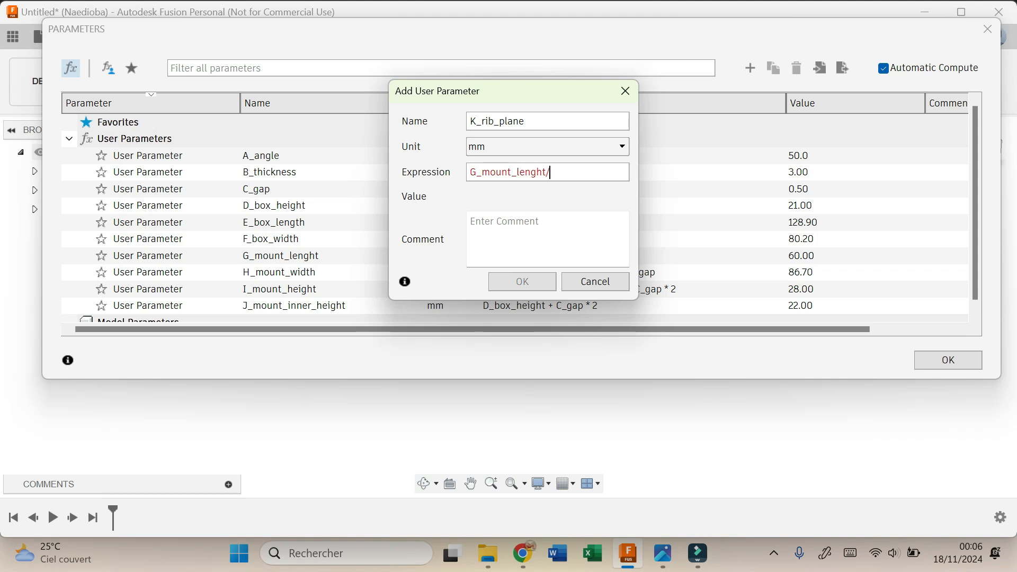
Complete the K_rib_plane parameter as G_mount_lenght / 2 and add a user parameter L_screw of 3.3 mm
key("Return")
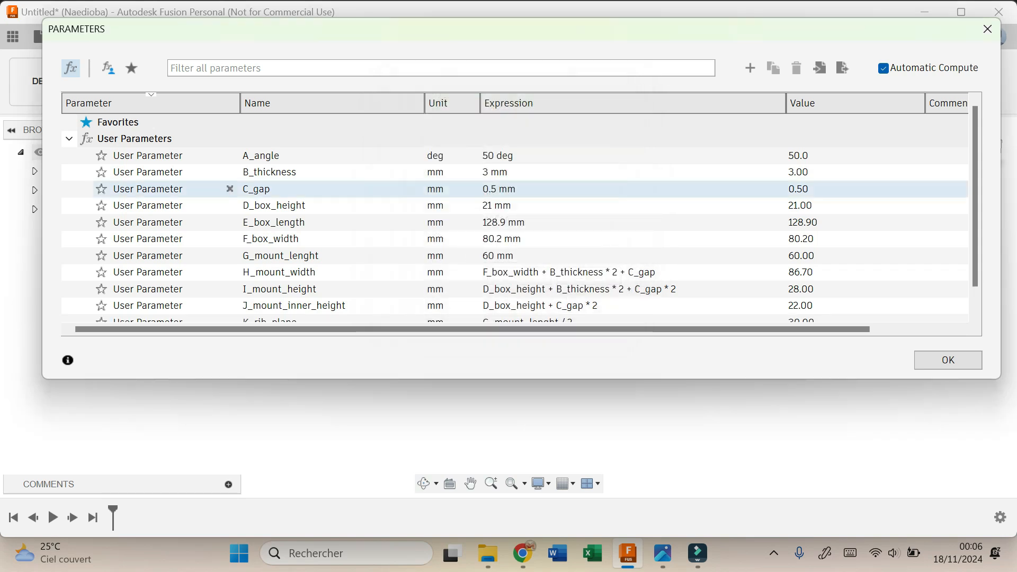
left_click(750, 68)
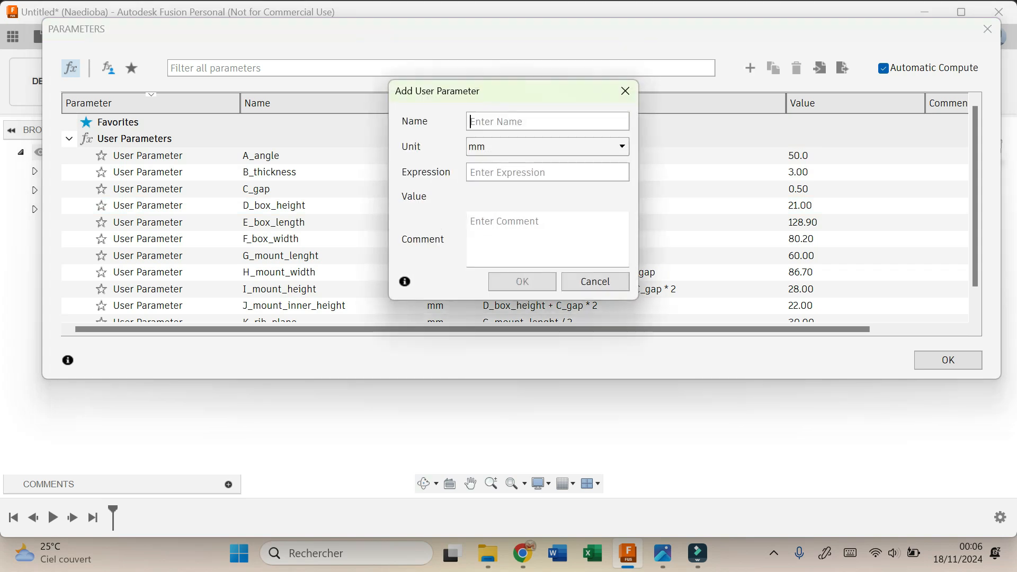
type("L_")
type("screw")
type("3")
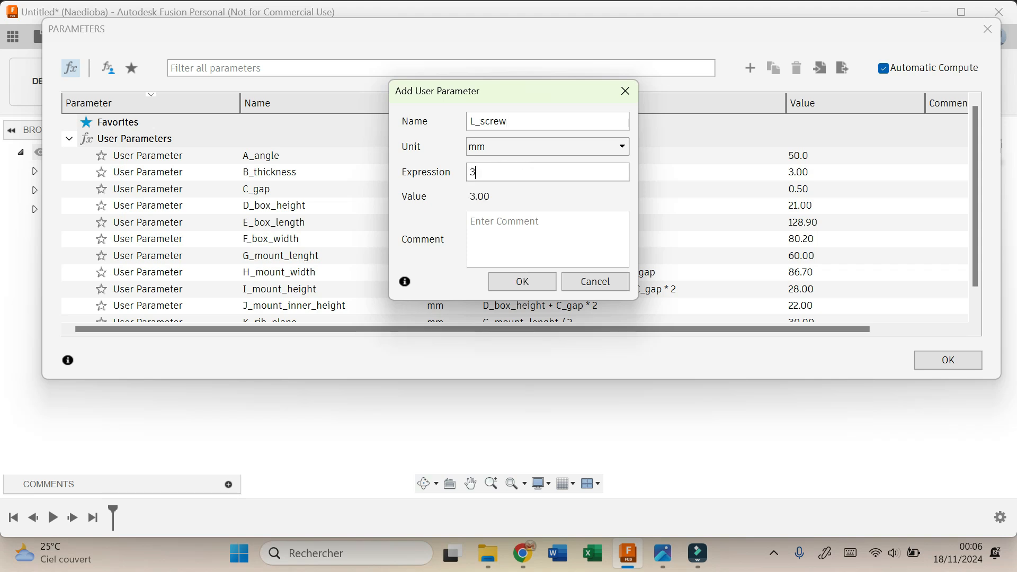
left_click(522, 281)
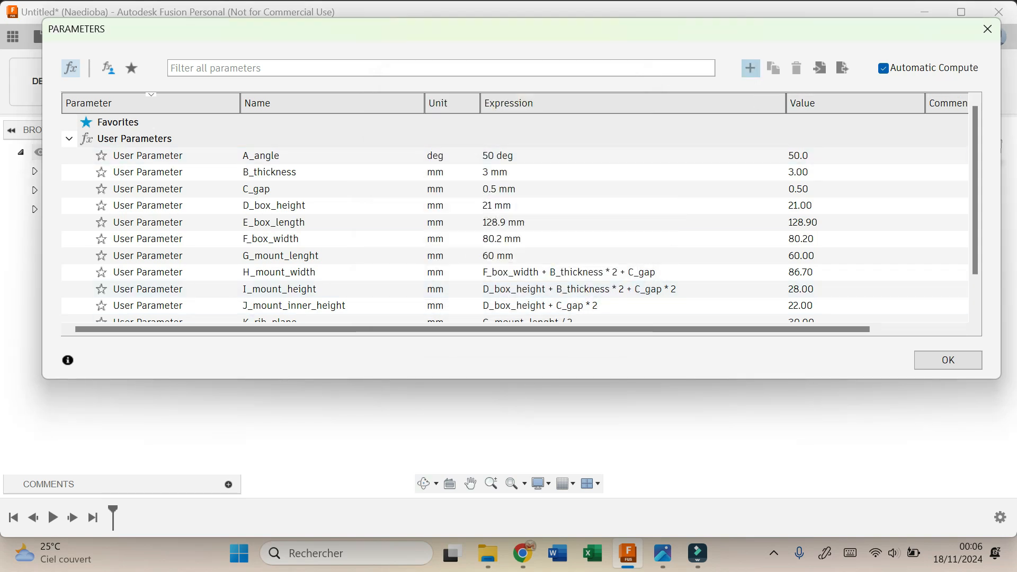
Add a user parameter named M_screw_head with a value of 7 mm
left_click(750, 68)
type("M_screw_head")
left_click(508, 172)
type("7")
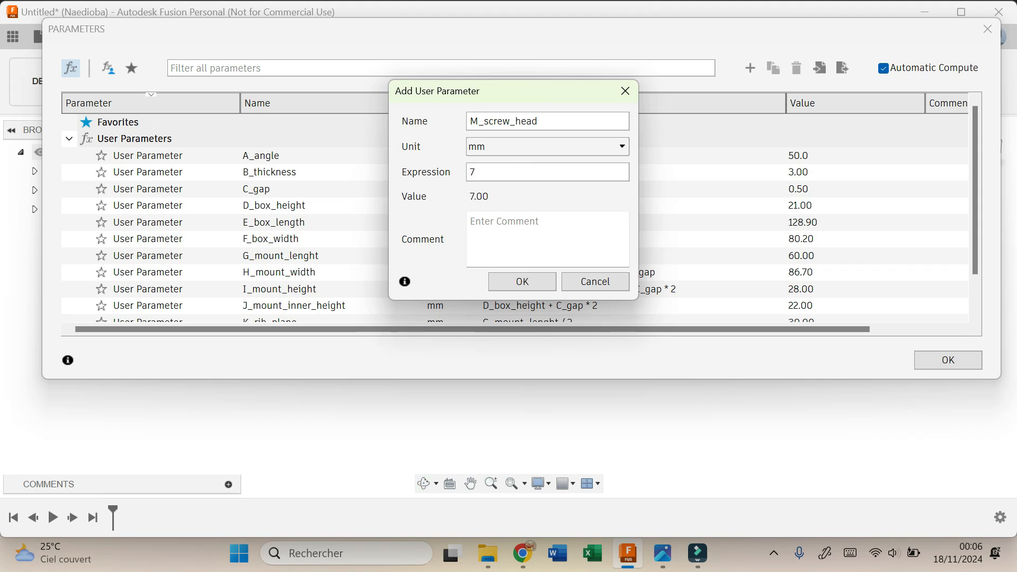
key("Return")
Add a user parameter named N_display_mid_length with a value of 108 mm
left_click(750, 68)
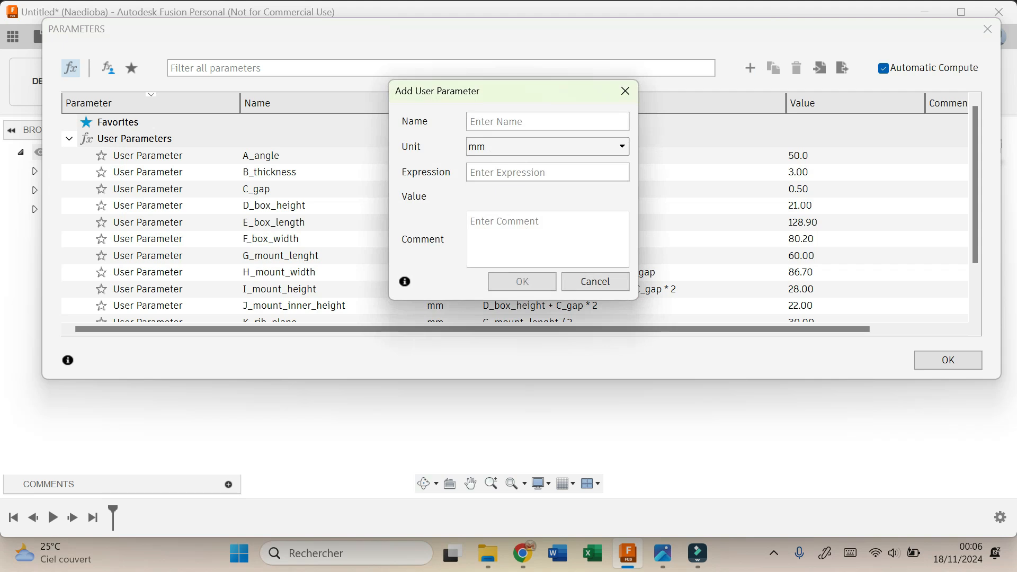
type("N_display")
type("_mid_length")
type("108")
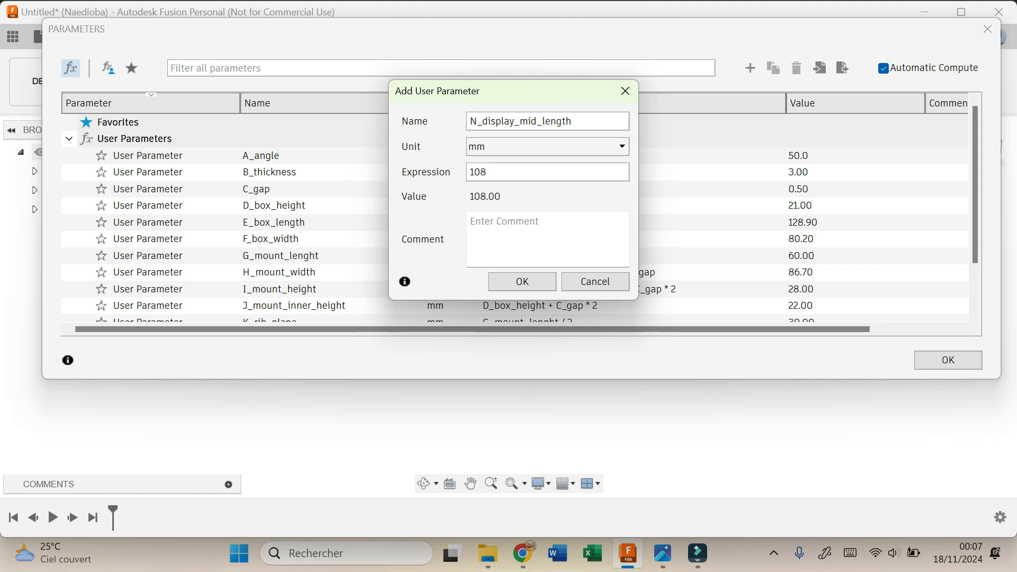
left_click(522, 281)
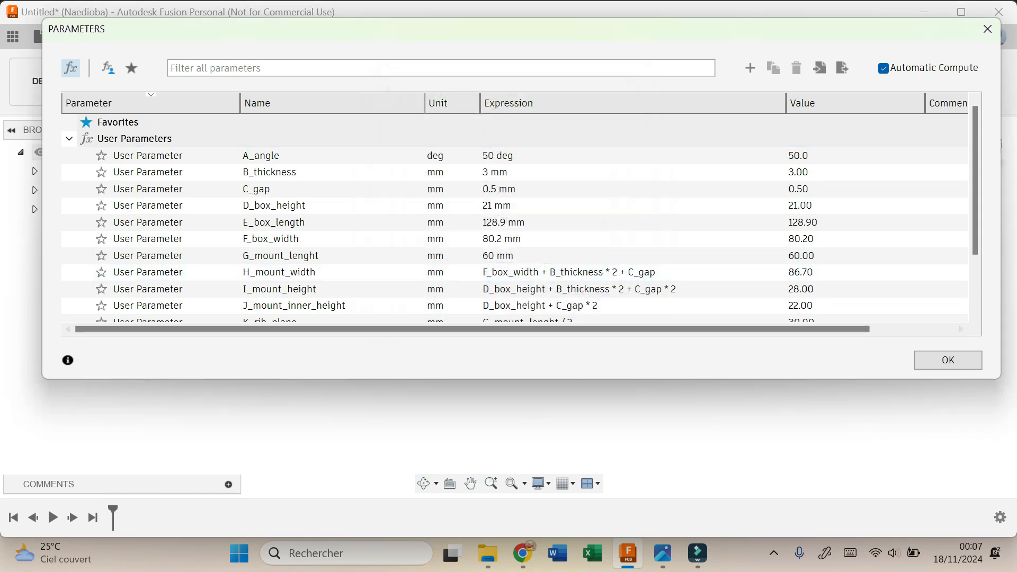
Add a user parameter named O_display_mid_width with a value of 68.5 mm
left_click(750, 68)
type("O_display_mid_width")
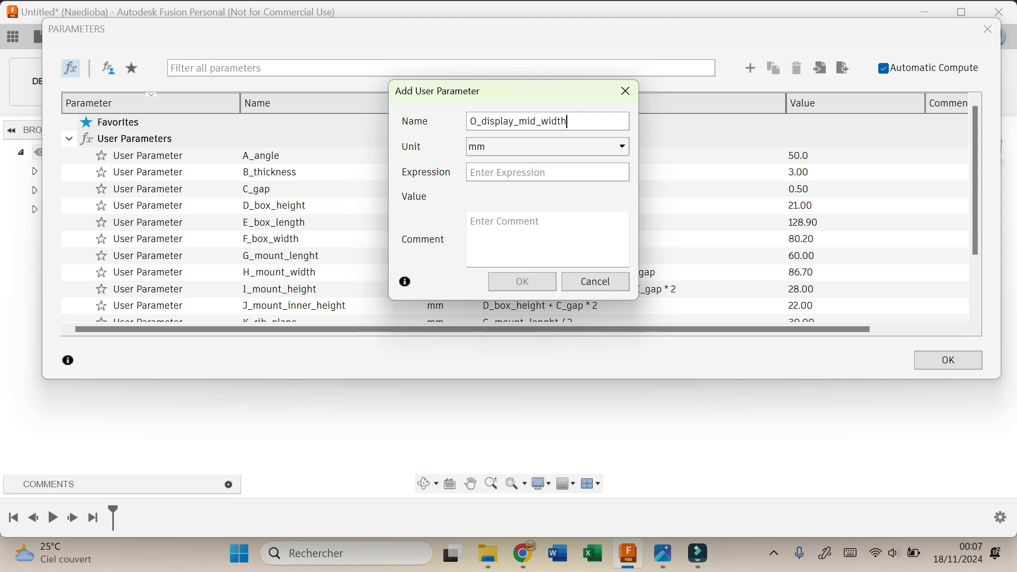
left_click(547, 172)
type("68.")
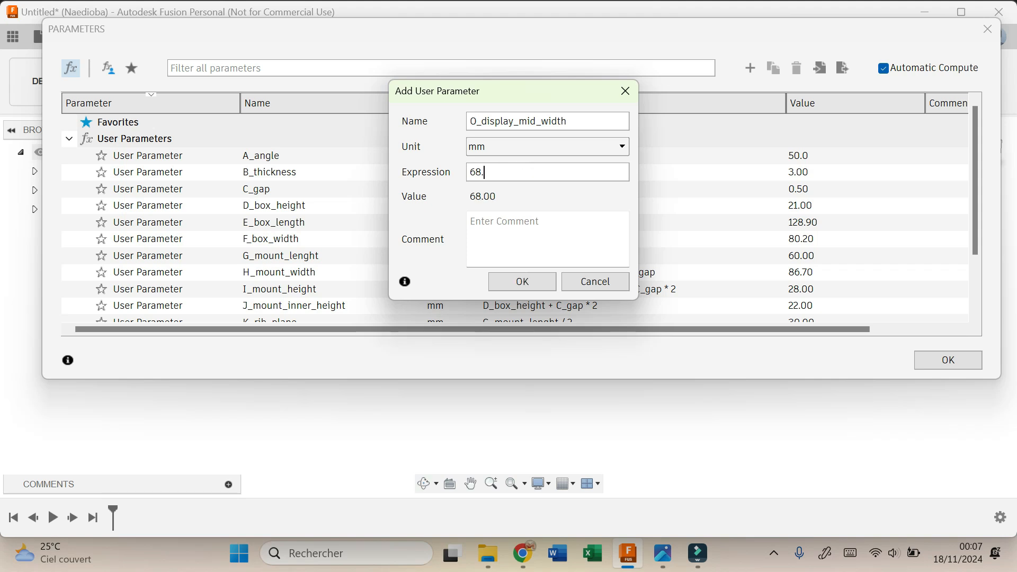
type("0")
key("Return")
Add a user parameter named P_display_inner_length with a value of 97 mm
type("P_")
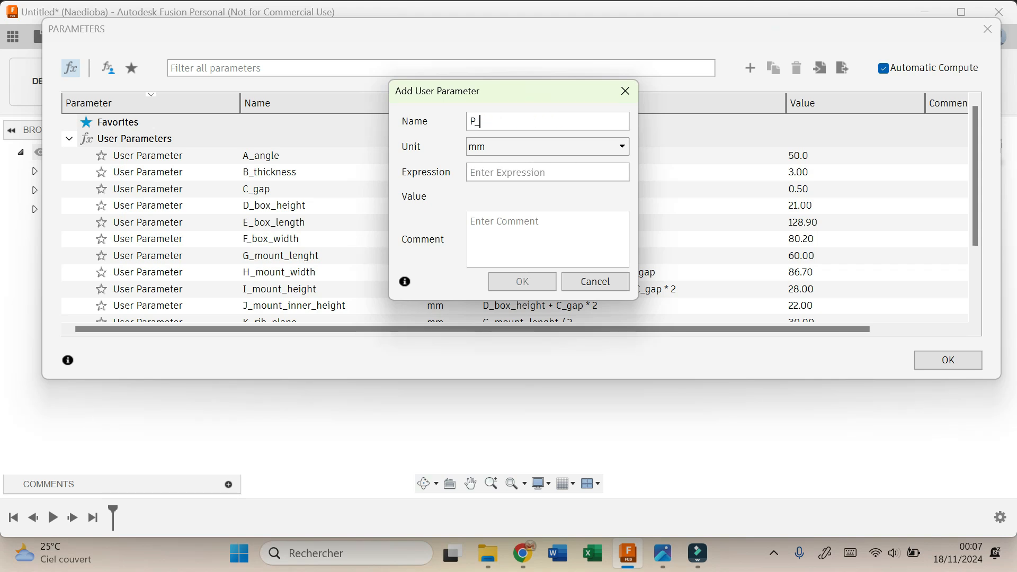
type("display_inner_length")
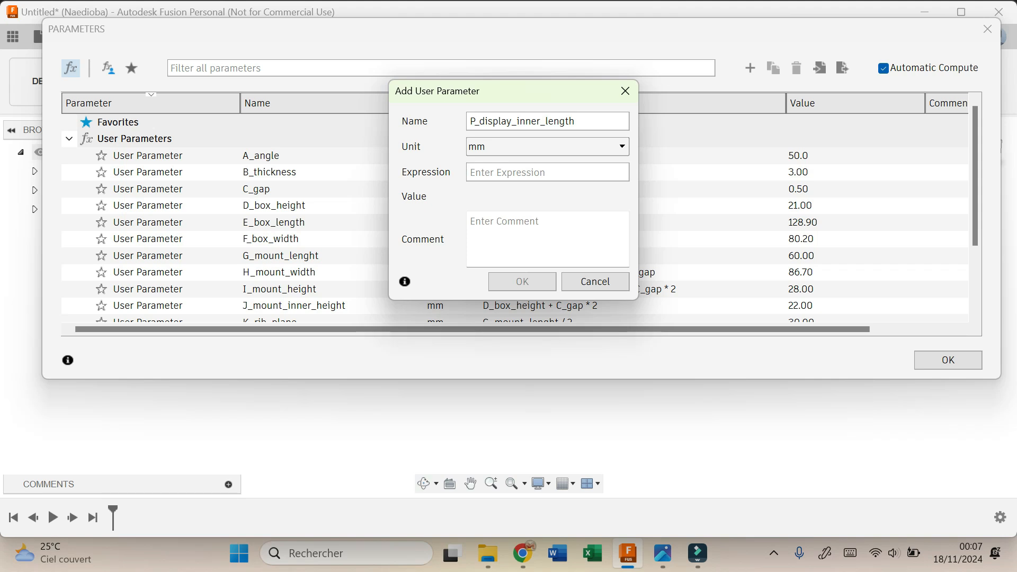
type("97")
key("Return")
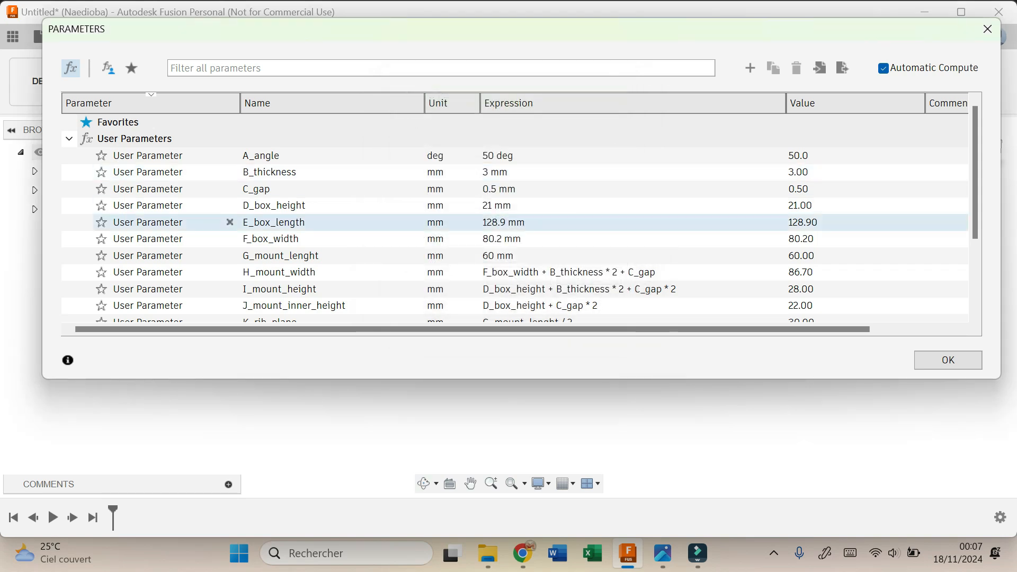
Add a user parameter named Q_display_inner_width with a value of 56 mm
left_click(750, 67)
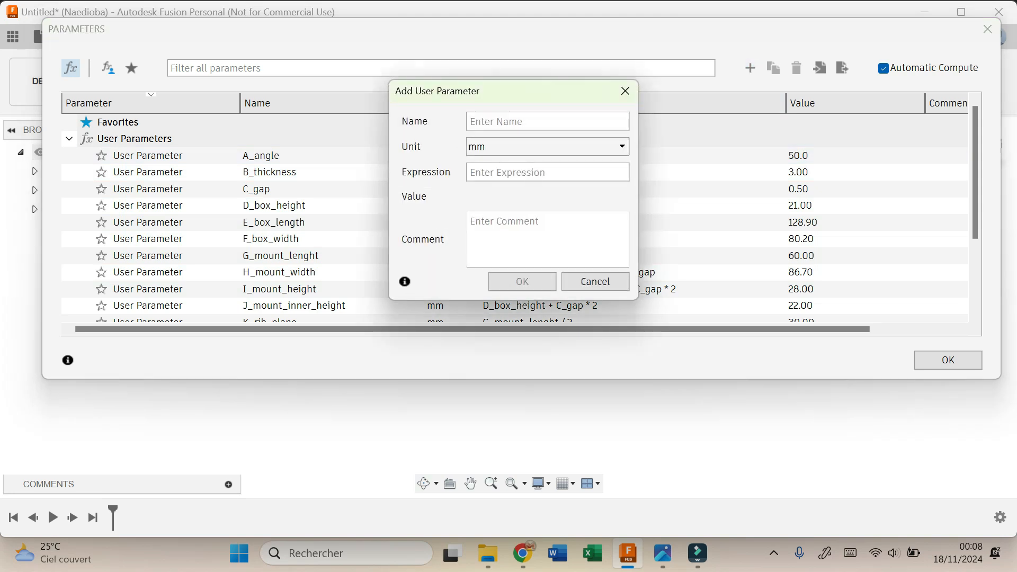
type("Q_display_inner_width")
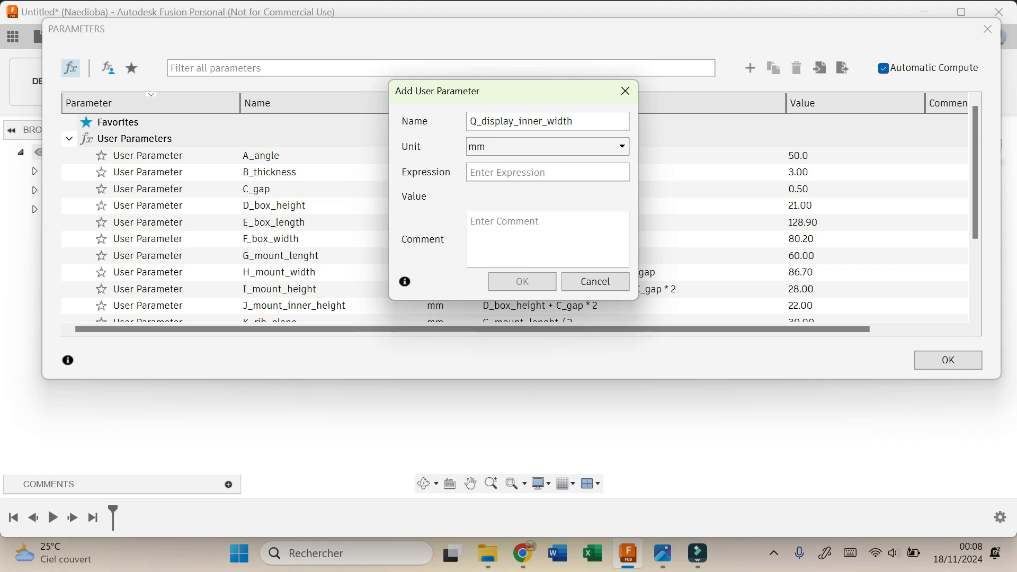
type("56")
key("Return")
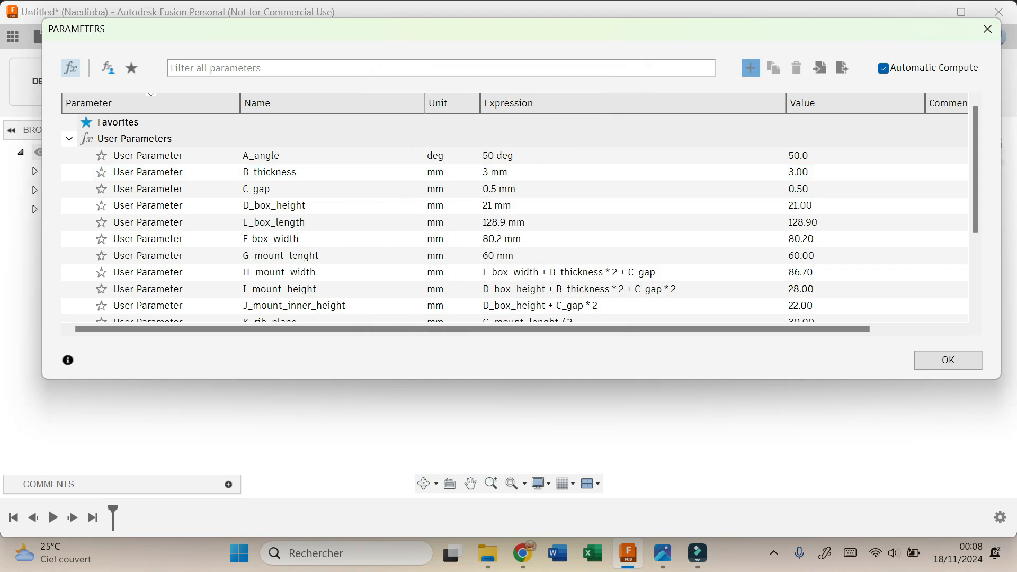
Add a user parameter named R_distance_inner_mid_right with a value of 9 mm
left_click(751, 68)
type("R_")
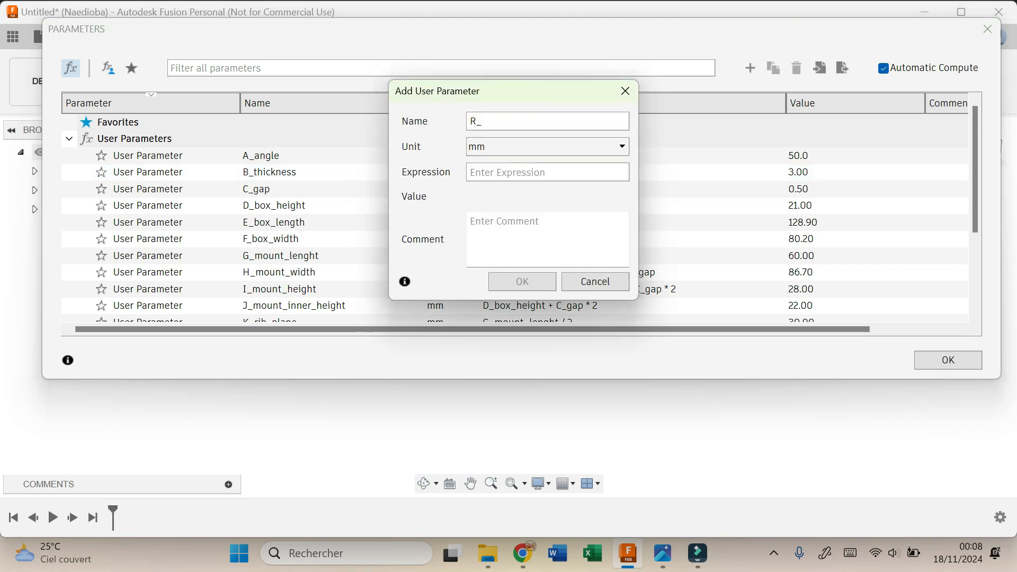
type("distance_inner")
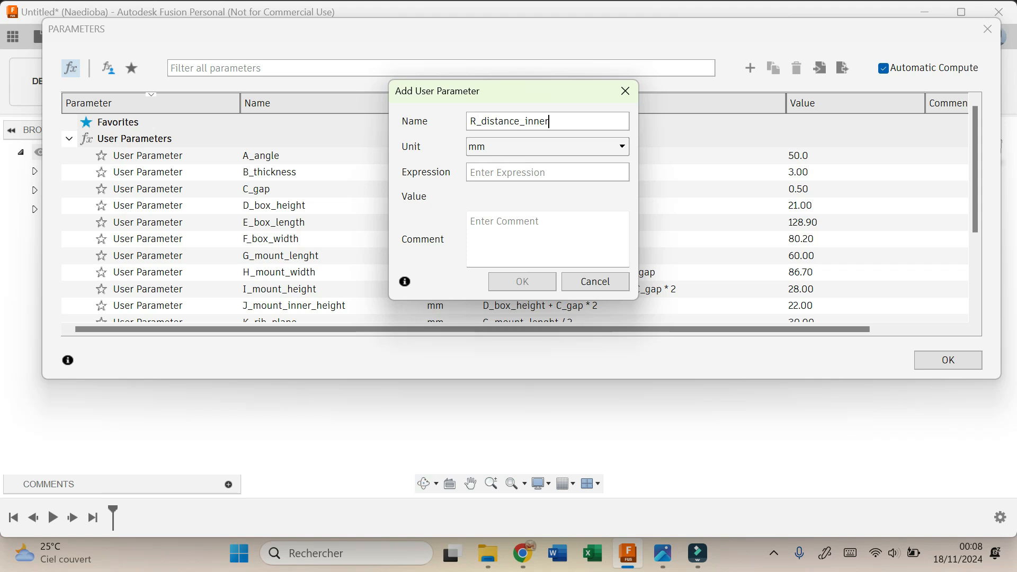
type("_mid_right")
left_click(470, 173)
type("9")
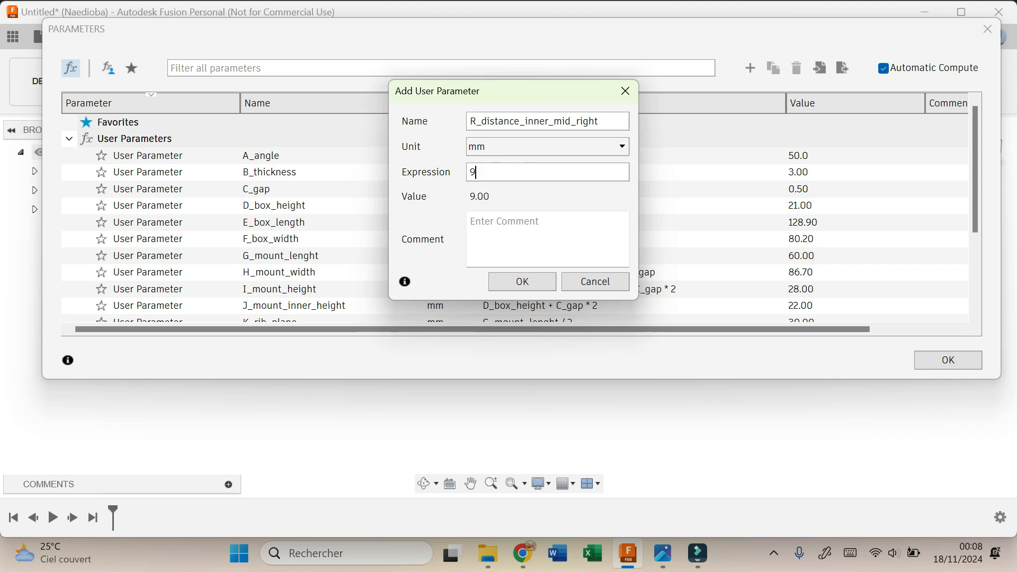
key("Return")
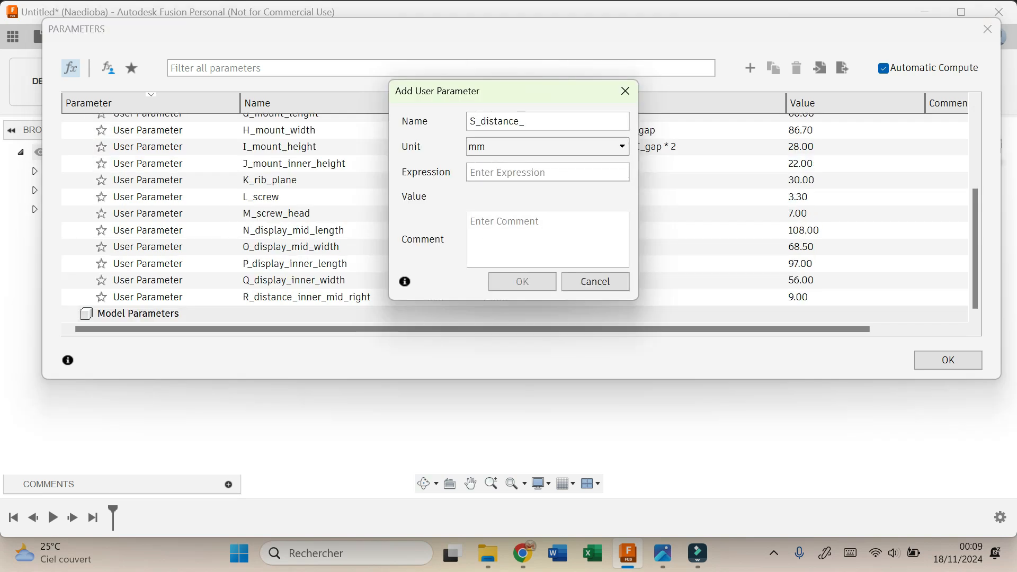
Add a user parameter named S_distance_mid_outer_right with a value of 2.35 mm
type("mid_outer_right")
key("Tab")
type("22.35")
key("Return")
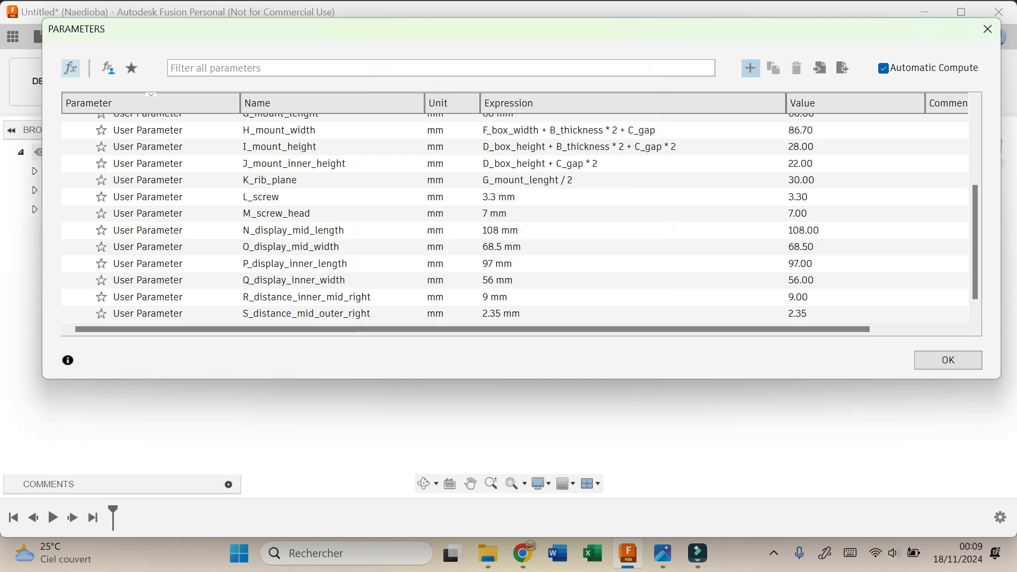
Add a user parameter named T_cover_cover_down with a value of 7 mm
left_click(750, 68)
type("T_cover")
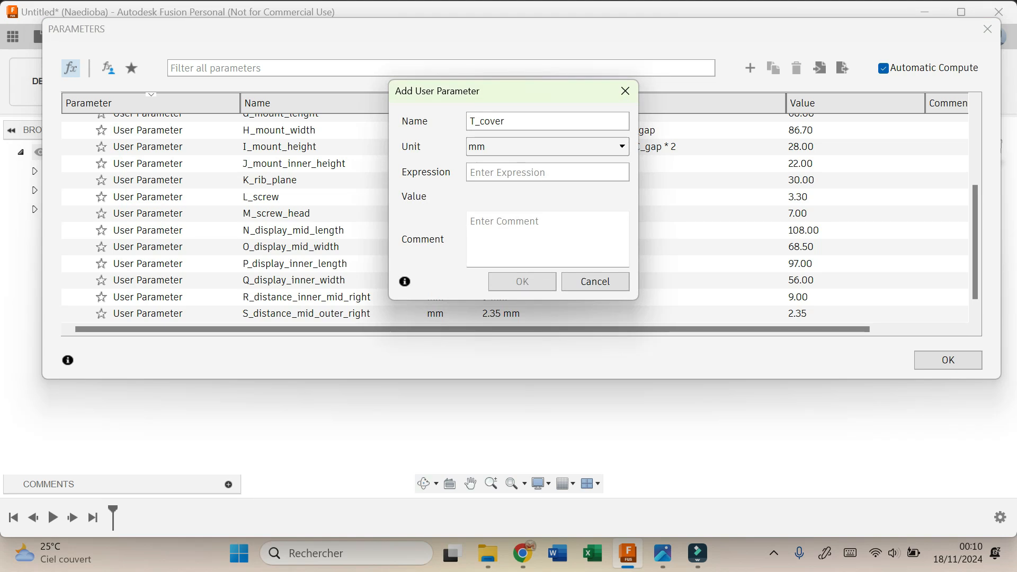
type("_cover_down")
left_click(470, 172)
type("7")
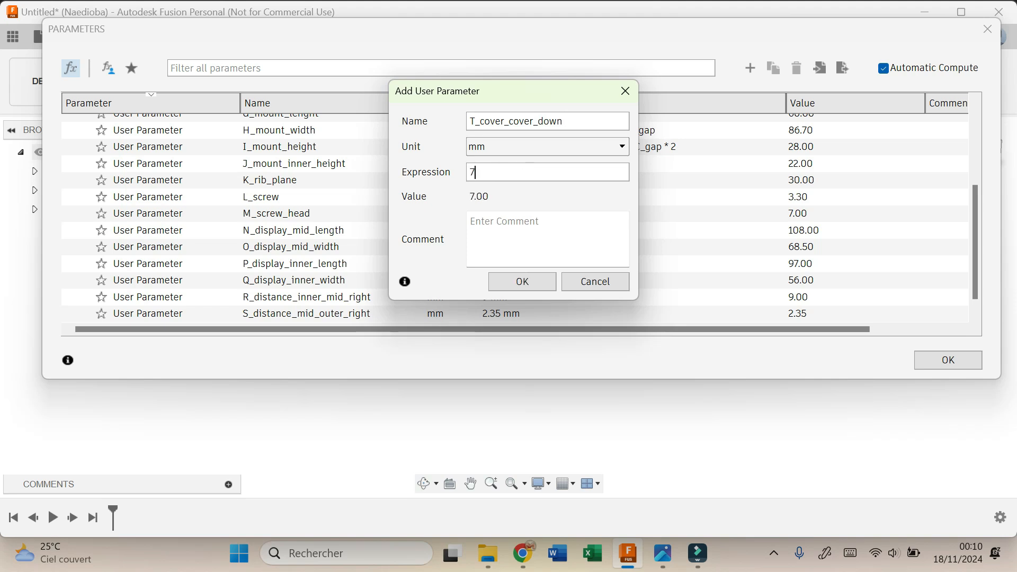
key("Return")
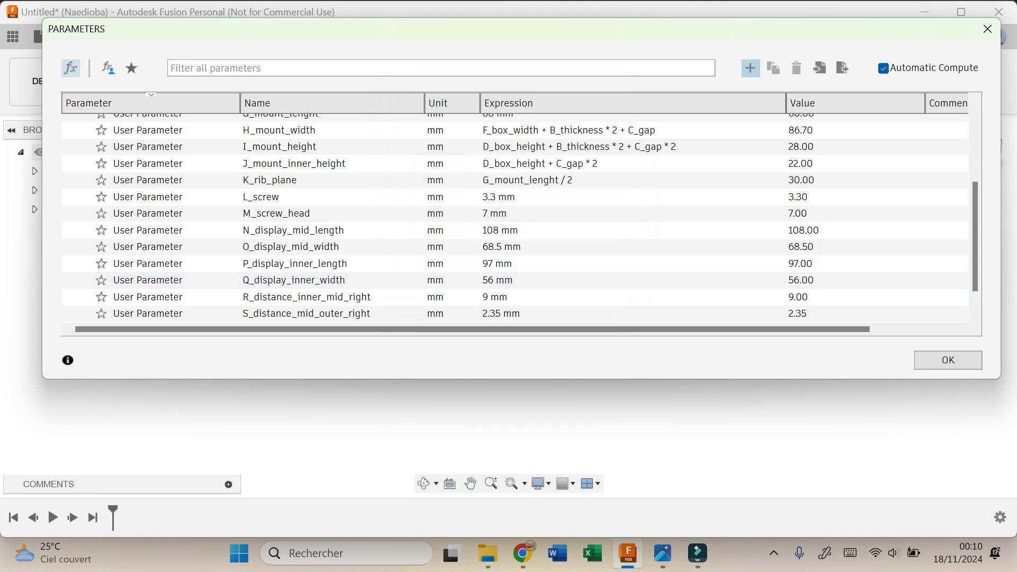
Add a user parameter named U_cover_height_top with a value of 2 mm
left_click(750, 68)
type("U_")
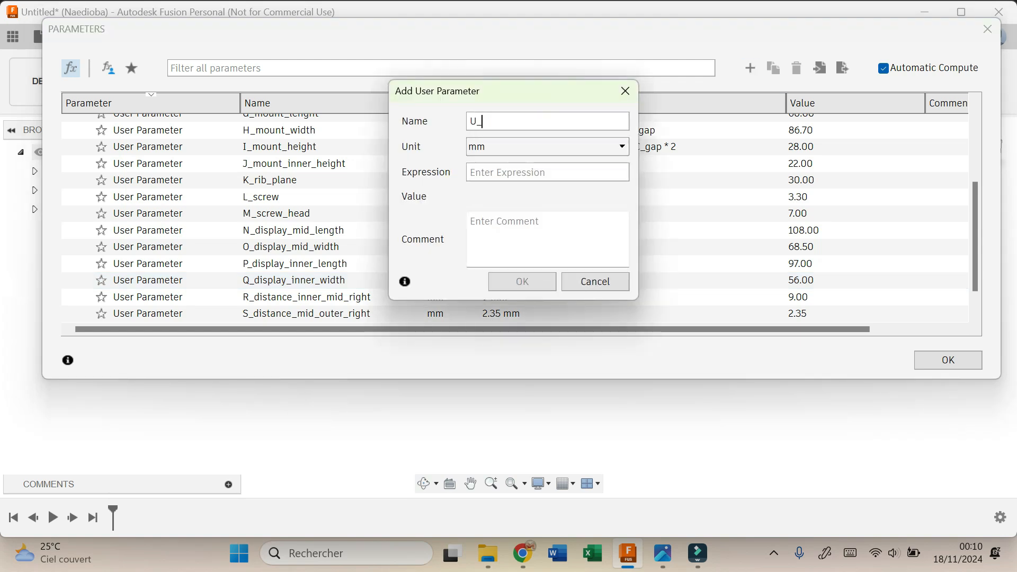
type("cover_height_top")
key("Tab")
type("2")
key("Return")
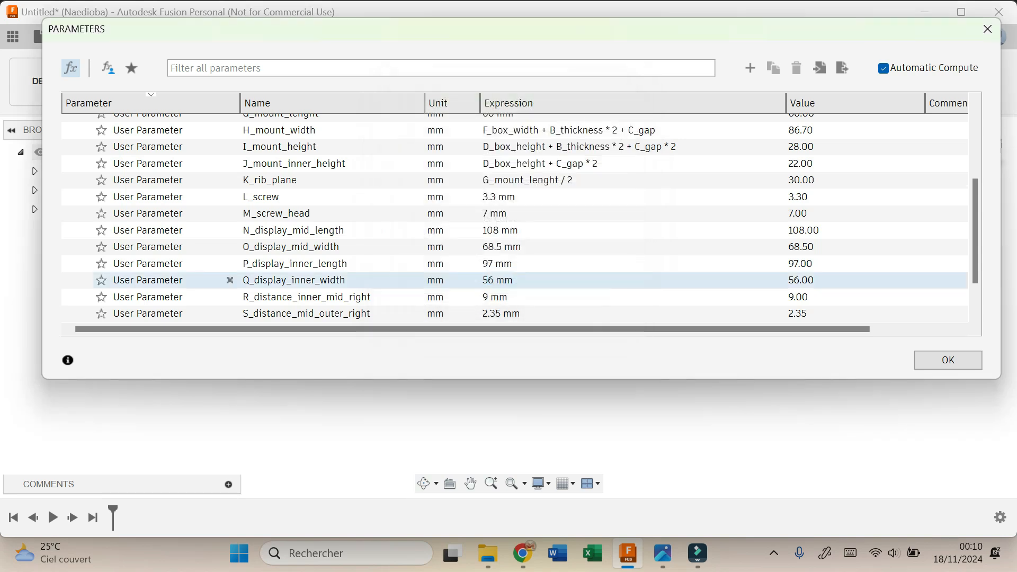
Add a user parameter named V_mount_screw_diameter with a value of 6 mm
left_click(750, 68)
type("V_mount_s")
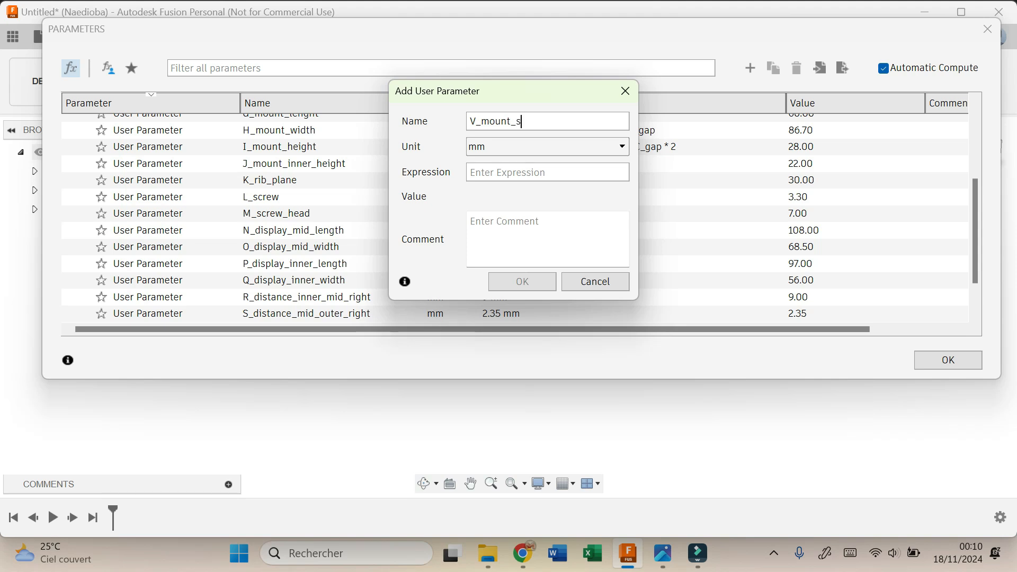
type("crew")
type("6")
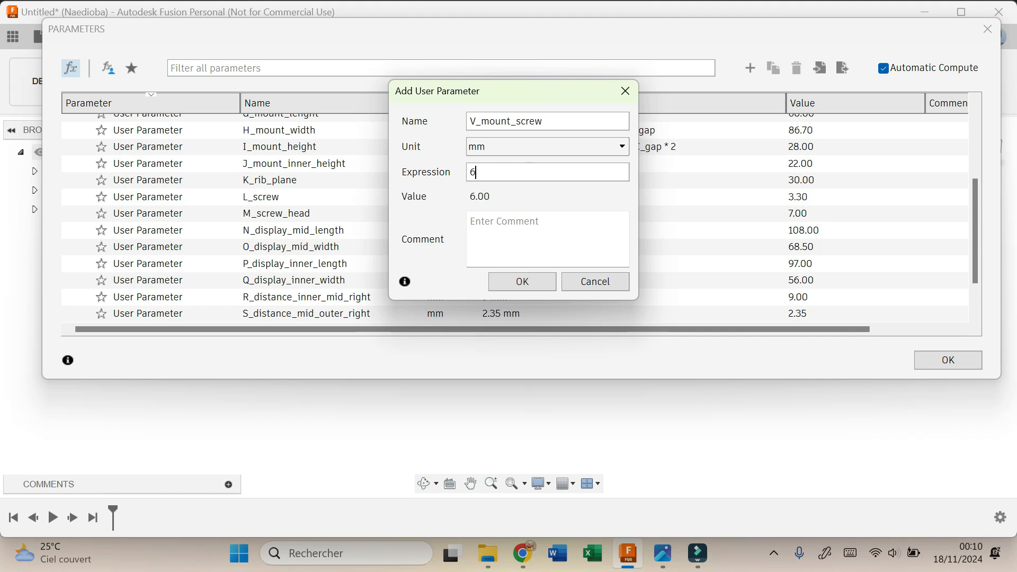
type("_diameter")
left_click(522, 282)
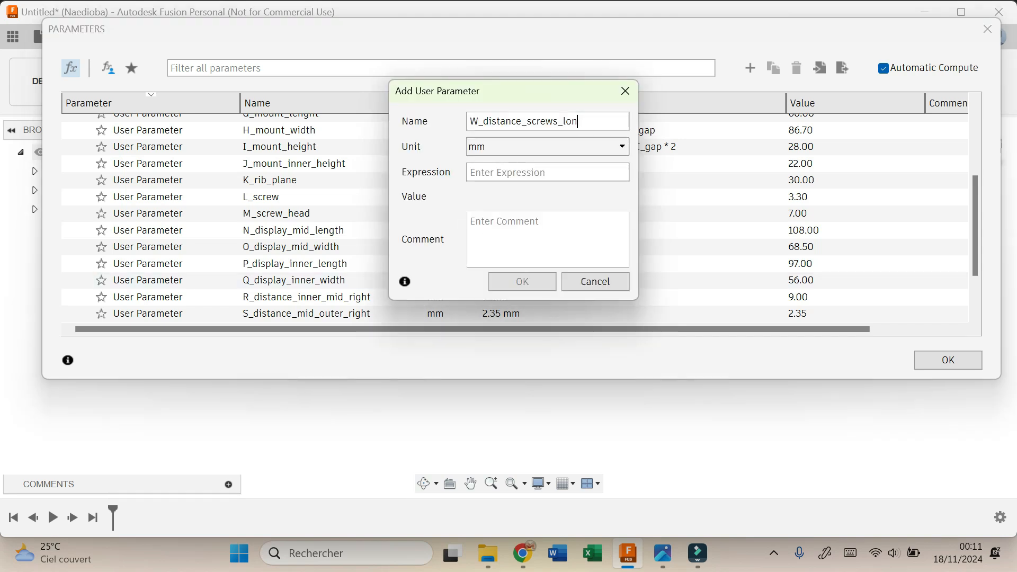
Add a user parameter named W_longer_distance_screws with a value of 40 mm
key("ctrl+a")
type("W_longer_distance_sc")
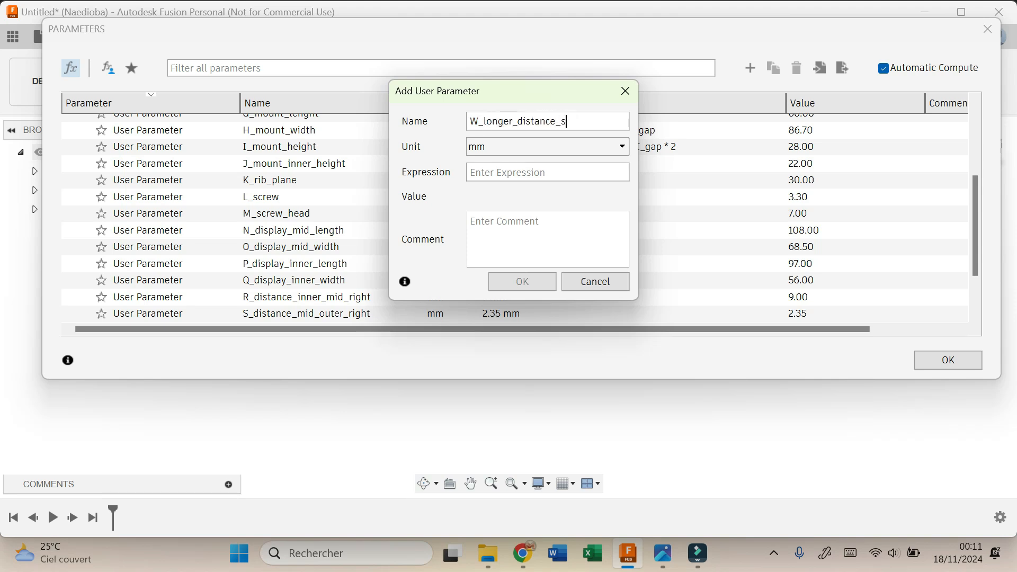
type("rew")
key("Tab")
type("40")
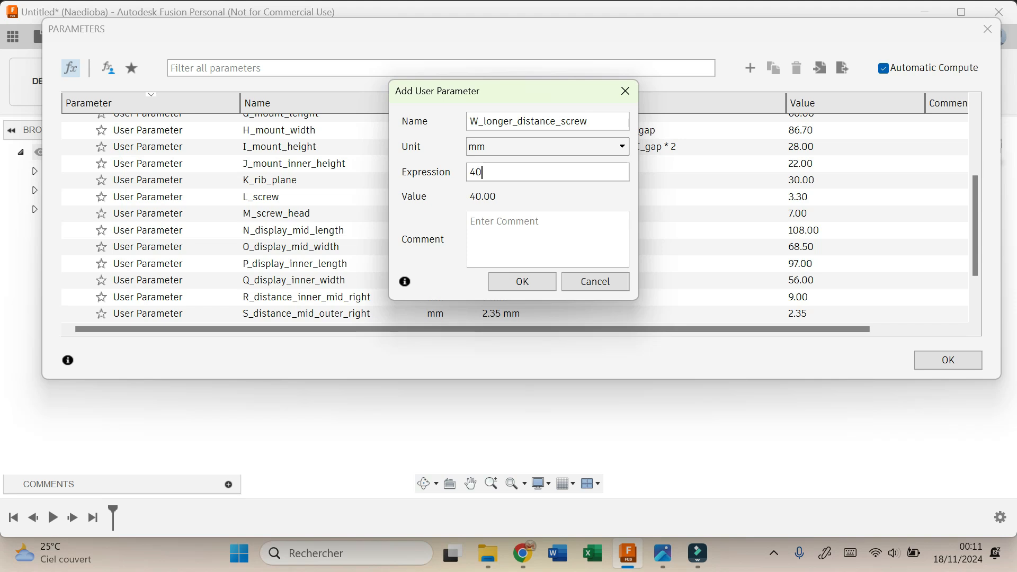
left_click(522, 281)
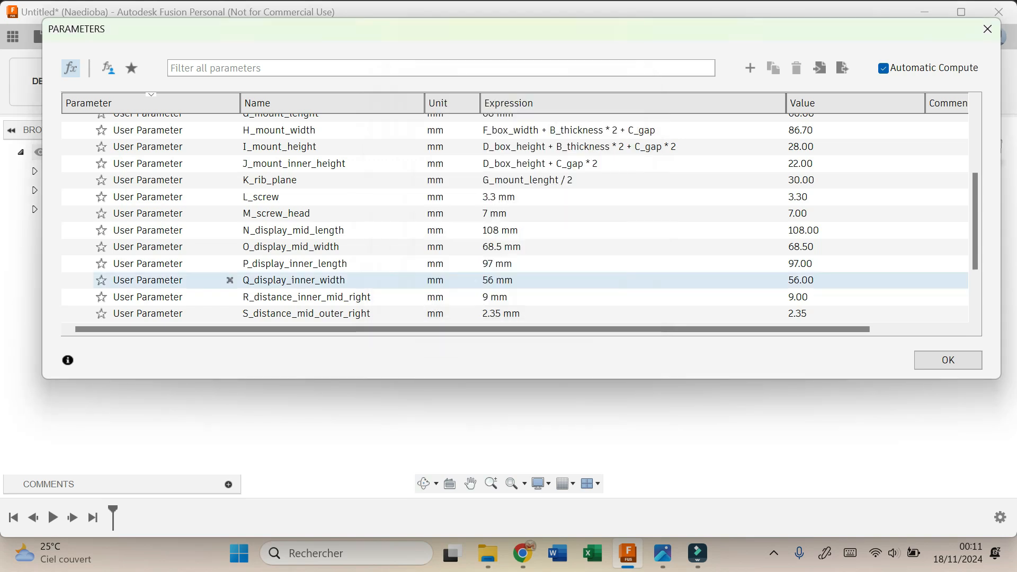
Add a user parameter named X_shorter_distance_screw with a value of 20 mm
left_click(750, 67)
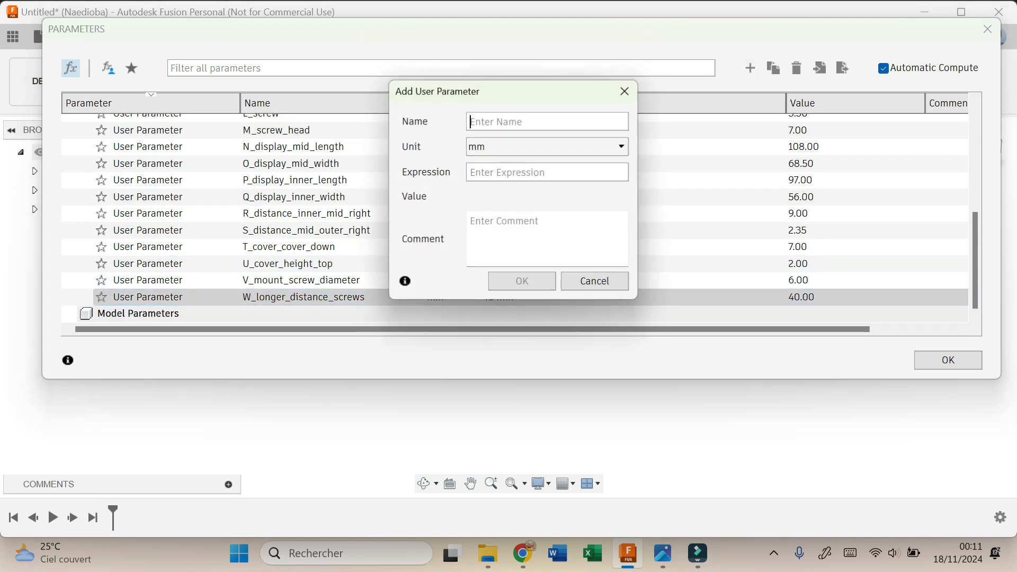
type("X_shor")
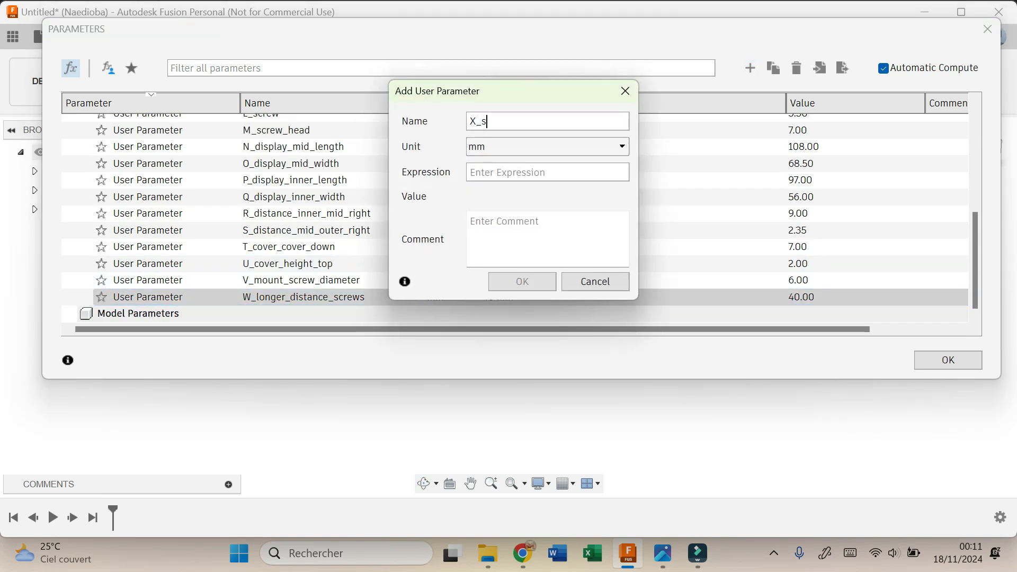
type("ter_distan")
type("ce")
type("_screw")
type("20")
key("Return")
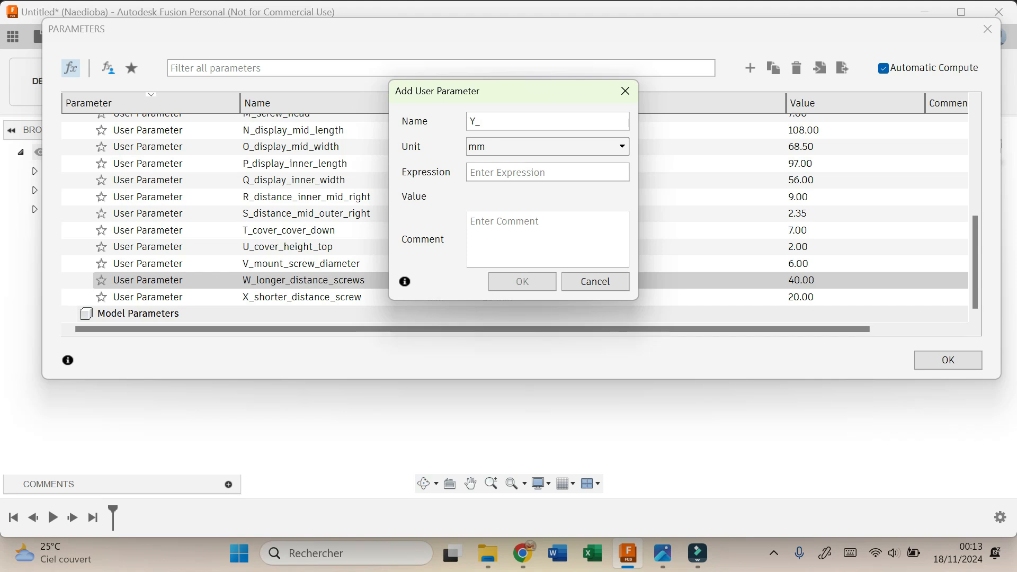
Add a user parameter named Y_distance_screw_mount with a value of 7 mm
type("dist")
type("ance_screw_mount")
key("Tab")
type("67")
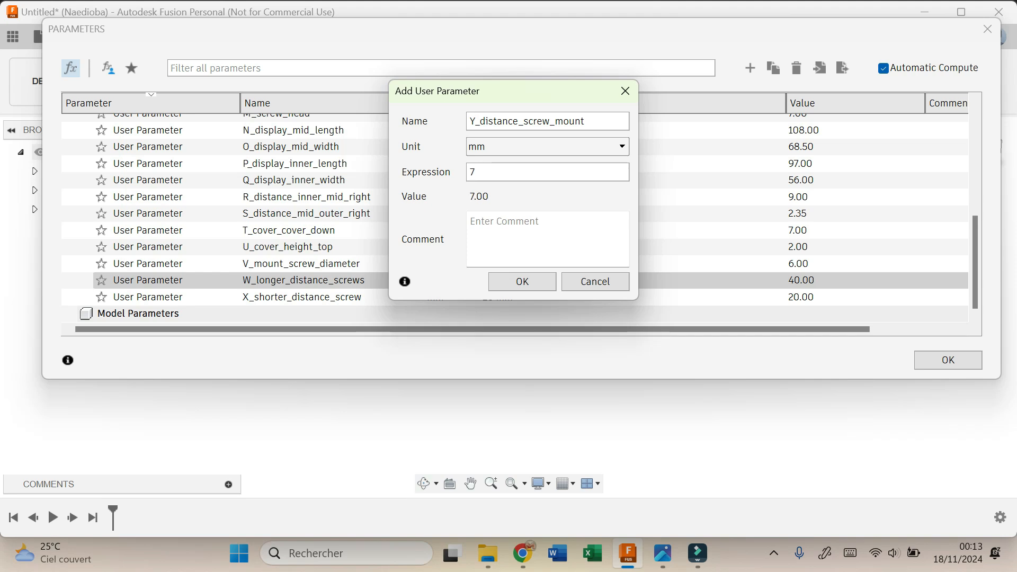
left_click(522, 282)
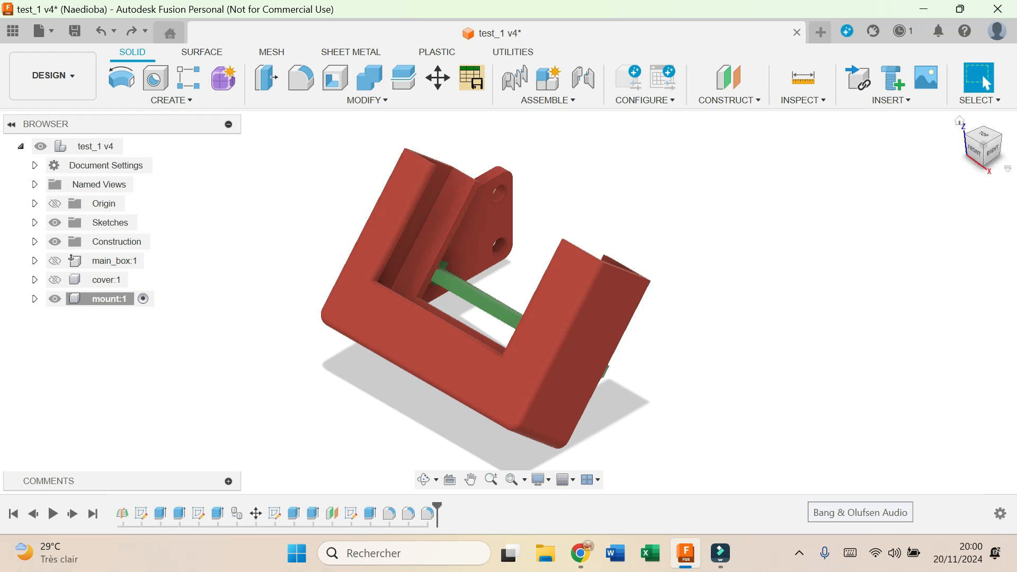
Set the A_angle user parameter to 30 deg
mouse_move(992, 151)
left_mouse_down()
mouse_move(976, 141)
mouse_move(987, 153)
left_mouse_up()
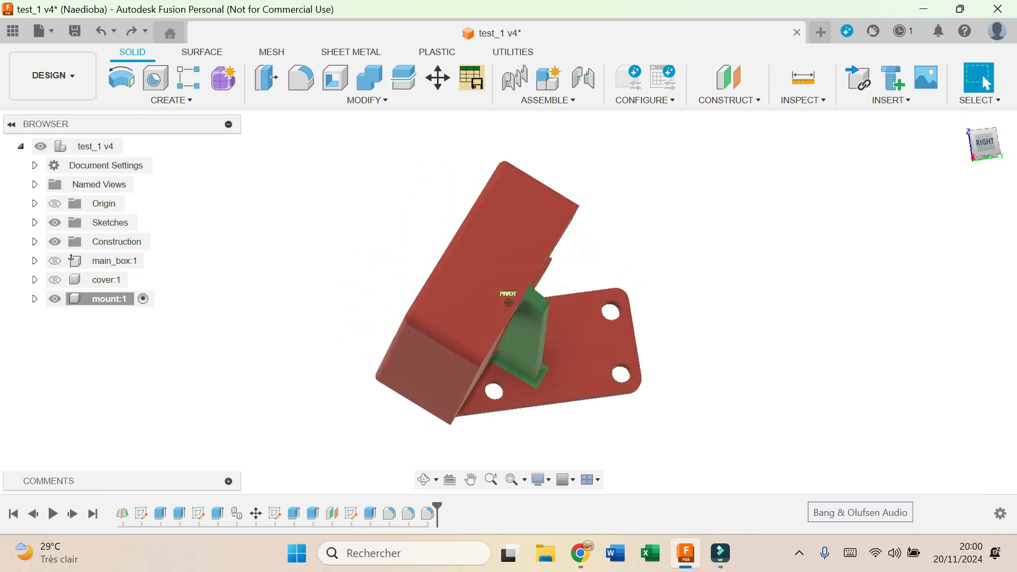
left_click(984, 145)
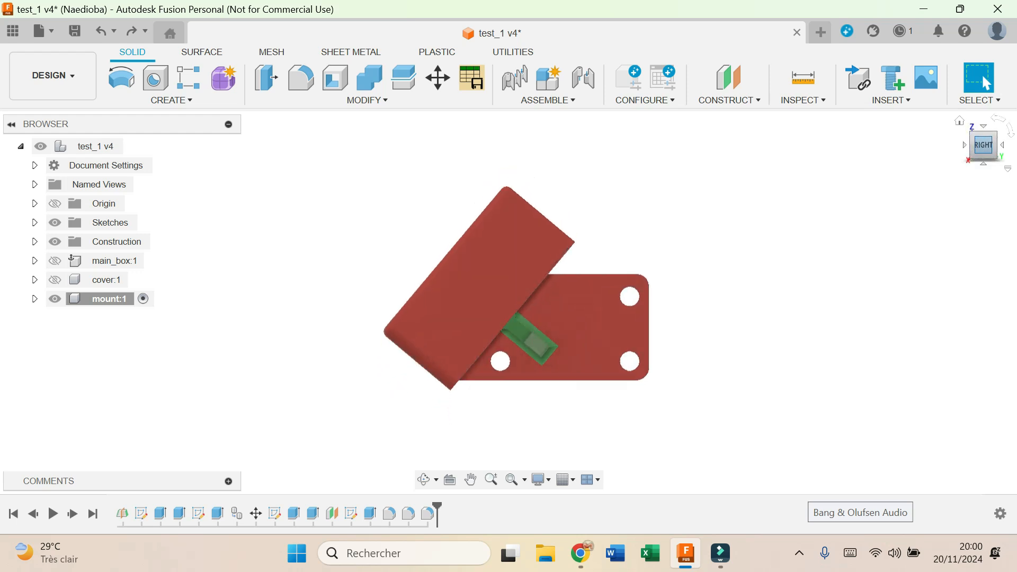
scroll(551, 311, "up", 5)
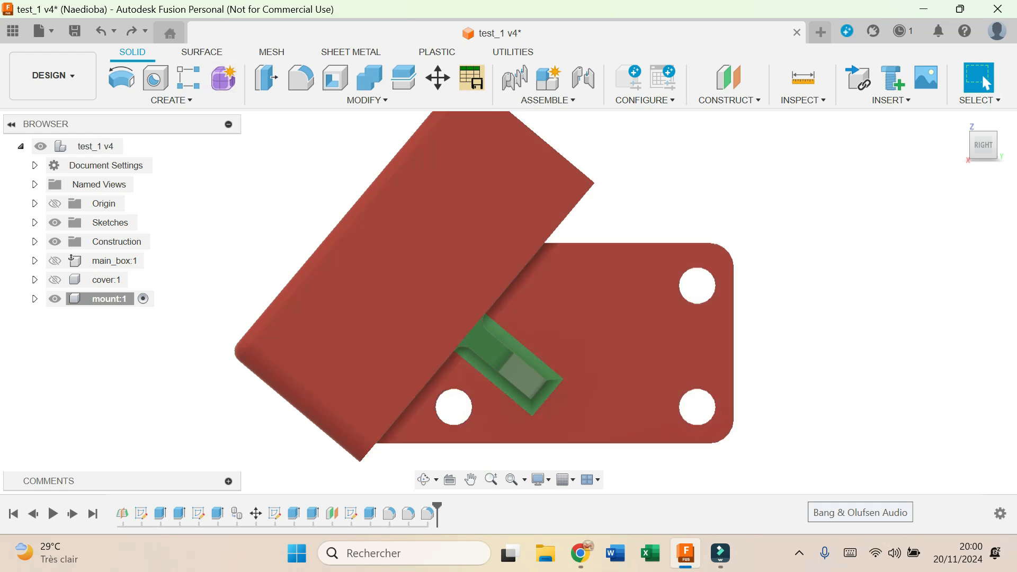
left_click(367, 100)
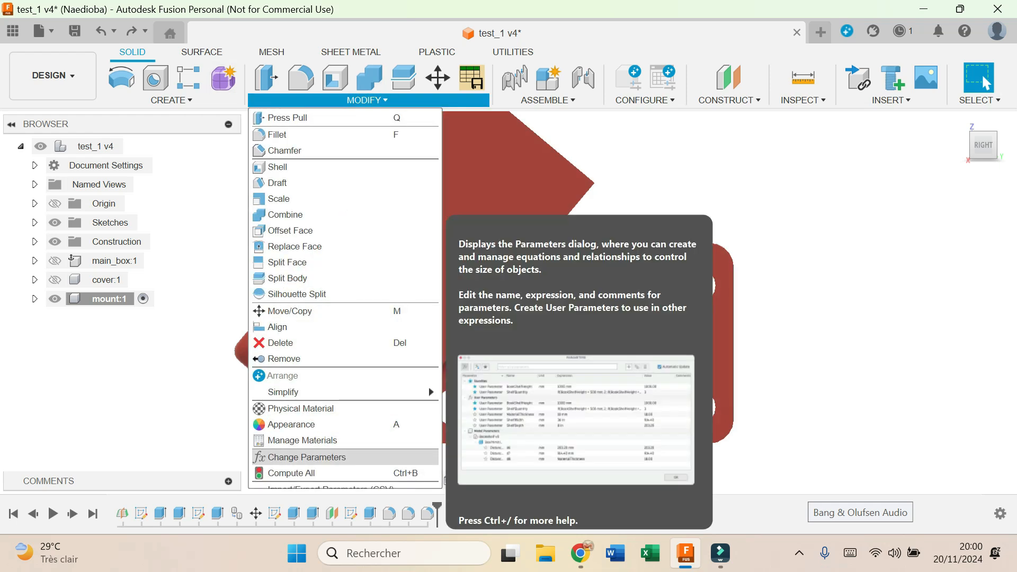
left_click(306, 456)
left_click(428, 182)
left_click(427, 182)
key("Delete")
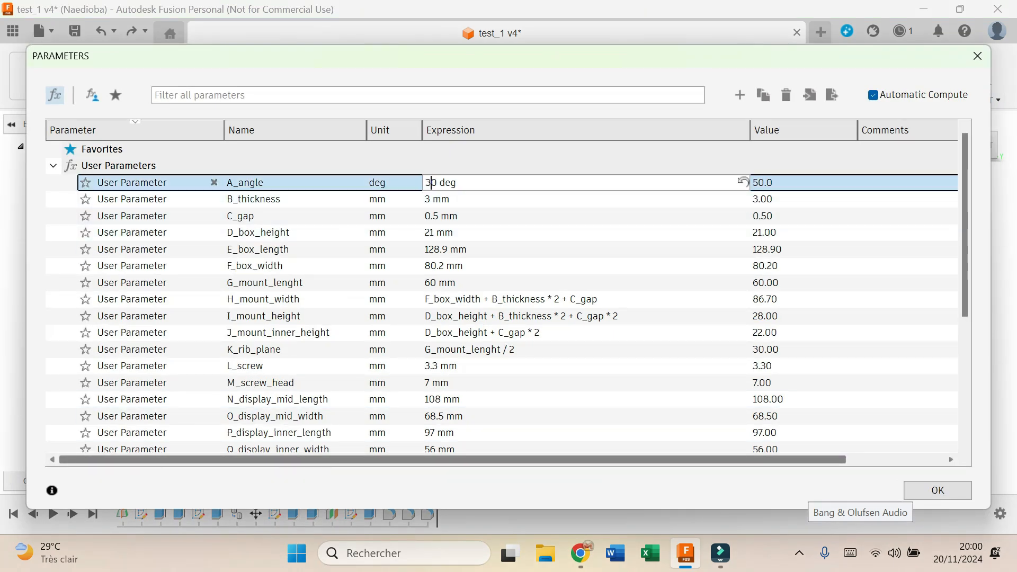
type("3")
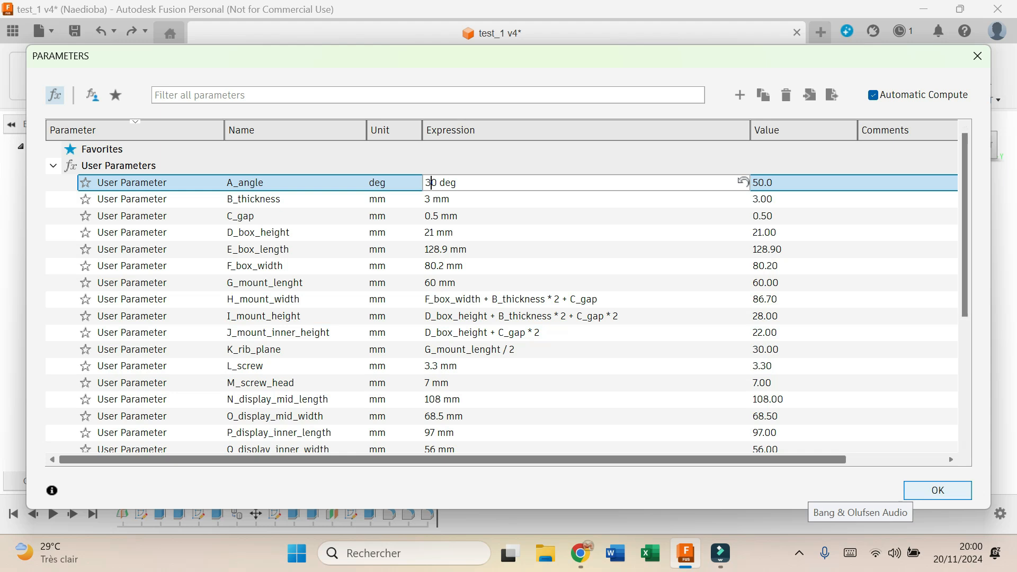
key("Return")
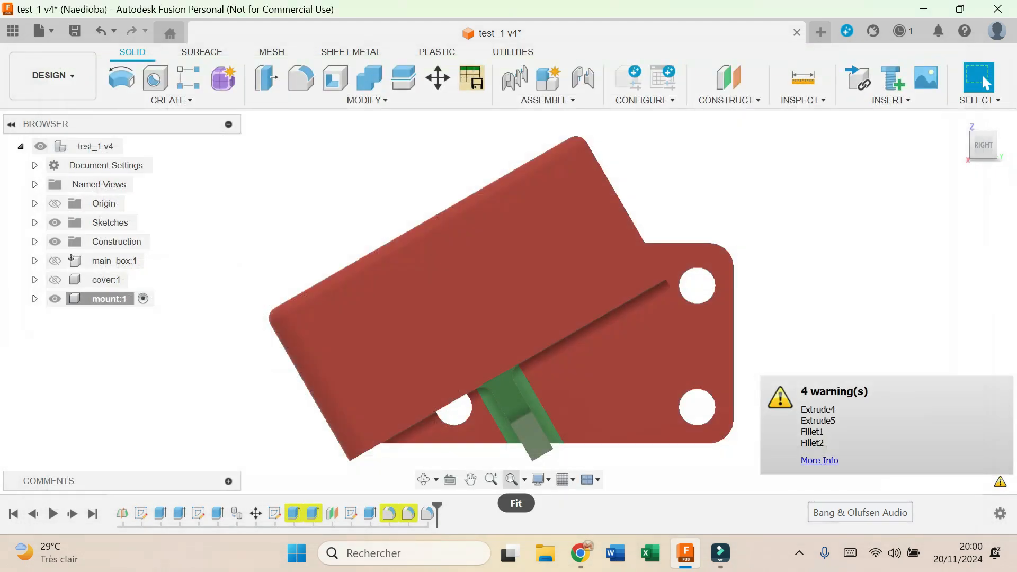
Examine the mount's tilted frame and green support rib from the right side and from oblique angles
left_click_drag(984, 145, 984, 128)
middle_click_drag(475, 465, 471, 479, "shift")
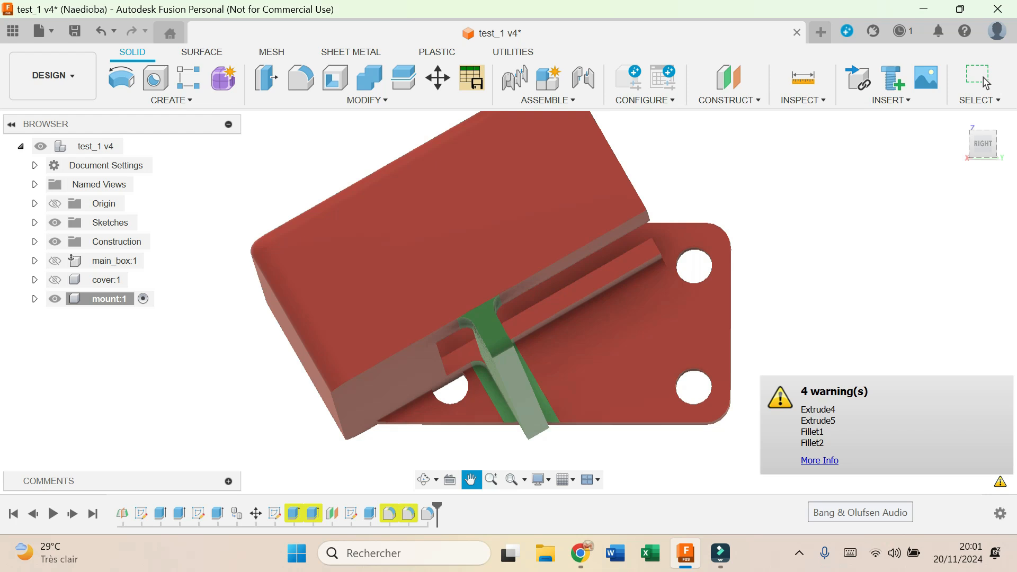
left_click(983, 145)
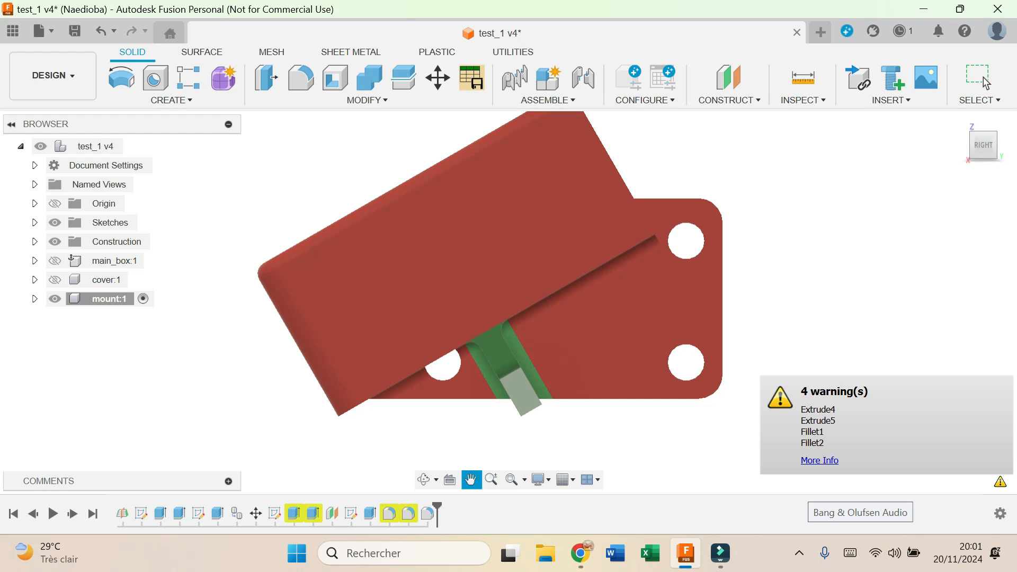
middle_click_drag(508, 294, 506, 273, "shift")
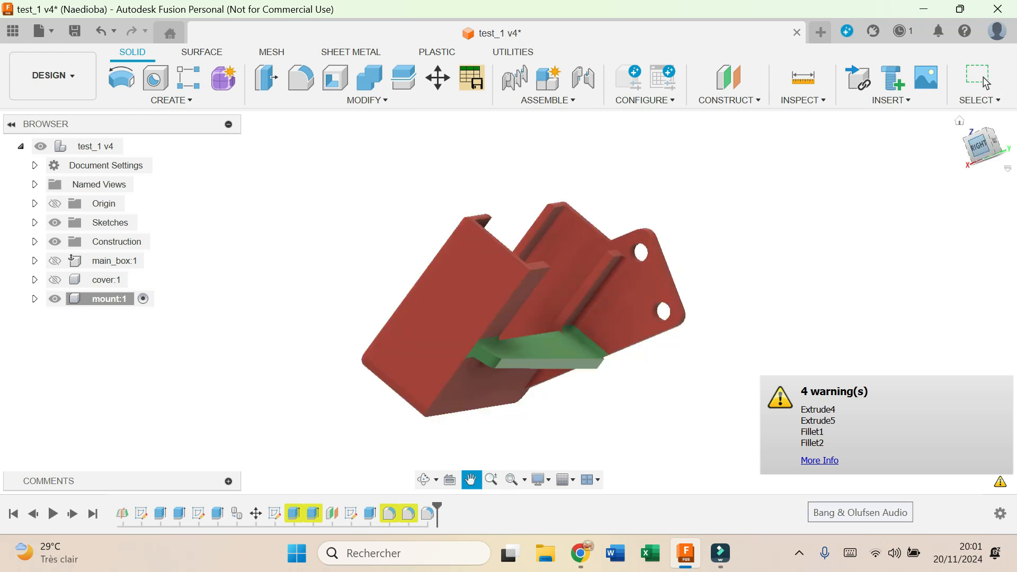
mouse_move(979, 146)
left_mouse_down()
mouse_move(982, 166)
mouse_move(981, 153)
left_mouse_up()
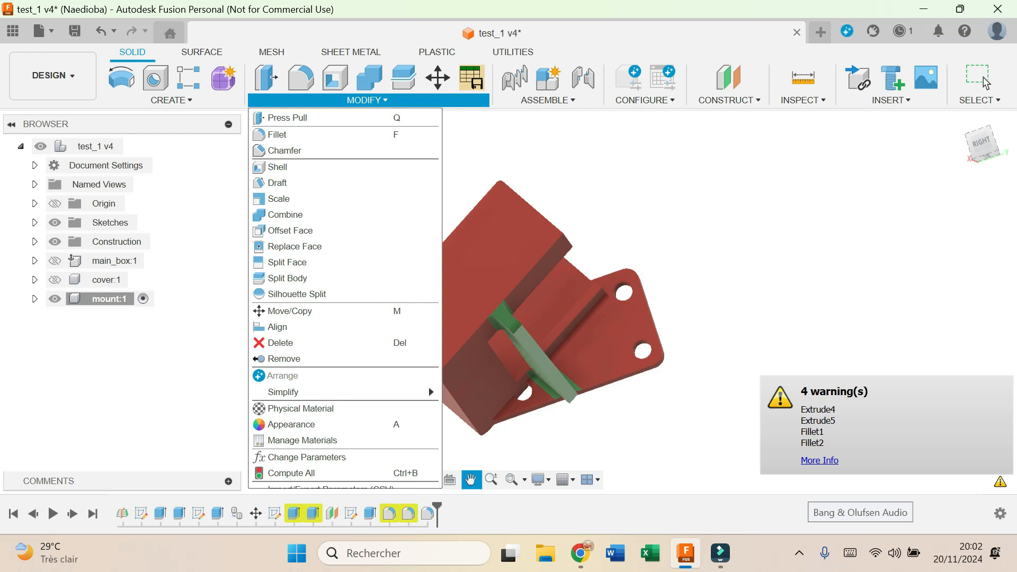
left_click(984, 79)
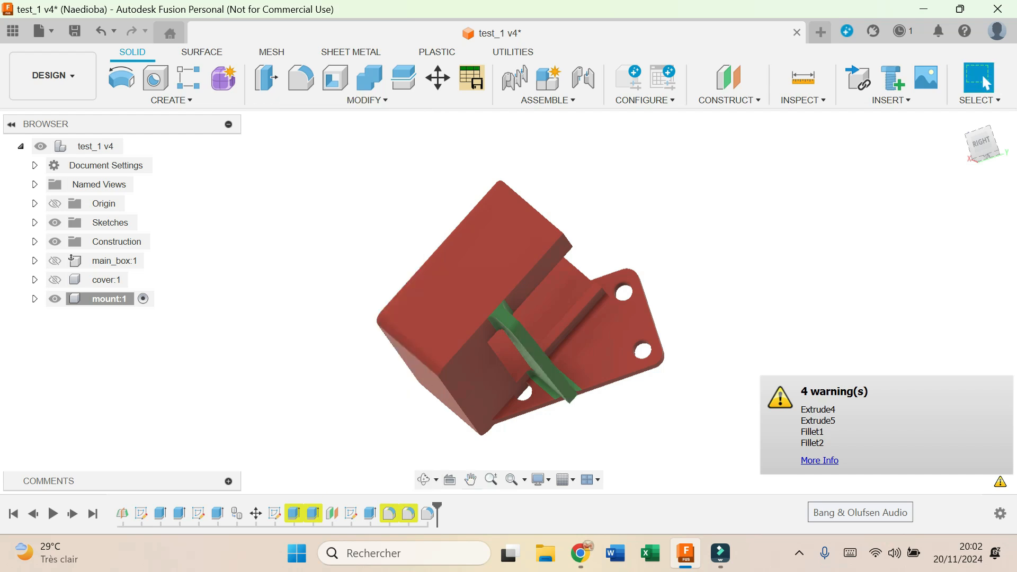
left_click_drag(982, 142, 983, 144)
Set the A_angle user parameter to 40 deg and close the parameter list
left_click(367, 101)
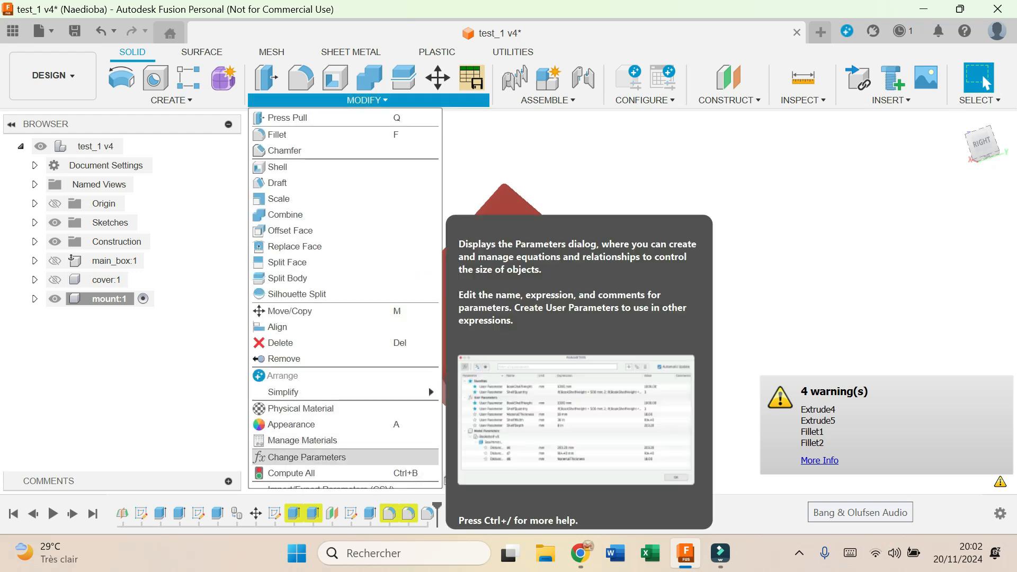
left_click(370, 456)
left_click(427, 183)
left_click_drag(426, 182, 431, 183)
key("BackSpace")
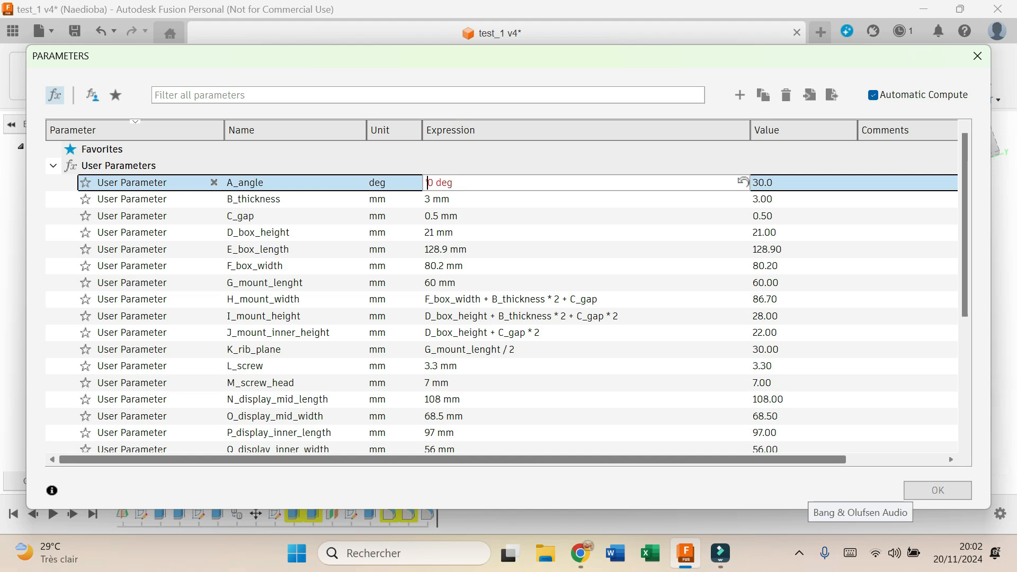
type("4")
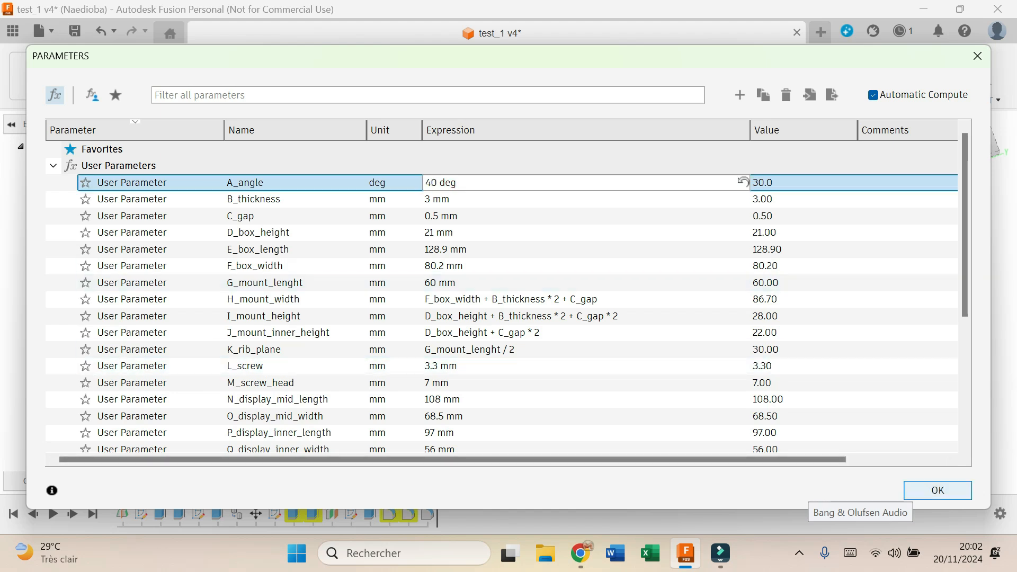
key("Return")
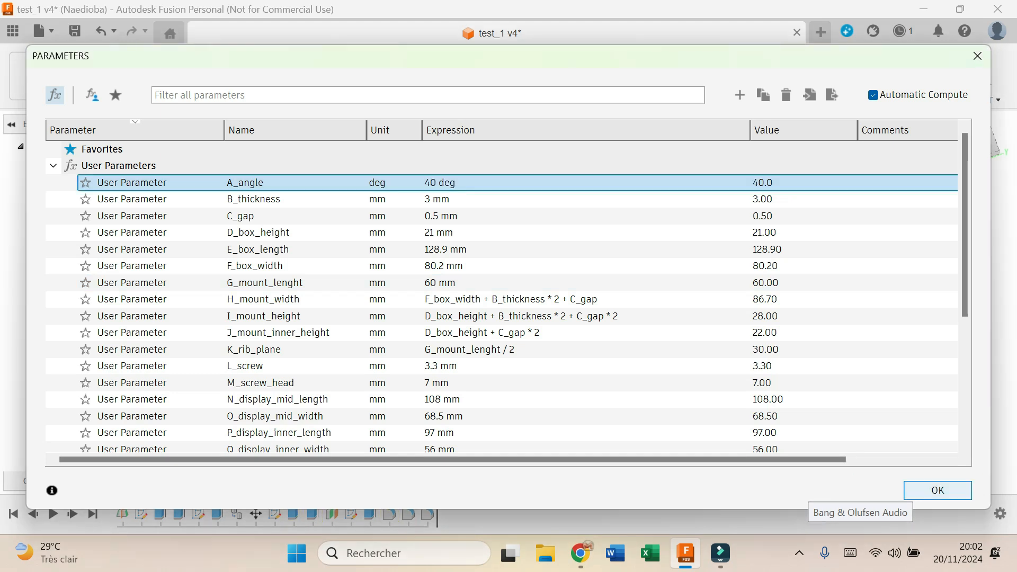
left_click(938, 491)
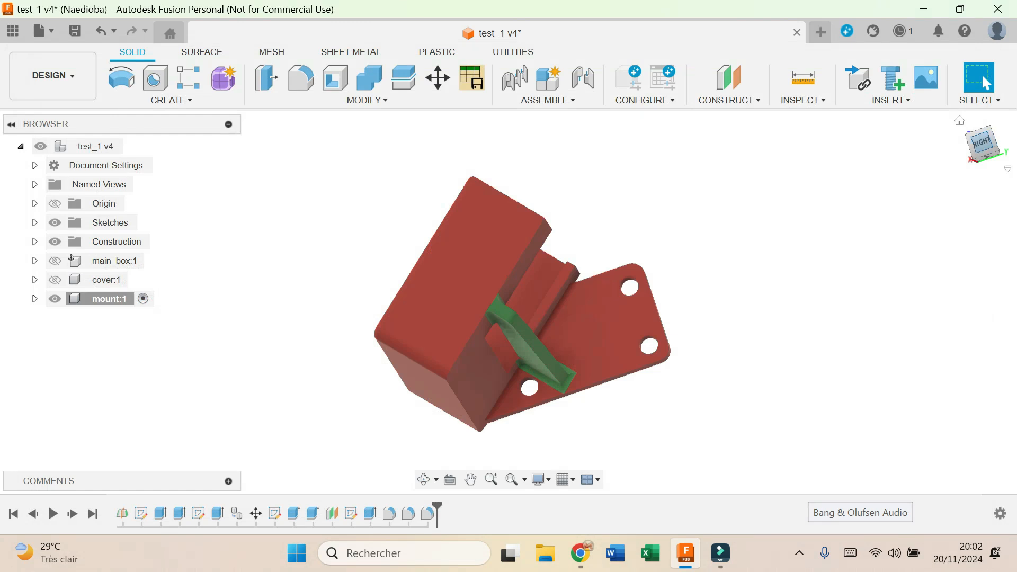
Start a new user parameter and name it forAngle
left_click(982, 142)
scroll(532, 366, "up", 5)
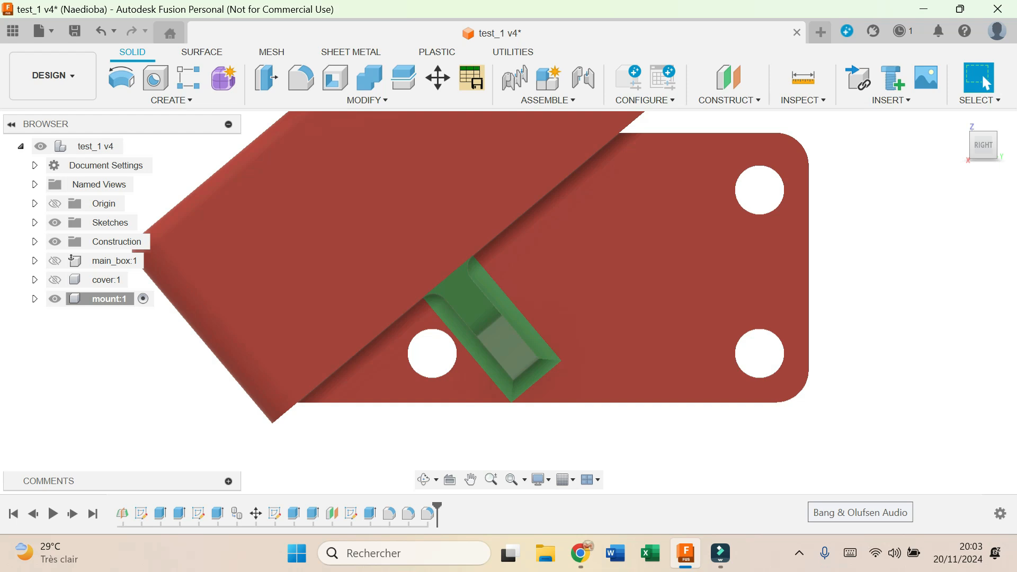
mouse_move(984, 145)
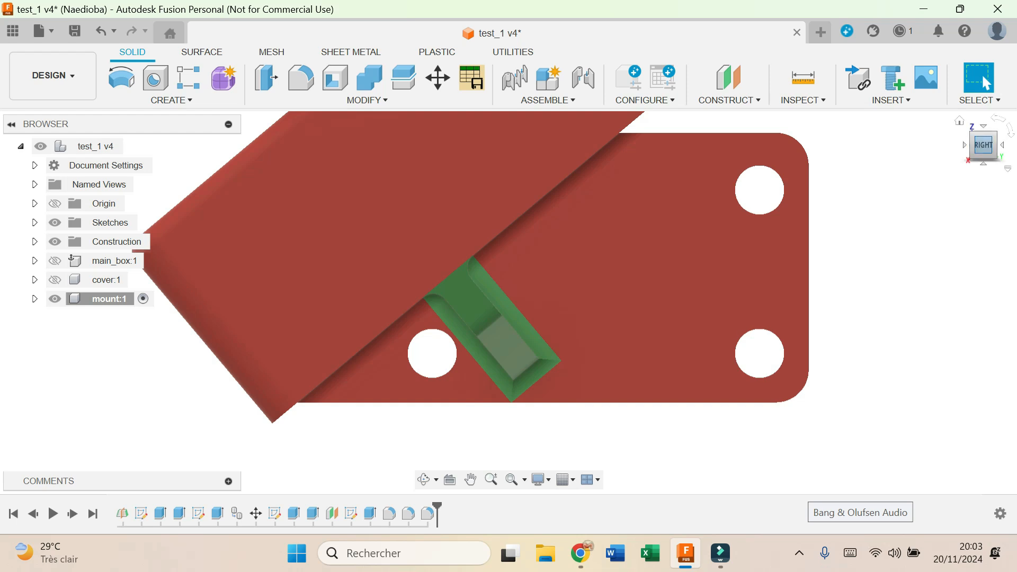
scroll(792, 373, "down", 4)
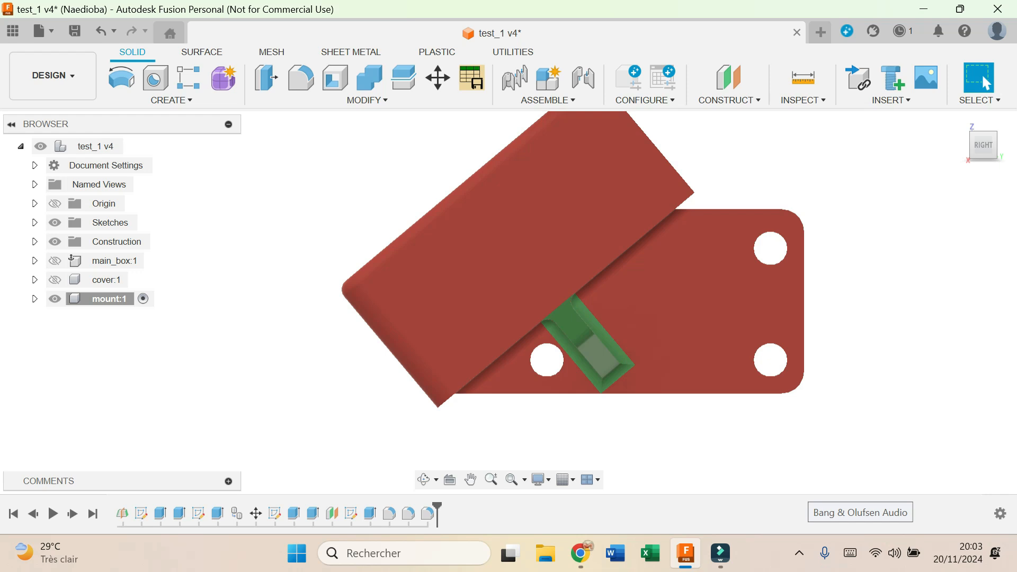
left_click(367, 101)
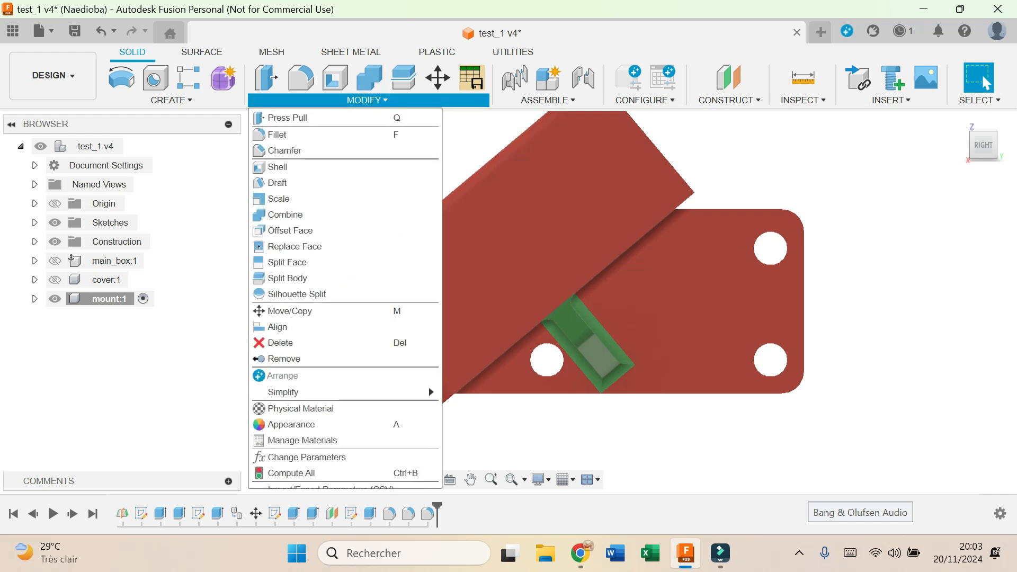
left_click(306, 457)
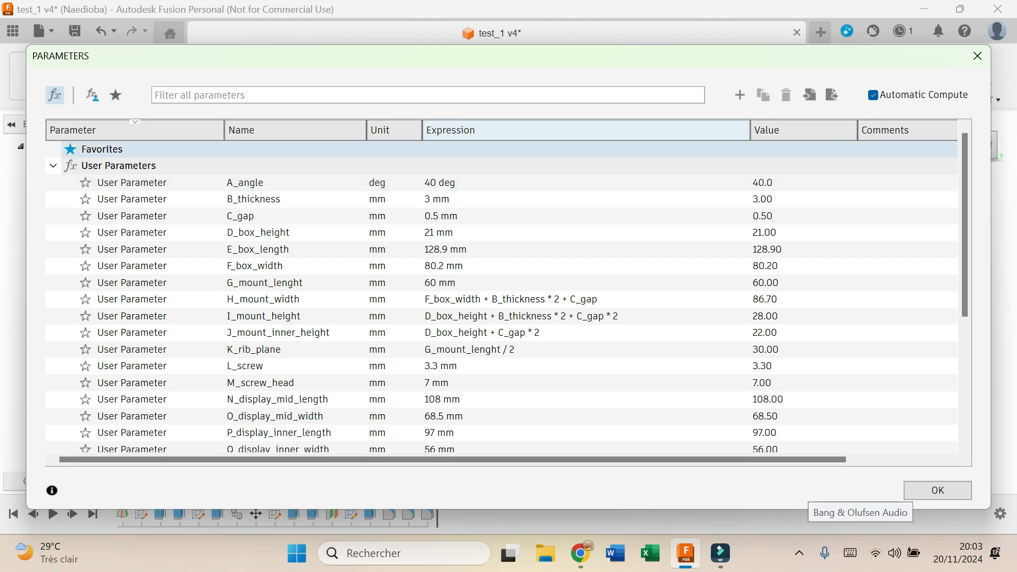
left_click(740, 95)
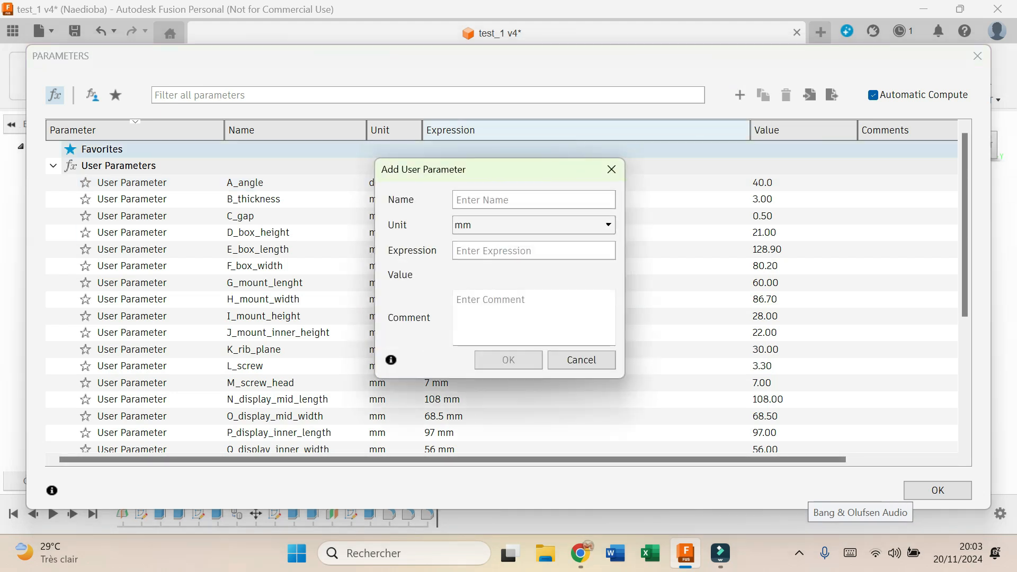
type("FOR")
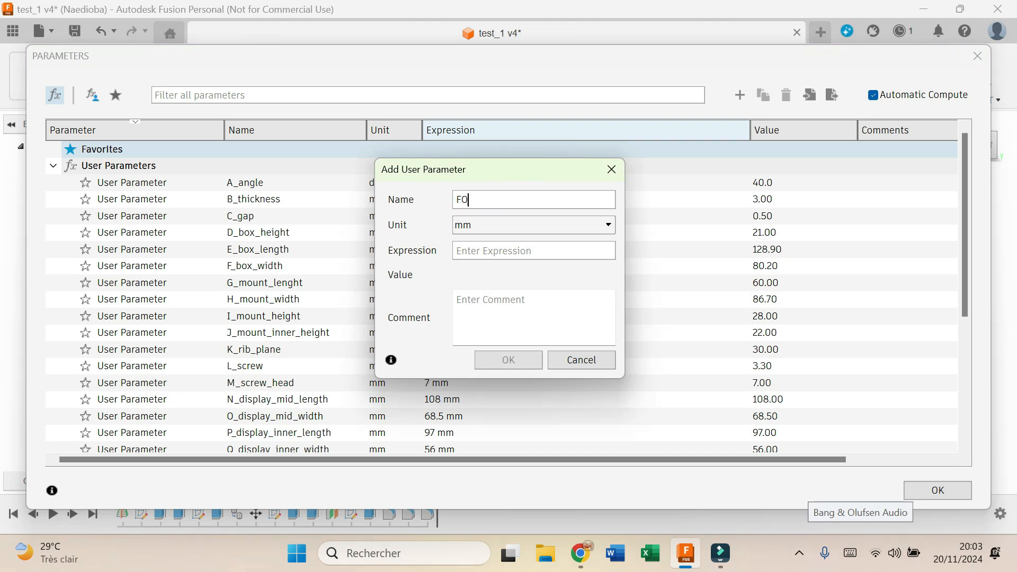
key("BackSpace")
key("BackSpace")
key("BackSpace")
type("for")
type("gle")
Make the forAngle parameter unitless, give it the expression 50, and add it to the user parameters
left_click(594, 225)
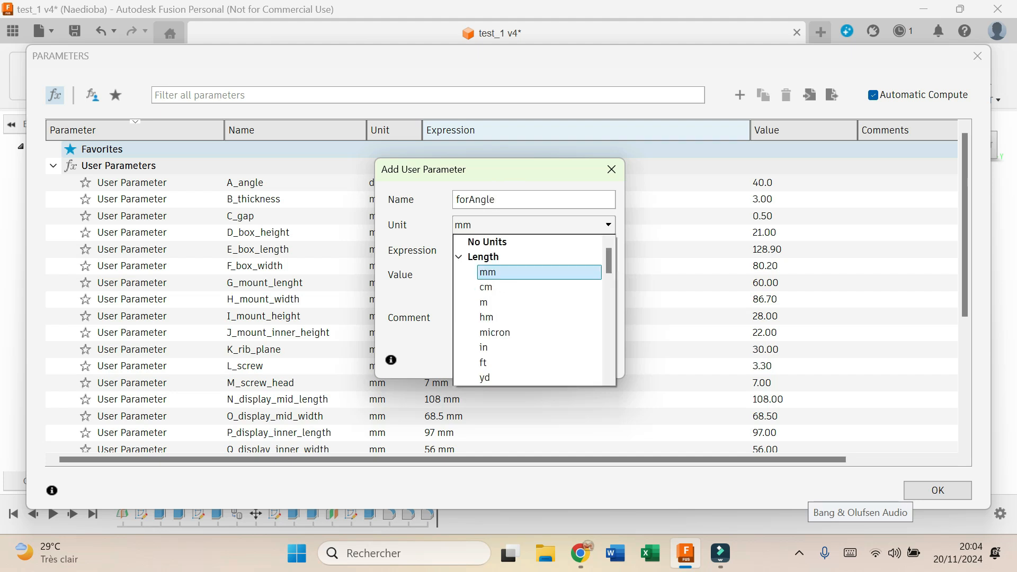
left_click(459, 257)
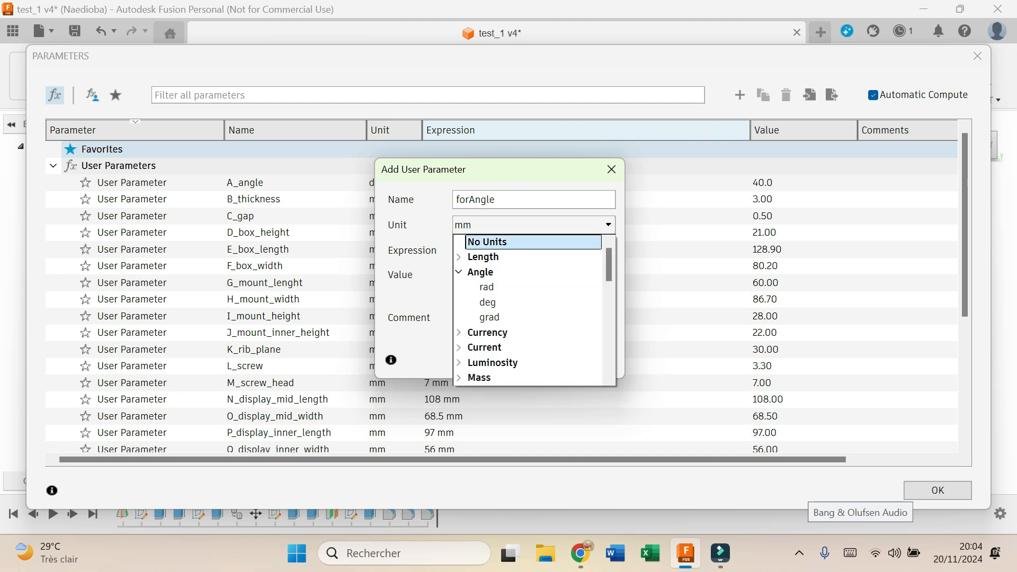
left_click(493, 242)
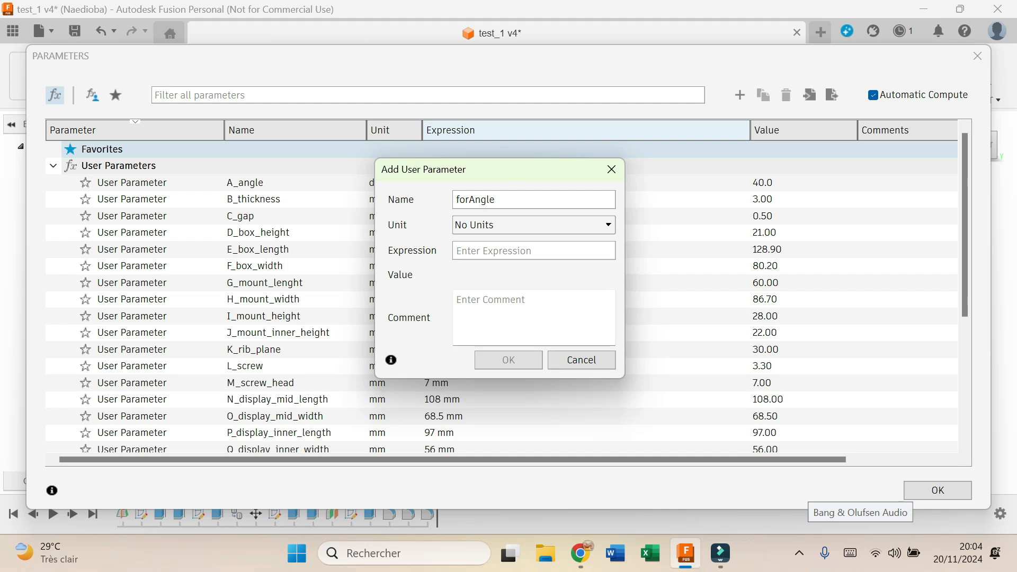
left_click(494, 250)
type("(4")
key("BackSpace")
key("BackSpace")
type("50")
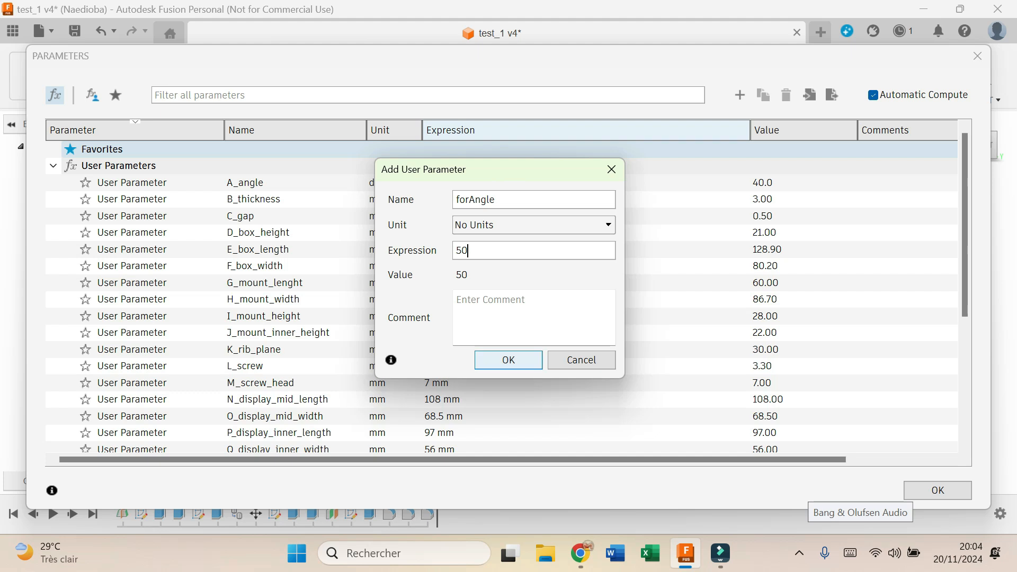
left_click(509, 359)
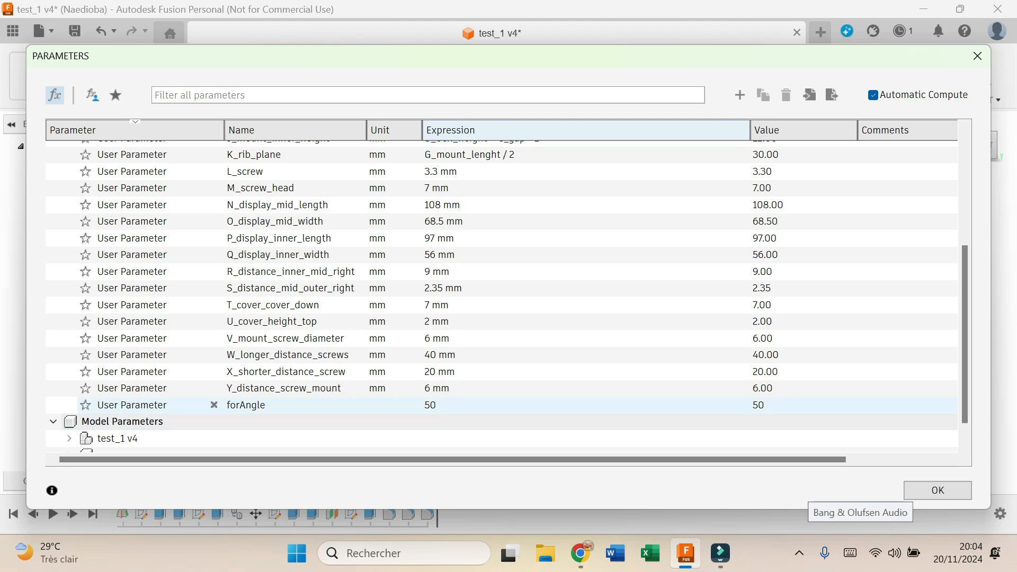
Replace A_angle's expression with the start of a conditional that returns 40 for small forAngle values: if(forAngle< 40;40
left_click_drag(965, 340, 965, 228)
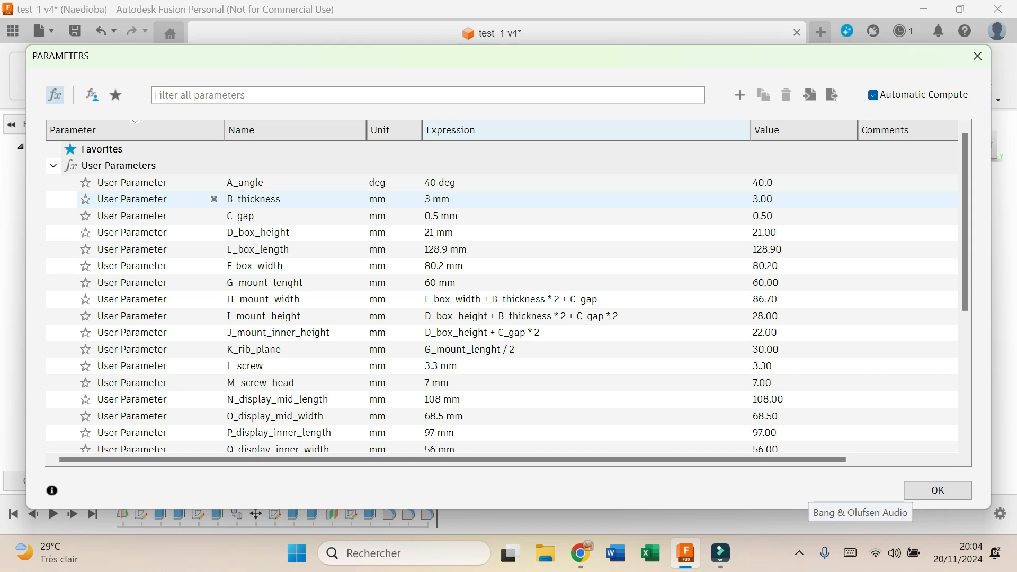
left_click(465, 183)
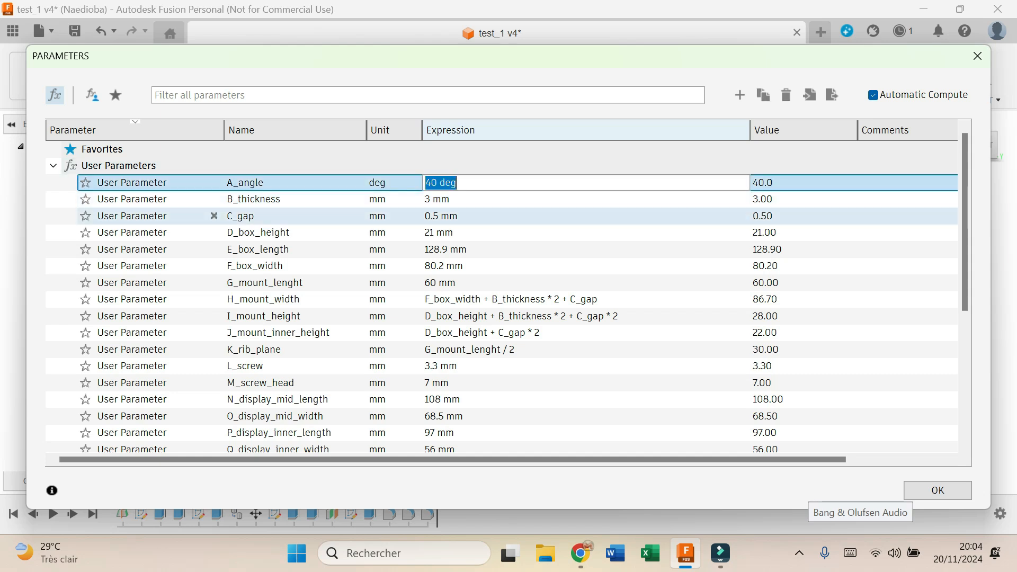
left_click_drag(466, 183, 424, 182)
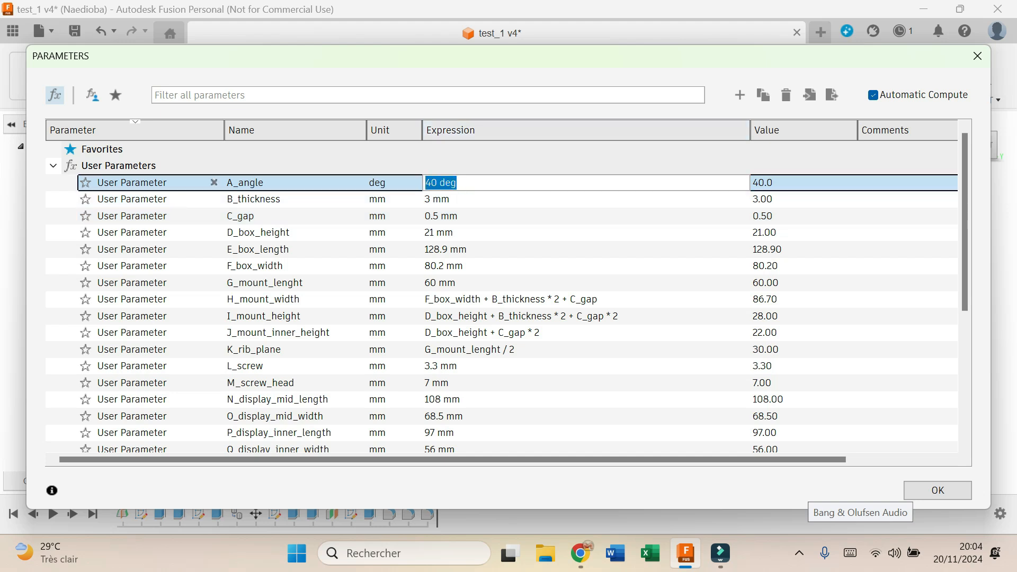
type("if(forAngle<")
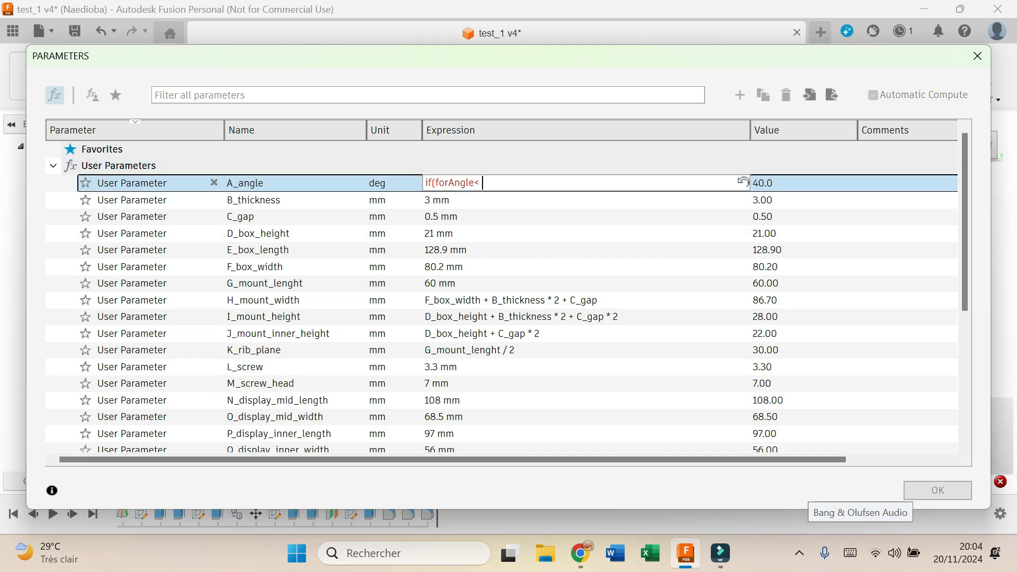
type(" 4")
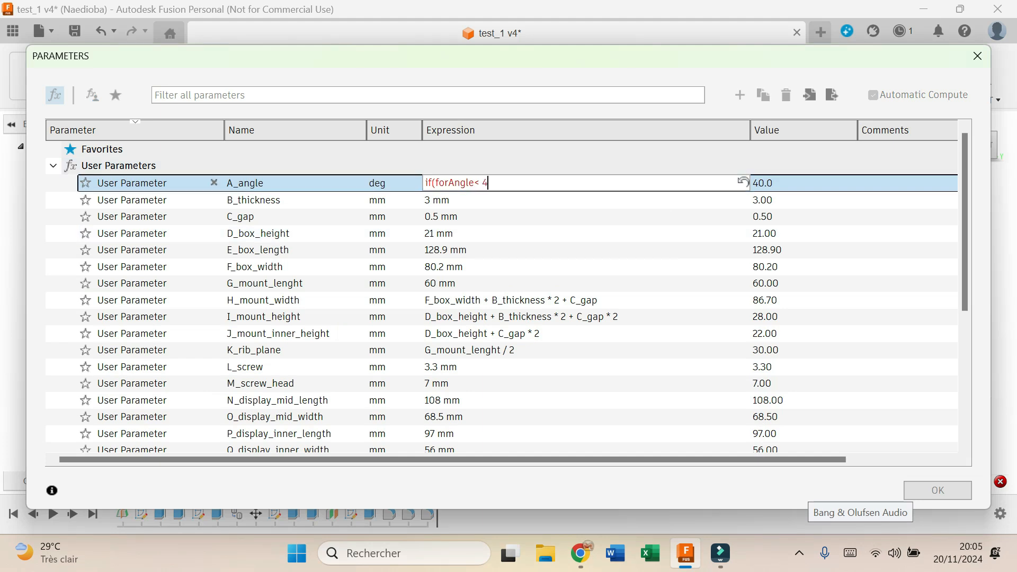
type("0;40")
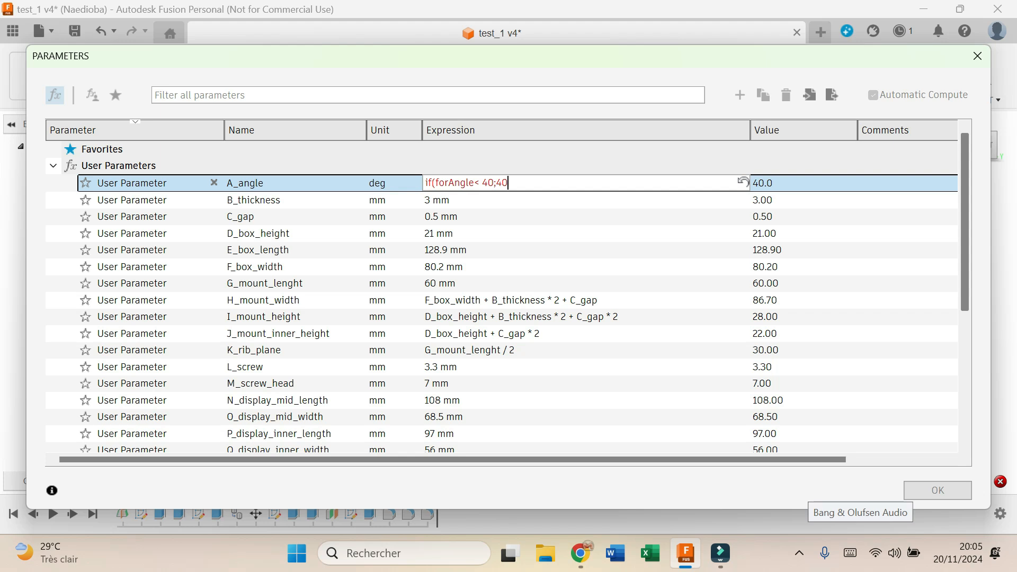
Add a nested condition to A_angle's expression that caps the angle at 80: ;if(forAngle>=80;80
type(";")
type("for")
key("BackSpace")
key("BackSpace")
key("BackSpace")
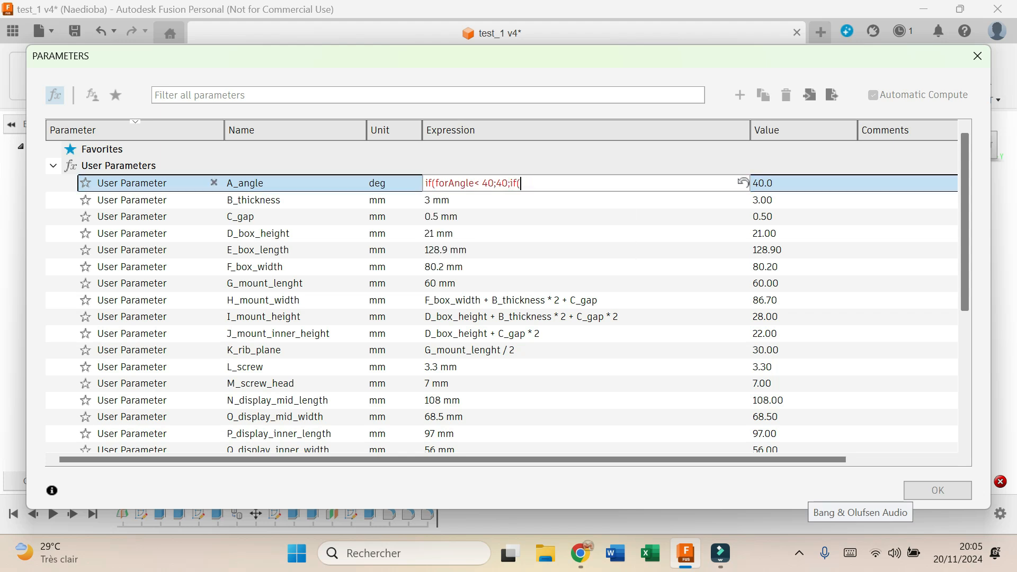
key("Escape")
type("if")
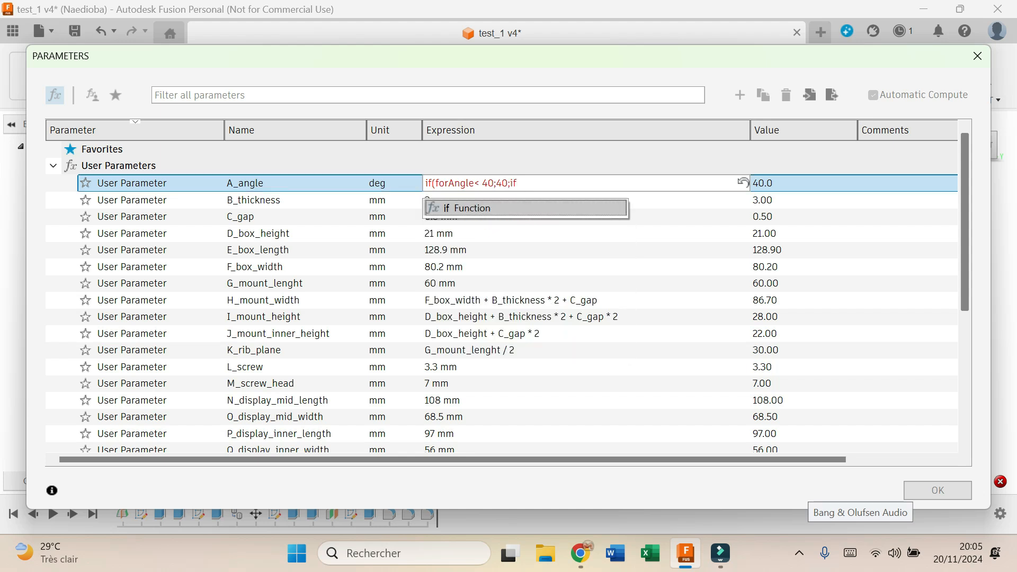
type("(for")
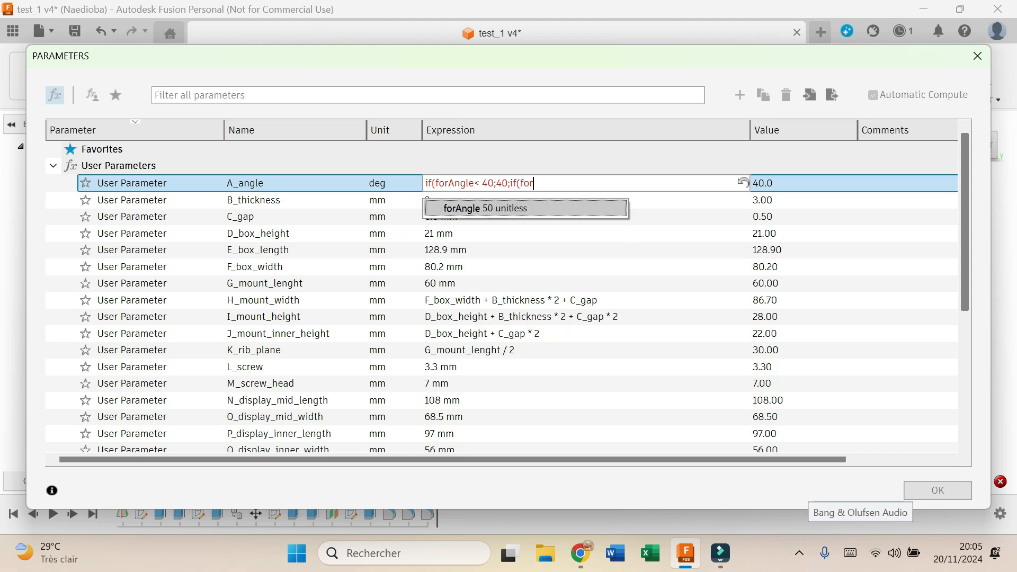
key("Tab")
type(">")
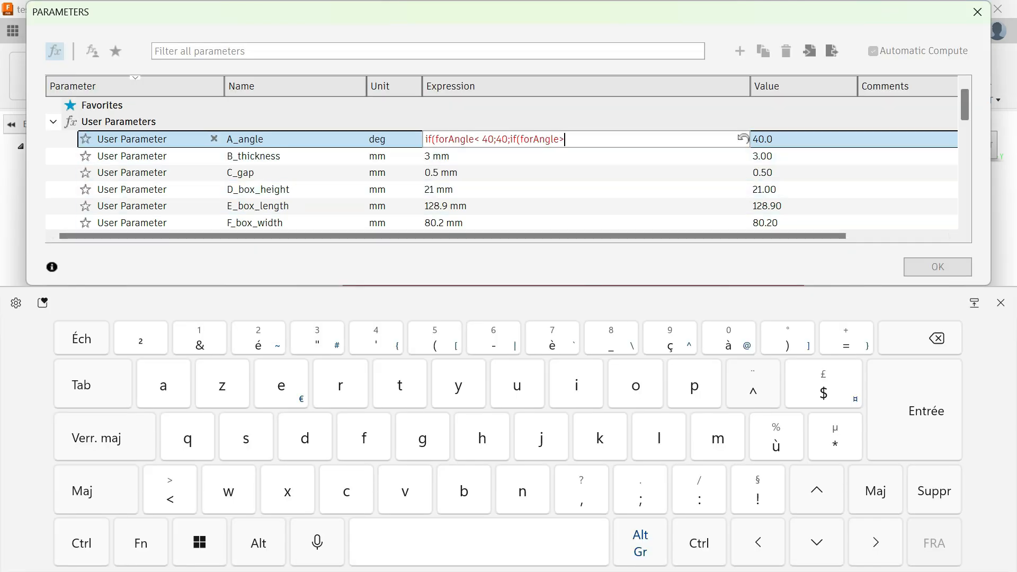
type("=")
type("_à")
key("BackSpace")
key("BackSpace")
type("8")
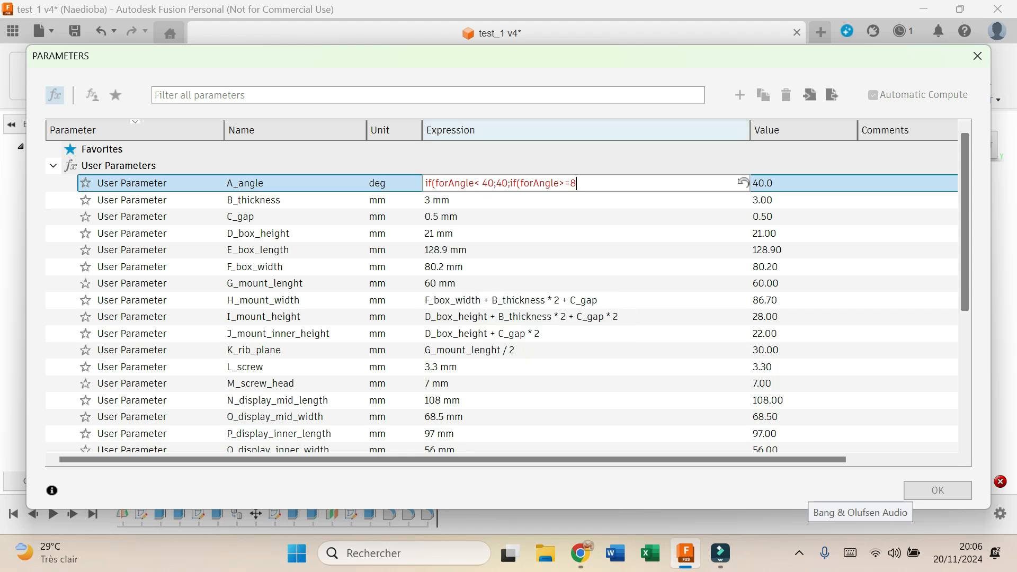
type("0;80")
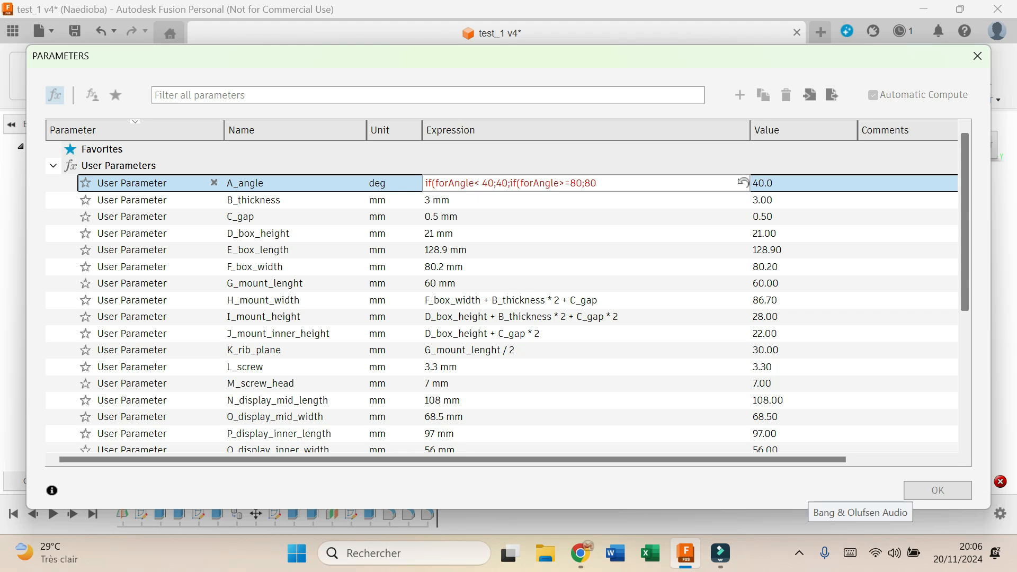
Finish A_angle's expression with forAngle as the fallback value, close both brackets and apply it
type(";forAngle")
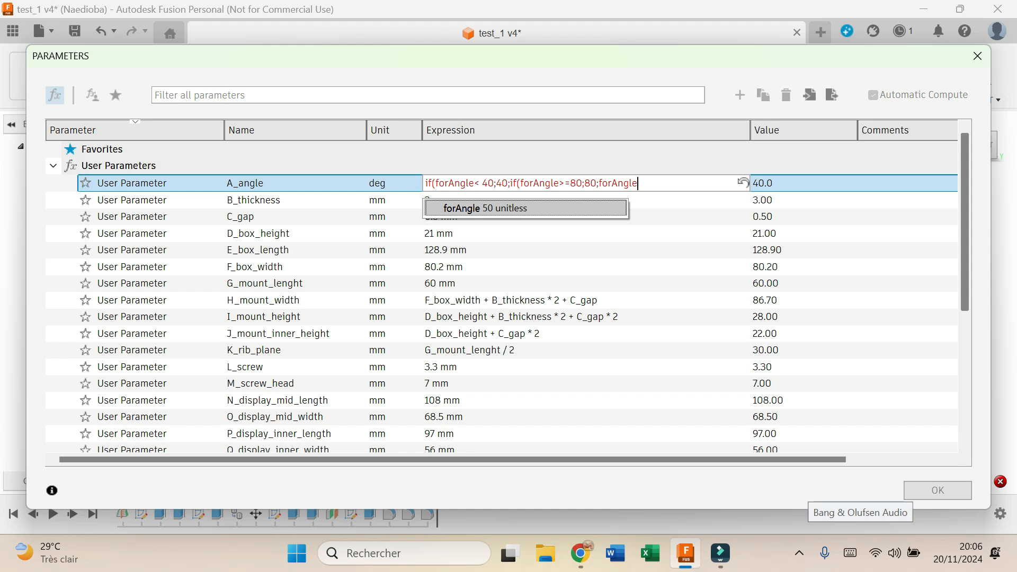
type("))")
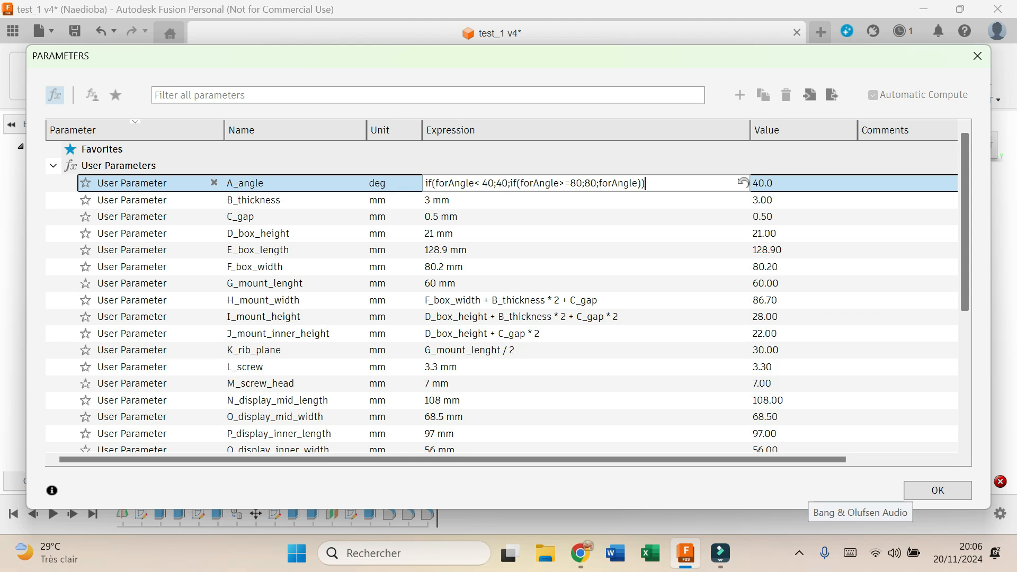
key("Return")
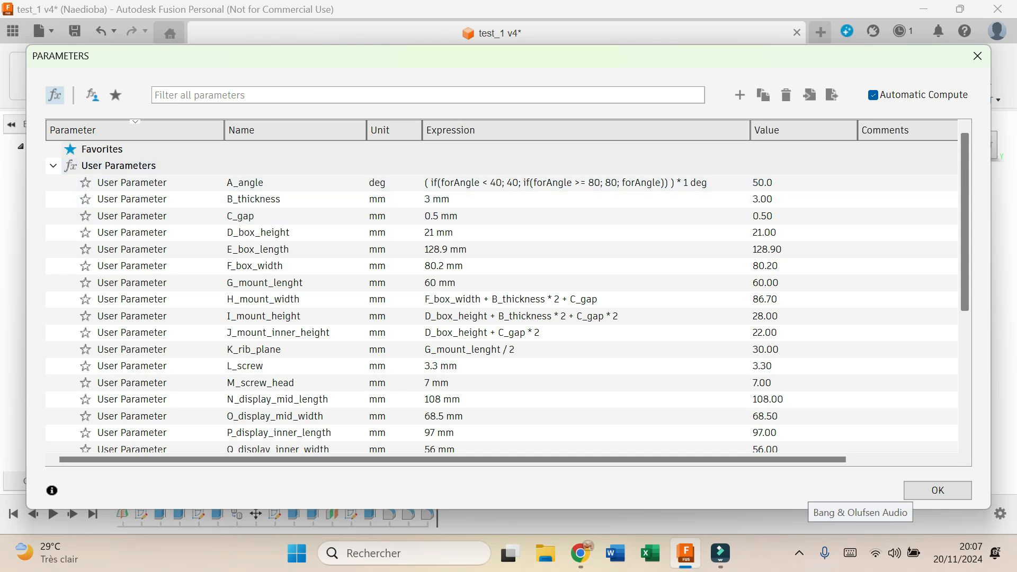
Test the lower limit by setting the forAngle parameter to 30 and check A_angle's value
scroll(503, 443, "down", 5)
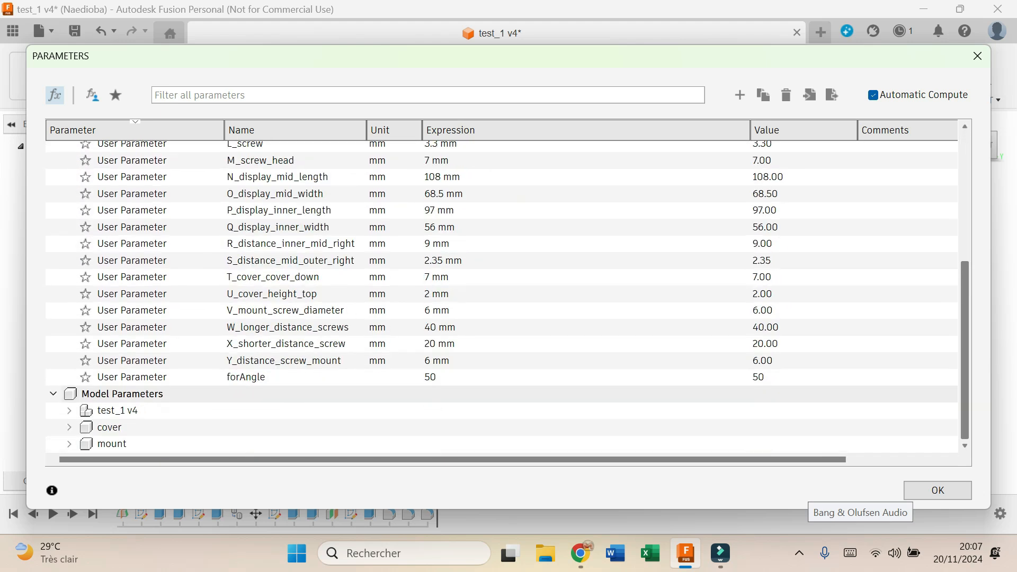
double_click(430, 376)
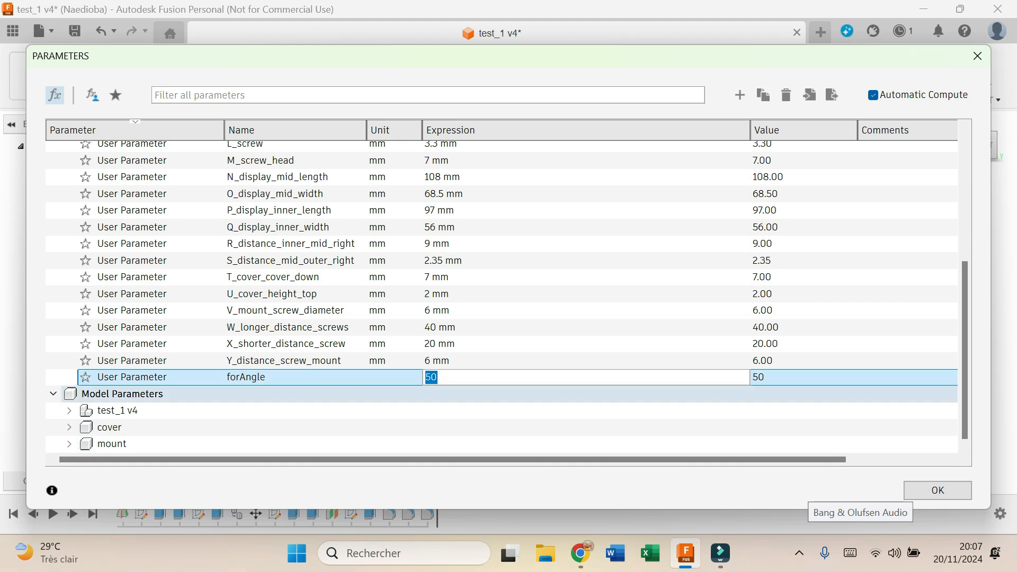
left_click(426, 377)
left_click_drag(432, 377, 426, 377)
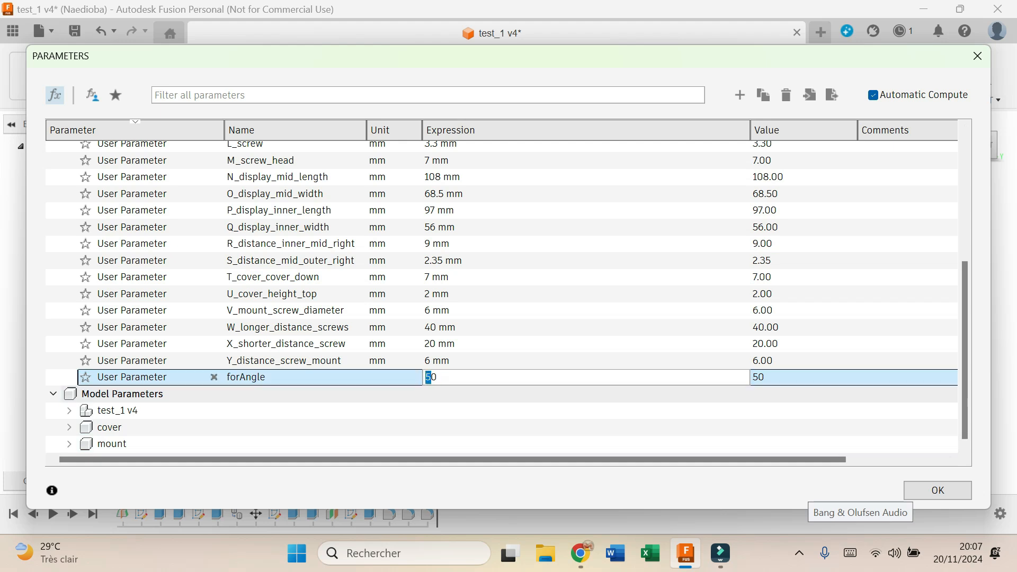
type("3")
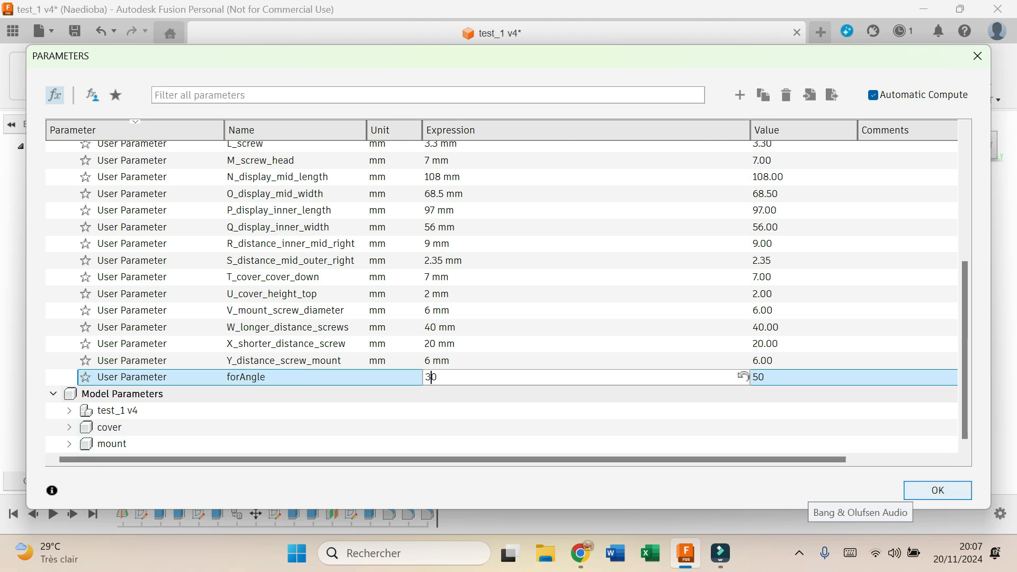
key("Return")
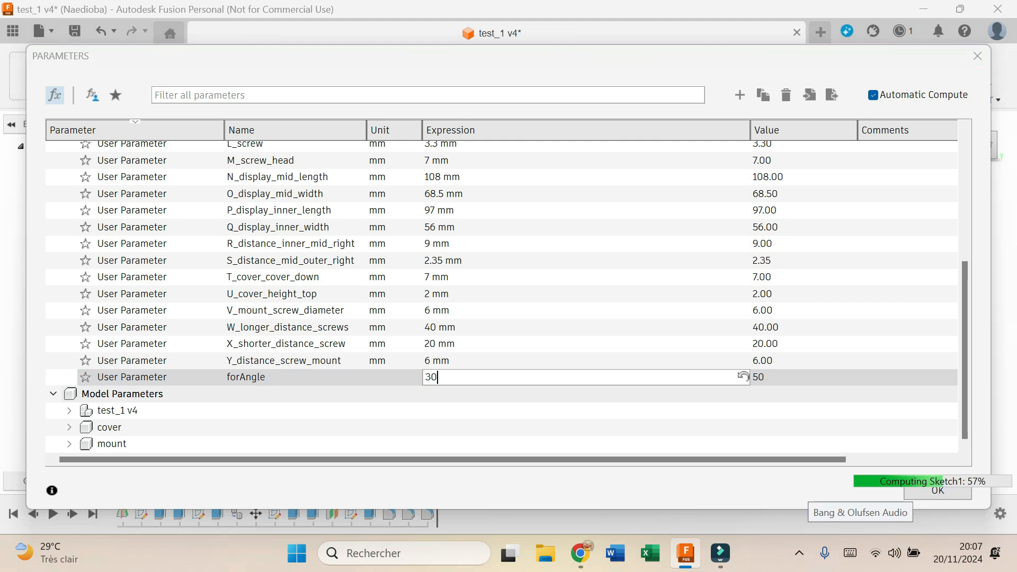
scroll(214, 232, "up", 5)
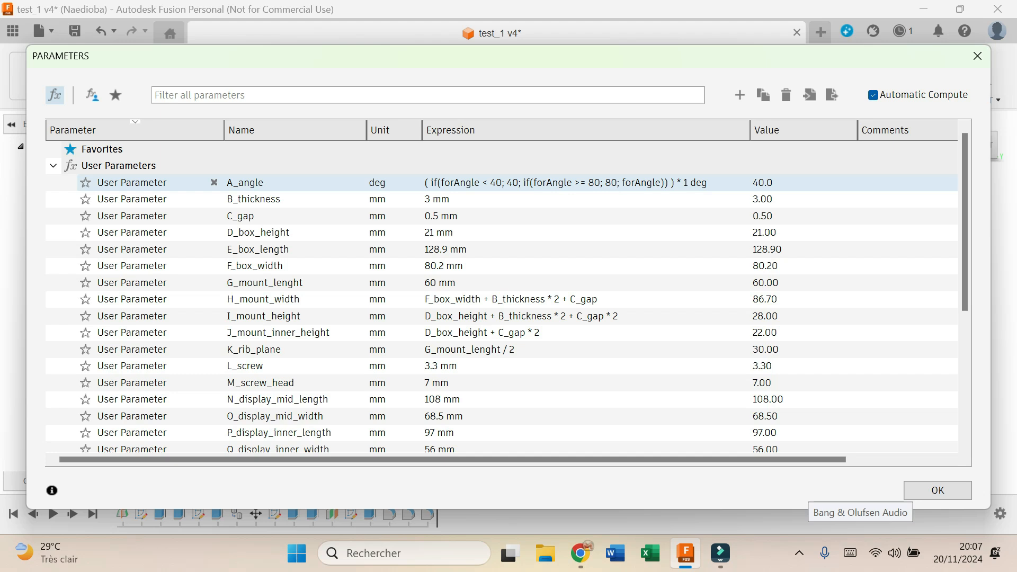
Test a value within the allowed range by setting forAngle to 50 and check A_angle's value
left_click_drag(965, 283, 965, 414)
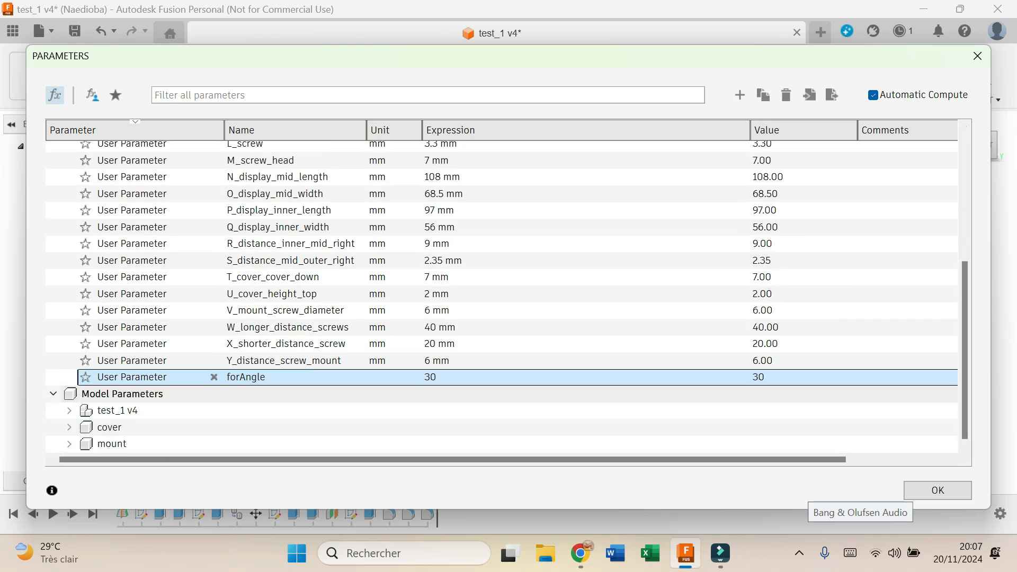
left_click(440, 378)
left_click_drag(439, 377, 423, 378)
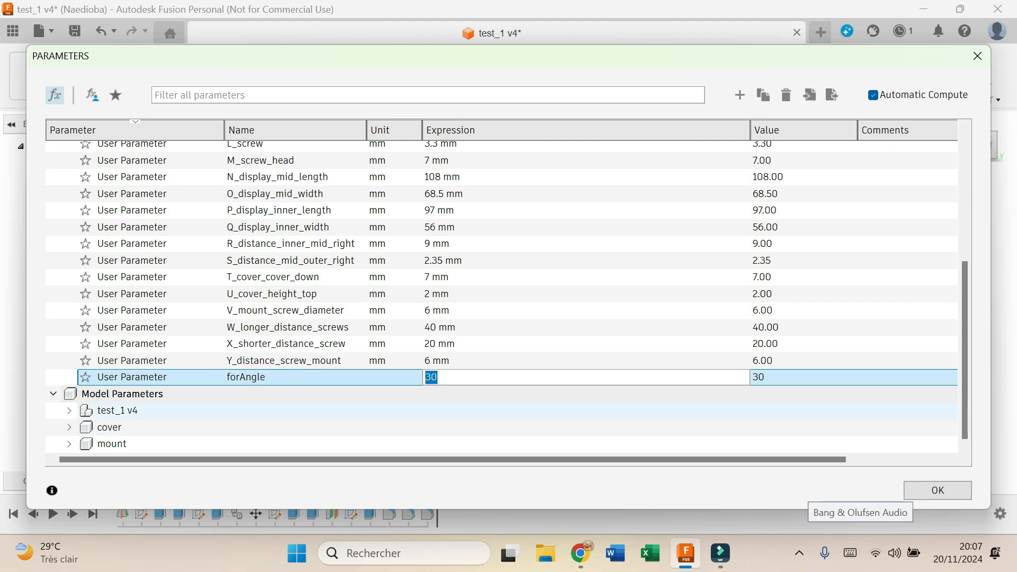
type("50")
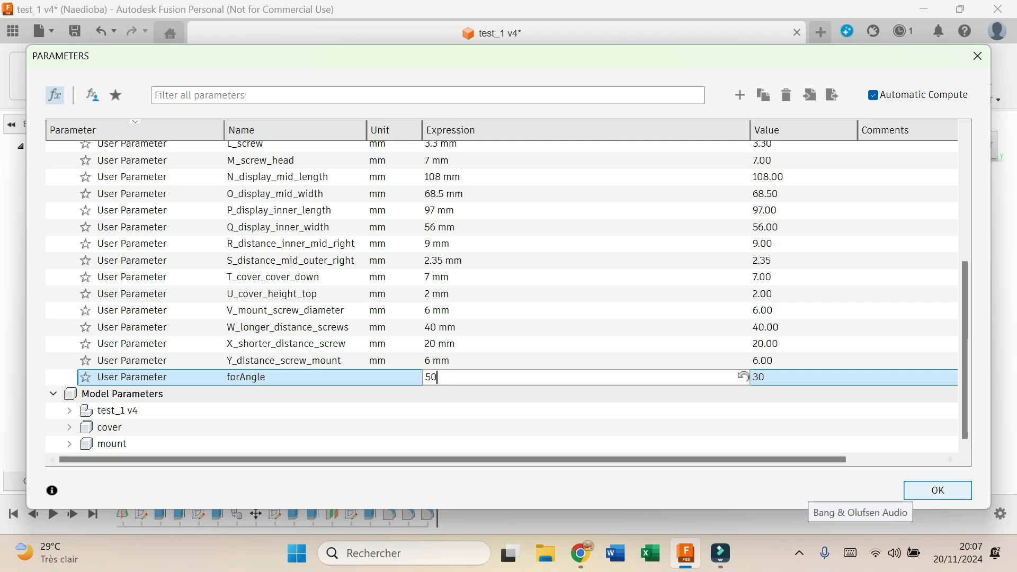
key("Return")
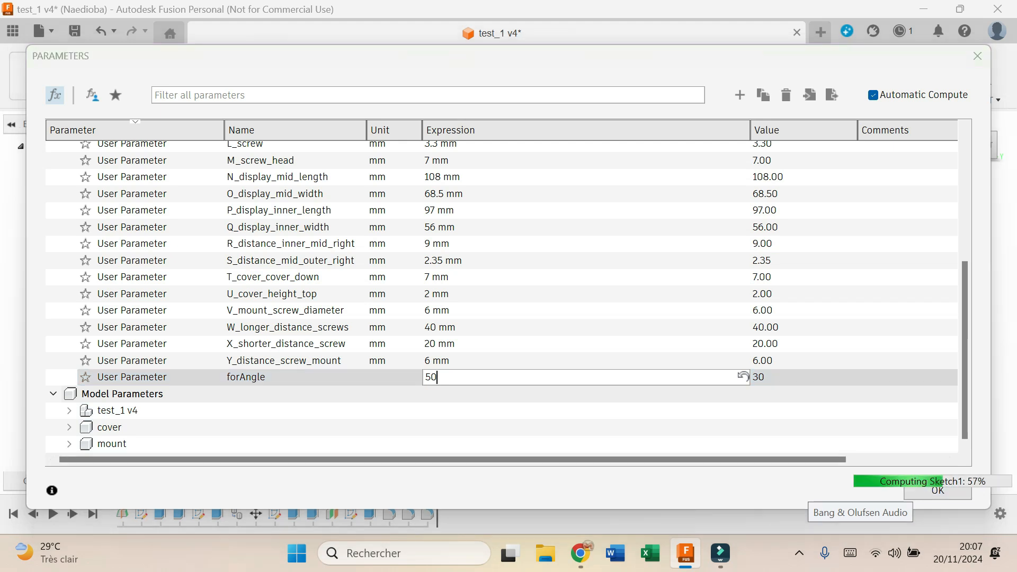
scroll(501, 297, "up", 5)
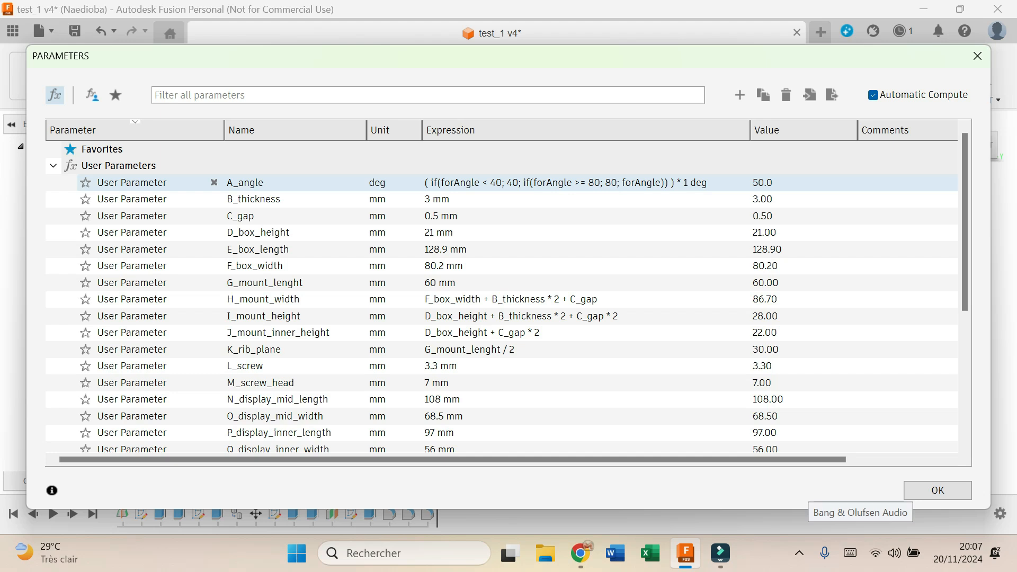
Test the upper limit by setting forAngle to 90 and check A_angle's value
scroll(504, 296, "down", 2)
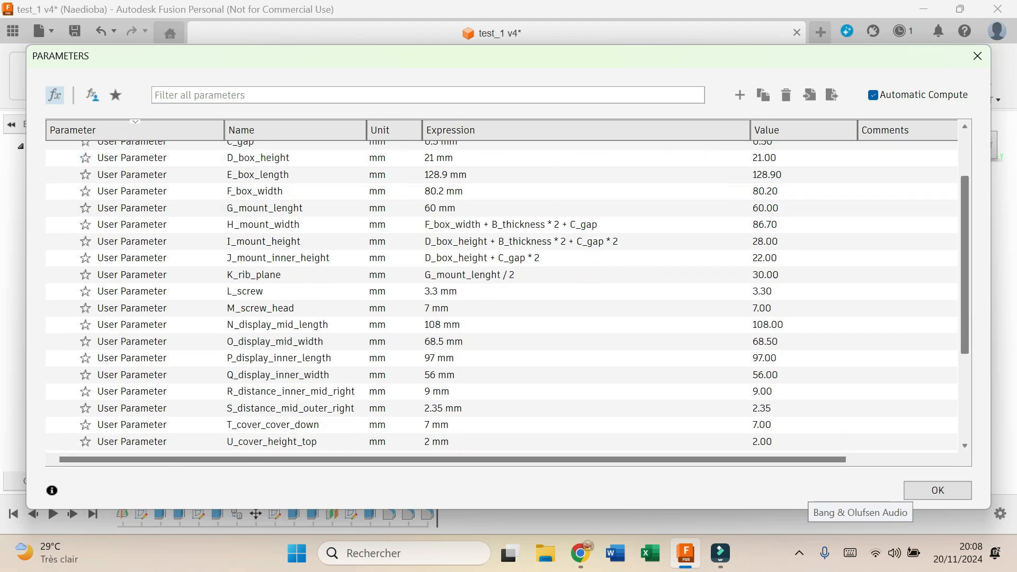
scroll(503, 296, "down", 3)
double_click(443, 377)
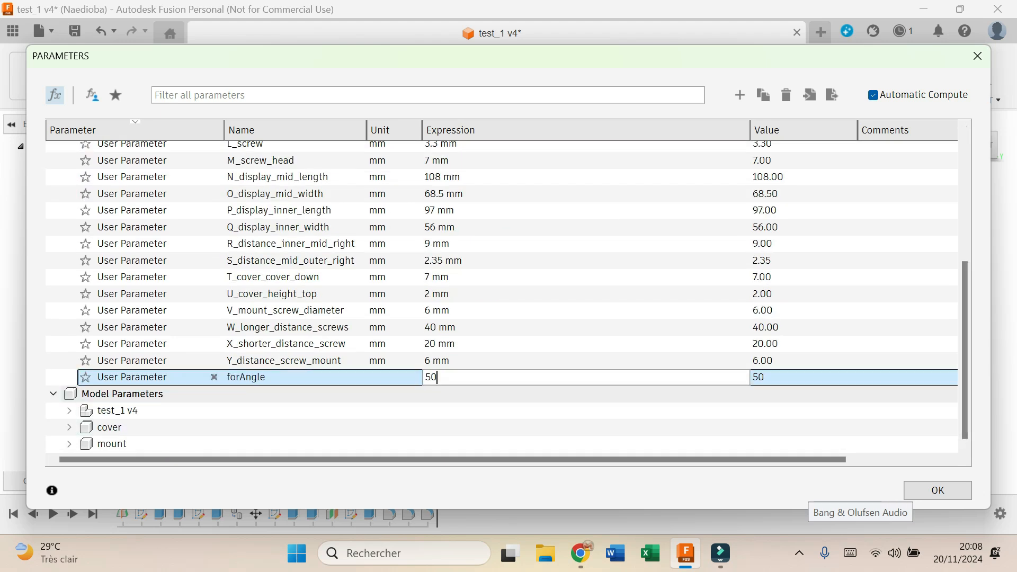
left_click_drag(442, 377, 423, 366)
type("90")
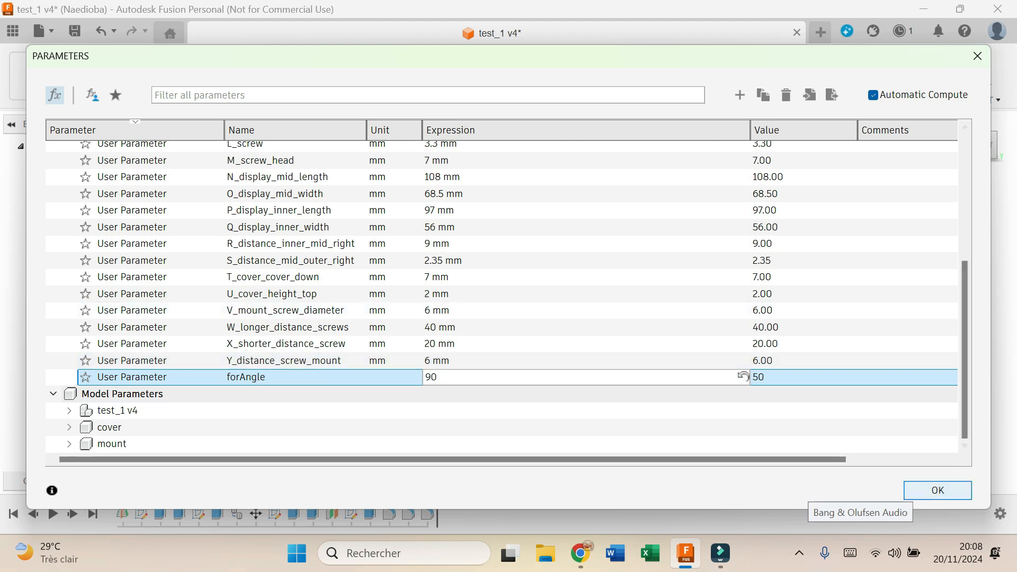
left_click(938, 490)
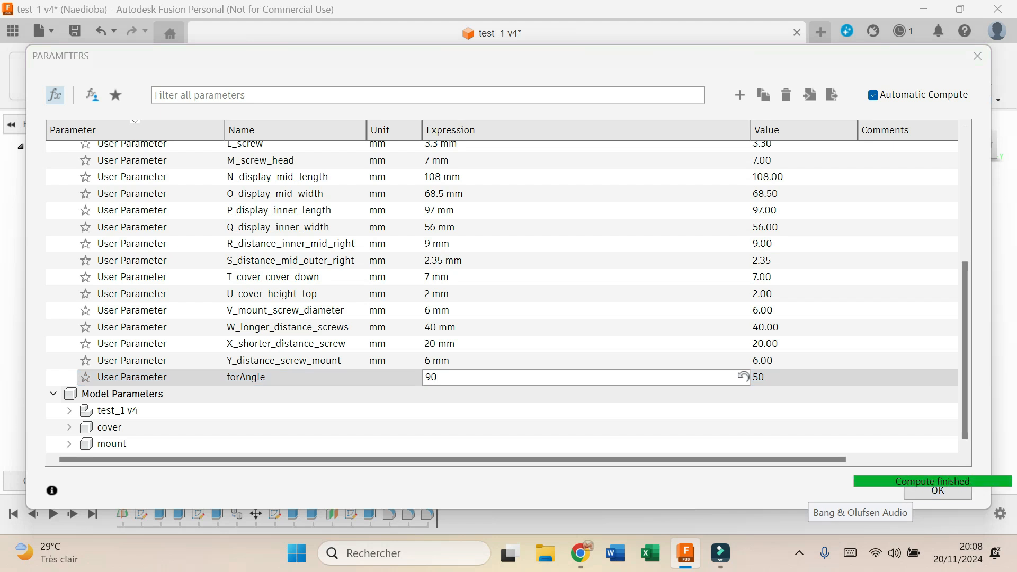
scroll(371, 186, "up", 5)
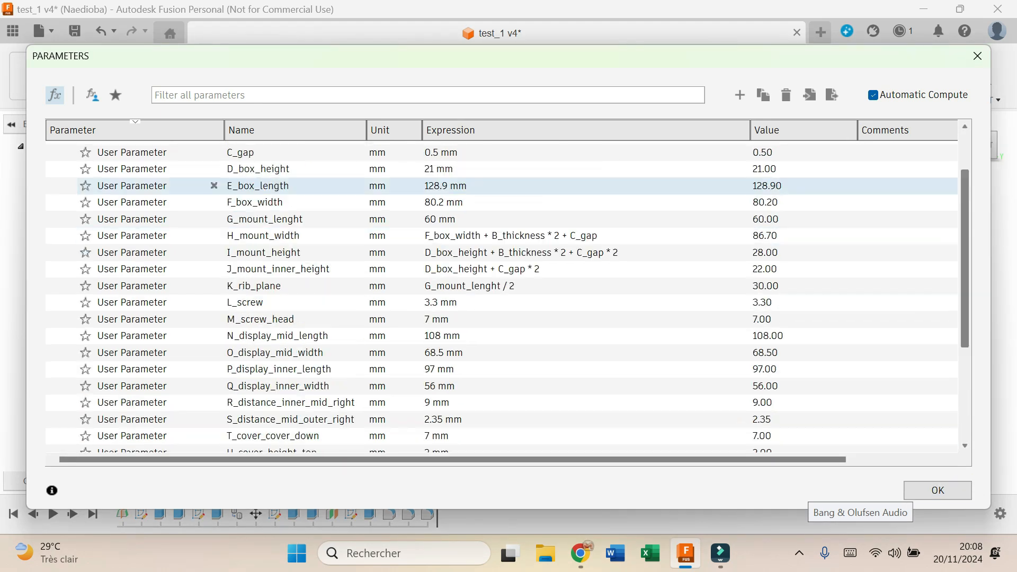
scroll(371, 183, "up", 2)
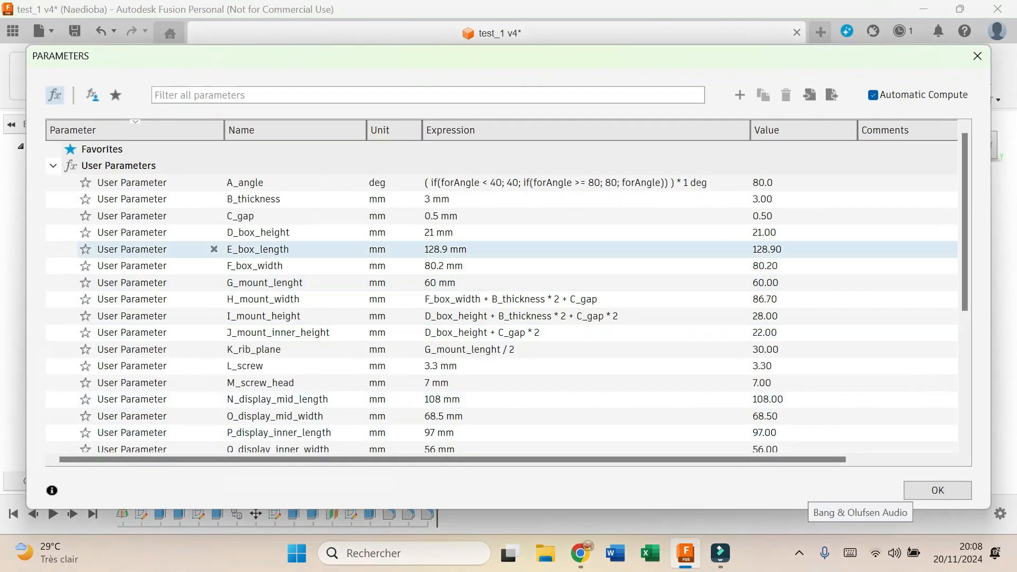
Set the forAngle parameter to 40 and close the parameter list
scroll(456, 233, "down", 5)
left_click(450, 378)
type("40")
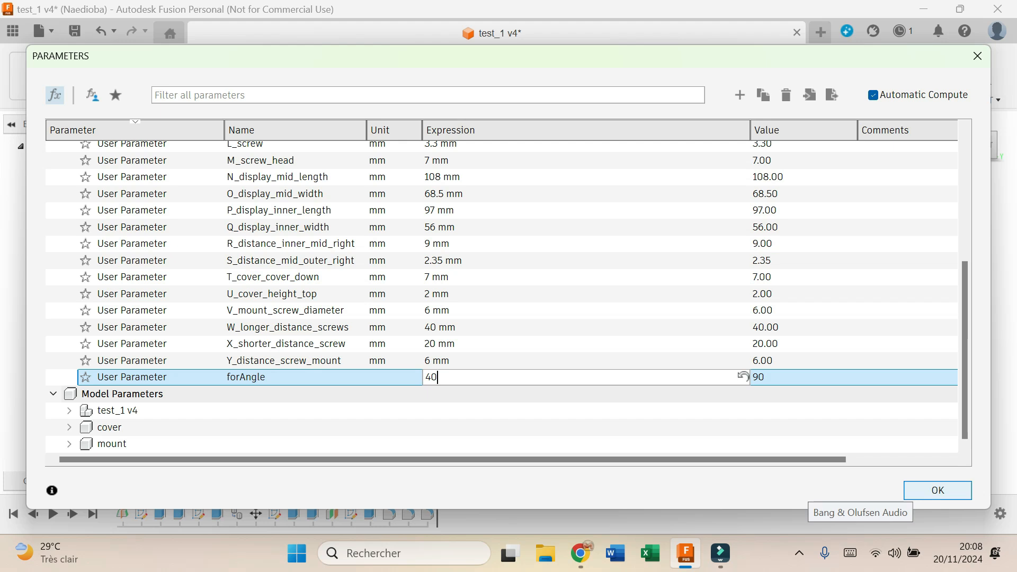
key("Return")
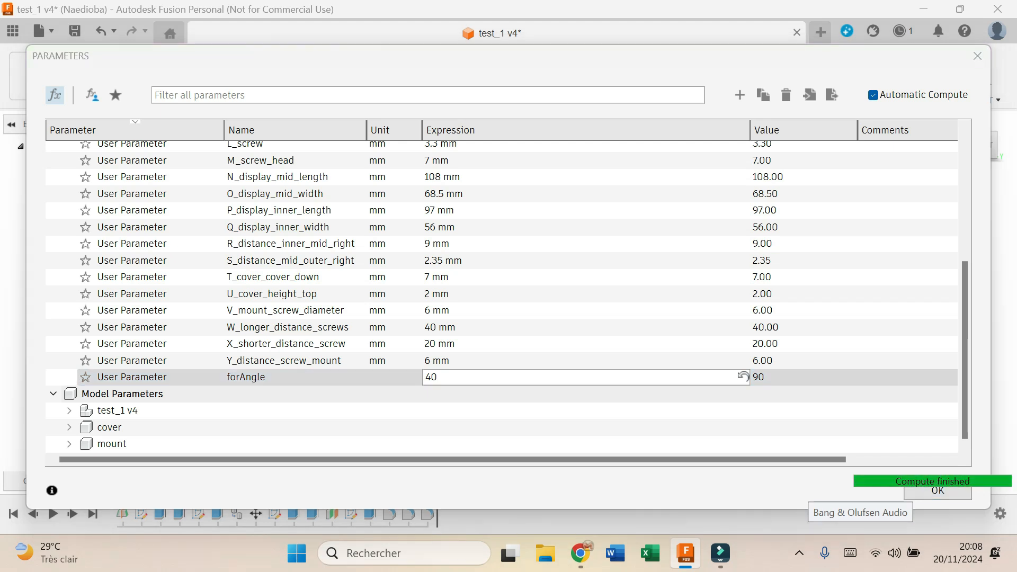
left_click(938, 490)
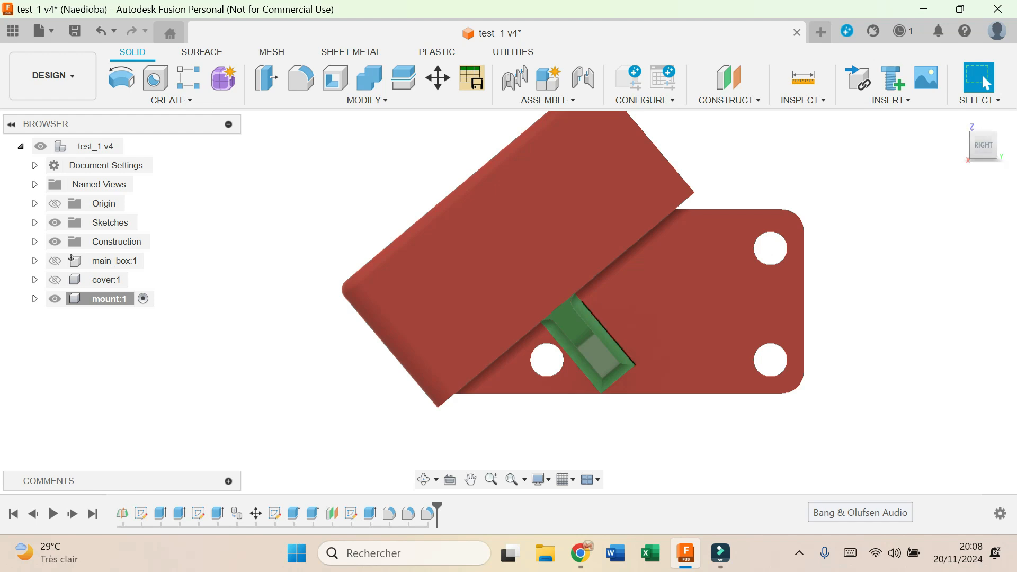
Review the user parameters and K_rib_plane's current expression, leaving the list without changes
scroll(562, 377, "up", 3)
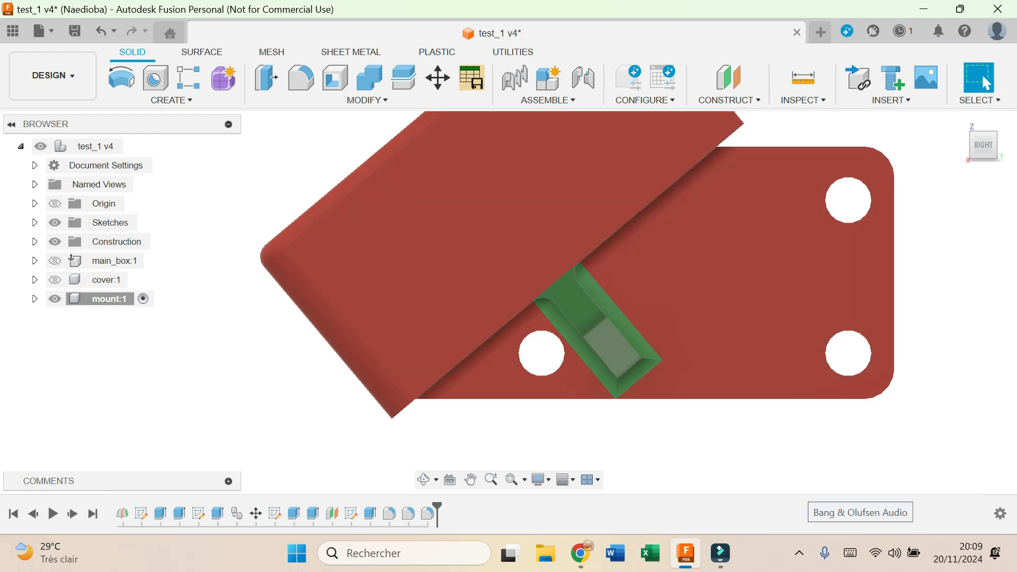
left_click(367, 100)
left_click(296, 457)
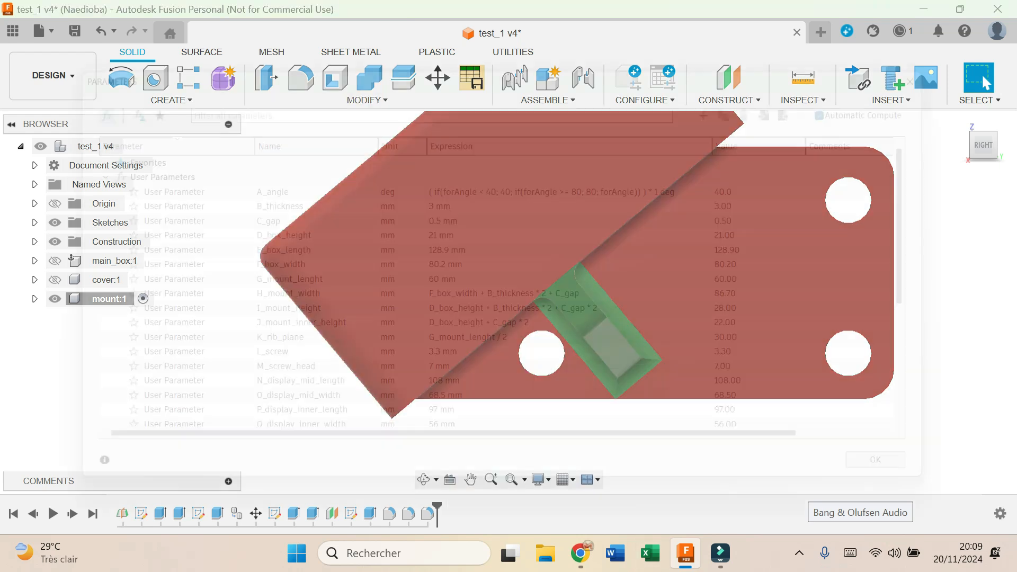
scroll(424, 336, "down", 2)
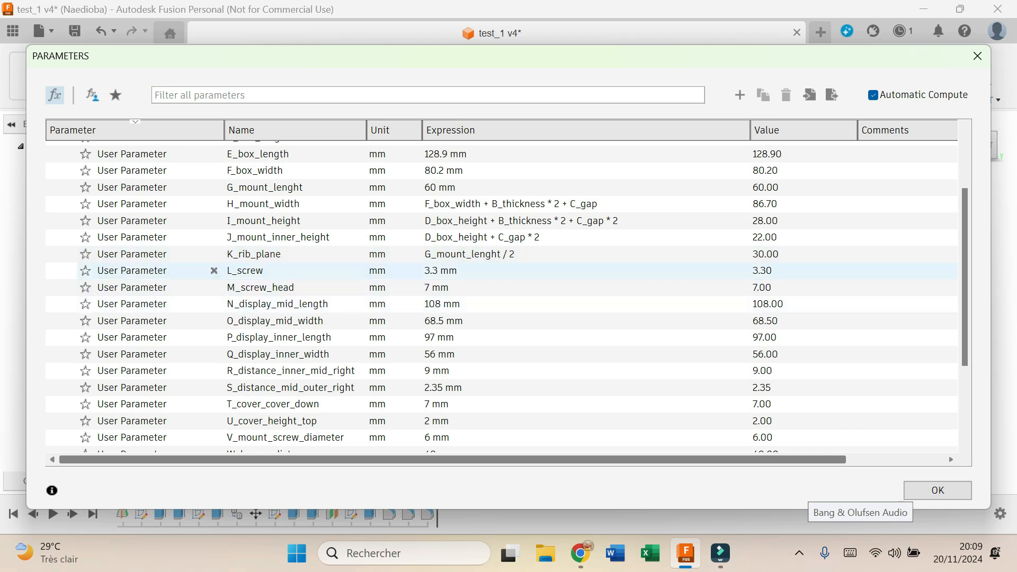
left_click(471, 254)
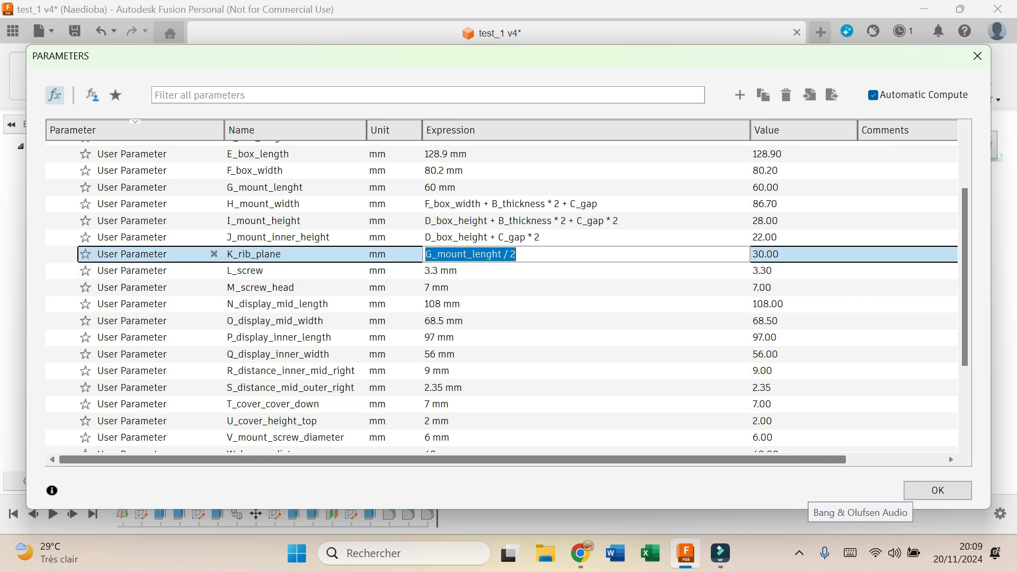
left_click(977, 56)
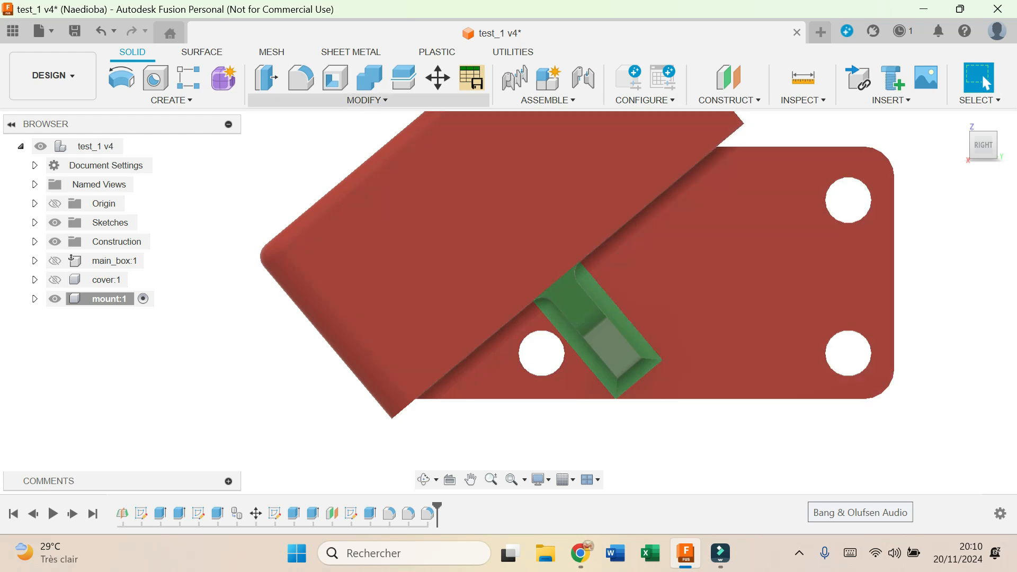
Set the K_rib_plane parameter's expression to if(A_angle <= 40 deg; G_mount_lenght * 75 / 100; G_mount_lenght / 2) and accept the parameters
left_click(367, 100)
left_click(308, 458)
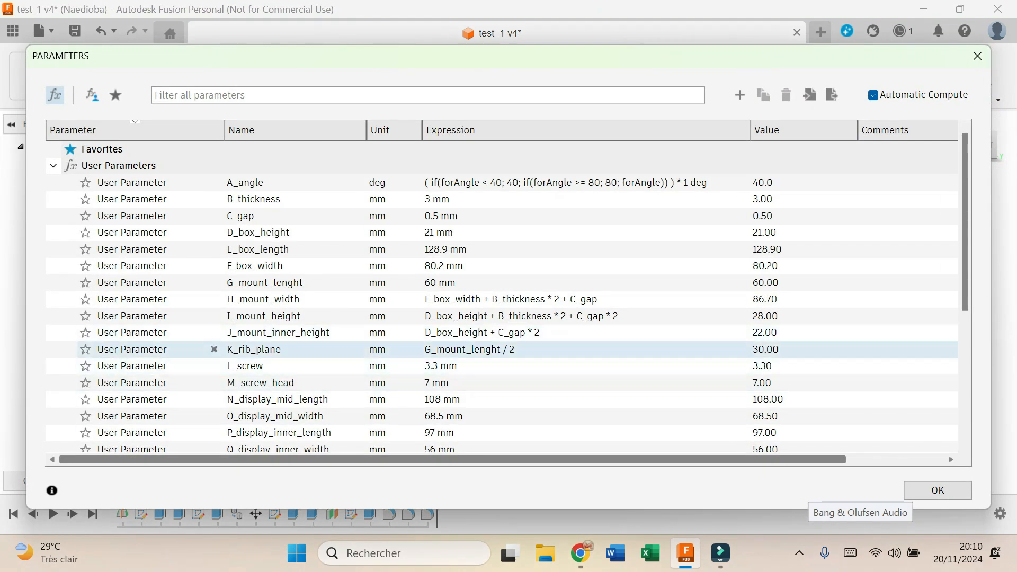
left_click(468, 349)
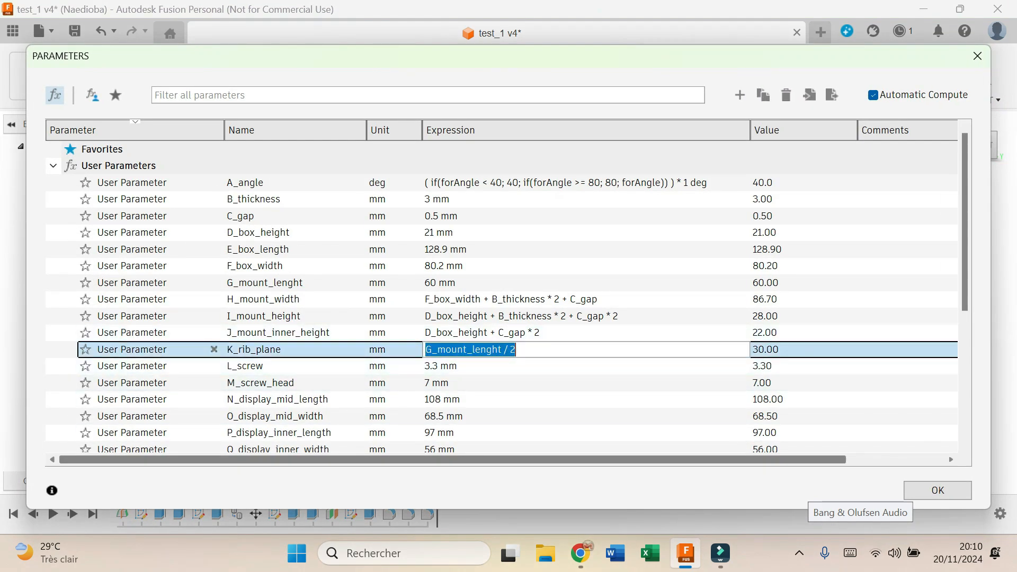
type("IF")
key("BackSpace")
key("BackSpace")
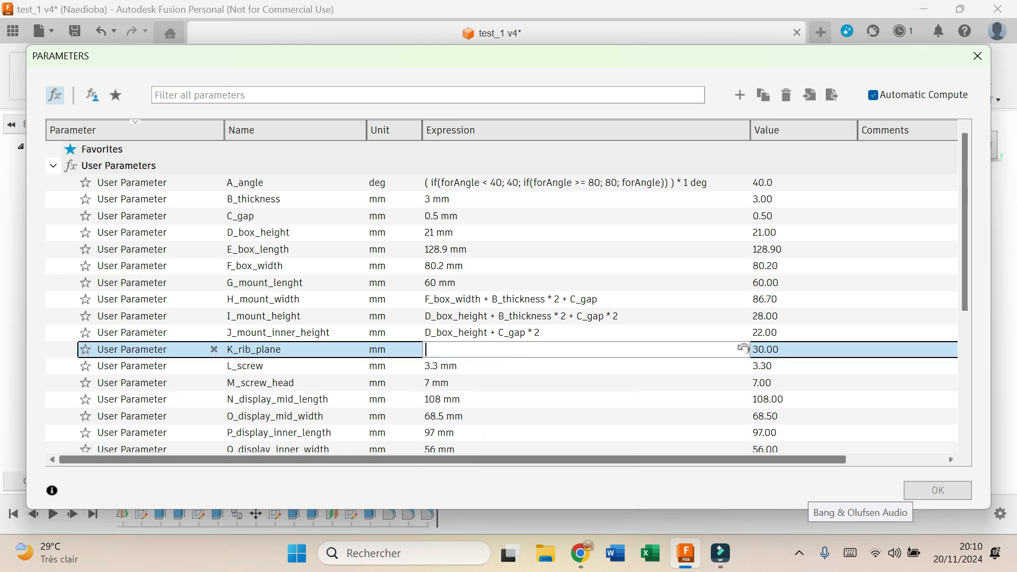
type("if-an")
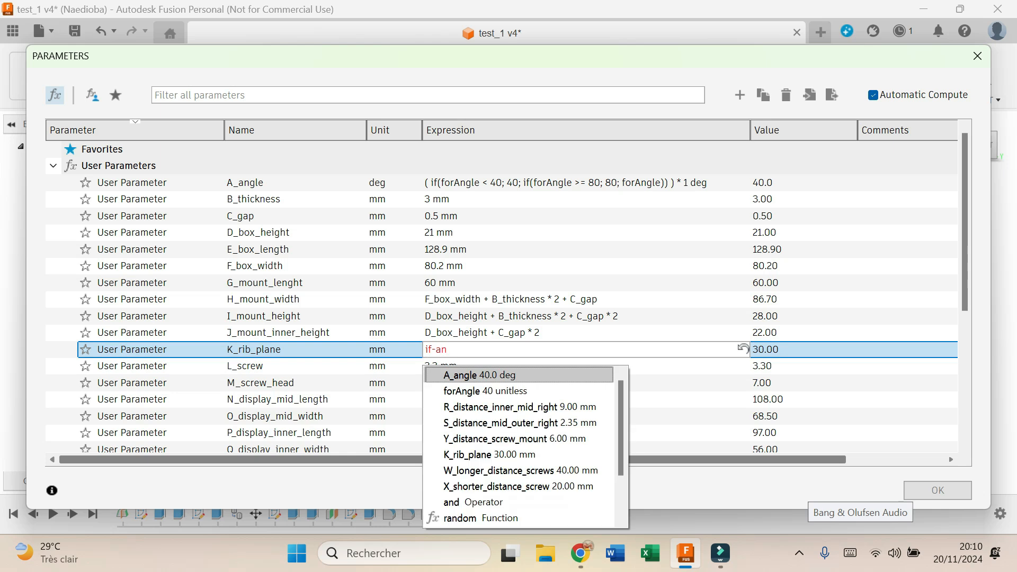
key("Return")
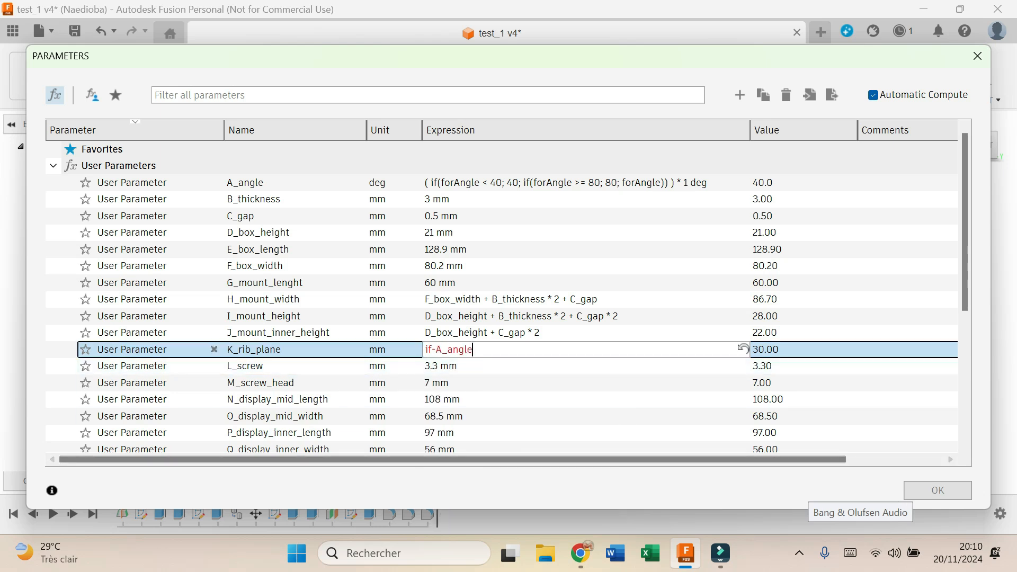
type("===")
key("BackSpace")
key("BackSpace")
key("BackSpace")
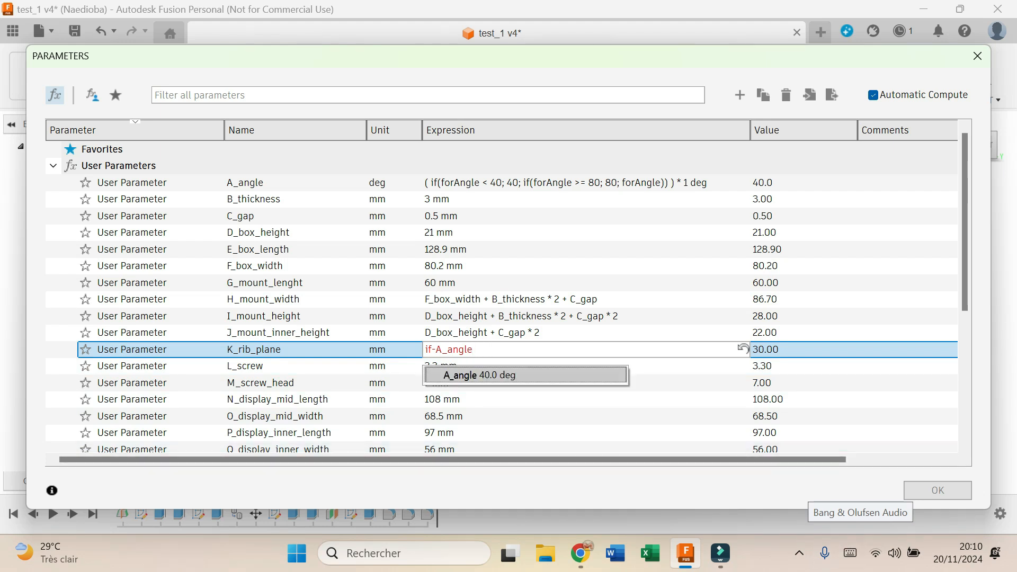
type("<")
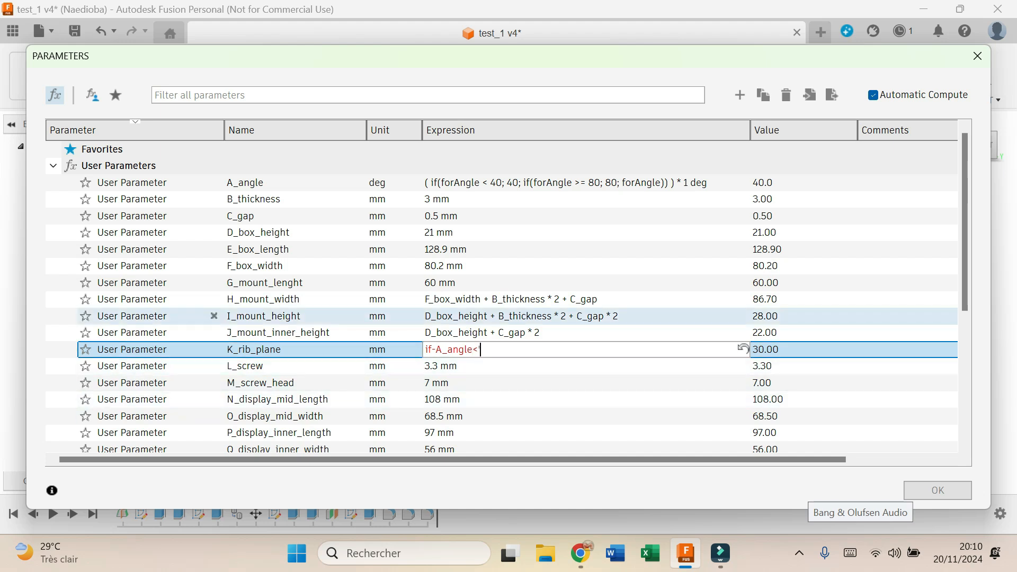
type("40;g")
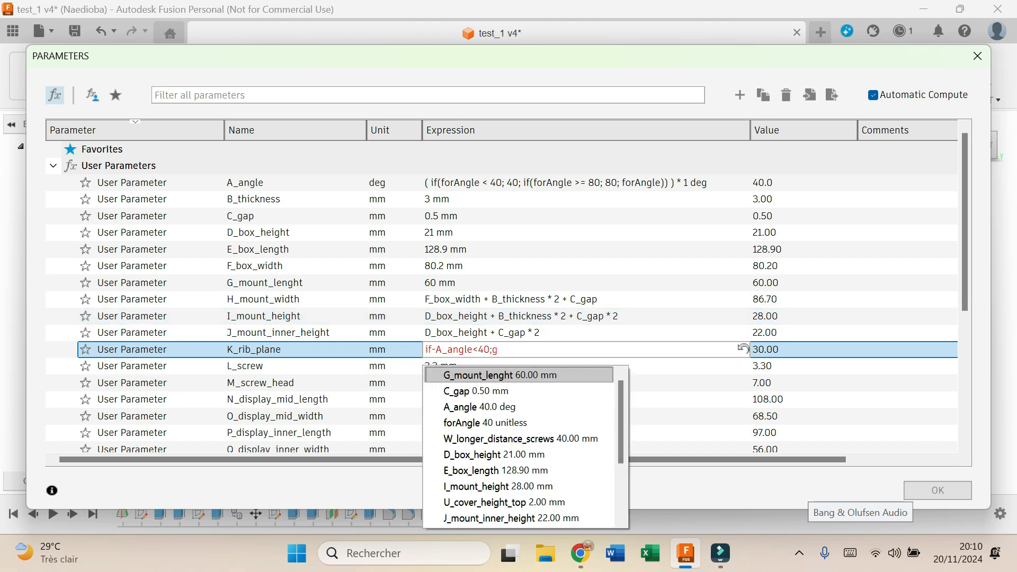
key("Return")
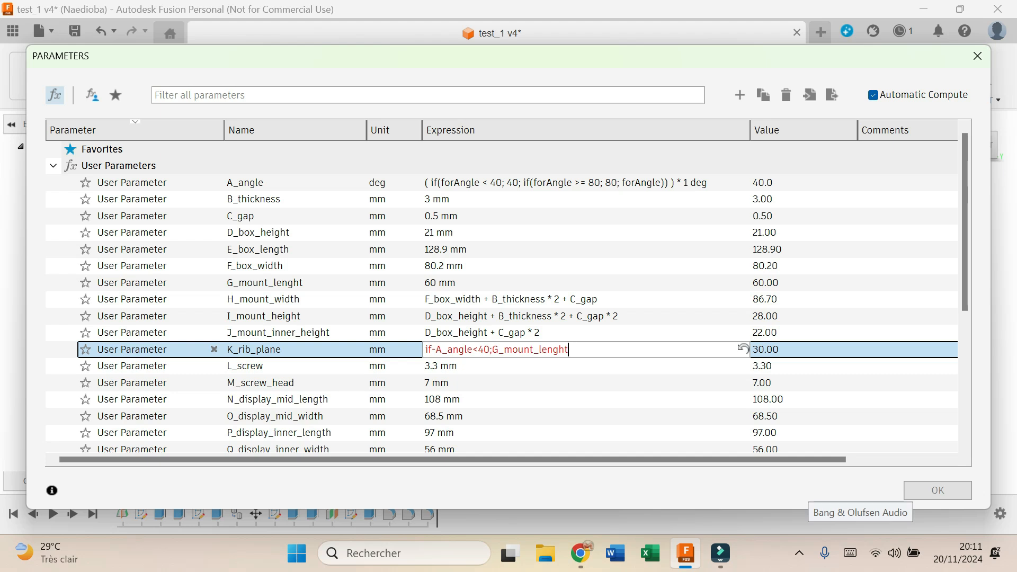
type("*75/100;g")
key("Down")
key("Up")
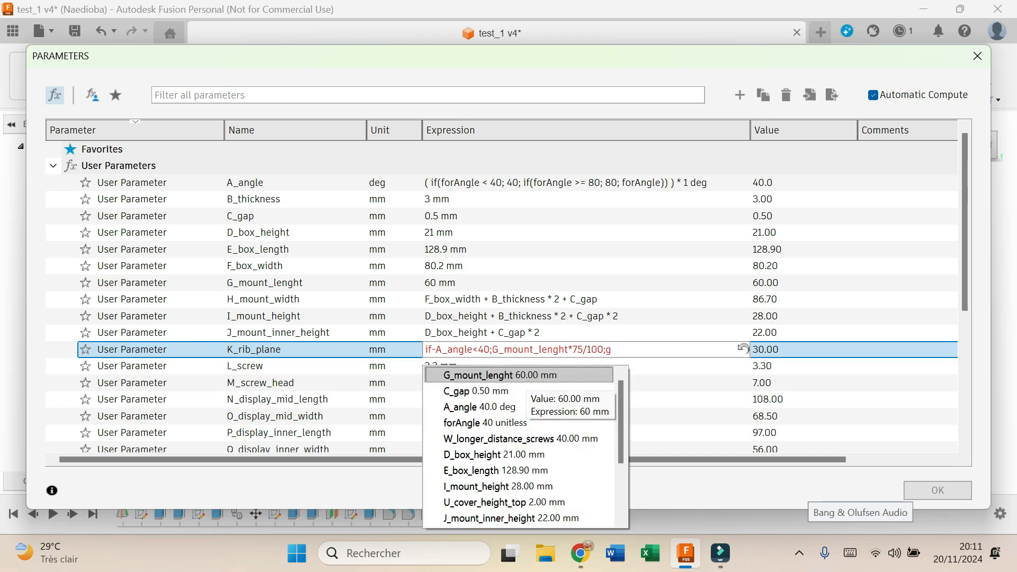
key("Return")
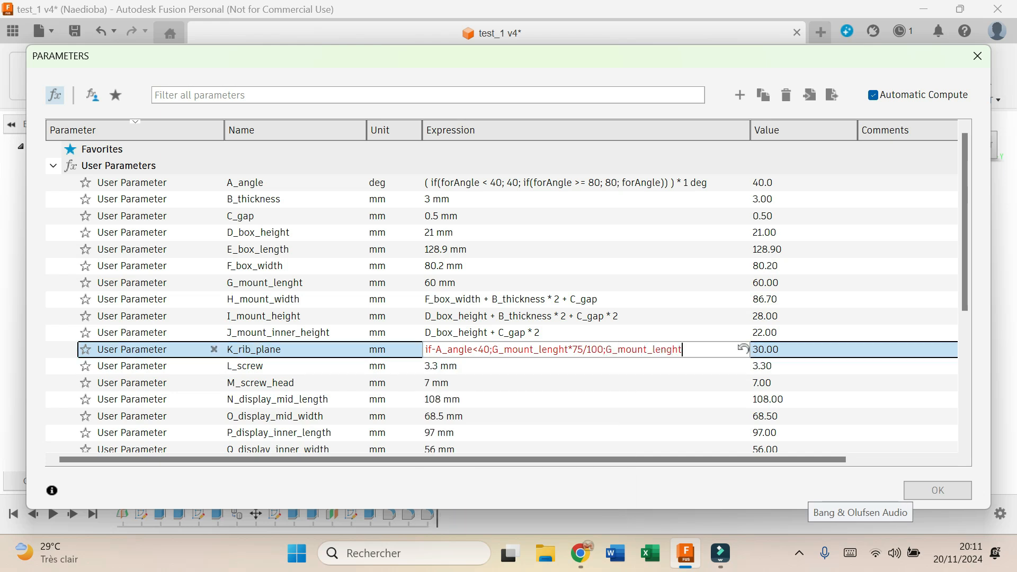
type("/2)")
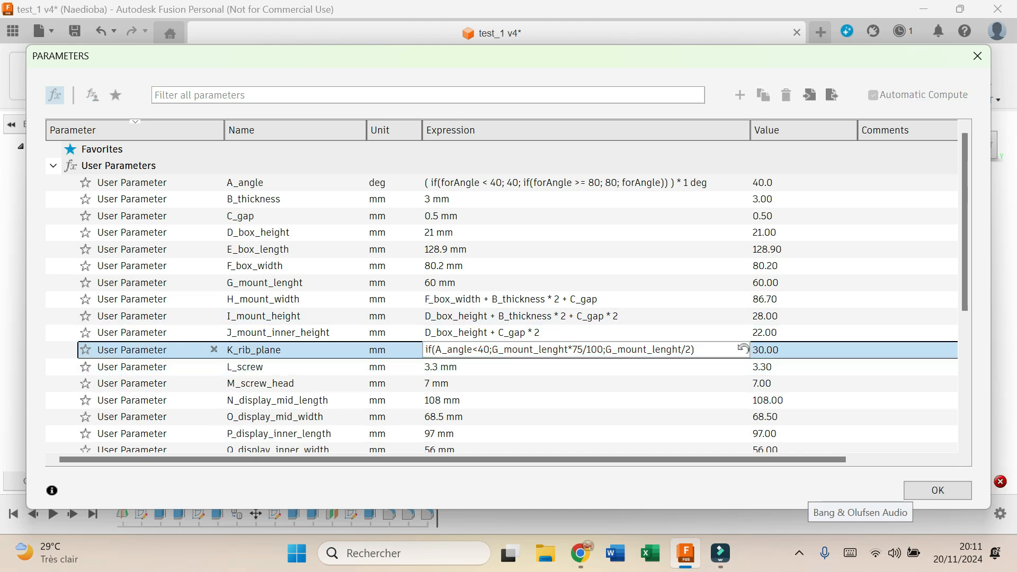
key("Return")
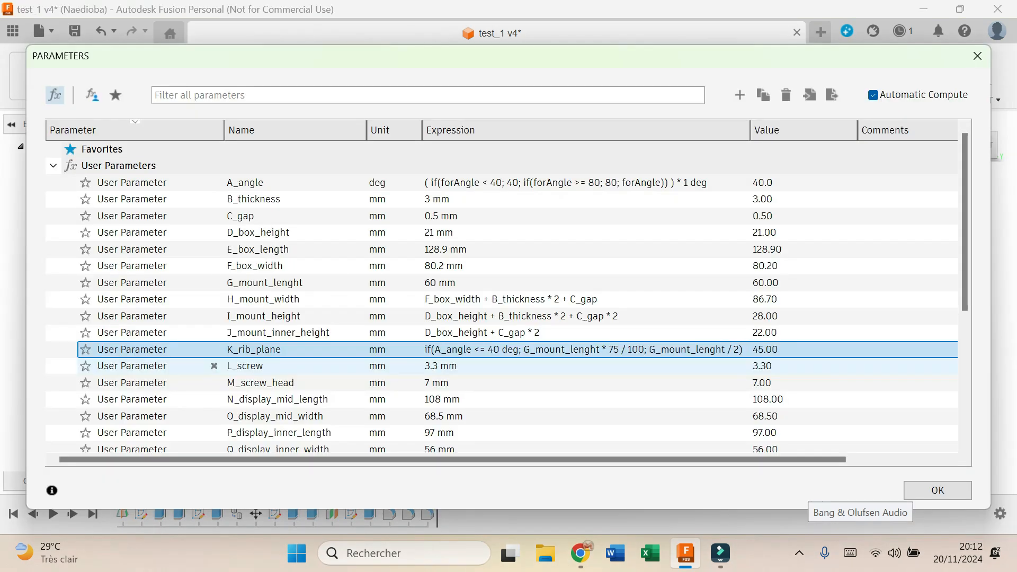
left_click(937, 490)
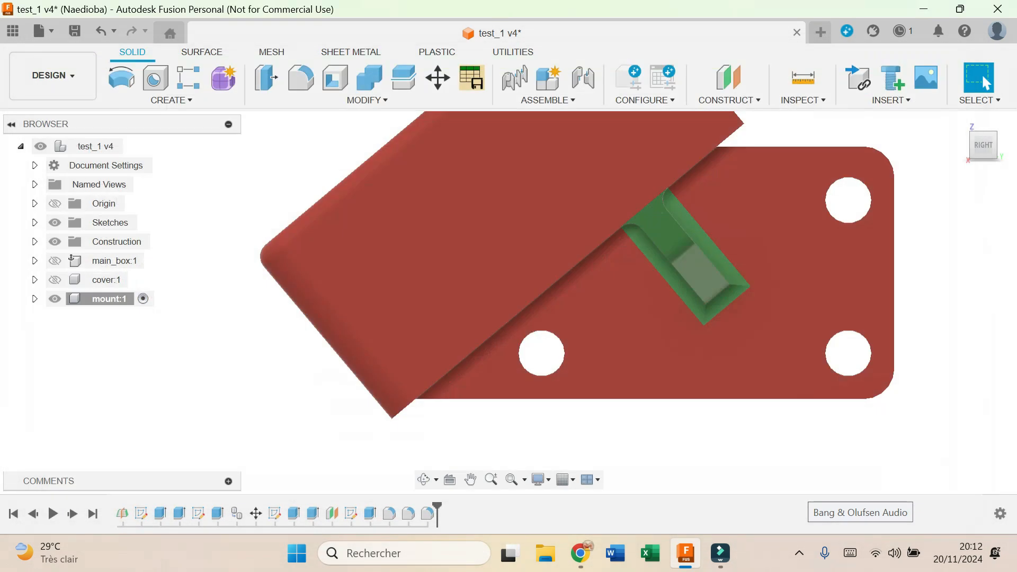
Set the forAngle parameter to 60, accept it, and check the rib's position on the mount
scroll(587, 419, "down", 3)
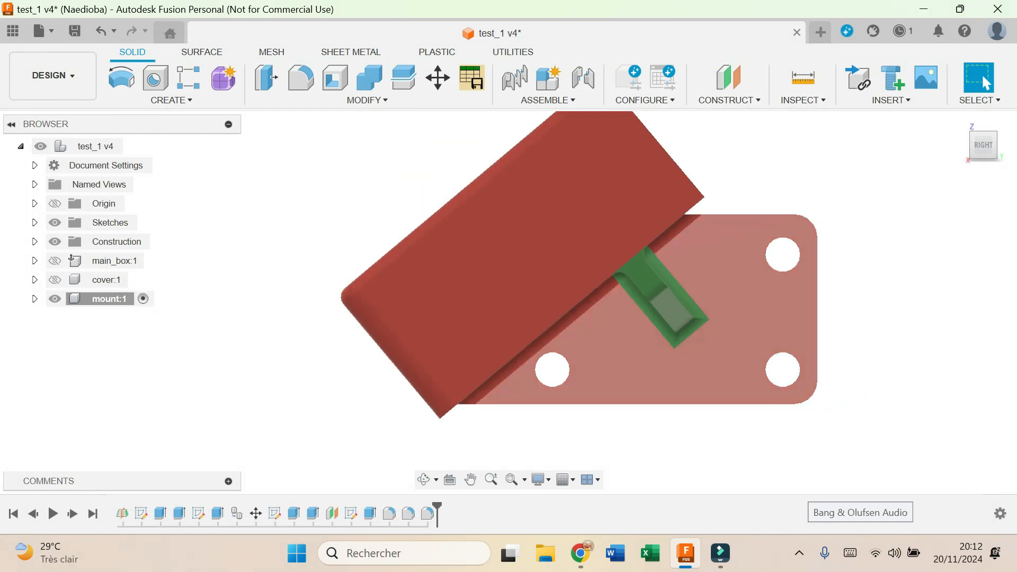
left_click_drag(984, 144, 992, 147)
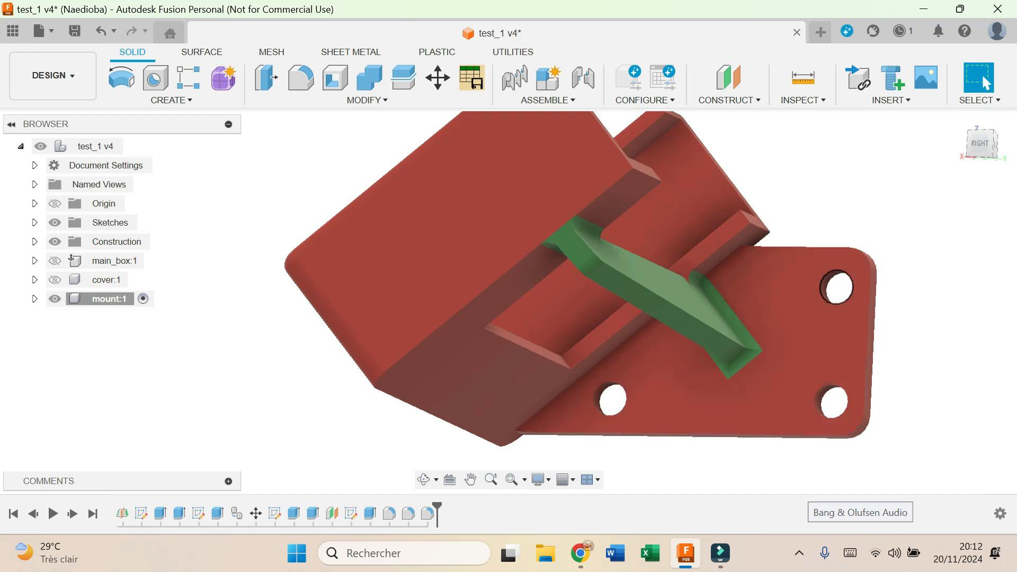
left_click(367, 100)
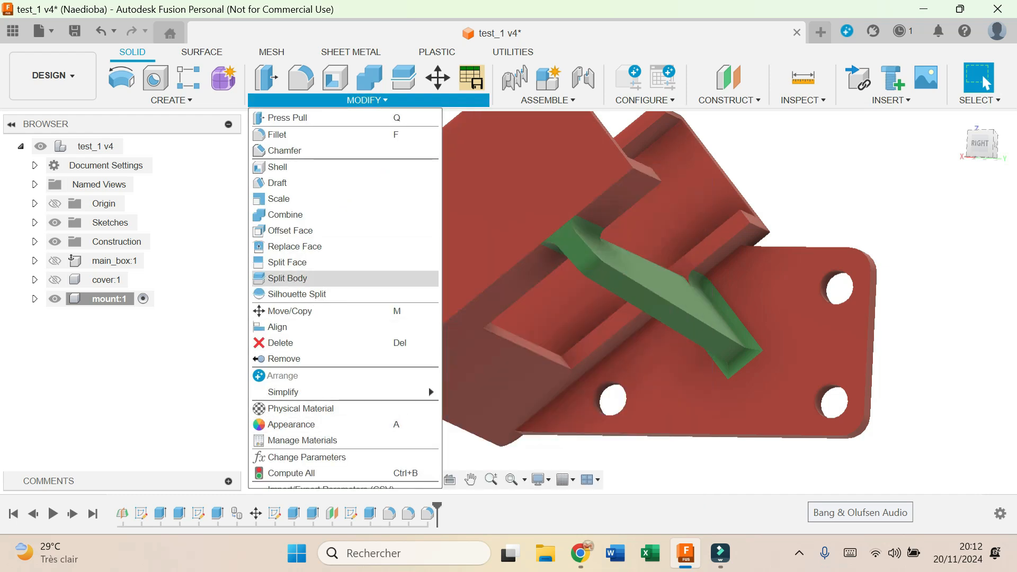
left_click(307, 456)
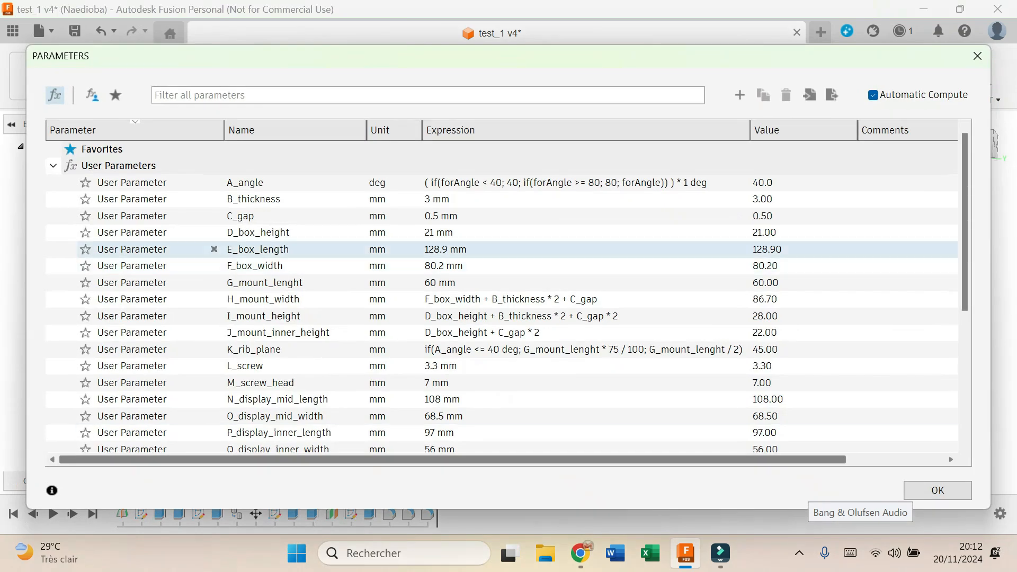
left_click(530, 183)
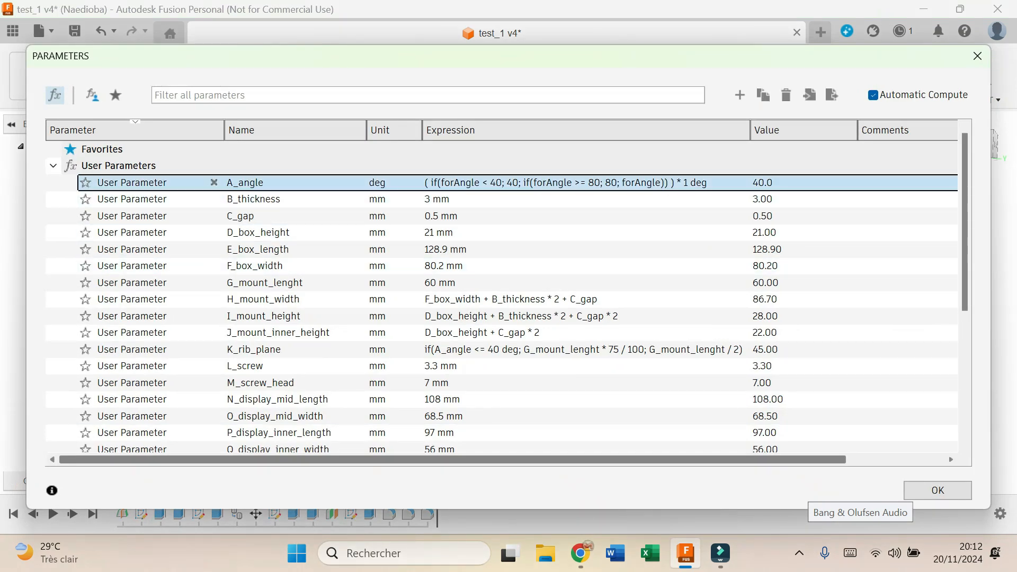
scroll(508, 419, "down", 5)
double_click(509, 377)
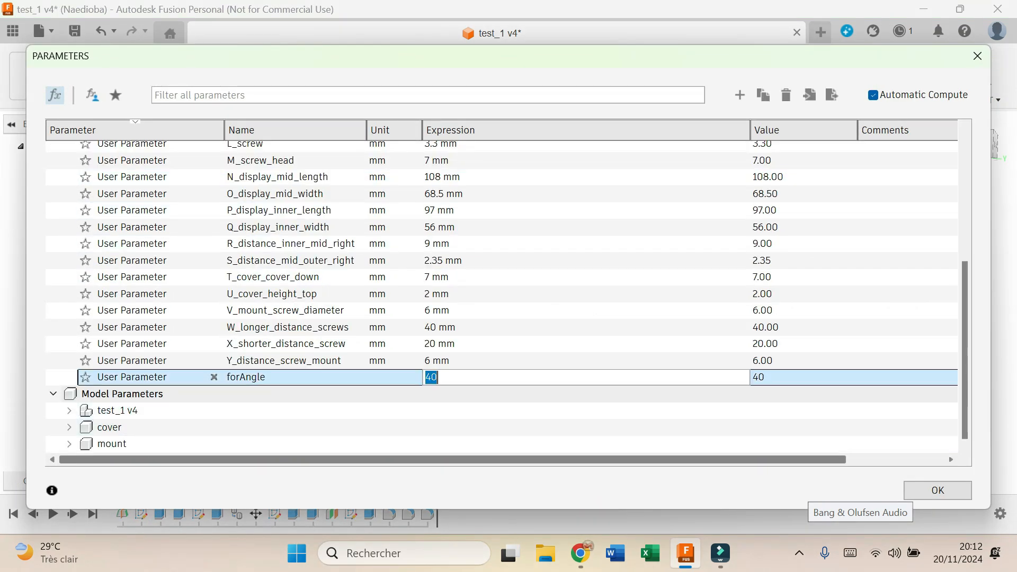
type("-")
key("BackSpace")
type("60")
key("Return")
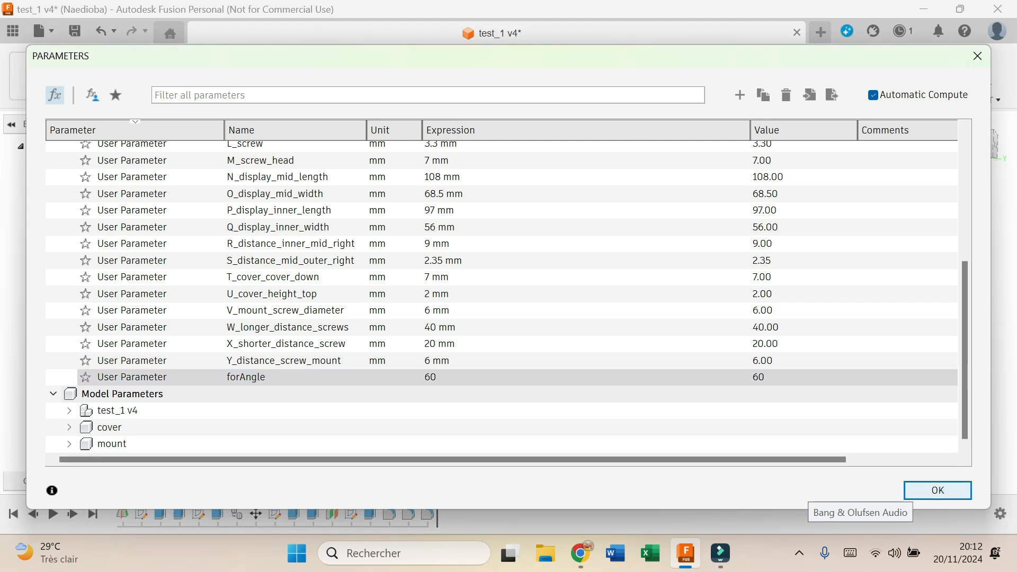
key("Return")
middle_click_drag(440, 244, 475, 258, "shift")
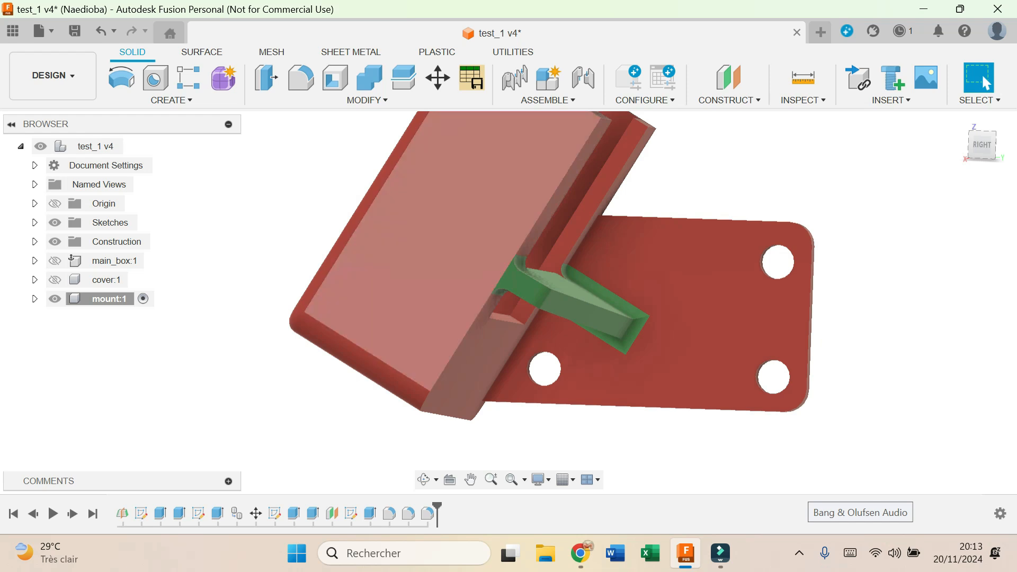
mouse_move(978, 144)
left_mouse_down()
mouse_move(998, 134)
mouse_move(999, 146)
mouse_move(978, 139)
left_mouse_up()
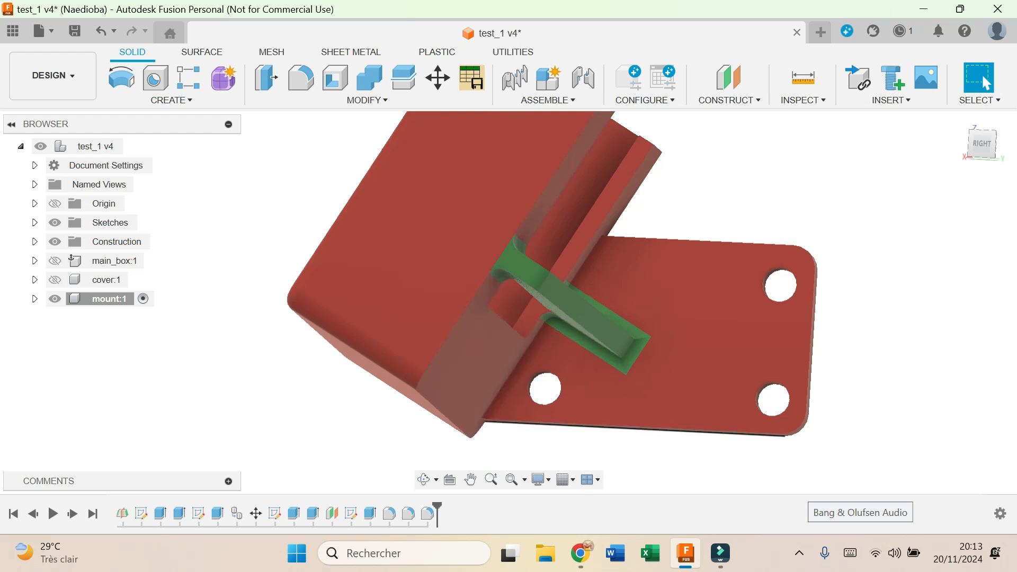
middle_click_drag(539, 278, 553, 284, "shift")
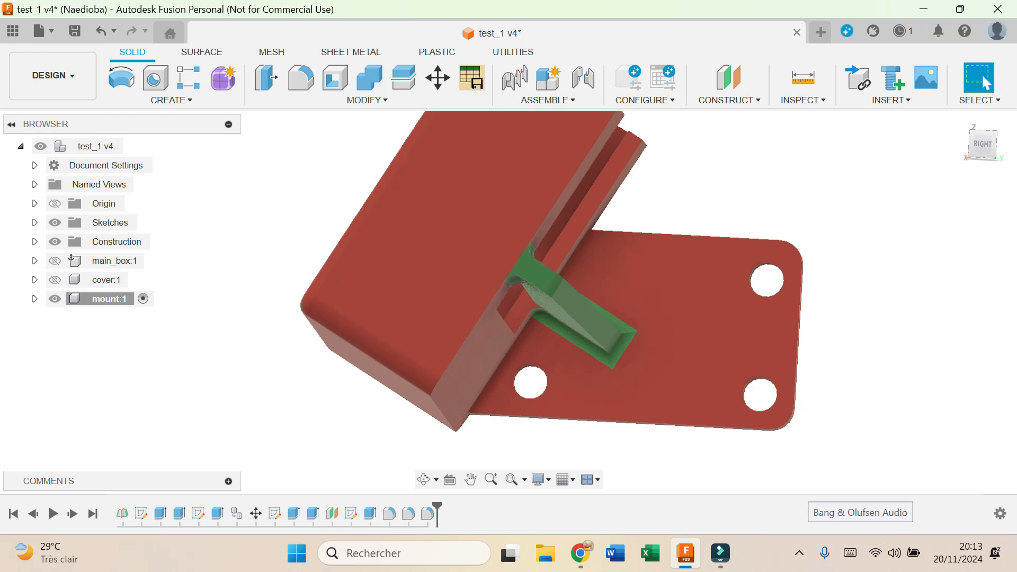
left_click_drag(983, 144, 983, 157)
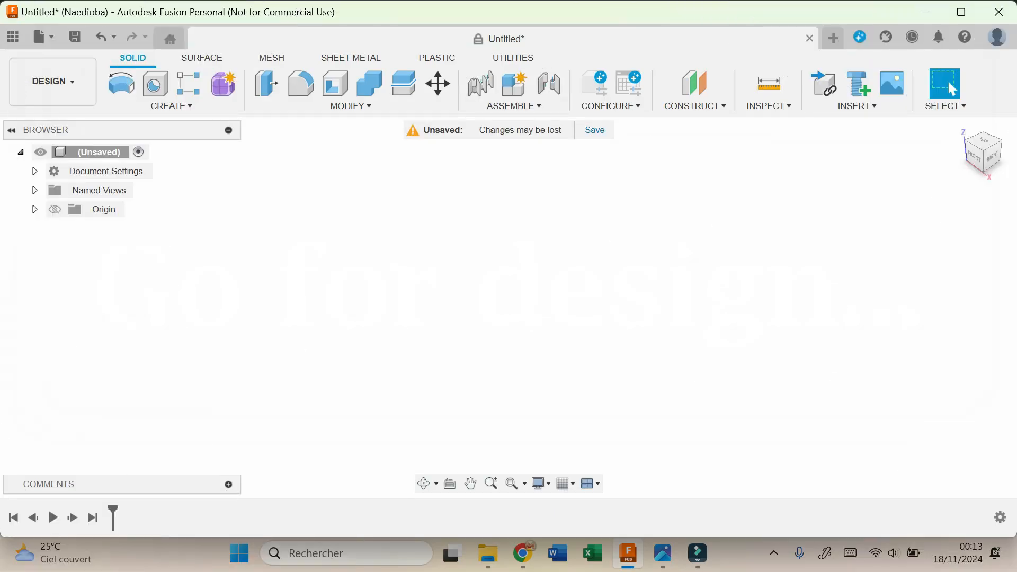
Construct a plane at angle through the X axis using the A_angle parameter, showing the origin only while picking the axis
left_click(55, 209)
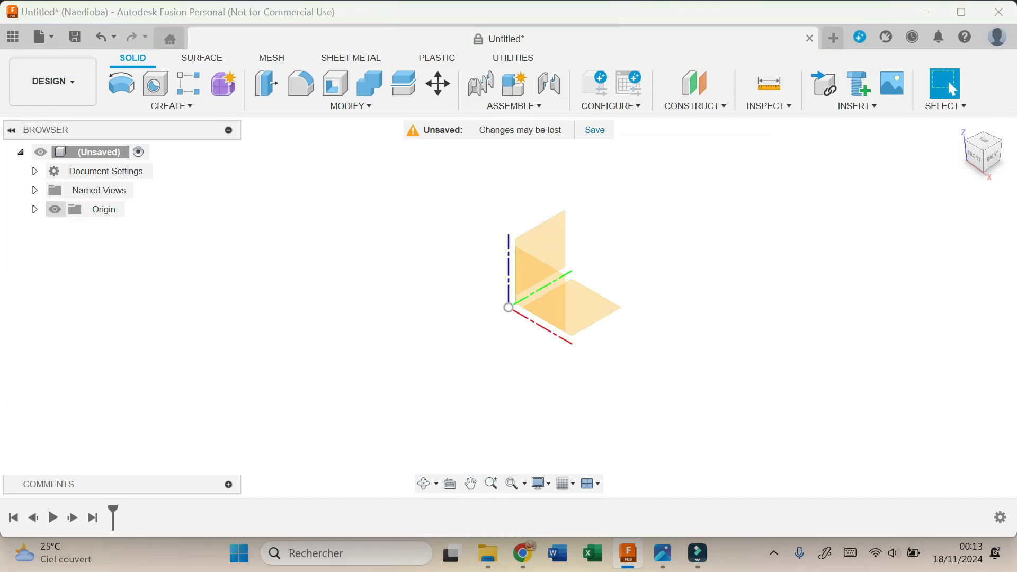
left_click(694, 106)
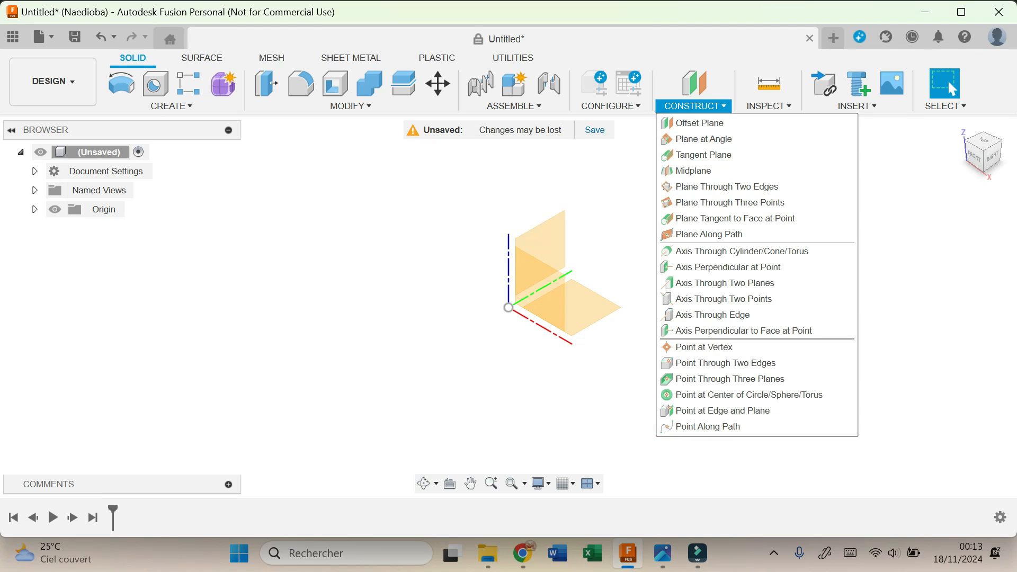
left_click(703, 138)
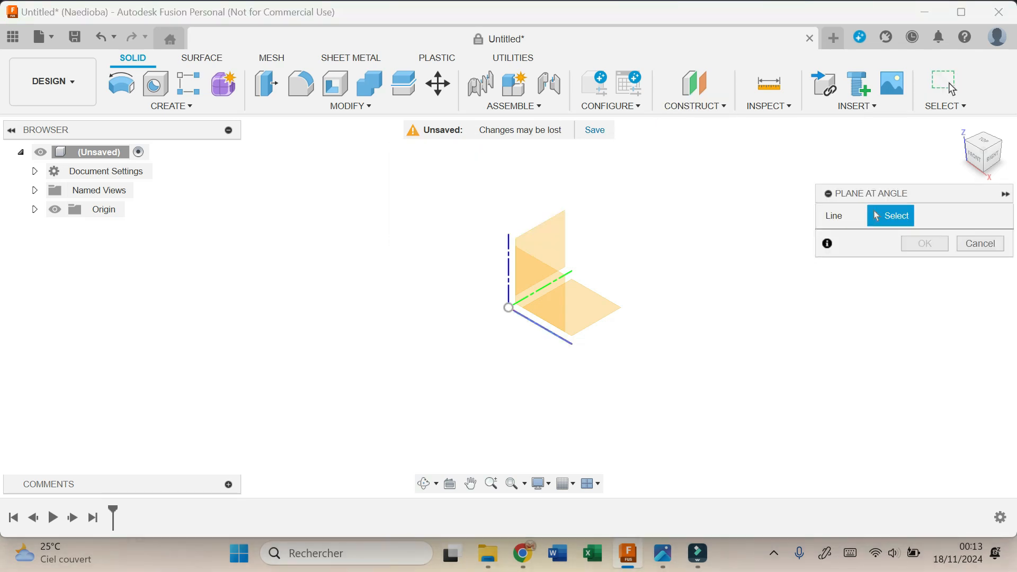
left_click(541, 326)
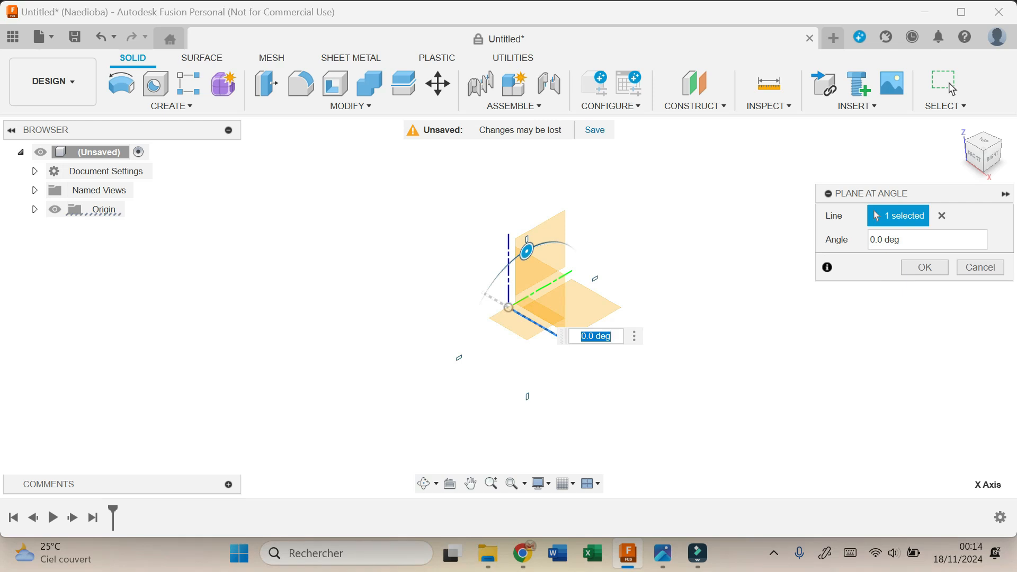
type("A_angle")
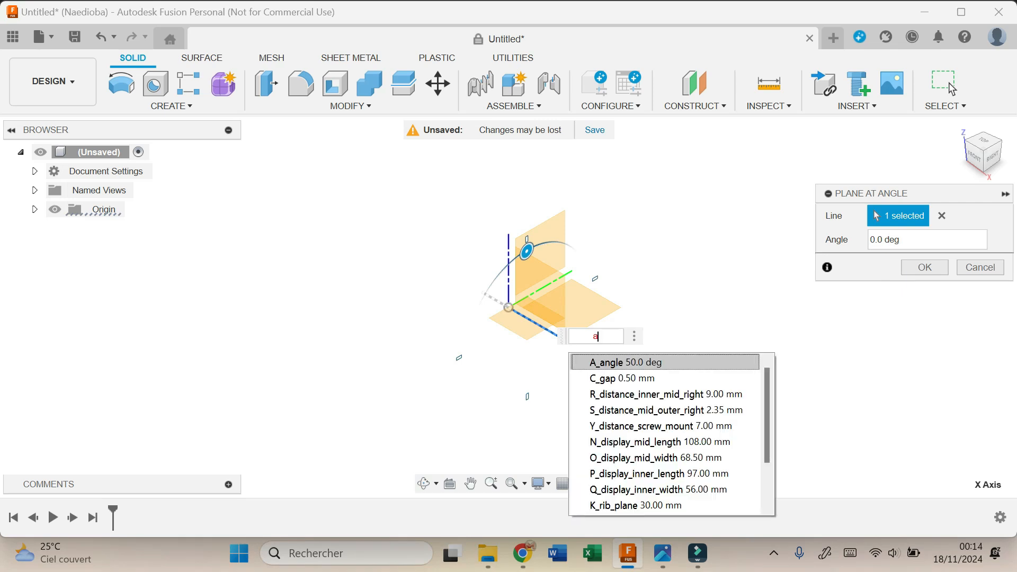
key("Down")
key("Up")
key("Return")
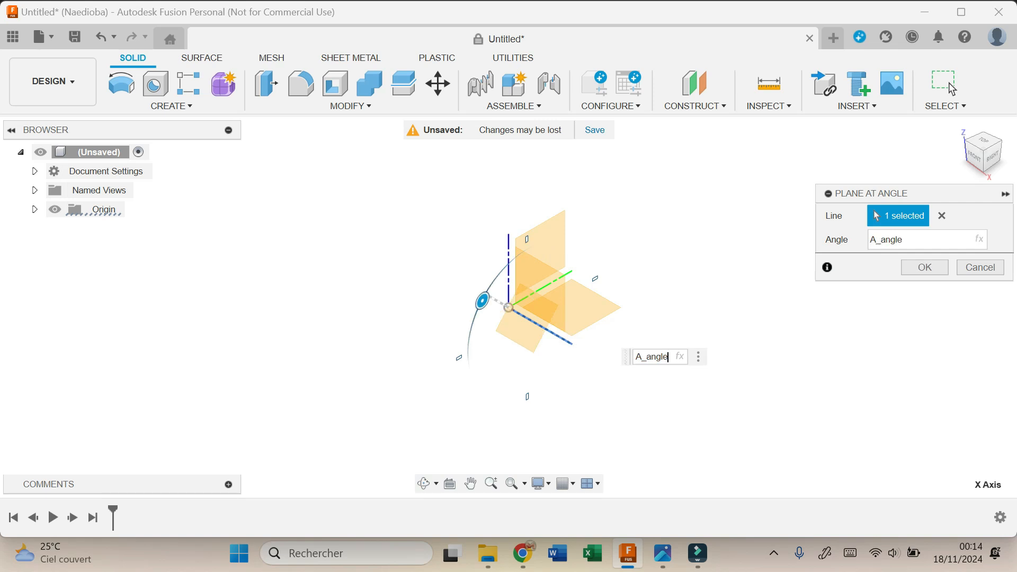
key("Return")
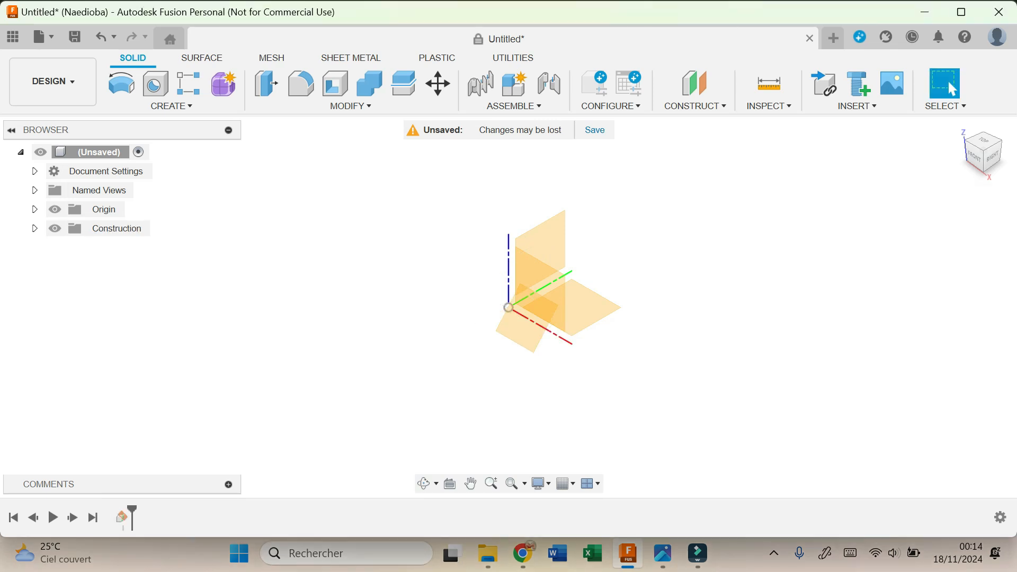
left_click(54, 209)
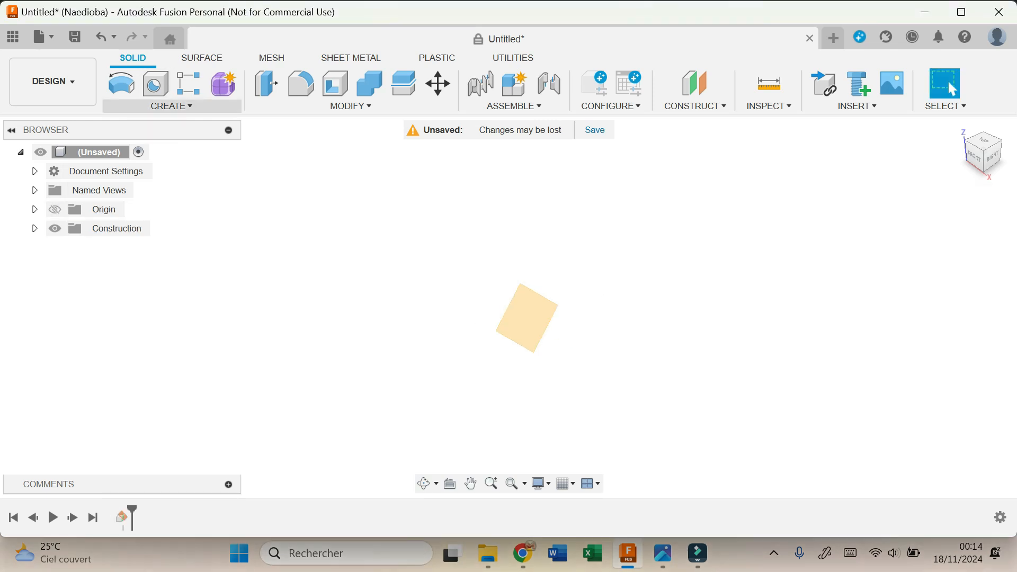
Create a sketch on the angled plane and draw a rectangle about 98 mm wide and 97 mm high above the origin
left_click(171, 106)
left_click(154, 138)
left_click(578, 307)
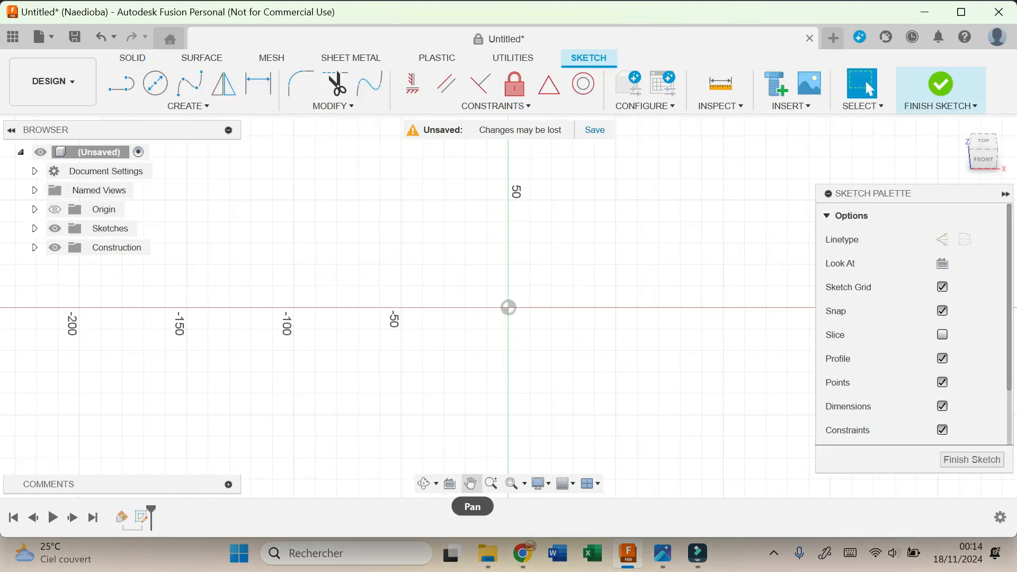
left_click(470, 483)
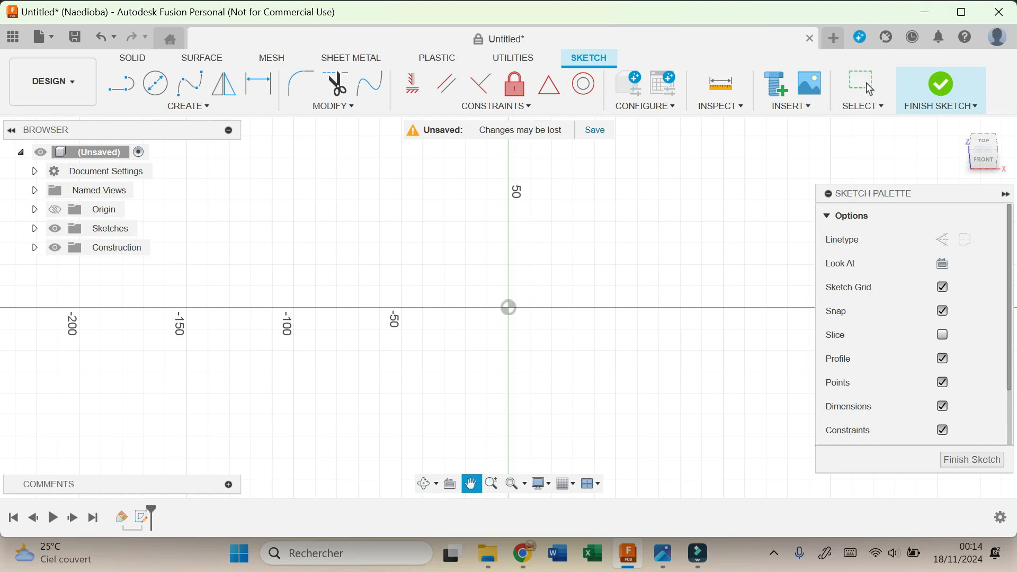
left_click_drag(508, 308, 464, 376)
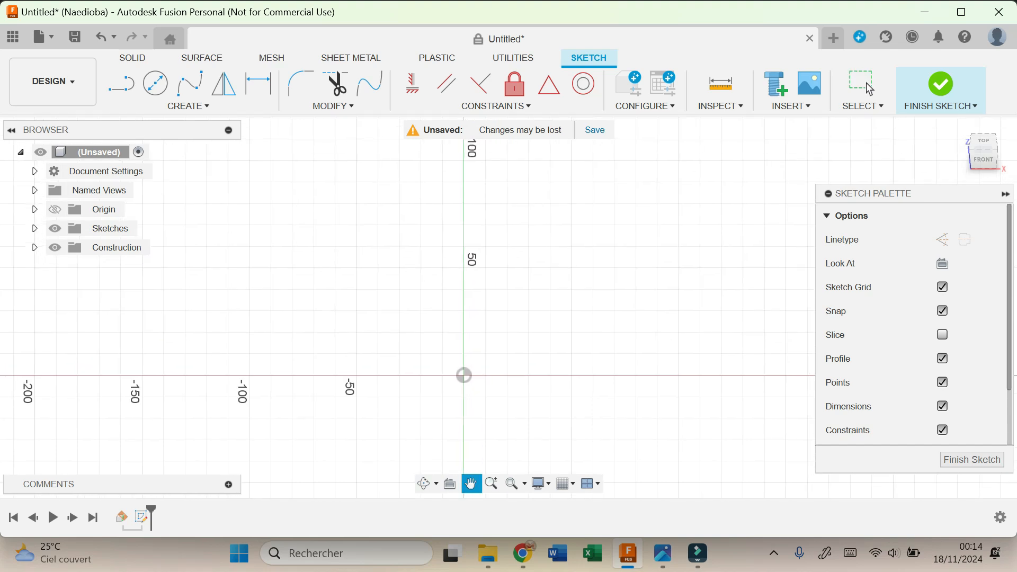
key("r")
left_click(352, 152)
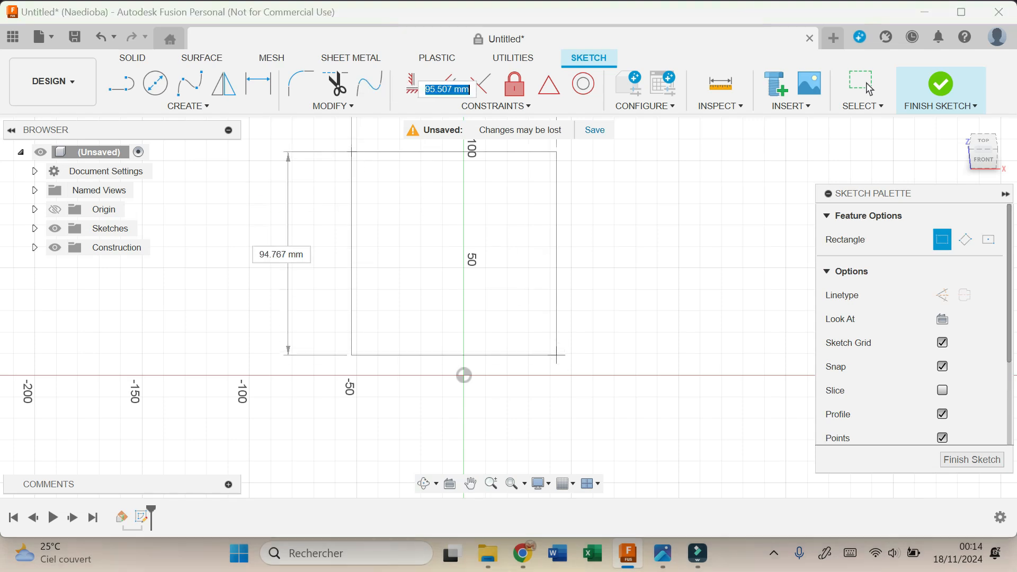
left_click(563, 362)
Constrain the rectangle's lower edge to be coincident with the sketch origin
left_click(496, 106)
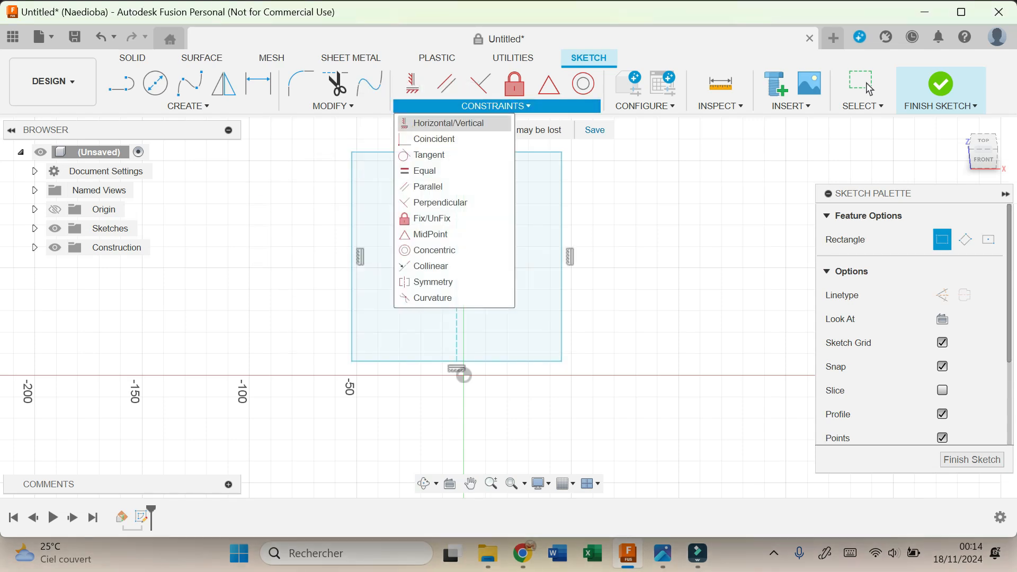
left_click(435, 139)
left_click(461, 362)
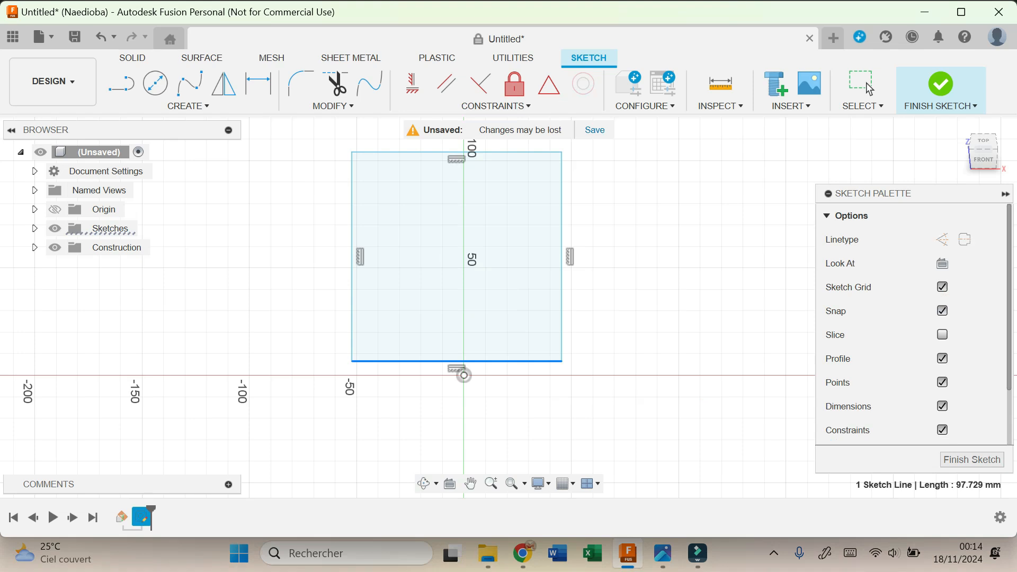
left_click(465, 376)
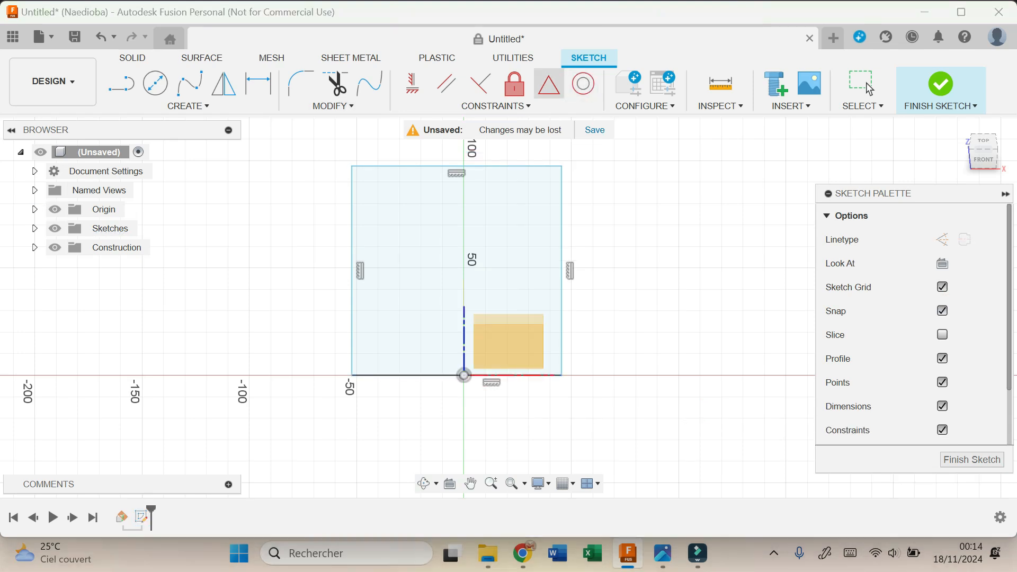
Make the rectangle's two vertical sides symmetric about the Z axis
left_click(496, 106)
left_click(434, 282)
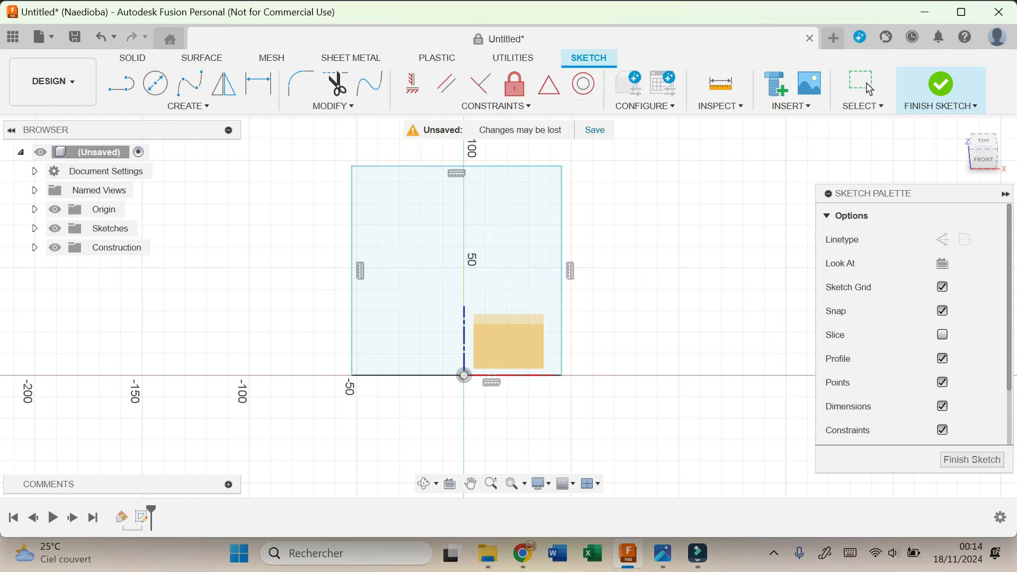
left_click(351, 283)
left_click(561, 291)
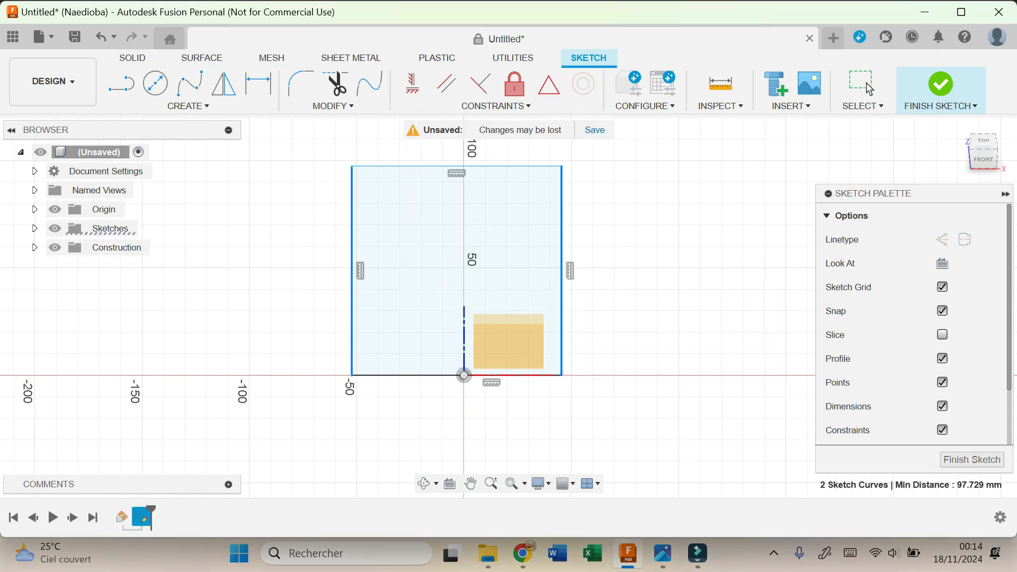
left_click(464, 339)
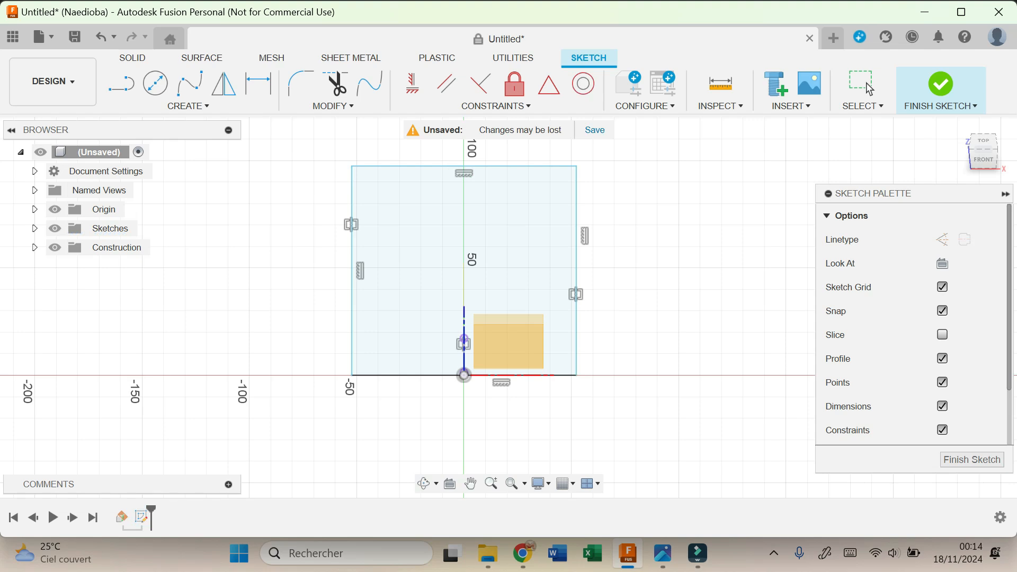
key("Escape")
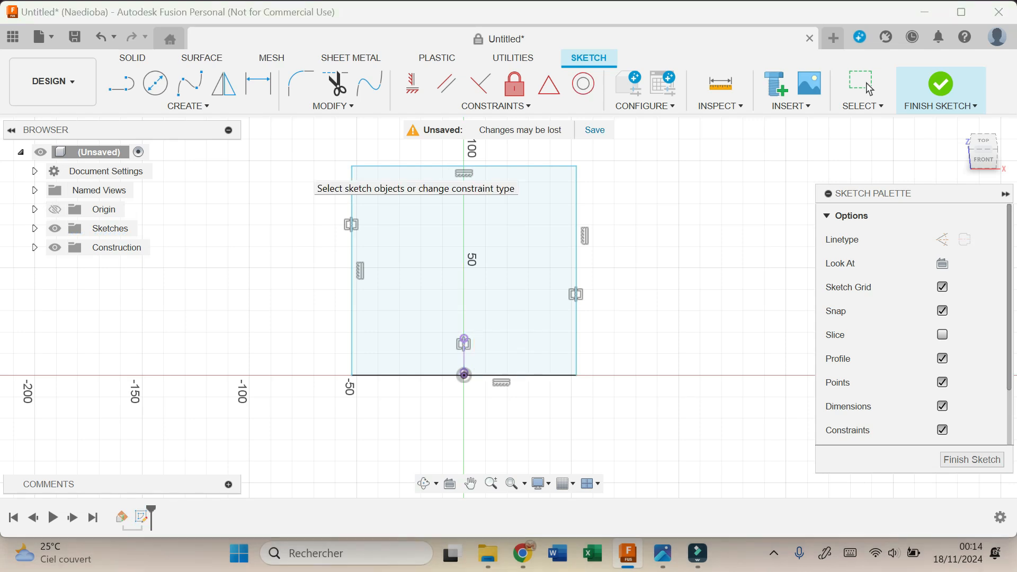
Dimension the rectangle's vertical side with the E_box_length parameter
key("d")
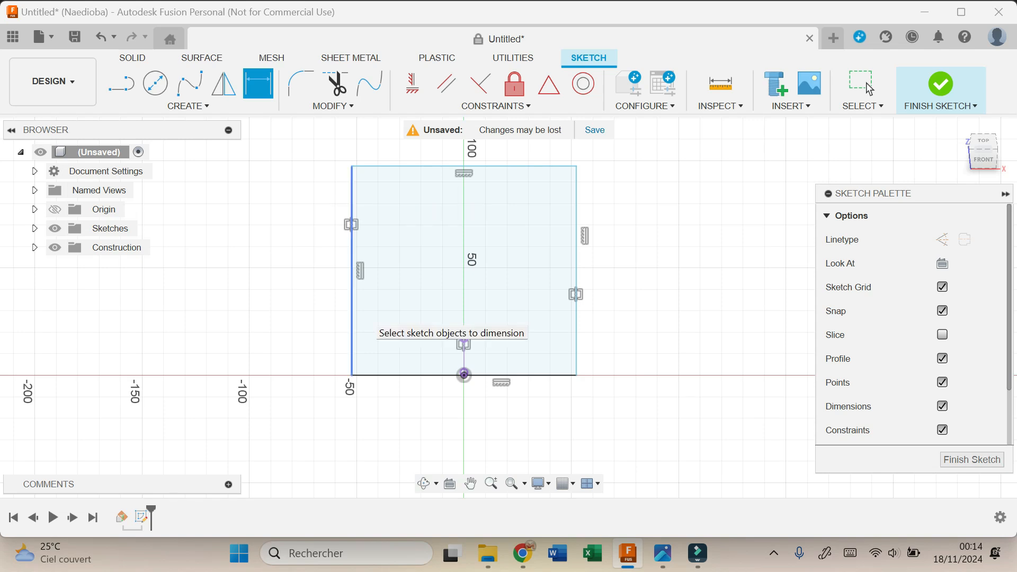
left_click(351, 328)
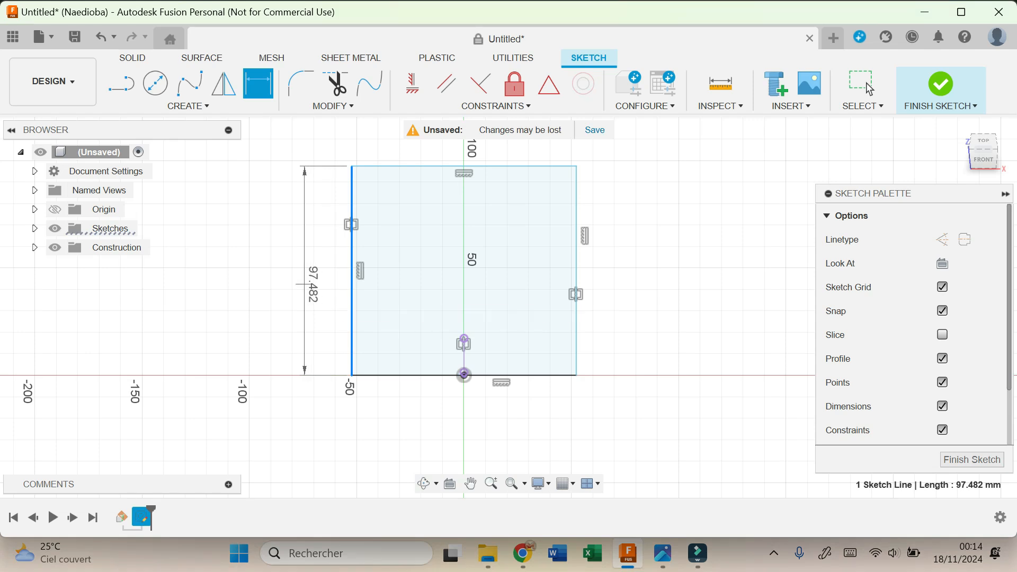
left_click(313, 284)
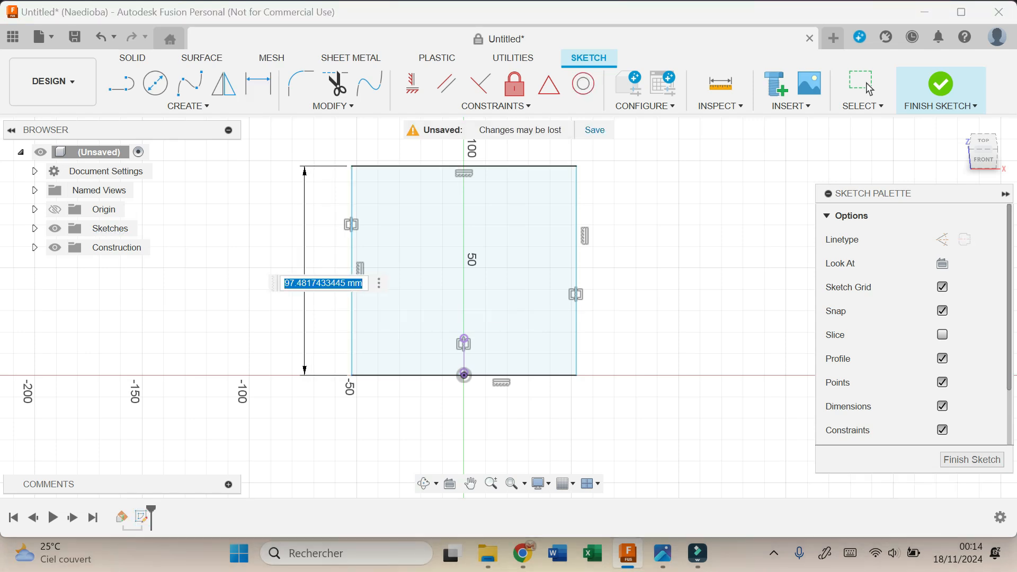
type("e")
key("Down")
key("Up")
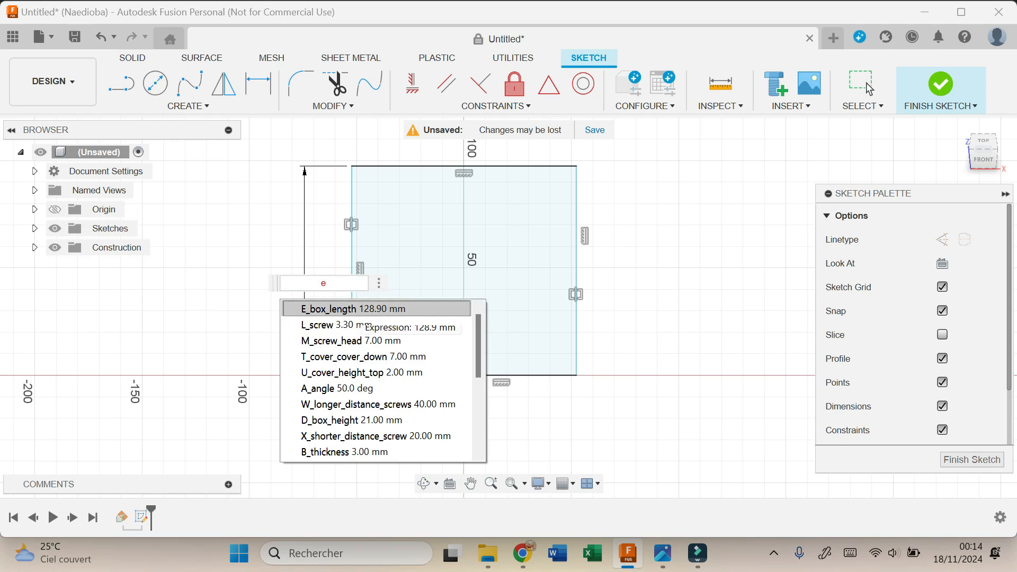
key("Return")
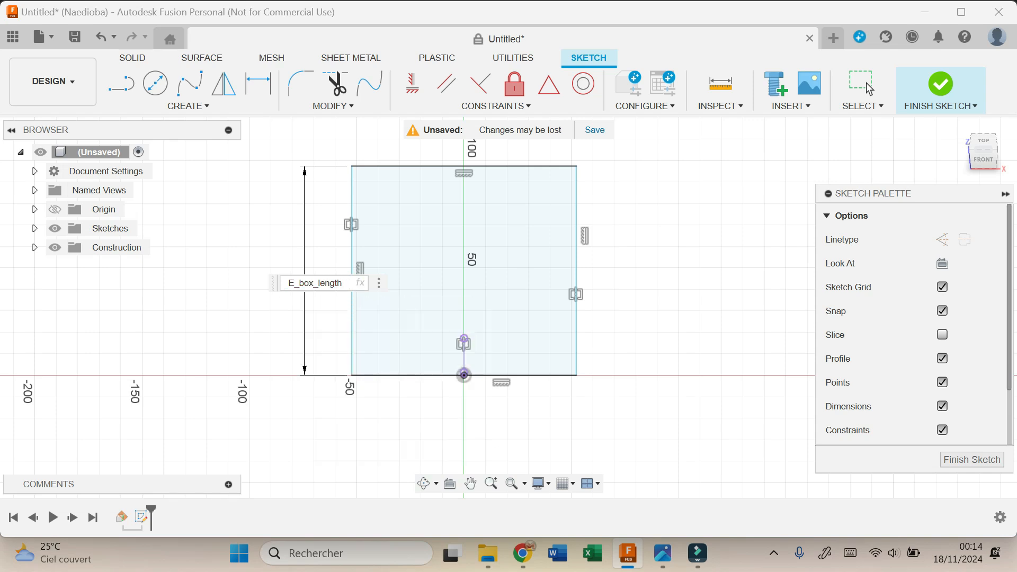
key("Return")
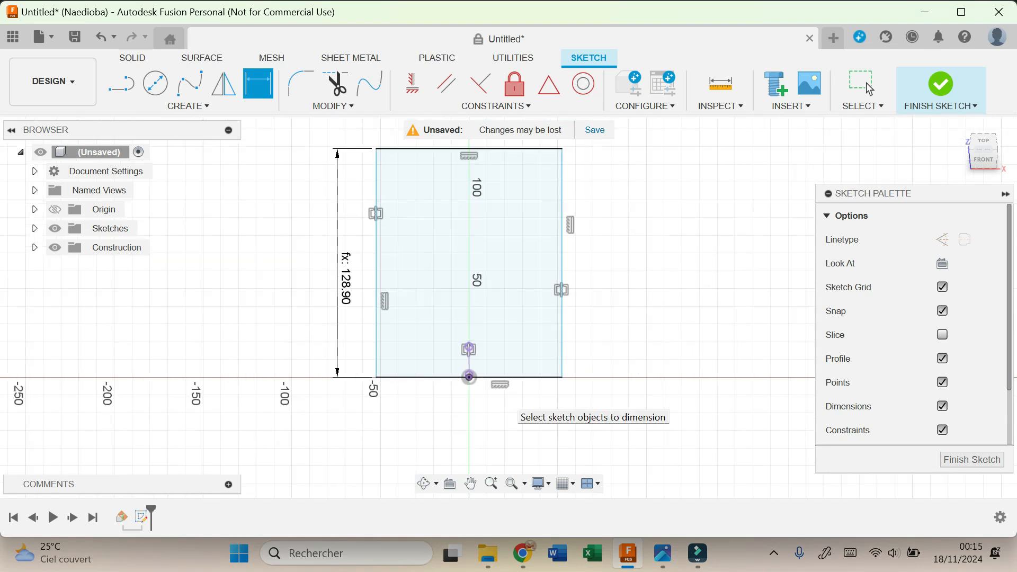
Dimension the rectangle's lower edge with the F_box_width parameter and finish the sketch
left_click(440, 378)
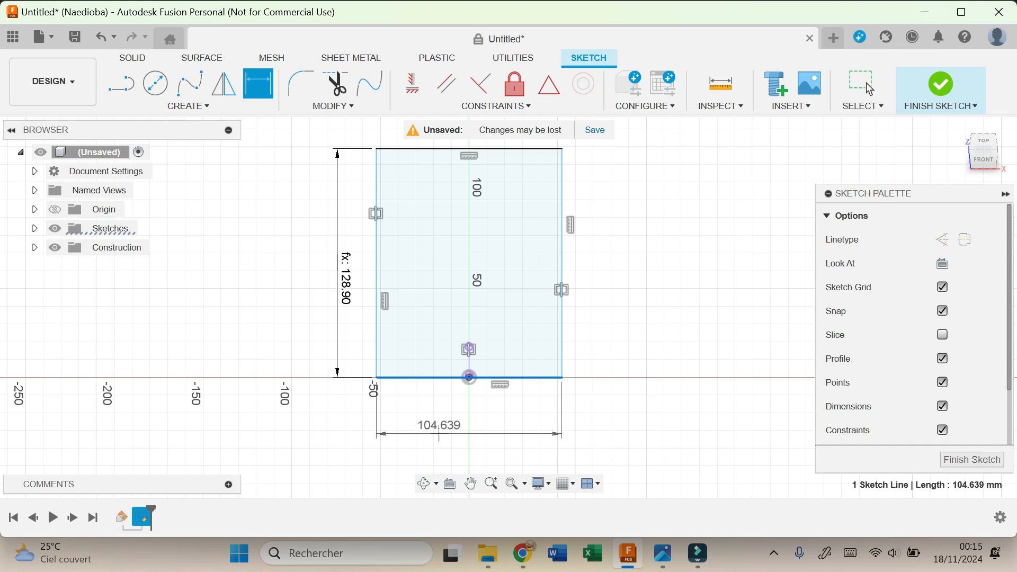
left_click(439, 423)
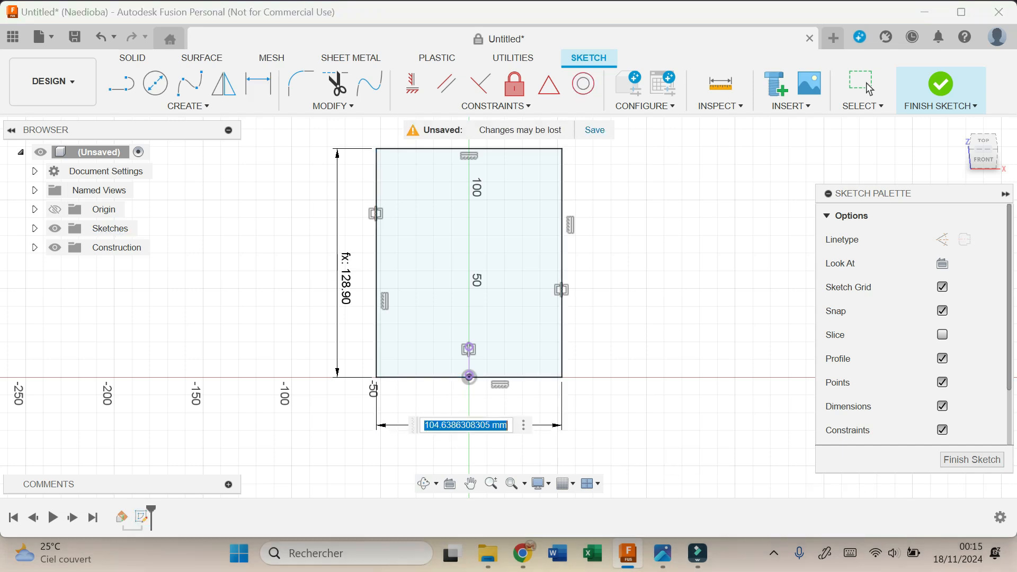
type("f")
key("Return")
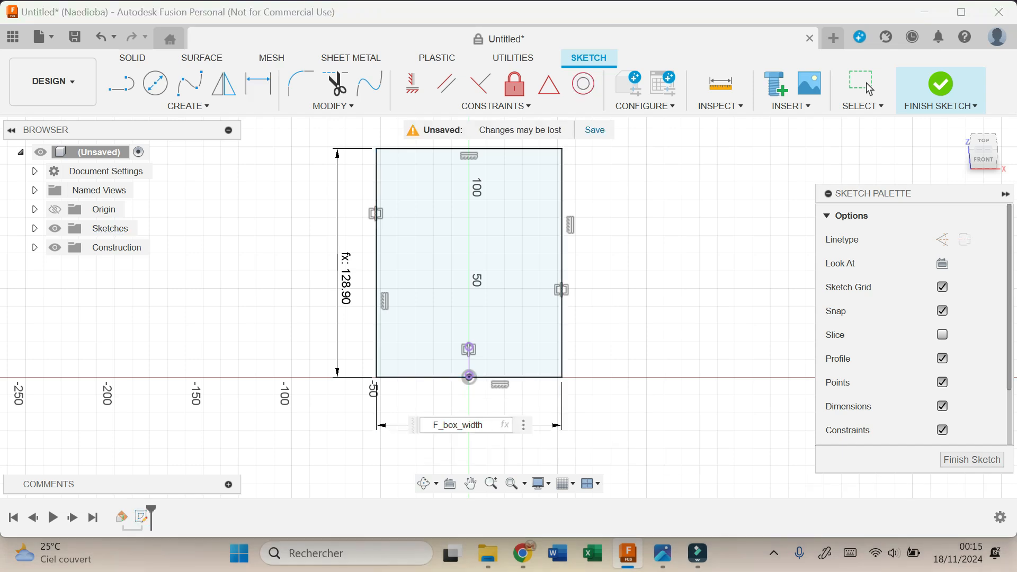
key("Return")
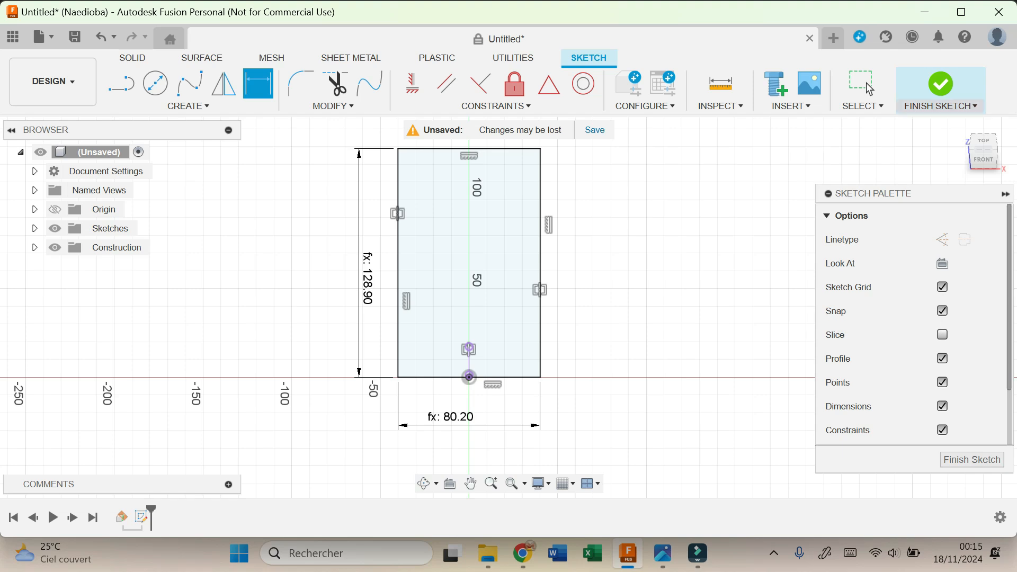
left_click(943, 84)
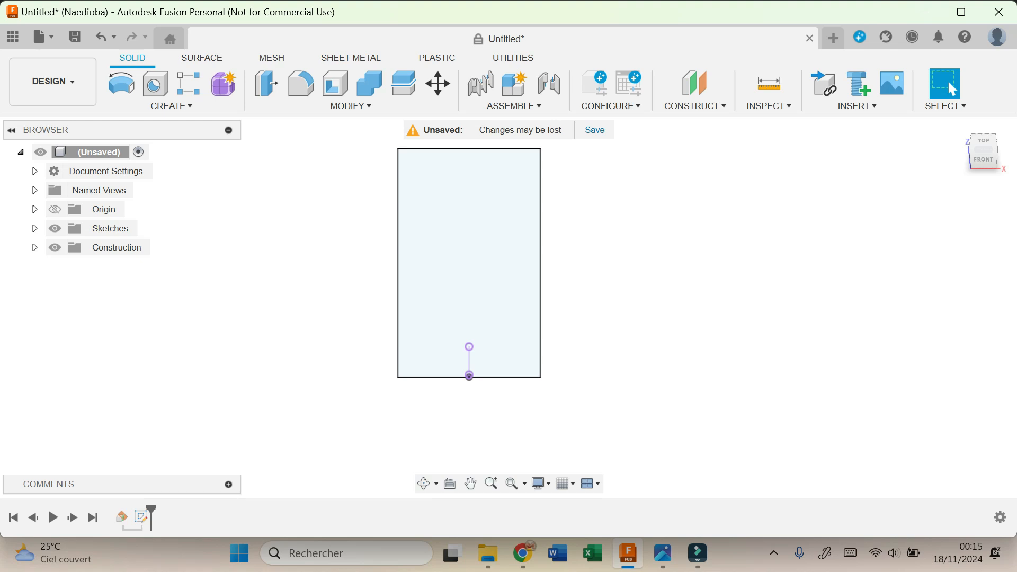
Extrude the rectangle profile to one side by the D_box_height parameter as a new body
scroll(919, 166, "up", 3)
scroll(750, 155, "down", 5)
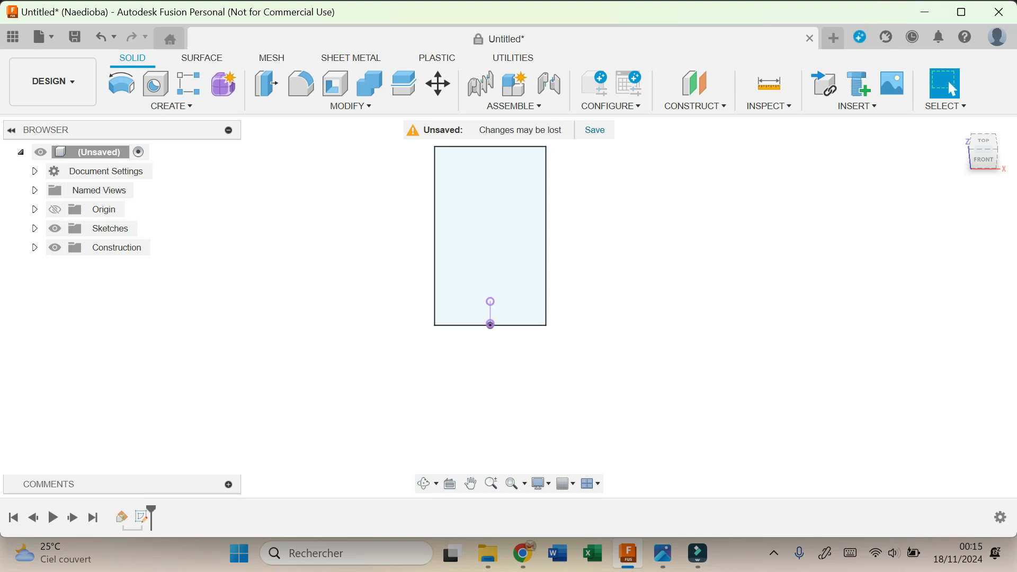
key("e")
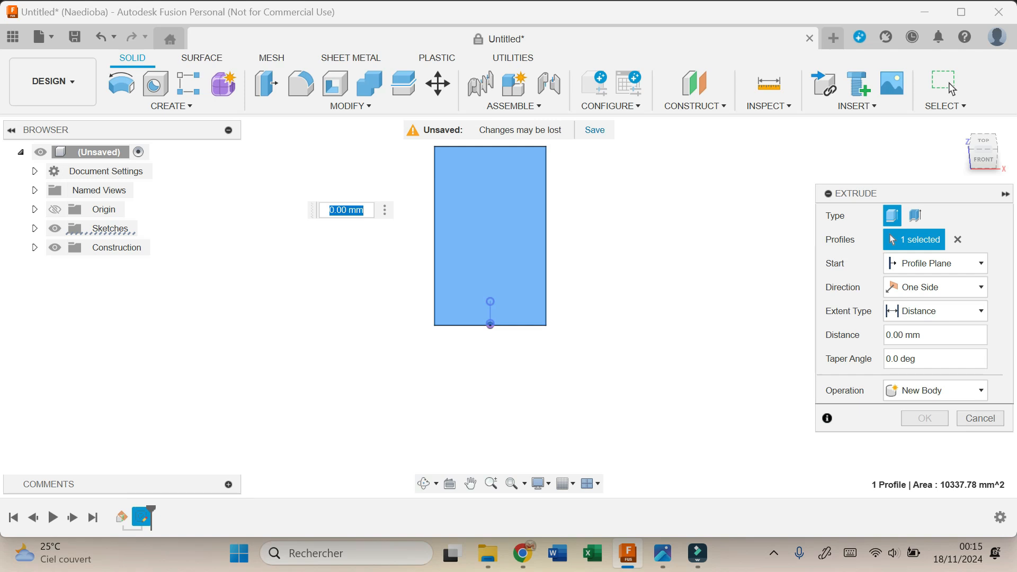
type("b")
key("Down")
key("Return")
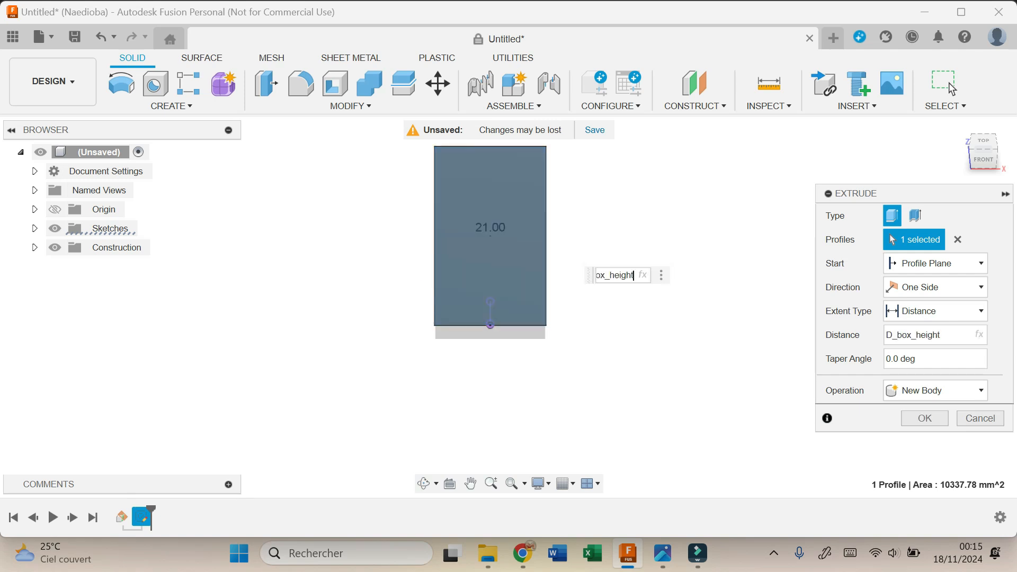
key("Return")
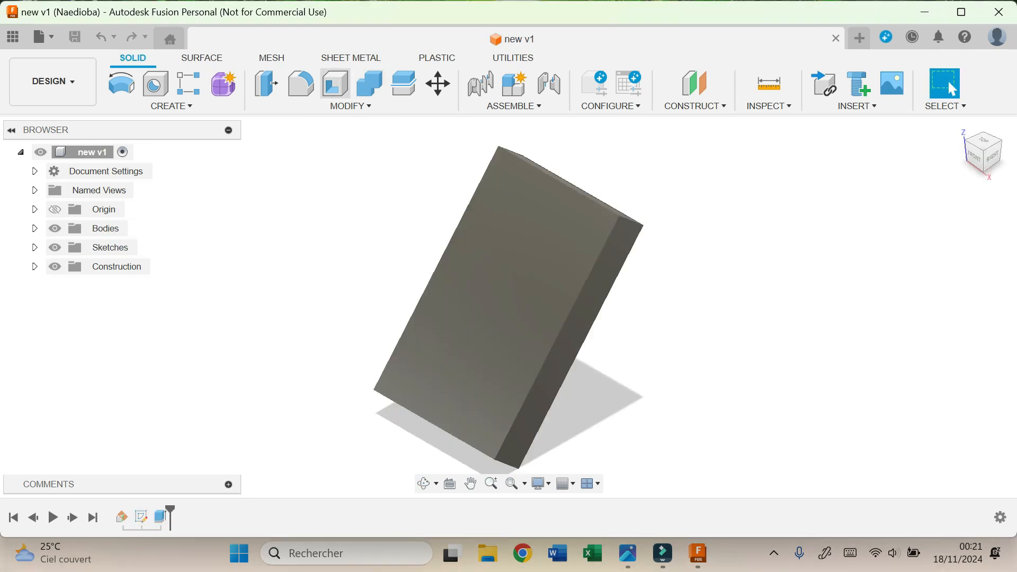
Shell the box open at its large front face, with the inside thickness set to the B_thickness parameter
left_click(335, 83)
left_click(466, 427)
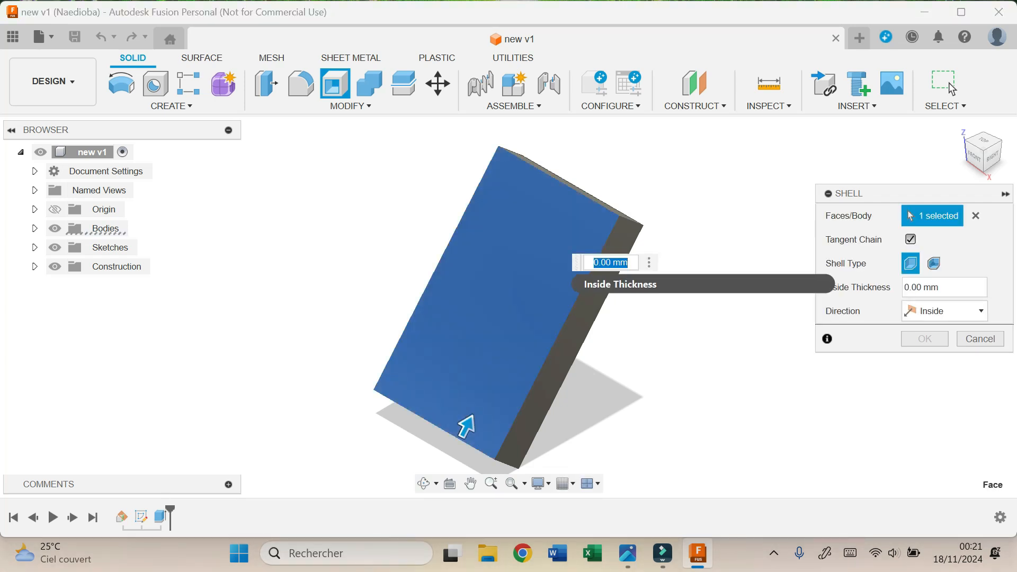
type("a")
key("Down")
key("Down")
key("Down")
key("Down")
key("Up")
key("Up")
key("Up")
key("Up")
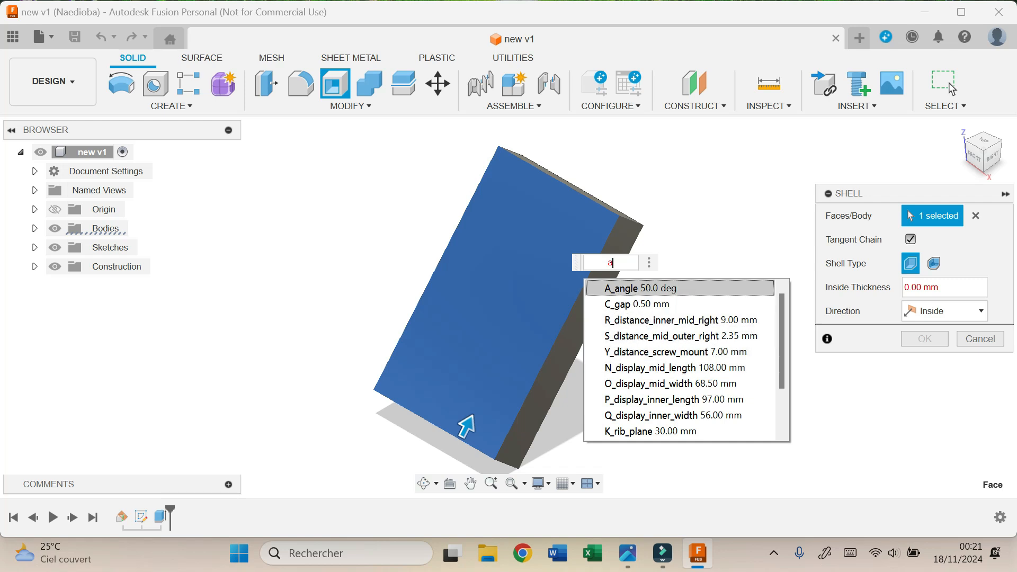
key("BackSpace")
type("b")
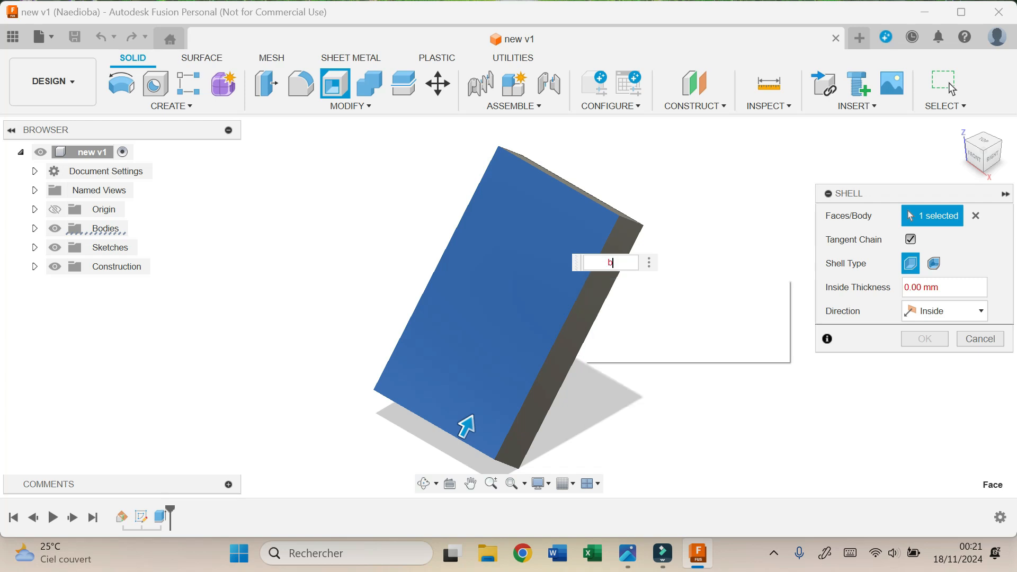
key("Return")
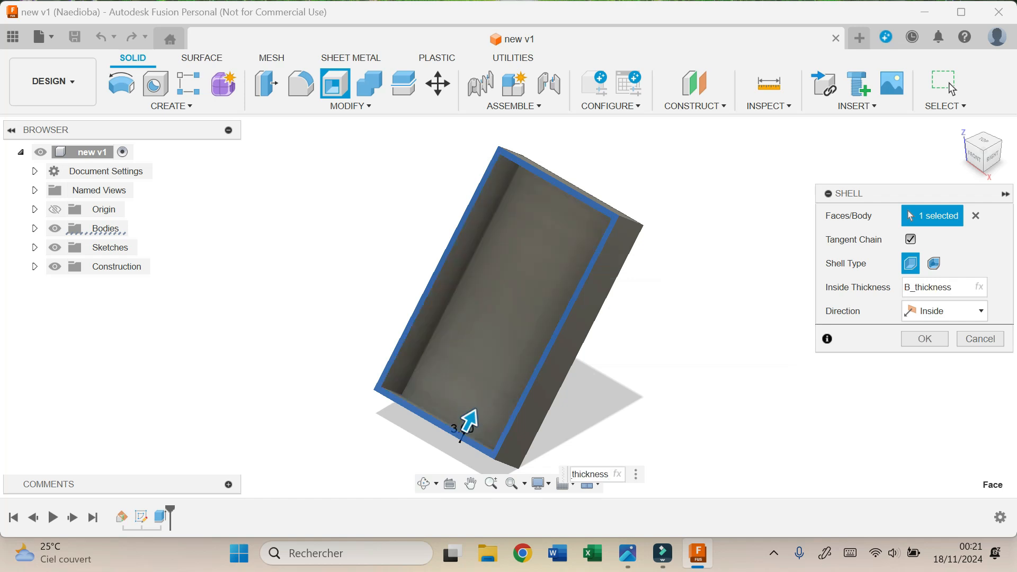
left_click(925, 339)
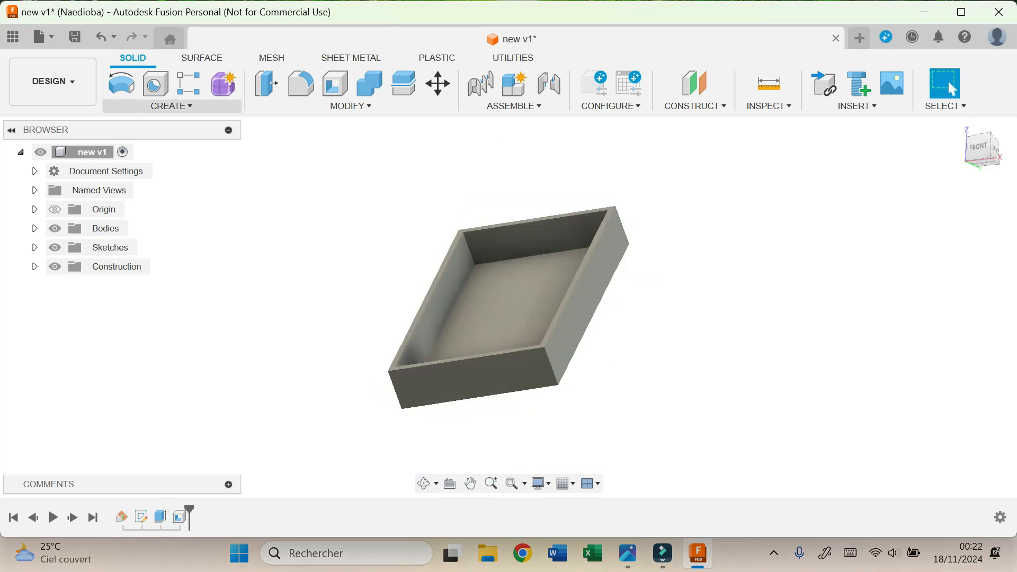
Sketch a rectangle about 36 by 13 mm on the box's lower end face, with its base on the horizontal axis
left_click(171, 105)
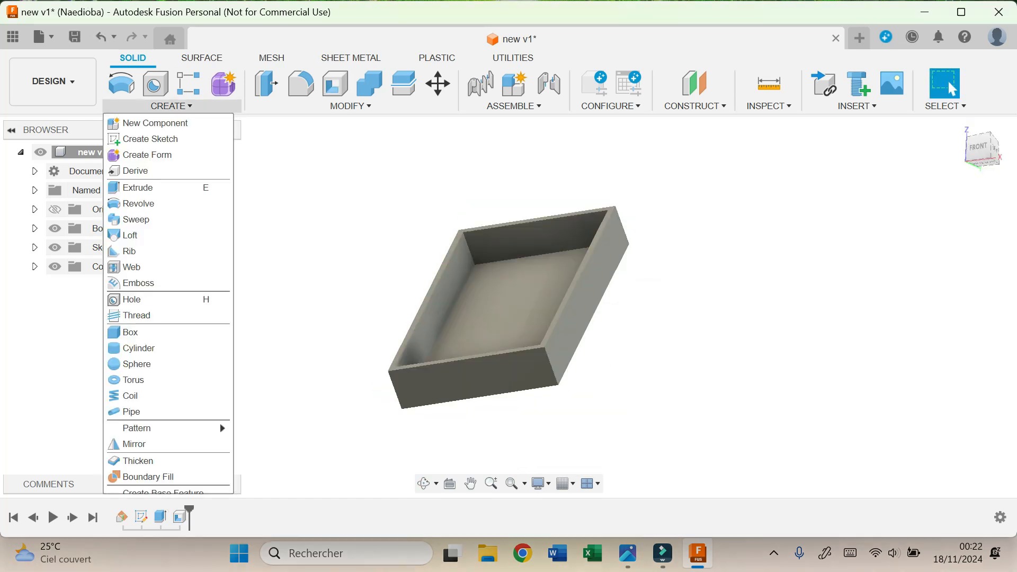
left_click(150, 138)
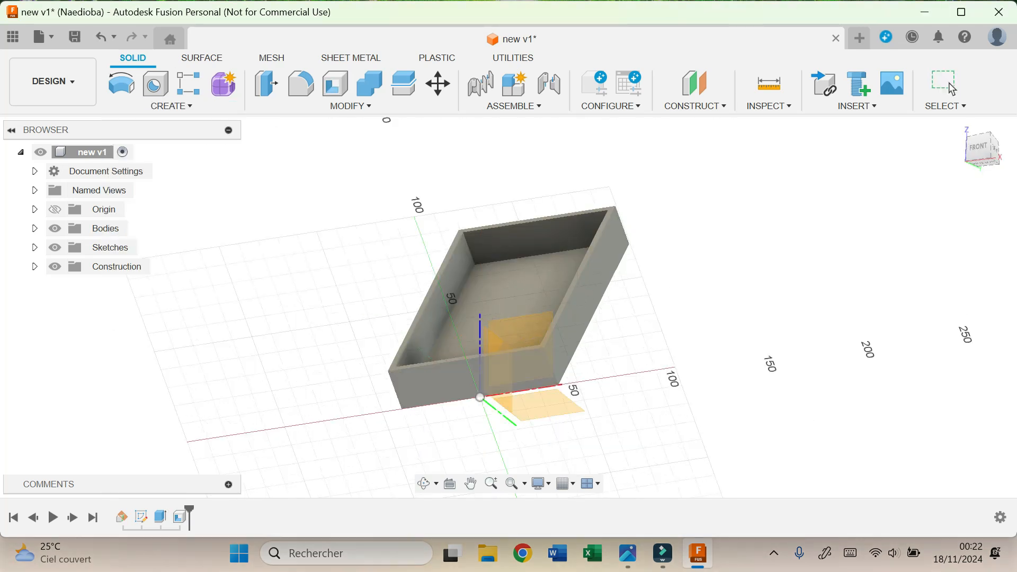
left_click(498, 403)
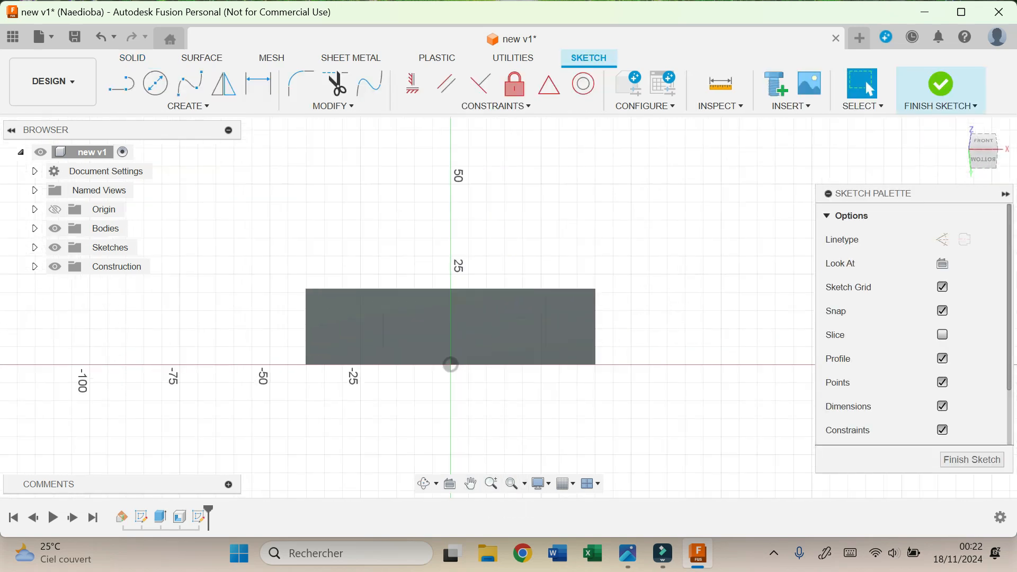
key("r")
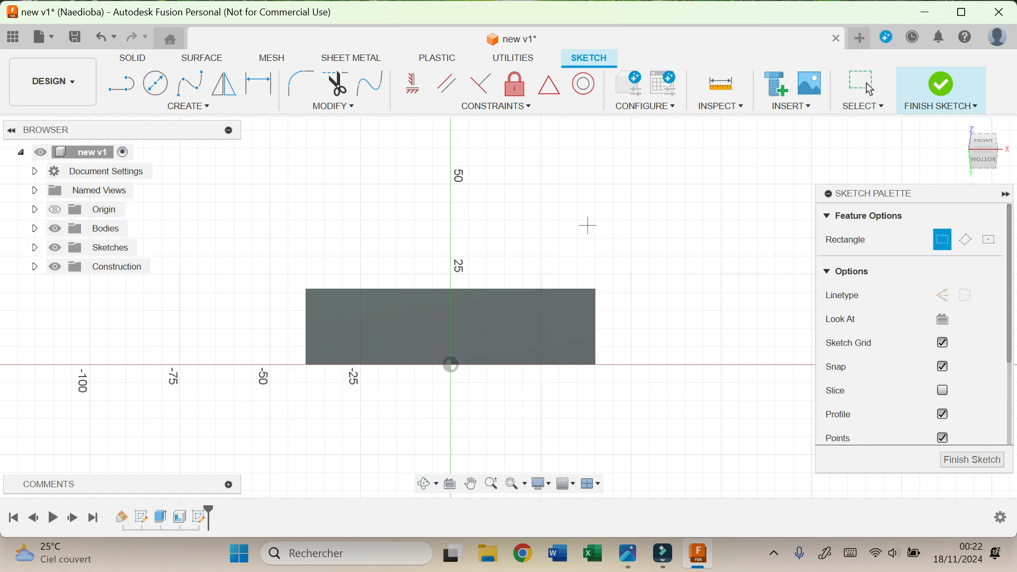
left_click(434, 316)
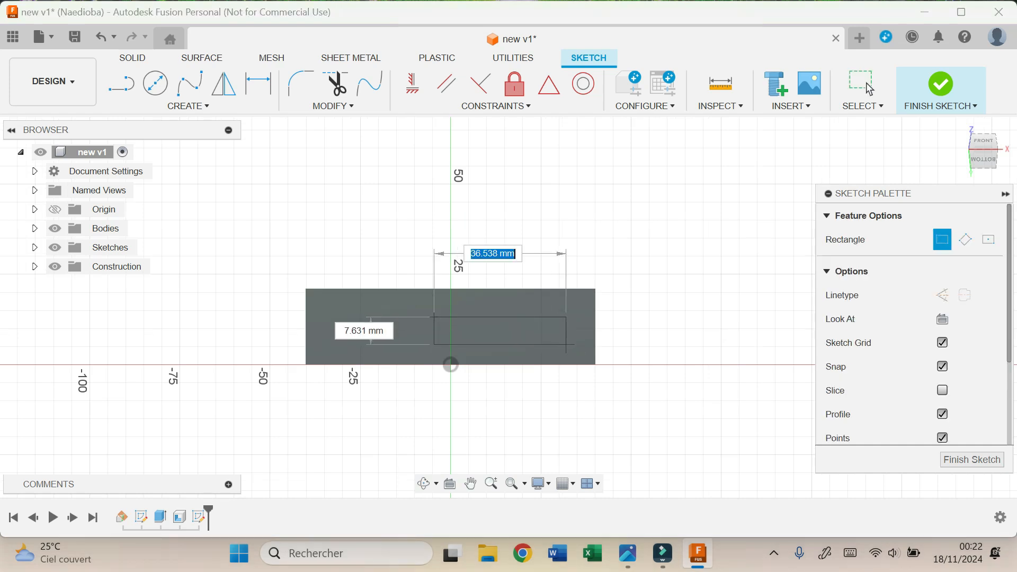
left_click(566, 365)
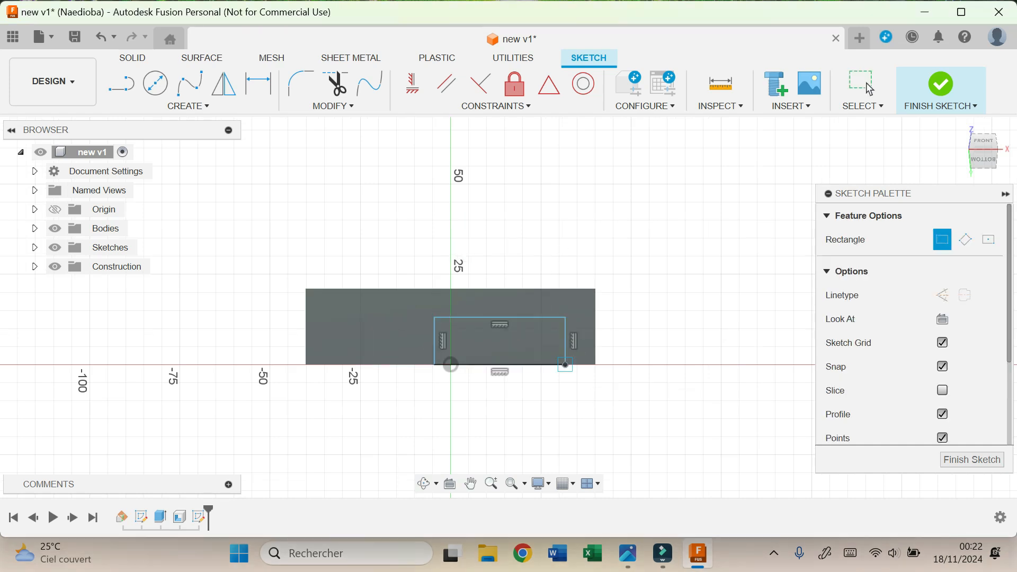
key("Escape")
Dimension the gap between the rectangle's right side and the box's right edge to 17.8 mm
key("d")
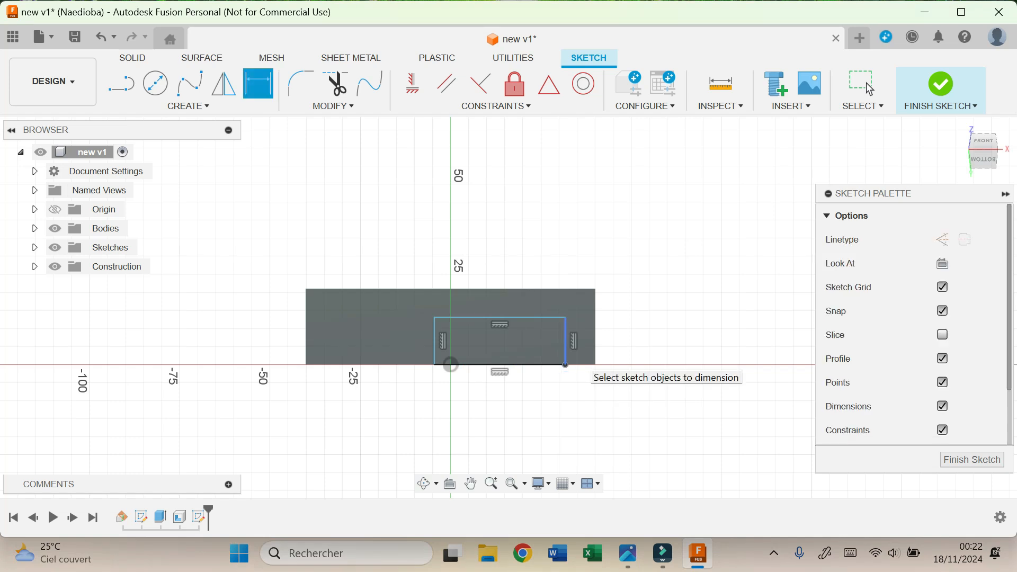
left_click(566, 344)
left_click(596, 344)
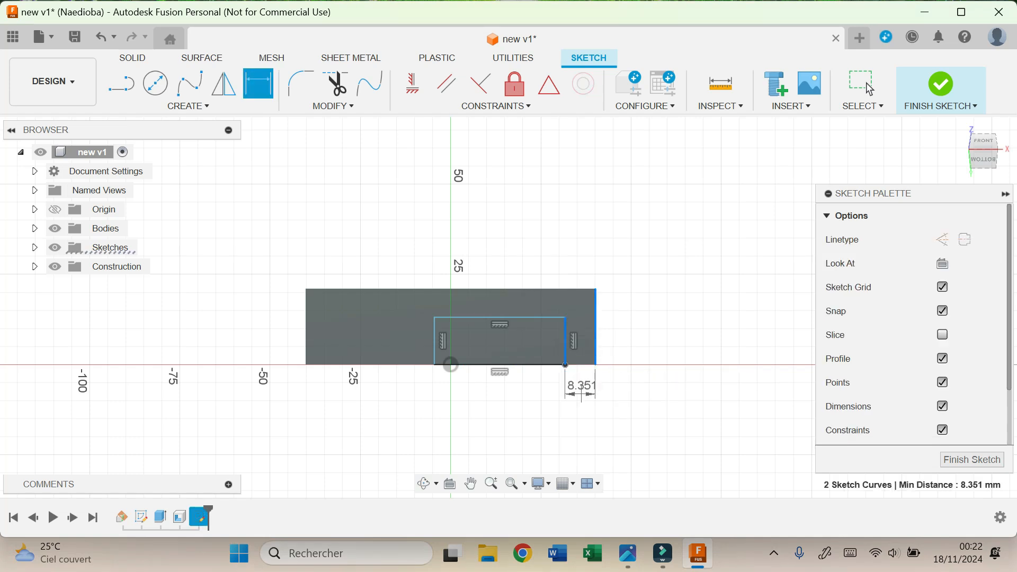
left_click(588, 392)
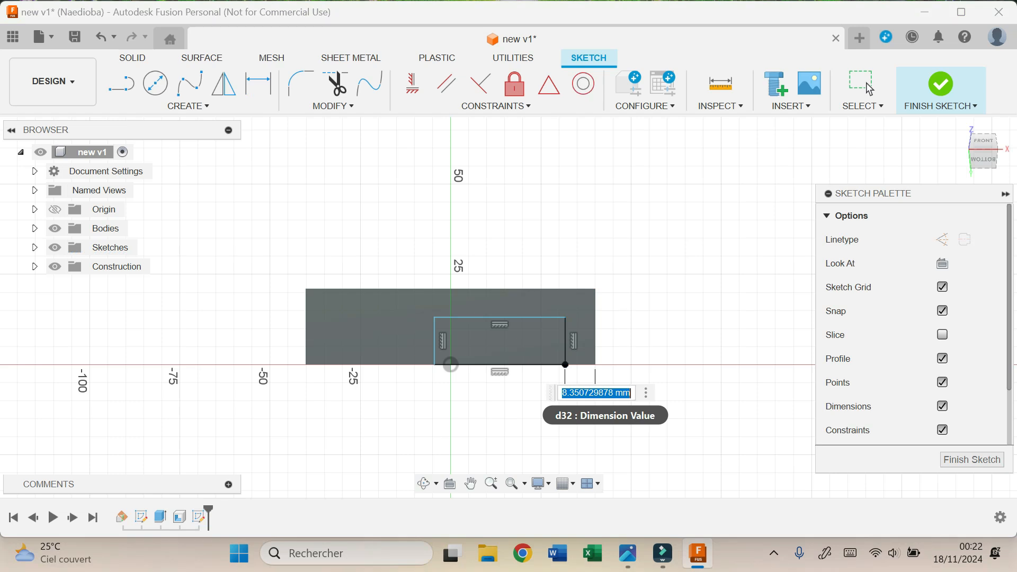
type("17.8")
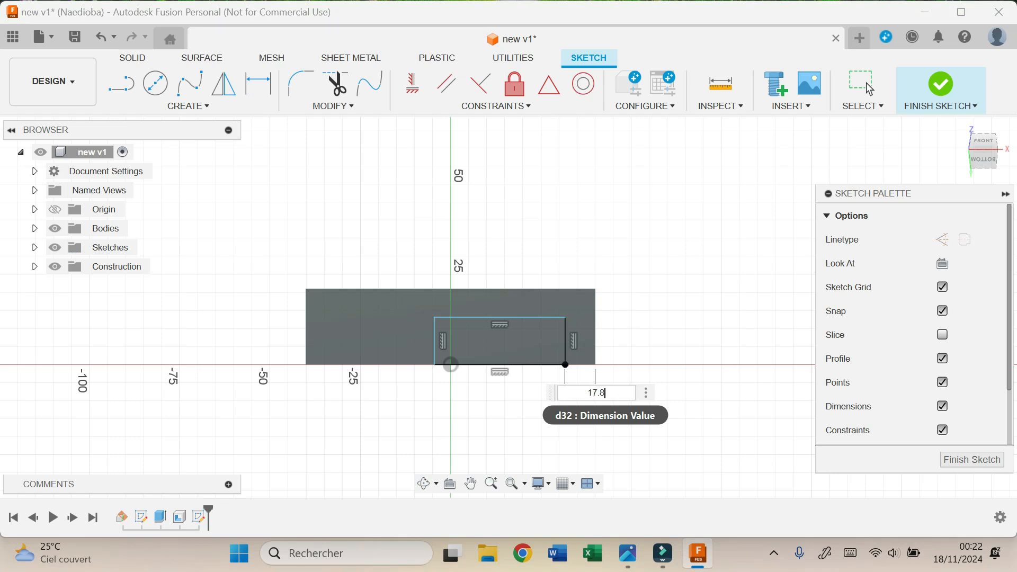
key("Return")
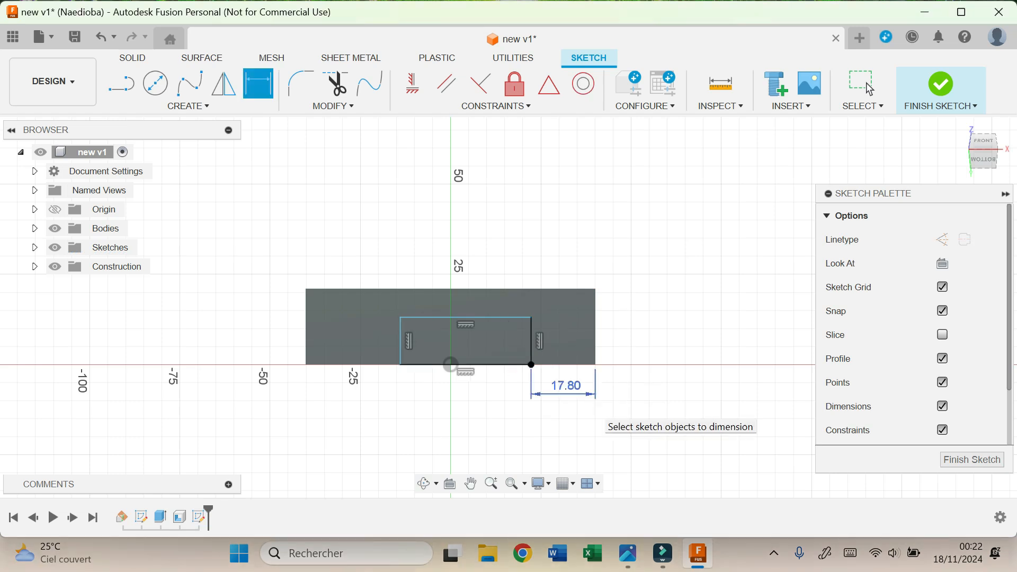
Dimension the distance between the rectangle's two vertical sides to 23 mm
left_click(531, 339)
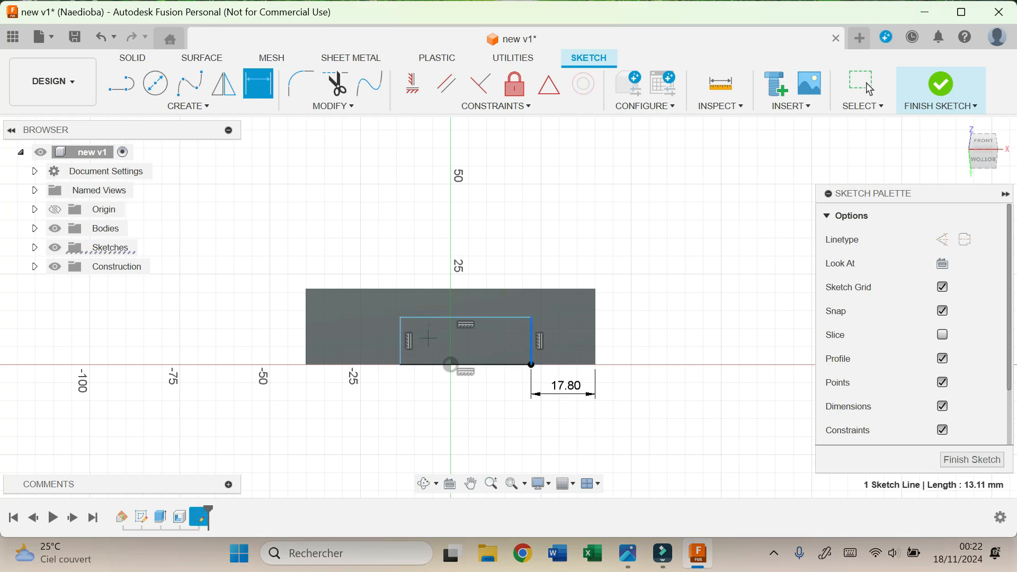
left_click(403, 343)
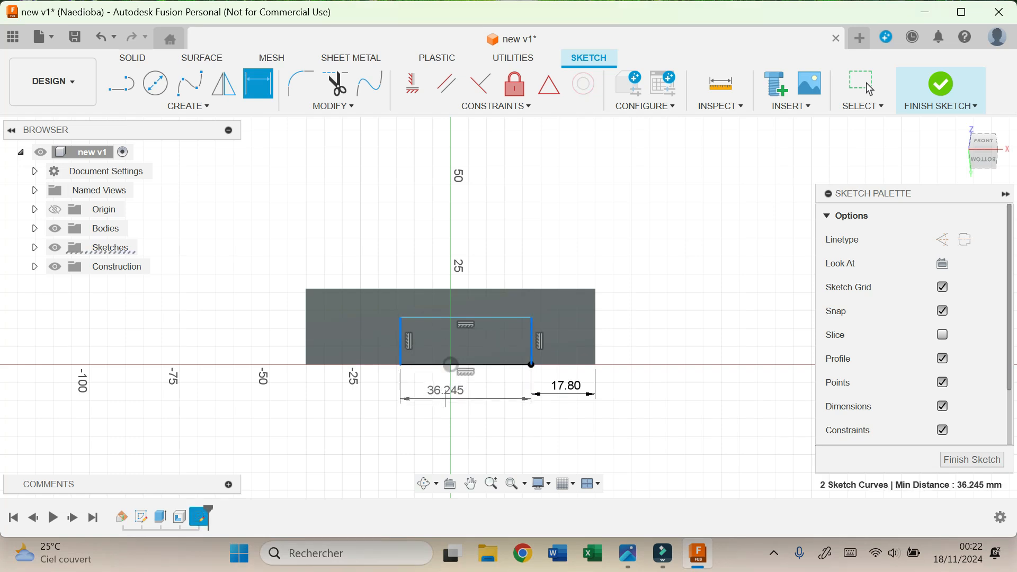
left_click(466, 394)
type("23")
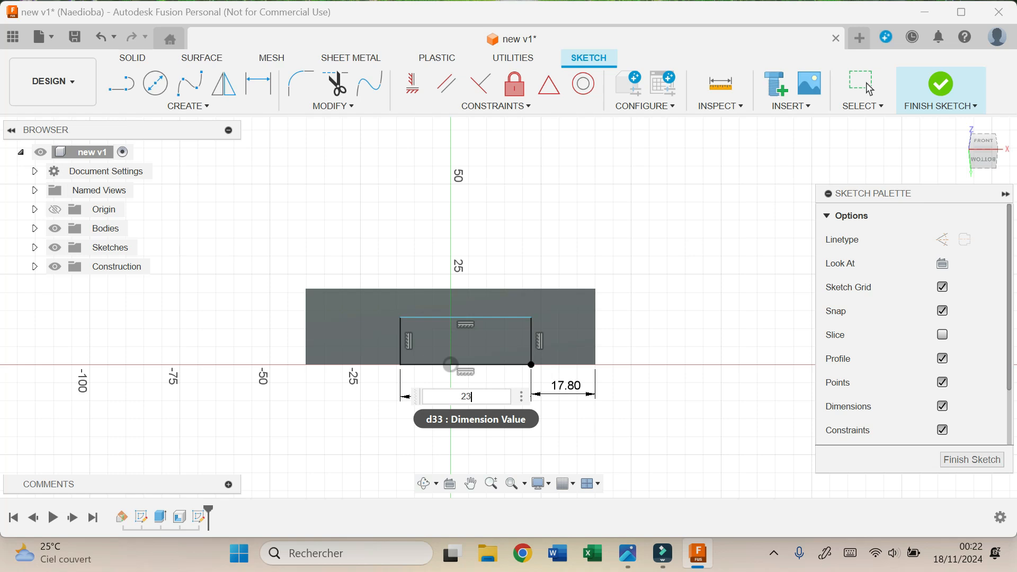
key("Return")
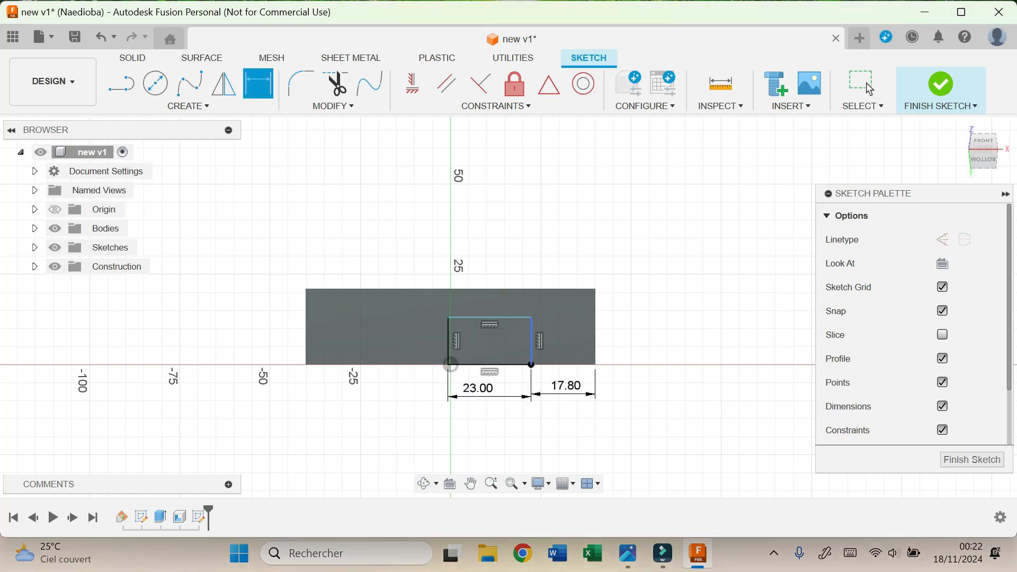
Set the rectangle's height to 10 mm with a dimension on its right side and finish the sketch
left_click(531, 343)
left_click(639, 339)
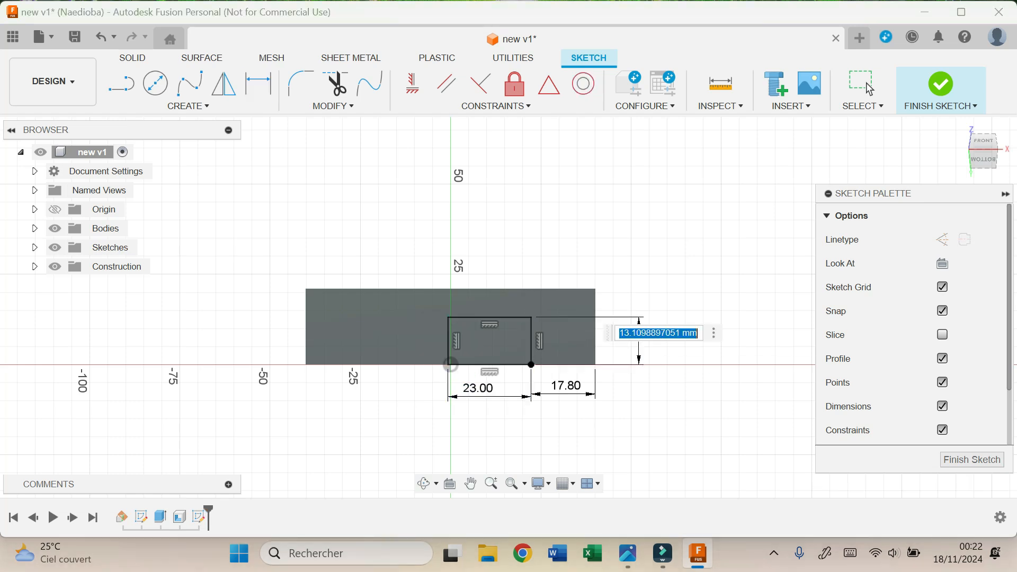
type("10")
key("Return")
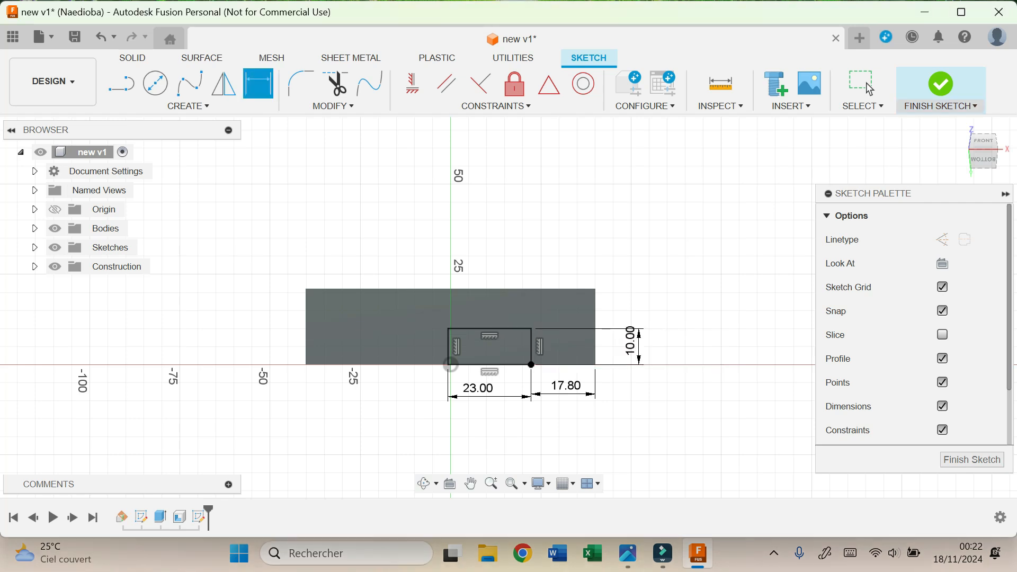
left_click(948, 85)
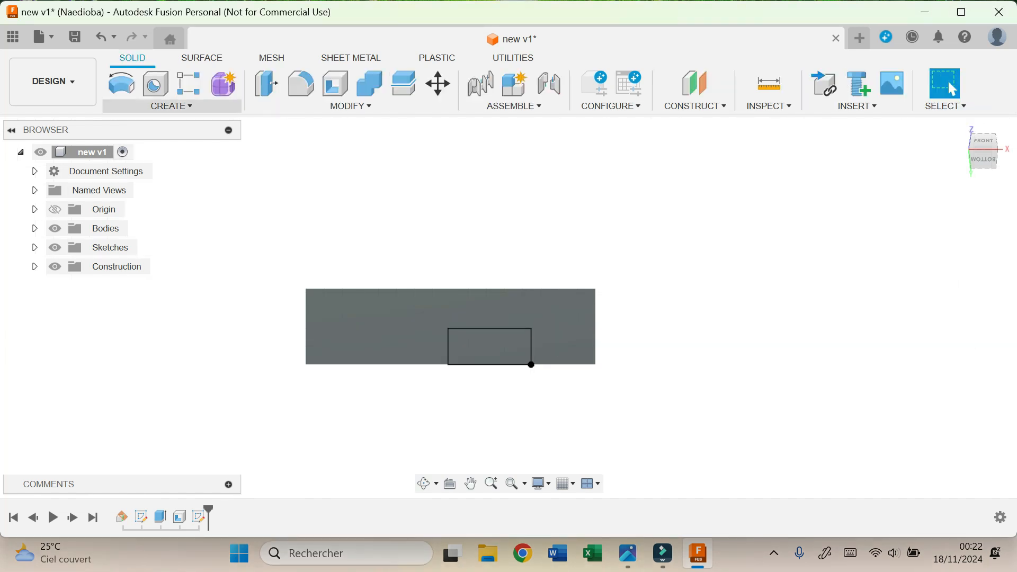
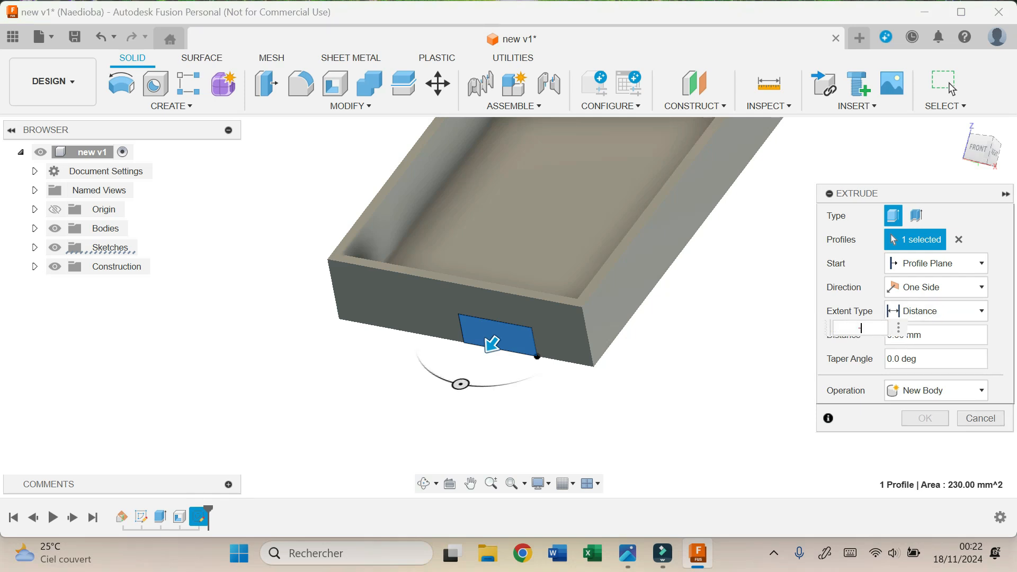
Extrude the small rectangle profile by -12 mm as a cut through the box's lower end wall
type("-12")
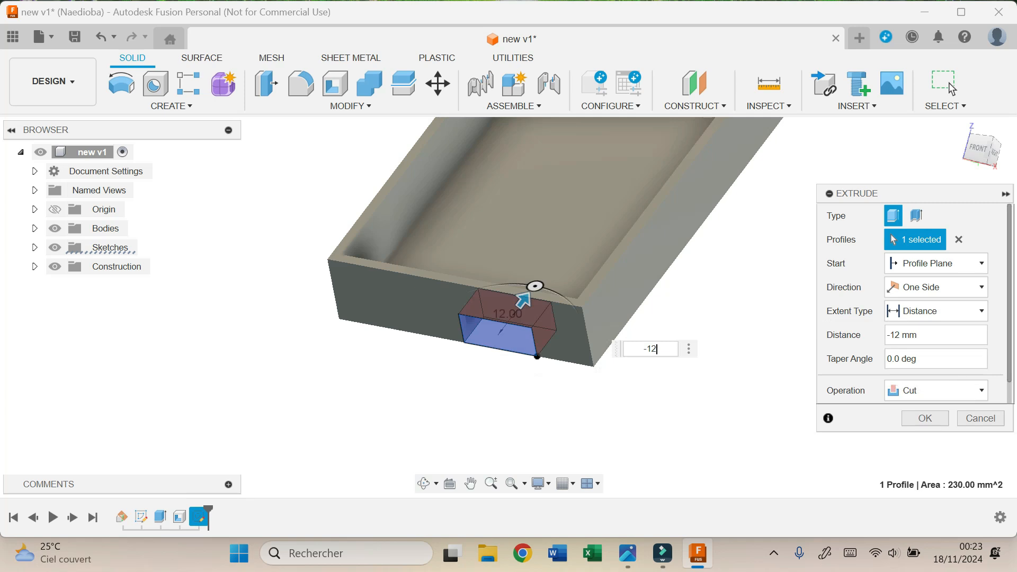
key("Return")
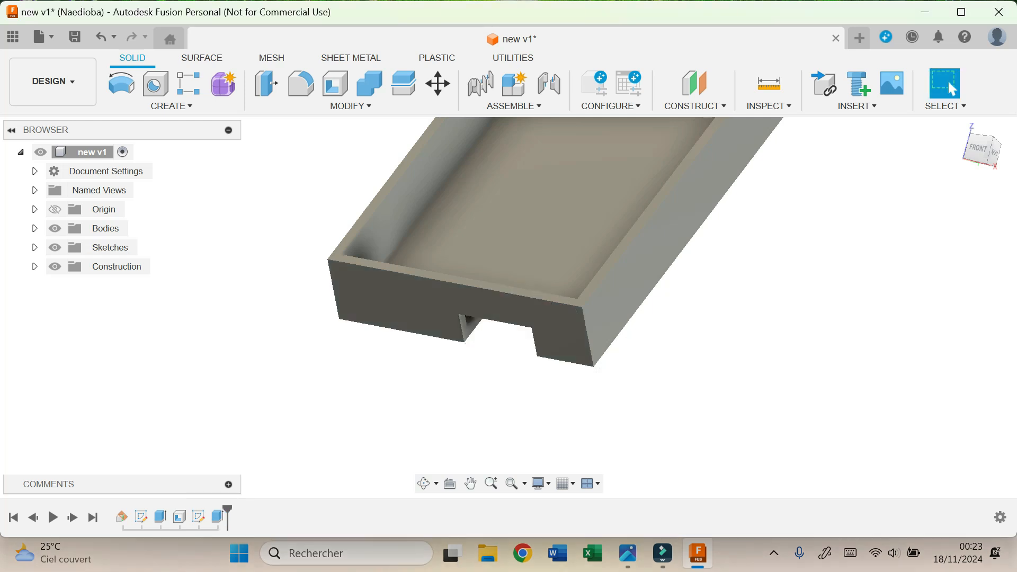
key("F6")
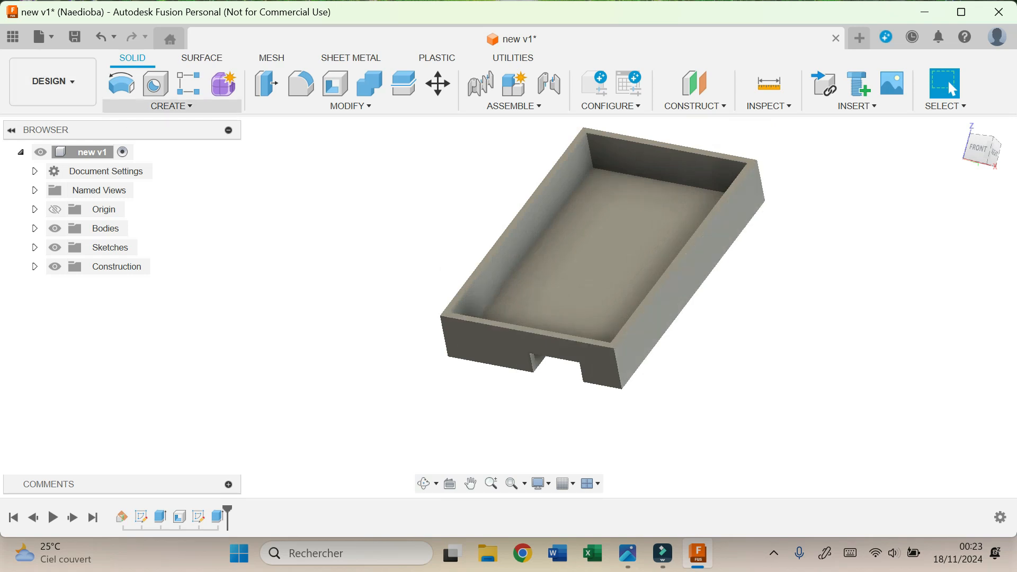
Start a sketch on the box's inner floor and project the rim face's outlines into it with the projection link on
left_click(171, 106)
left_click(133, 139)
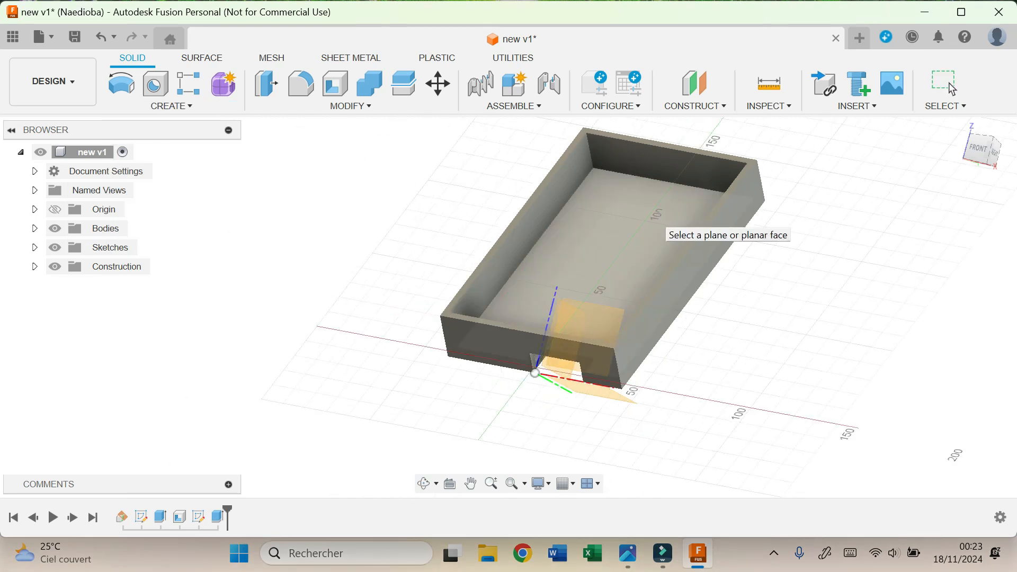
left_click(656, 226)
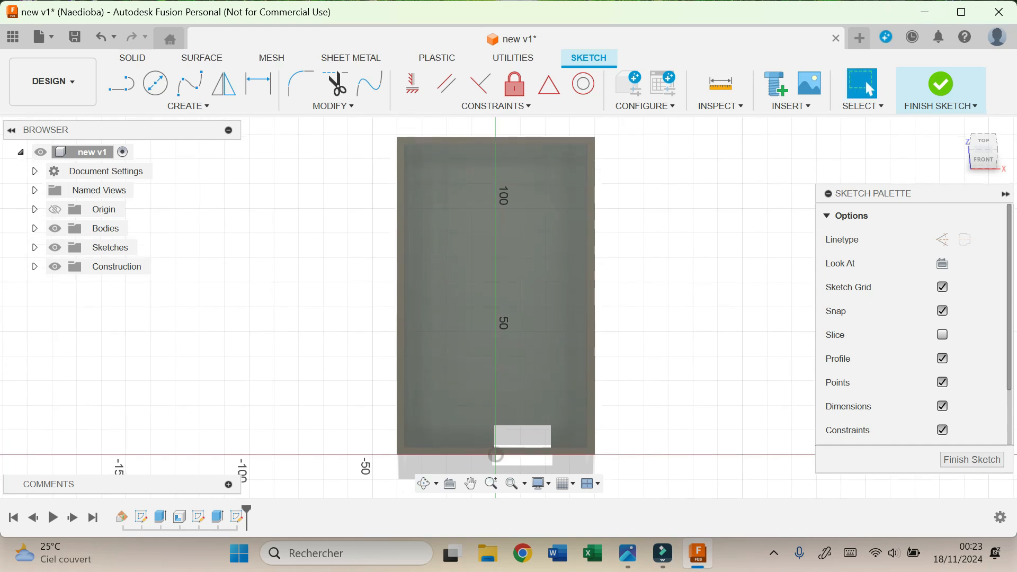
left_click(188, 106)
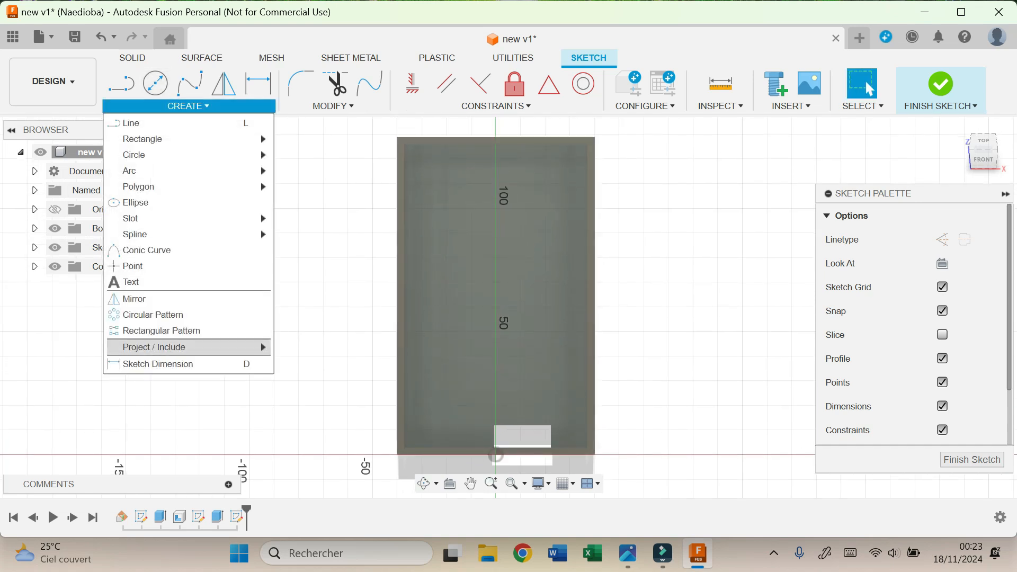
mouse_move(186, 347)
left_click(296, 347)
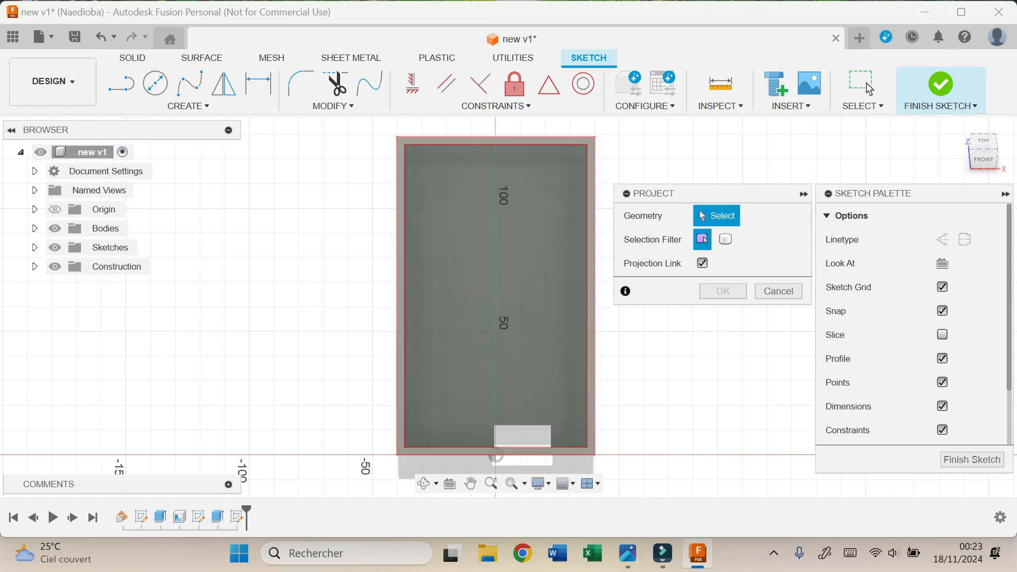
left_click(407, 167)
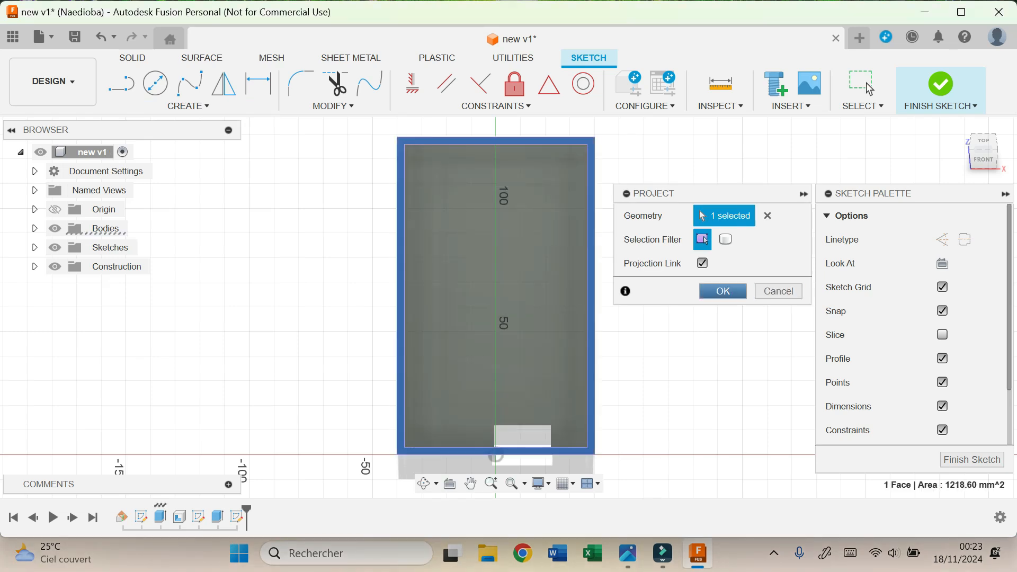
left_click(869, 89)
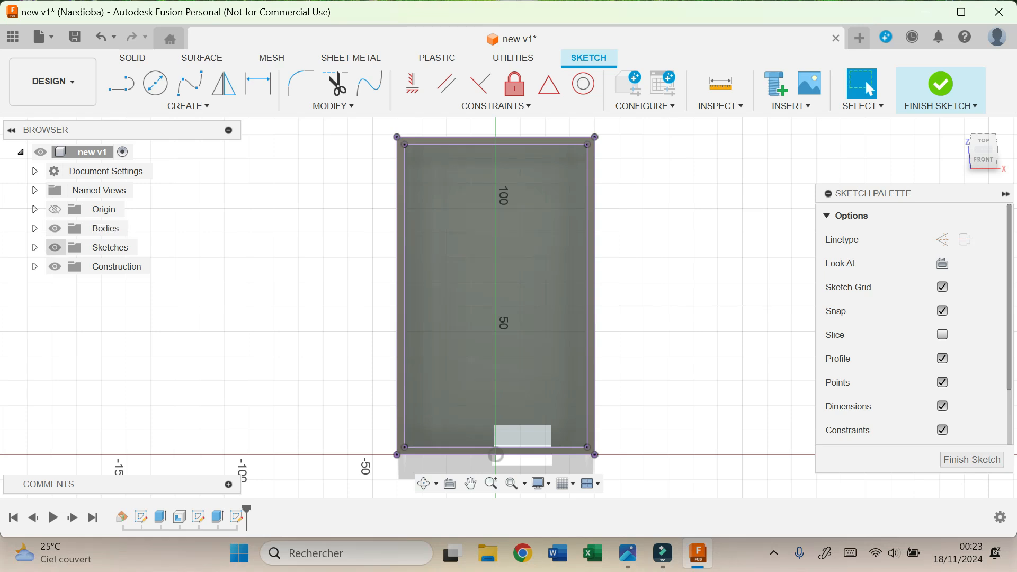
Hide the bodies and delete the outer projected rectangle from the sketch
left_click(55, 228)
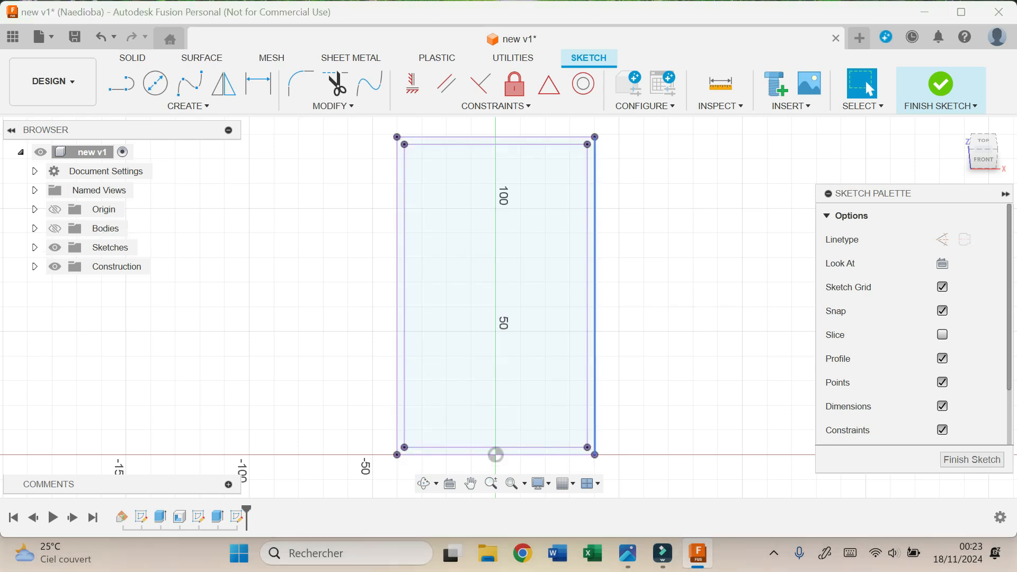
double_click(594, 258)
key("Delete")
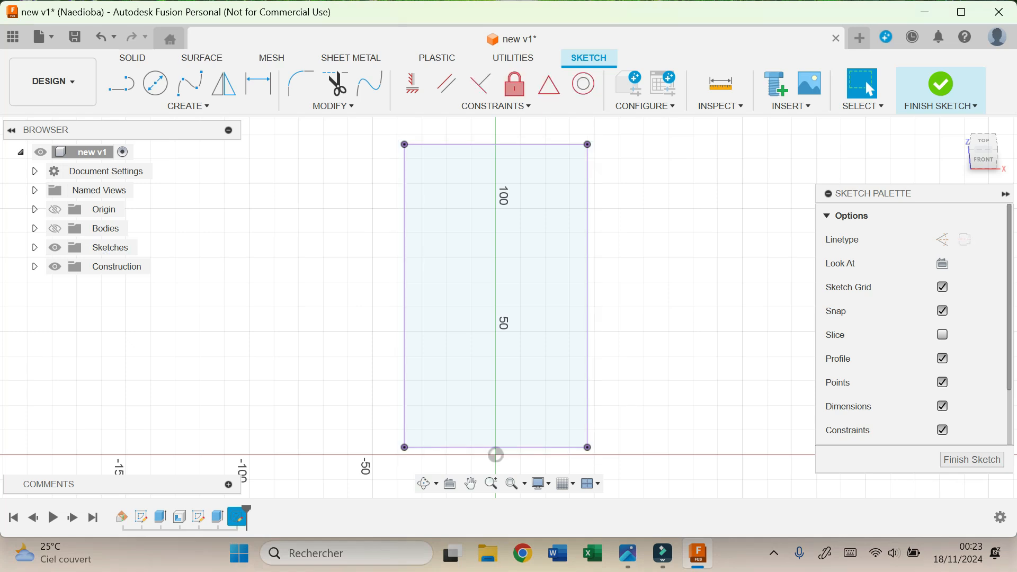
Draw a vertical and a horizontal centre line across the projected rectangle, joining the midpoints of its opposite edges
key("l")
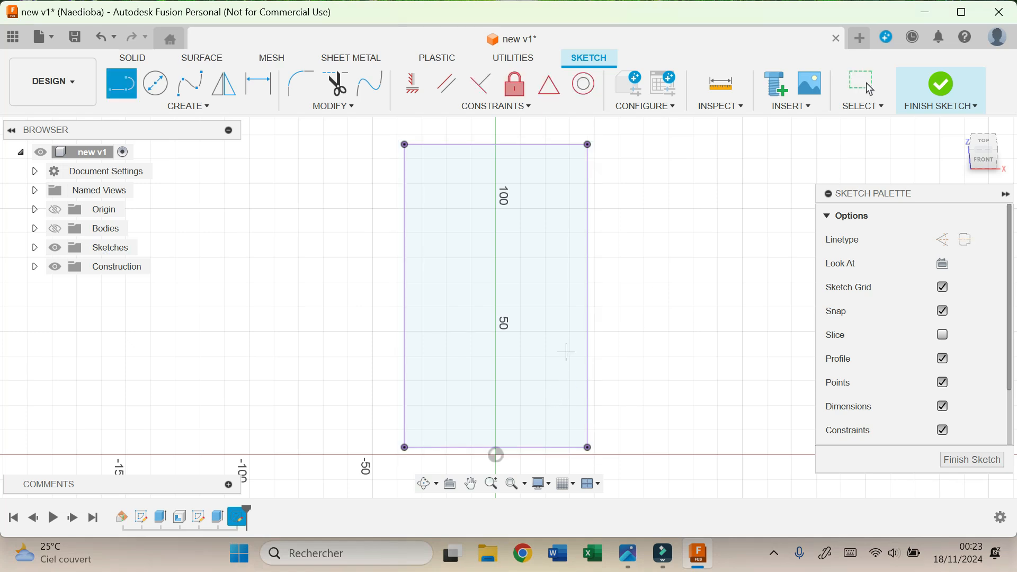
left_click(496, 144)
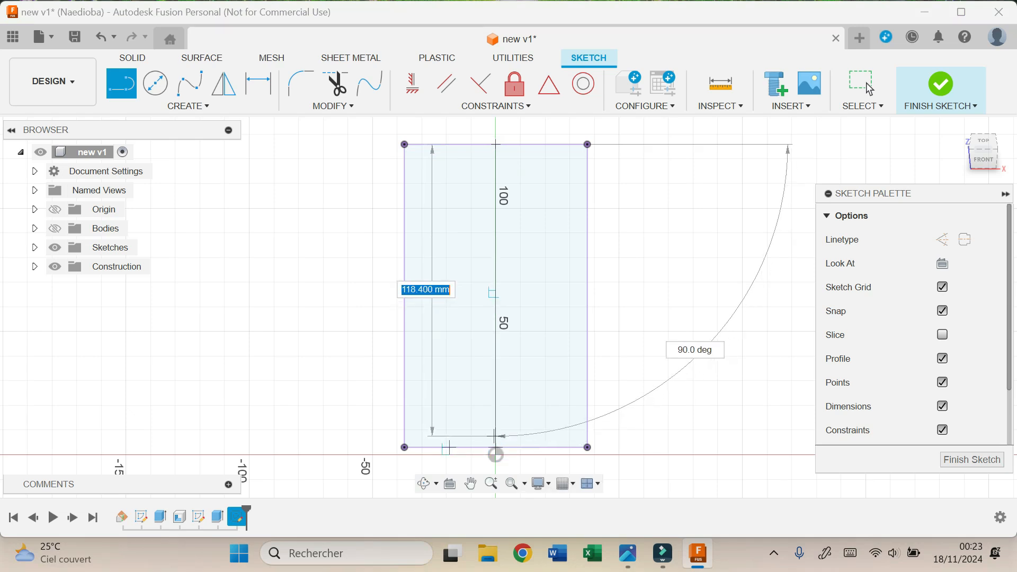
scroll(494, 444, "up", 2)
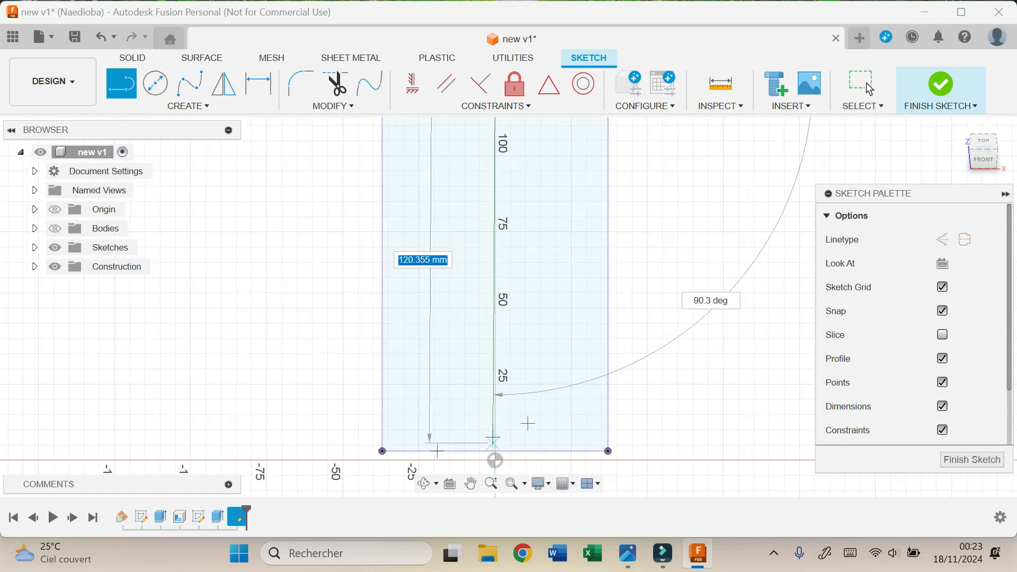
left_click(494, 450)
key("Escape")
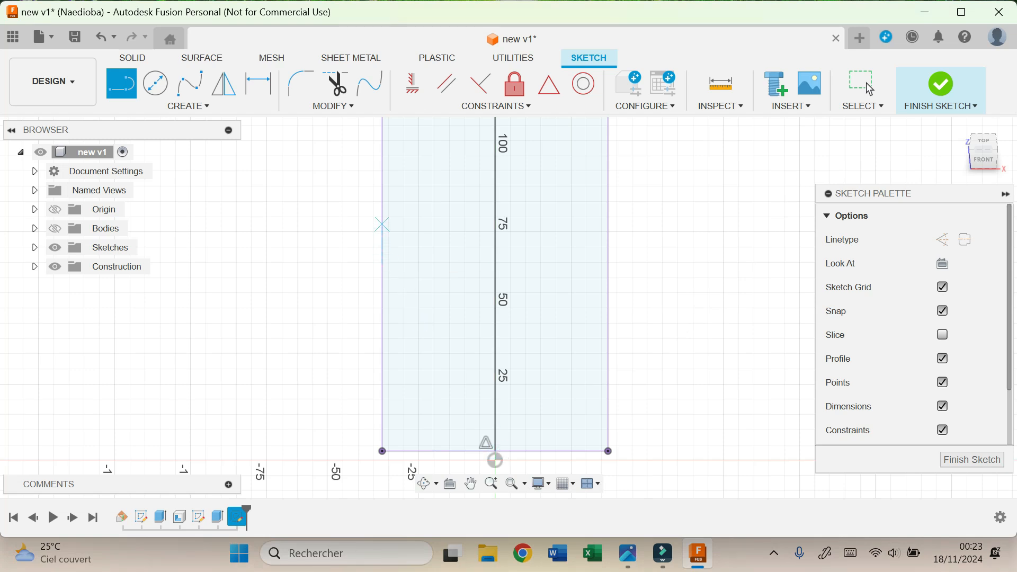
left_click(383, 263)
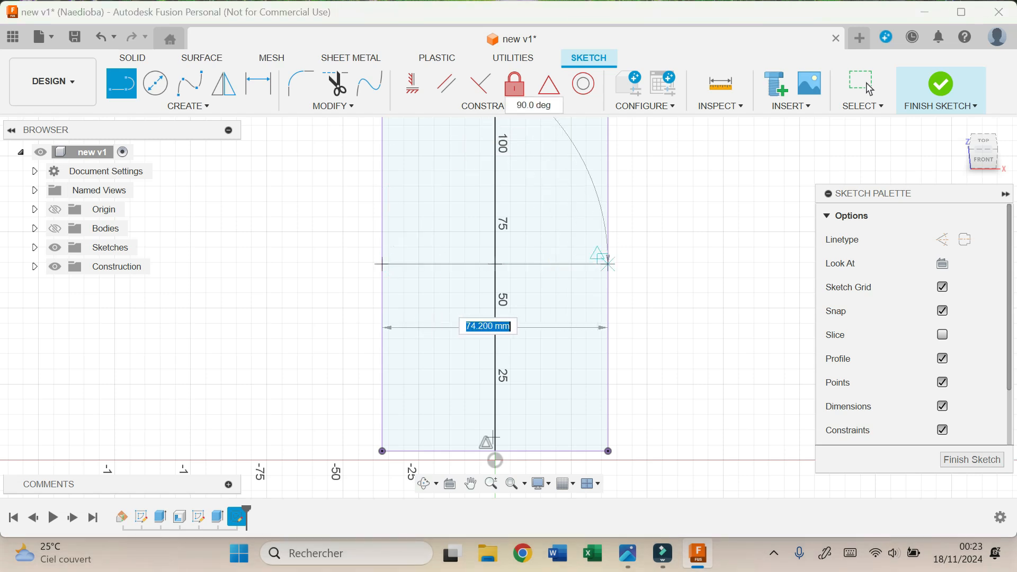
left_click(608, 263)
key("Escape")
Convert the vertical and horizontal centre lines into construction lines
left_click(870, 88)
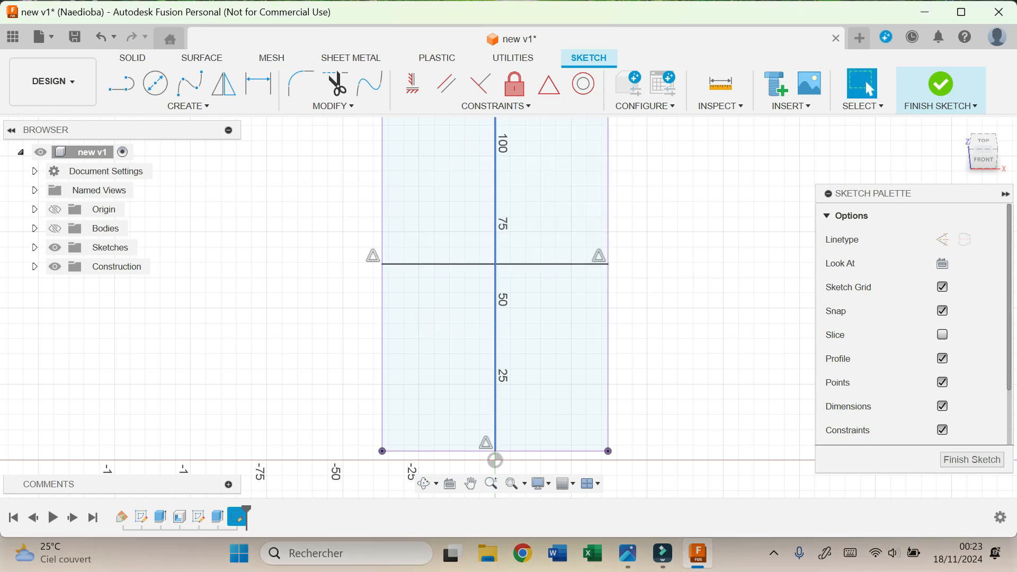
key("x")
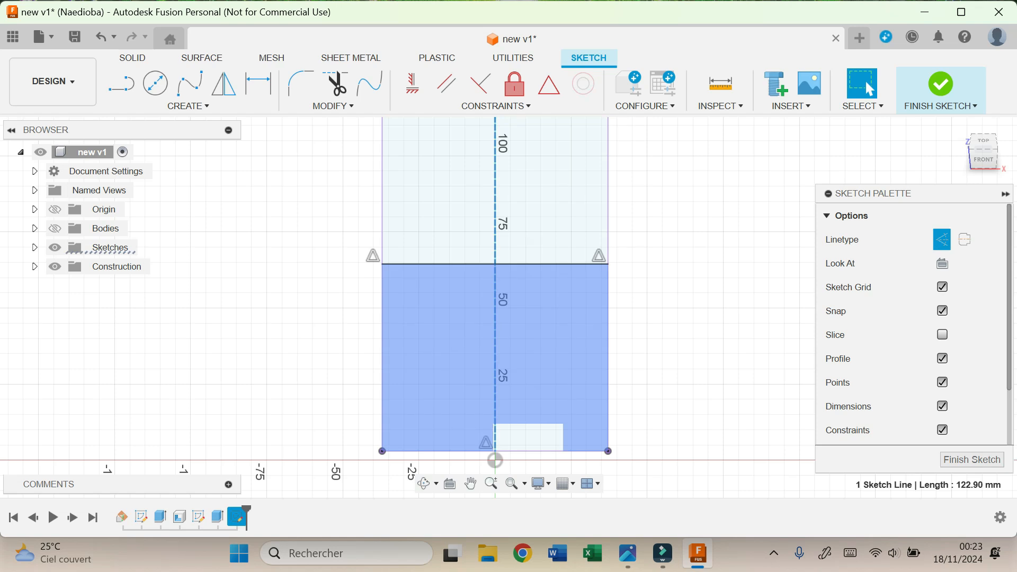
left_click(545, 264)
key("x")
key("Escape")
Draw a rectangle about 14 mm high down from the projected outline's upper edge, spanning the vertical centre line
middle_click_drag(662, 212, 650, 368)
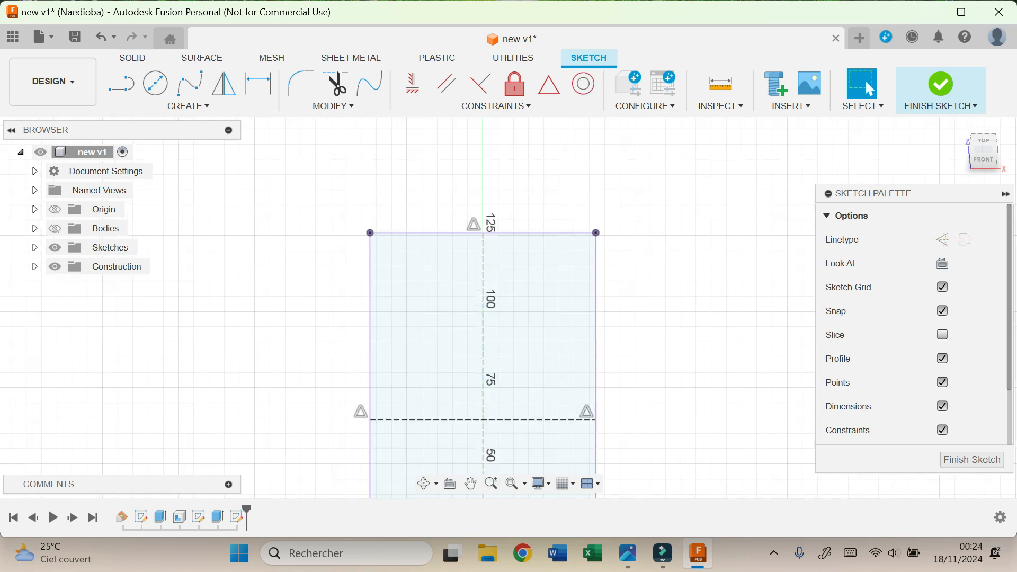
key("r")
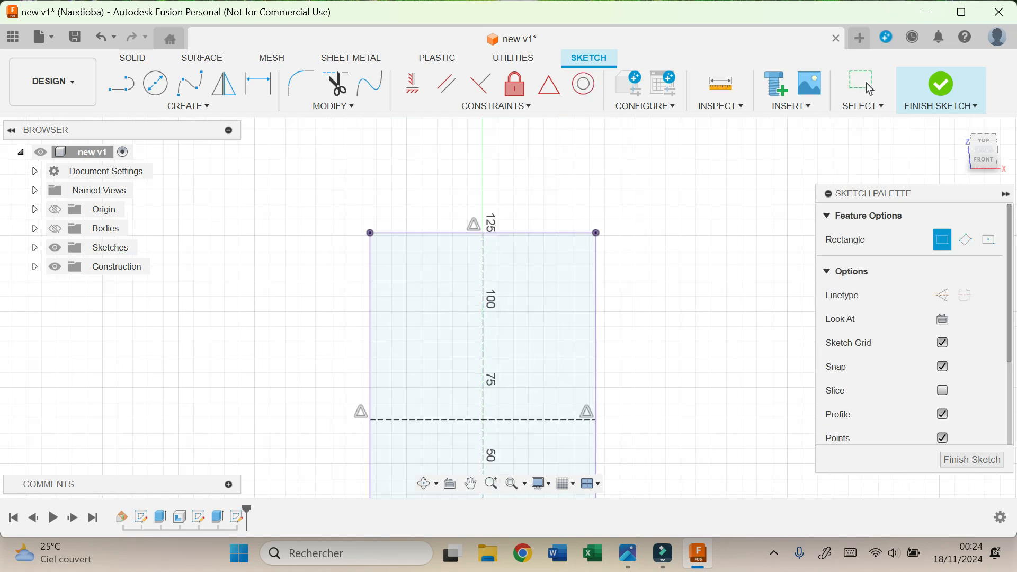
left_click(445, 233)
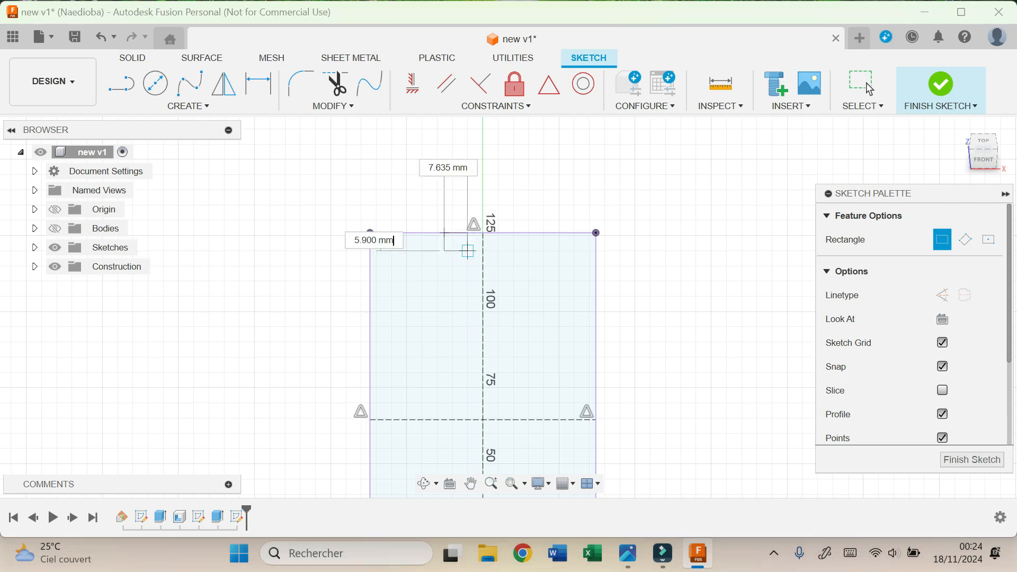
left_click(529, 275)
Round the small rectangle's left end with an outward tangent arc and trim away the straight left edge
left_click(331, 106)
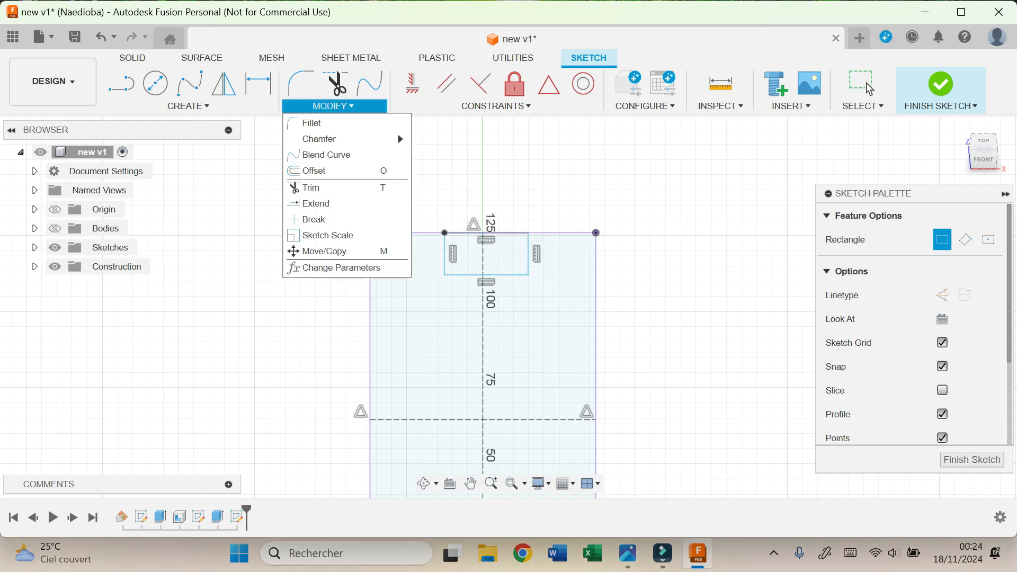
left_click(188, 106)
left_click(194, 106)
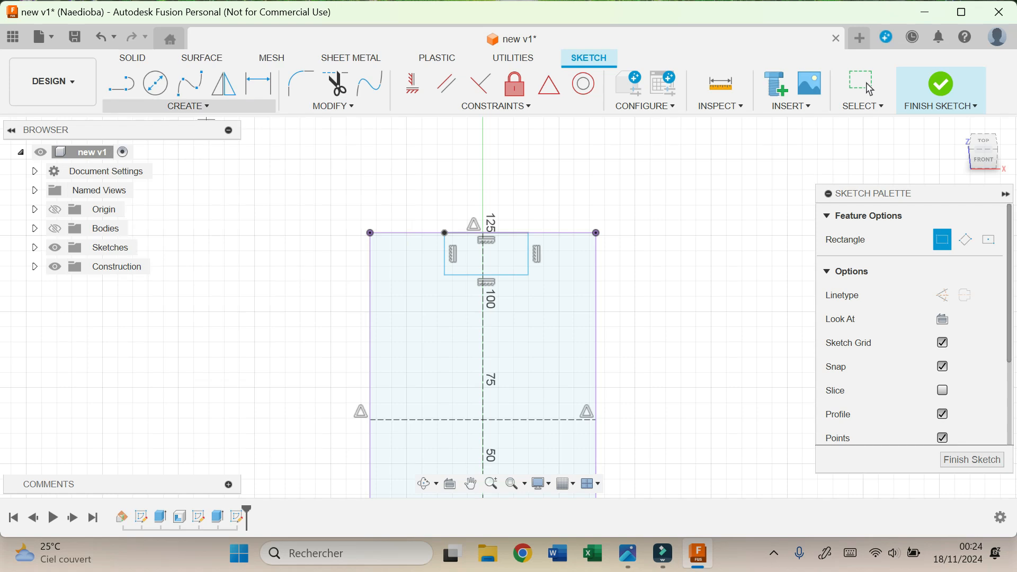
left_click(194, 106)
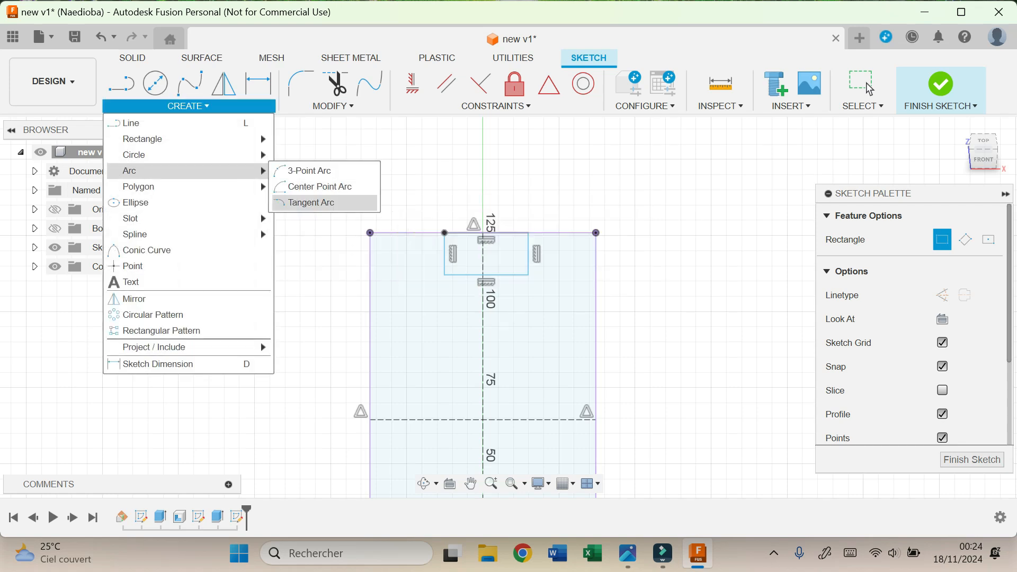
left_click(314, 203)
left_click(445, 234)
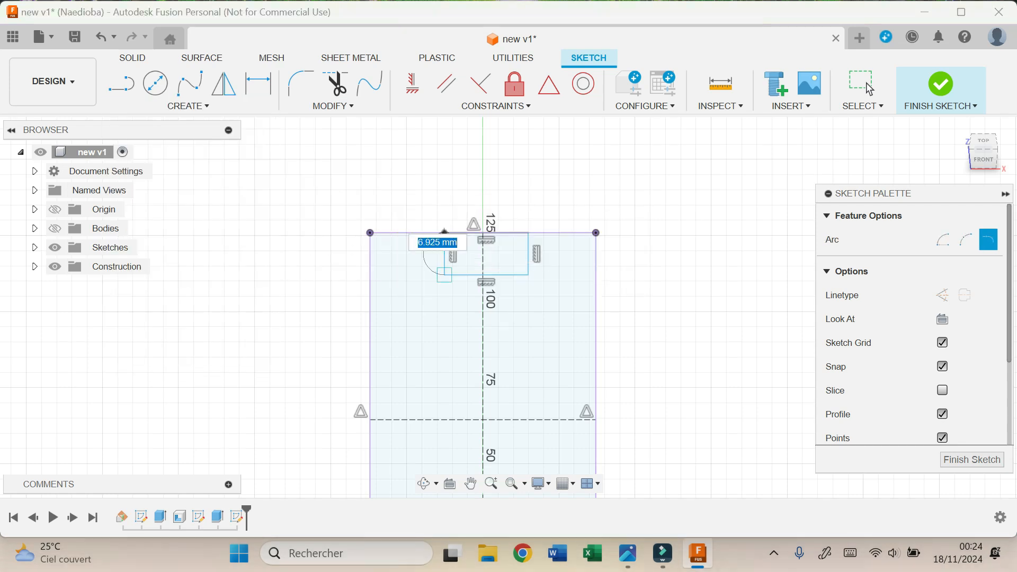
key("t")
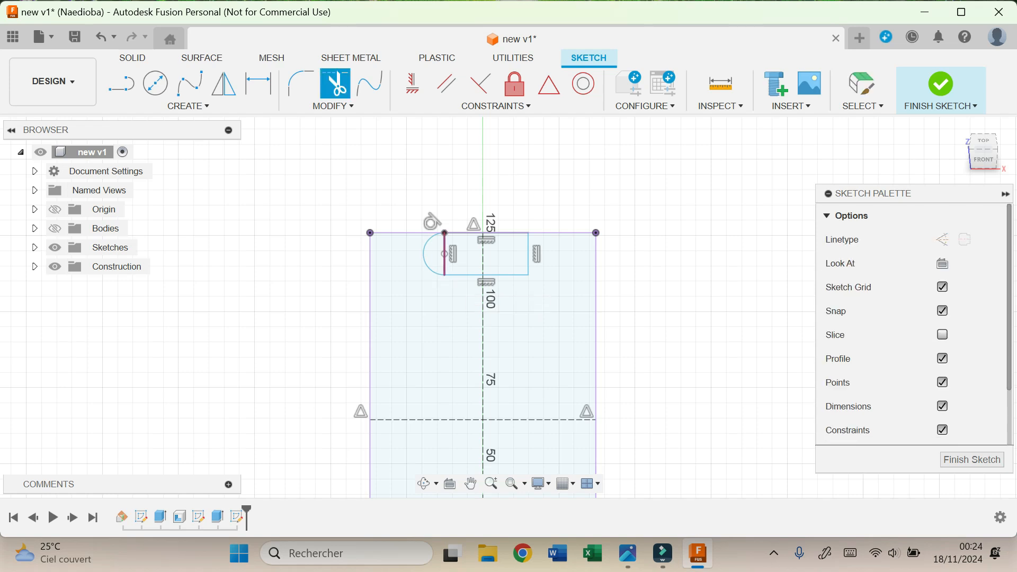
left_click(445, 257)
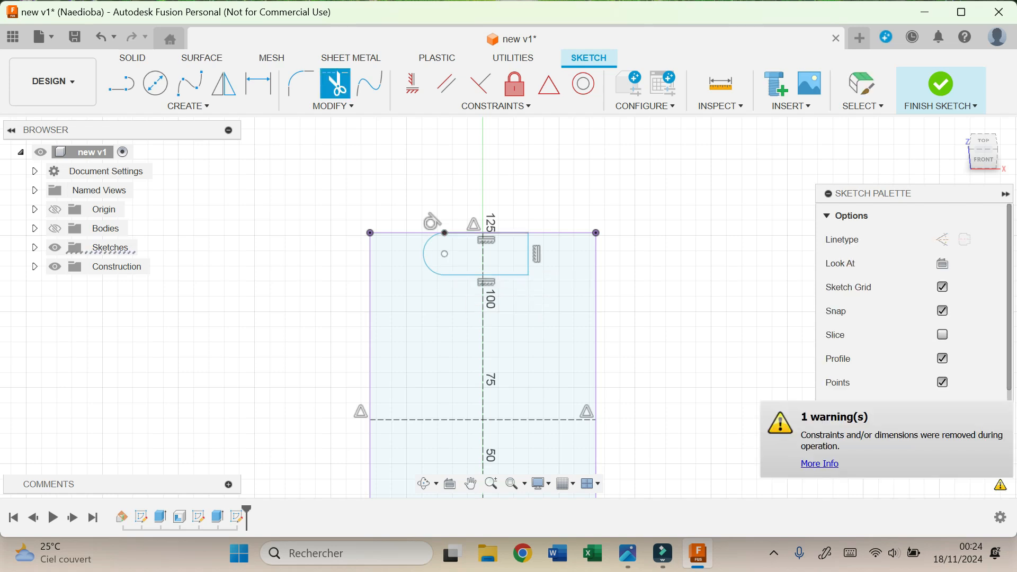
Dimension the straight right edge of the round-ended profile to 10 mm
key("d")
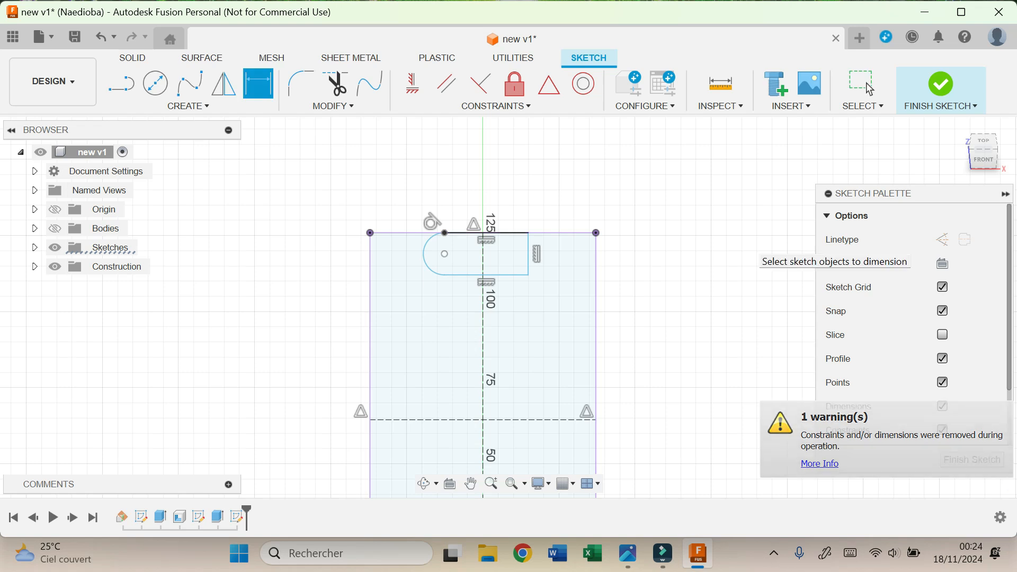
left_click(528, 254)
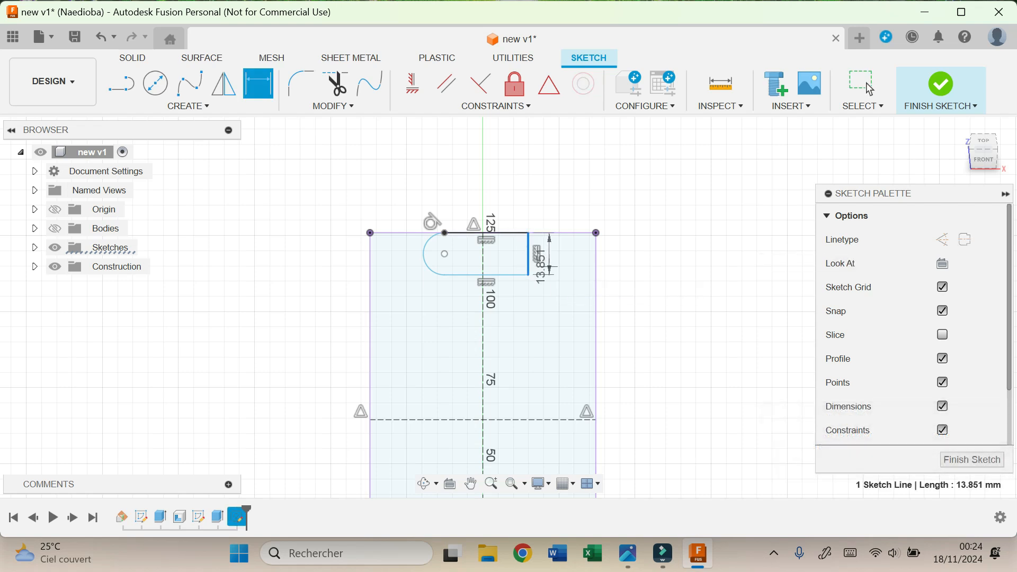
left_click(554, 237)
type("1")
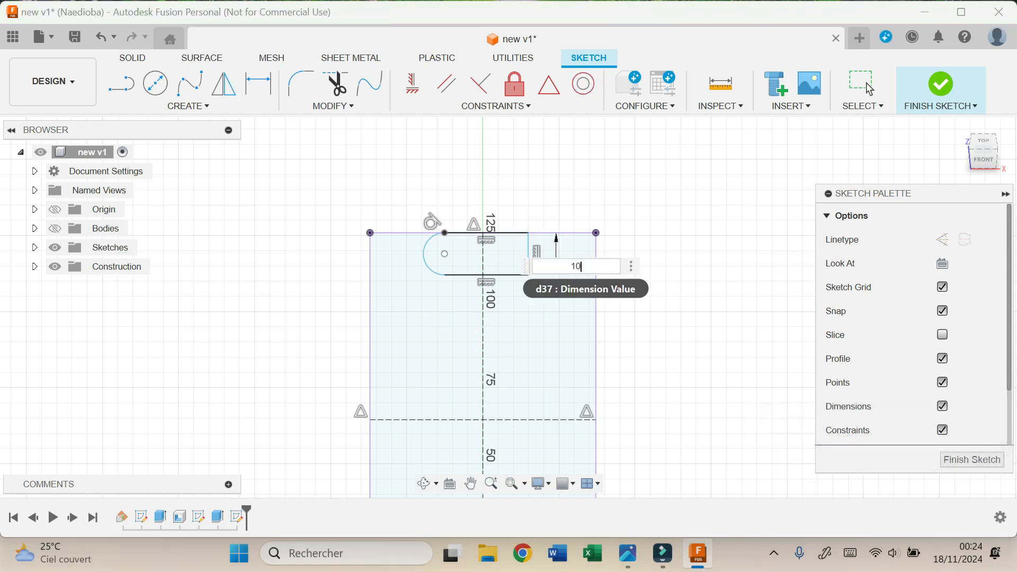
type("0")
key("Return")
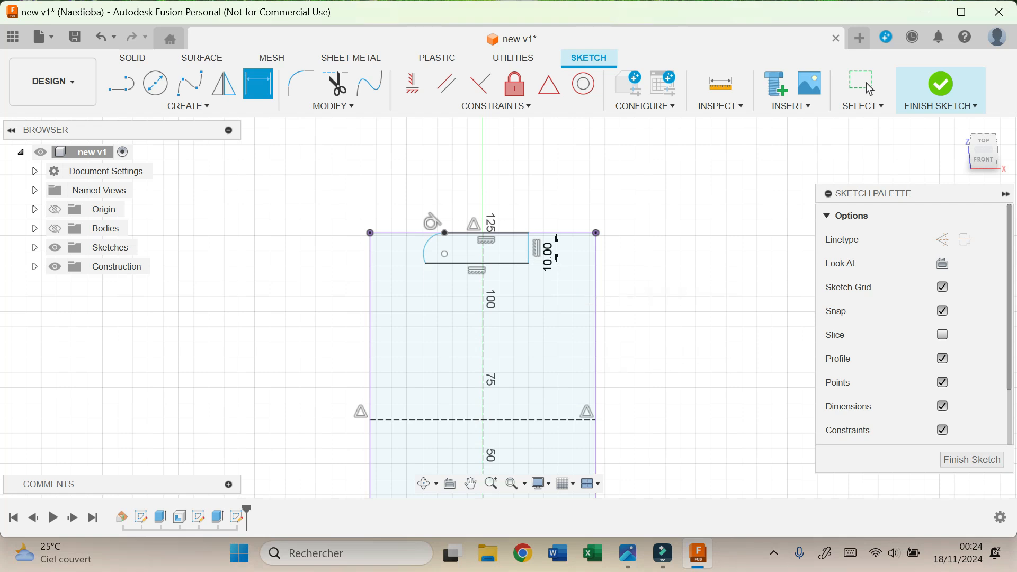
Align the arc's upper and lower endpoints vertically with a Horizontal/Vertical constraint
left_click(871, 89)
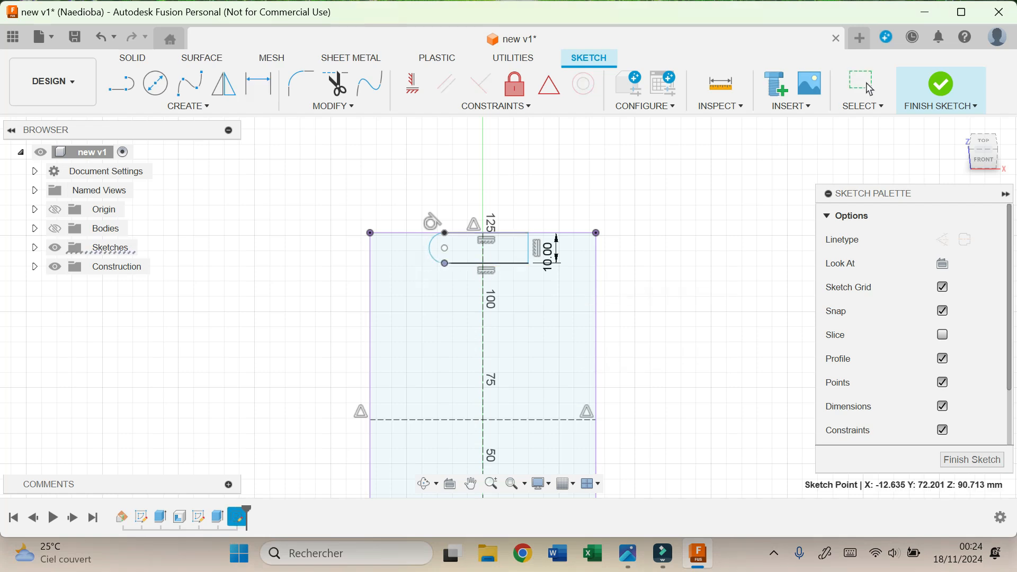
left_click(412, 83)
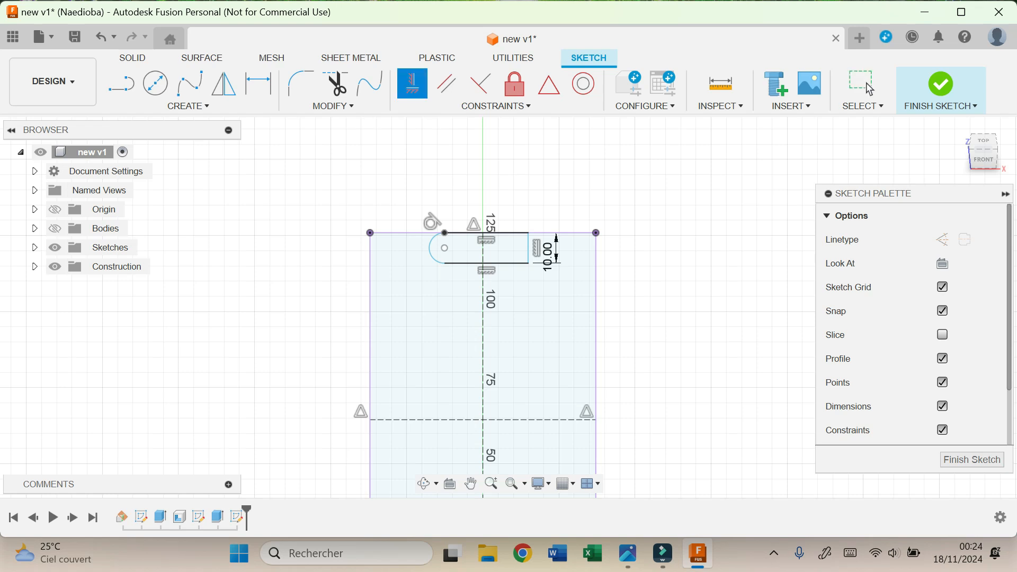
left_click(871, 89)
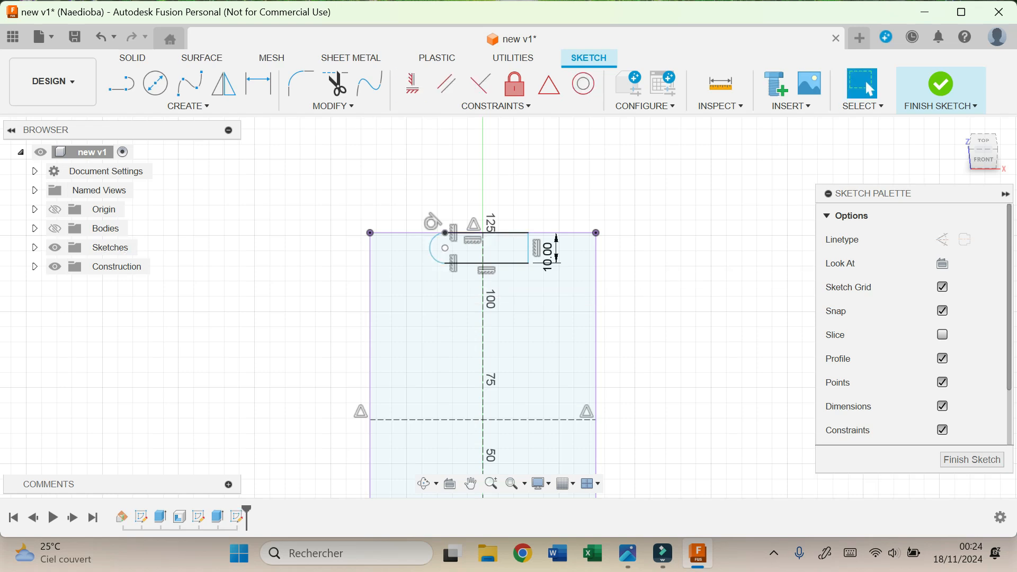
Set the distance from the vertical centre line to the profile's straight right edge to 12 mm
key("d")
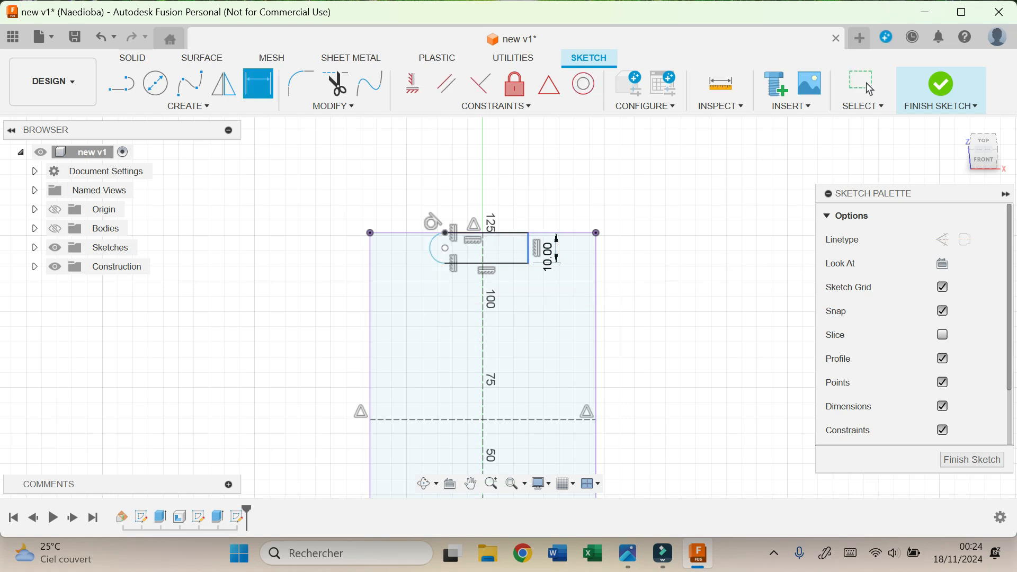
left_click(529, 248)
left_click(483, 279)
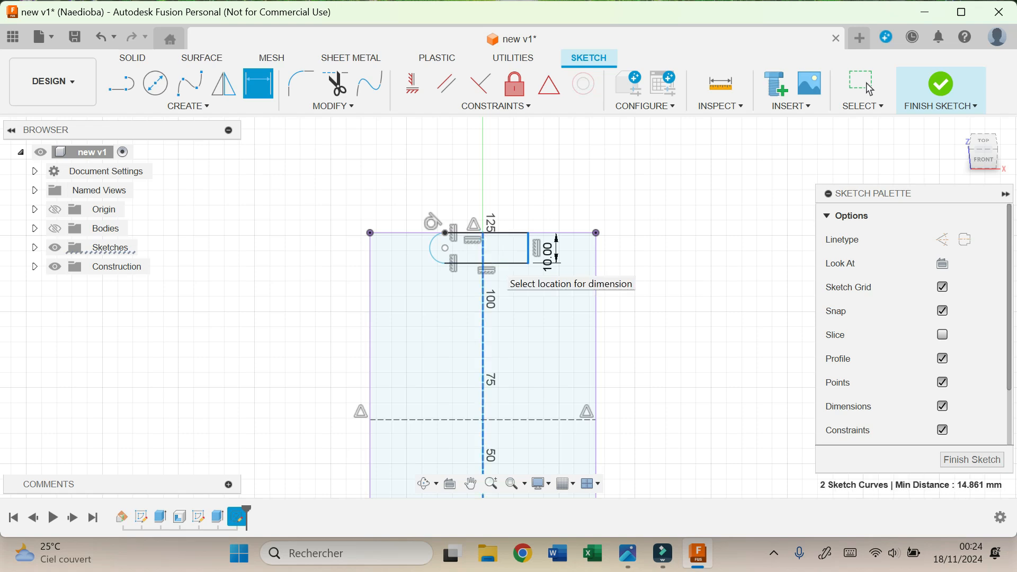
left_click(528, 212)
type("1")
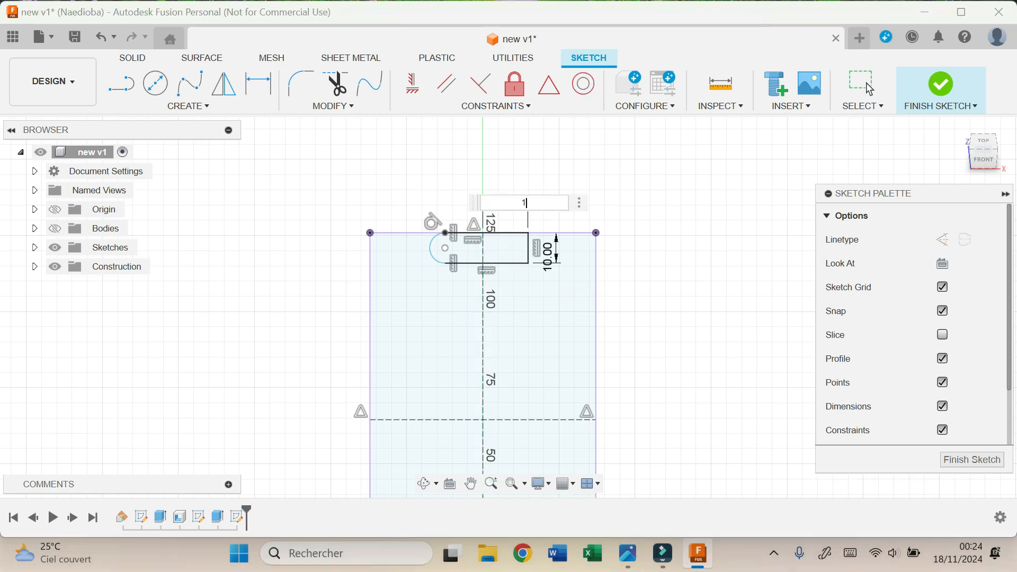
type("2")
key("Return")
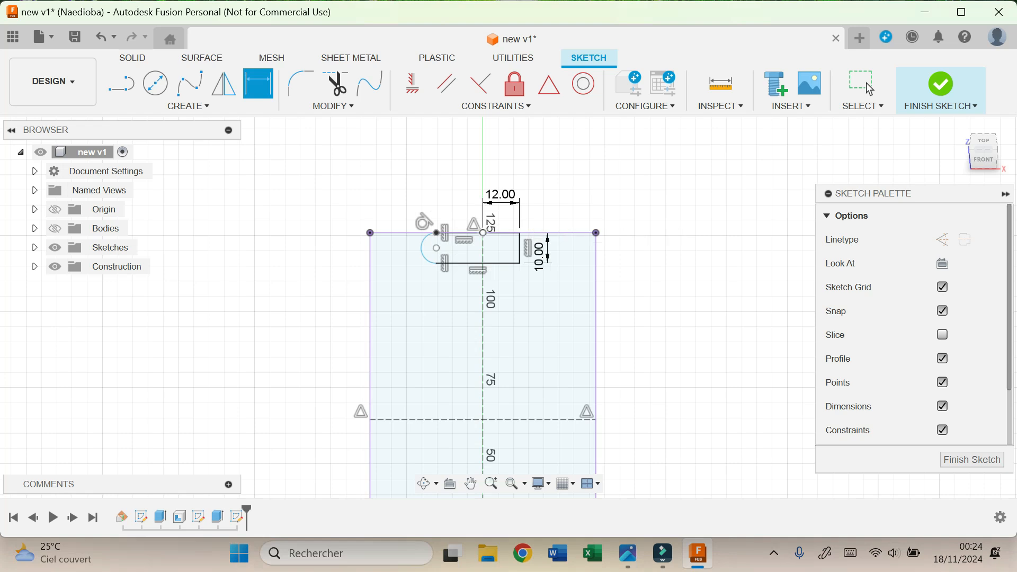
Set the distance from the arc's centre to the vertical centre line to 17 mm
left_click(422, 248)
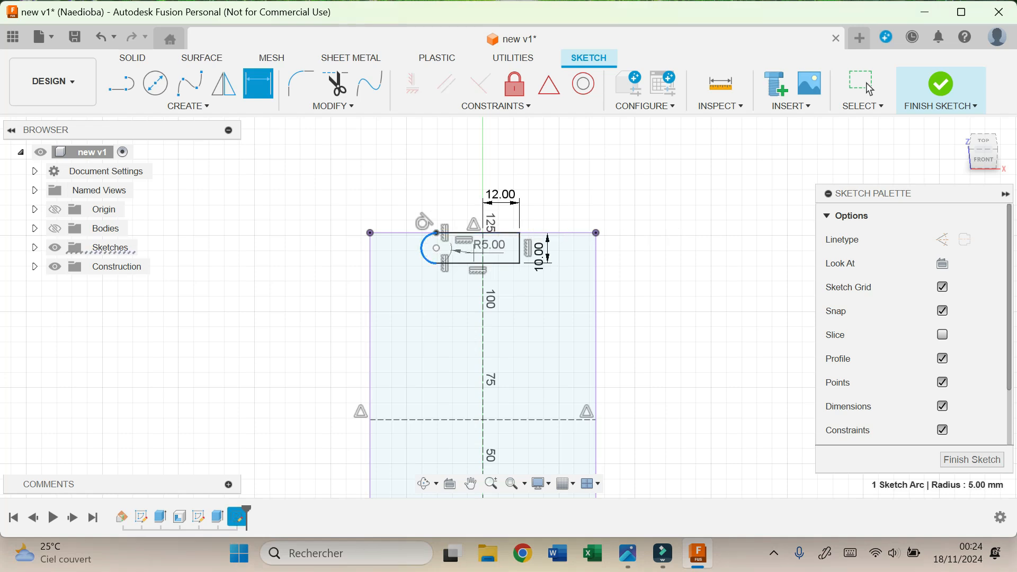
left_click(484, 243)
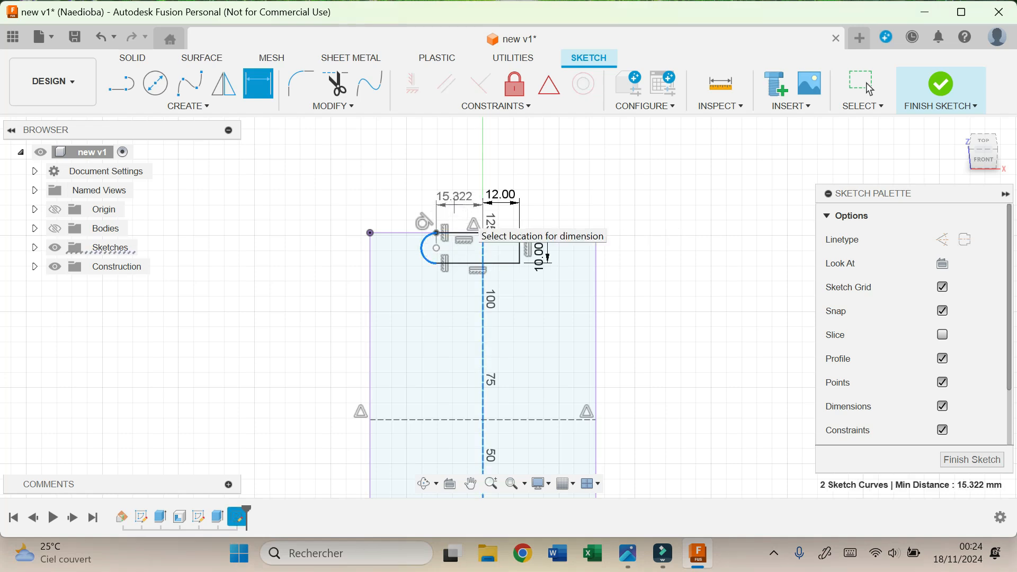
left_click(456, 201)
type("1")
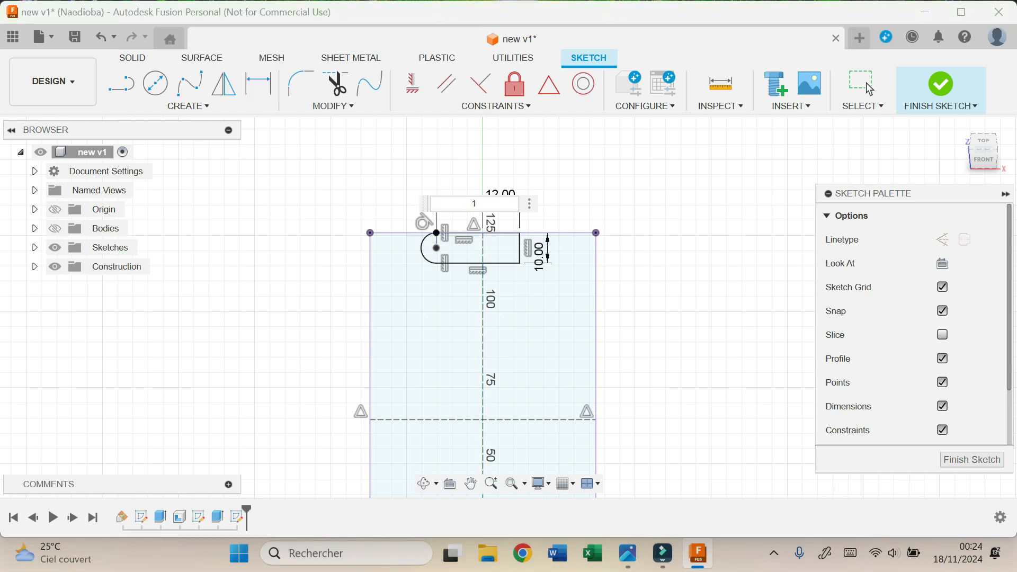
type("7")
key("Return")
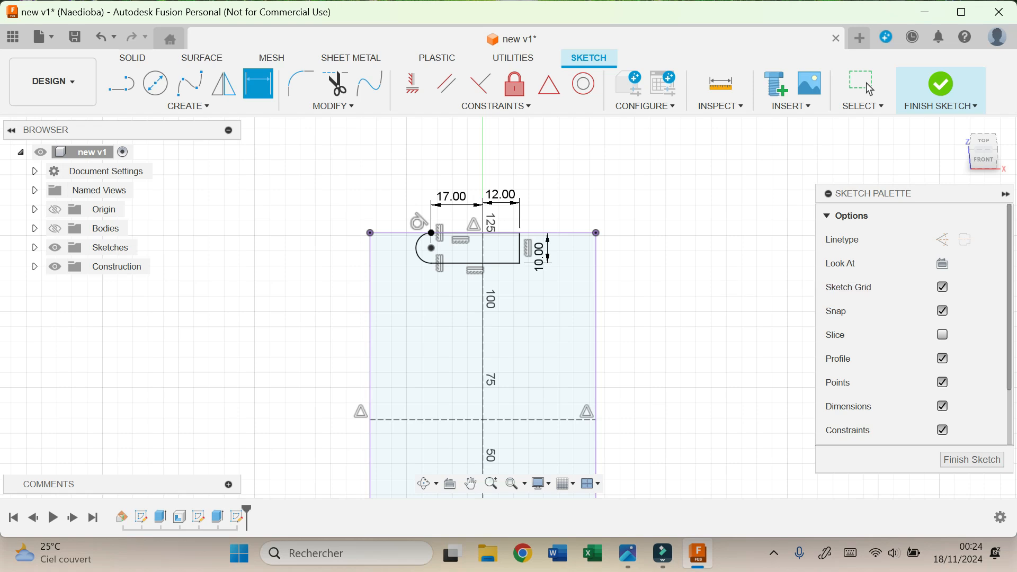
Draw a center-diameter circle near the projected outline's upper left corner, beside the rounded end of the profile
scroll(704, 255, "up", 1)
key("c")
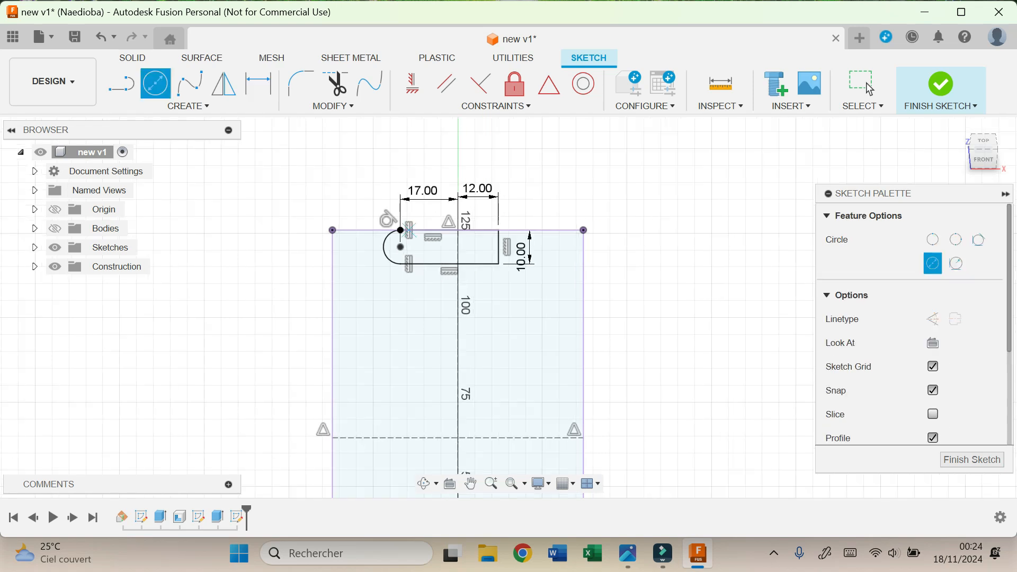
scroll(363, 256, "up", 1)
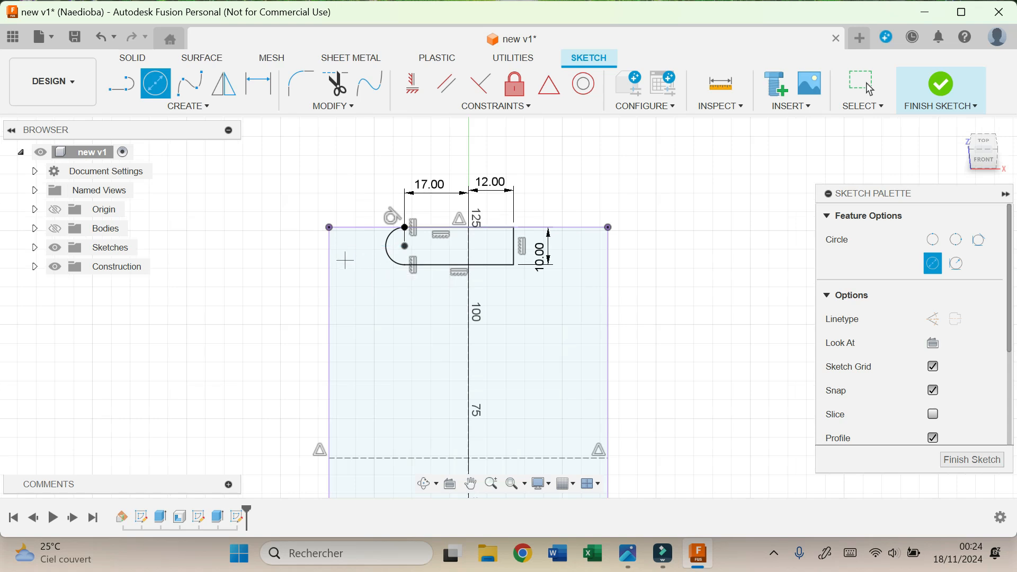
left_click(353, 258)
key("Return")
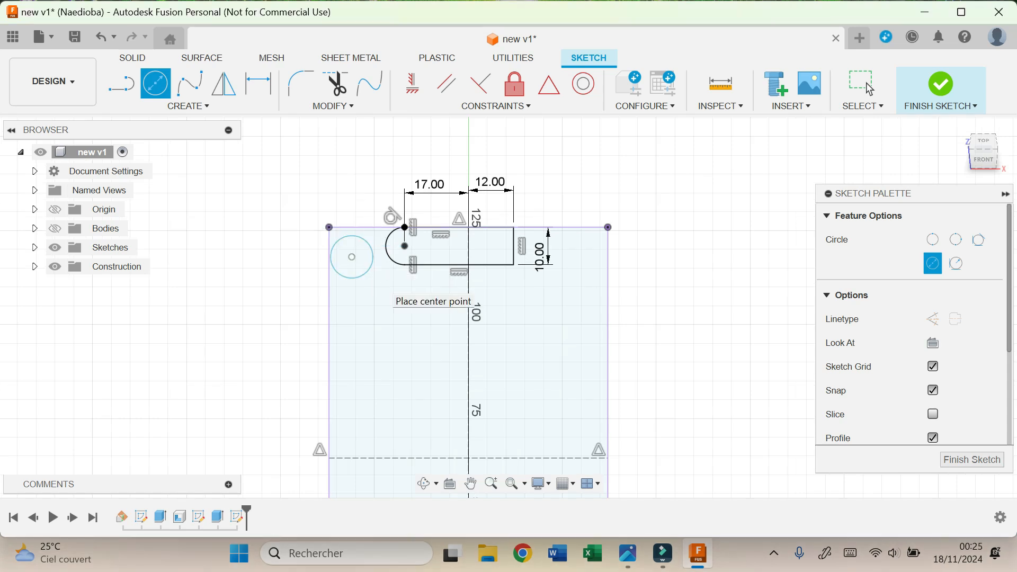
Dimension the diameter of the circle near the outline's upper left corner with the parameter L_screw (3.30 mm)
key("d")
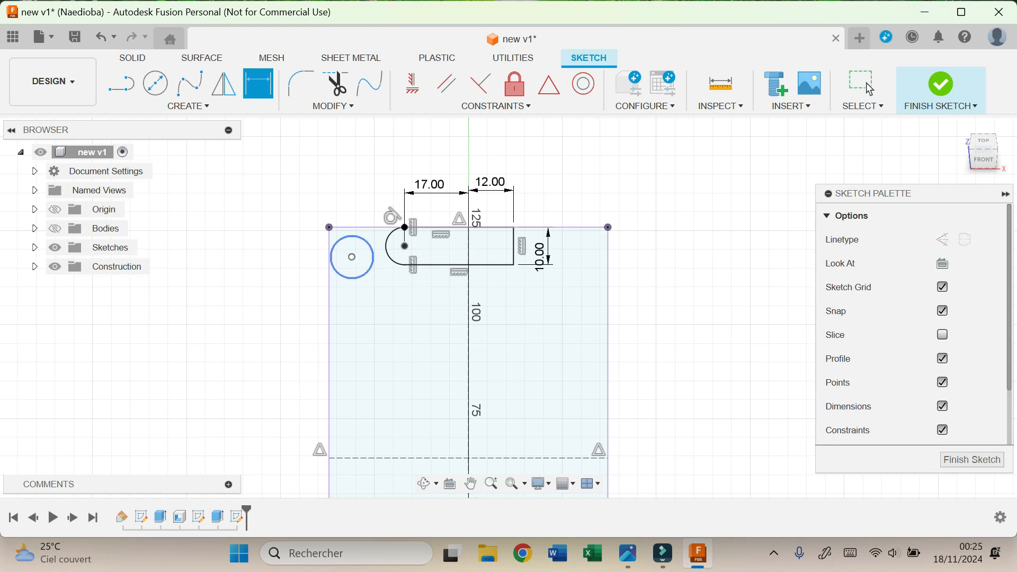
left_click(332, 254)
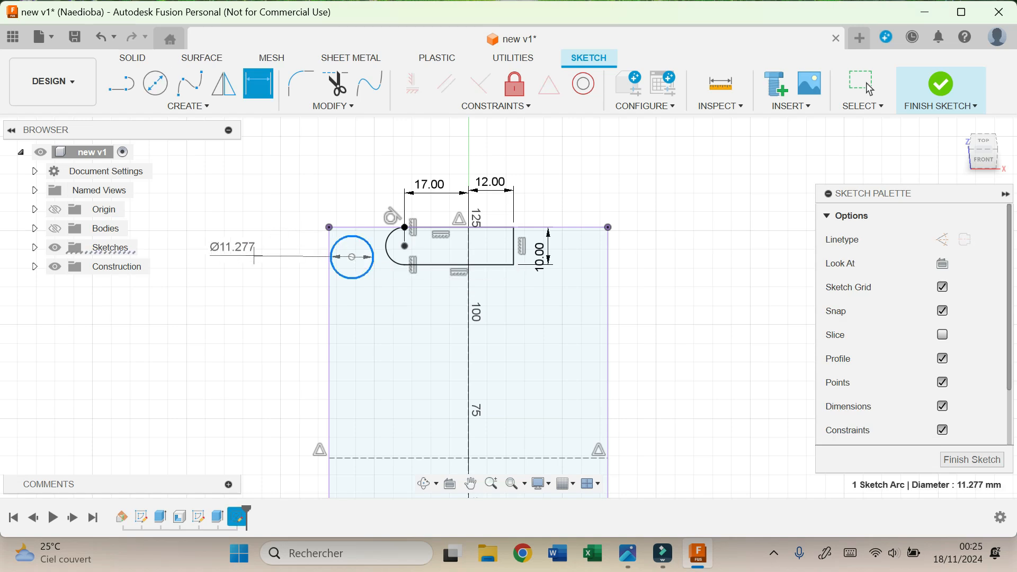
left_click(265, 255)
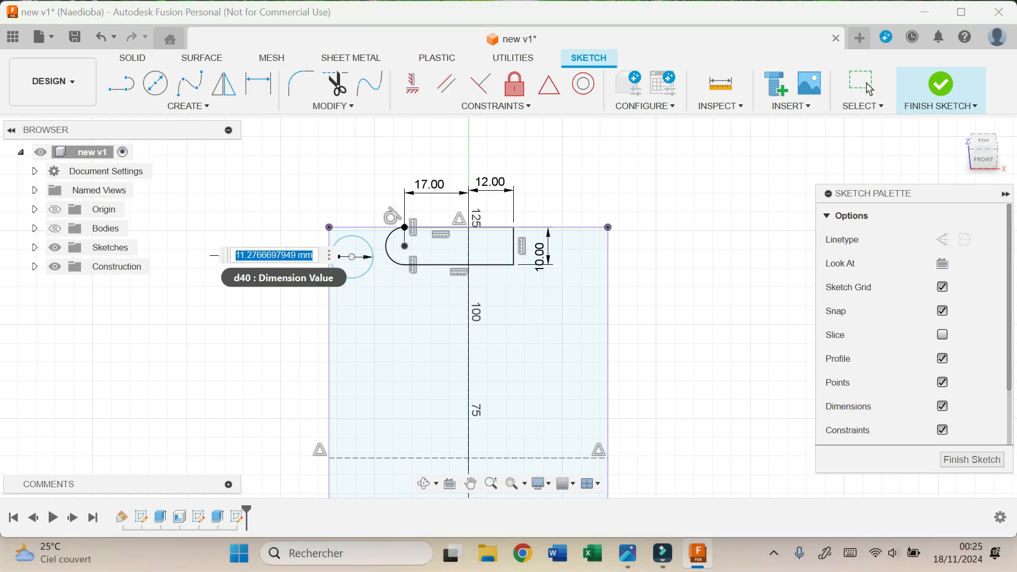
type("S")
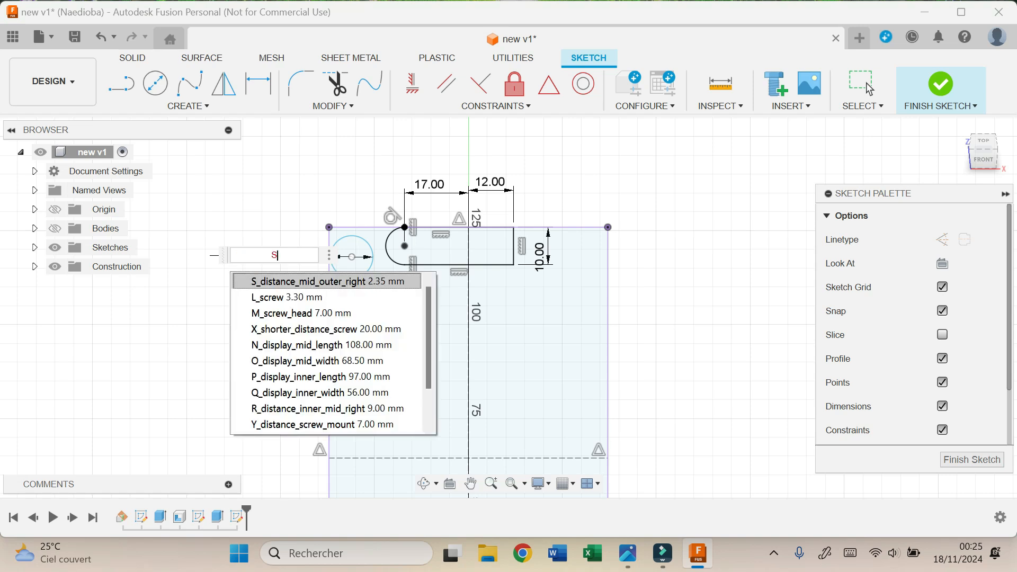
key("Down")
key("Return")
key("Return")
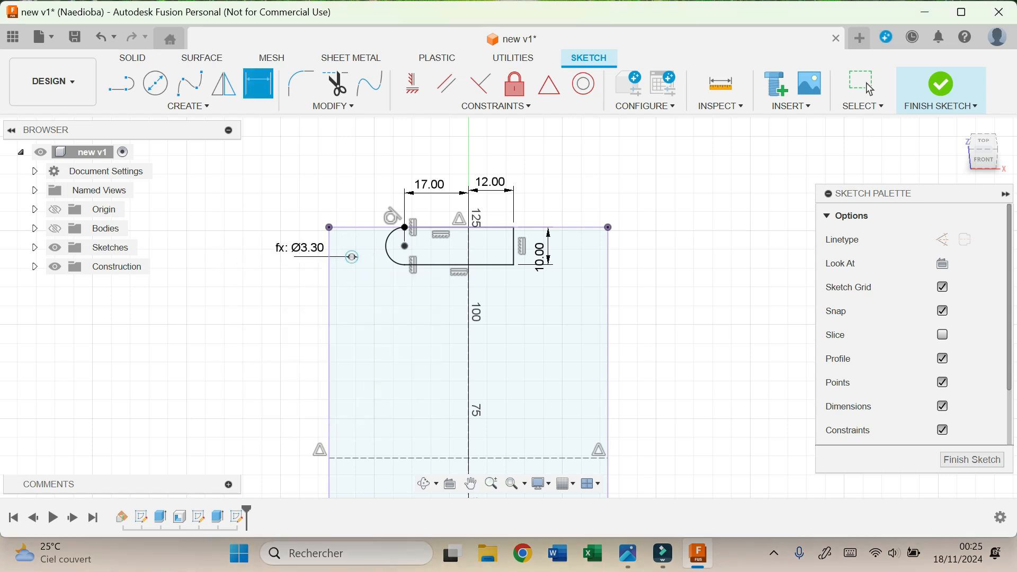
Set the distance from the screw circle's centre to the projected outline's left edge to 4.10 mm
scroll(352, 257, "up", 1)
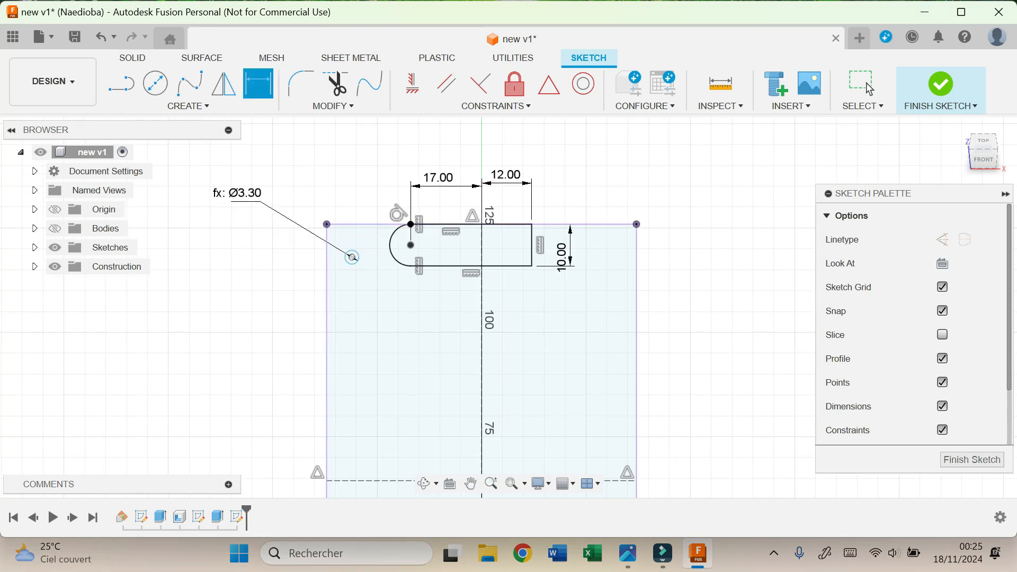
left_click(353, 257)
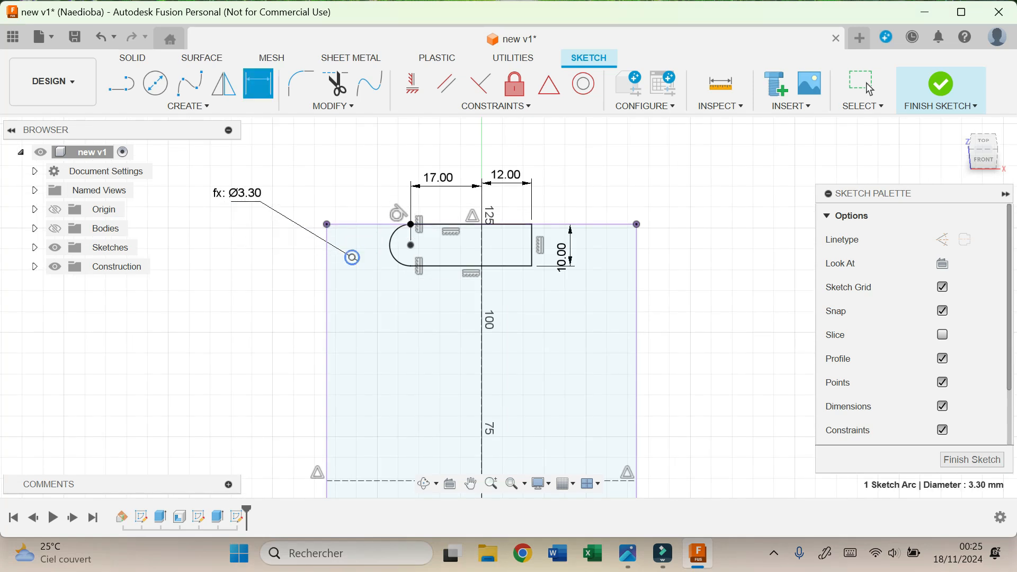
left_click(328, 273)
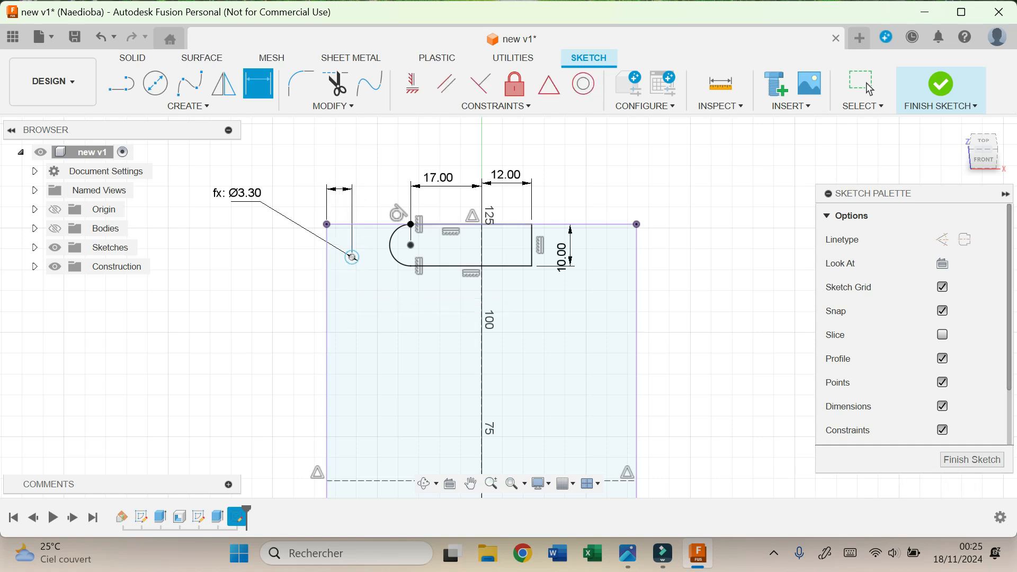
left_click(339, 183)
type("4")
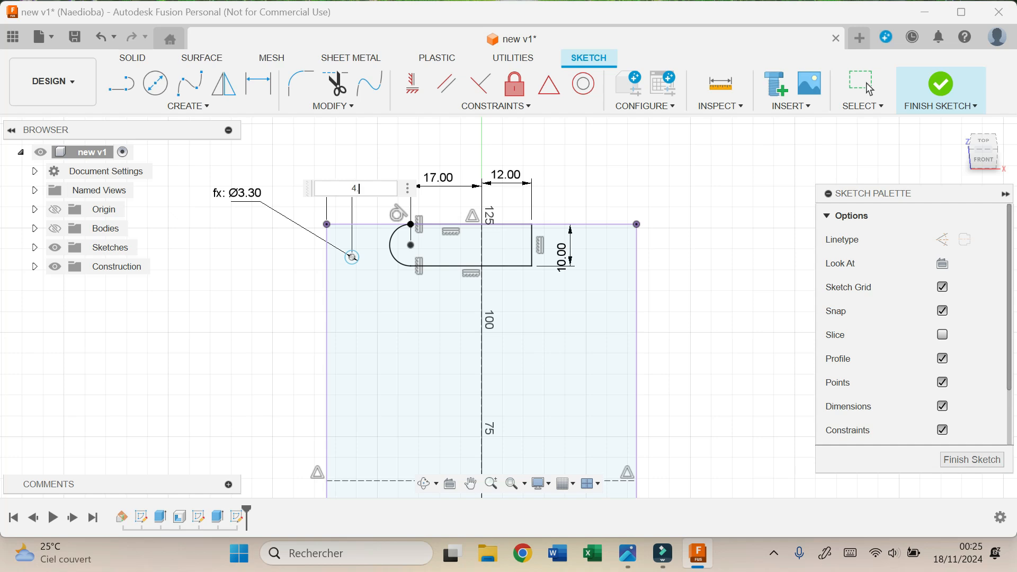
type(".10")
key("Return")
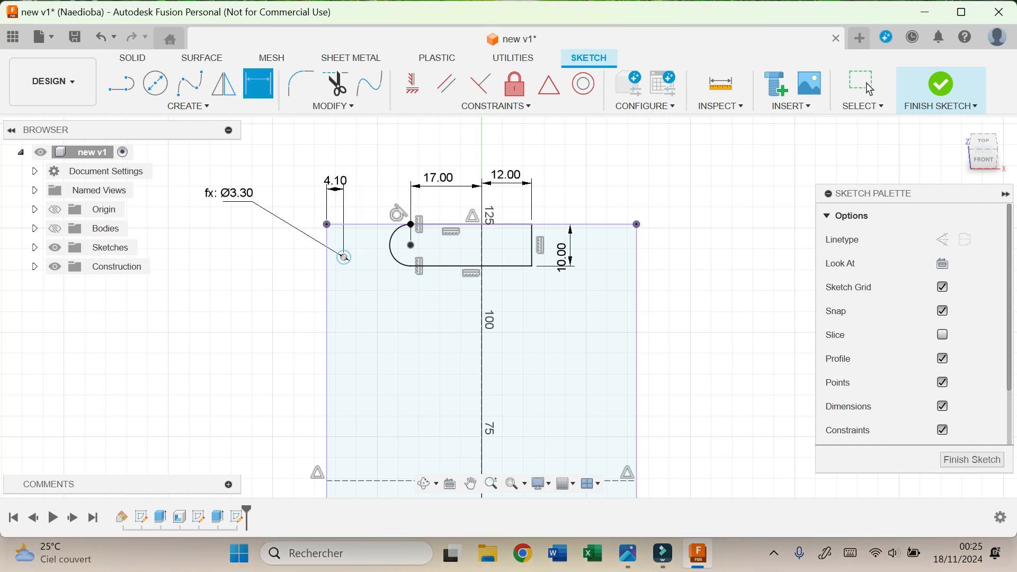
Set the distance from the screw circle's centre to the projected outline's upper edge to 4.05 mm
left_click(344, 257)
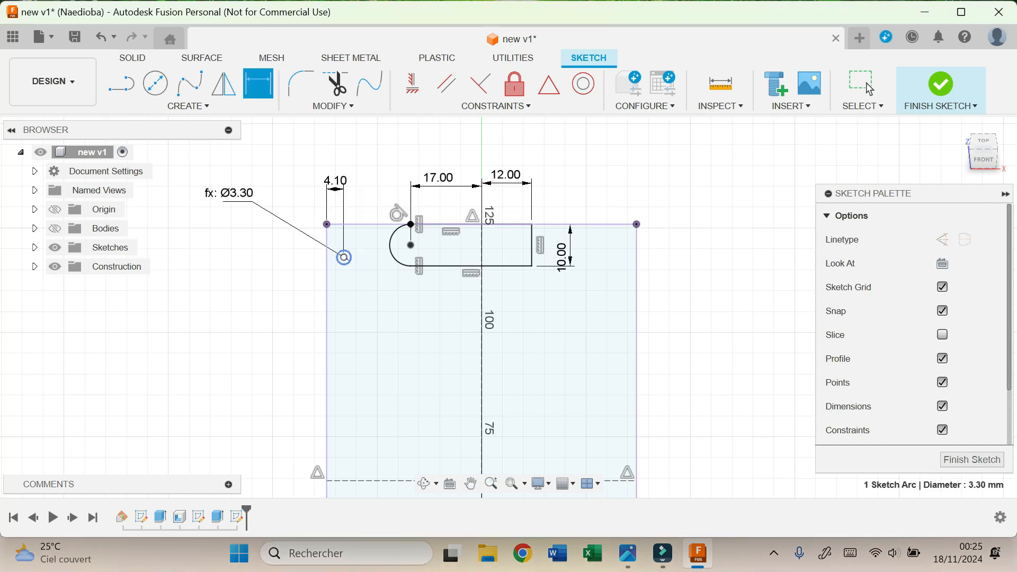
left_click(340, 225)
left_click(343, 257)
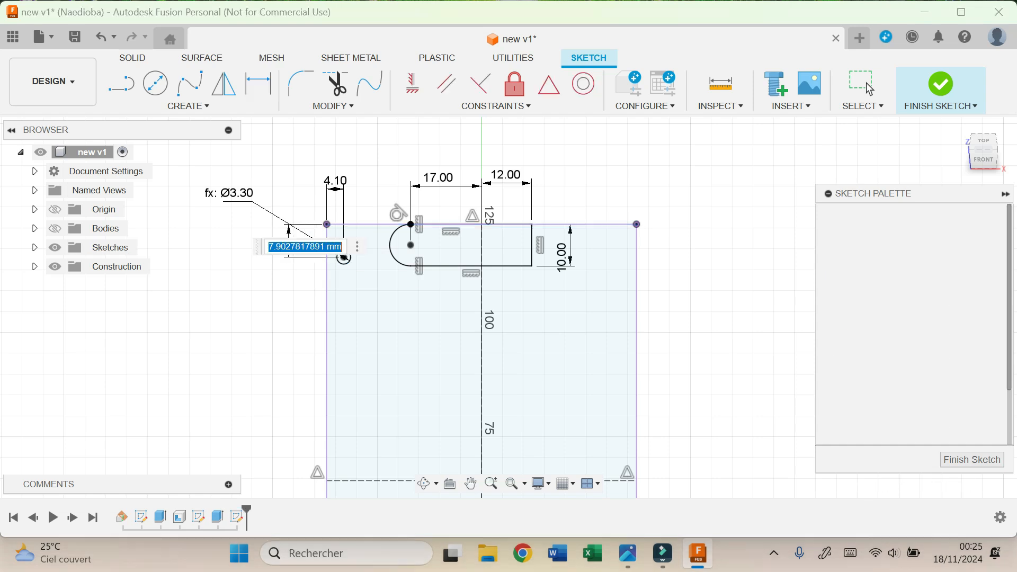
type("4.05")
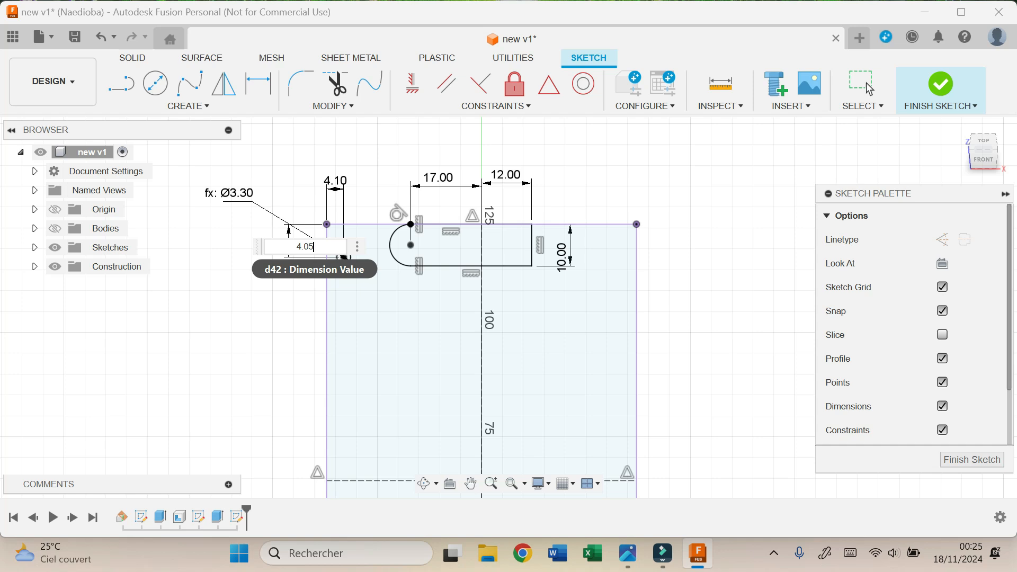
key("Return")
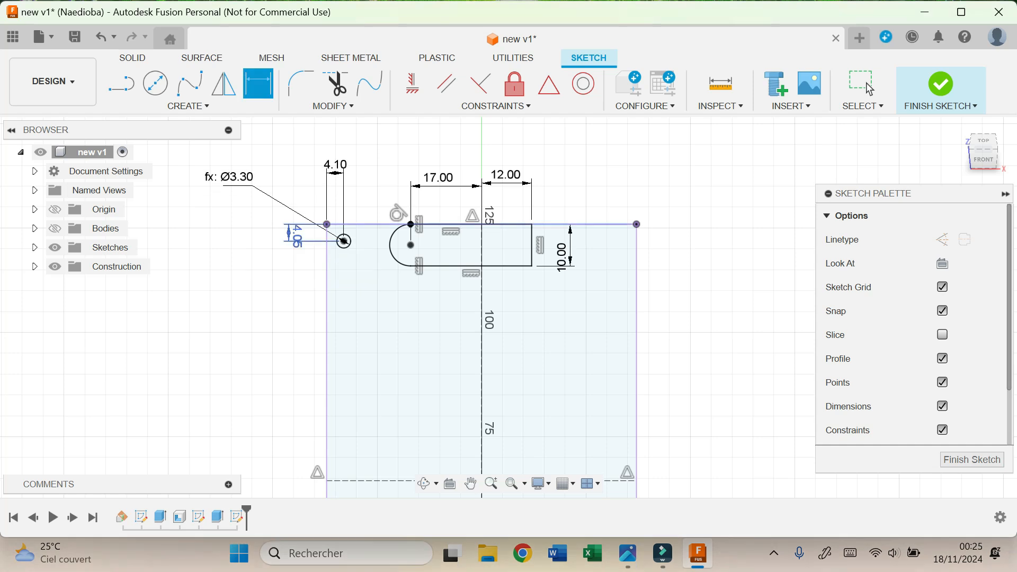
Draw a larger circle concentric with the screw circle and set the gap between the two circles to 5 mm
key("c")
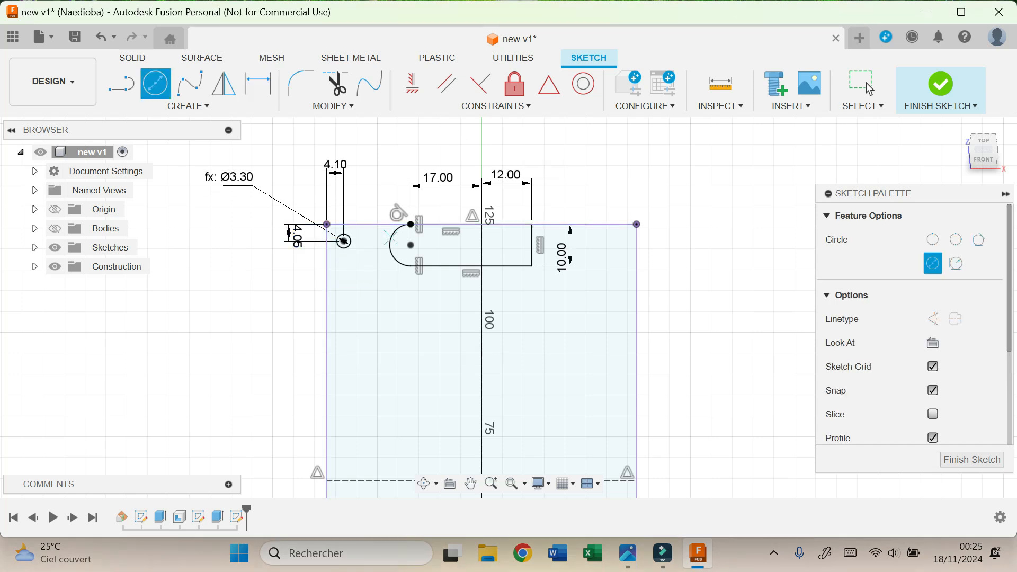
left_click(344, 241)
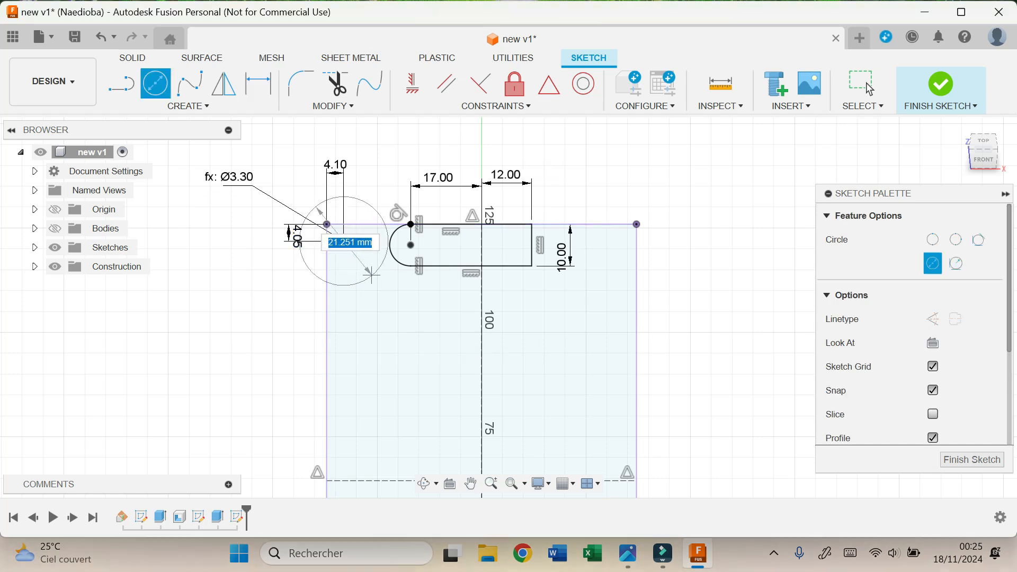
key("d")
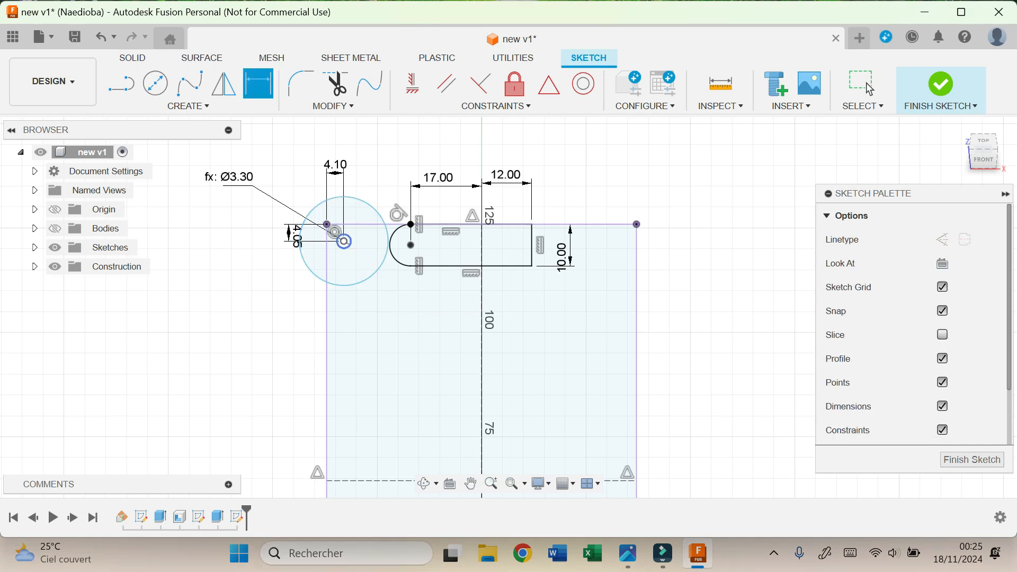
left_click(350, 245)
left_click(370, 276)
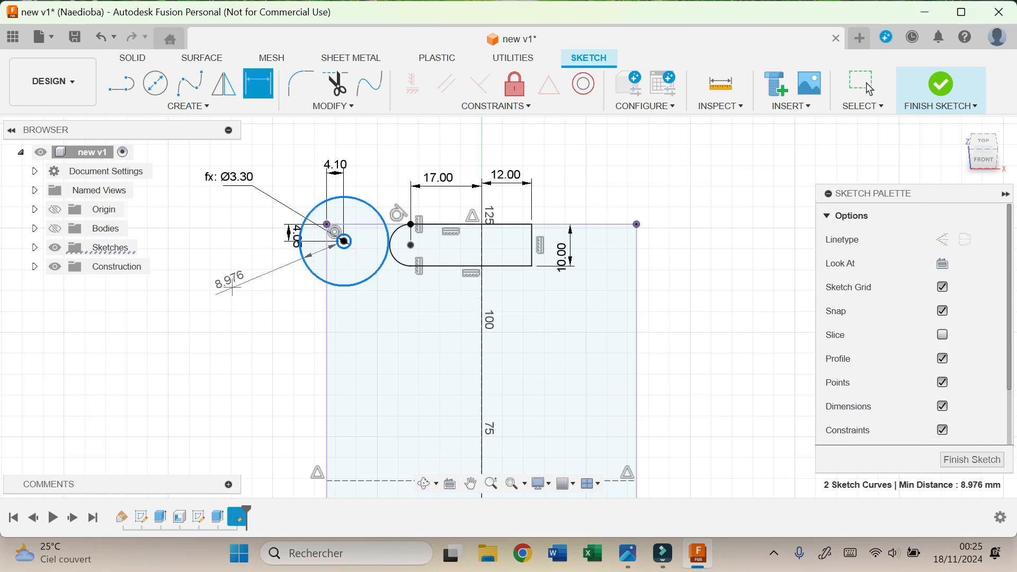
left_click(232, 289)
type("5")
key("Return")
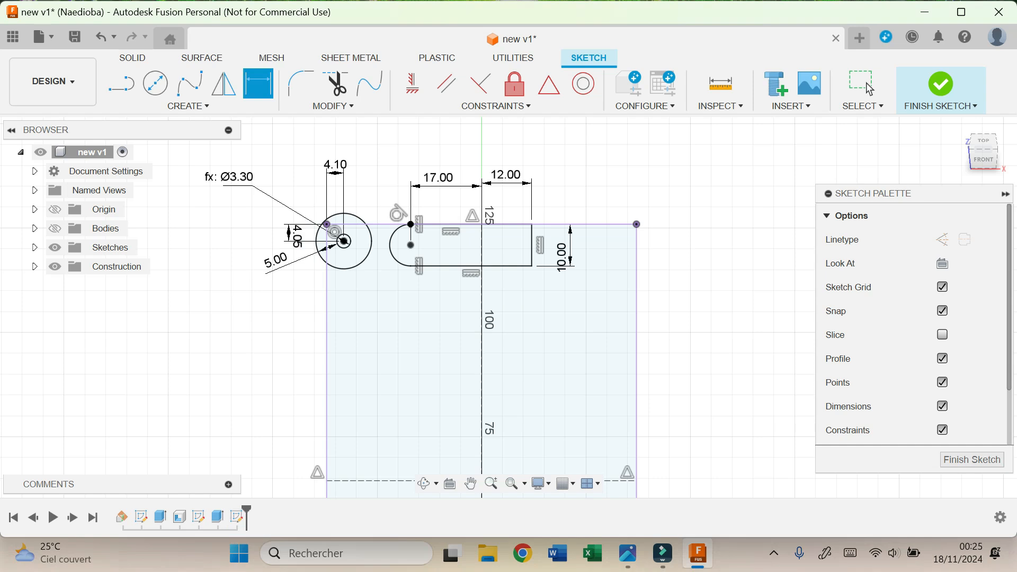
Draw a short vertical line down from the outline's upper edge, between the large circle and the rounded profile
scroll(397, 170, "up", 1)
key("l")
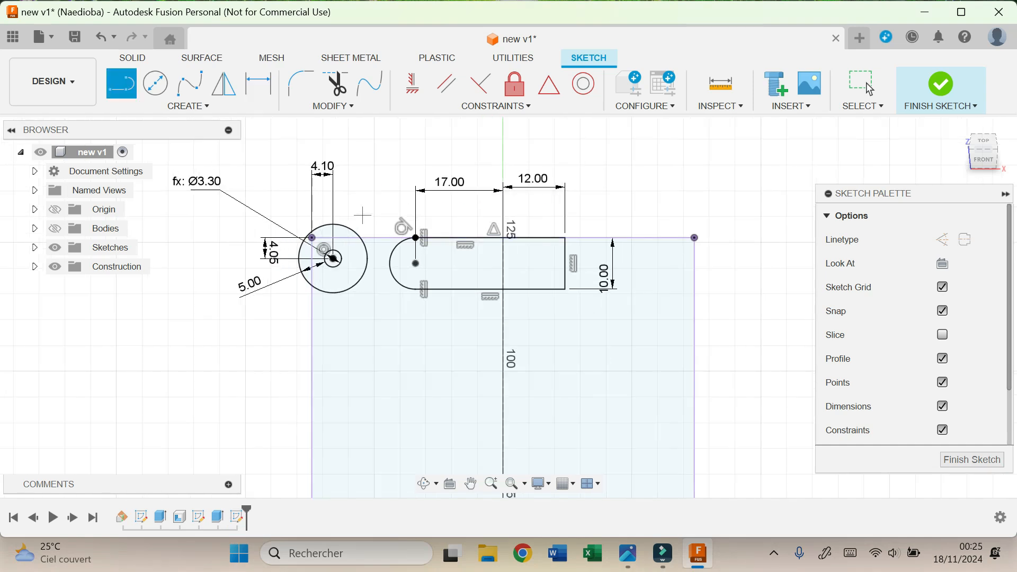
scroll(373, 224, "up", 1)
left_click(371, 240)
left_click(371, 274)
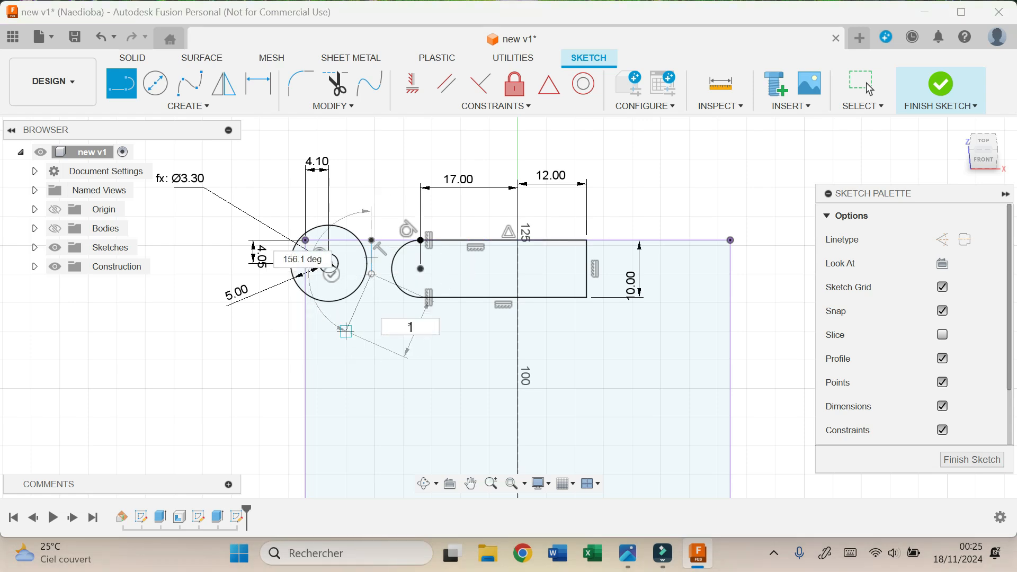
key("Escape")
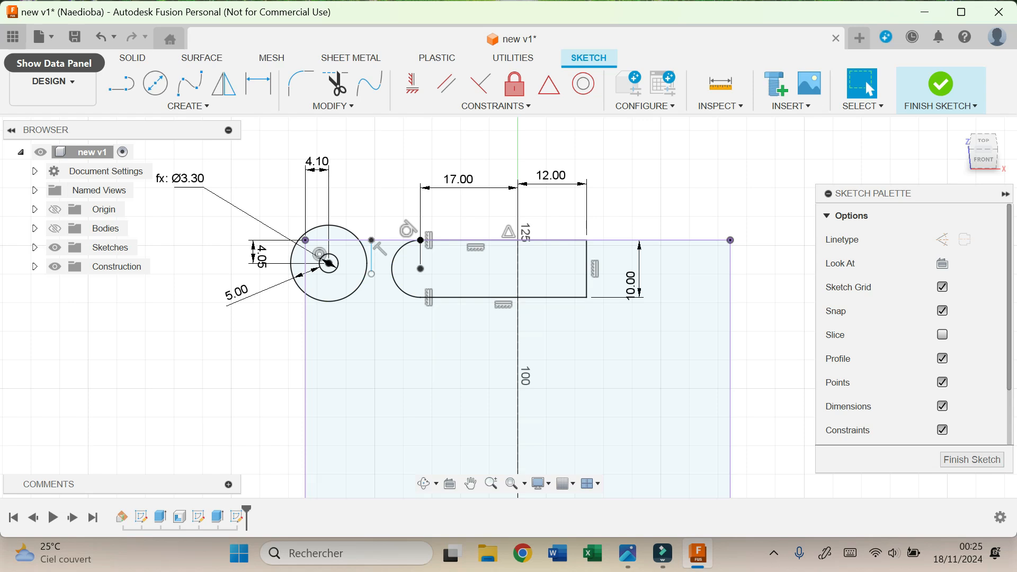
Draw a short horizontal line inward from the outline's left edge, just below the large circle
key("h")
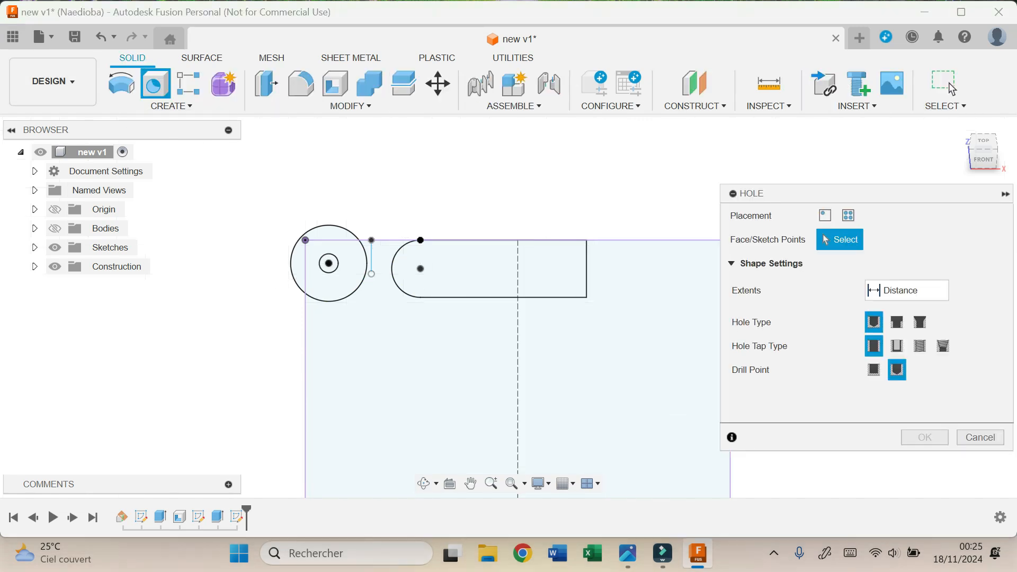
left_click(980, 438)
key("l")
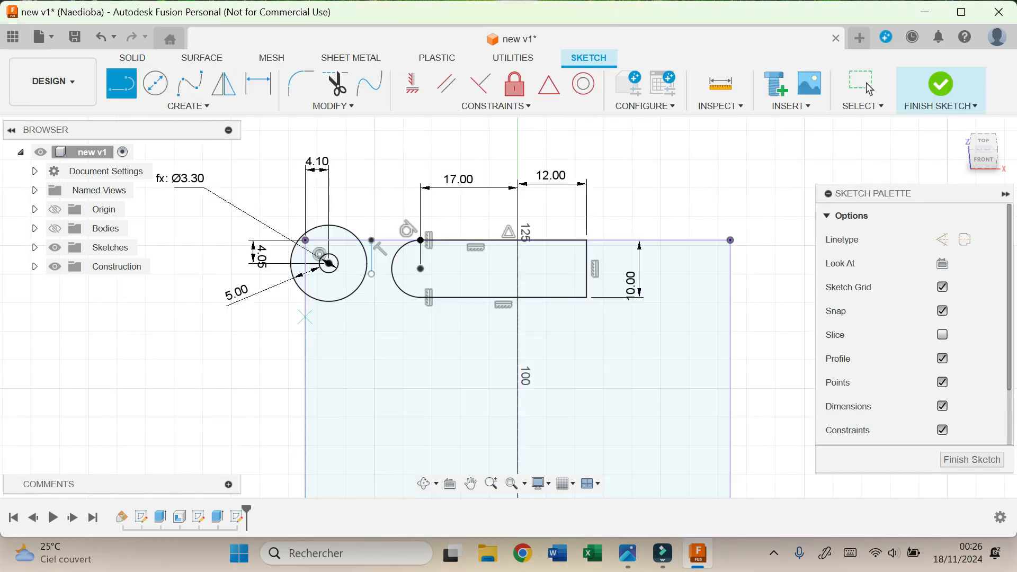
left_click(305, 315)
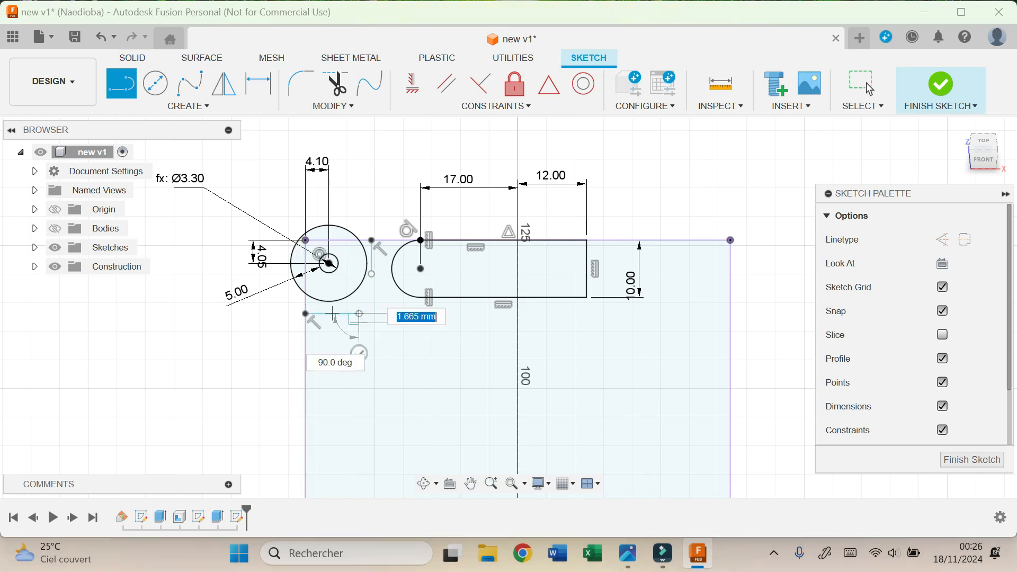
Make the short vertical and horizontal lines tangent to the large circle around the screw hole
left_click(496, 106)
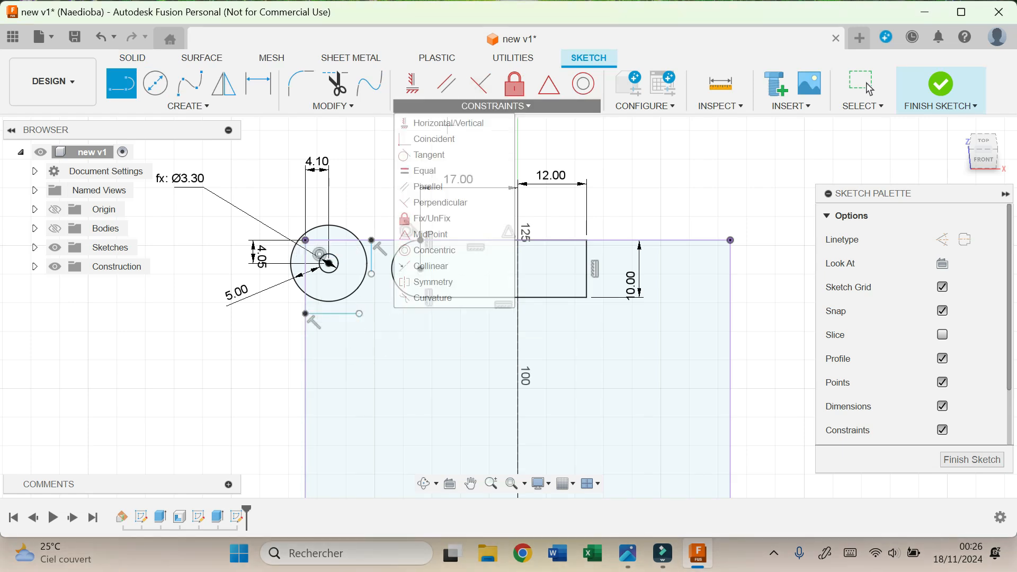
left_click(429, 155)
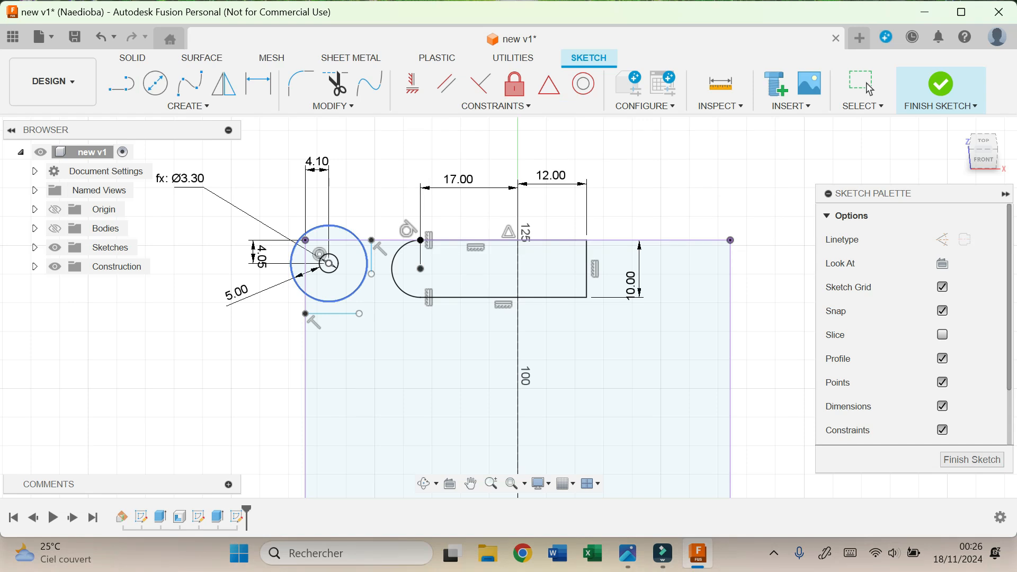
left_click(371, 260)
left_click(359, 288)
left_click(339, 314)
left_click(342, 299)
Trim the large circle's pieces between each tangent point and the outline's edges, and the vertical line's overhanging end
scroll(358, 332, "up", 3)
key("t")
left_click(294, 282)
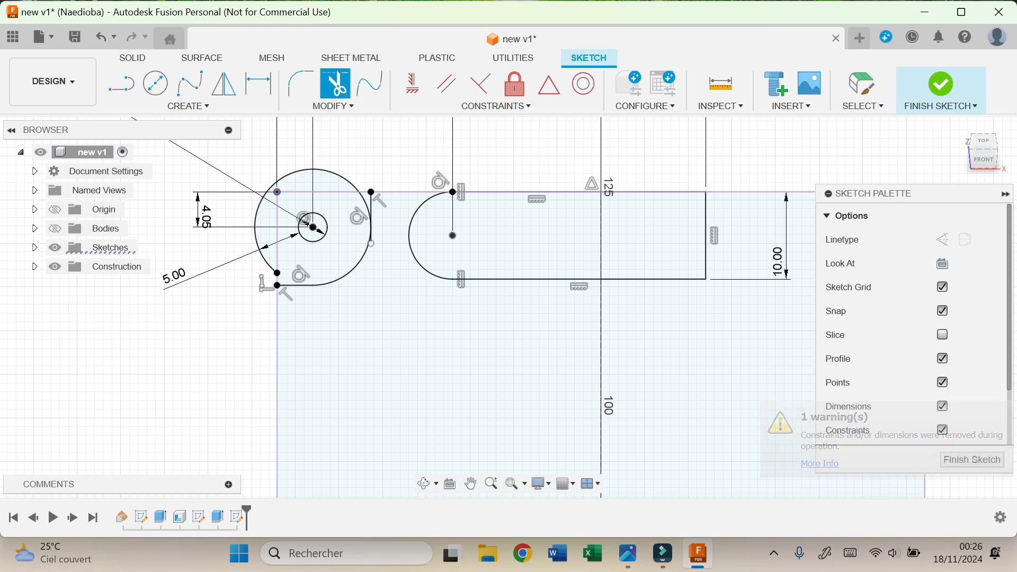
left_click(367, 206)
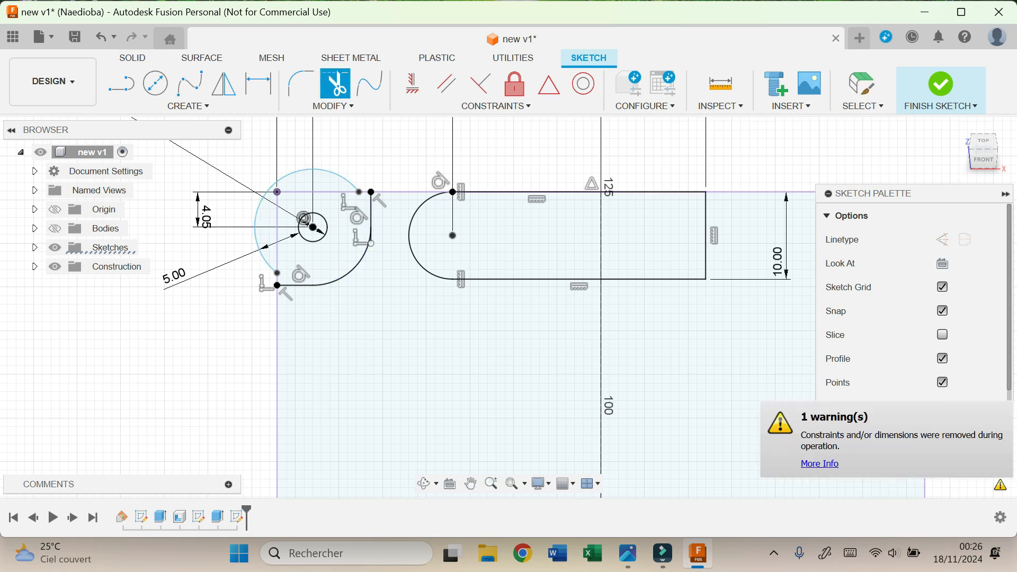
scroll(375, 251, "up", 3)
left_click(367, 222)
Delete the remaining large arc that extends outside the projected outline's upper left corner
scroll(391, 261, "down", 3)
left_click(863, 85)
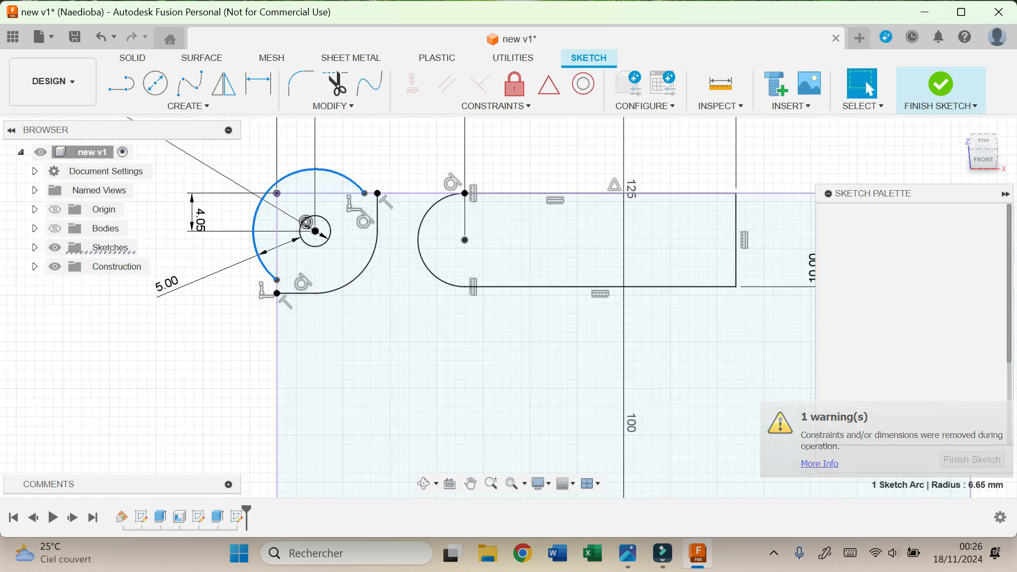
scroll(395, 320, "down", 3)
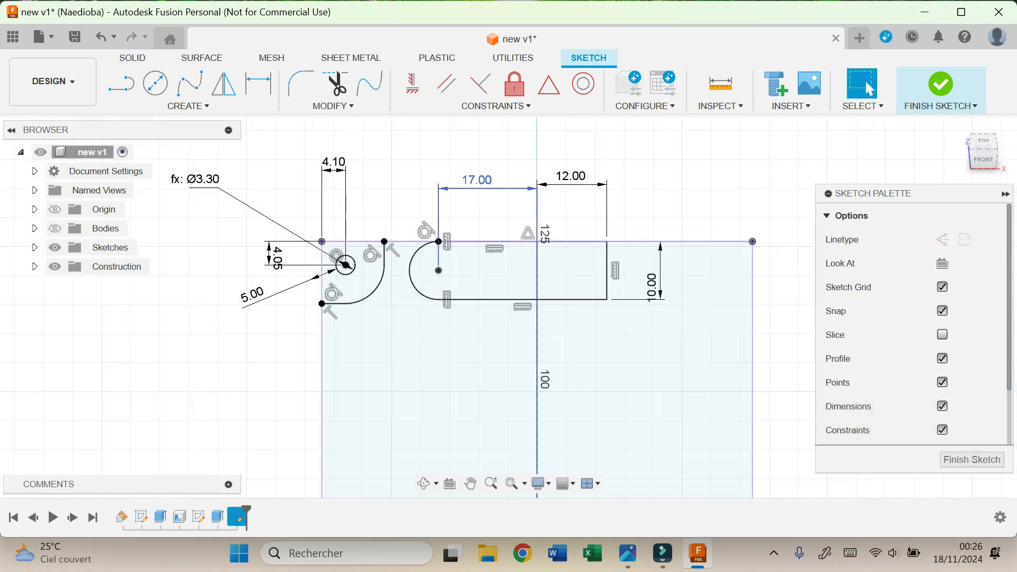
Mirror the screw hole and its rounded corner tab curves across the vertical centerline
scroll(445, 201, "down", 2)
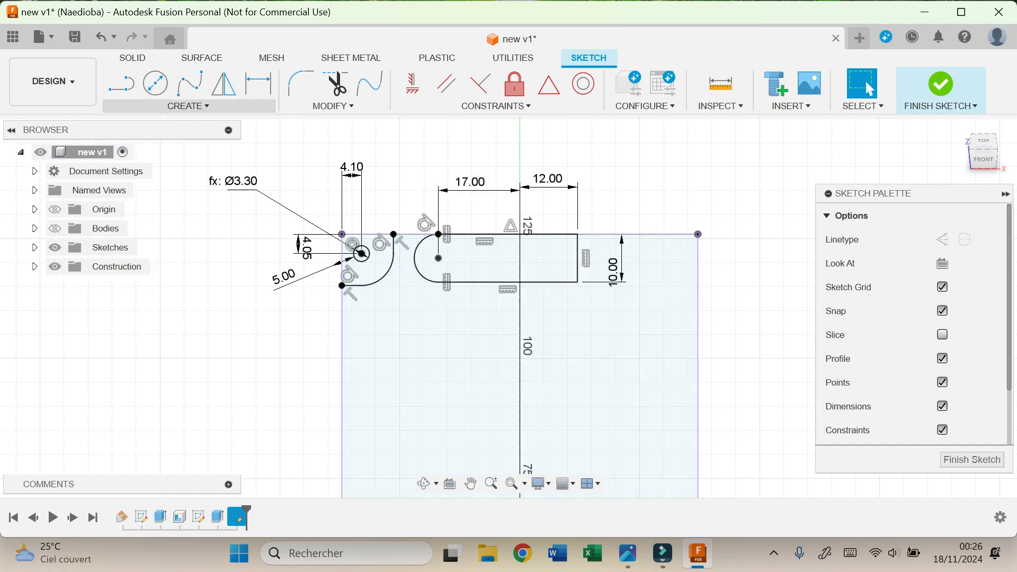
left_click(223, 84)
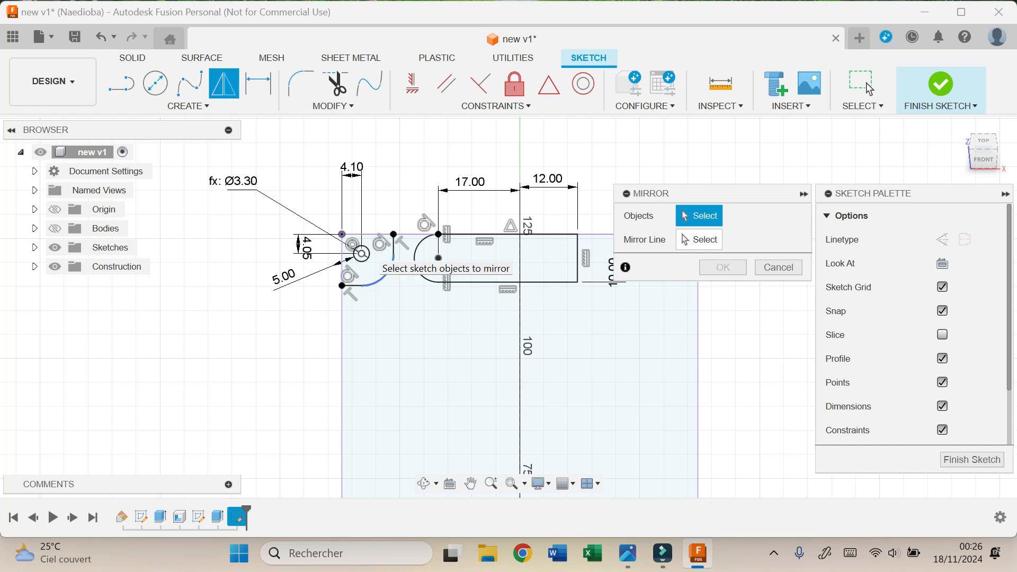
scroll(362, 254, "up", 1)
left_click(362, 254)
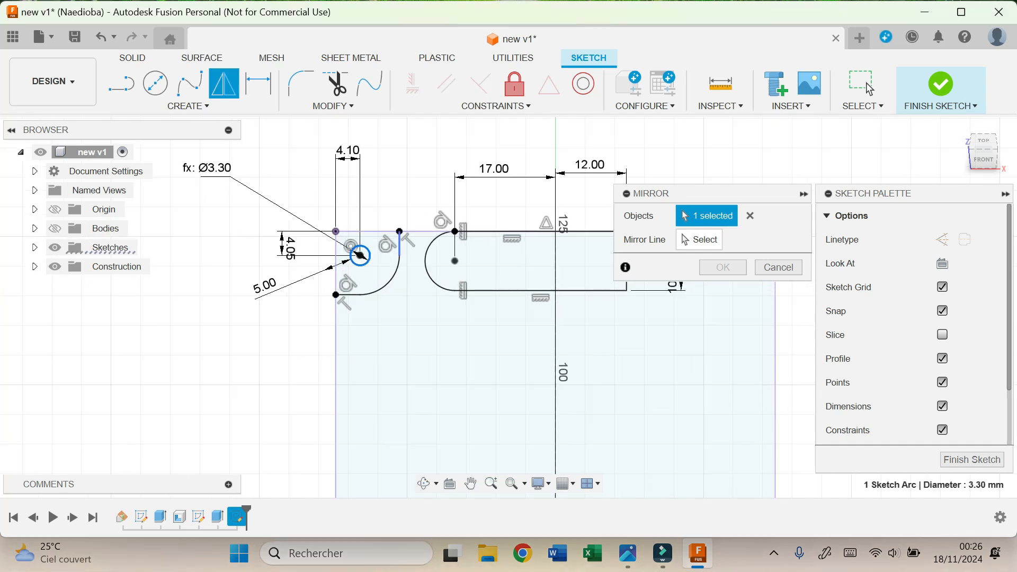
double_click(400, 246)
left_click(699, 239)
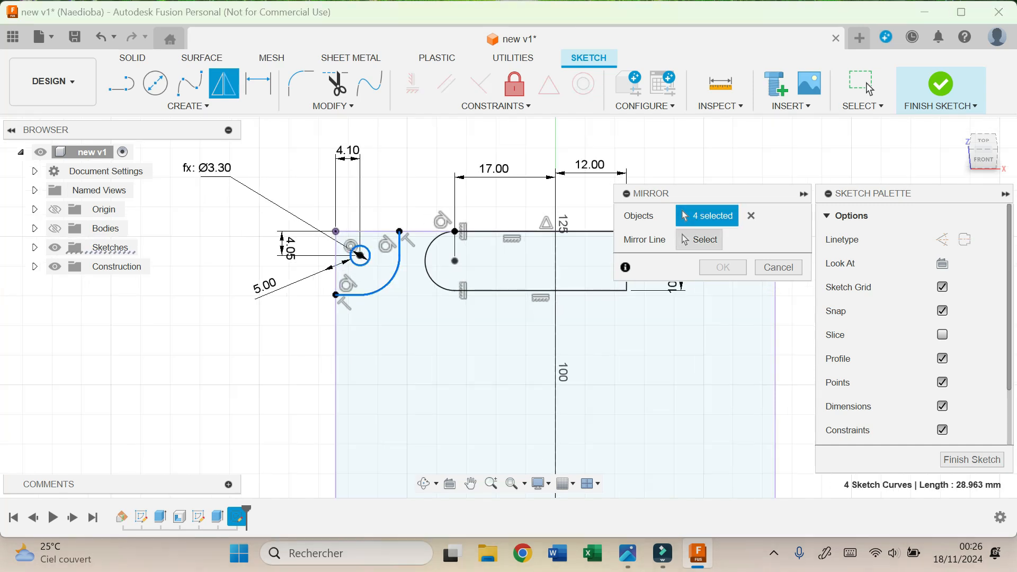
left_click(555, 424)
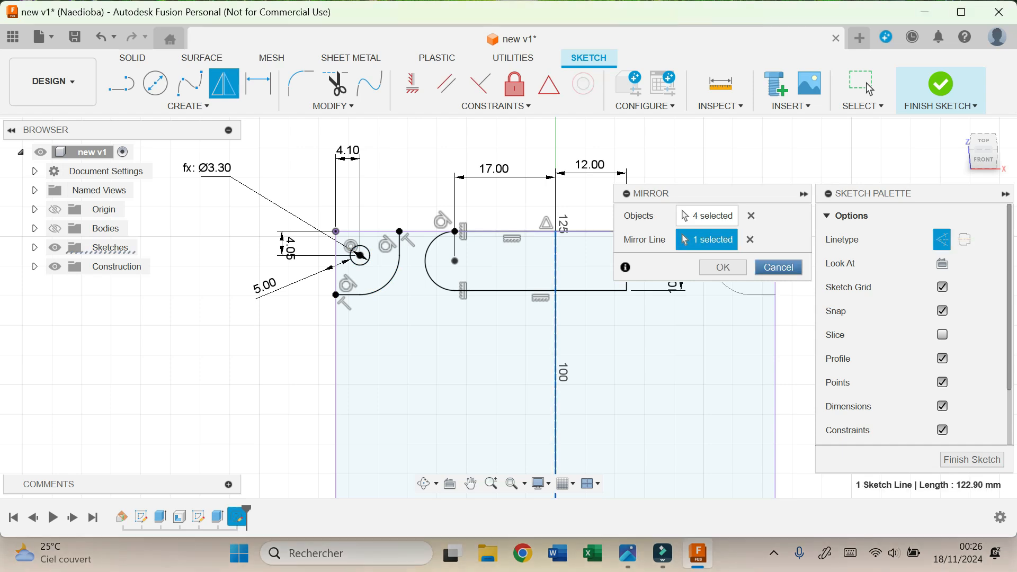
key("Return")
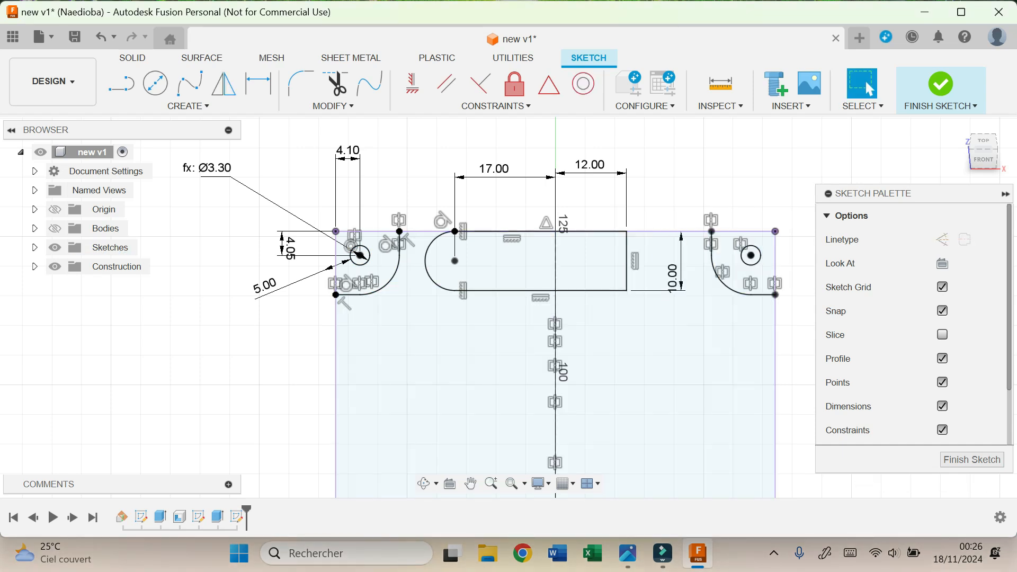
Mirror both upper screw holes and their corner tab curves across the horizontal construction line to the lower corners
key("Return")
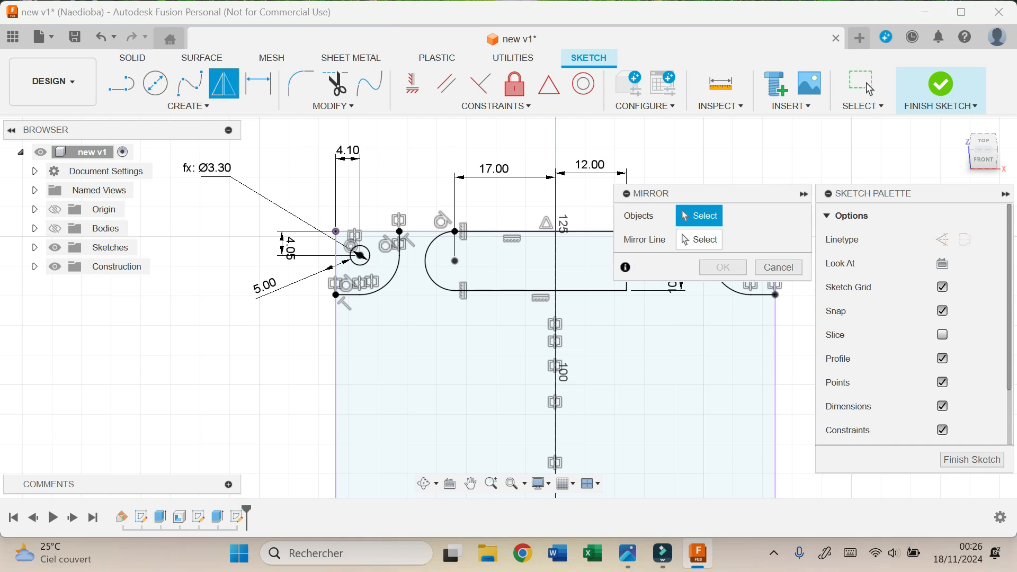
left_click(360, 256)
left_click(360, 256)
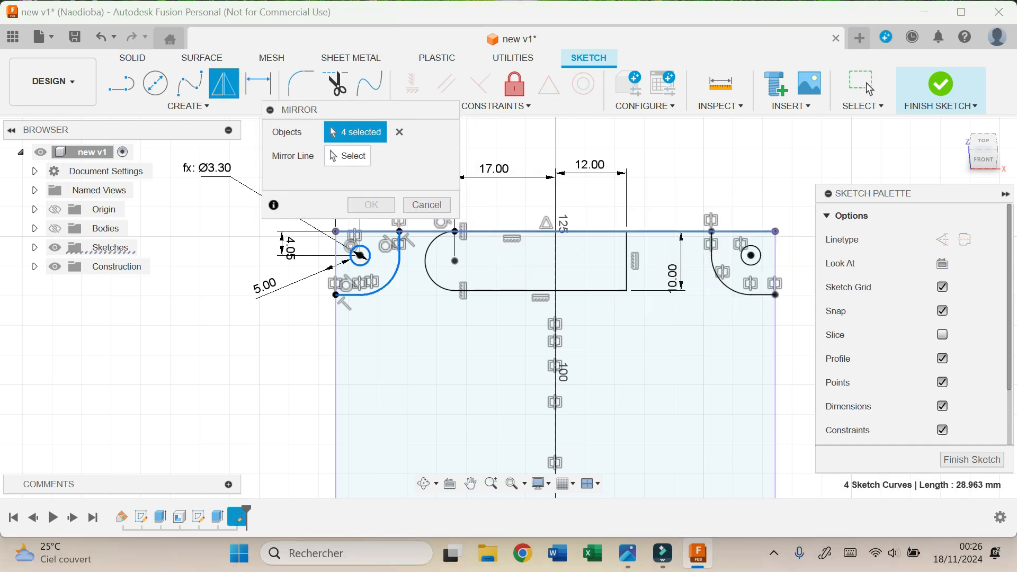
left_click(755, 264)
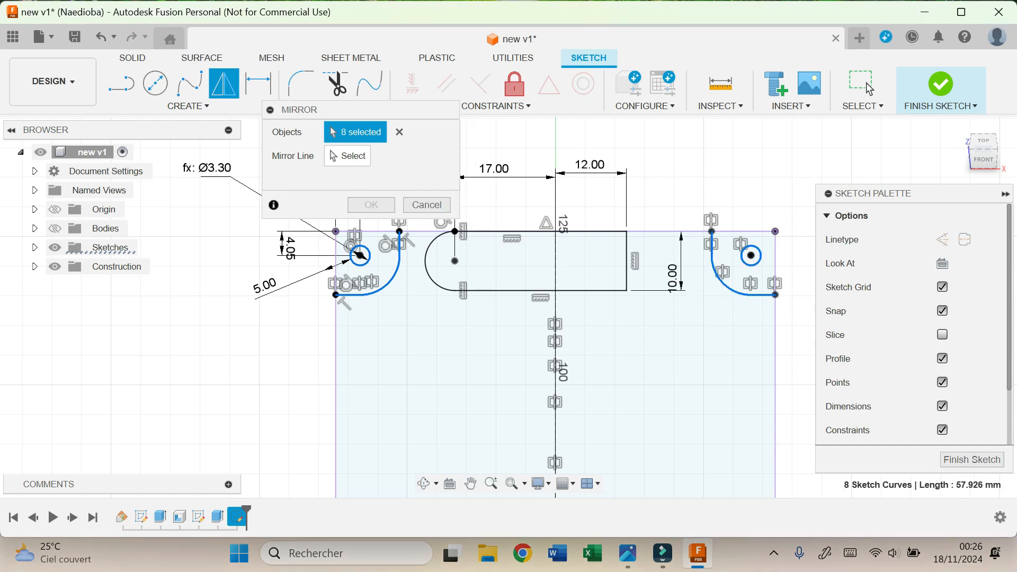
left_click(347, 155)
left_click(470, 484)
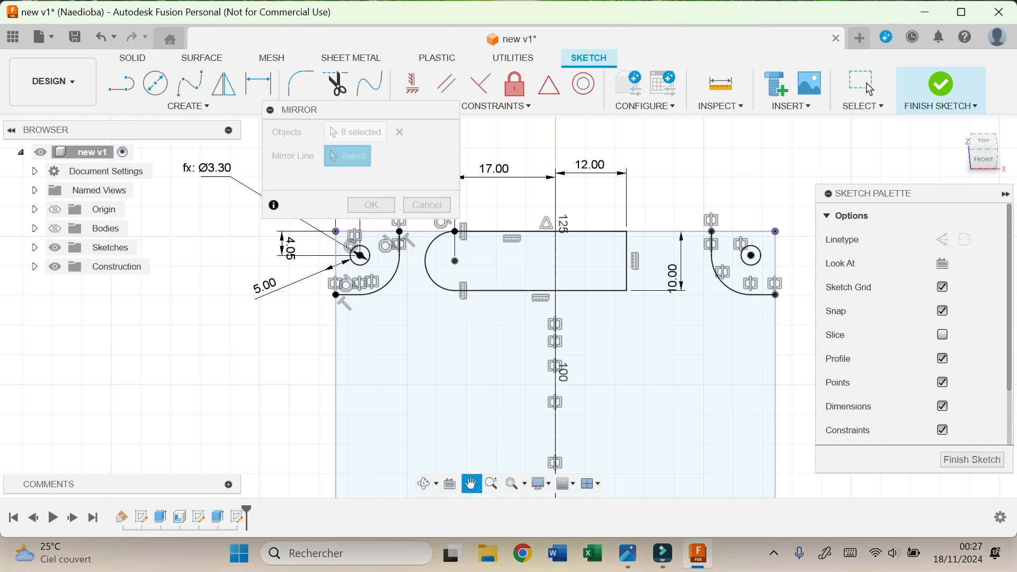
middle_click_drag(610, 423, 583, 145)
key("Escape")
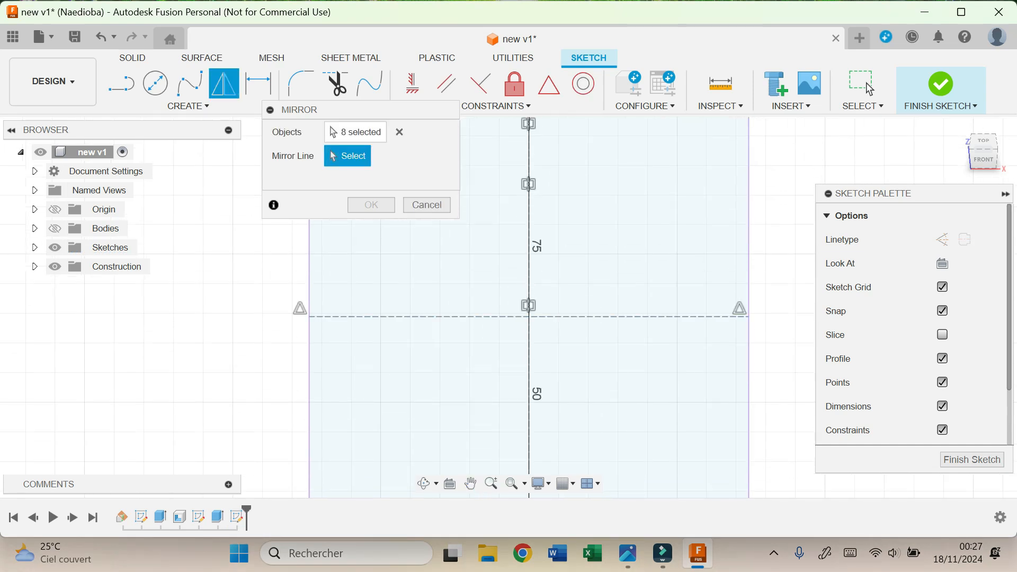
left_click(424, 317)
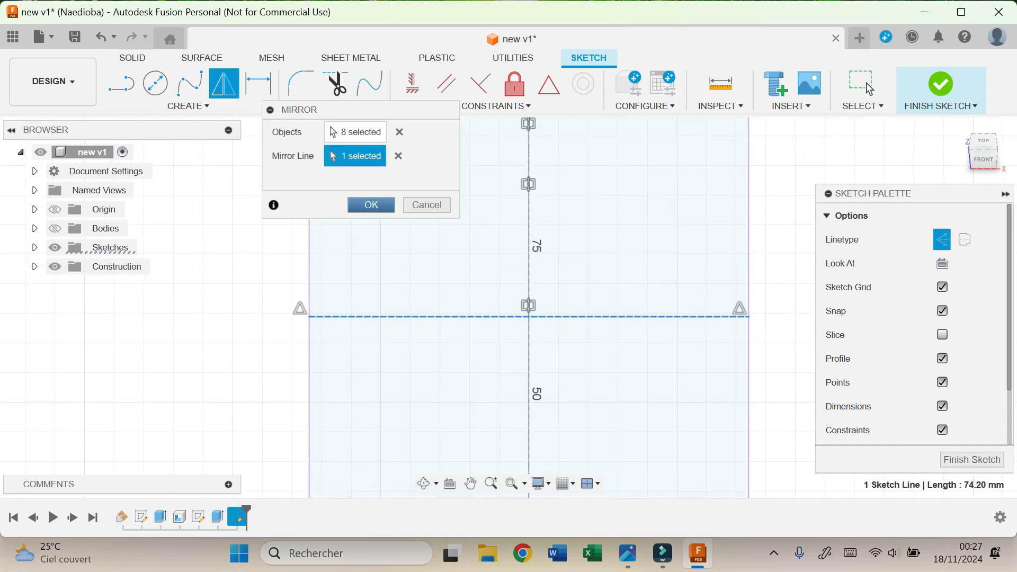
left_click(371, 205)
scroll(487, 312, "down", 5)
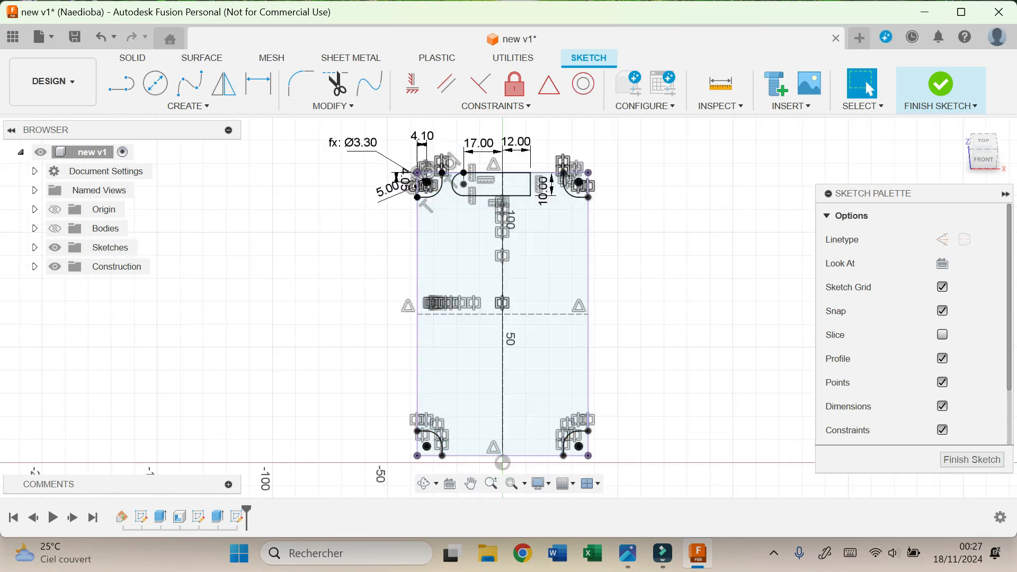
Finish the sketch and make the box body visible again
left_click(941, 85)
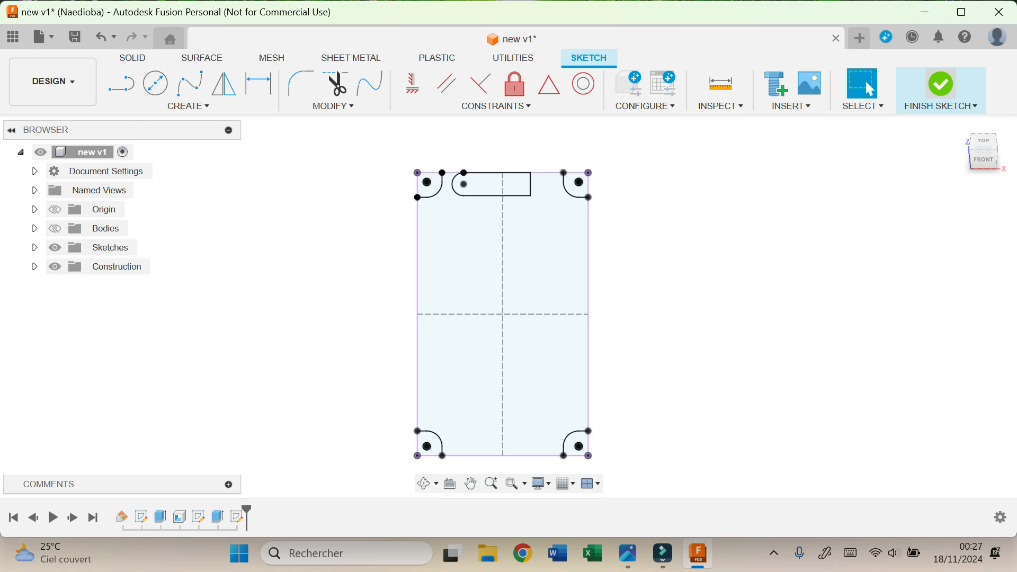
left_click(55, 228)
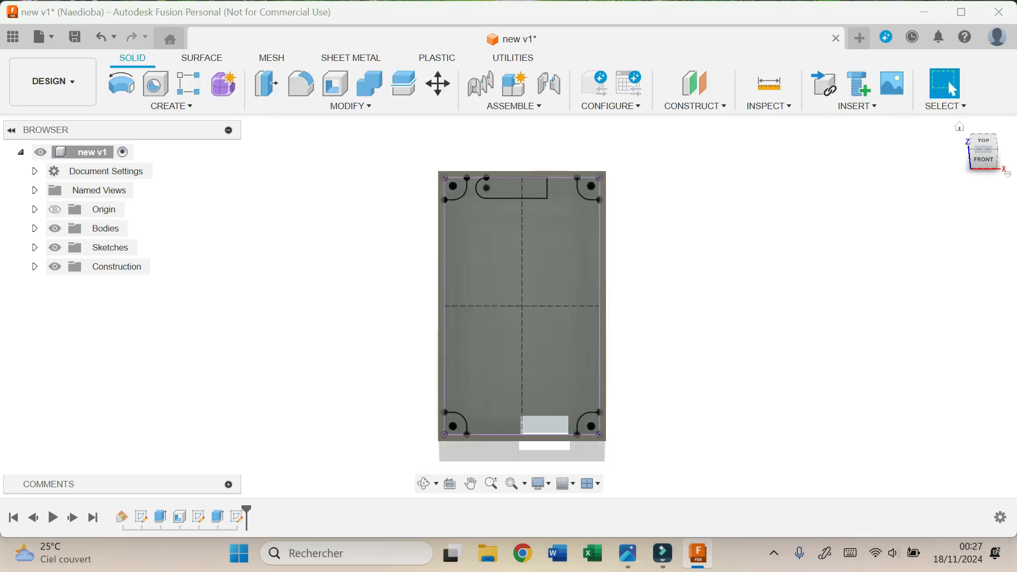
scroll(761, 256, "down", 1)
scroll(761, 256, "up", 4)
middle_click_drag(522, 318, 507, 303, "shift")
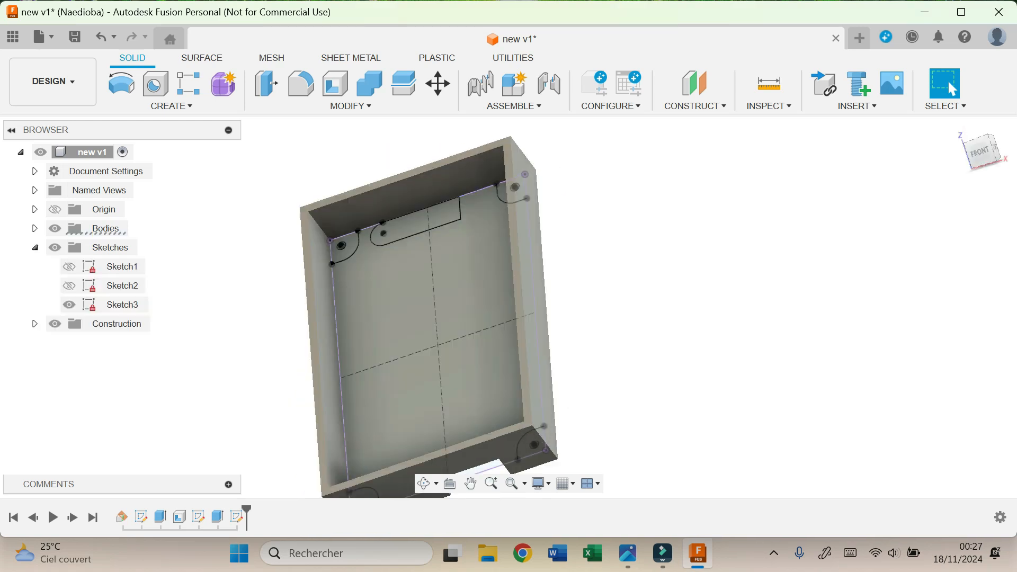
Extrude the rounded slot and the four screw-hole circles as a cut with a distance of -3 mm through the box floor
key("e")
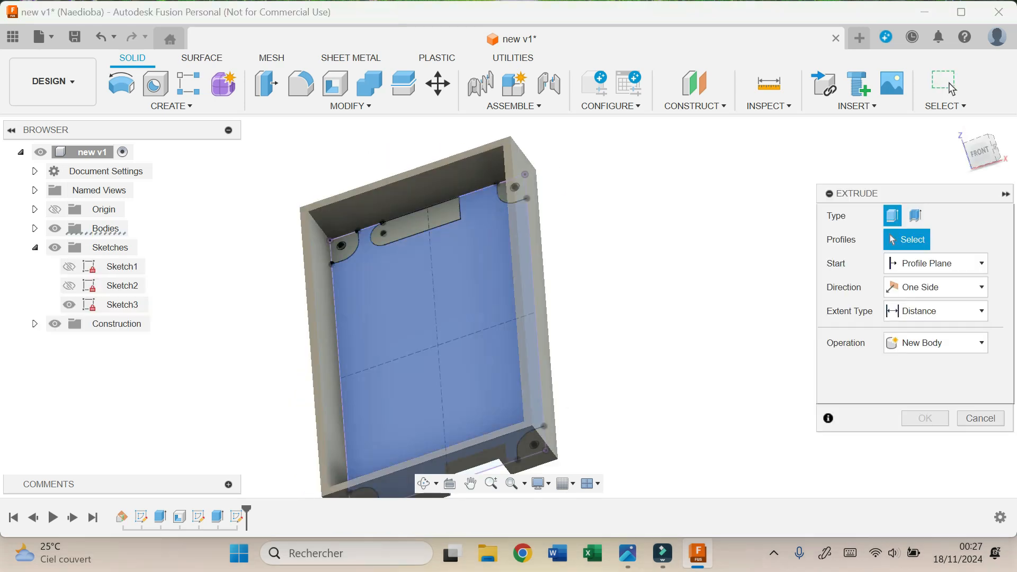
scroll(379, 234, "up", 3)
left_click(420, 212)
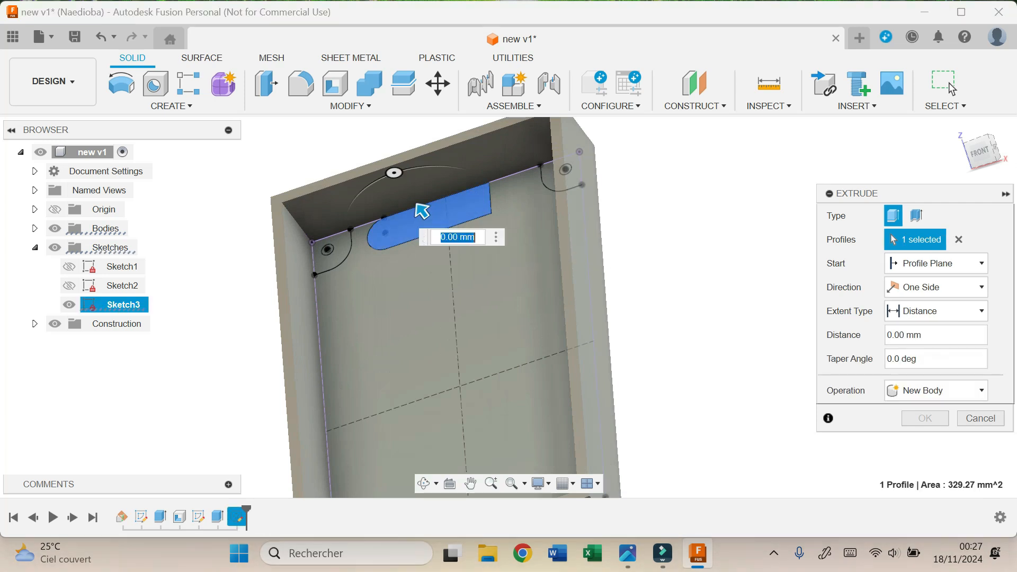
scroll(431, 201, "up", 2)
left_click(305, 253)
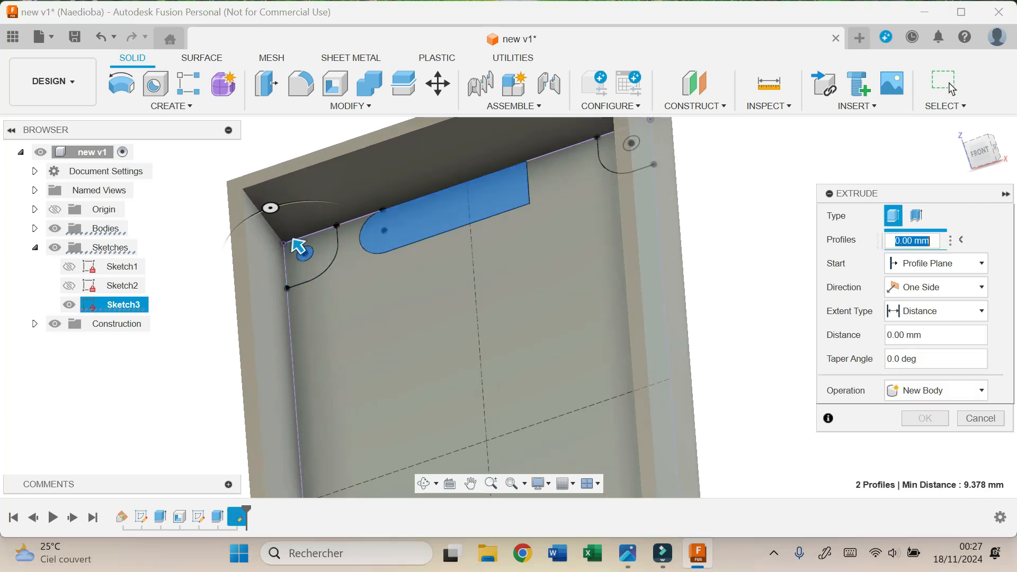
left_click_drag(966, 153, 983, 152)
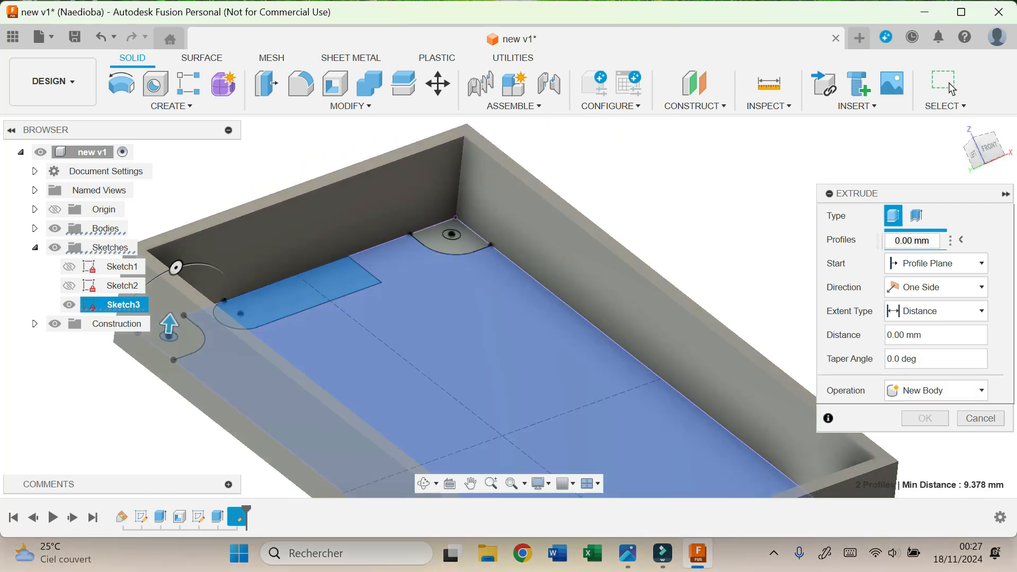
left_click(452, 234)
left_click_drag(981, 154, 977, 206)
left_click(495, 381)
left_click(635, 173)
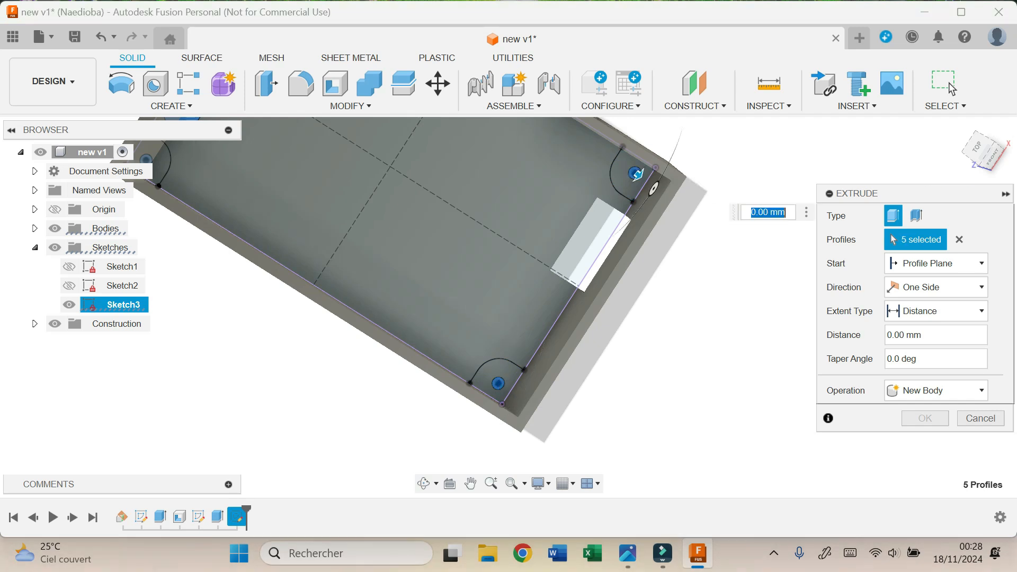
left_click_drag(982, 152, 1010, 146)
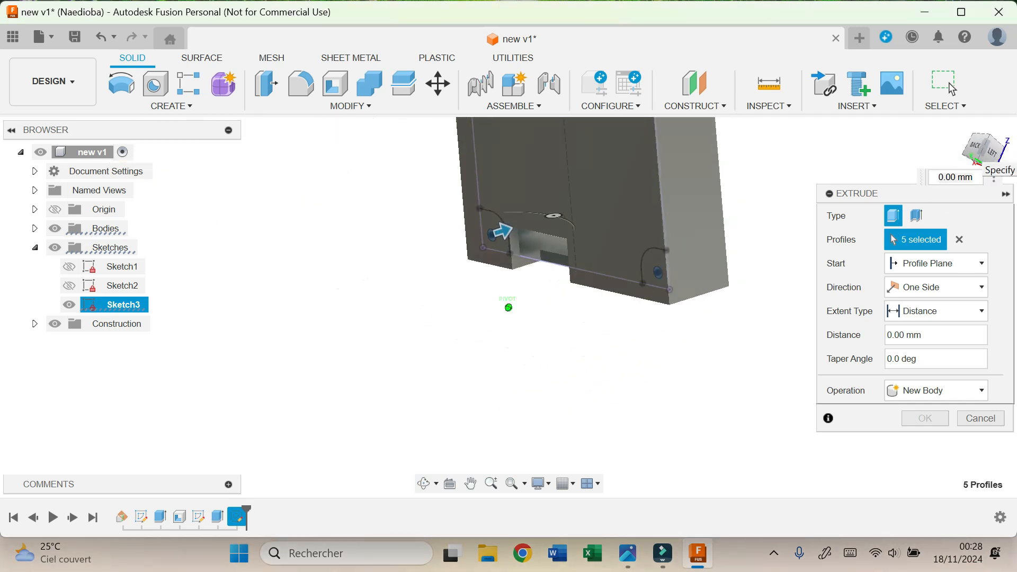
left_click_drag(502, 232, 476, 241)
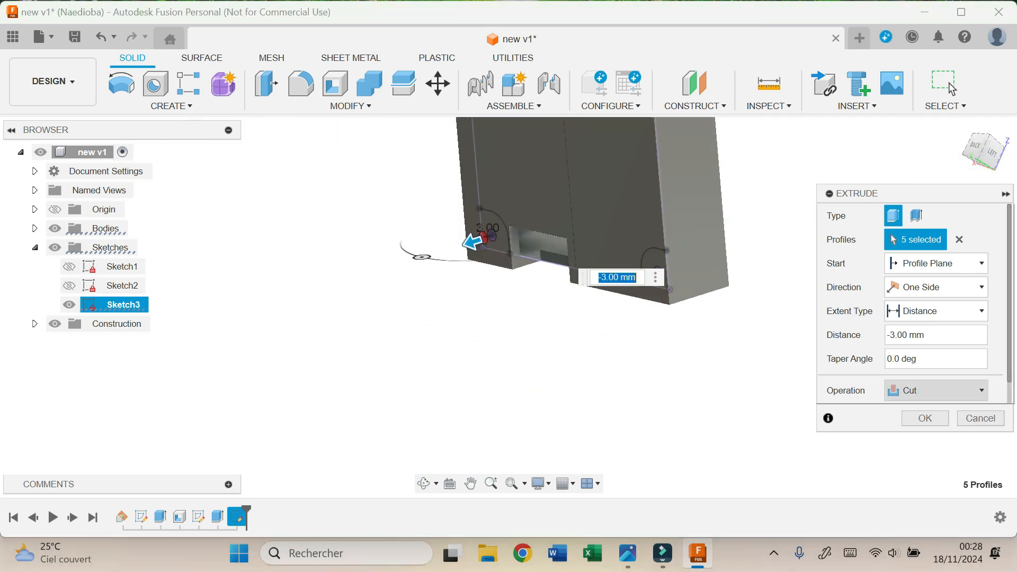
left_click(925, 419)
Extrude the four corner tab profiles around the screw holes by 6 mm
left_click(960, 129)
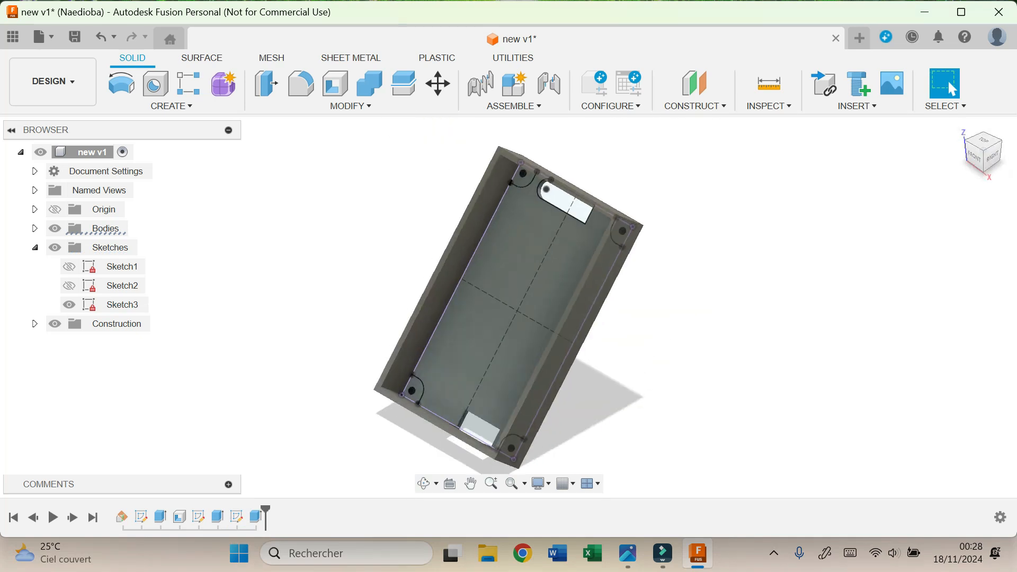
scroll(515, 362, "up", 3)
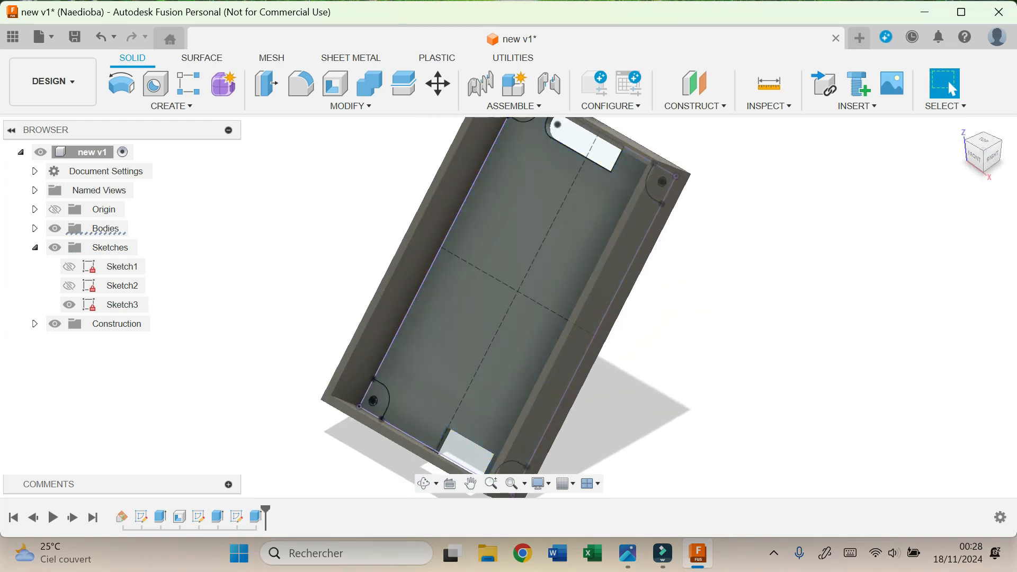
key("e")
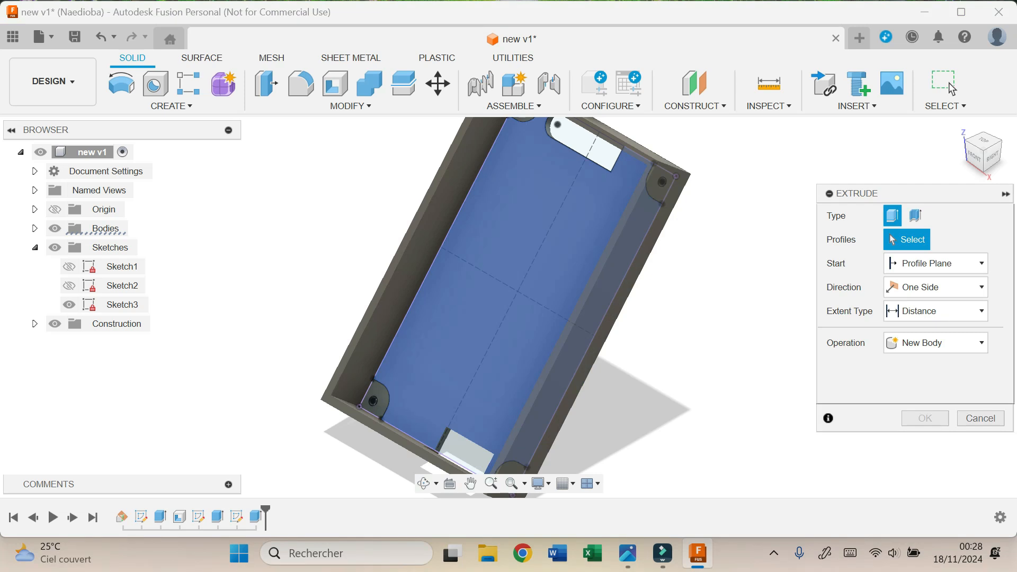
left_click(380, 396)
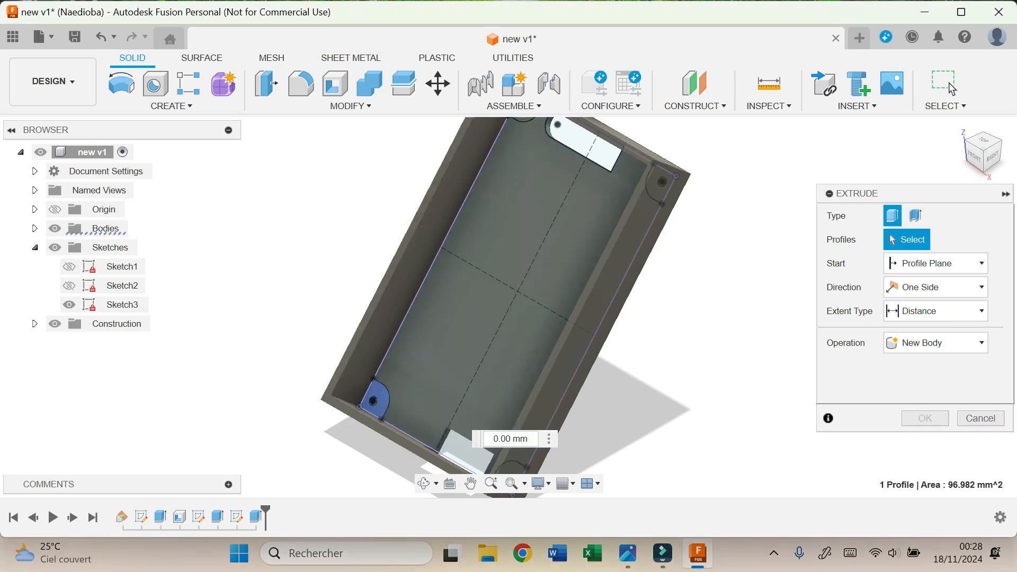
left_click(524, 119)
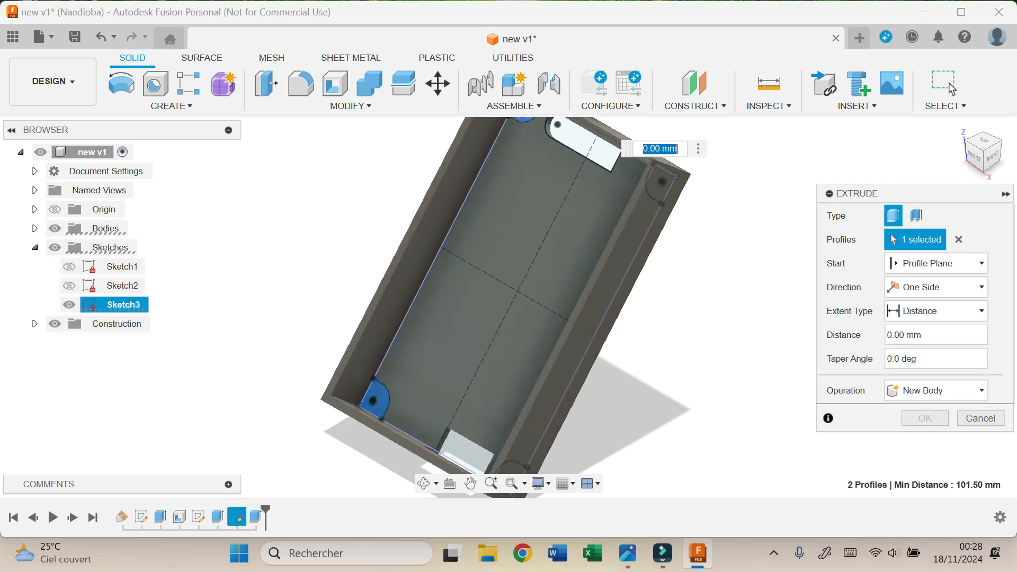
middle_click_drag(523, 120, 362, 157, "shift")
left_click(362, 157)
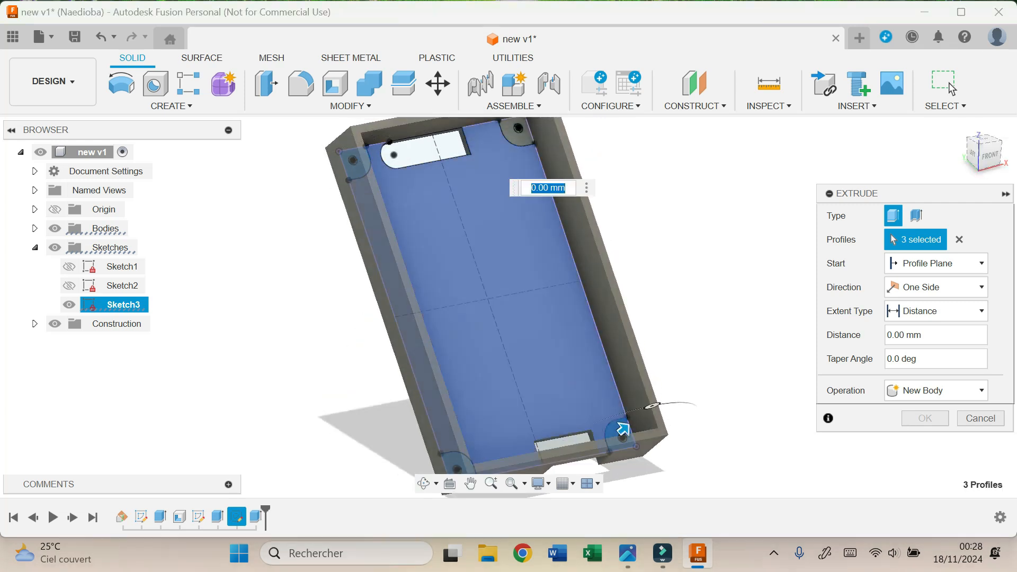
left_click(520, 127)
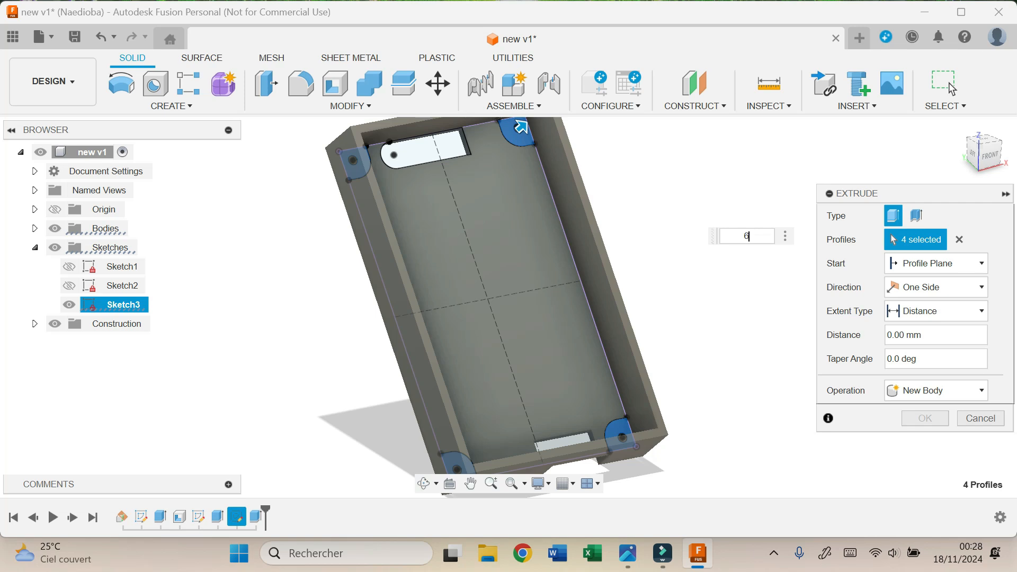
type("6")
key("Return")
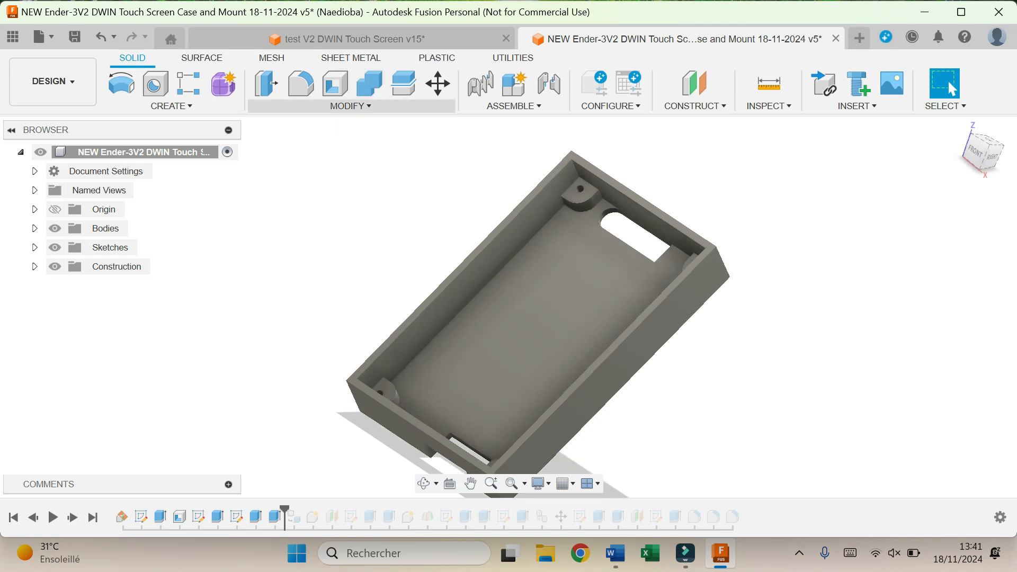
Create a new sketch on the top face of the corner tab beside the cutout's rounded end
left_click(171, 106)
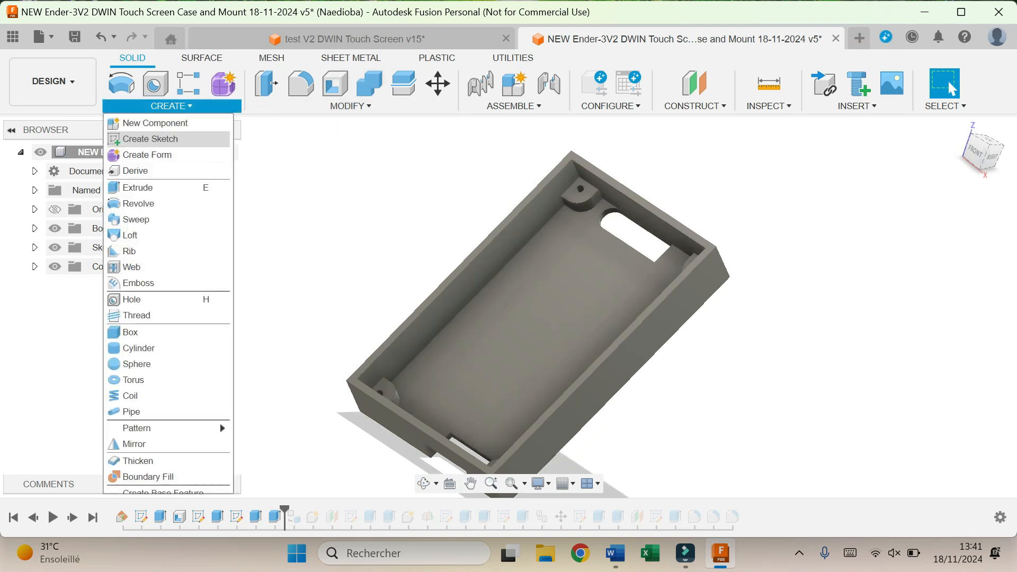
left_click(151, 139)
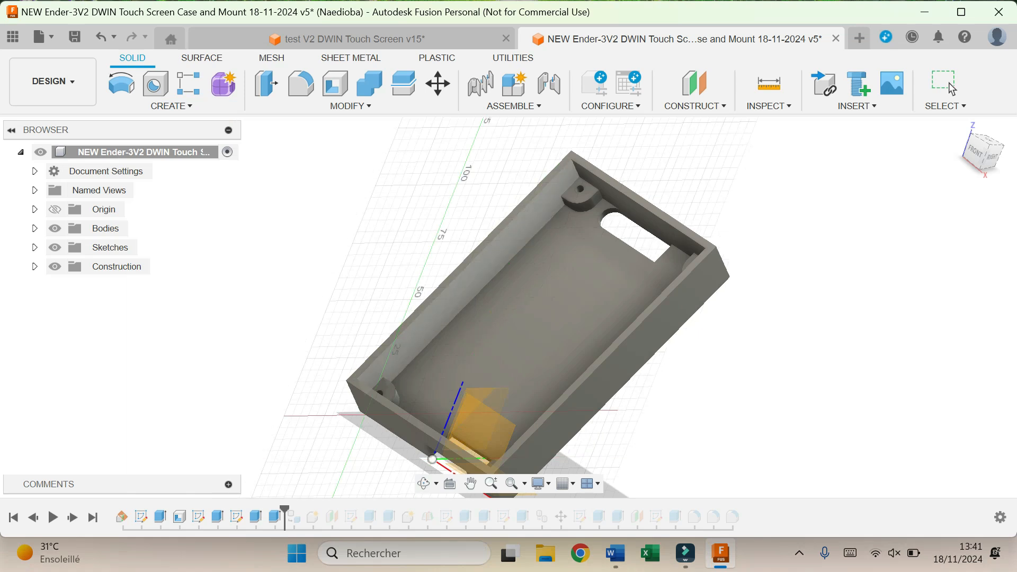
scroll(554, 214, "up", 3)
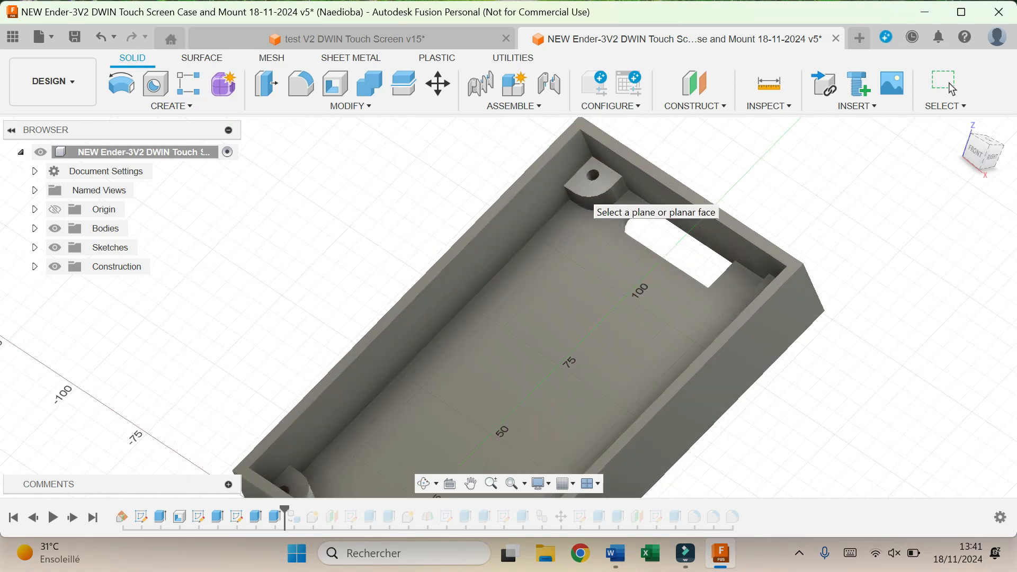
left_click(596, 204)
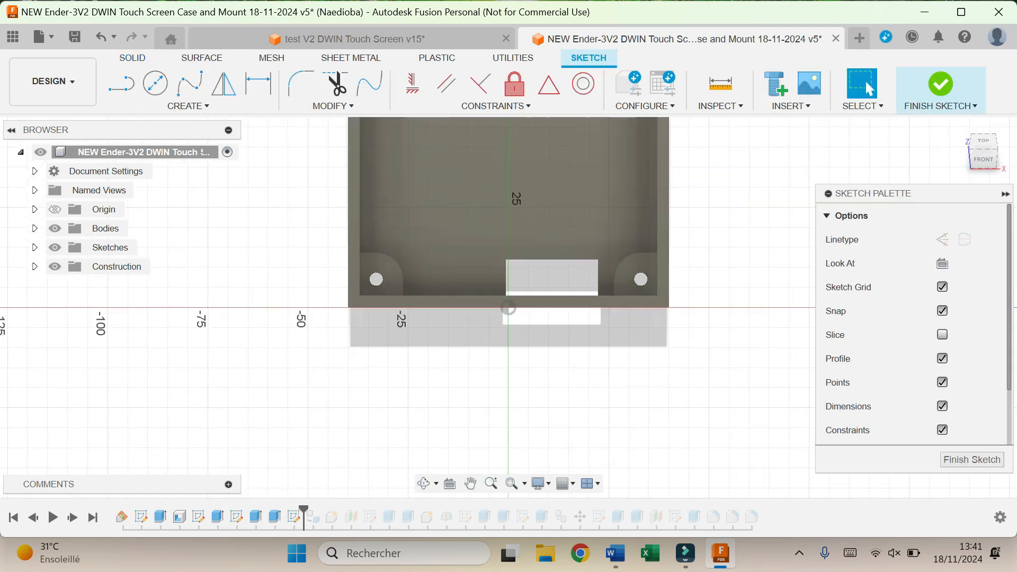
Draw a circle centred on each of the two screw holes beside the rectangular cutout, the one nearer the cutout about 31 mm in diameter
key("c")
left_click(376, 279)
left_click(426, 279)
left_click(641, 279)
left_click(704, 279)
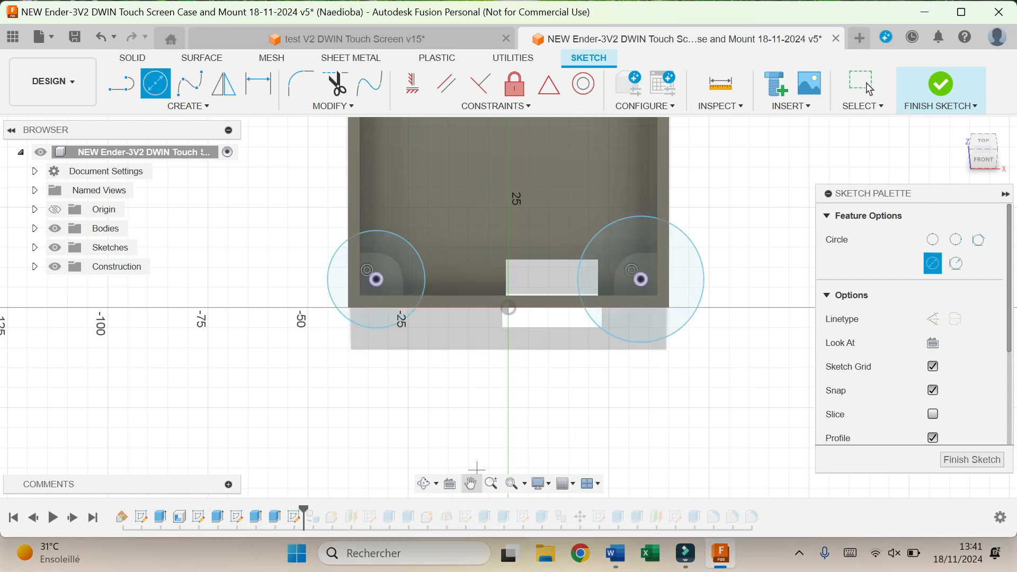
Draw a circle centred on each screw hole beside the rounded slot, the one nearest its rounded end about 20 mm in diameter
left_click(470, 483)
left_click_drag(477, 123, 454, 511)
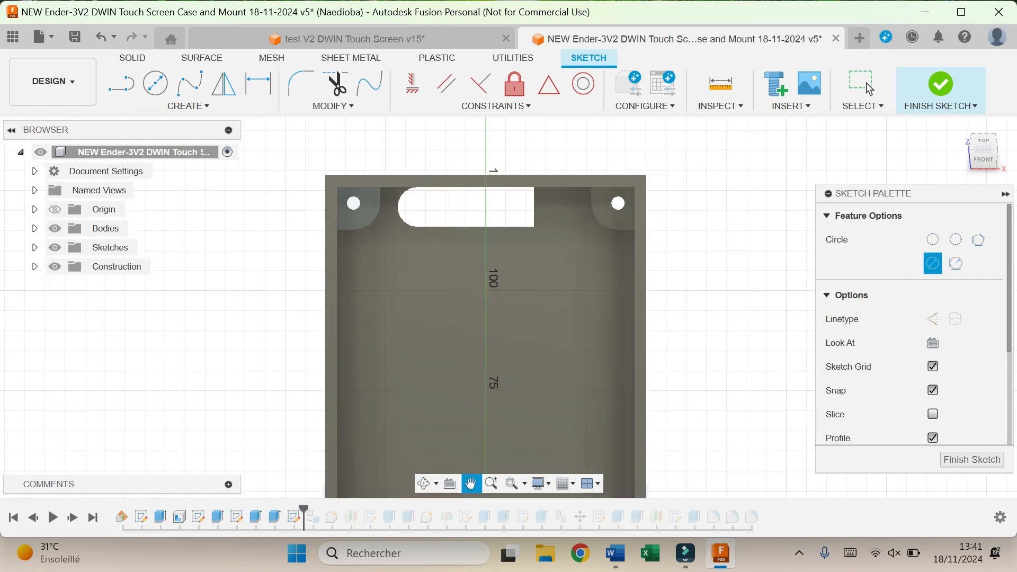
key("c")
left_click(354, 203)
left_click(378, 232)
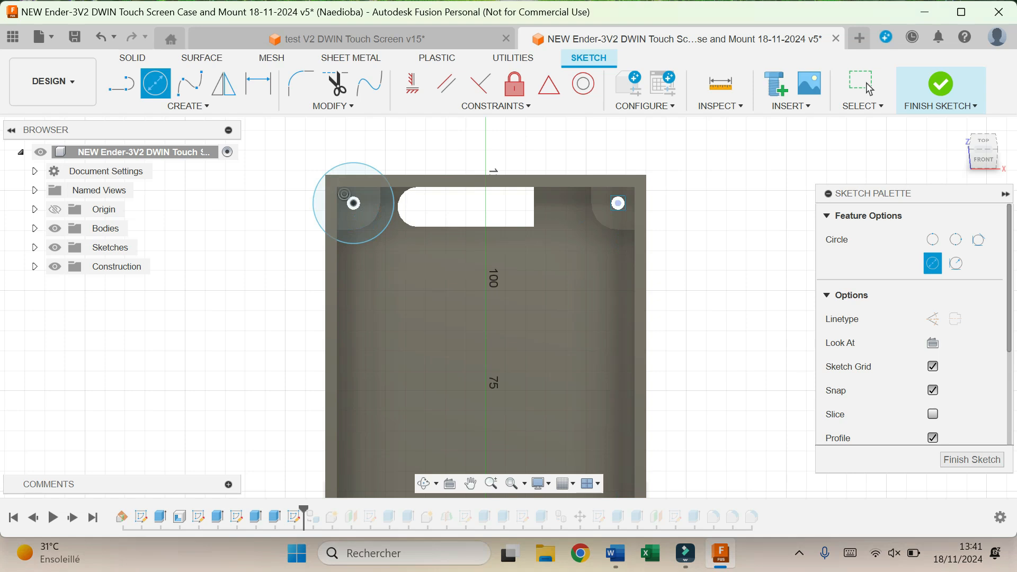
left_click(618, 203)
left_click(655, 237)
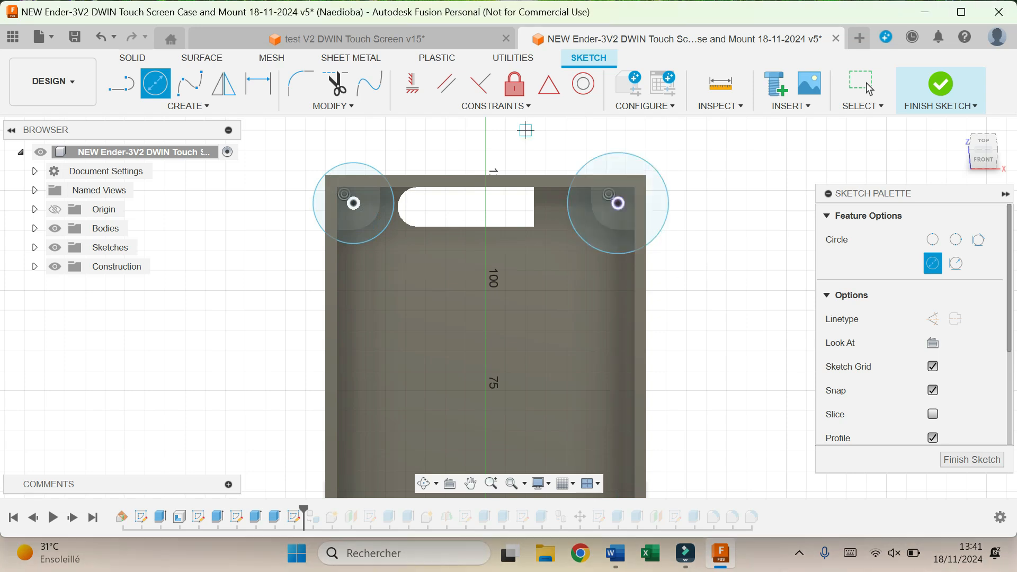
Apply Equal constraints so that all four screw-hole circles share one diameter
left_click(496, 106)
left_click(415, 168)
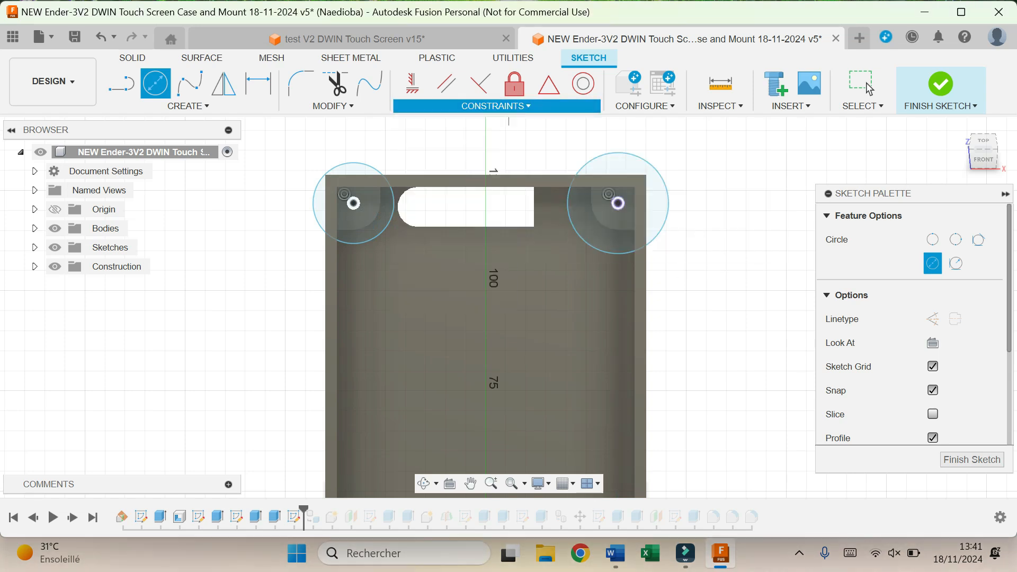
left_click(382, 175)
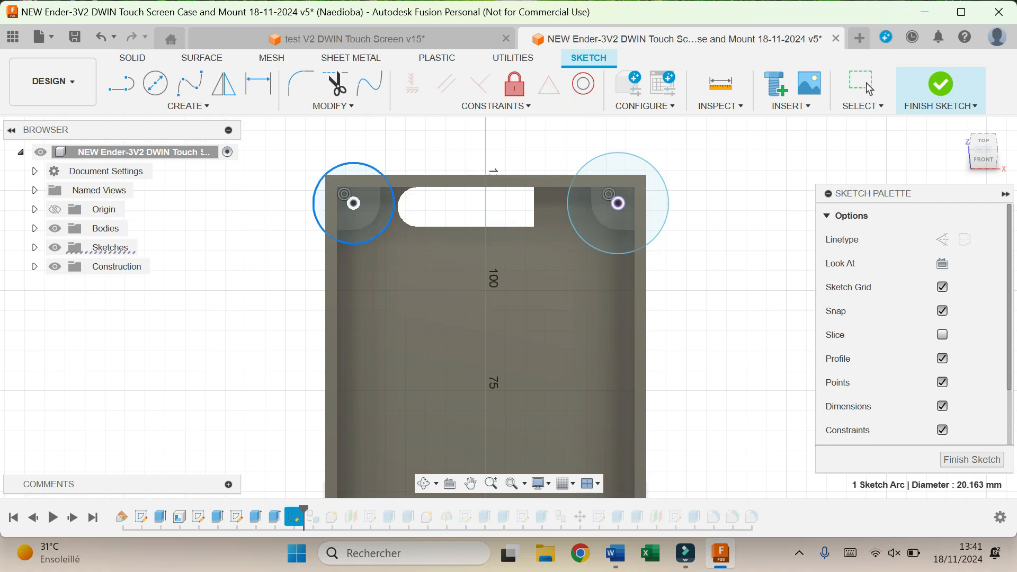
left_click(582, 238)
left_click(471, 483)
left_click_drag(471, 434, 462, 154)
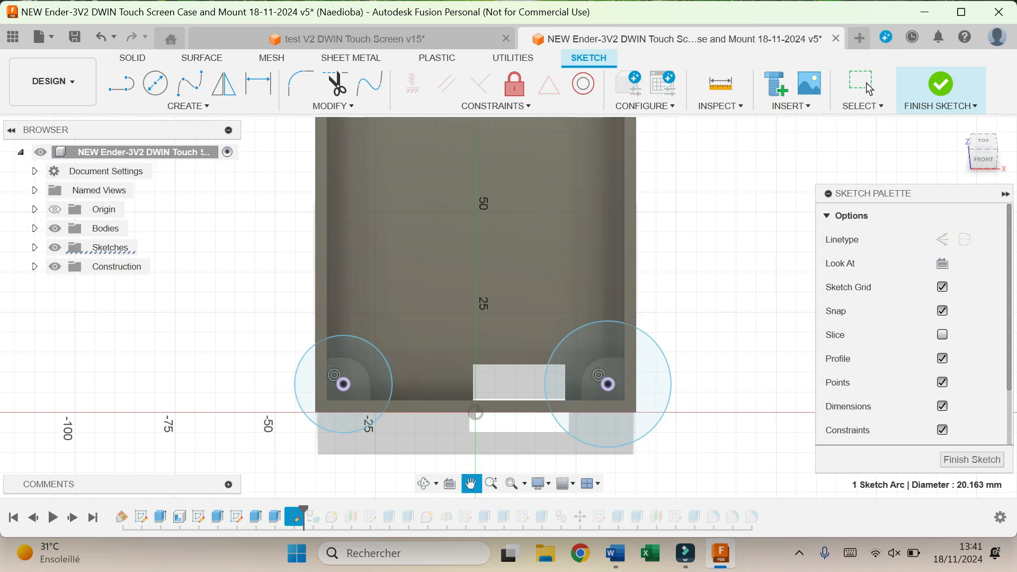
key("Escape")
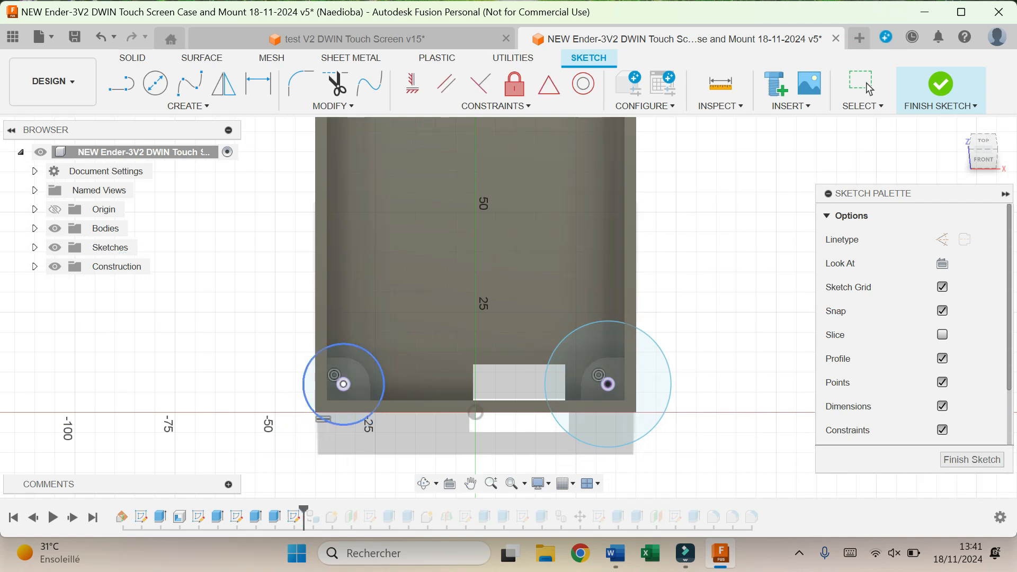
left_click(569, 434)
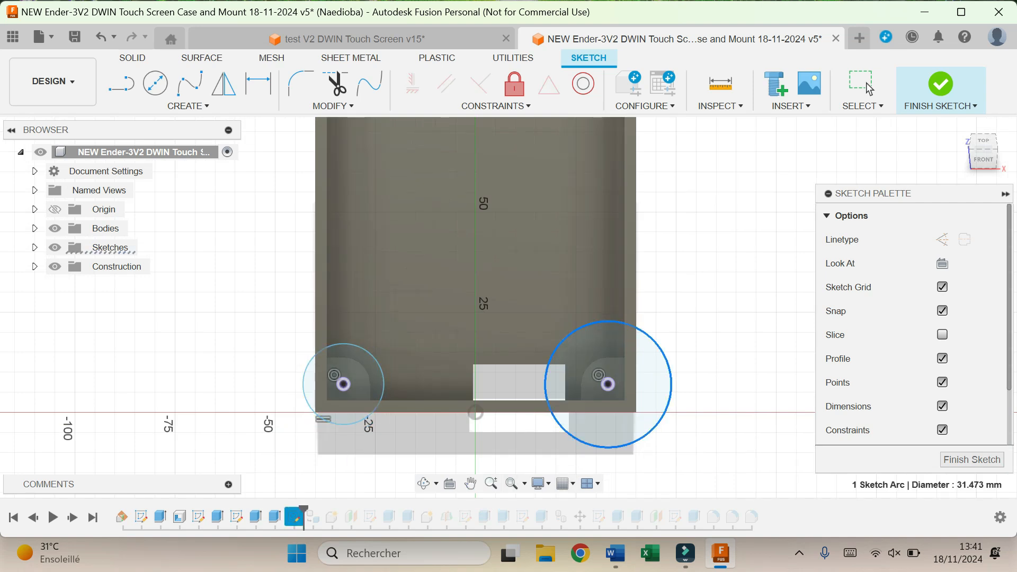
left_click(377, 408)
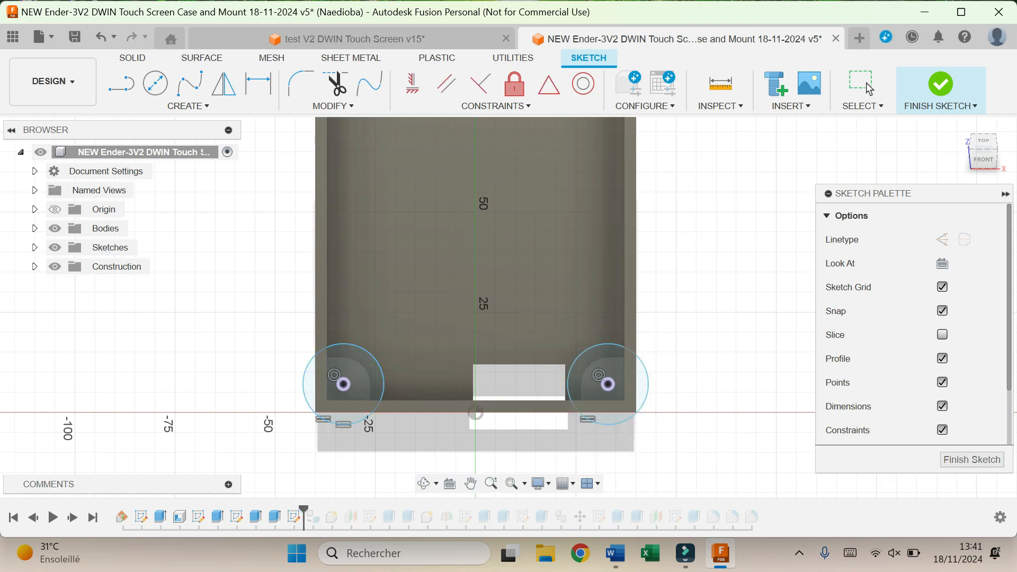
Dimension the circle nearest the slot's rounded end with the M_screw_head parameter as its diameter, and finish the sketch
mouse_move(477, 127)
middle_mouse_down()
mouse_move(477, 496)
mouse_move(507, 447)
middle_mouse_up()
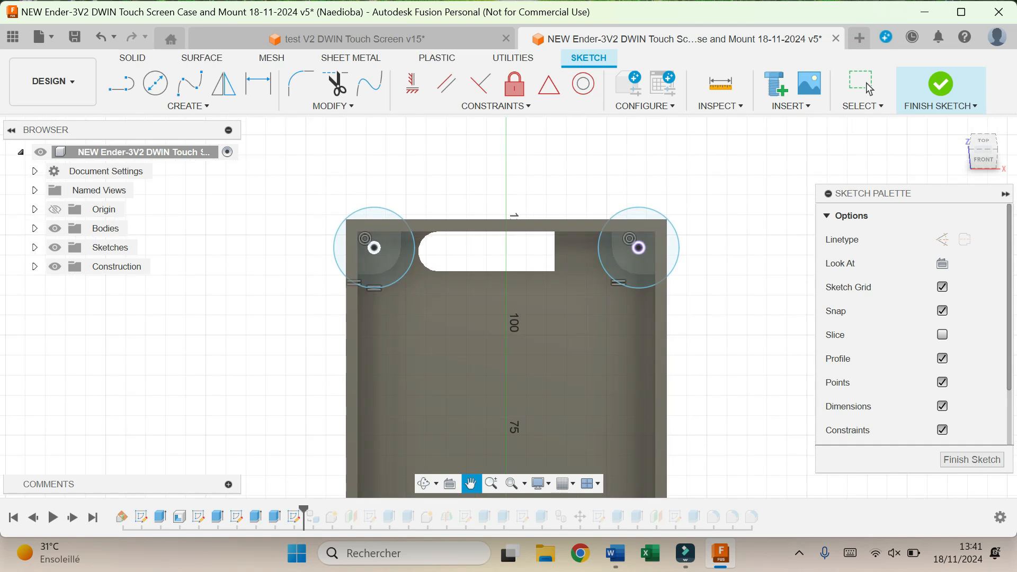
key("d")
left_click(354, 213)
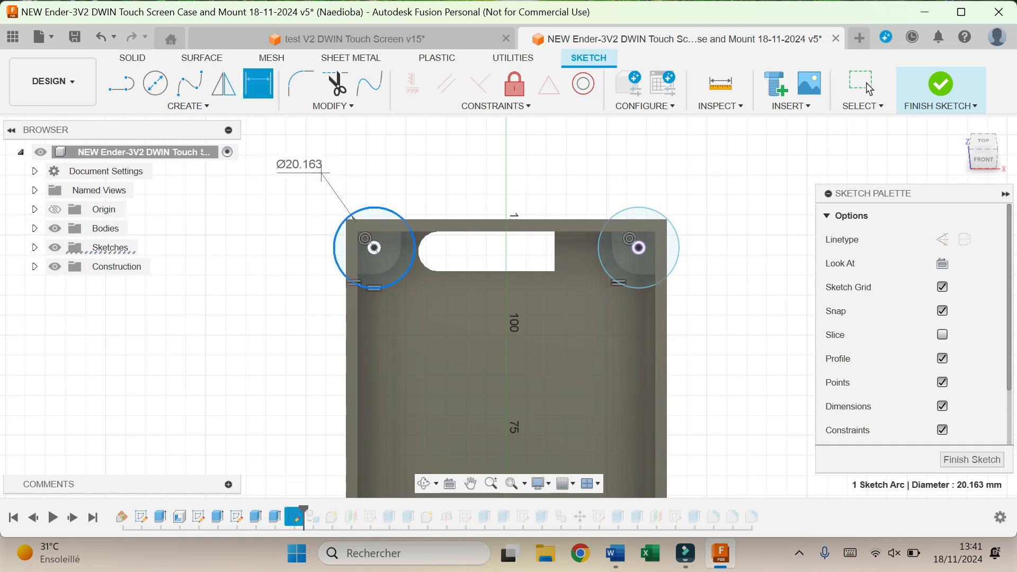
left_click(302, 173)
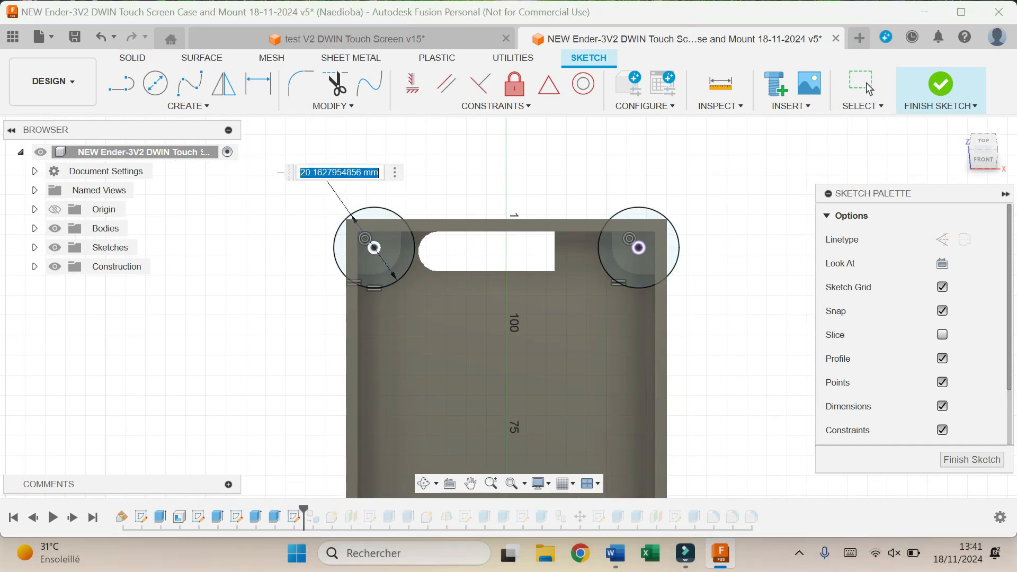
type("sc")
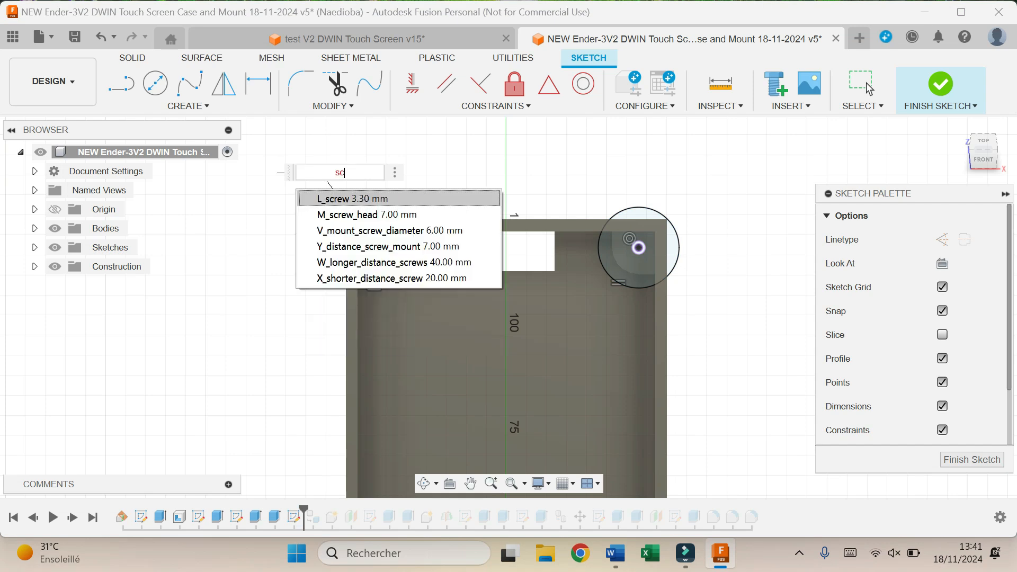
key("Down")
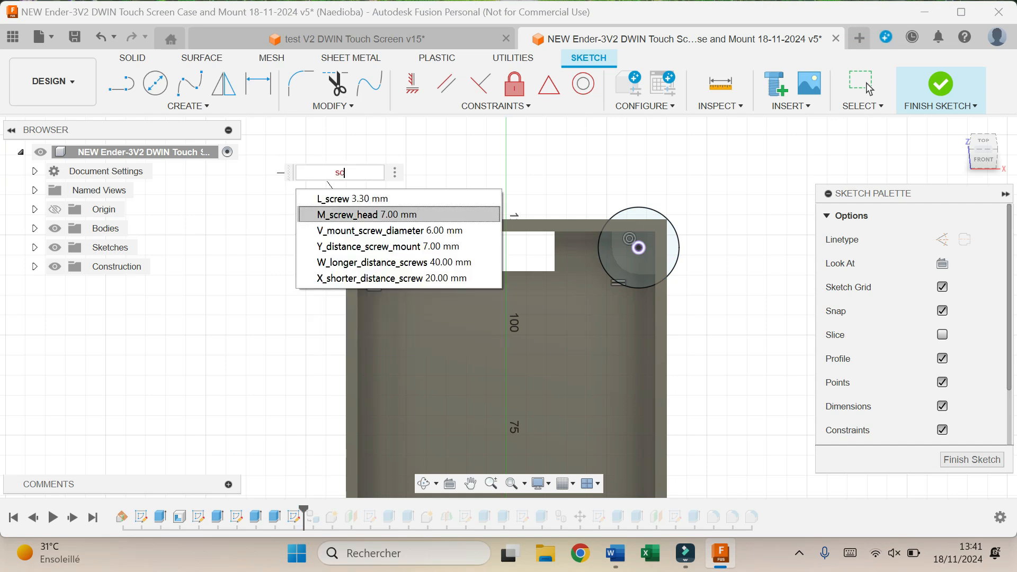
key("Return")
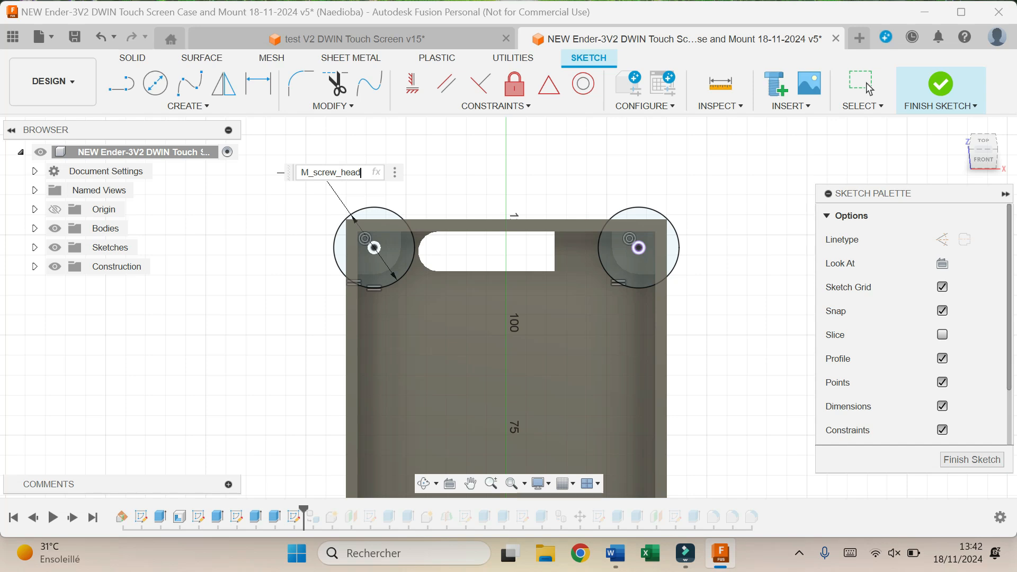
key("Return")
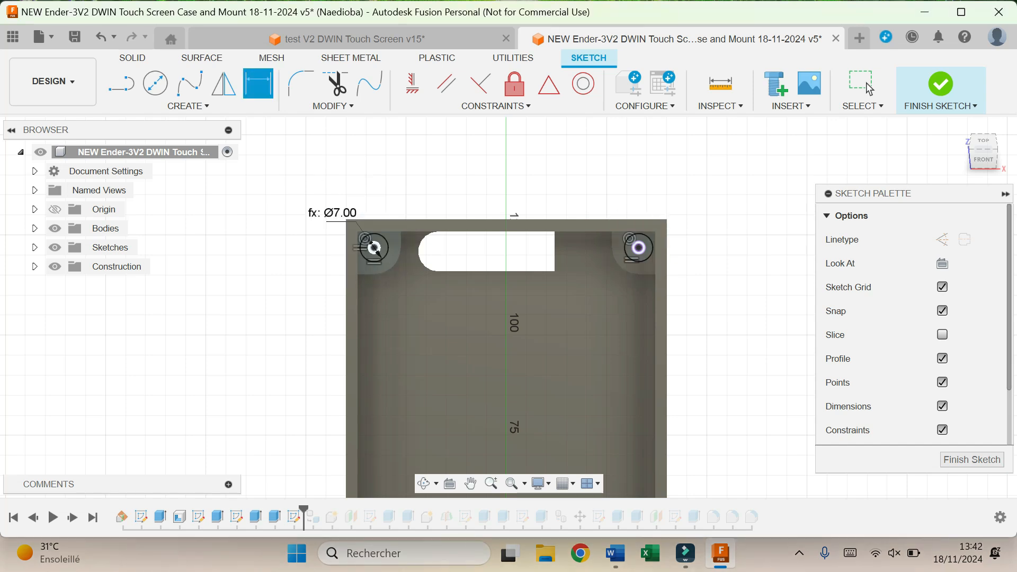
left_click(941, 84)
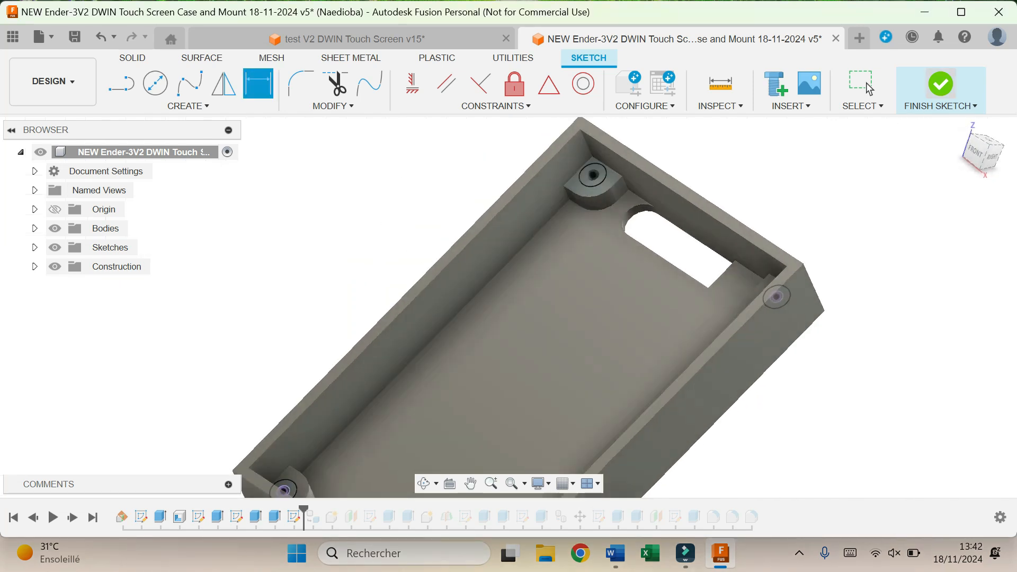
Start extruding the screw-head circle profiles at all four corners, with the start offset set to -B_thickness
key("e")
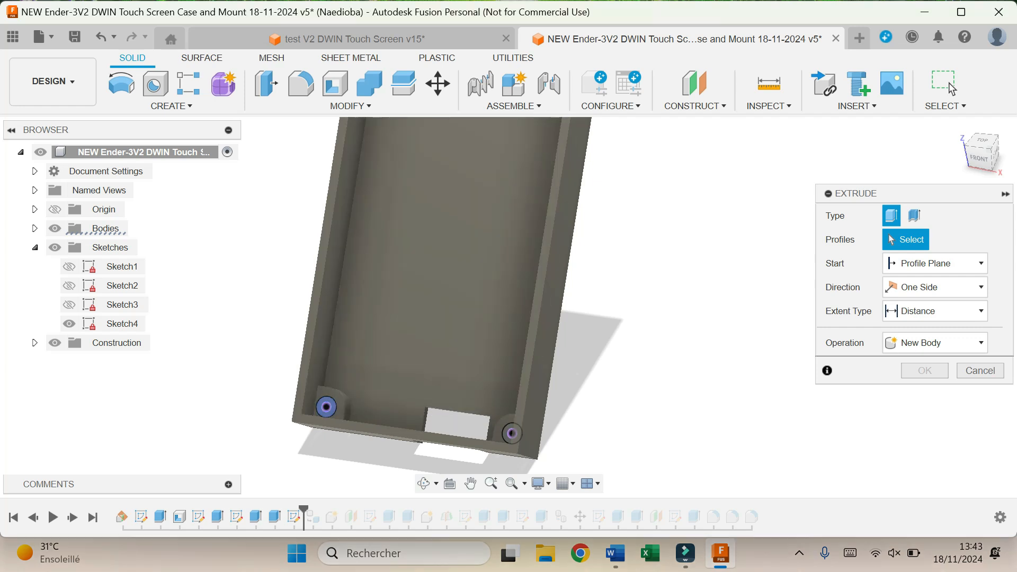
left_click(332, 411)
left_click(512, 434)
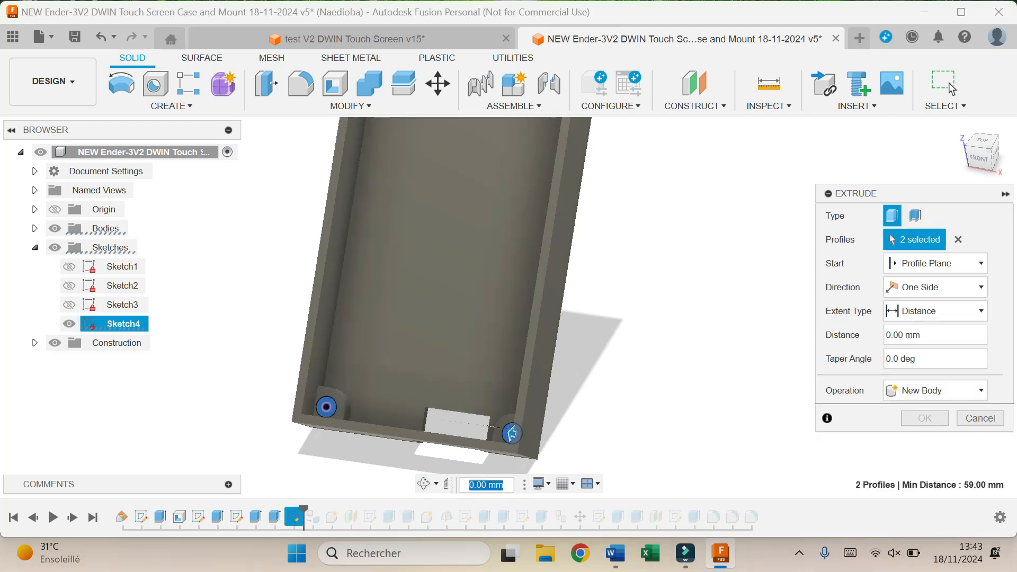
middle_click_drag(455, 228, 463, 408)
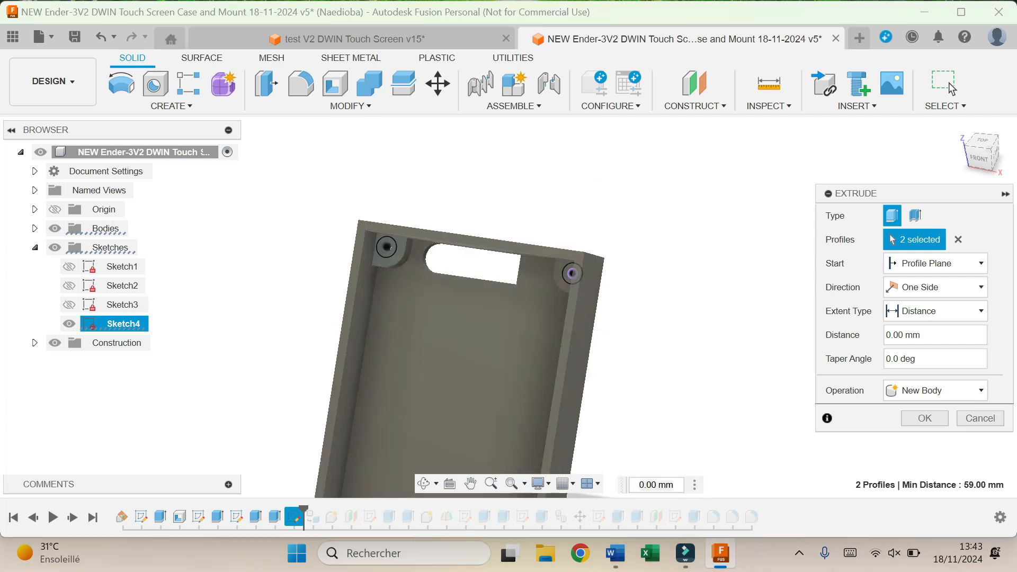
left_click(388, 251)
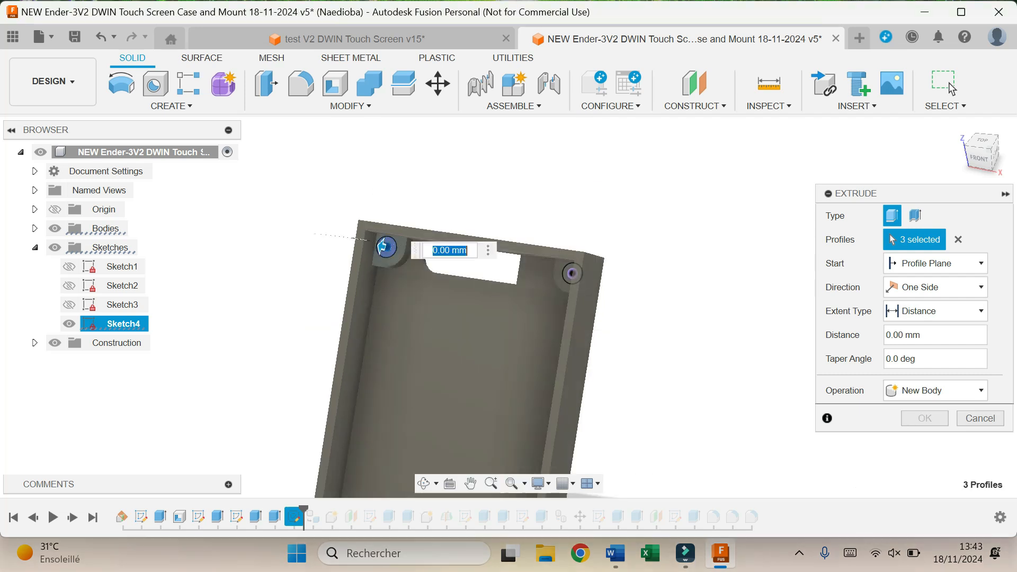
left_click(572, 273)
left_click(572, 273)
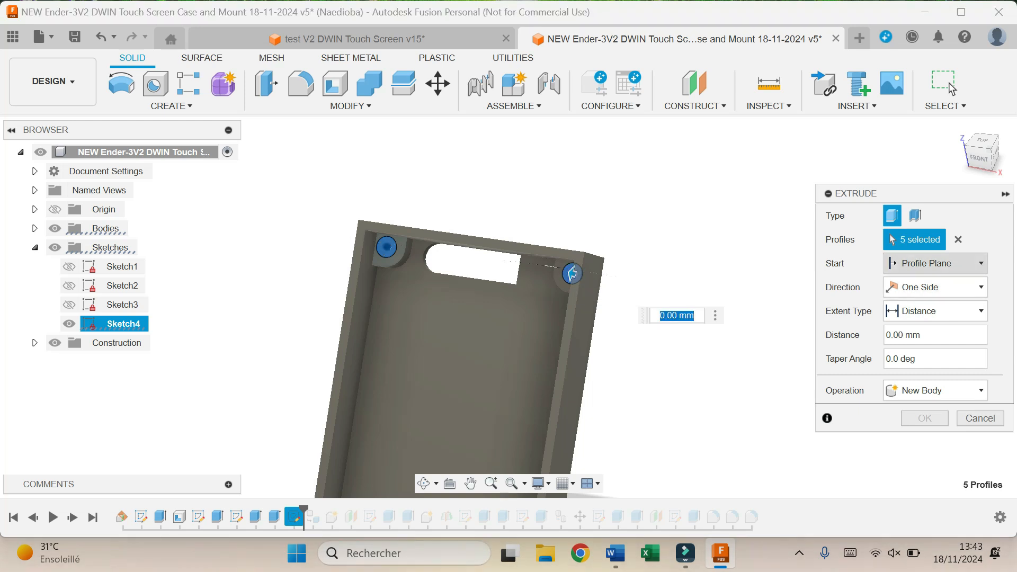
left_click(935, 263)
left_click(907, 297)
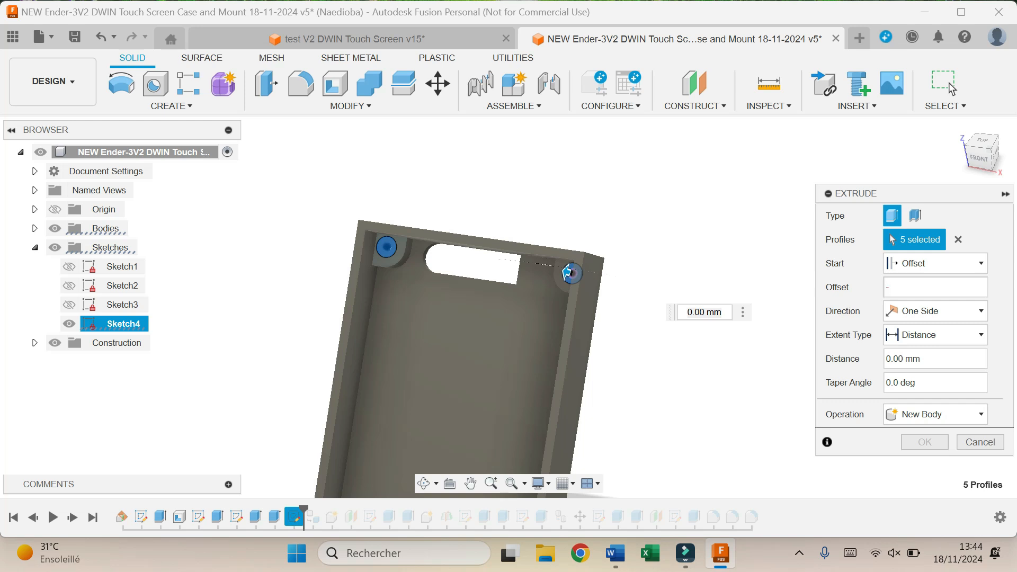
type("thi")
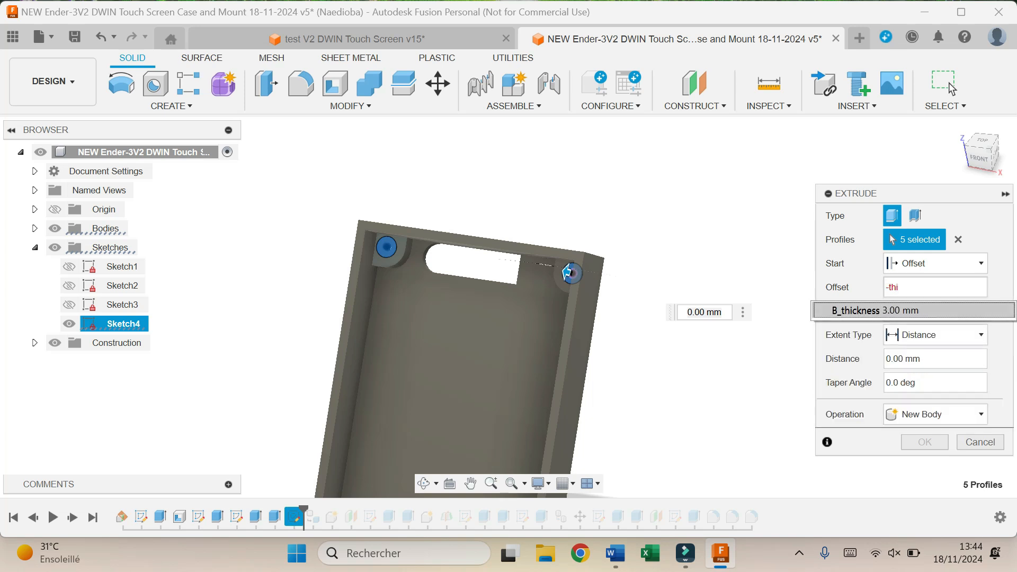
key("Return")
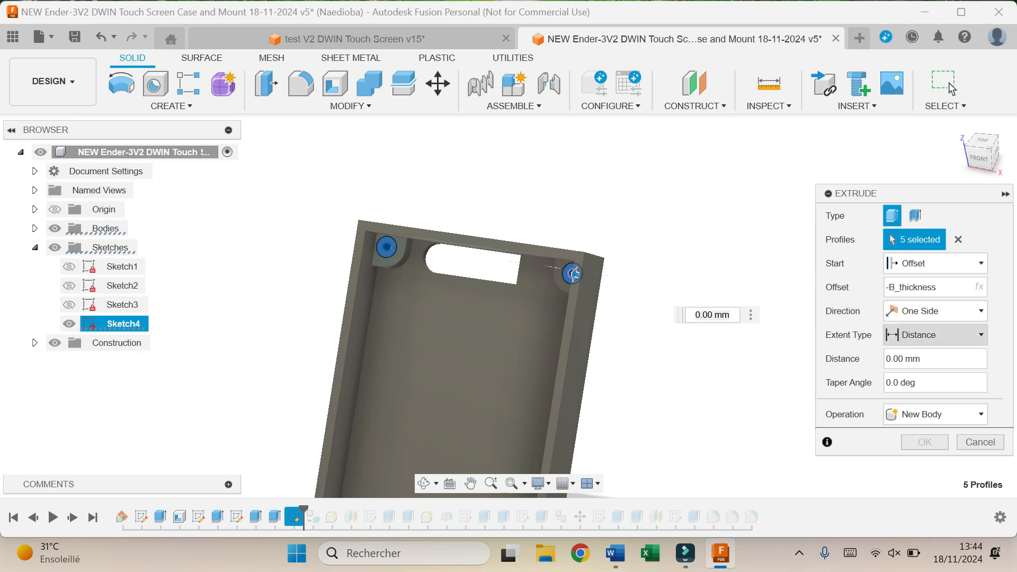
Set the extrusion's extent to To Object at the box's outer underside face and complete it as a cut
left_click(936, 335)
left_click(924, 371)
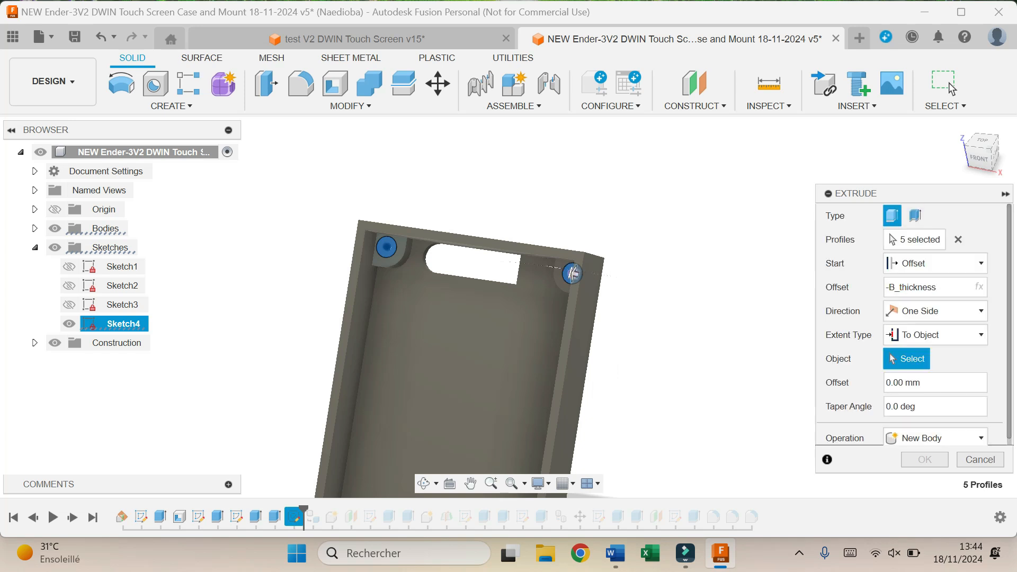
left_click(572, 274)
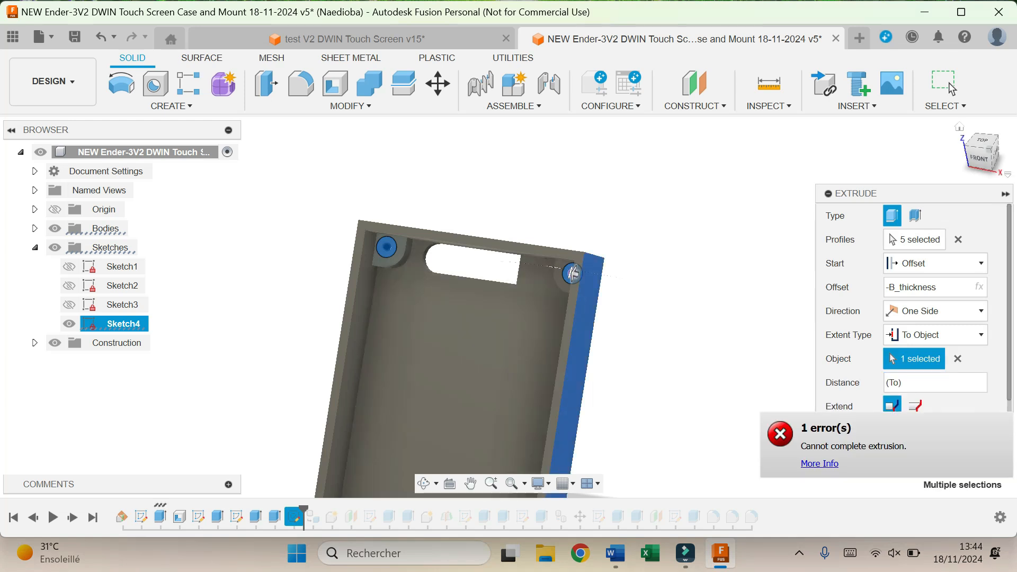
left_click_drag(979, 158, 908, 137)
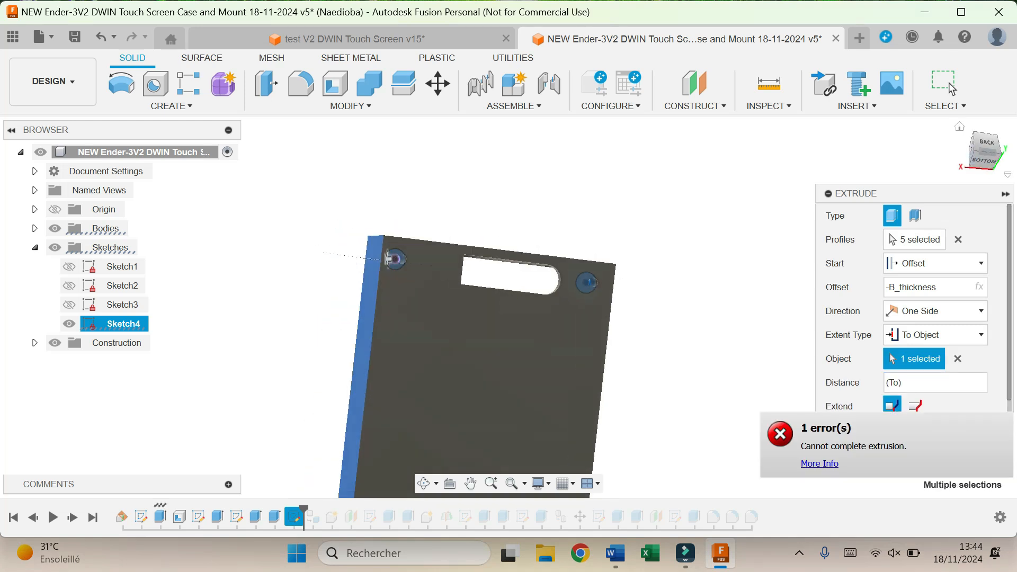
left_click(488, 344)
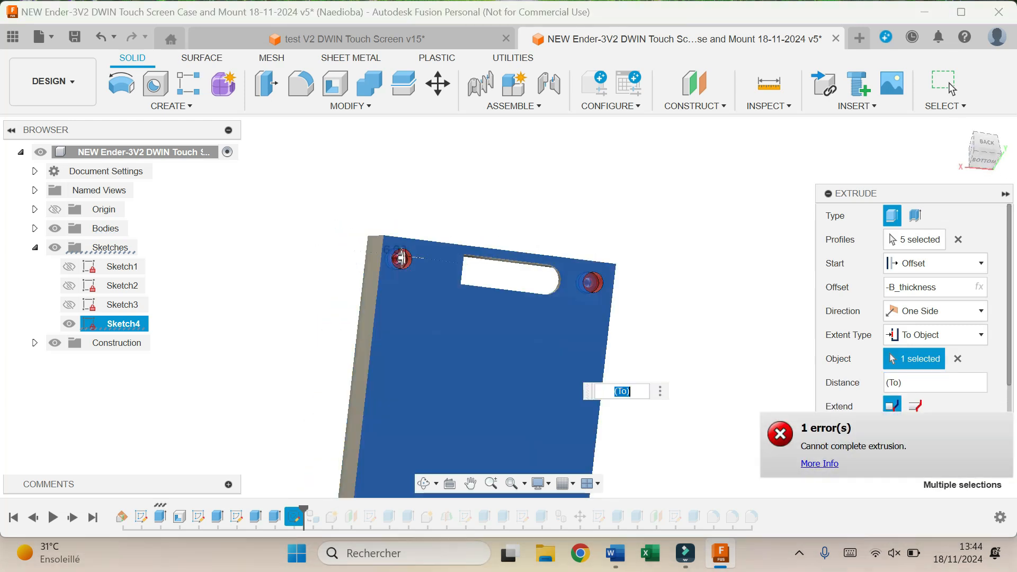
left_click_drag(1009, 333, 1009, 393)
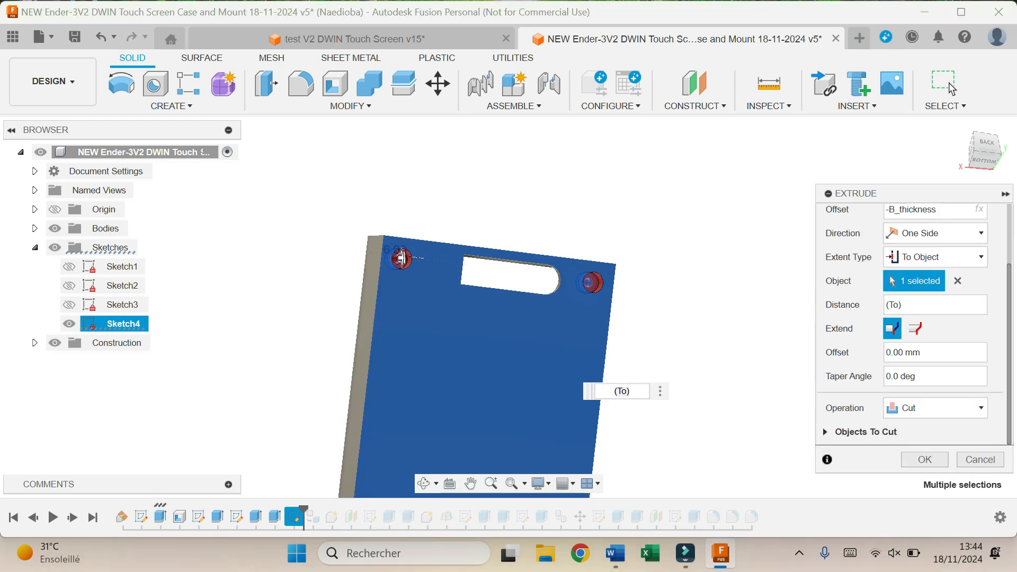
key("Return")
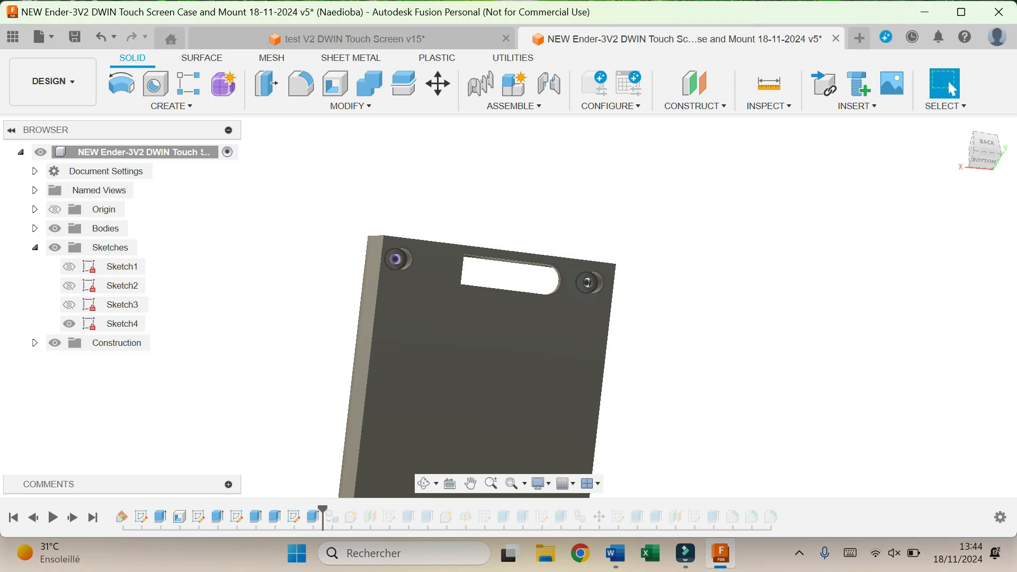
Create a new sketch on the outer underside face of the box
mouse_move(636, 339)
middle_mouse_down("shift")
mouse_move(509, 308)
mouse_move(482, 265)
middle_mouse_up("shift")
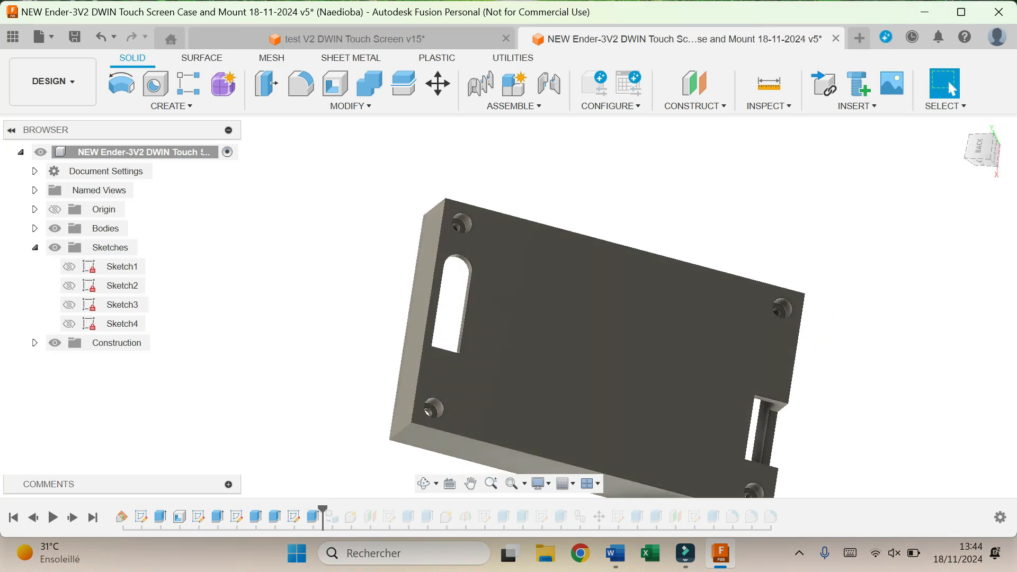
left_click(170, 106)
left_click(143, 138)
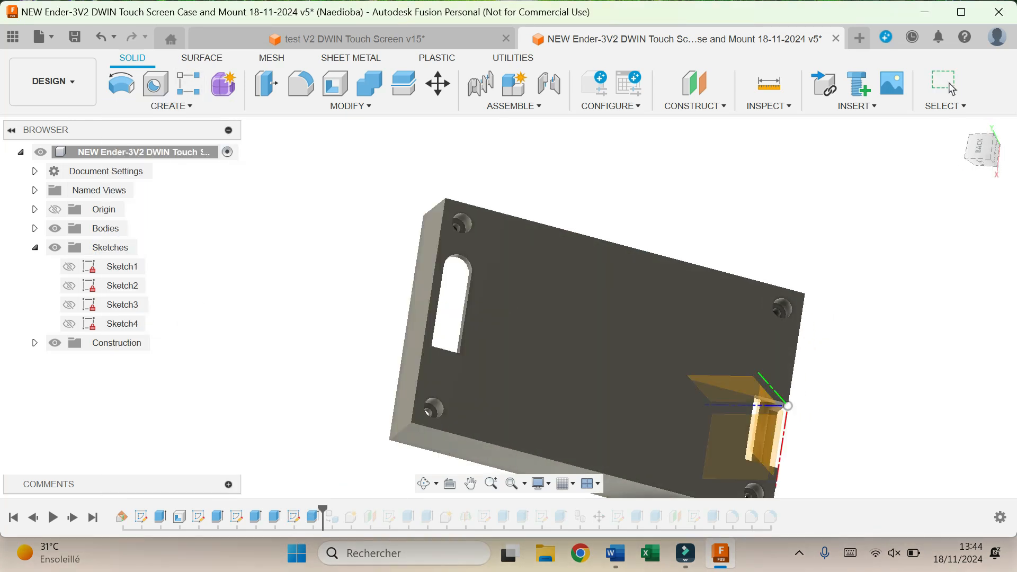
left_click(765, 431)
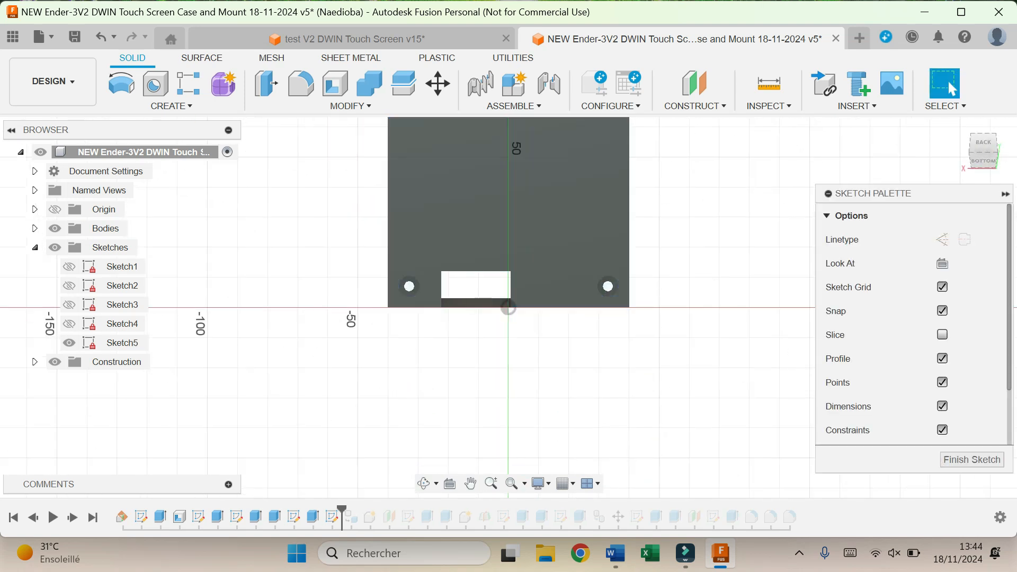
Switch to the test V2 DWIN Touch Screen design and copy the model-number text, pin labels and SD label from its sketch
left_click(471, 483)
left_click_drag(377, 344, 425, 479)
left_click_drag(418, 339, 405, 409)
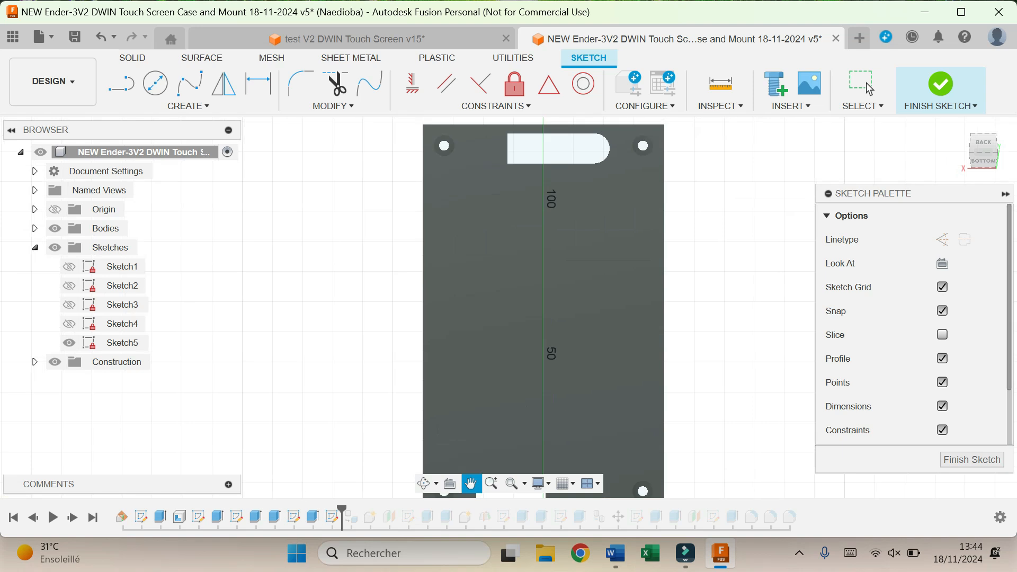
key("ctrl+Tab")
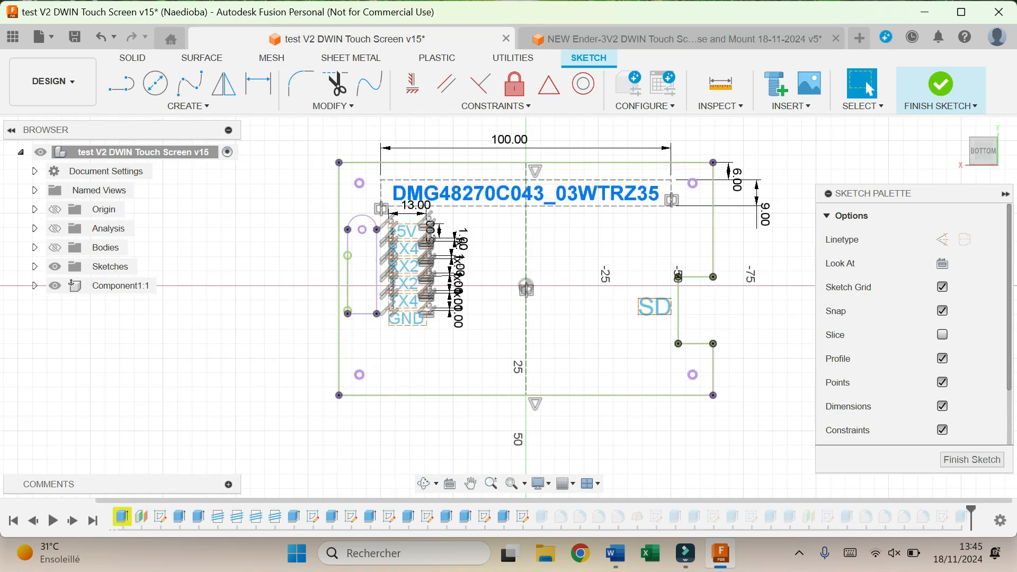
left_click(526, 194)
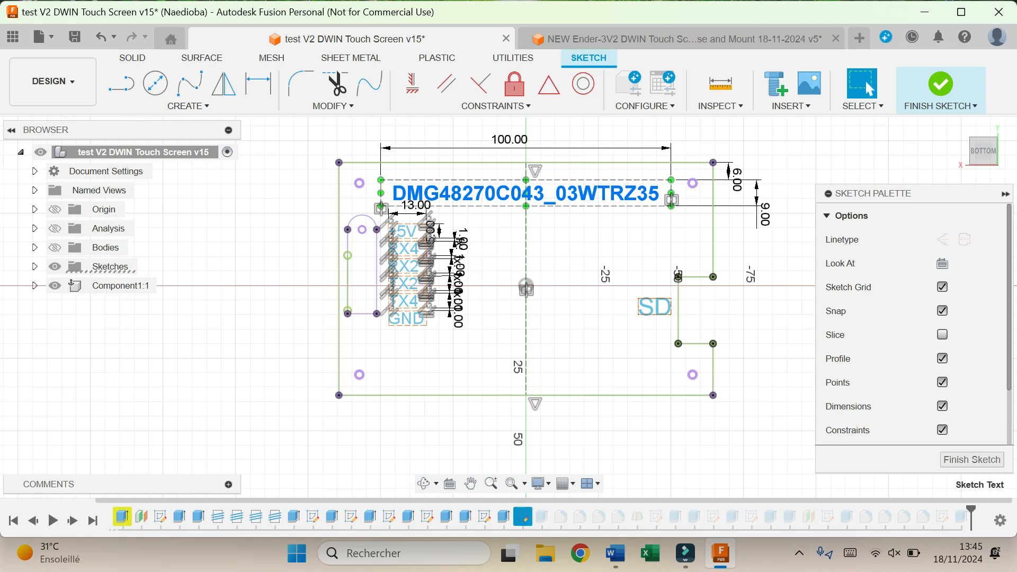
left_click_drag(436, 352, 379, 200)
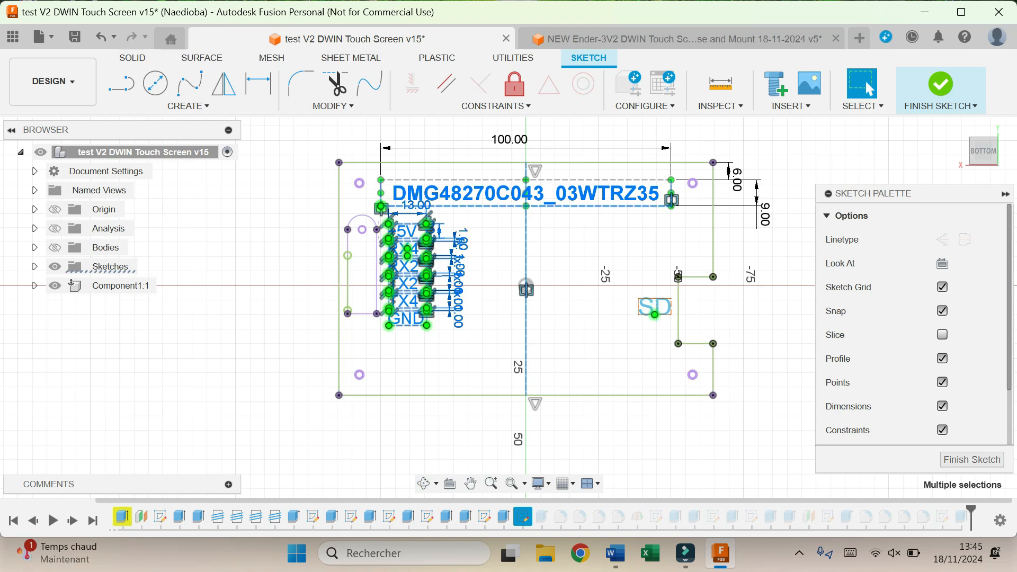
left_click_drag(623, 286, 671, 321)
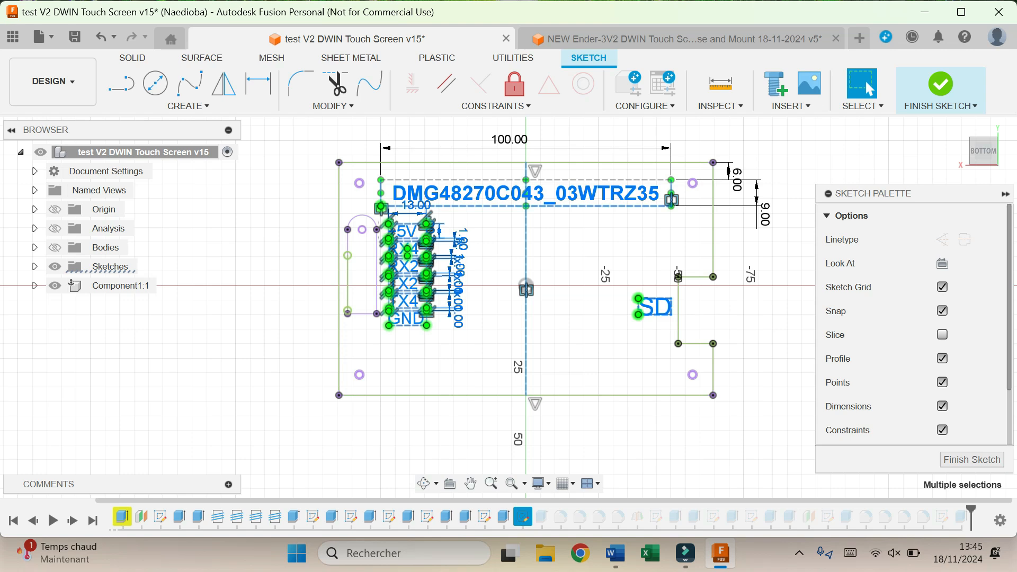
Paste the copied texts into the underside sketch of the Ender-3V2 design, move them up onto the box's underside and finish the sketch
left_click(673, 39)
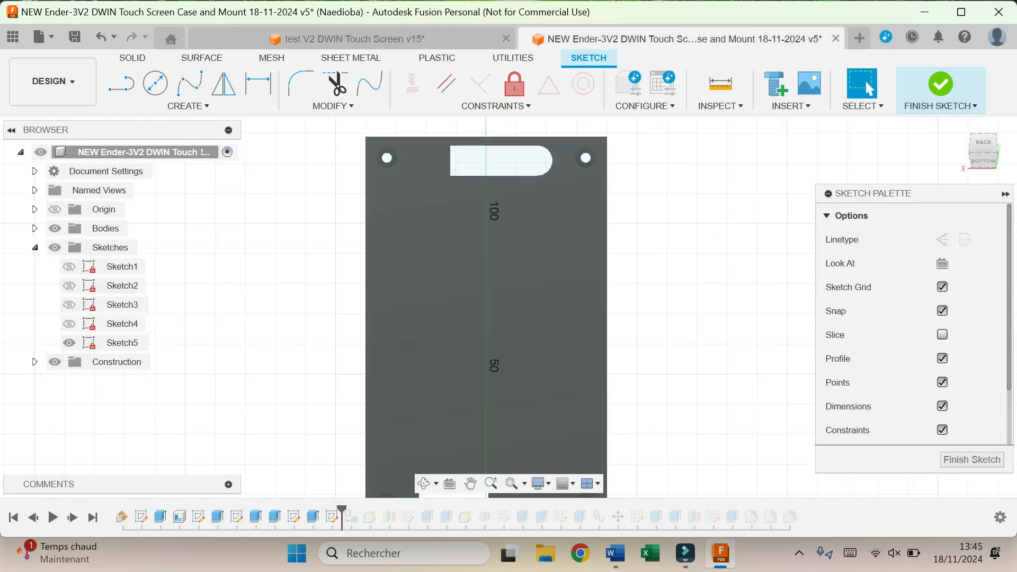
key("ctrl+v")
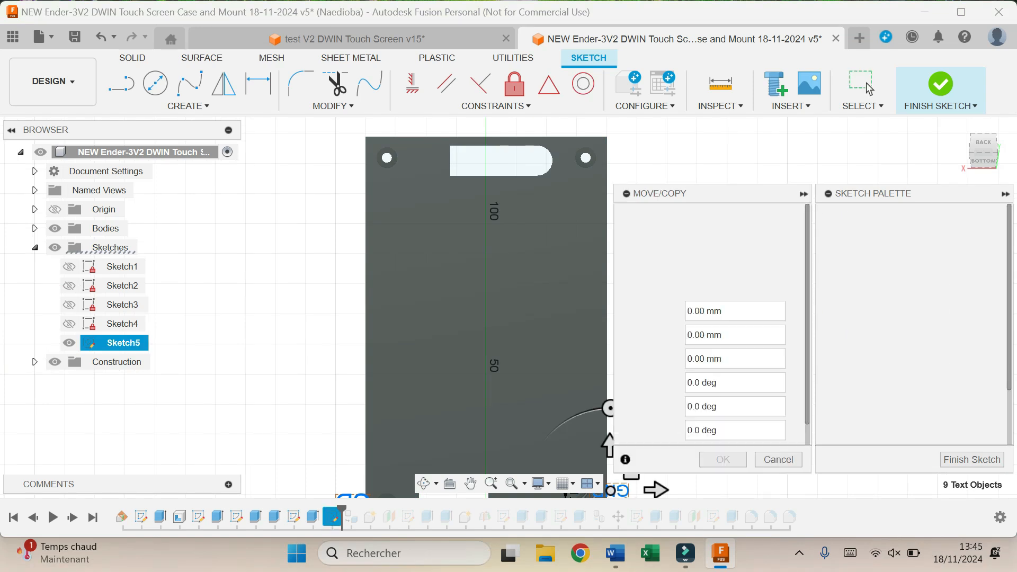
left_click_drag(608, 445, 608, 233)
key("Return")
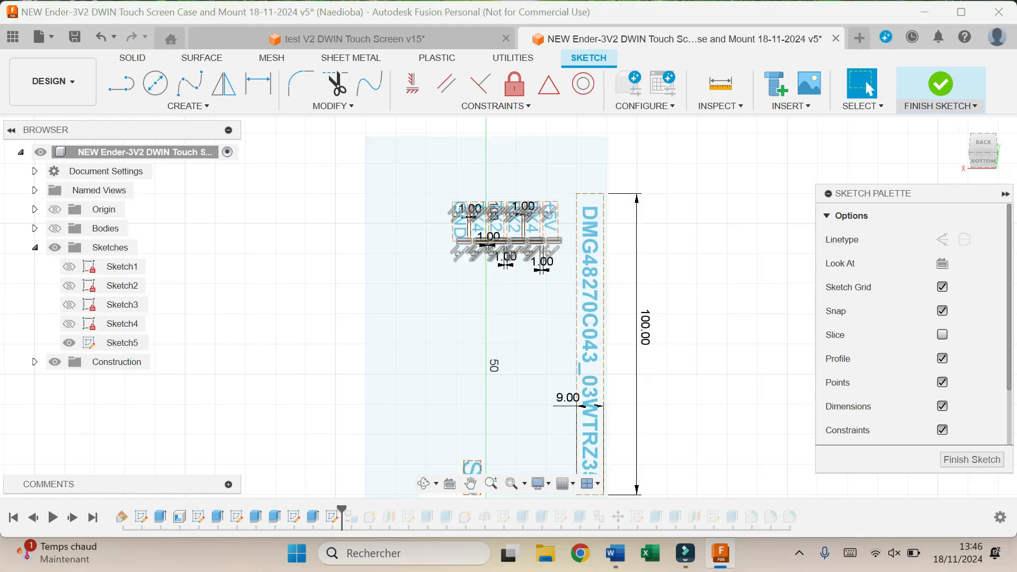
left_click(940, 84)
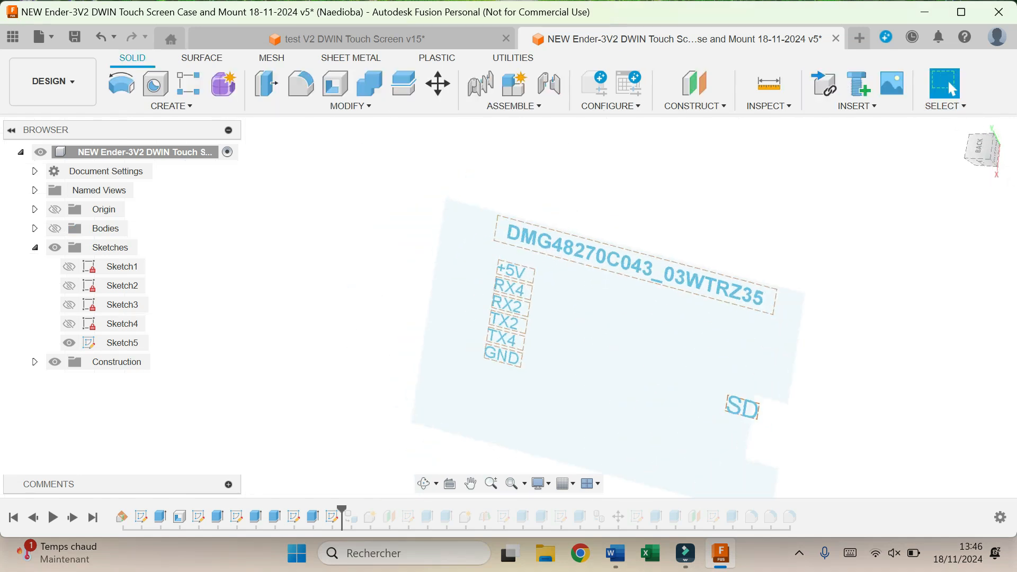
Extrude all eight text objects by -1 mm as a cut into the box's underside, with the bodies shown
key("e")
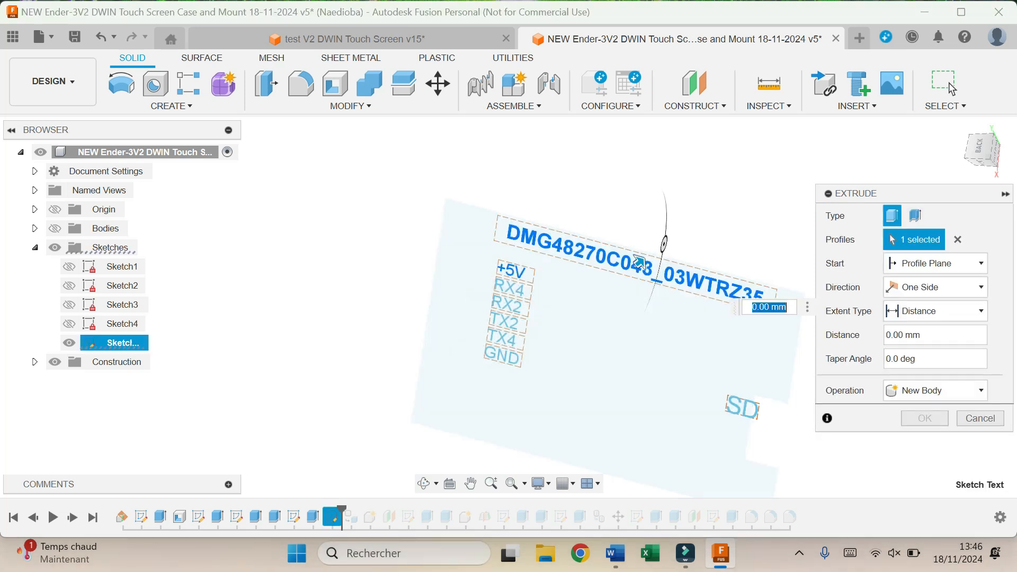
left_click(512, 267)
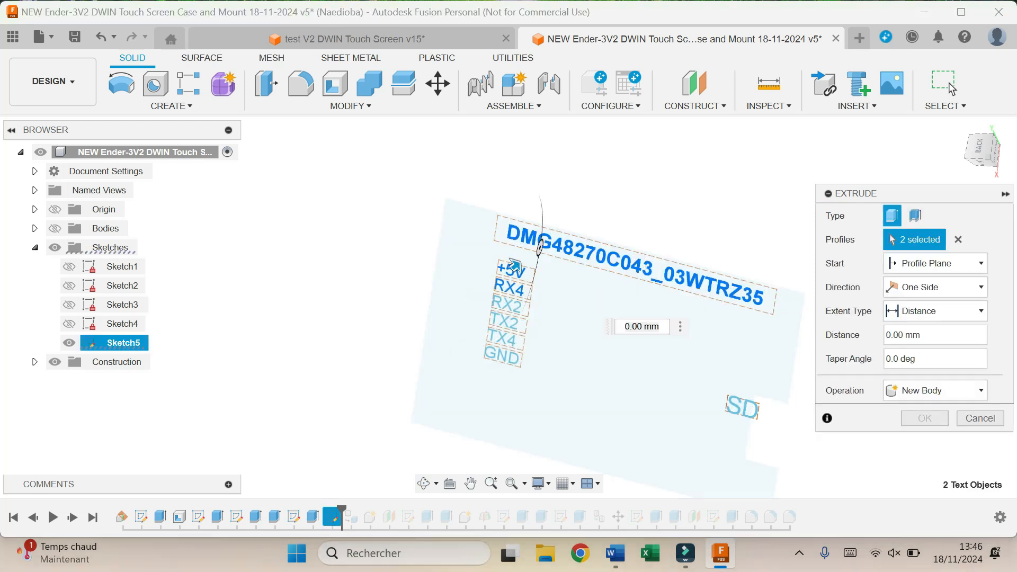
left_click(512, 283)
left_click(507, 304)
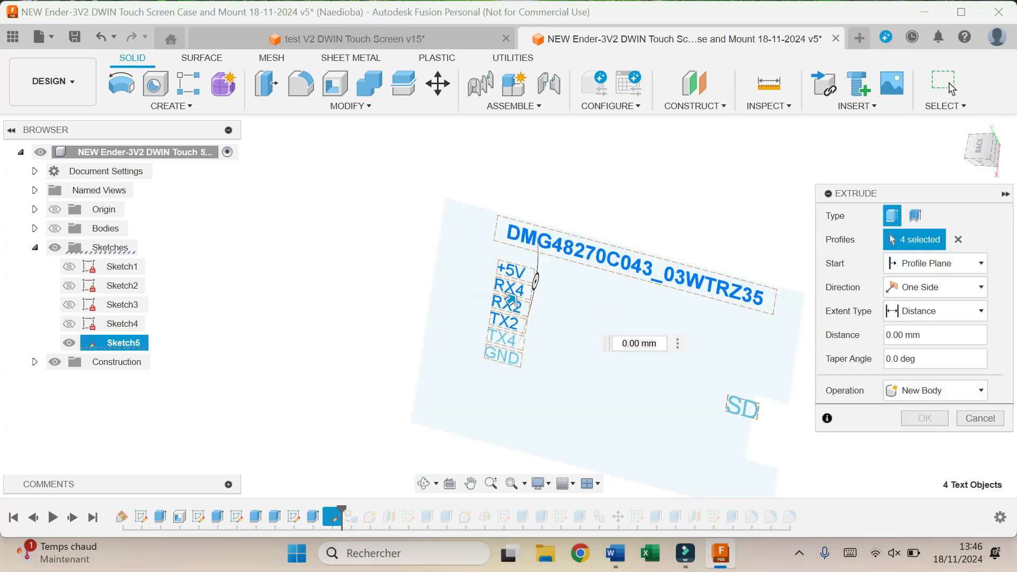
left_click(507, 319)
left_click(502, 337)
left_click(504, 352)
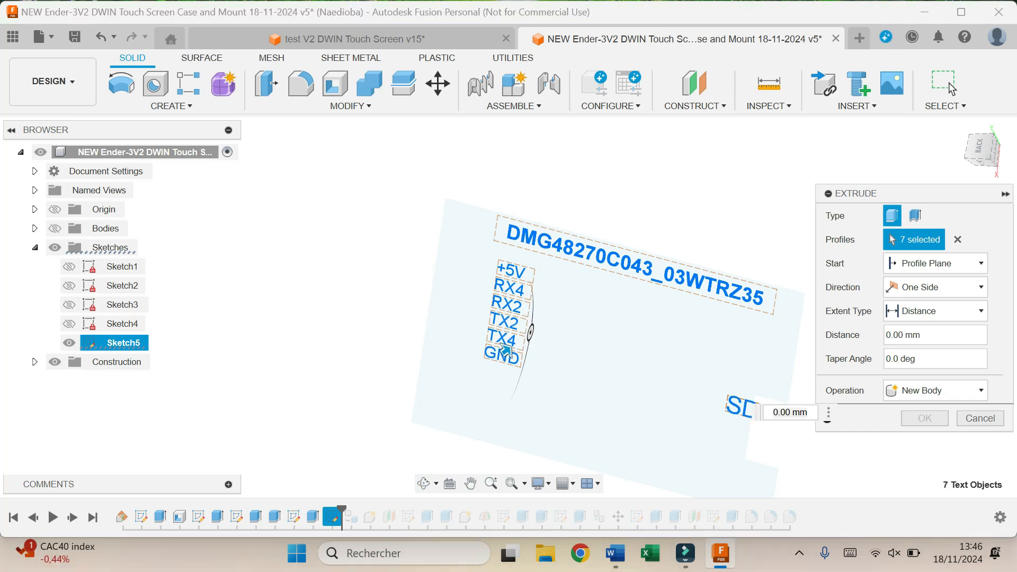
left_click(742, 407)
left_click(54, 229)
type("-1")
left_click_drag(913, 335, 886, 336)
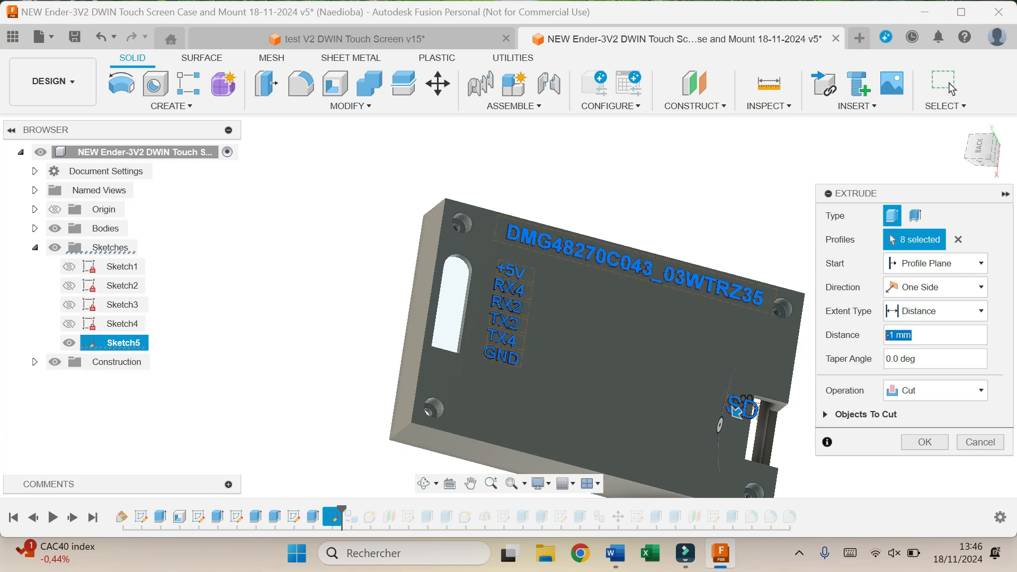
type("1")
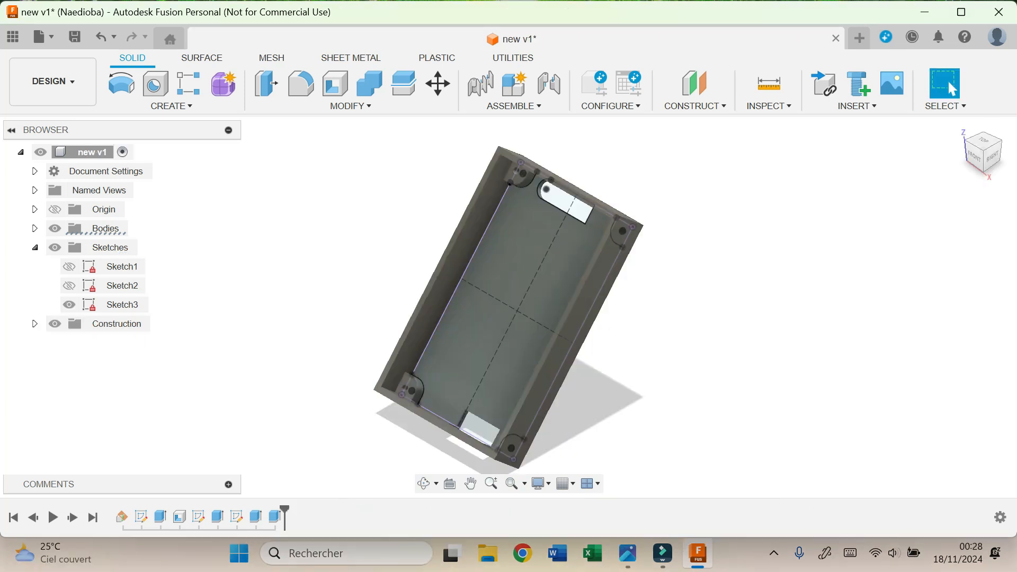
Hide Sketch3 in the new v1 design and create an activated internal standard component named cover
left_click(69, 305)
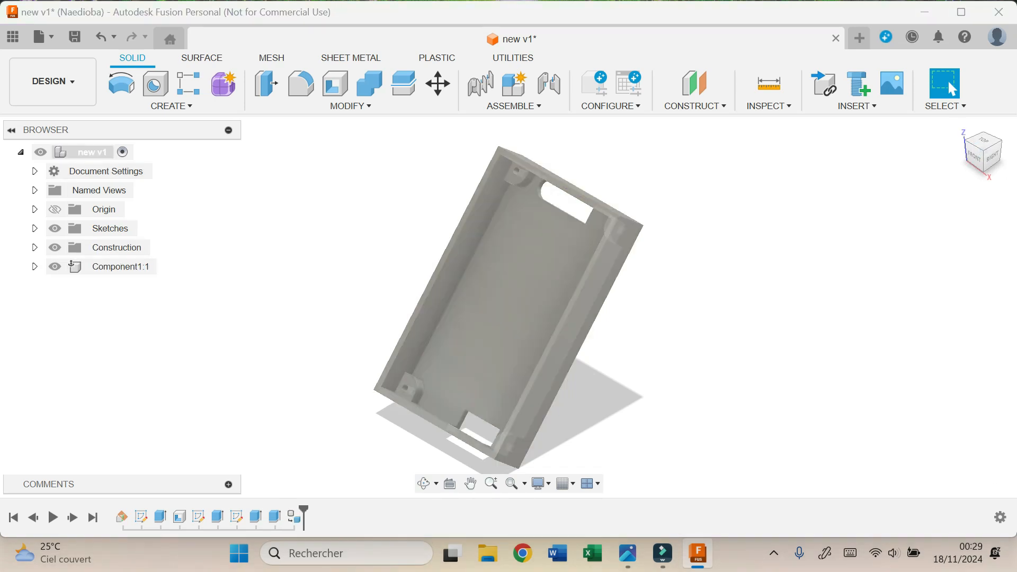
right_click(91, 152)
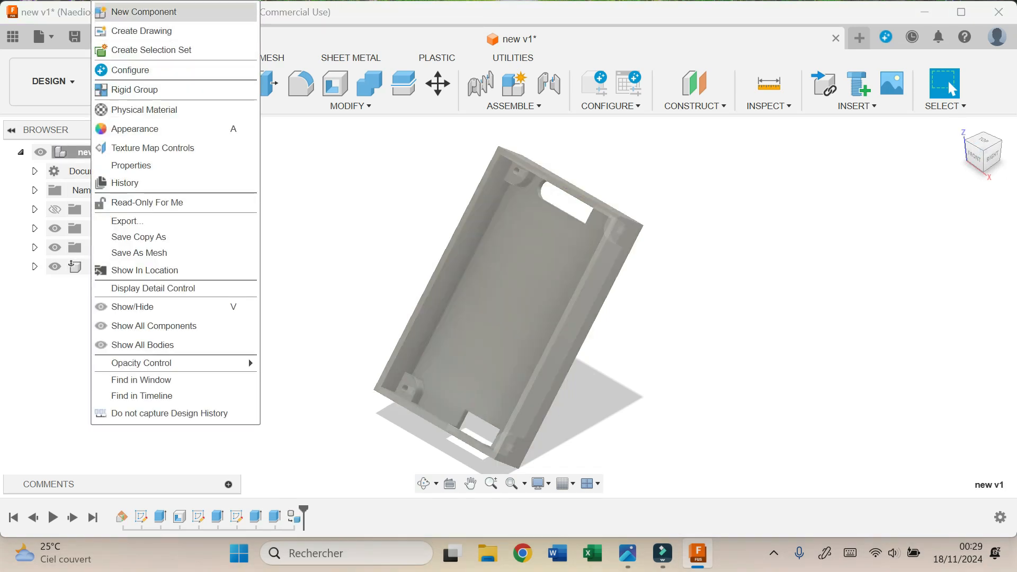
left_click(143, 12)
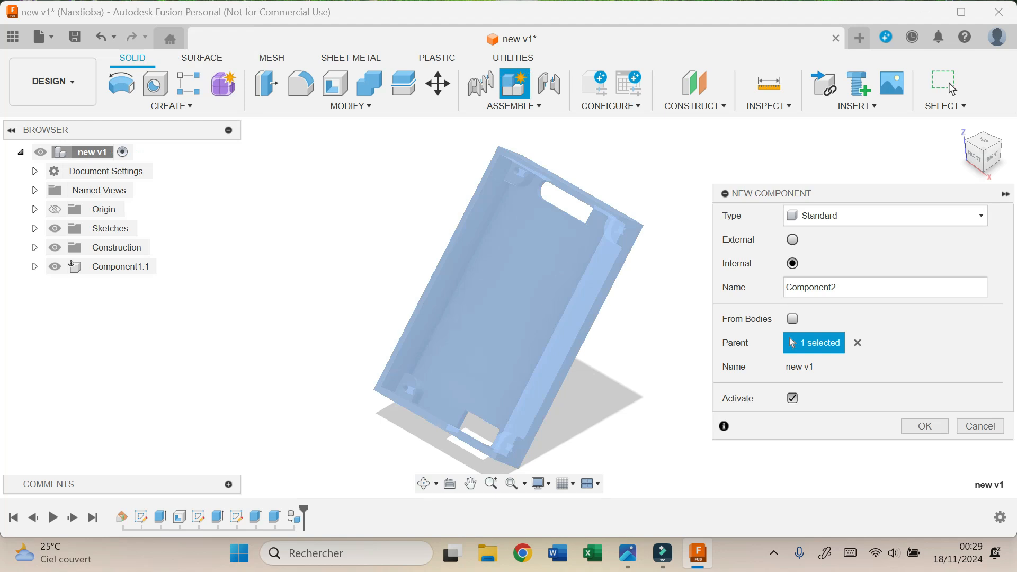
type("COV")
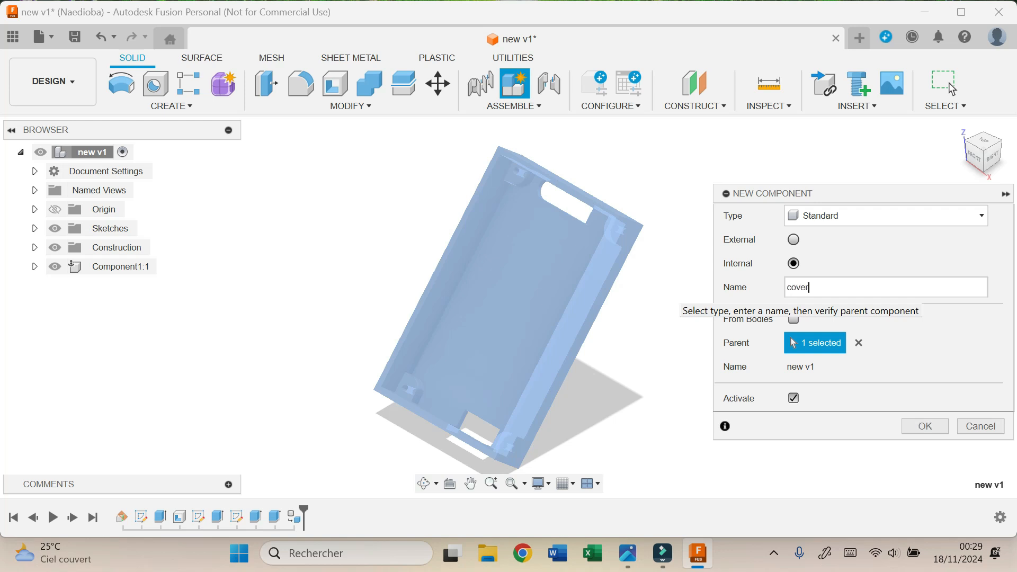
key("Return")
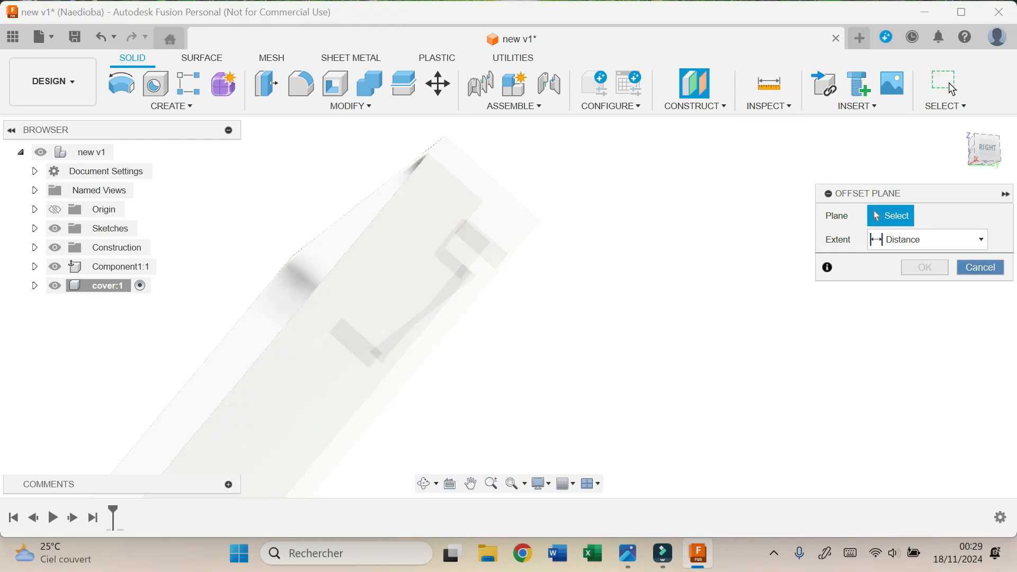
Create an offset construction plane -2 mm from the rim face at the box's open side
left_click(980, 268)
left_click(695, 106)
left_click(699, 123)
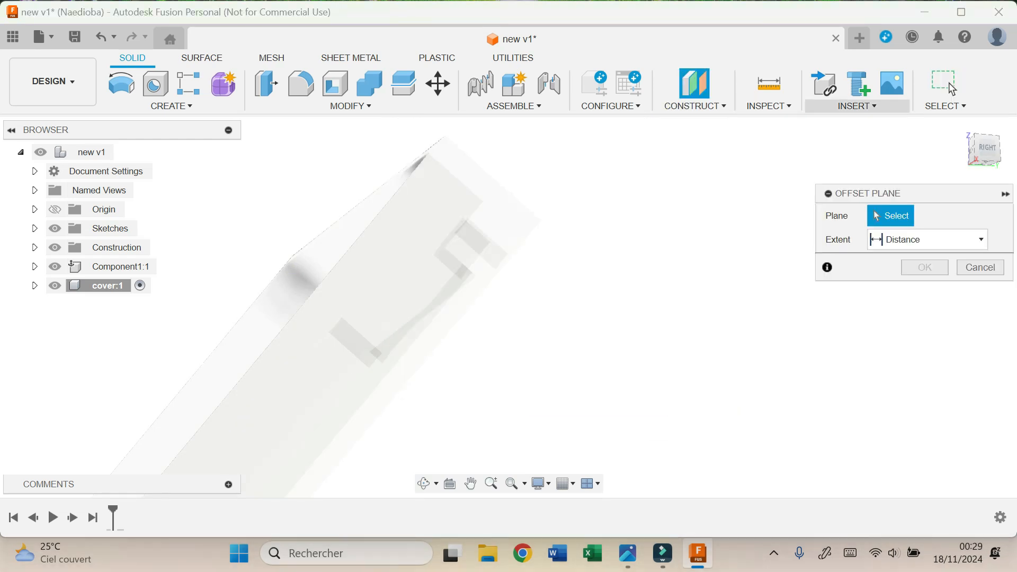
left_click_drag(983, 150, 1009, 152)
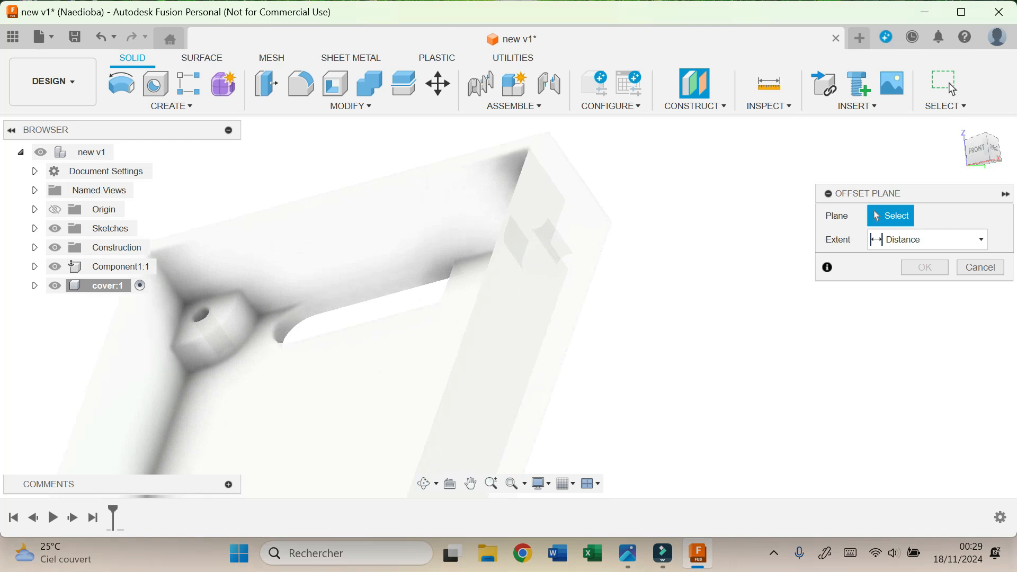
left_click(527, 174)
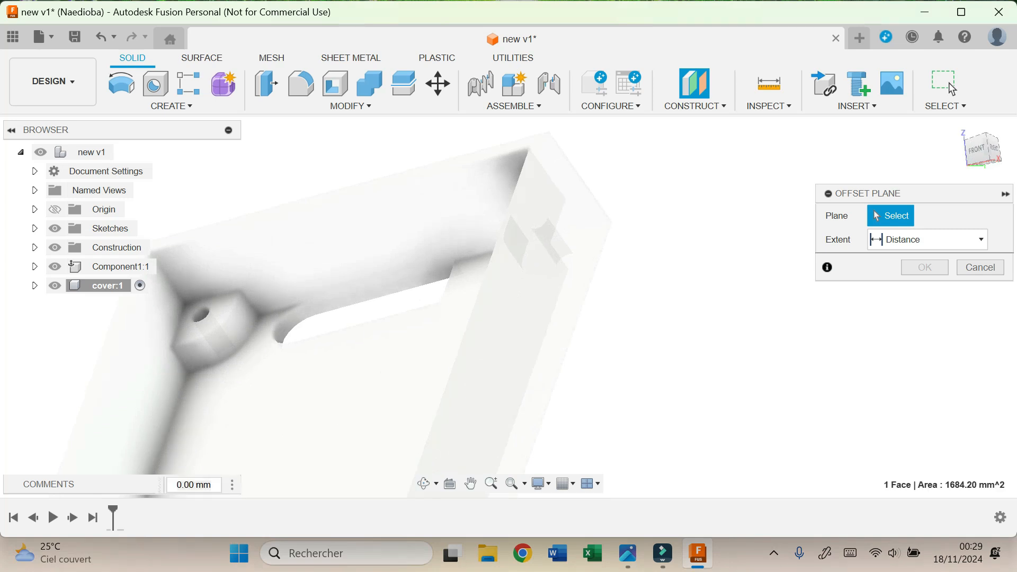
key("BackSpace")
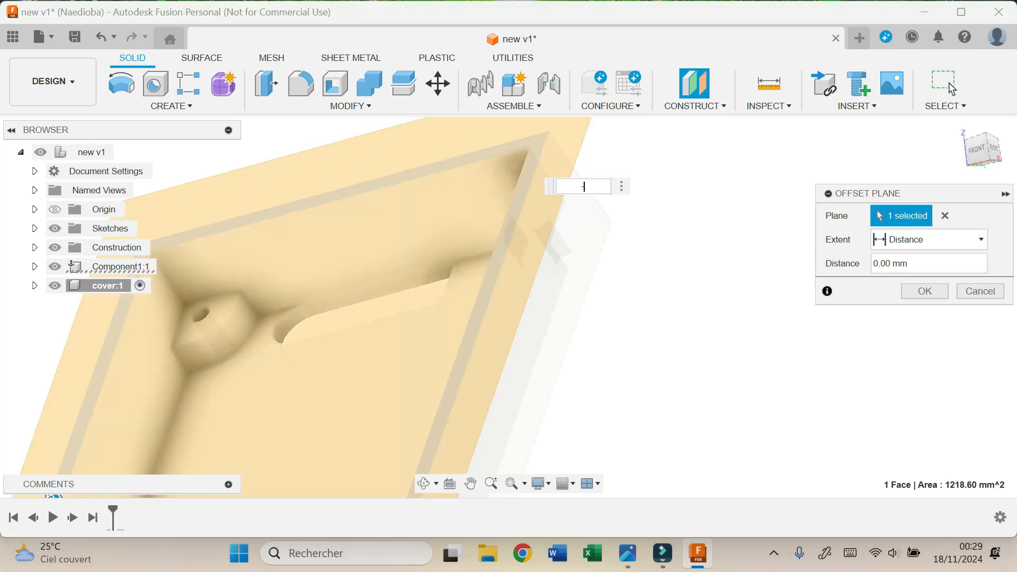
type("-2")
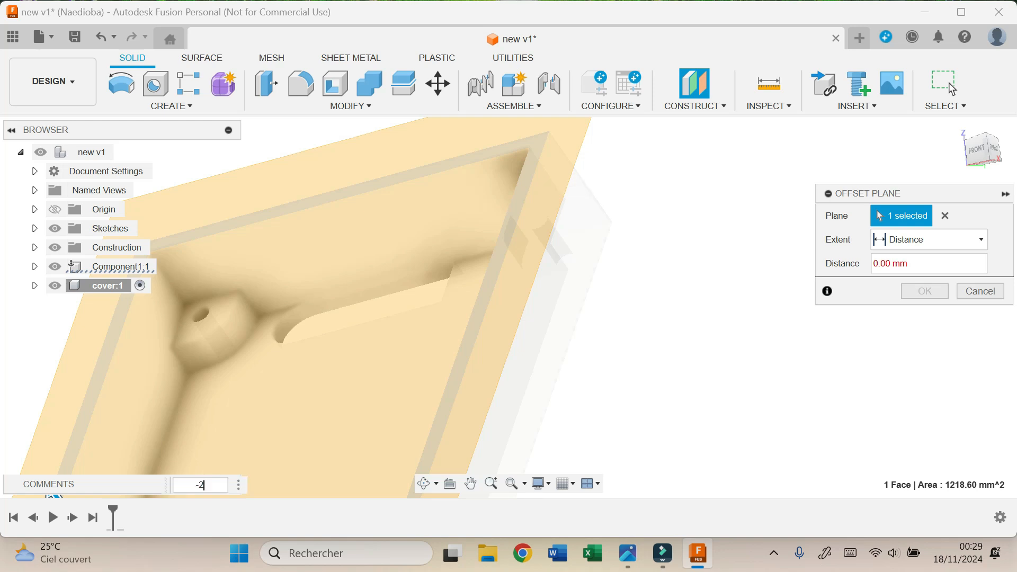
key("Return")
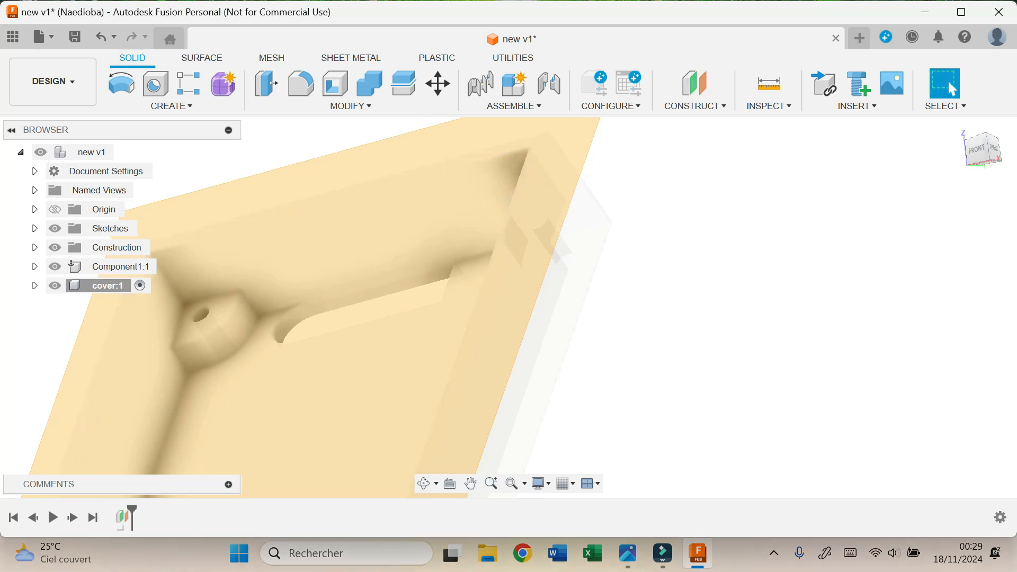
Create a sketch for the cover on the offset plane and project the box's rim face into it
left_click(959, 127)
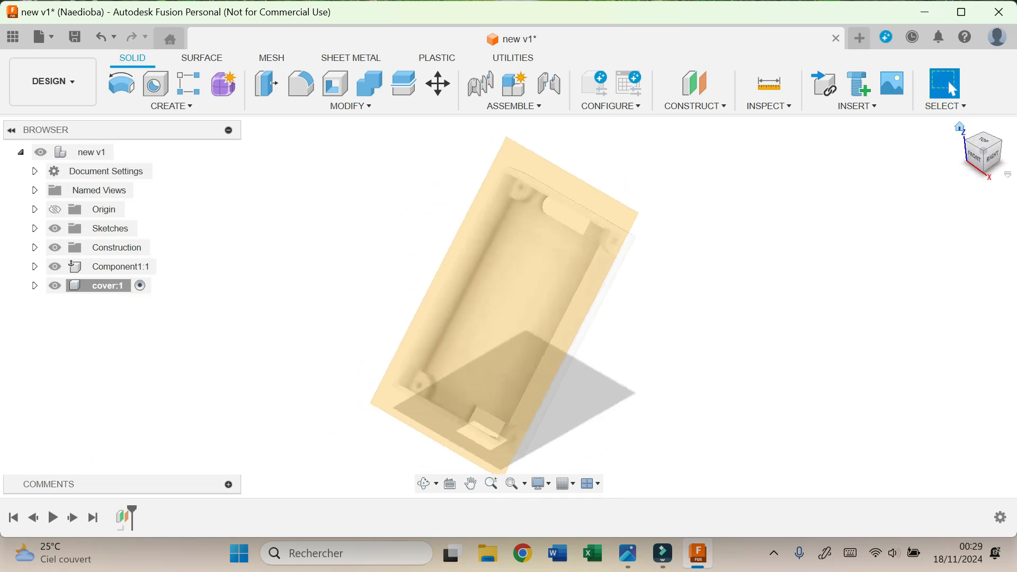
left_click(171, 106)
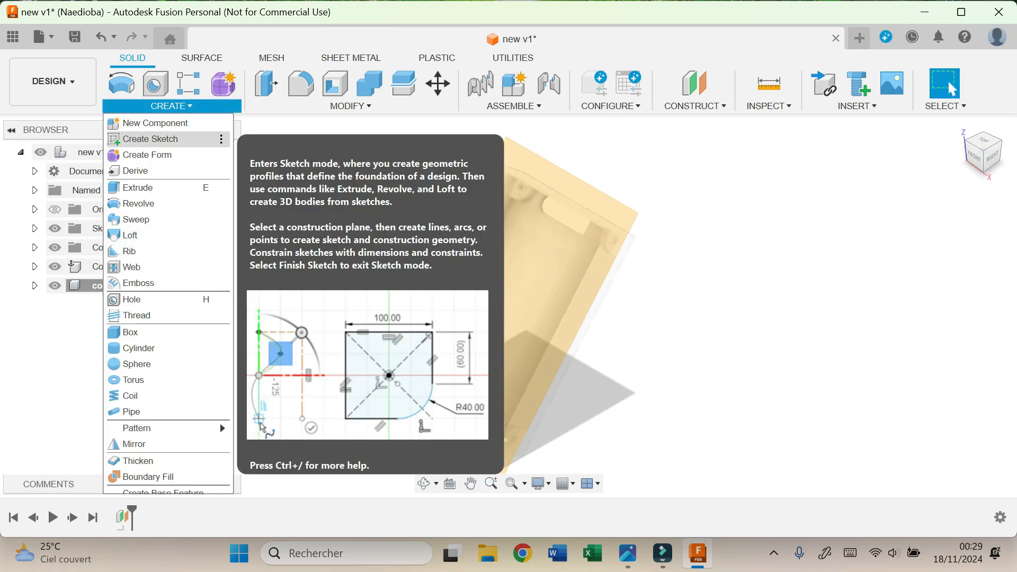
left_click(152, 137)
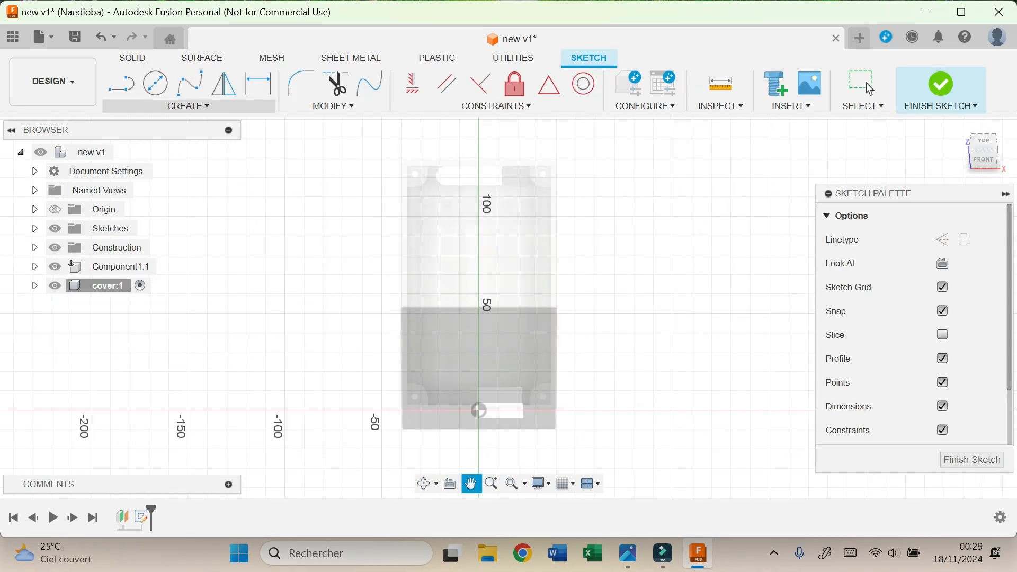
key("p")
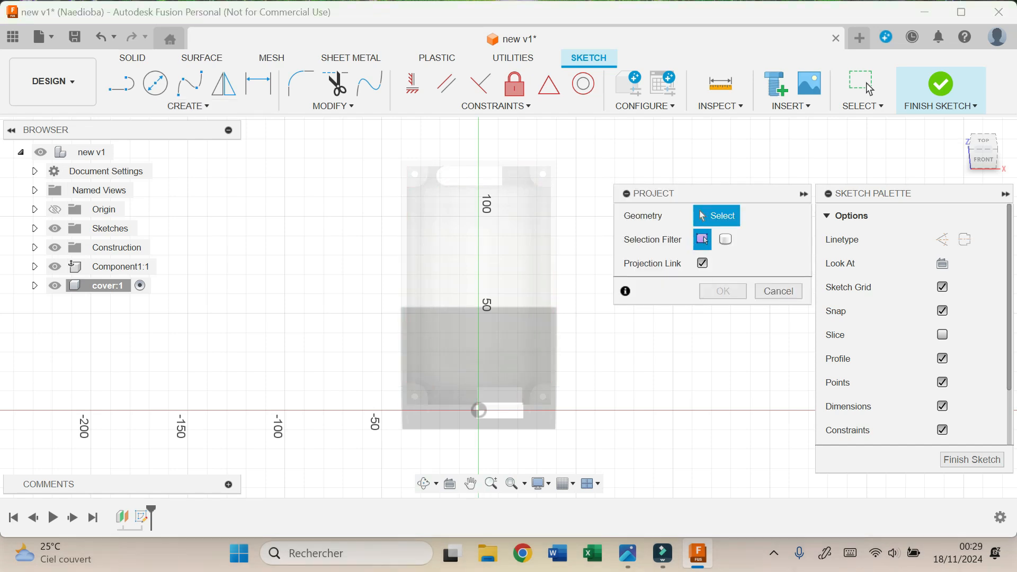
left_click(726, 239)
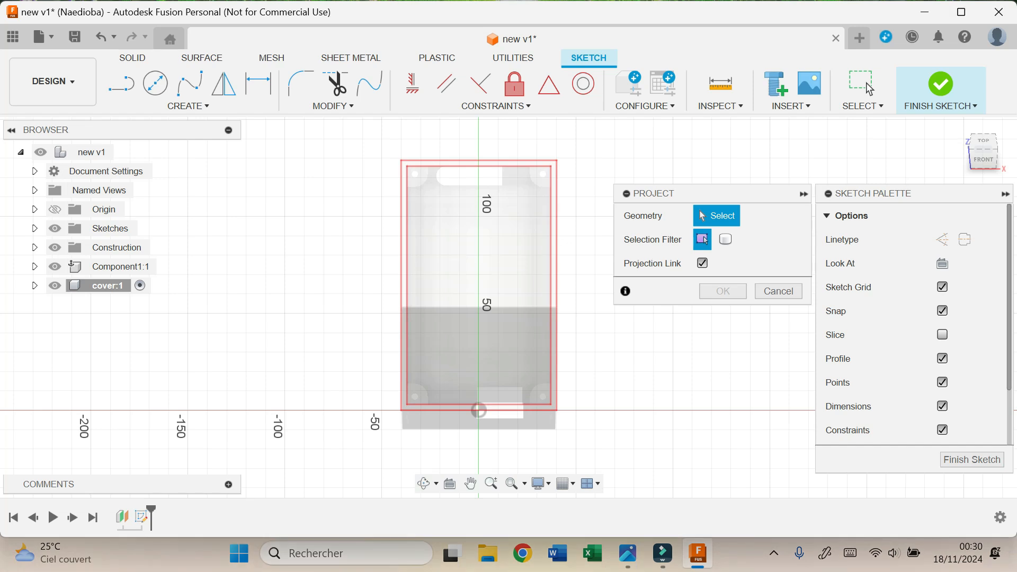
left_click(405, 286)
left_click(723, 292)
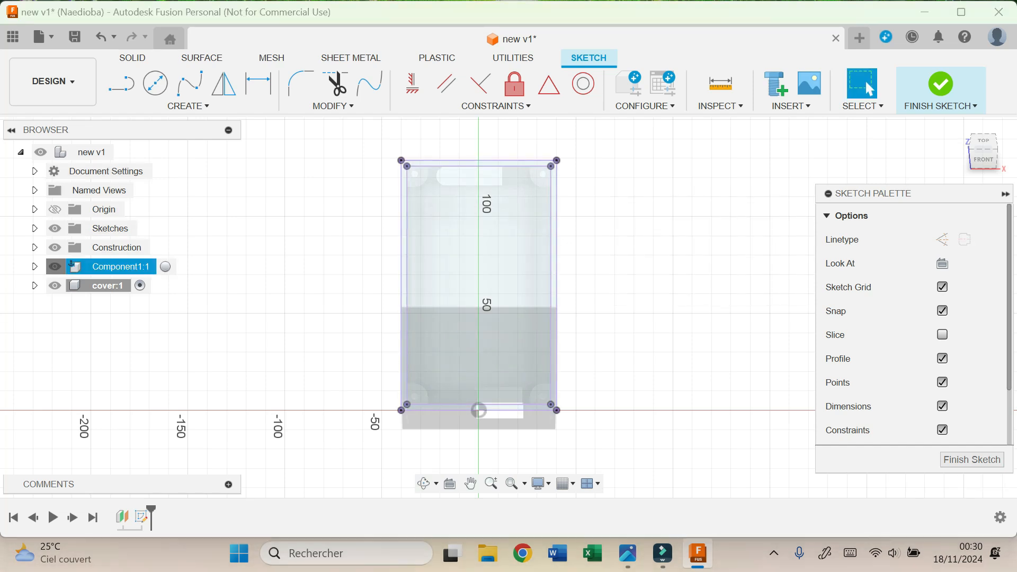
With Component1 hidden, delete the outer projected rectangle and convert the inner rectangle to construction lines
left_click(55, 267)
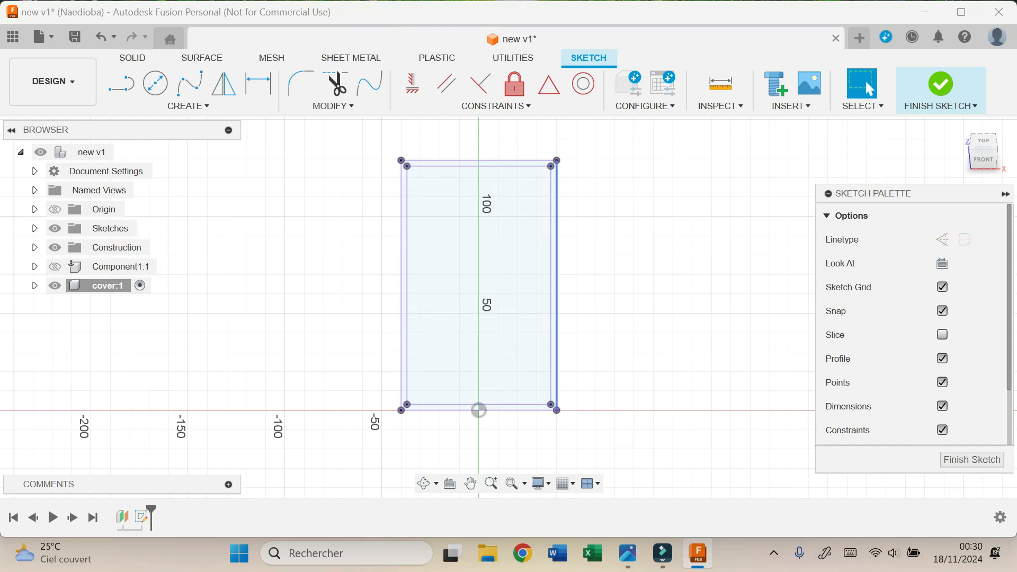
left_click(556, 281)
double_click(412, 275)
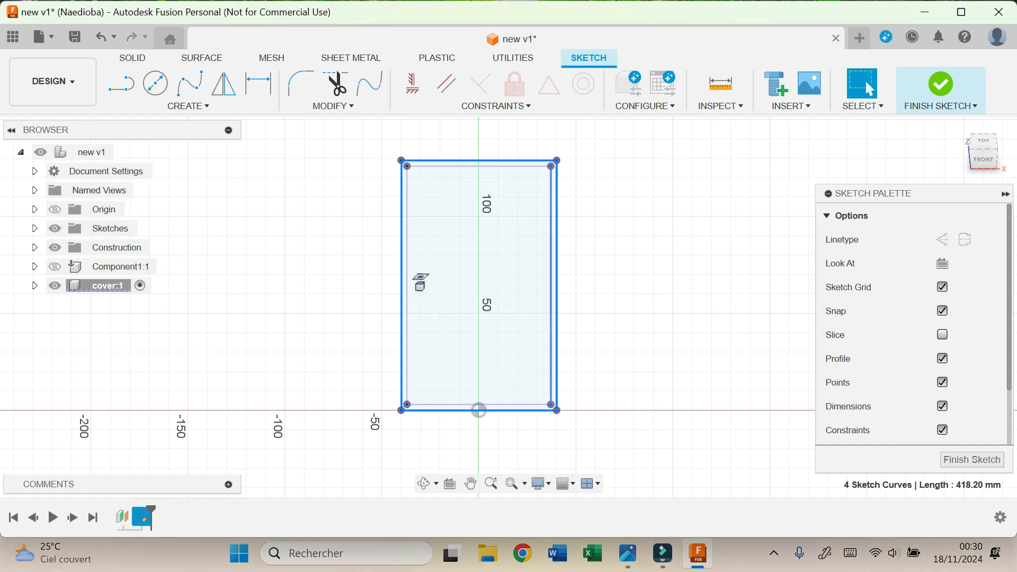
key("Escape")
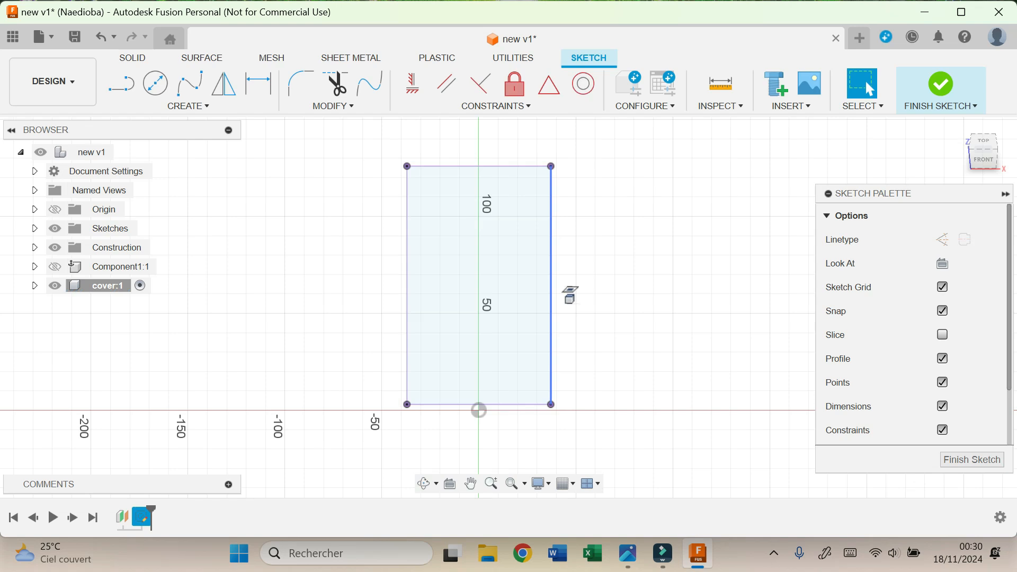
double_click(556, 286)
key("x")
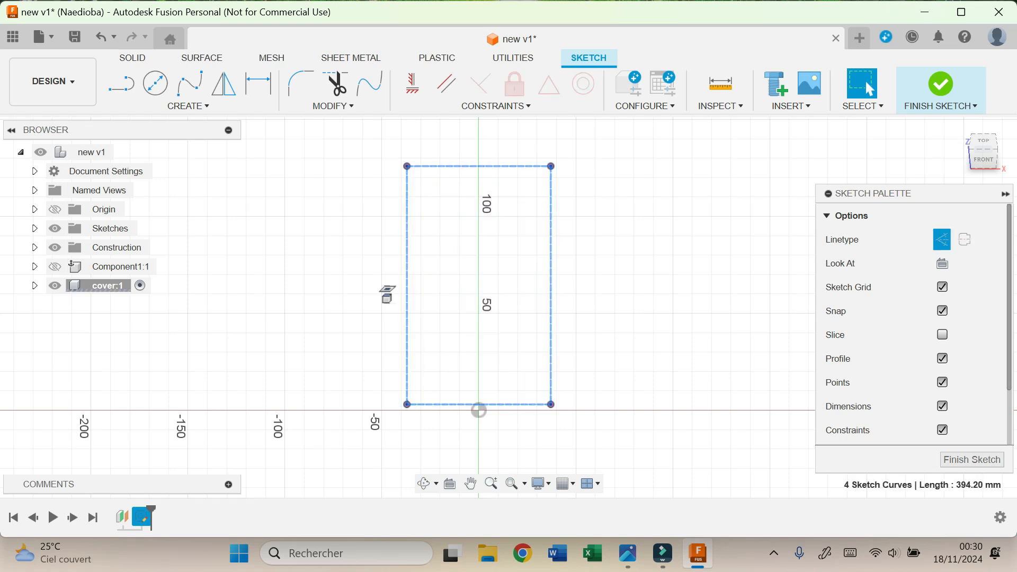
Draw a vertical and a horizontal line through the midpoints of the projected rectangle's opposite edges
scroll(339, 305, "up", 2)
left_click(331, 312)
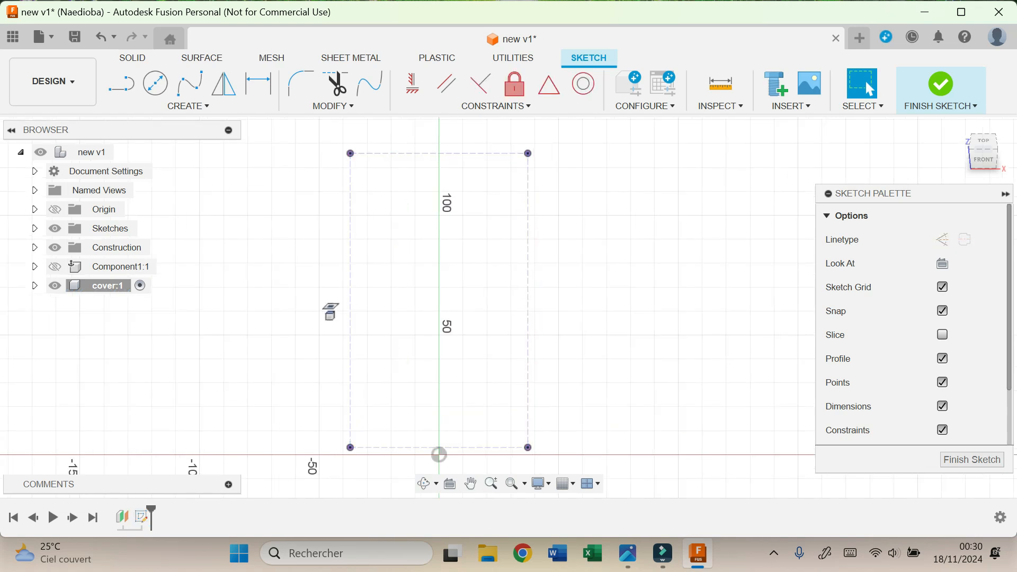
key("l")
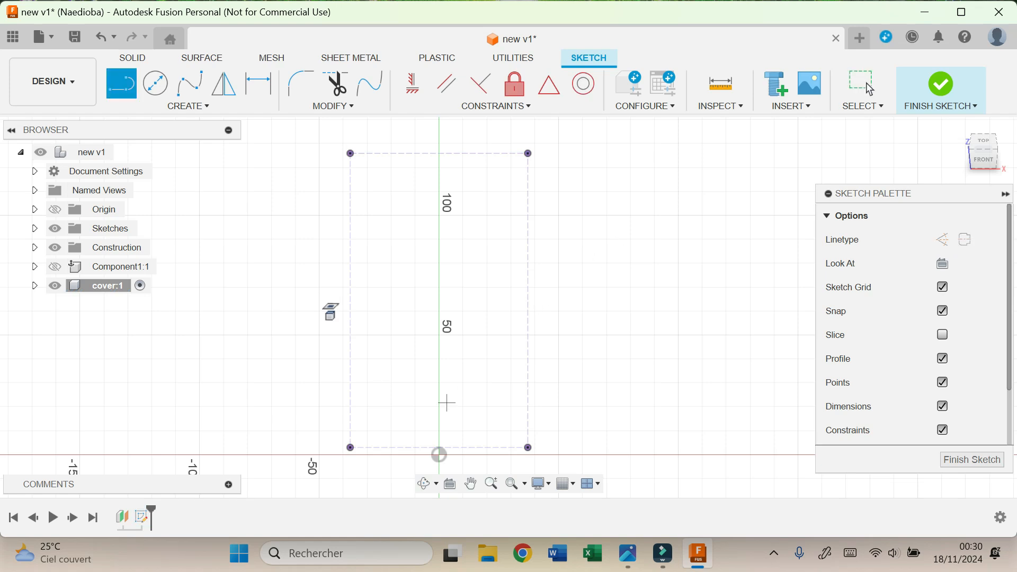
left_click(439, 447)
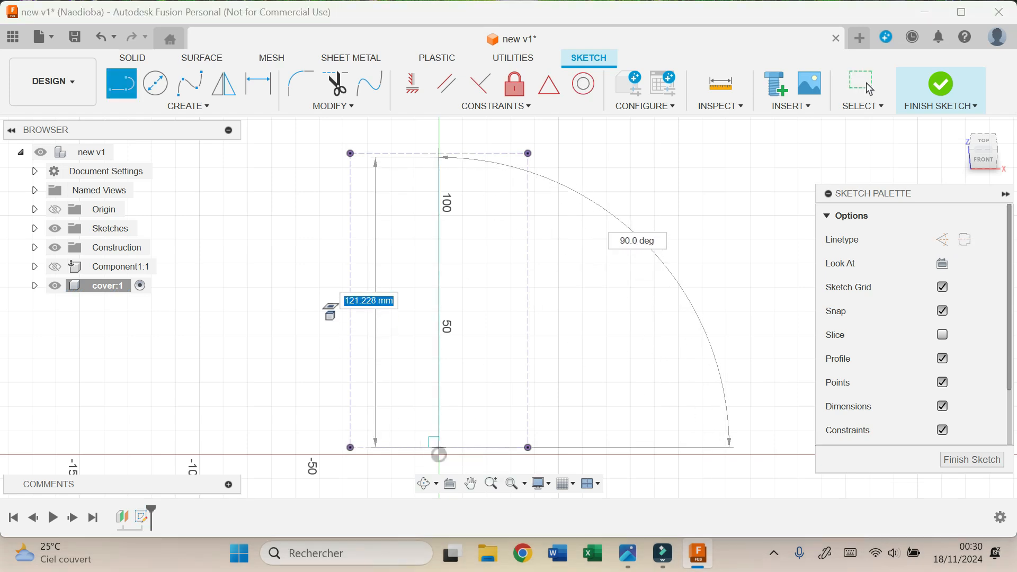
double_click(440, 154)
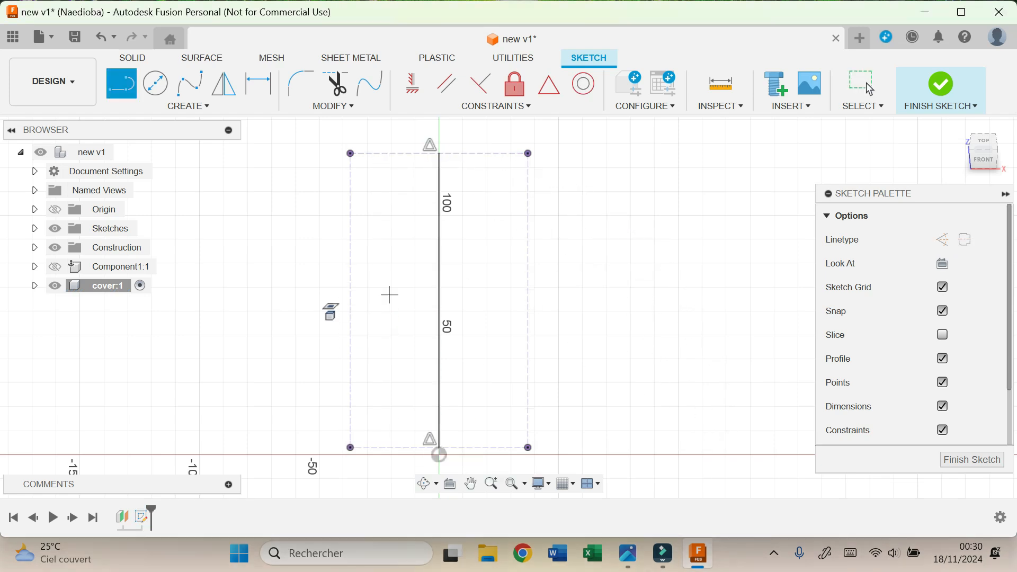
left_click(350, 300)
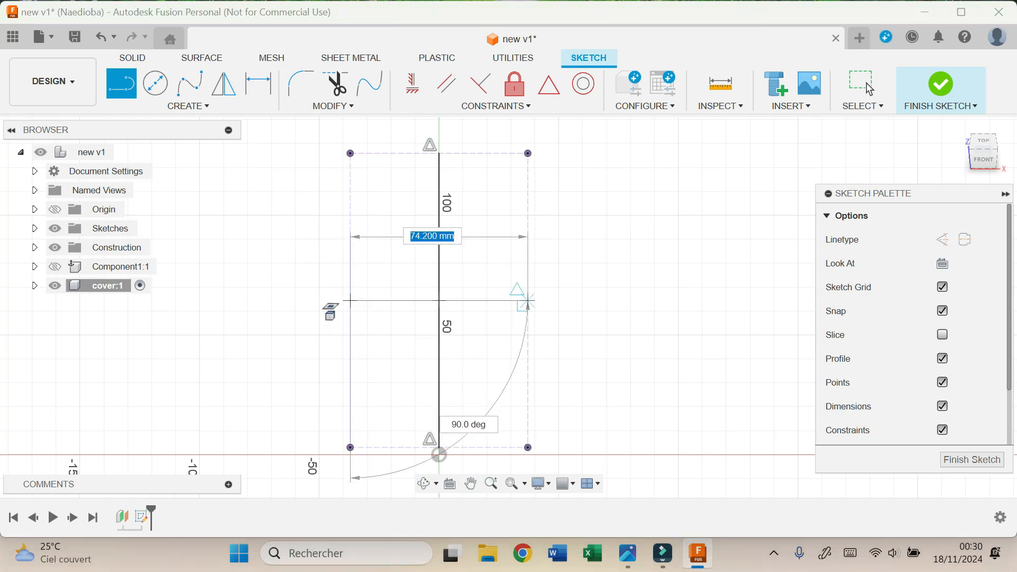
double_click(528, 301)
key("Escape")
Convert the horizontal and vertical centre lines to construction lines
left_click(482, 301)
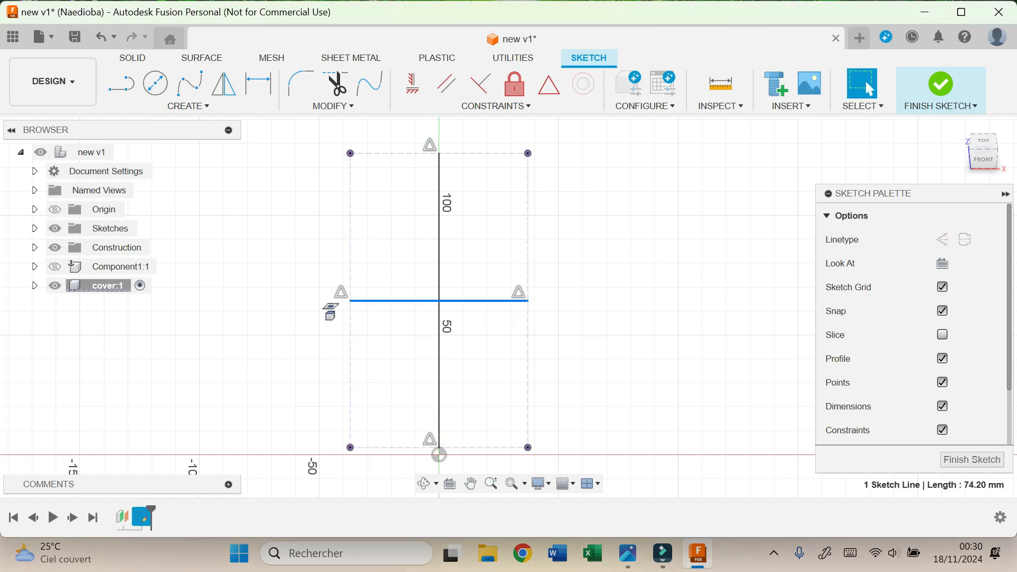
key("x")
left_click(439, 270)
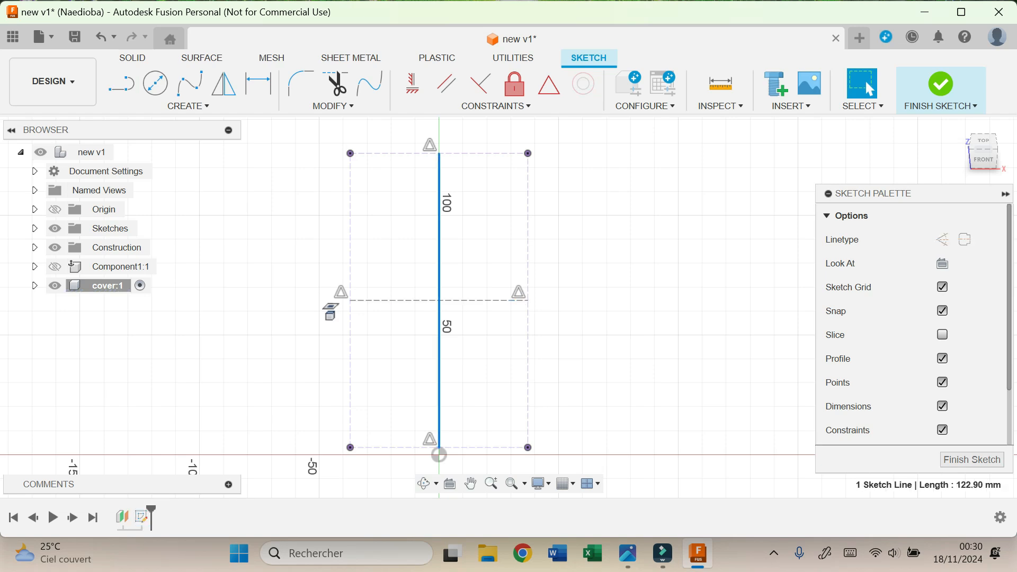
key("x")
Offset the projected rectangle inward by the user parameter starting with C, 0.50 mm
scroll(627, 241, "down", 1)
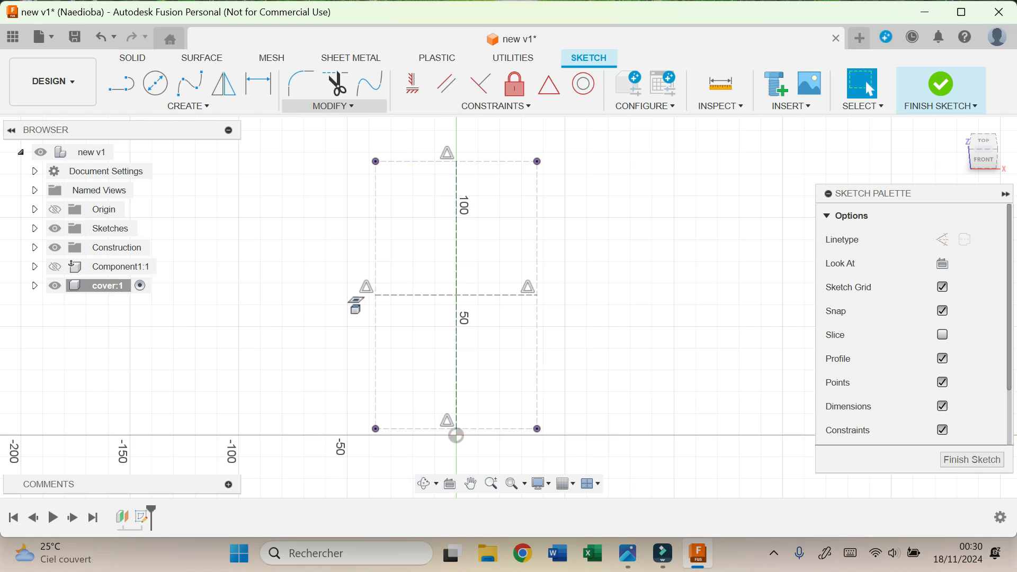
key("o")
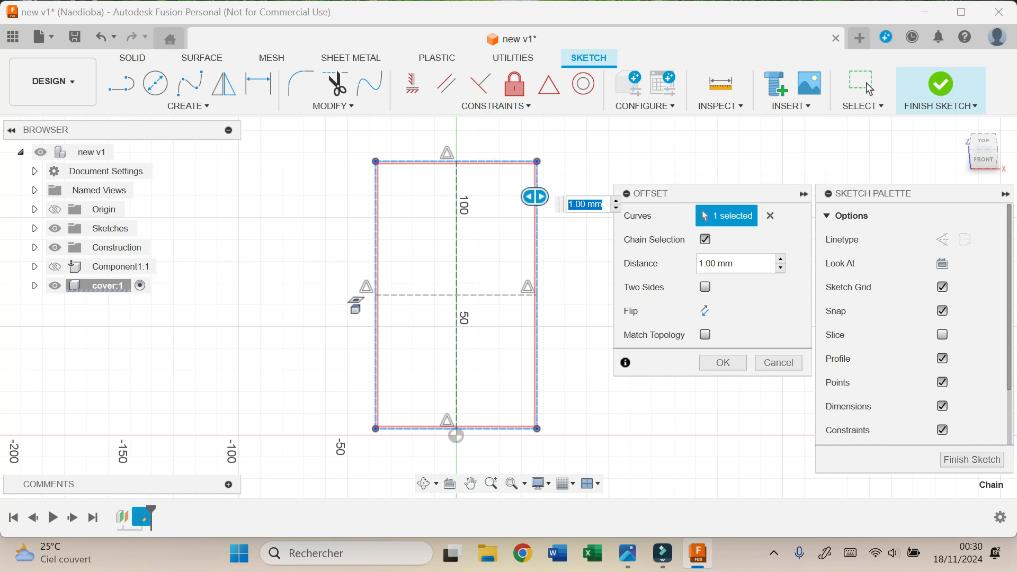
type("C")
key("Return")
key("Return")
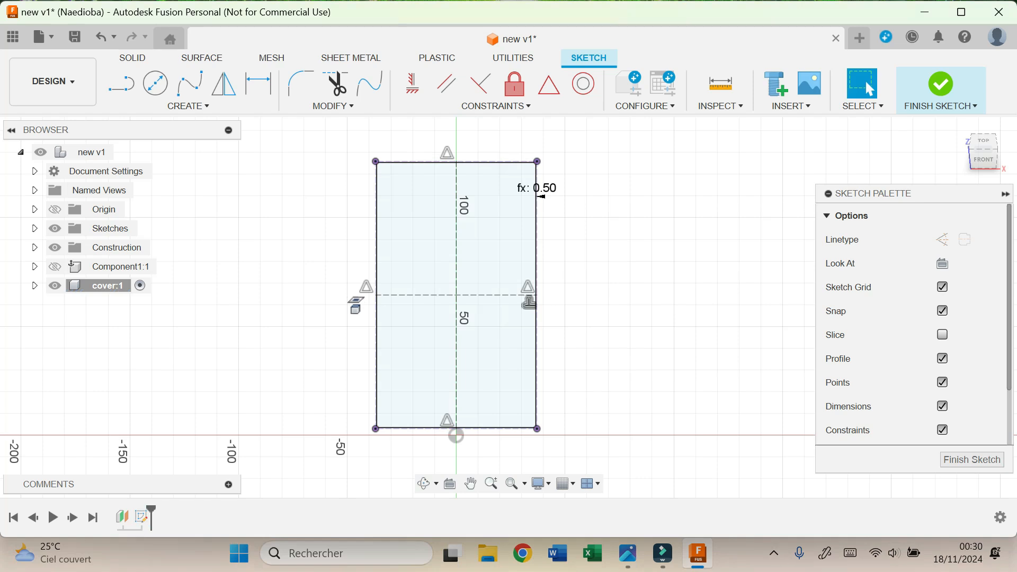
Draw a two-point rectangle about 103 mm tall inside the offset outline
scroll(606, 273, "up", 2)
key("r")
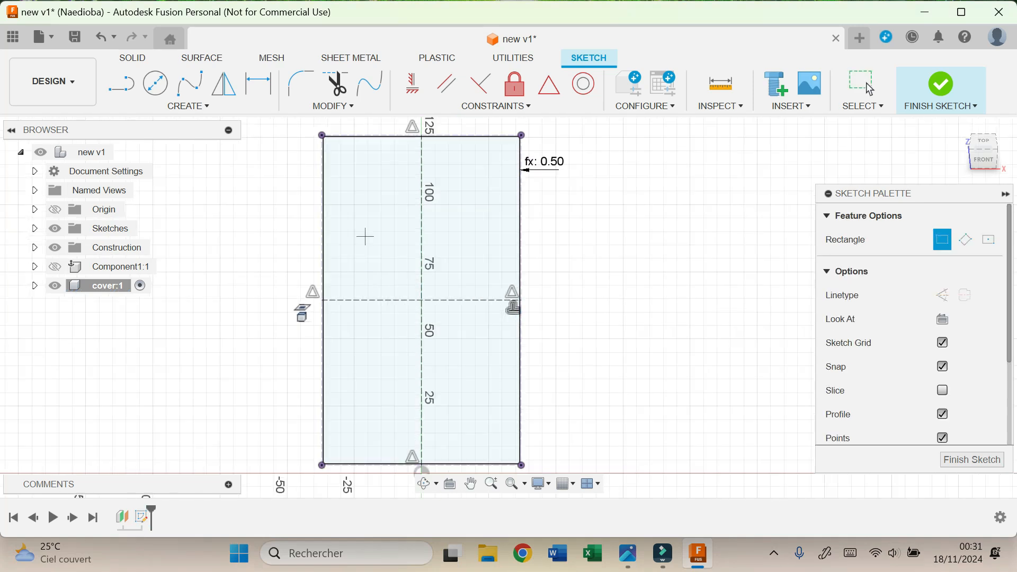
left_click(340, 165)
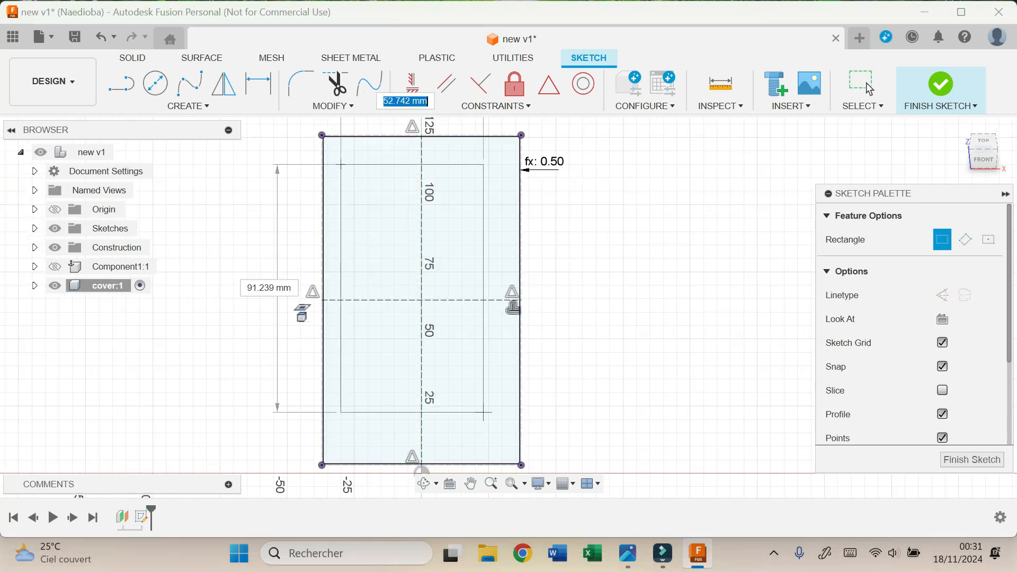
left_click(498, 440)
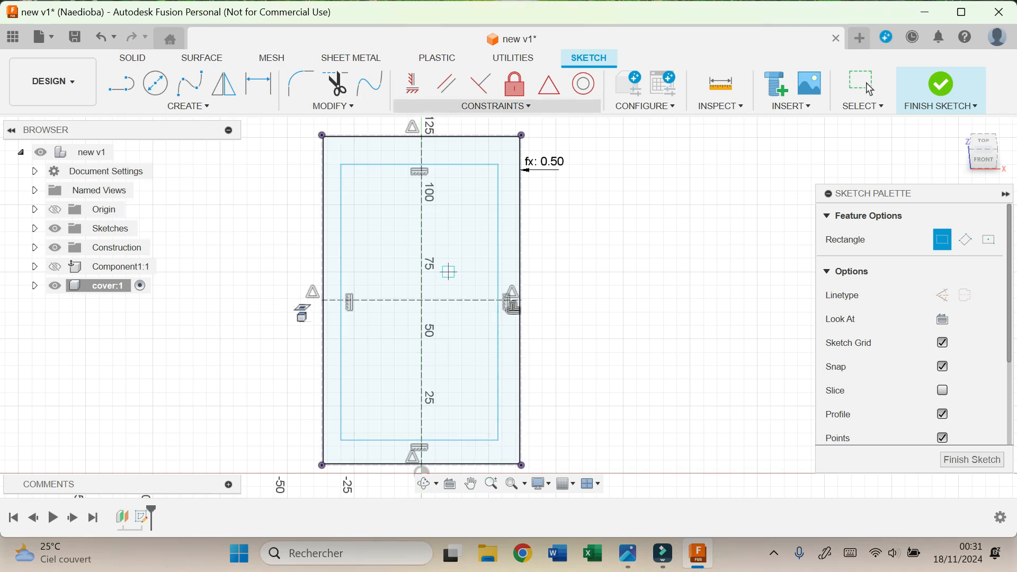
Make the inner rectangle's upper and lower edges symmetric about the horizontal construction line
left_click(497, 105)
left_click(433, 297)
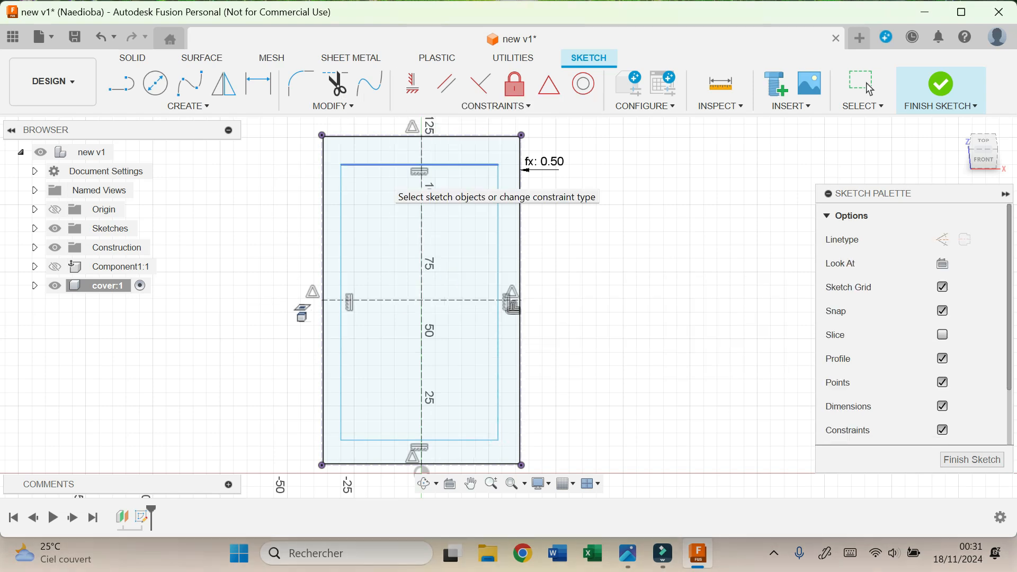
left_click(395, 440)
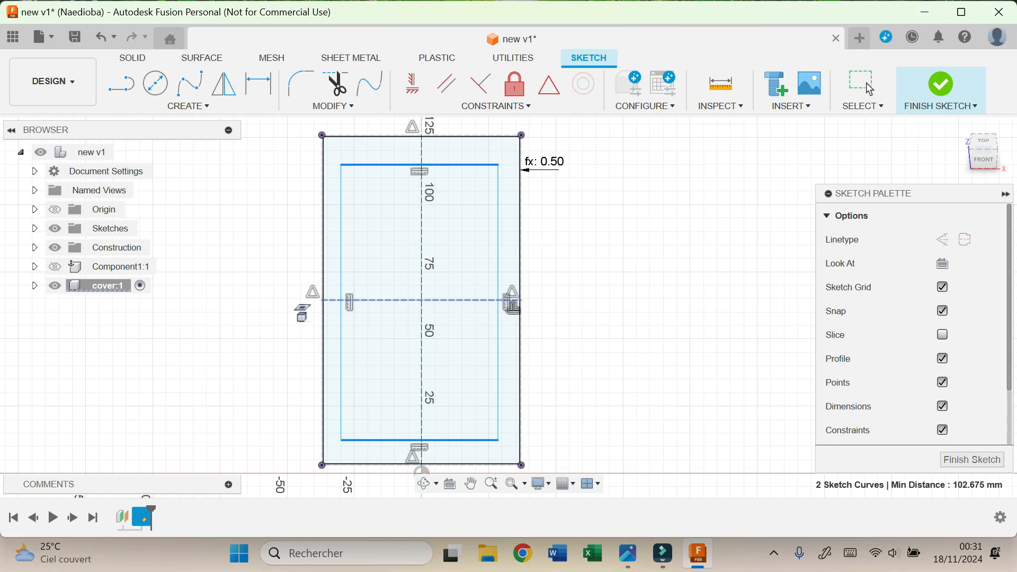
left_click(393, 300)
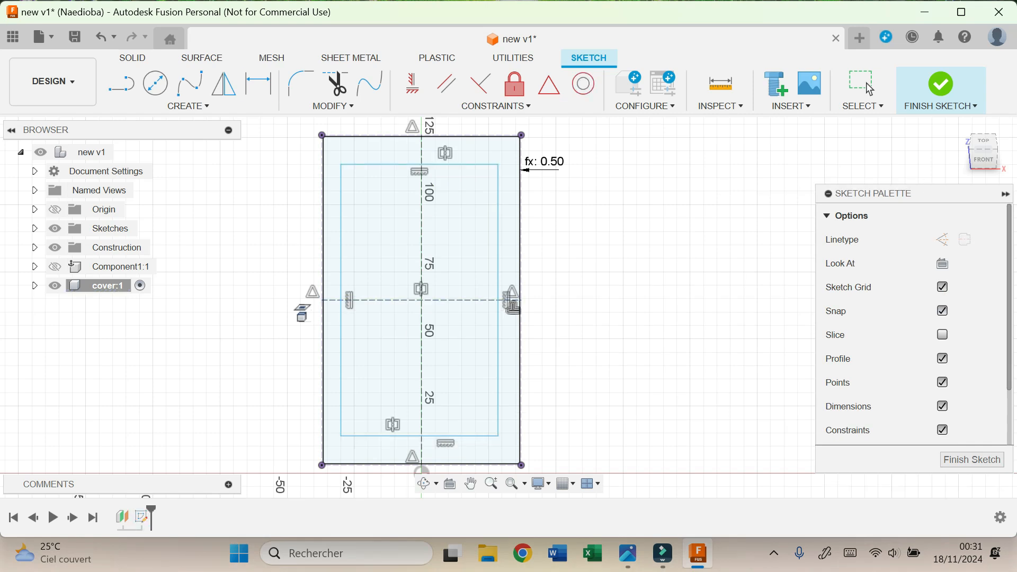
Dimension the gap between the right edges of the inner rectangle and offset outline as S_distance_mid_outer_right (2.35 mm)
key("r")
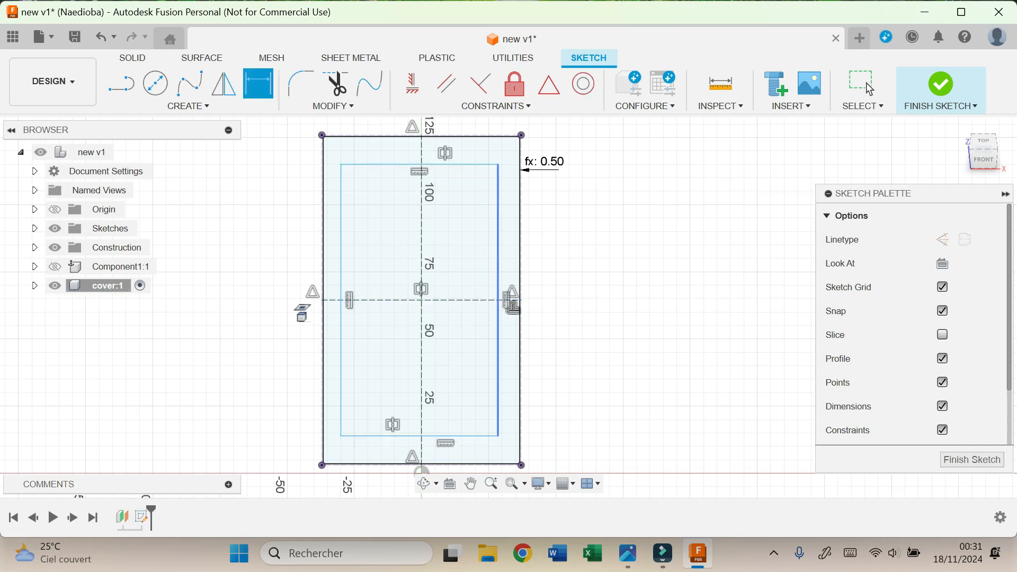
left_click(499, 233)
scroll(500, 234, "up", 2)
scroll(504, 231, "up", 2)
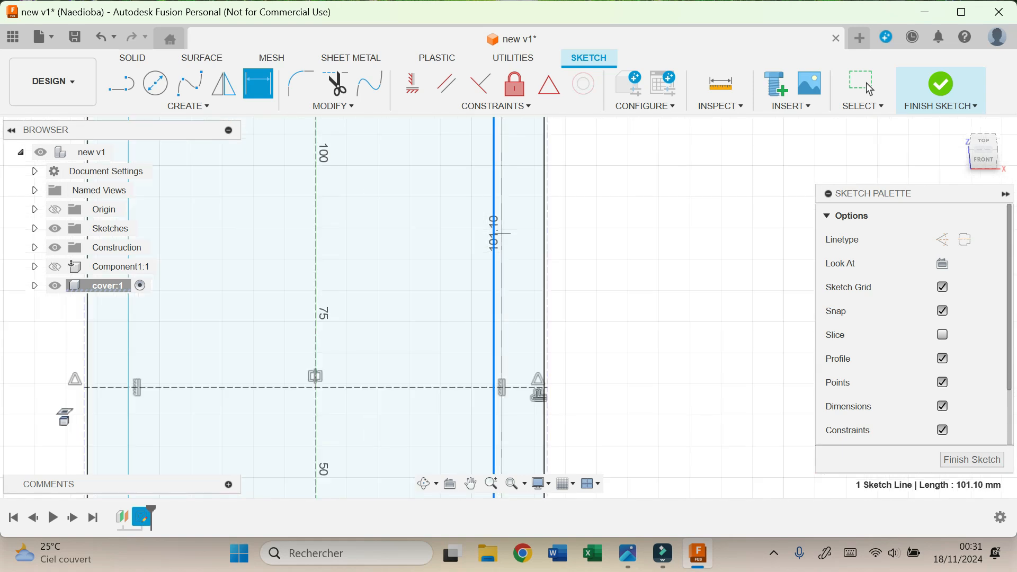
left_click(546, 217)
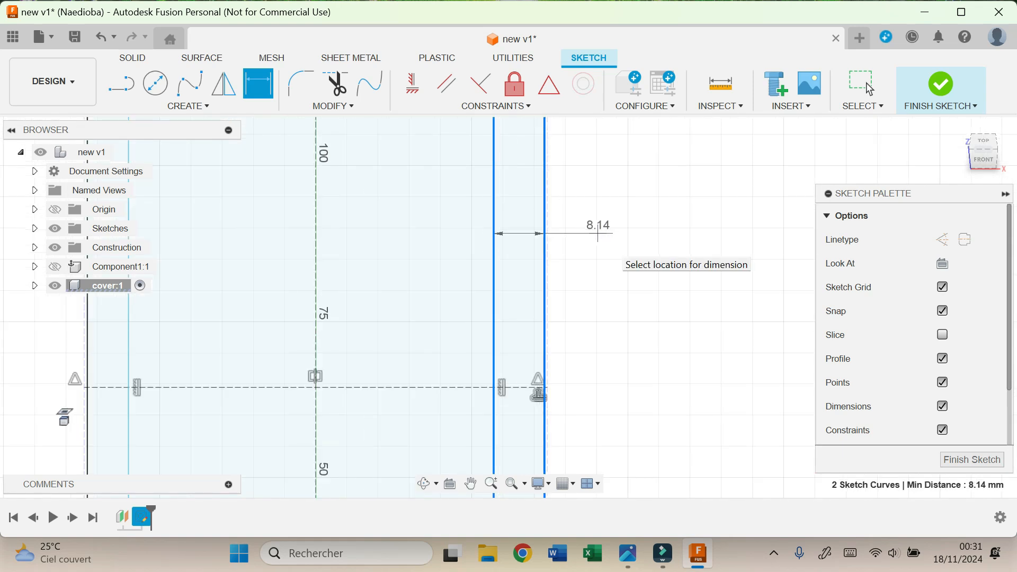
left_click(613, 233)
type("S")
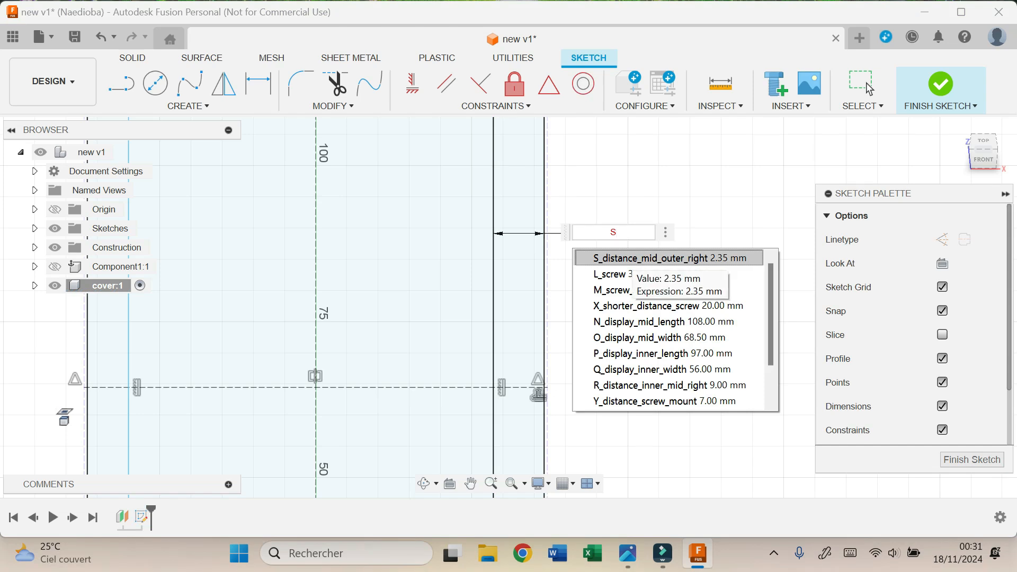
key("Return")
key("Return")
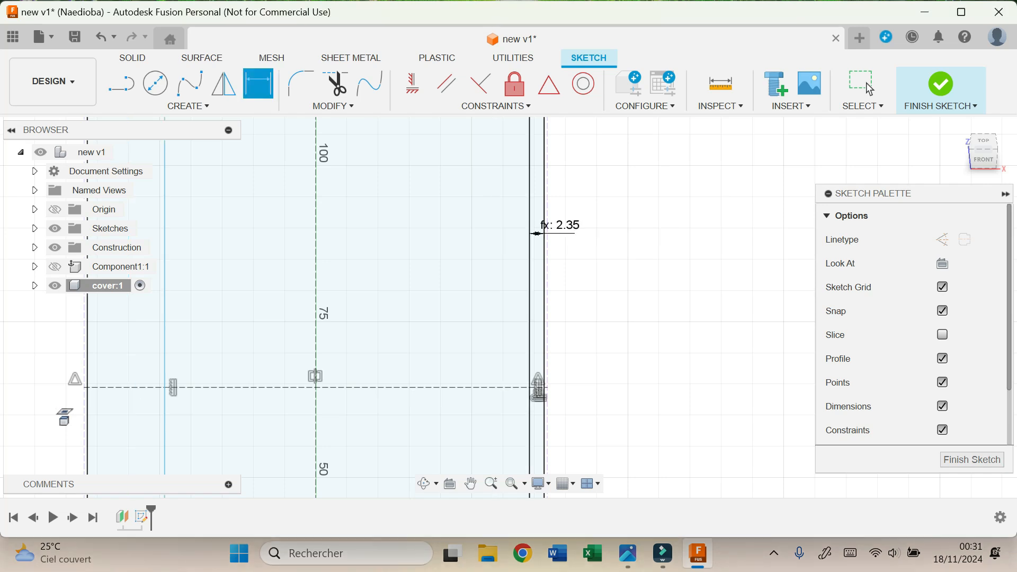
Dimension the inner rectangle's vertical length with the parameter N_display_mid_length (108.00 mm)
scroll(633, 254, "down", 5)
scroll(636, 256, "down", 1)
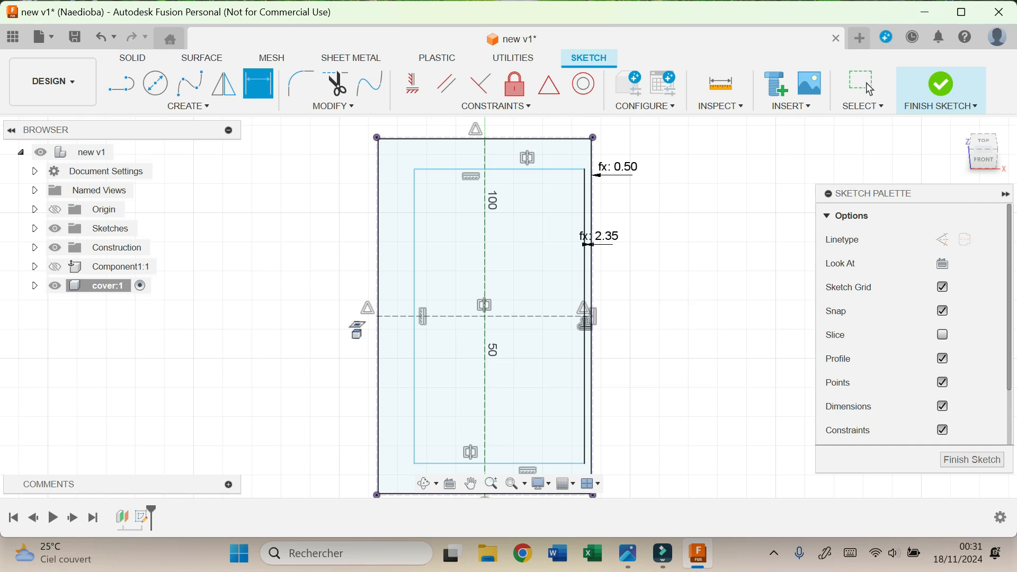
left_click(414, 323)
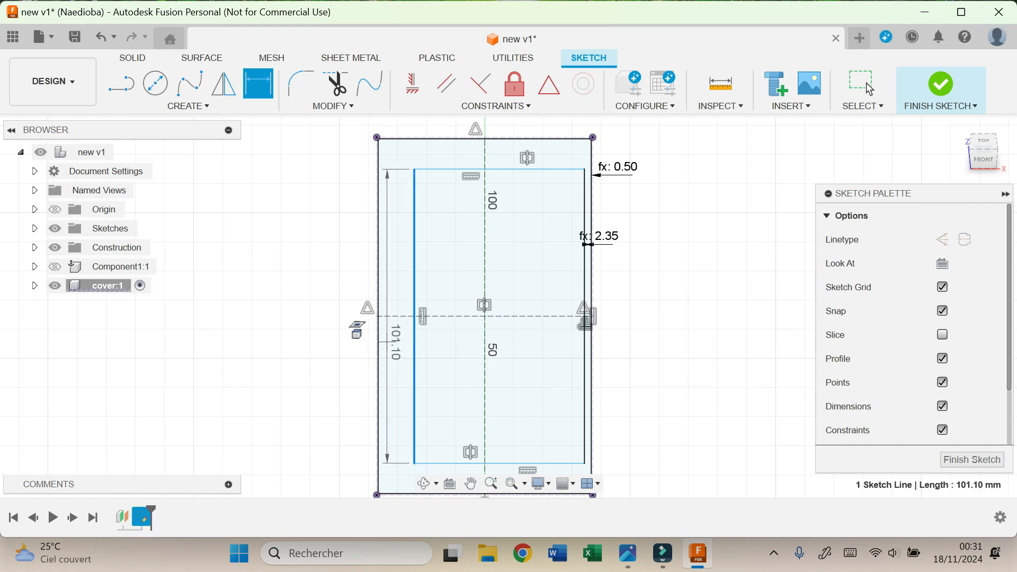
left_click(313, 333)
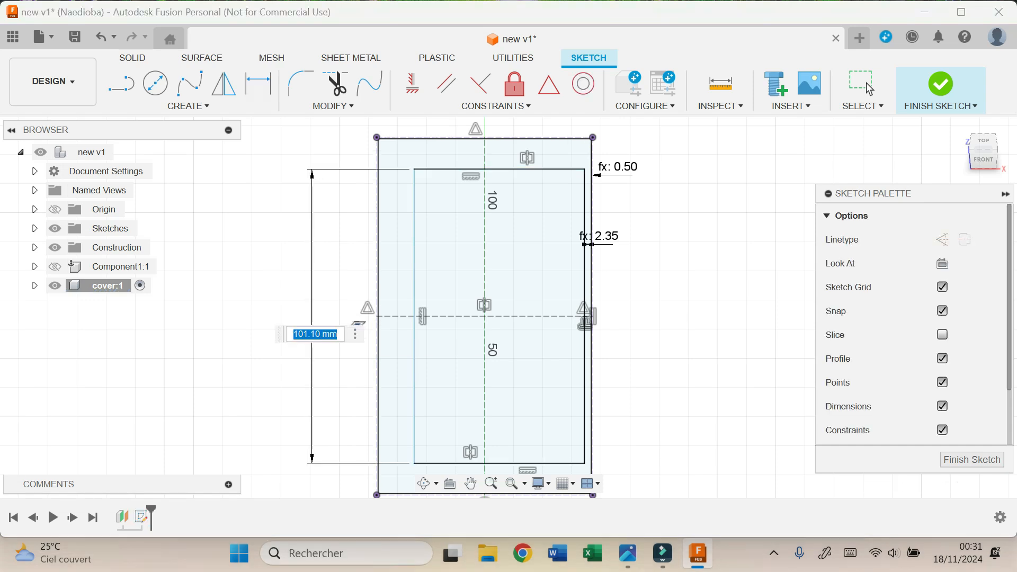
type("N")
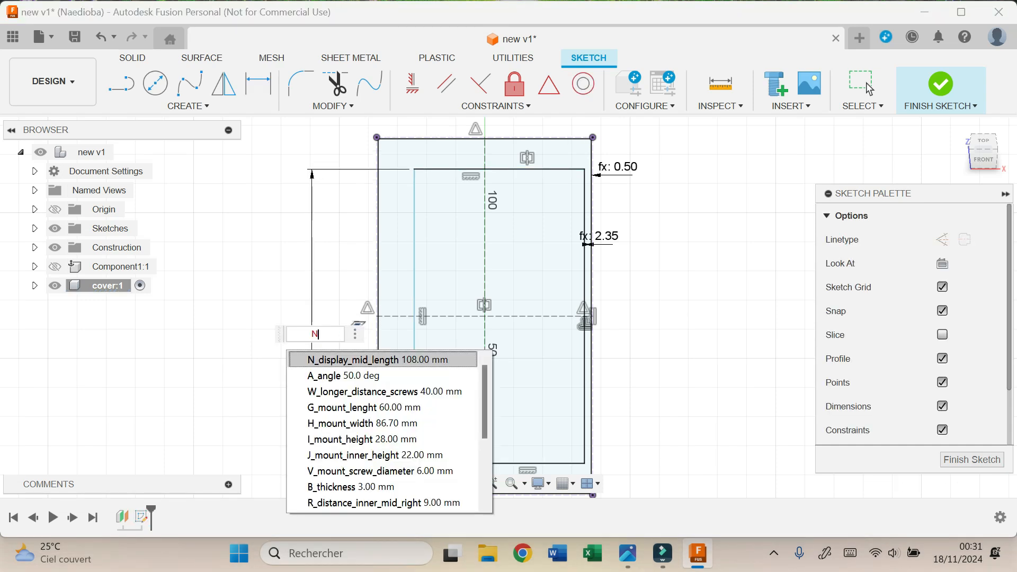
key("Return")
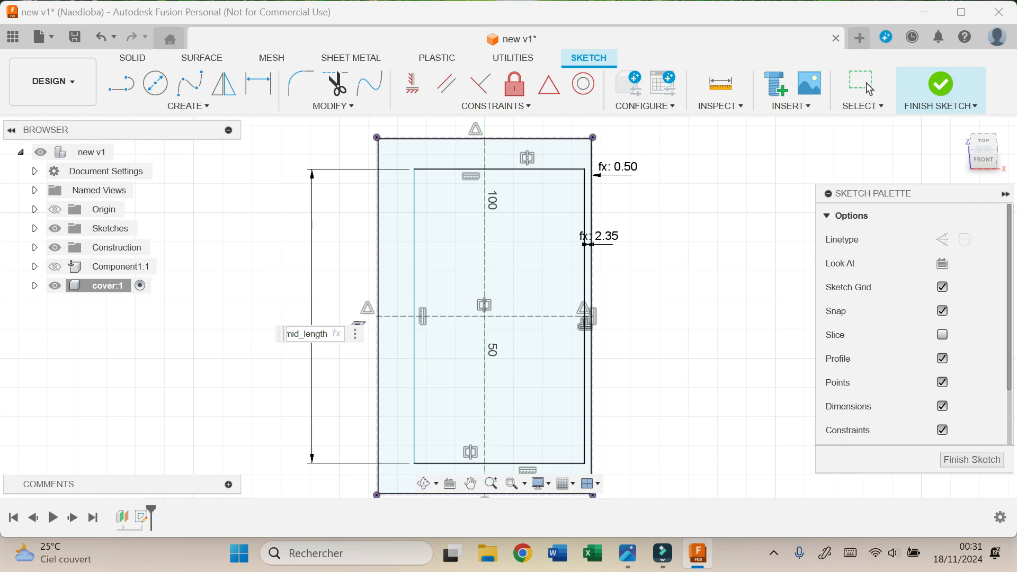
key("Return")
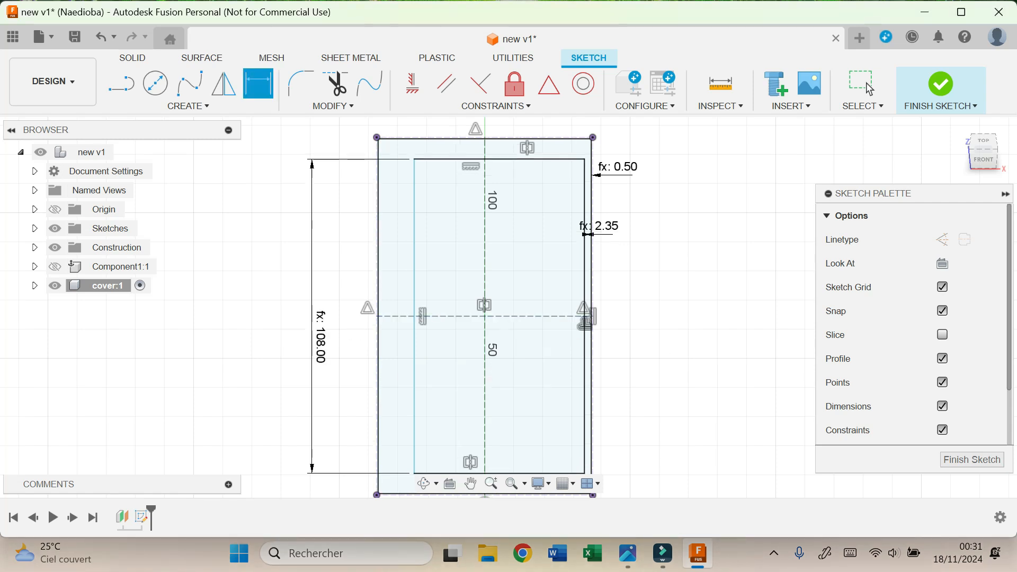
Dimension the inner rectangle's width along its lower edge with the parameter O_display_mid_width (68.50 mm)
left_click(471, 484)
middle_click_drag(530, 494, 496, 352)
left_click(552, 289)
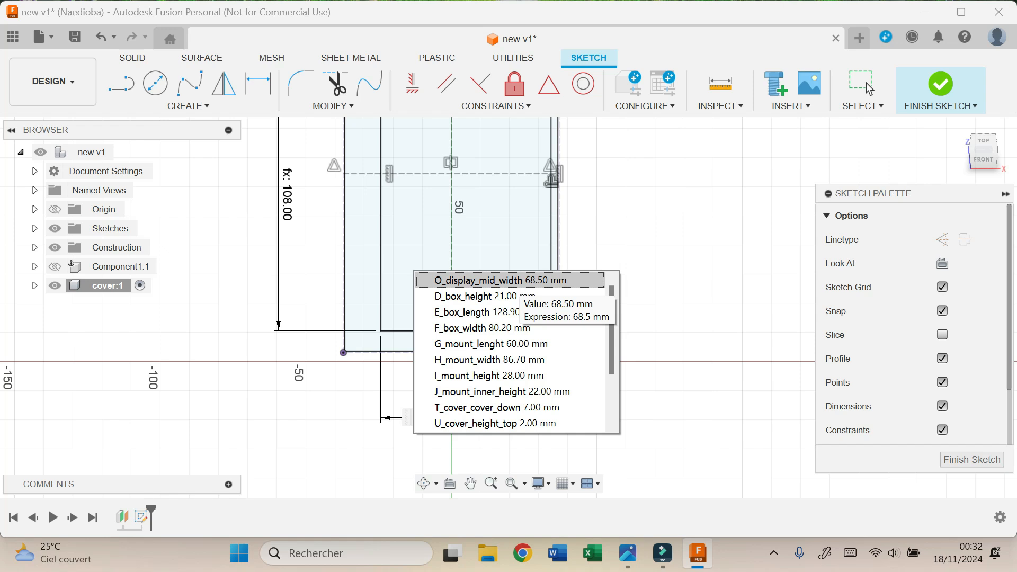
key("Return")
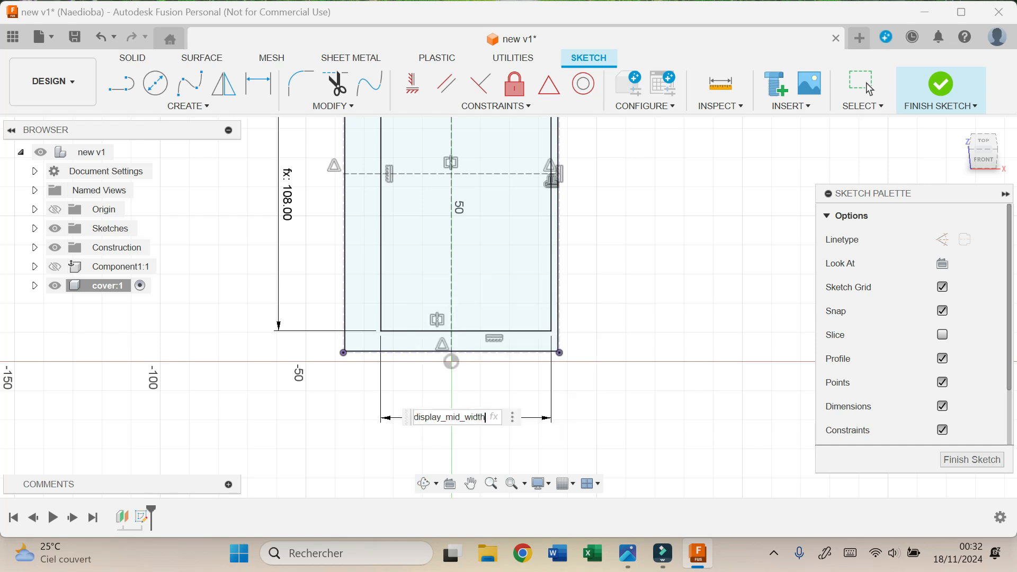
key("Return")
Draw a smaller two-point rectangle about 76 mm tall inside the 108 by 68.5 mm rectangle
scroll(466, 371, "down", 3)
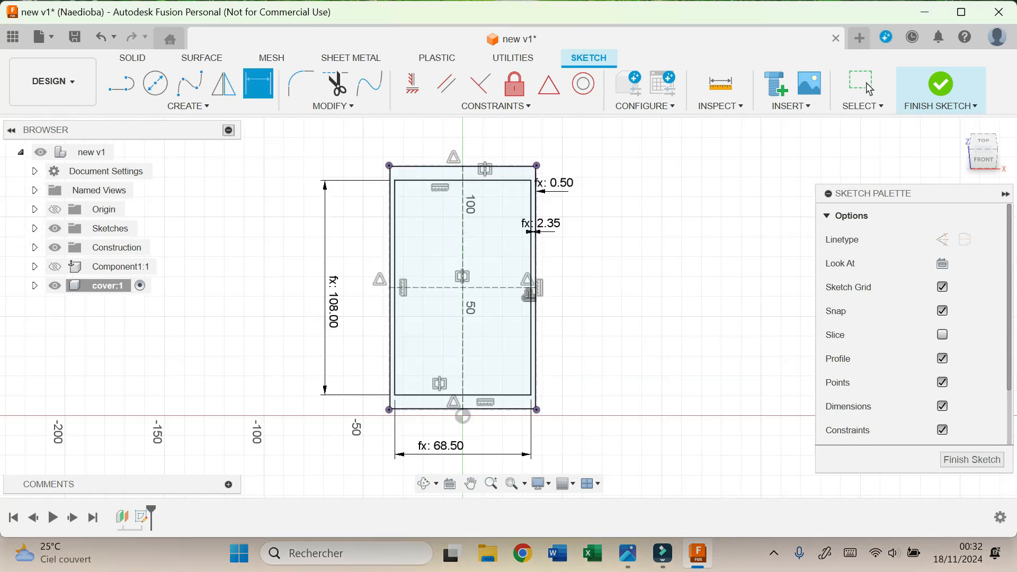
key("r")
left_click(416, 214)
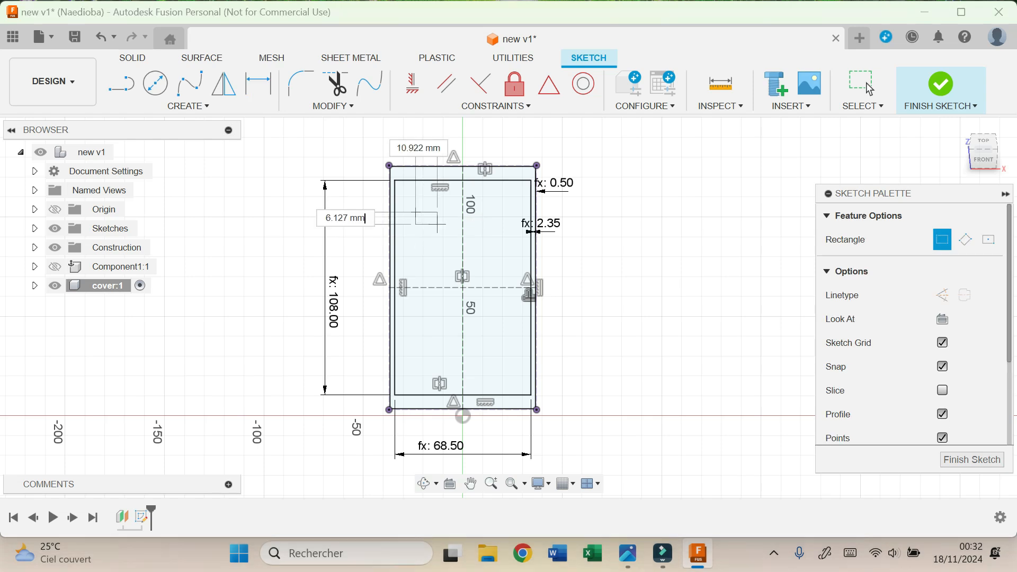
left_click(515, 359)
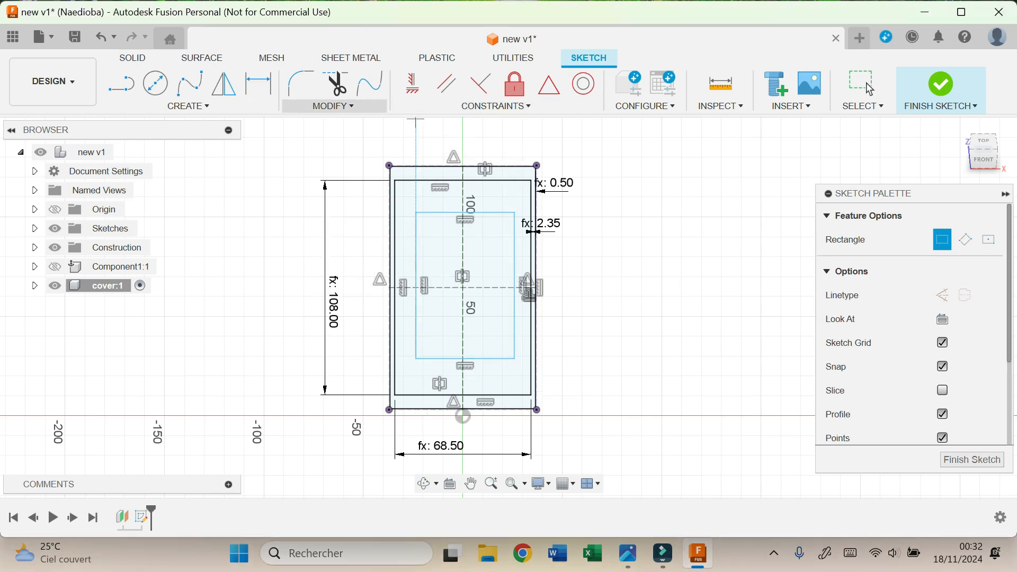
Make the innermost rectangle's upper and lower edges symmetric about the horizontal construction line
left_click(333, 106)
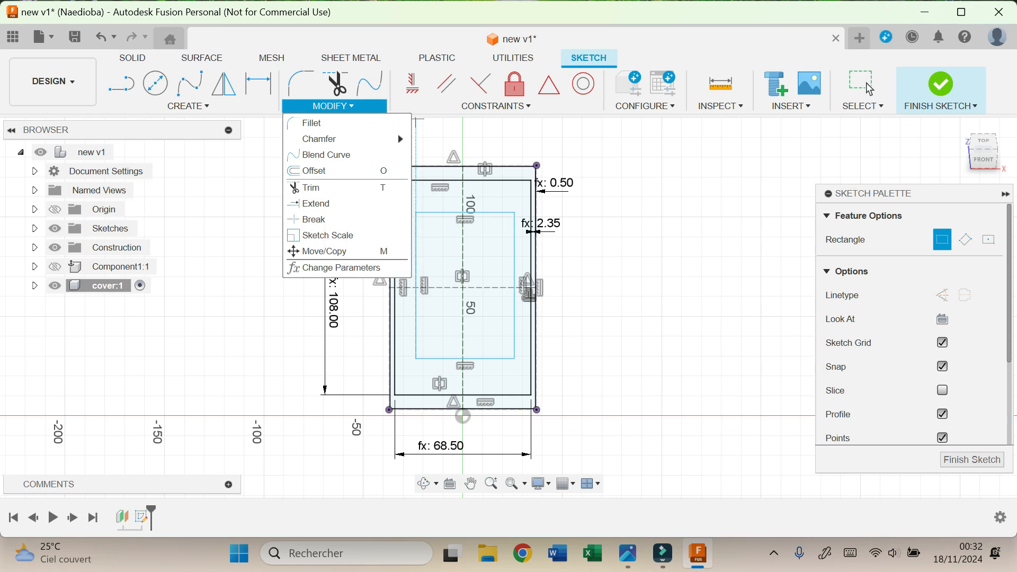
left_click(496, 106)
left_click(433, 281)
left_click(484, 213)
left_click(477, 358)
left_click(490, 287)
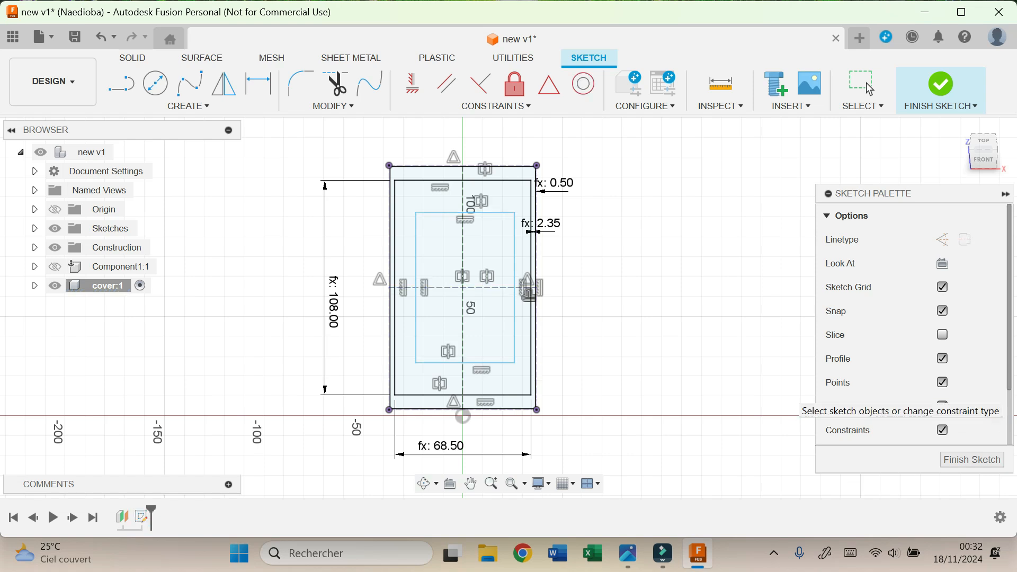
Dimension the gap between the innermost and middle rectangles' right edges with the parameter R_distance_inner_mid_right (9.00 mm)
key("d")
left_click(514, 324)
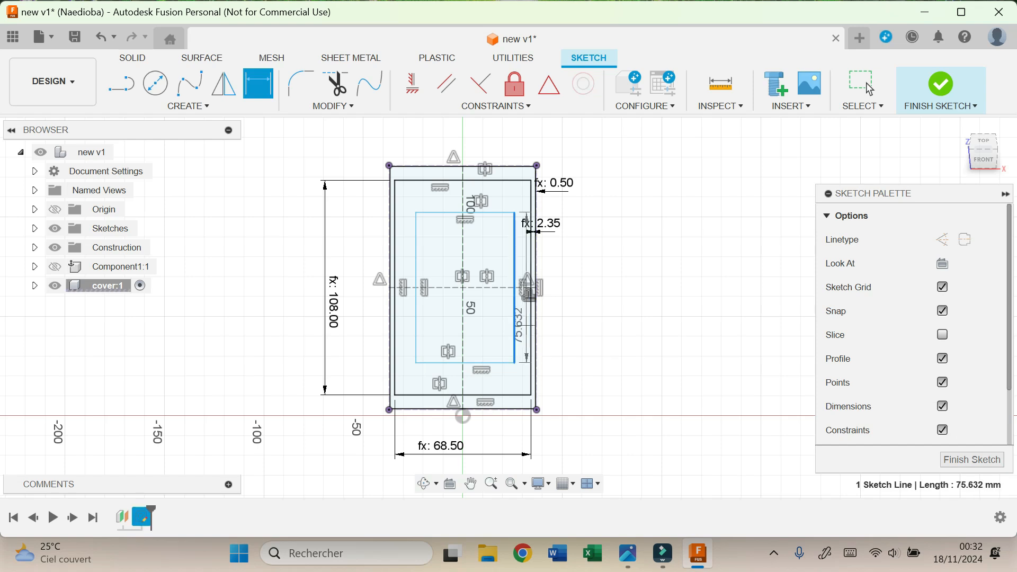
left_click(531, 295)
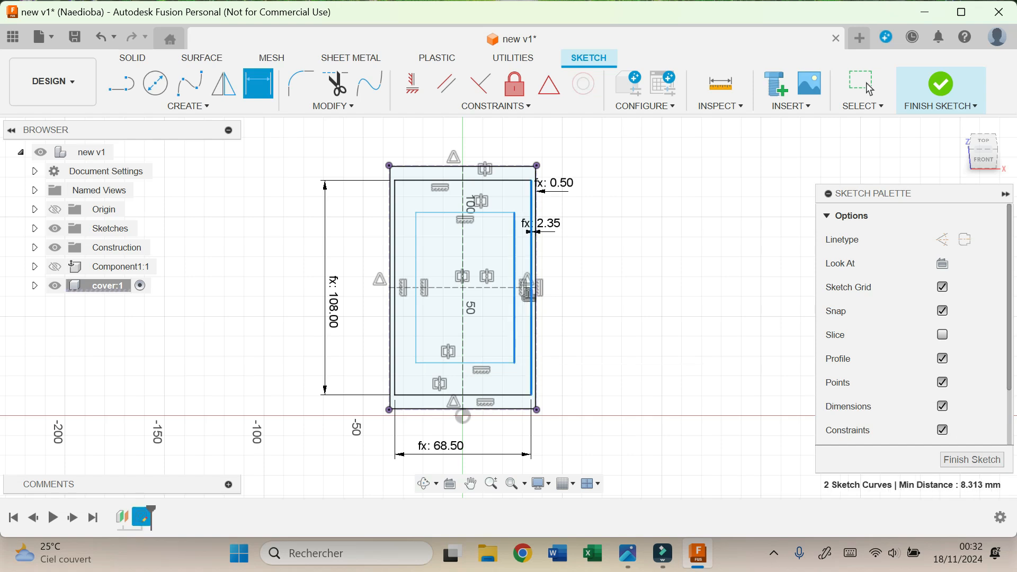
left_click(583, 353)
type("r")
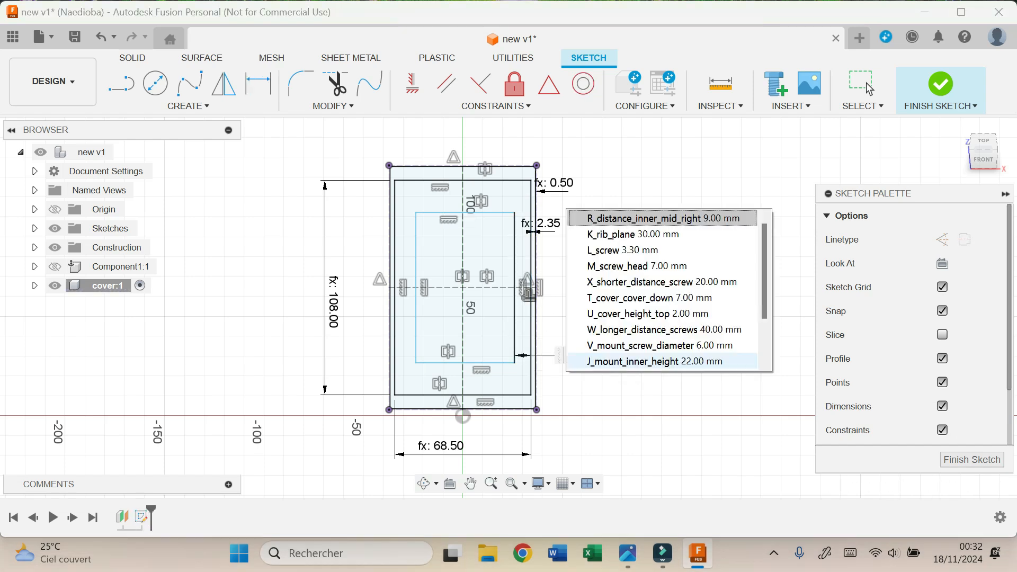
left_click(610, 217)
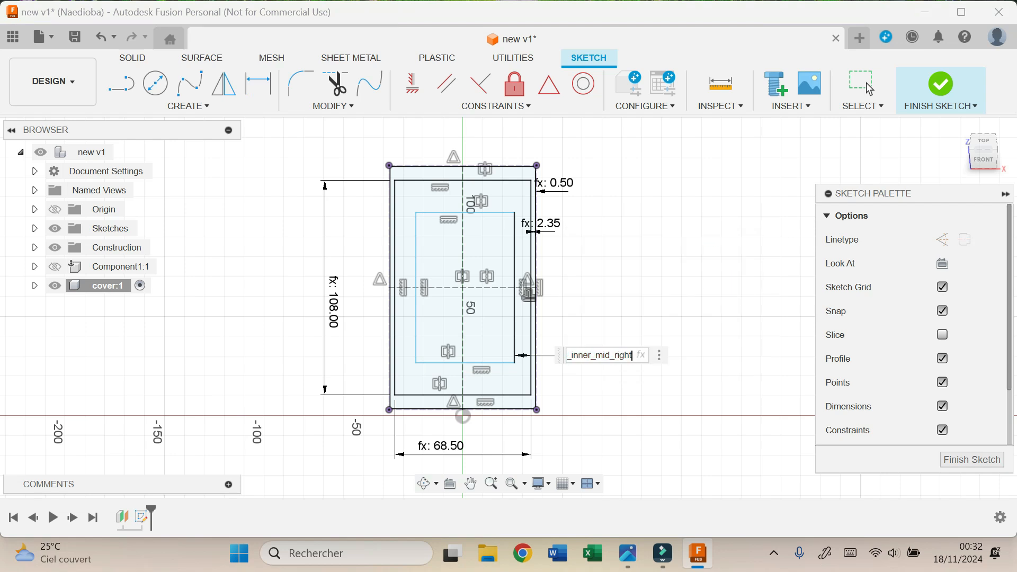
key("Return")
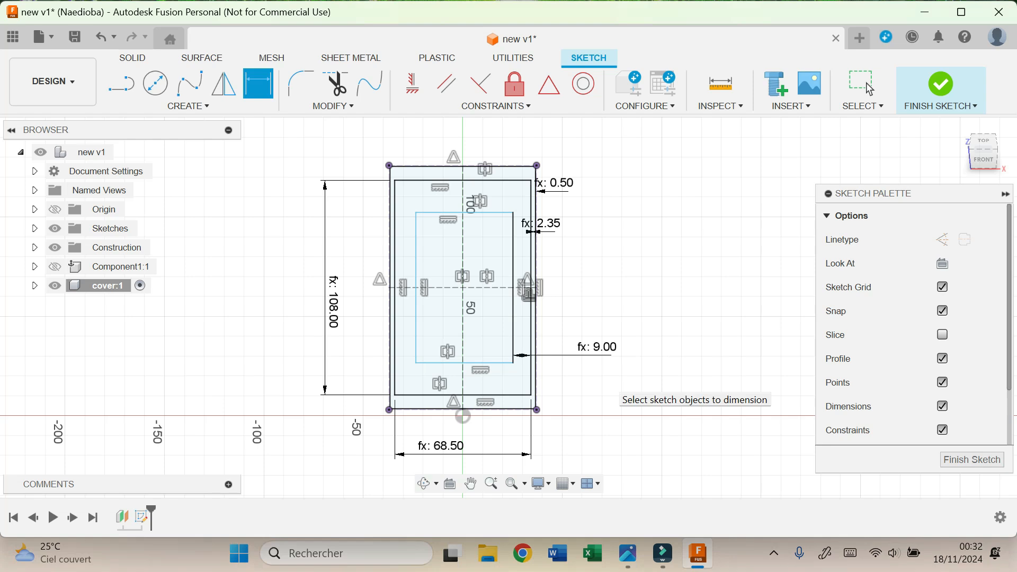
Dimension the innermost rectangle's width along its lower edge with the parameter Q_display_inner_width (56.00 mm)
left_click(475, 313)
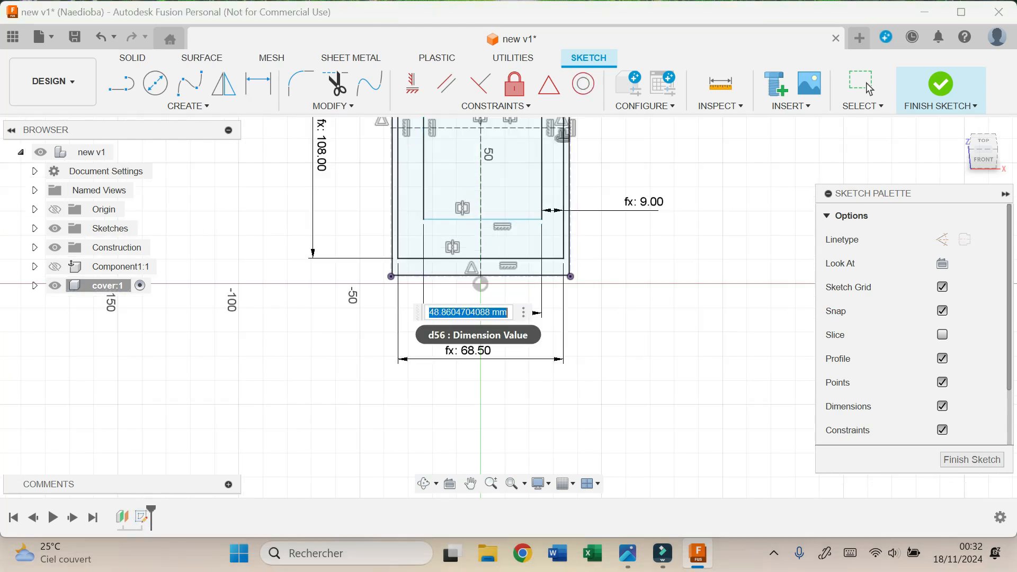
type("Q")
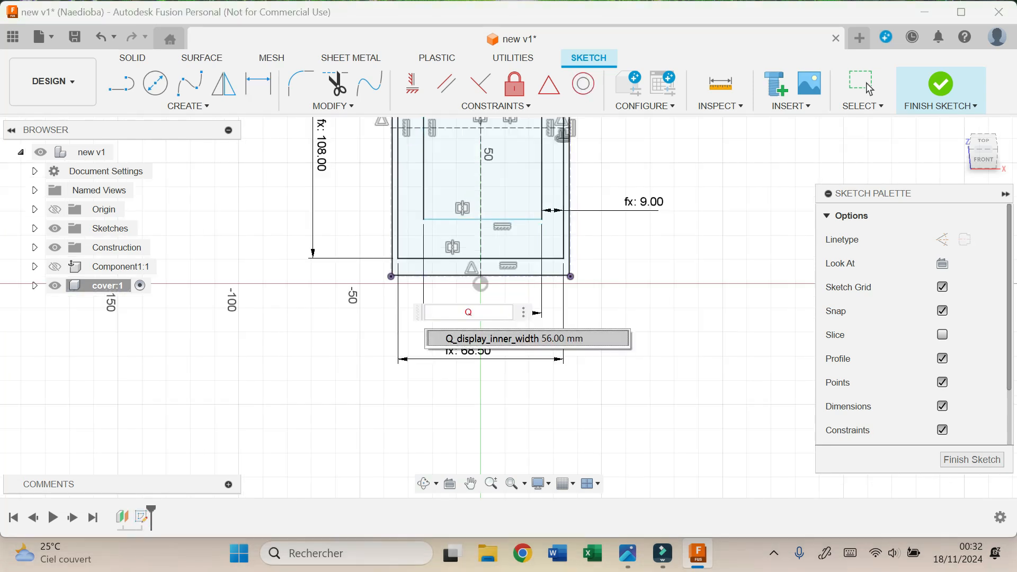
key("Return")
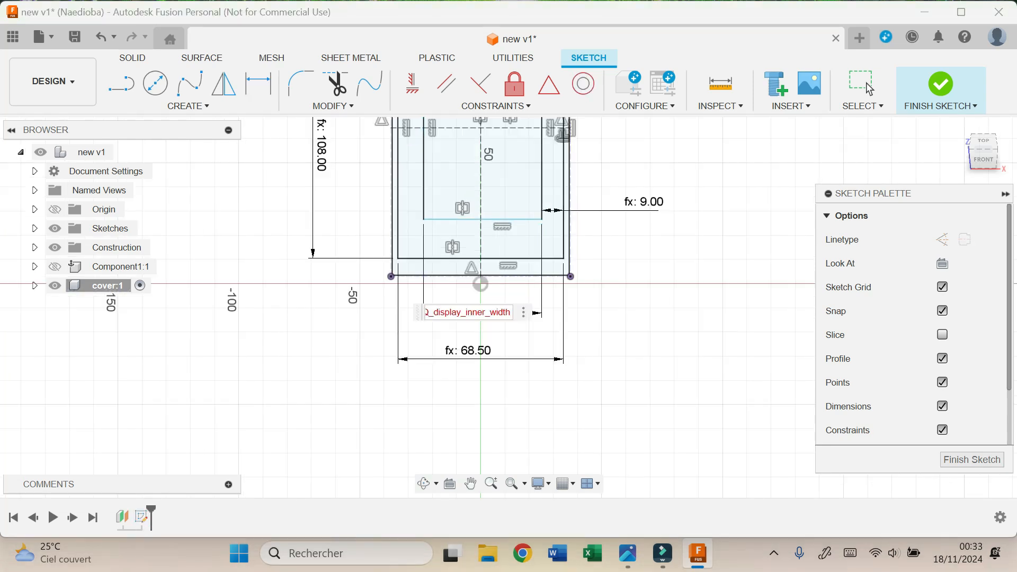
key("Return")
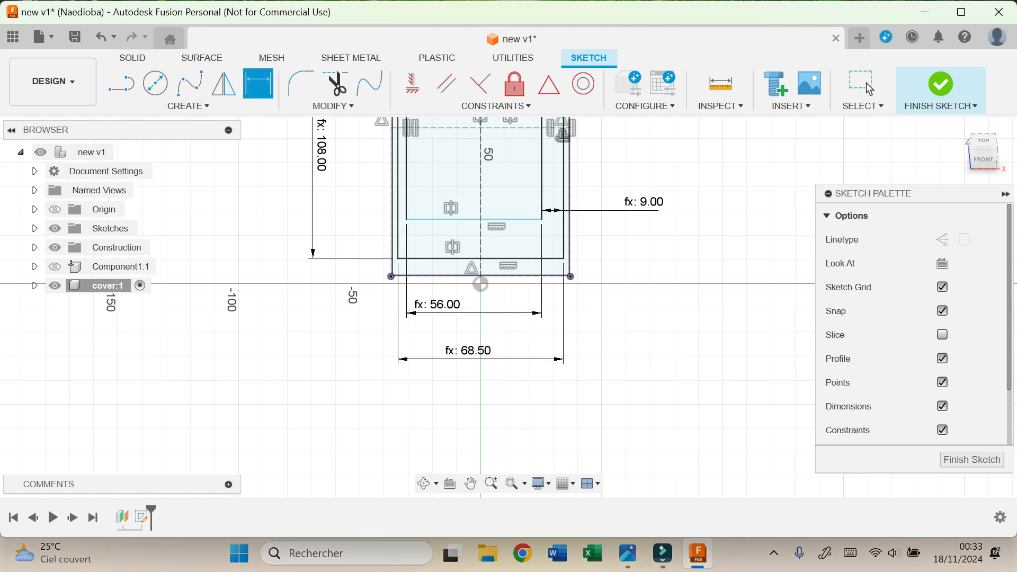
Dimension the innermost rectangle's vertical length along its left edge with the parameter P_display_inner_length (97.00 mm)
scroll(574, 435, "down", 2)
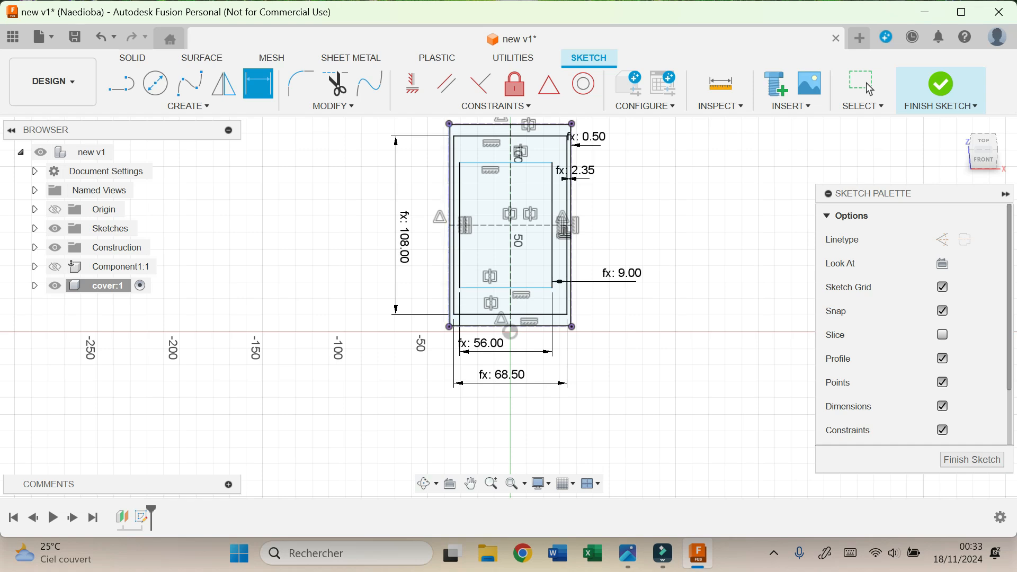
left_click(460, 260)
left_click(424, 239)
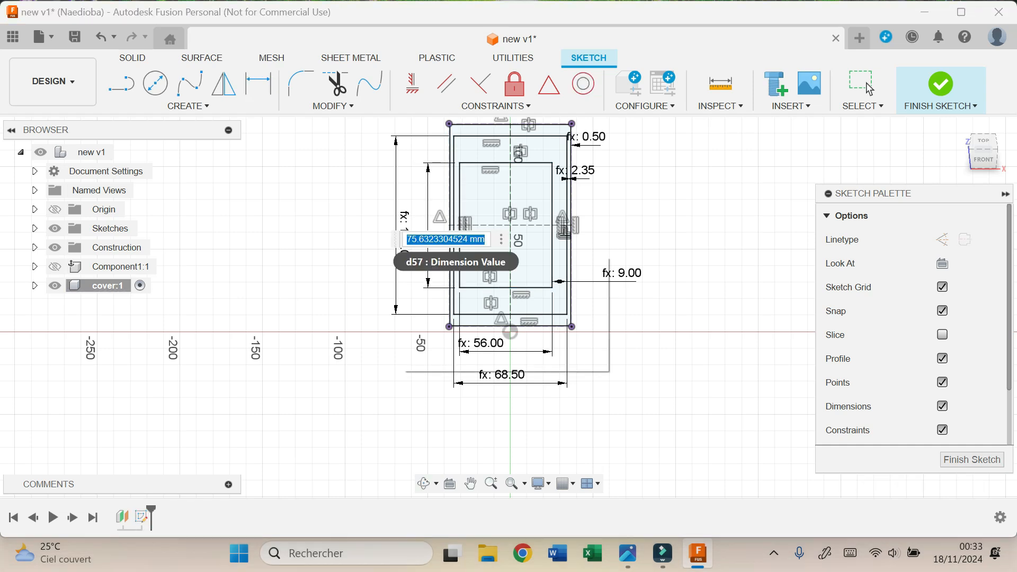
type("P")
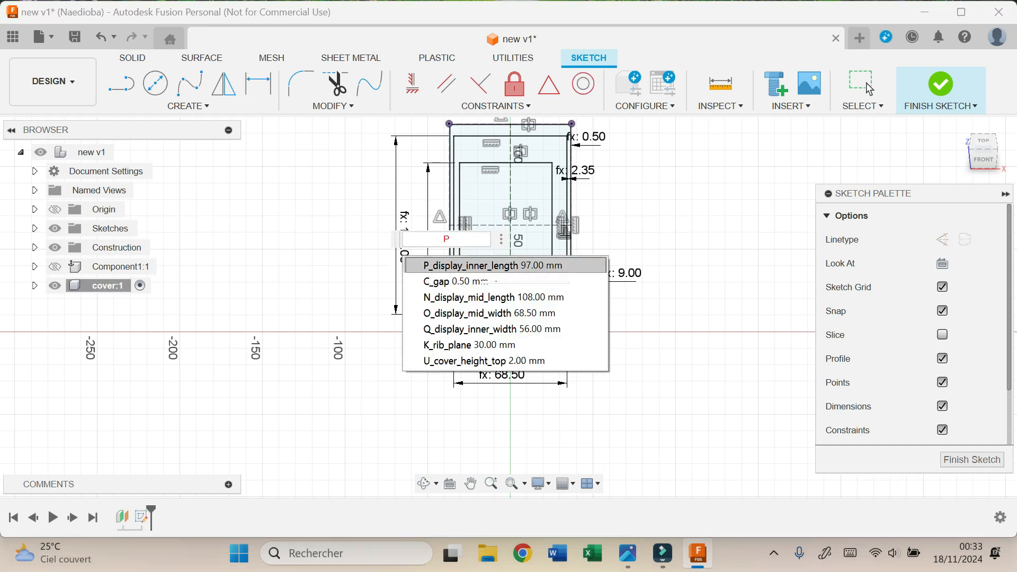
key("Return")
key("Return")
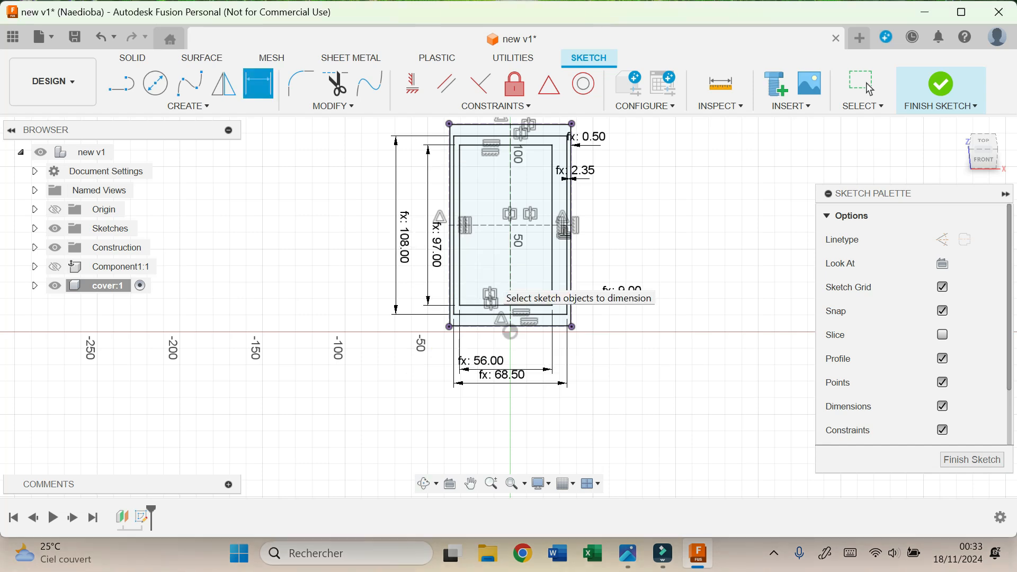
Draw a small two-point rectangle about 3.5 mm tall on the middle rectangle's upper edge, spanning the vertical construction line
scroll(521, 106, "up", 5)
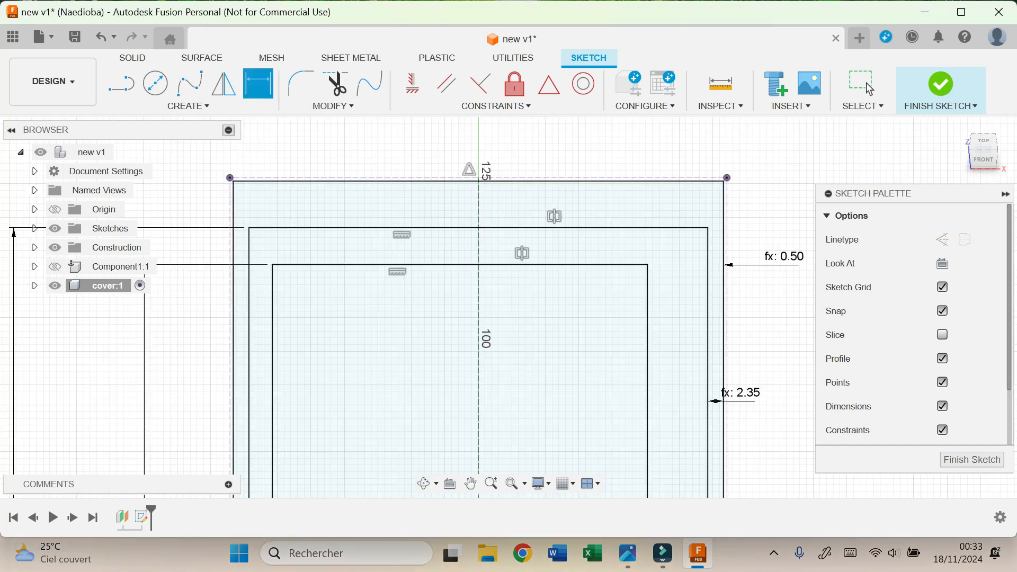
key("r")
left_click(416, 204)
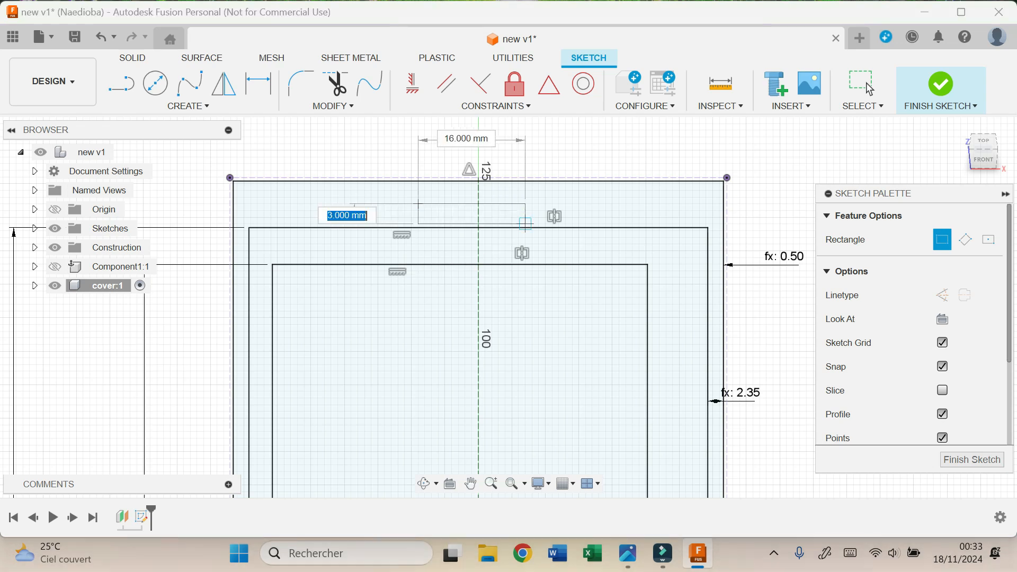
left_click(534, 228)
Make the small upper rectangle's left and right edges symmetric about the vertical construction line
left_click(496, 106)
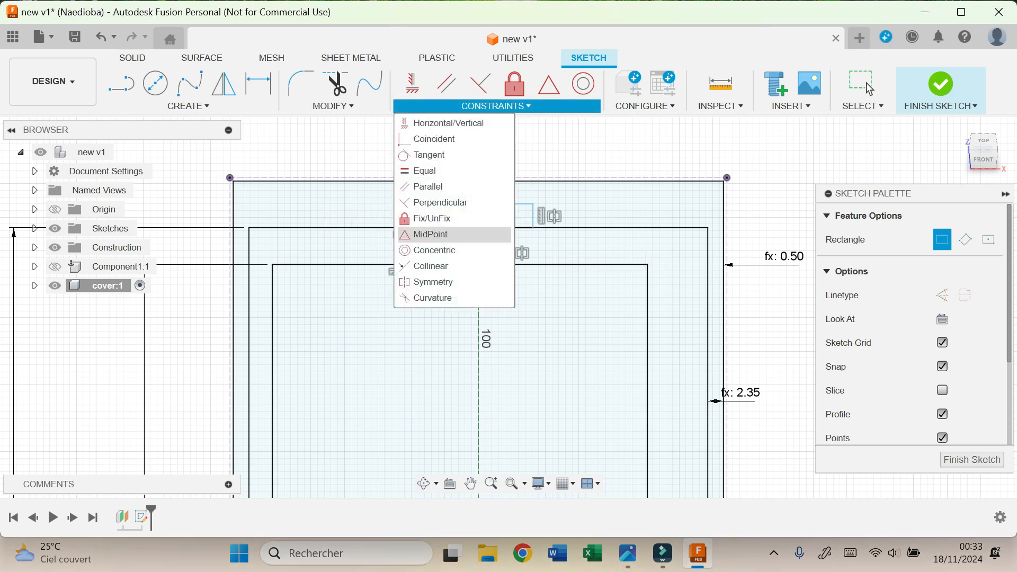
key("Escape")
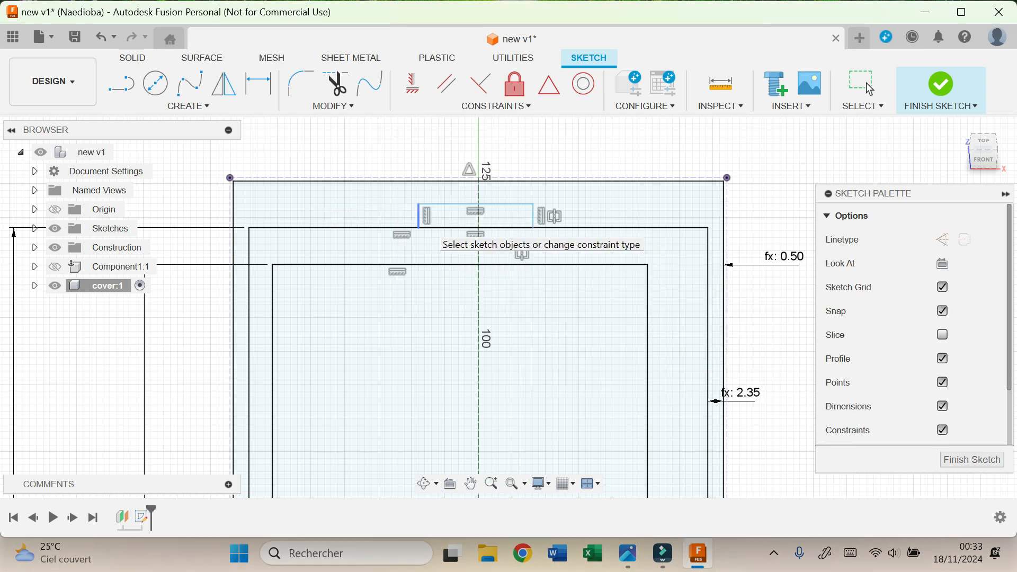
left_click(419, 217)
left_click(534, 217)
left_click(478, 291)
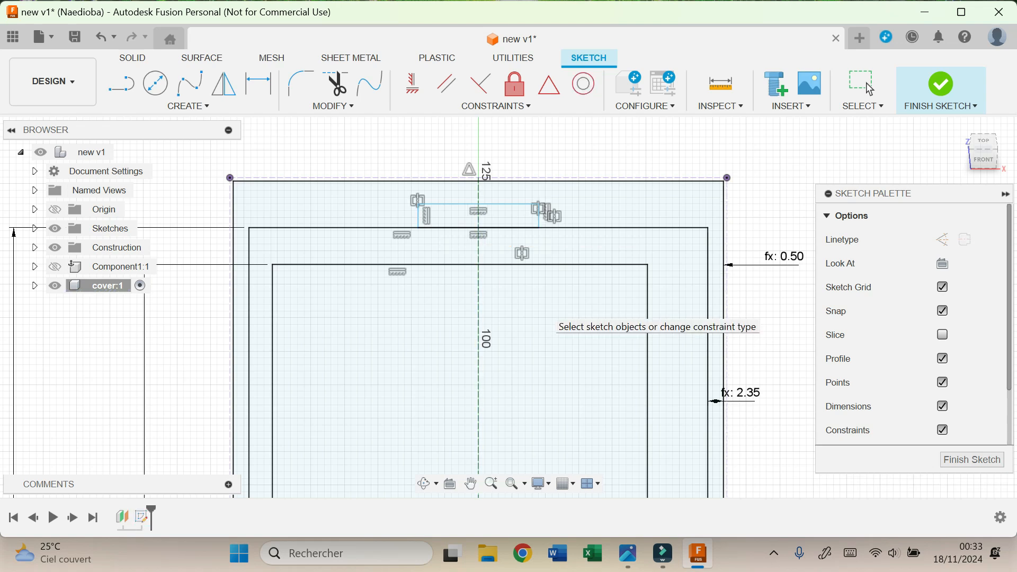
Dimension the small upper rectangle to 20 mm wide and 5 mm tall
key("d")
left_click(467, 204)
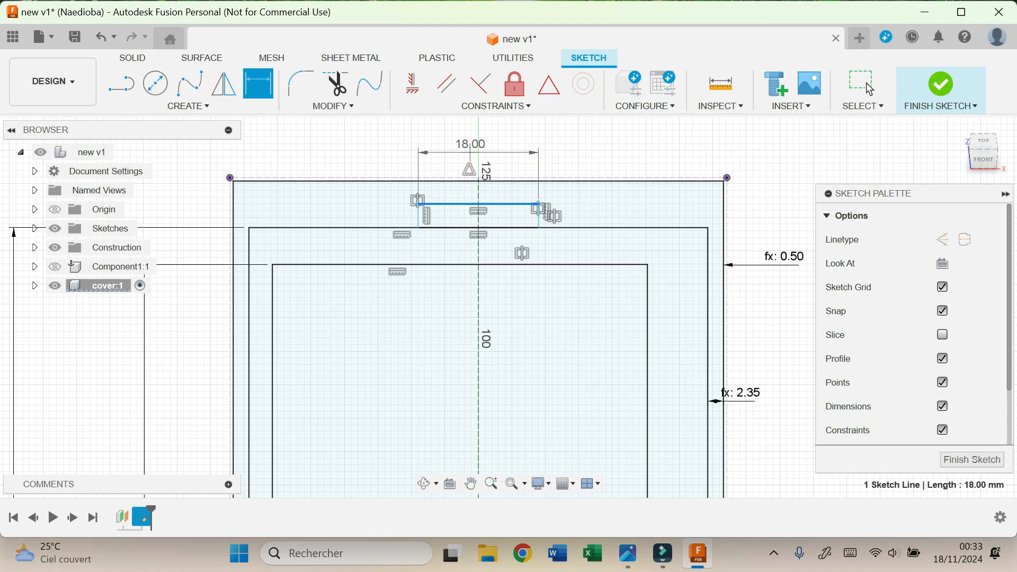
left_click(471, 148)
type("20")
key("Return")
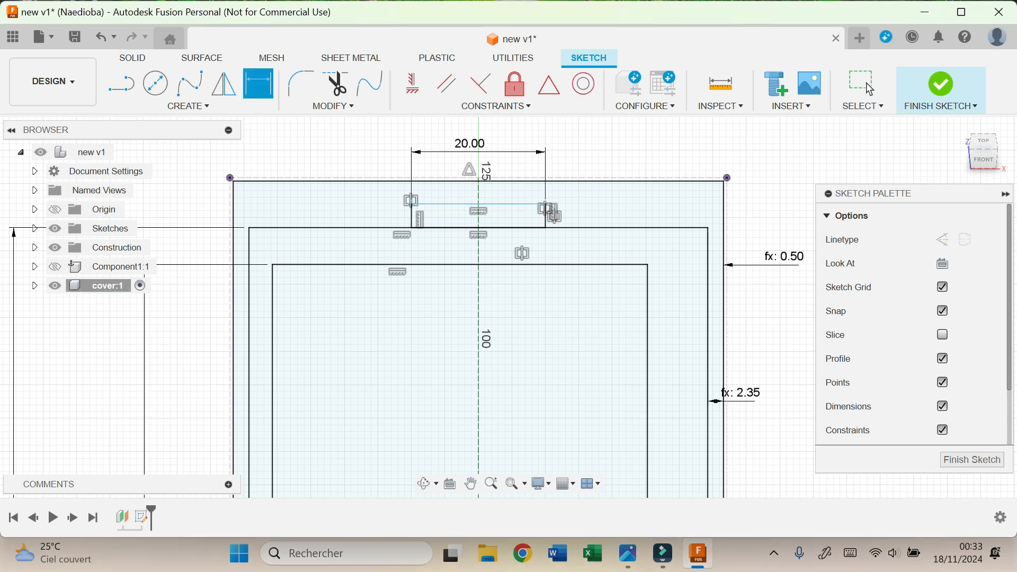
left_click(546, 214)
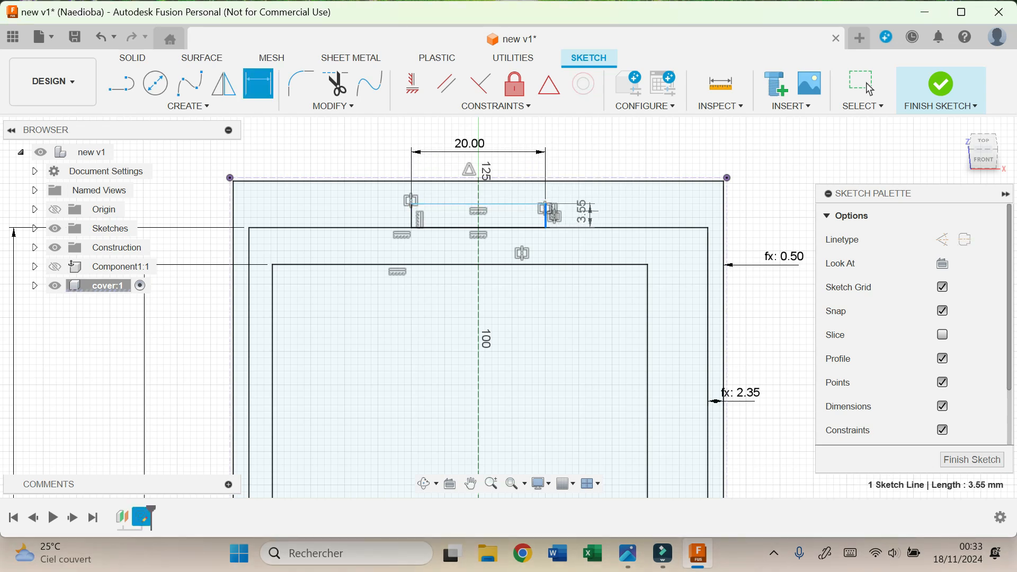
left_click(603, 220)
type("5")
key("Return")
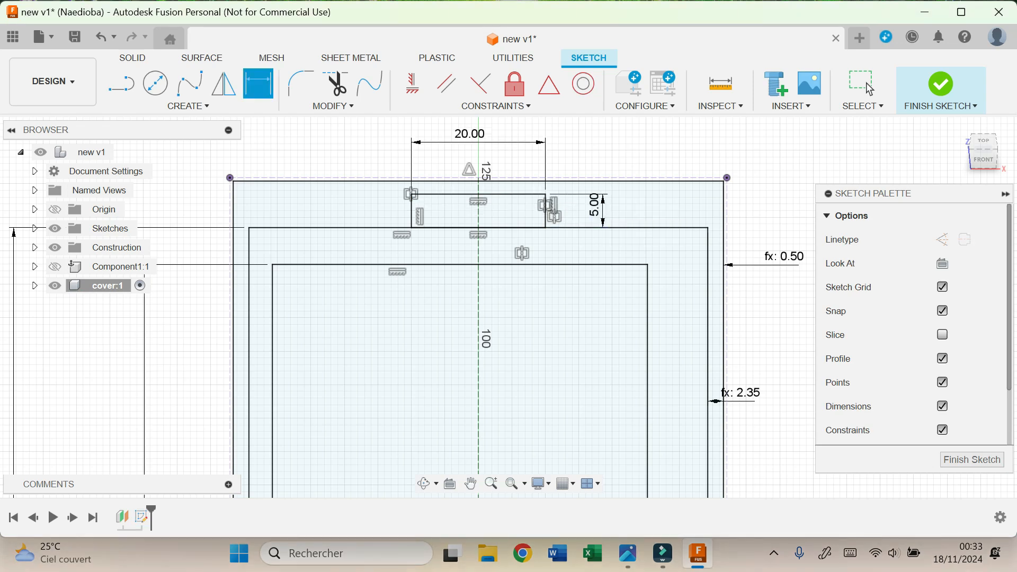
Draw two short horizontal lines about 8.2 mm apart across the 2.35 mm gap at the upper right of the cover
left_click(471, 484)
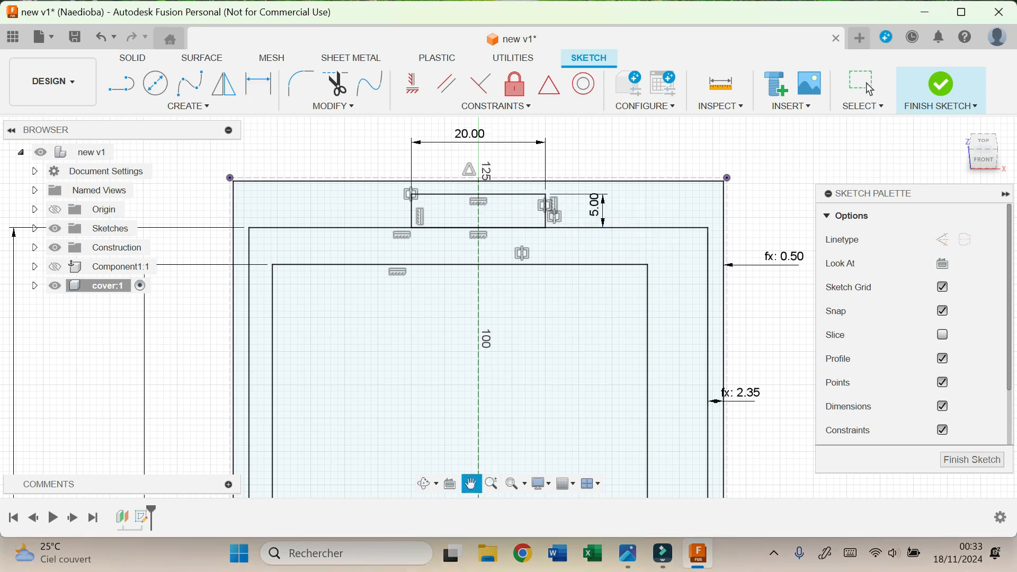
left_click_drag(530, 360, 355, 348)
key("d")
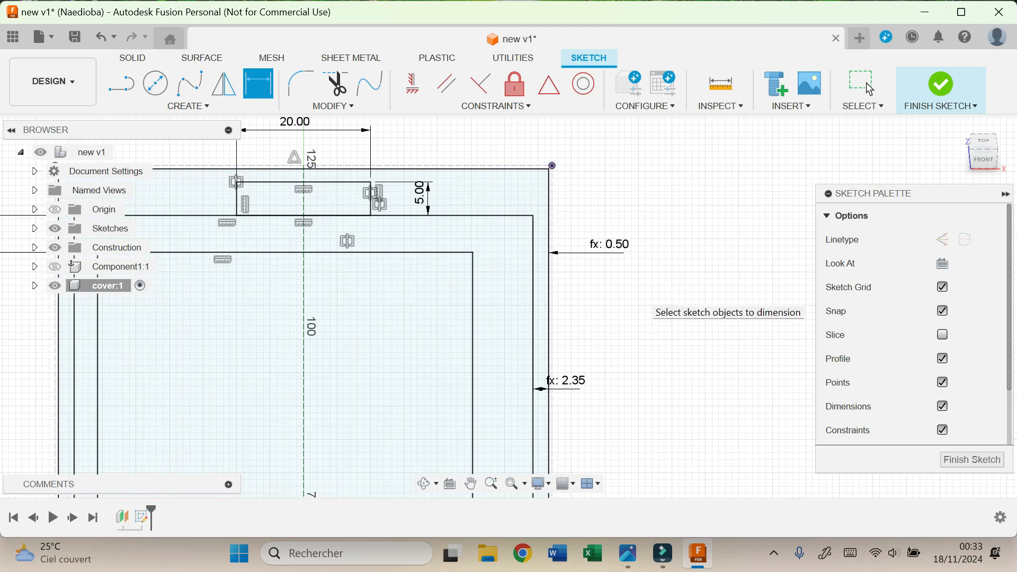
scroll(590, 270, "up", 2)
key("l")
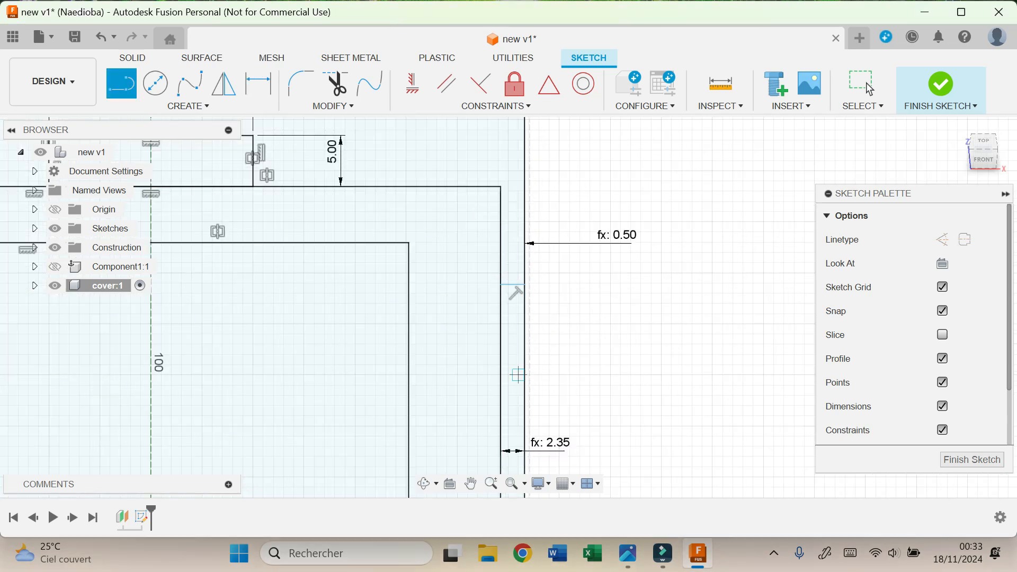
left_click(500, 368)
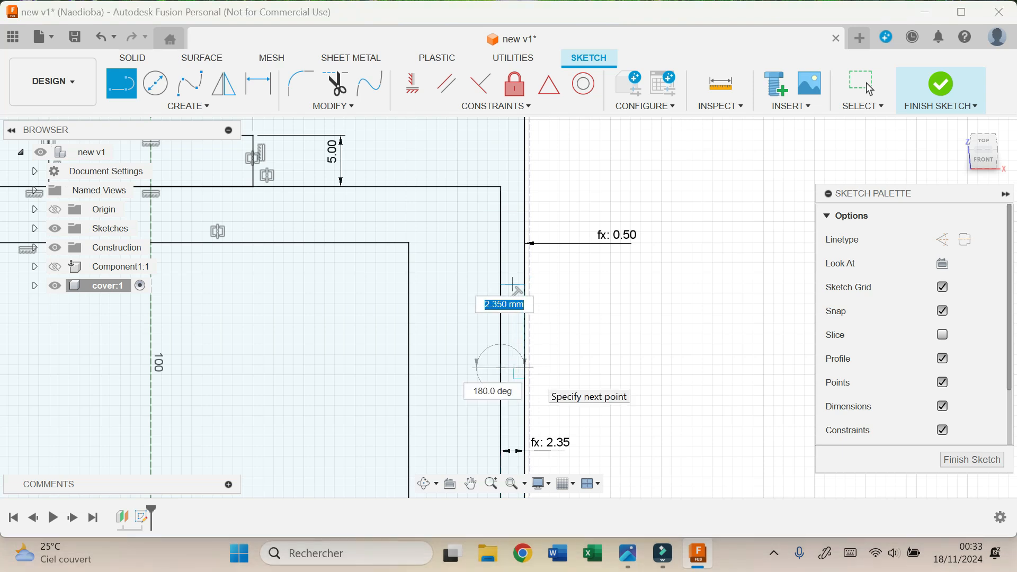
left_click(525, 367)
Dimension the spacing between the two short horizontal lines in the right gap to 20 mm
key("d")
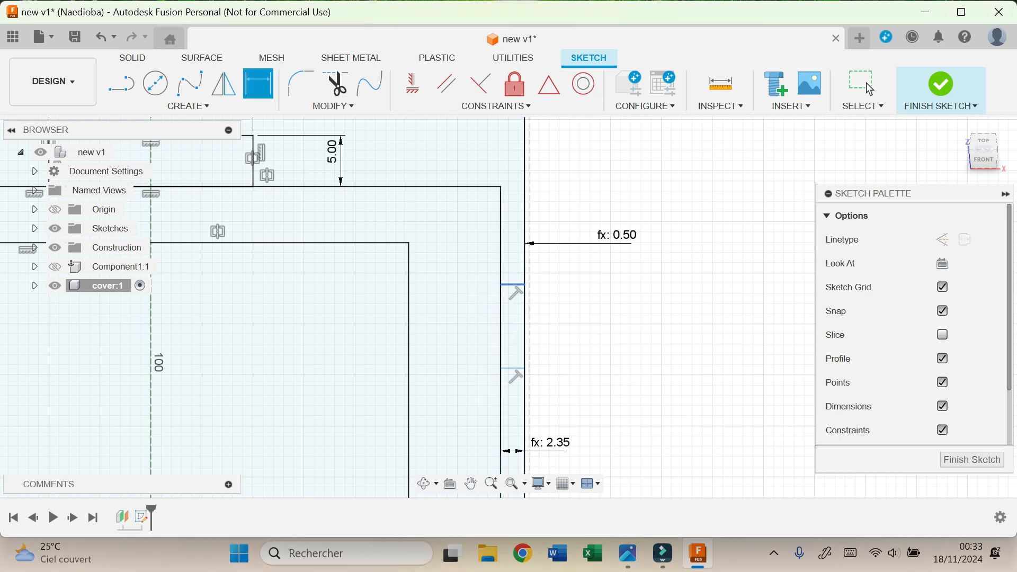
left_click(512, 284)
left_click(506, 368)
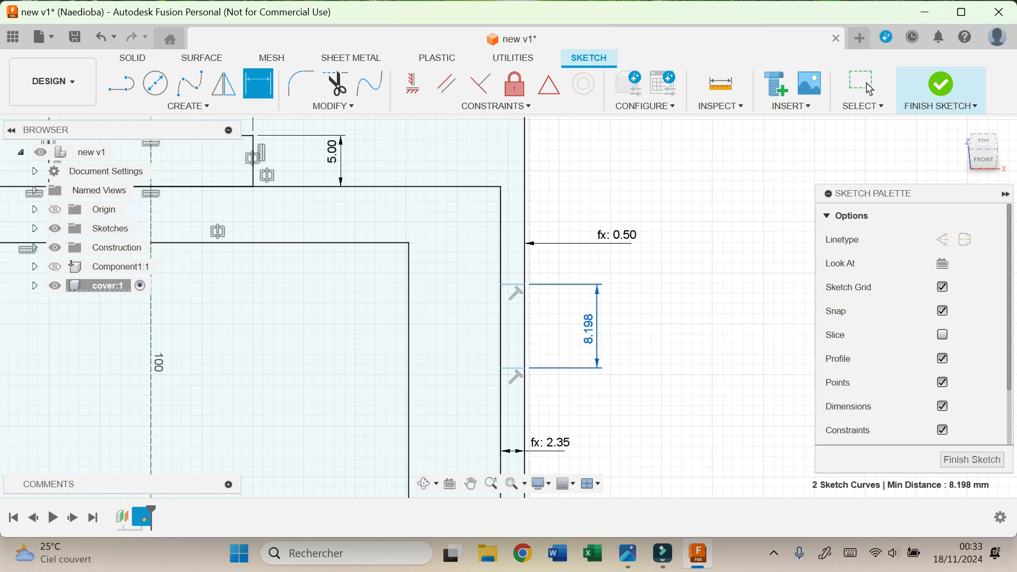
left_click(599, 327)
type("20")
key("Return")
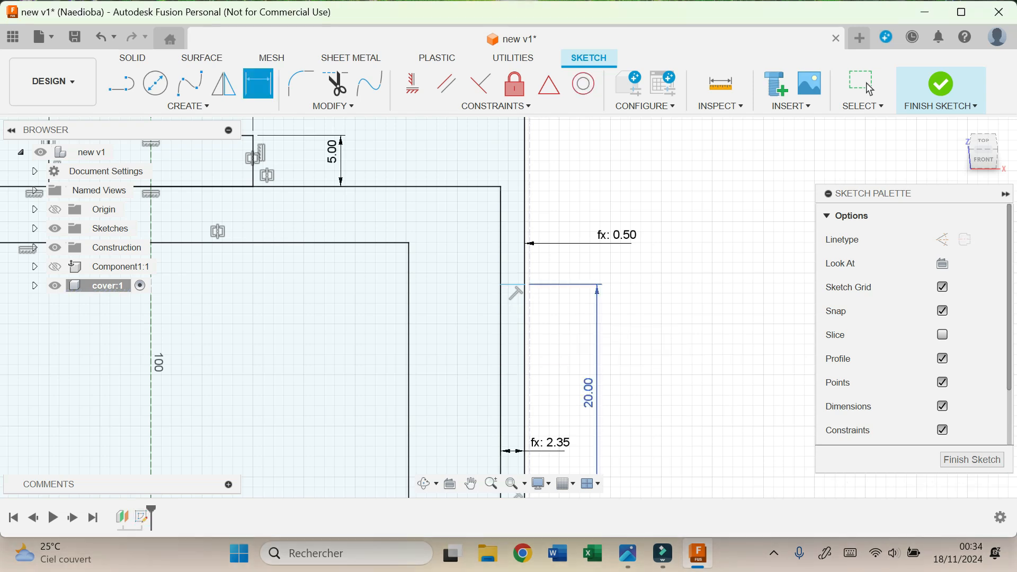
Dimension the distance from the middle rectangle's upper edge to the upper short line to 20 mm
left_click(479, 187)
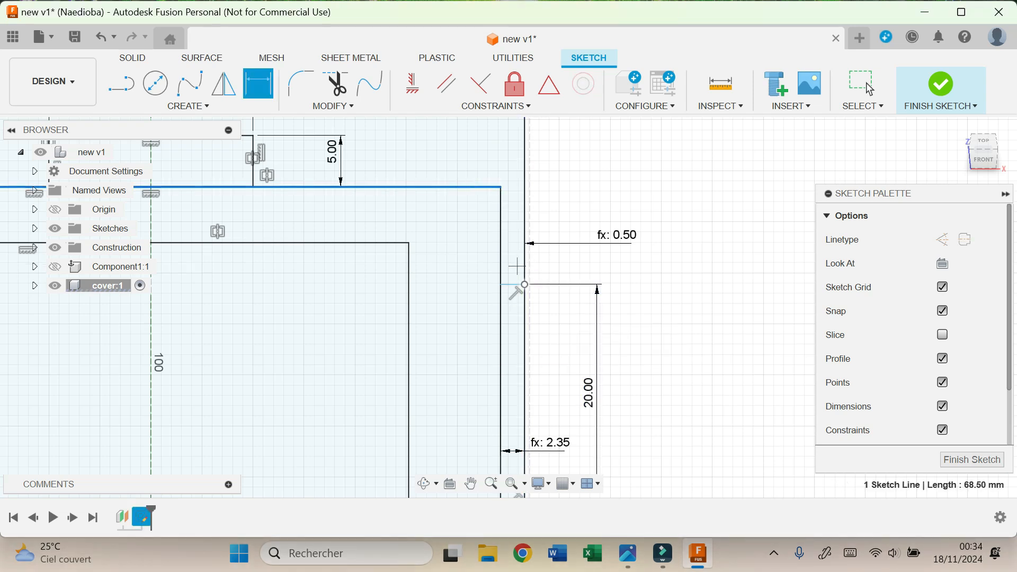
left_click(516, 285)
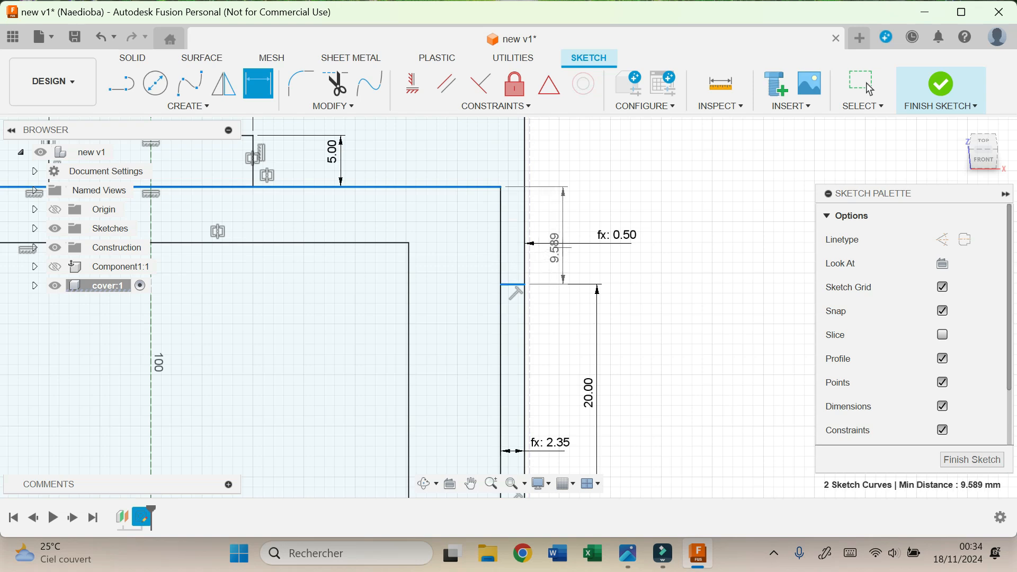
left_click(554, 245)
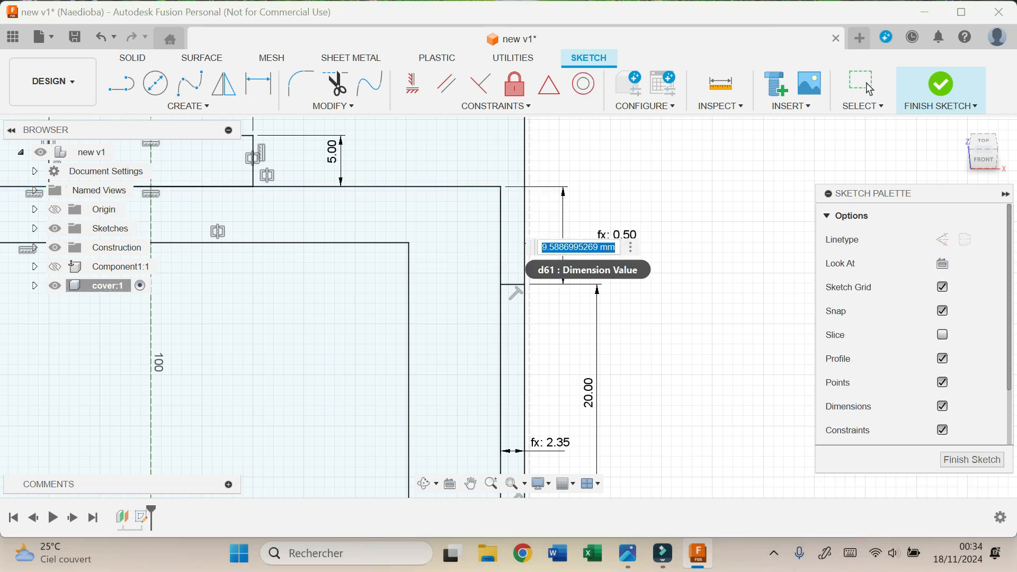
type("20")
key("Return")
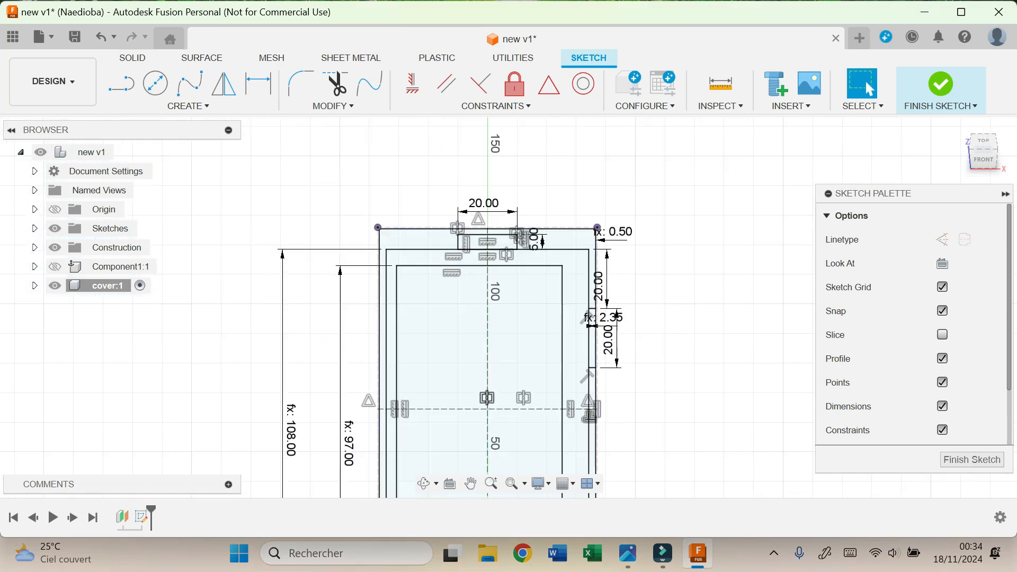
Finish the sketch and extrude the outer frame profile by -T_cover_cover_down as a new body
left_click(941, 84)
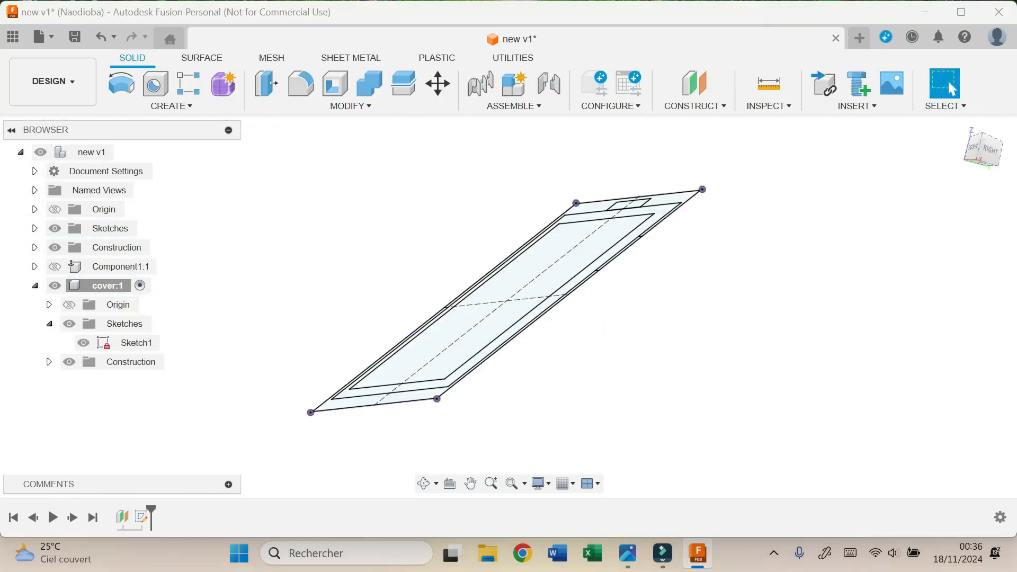
left_click_drag(973, 148, 982, 154)
key("e")
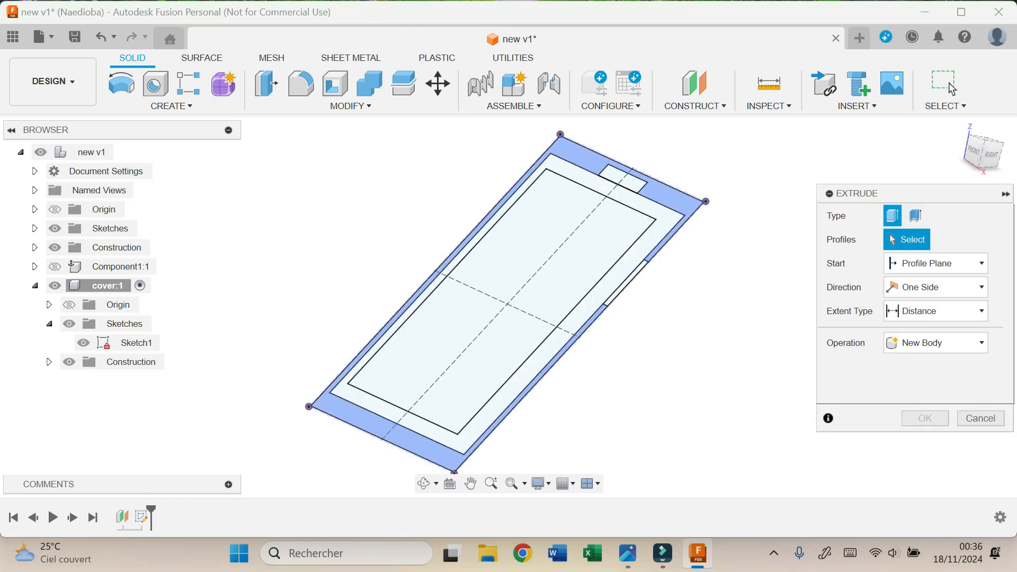
left_click(574, 152)
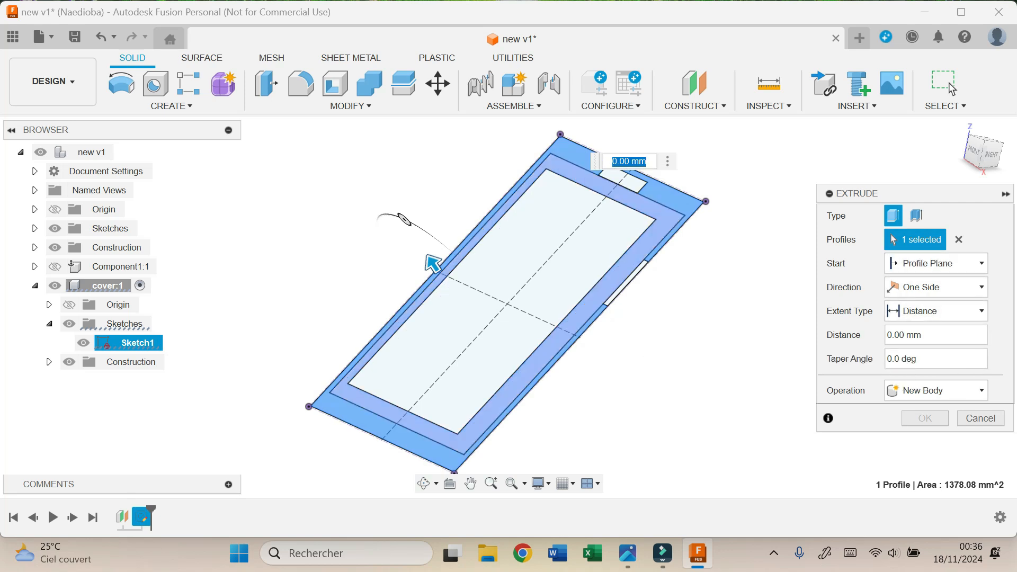
type("6")
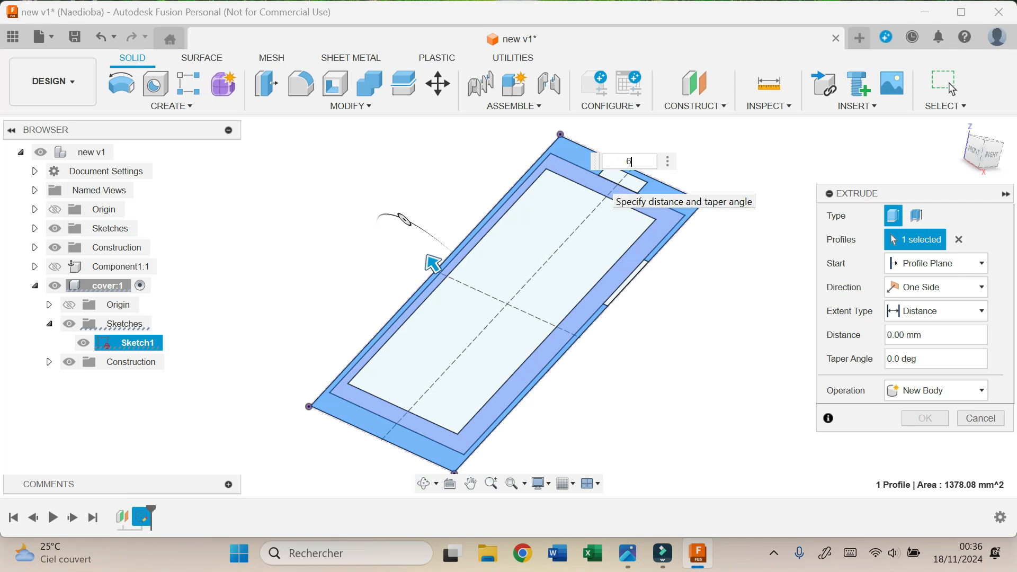
key("Tab")
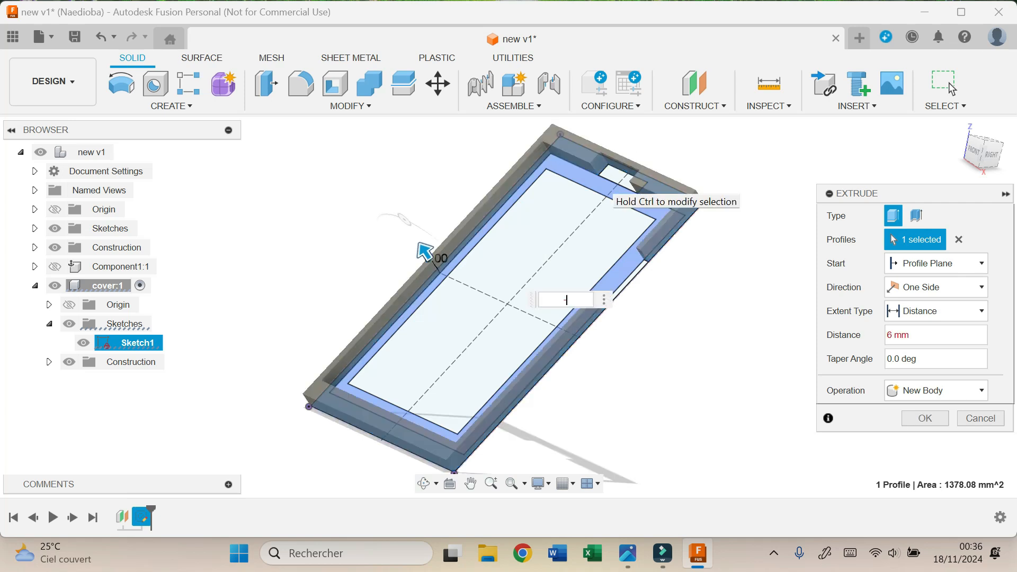
type("-T")
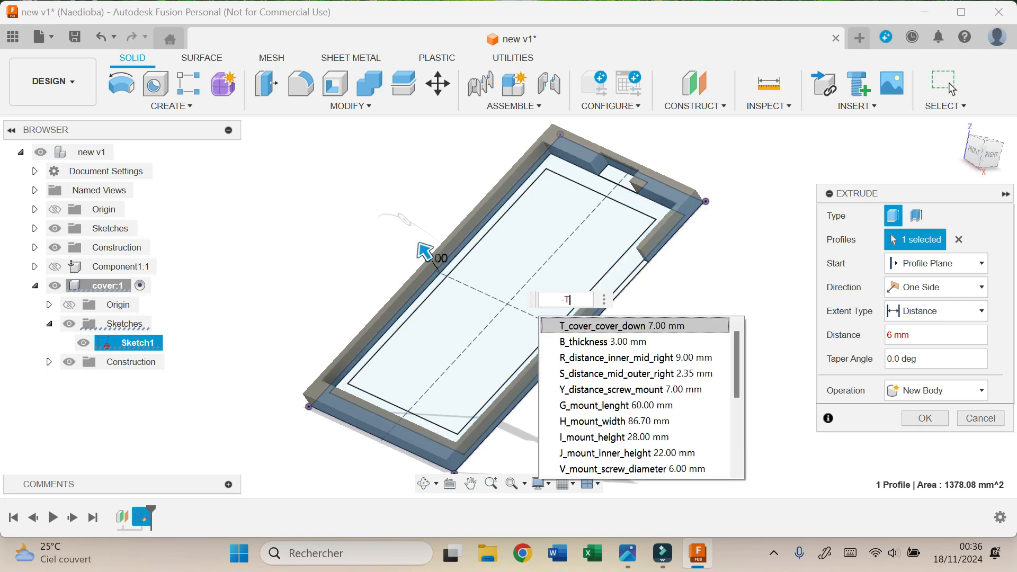
key("Return")
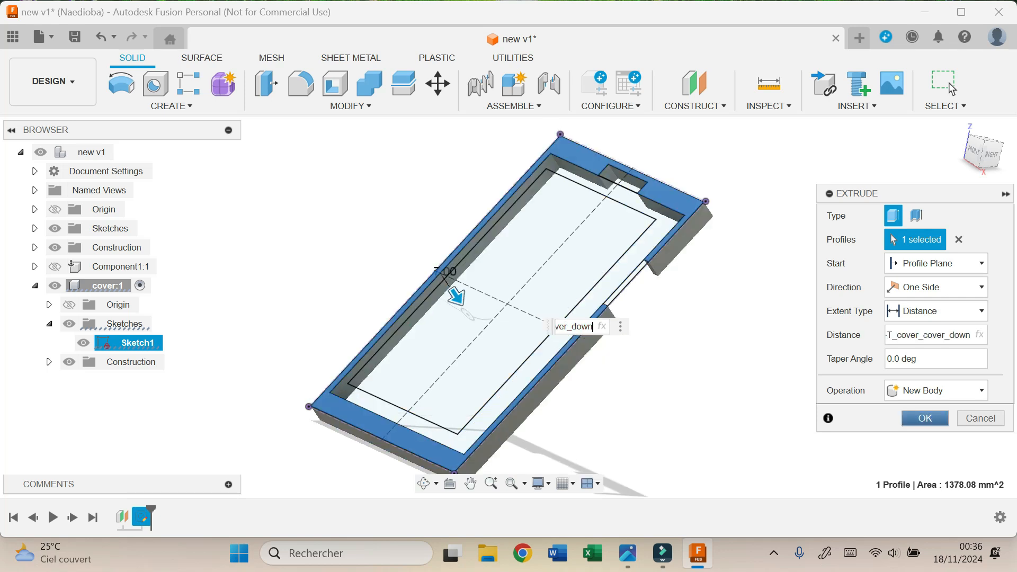
key("Return")
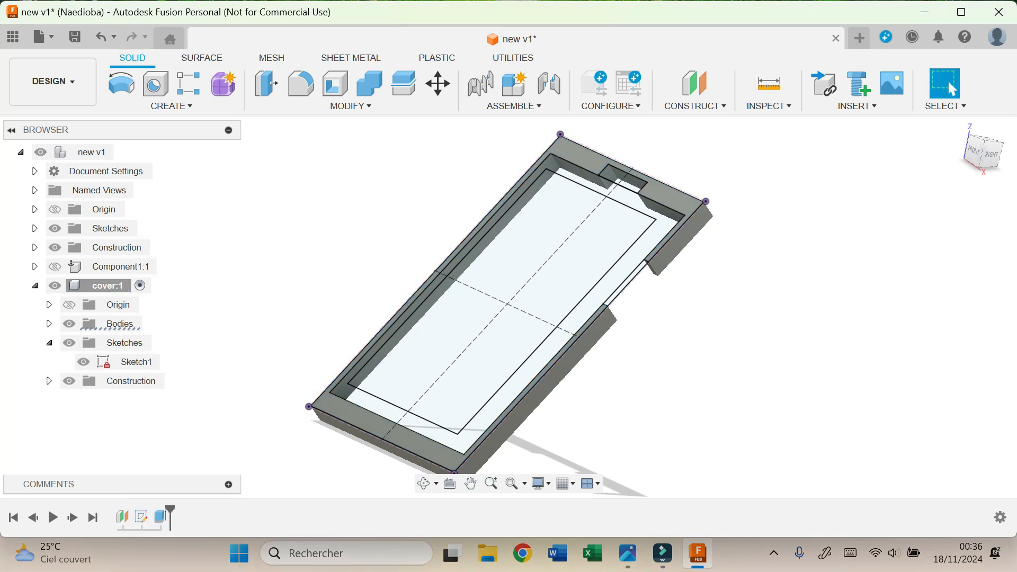
Extrude the inner frame, outer frame and both cutout profiles together by U_cover_height_top
key("e")
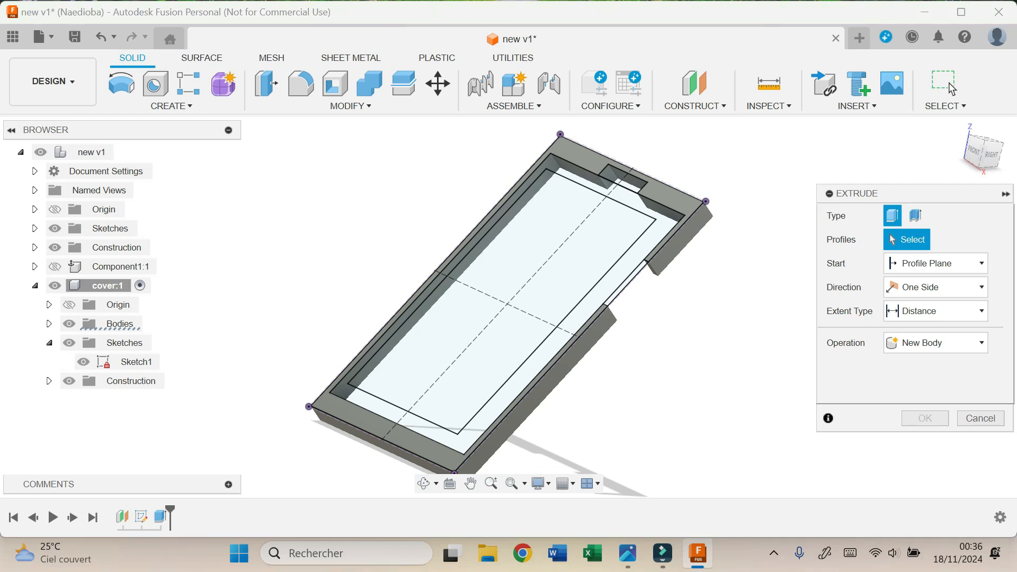
left_click(585, 175)
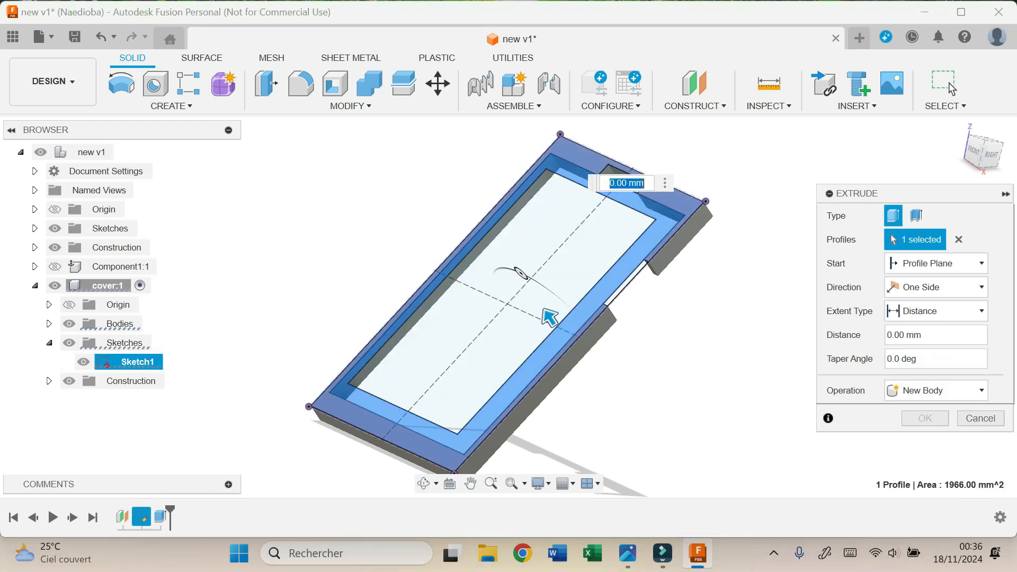
left_click(432, 262)
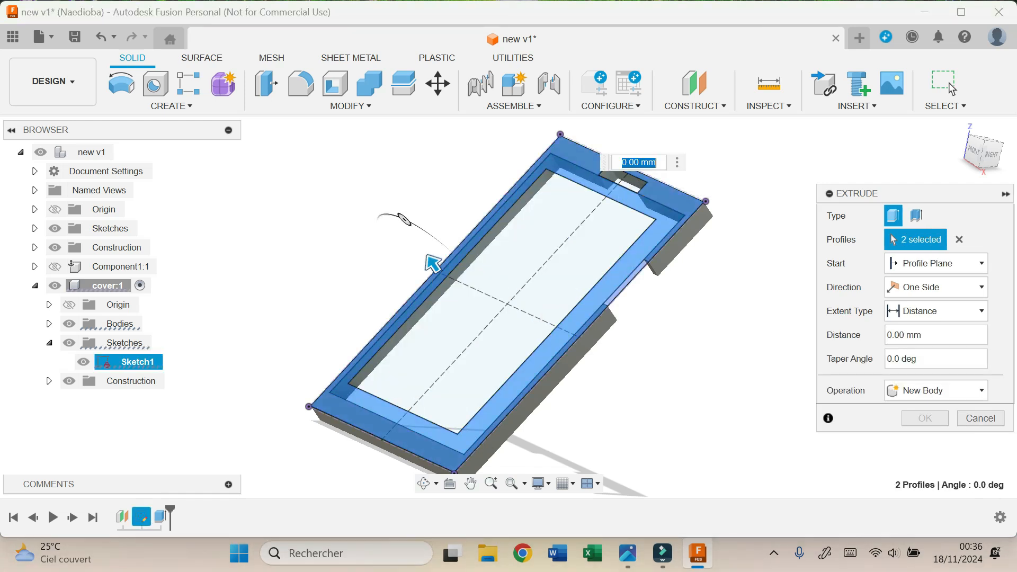
left_click(586, 227)
left_click(616, 169)
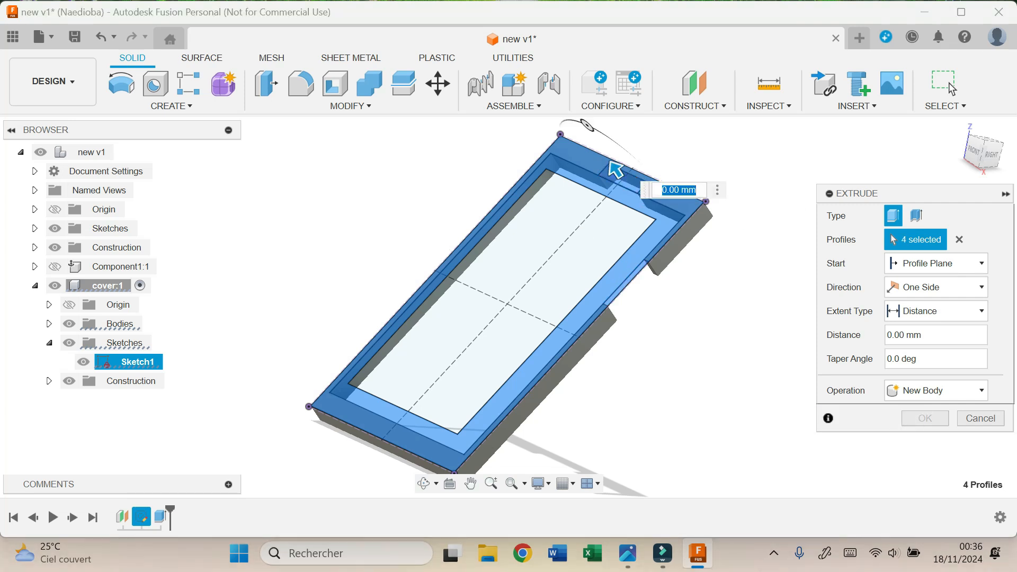
type("U")
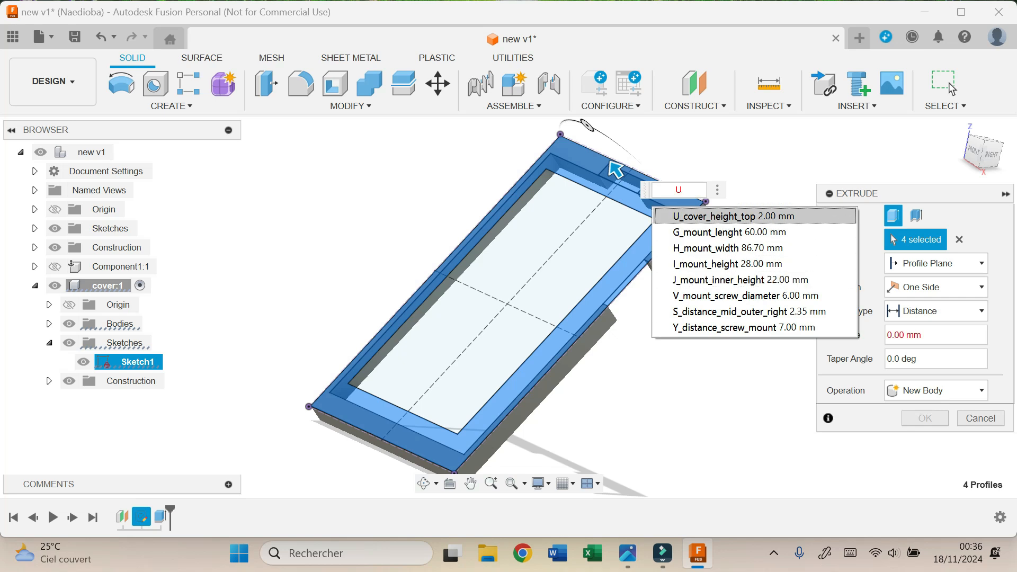
key("Return")
key("Return")
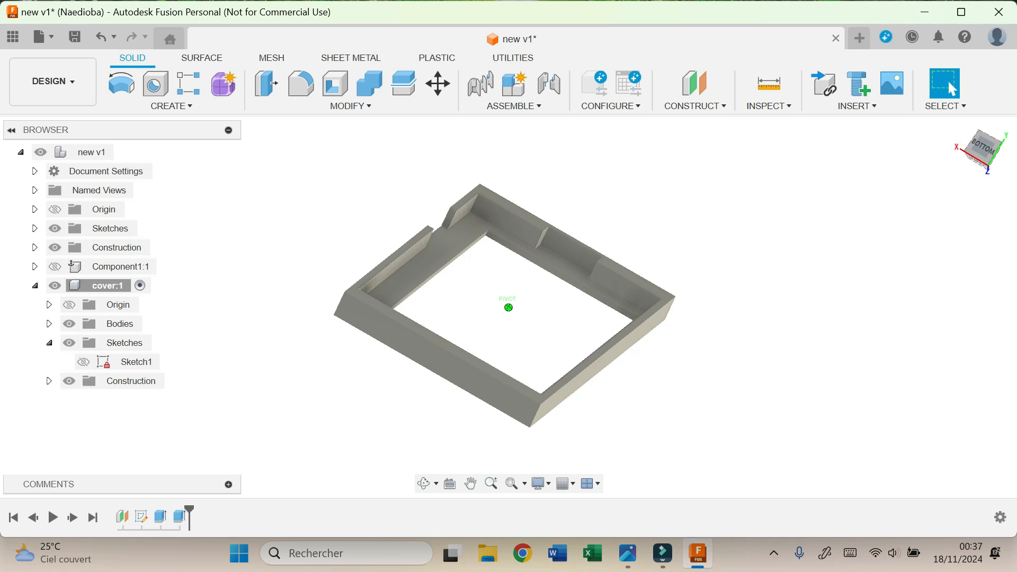
Reopen the cover's Sketch1 and, with its geometry hidden, project the four corner screw-hole circles of Component1 into it
middle_click_drag(508, 307, 512, 255, "shift")
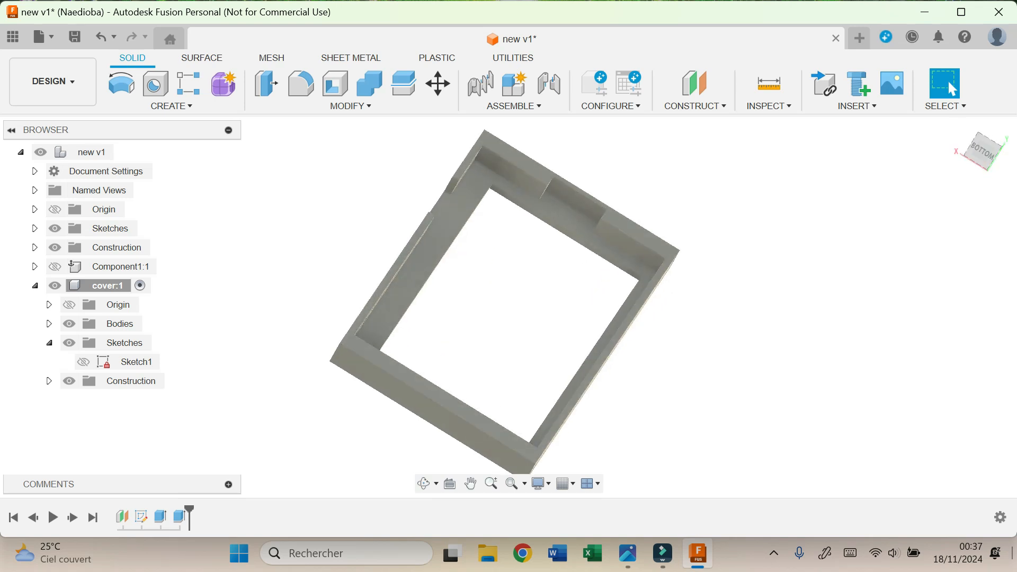
key("F6")
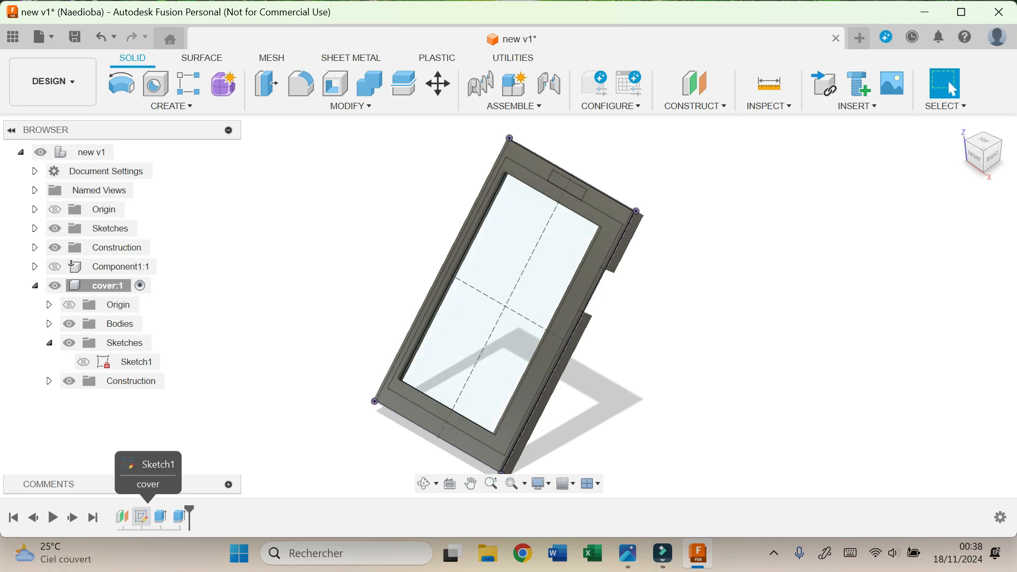
double_click(141, 516)
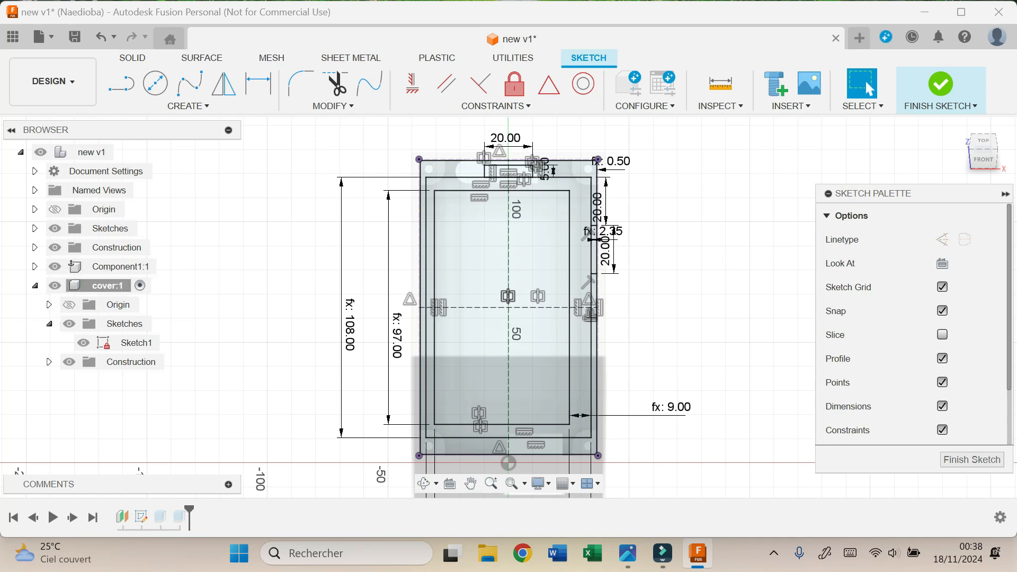
left_click(69, 324)
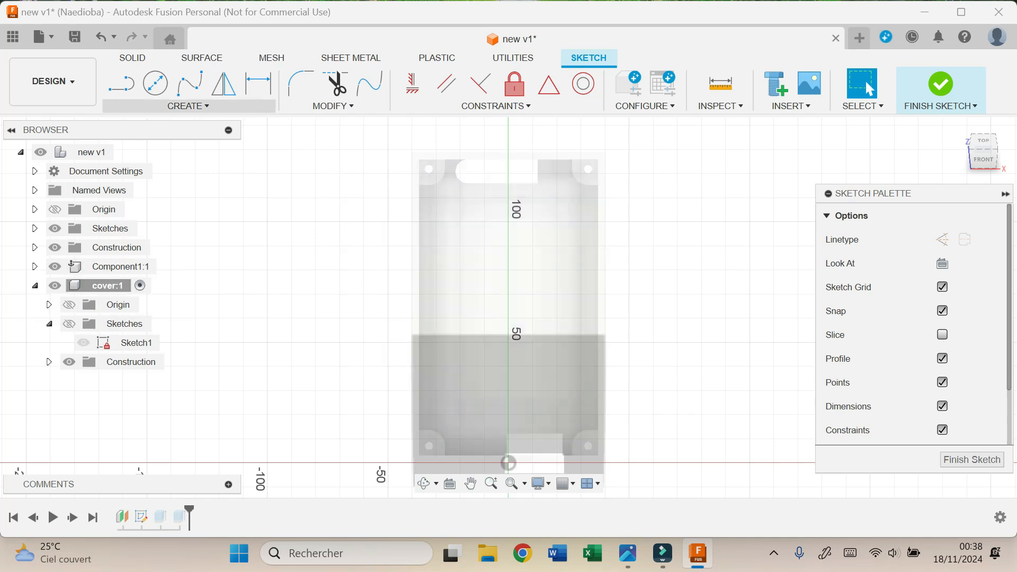
key("p")
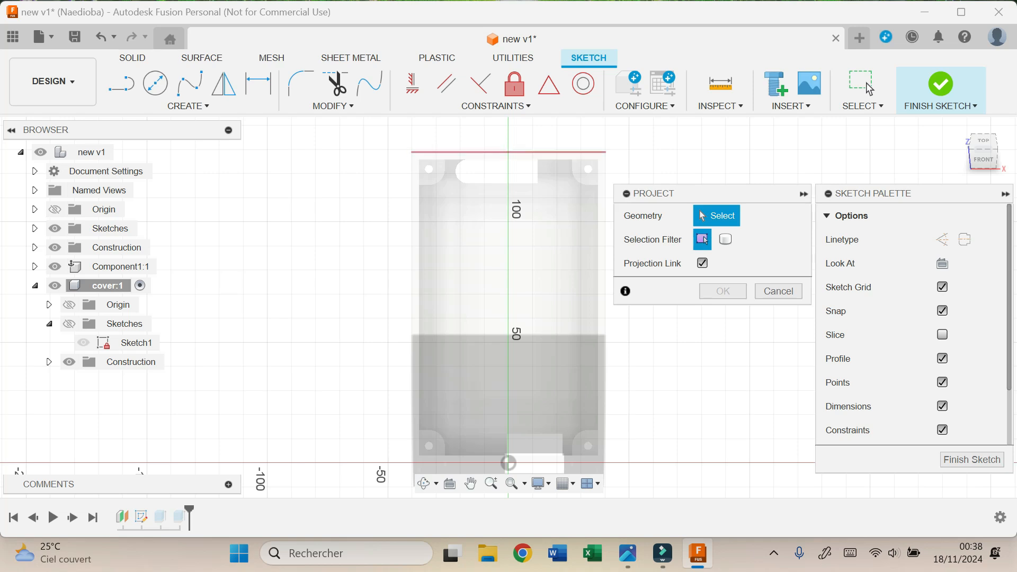
left_click(430, 171)
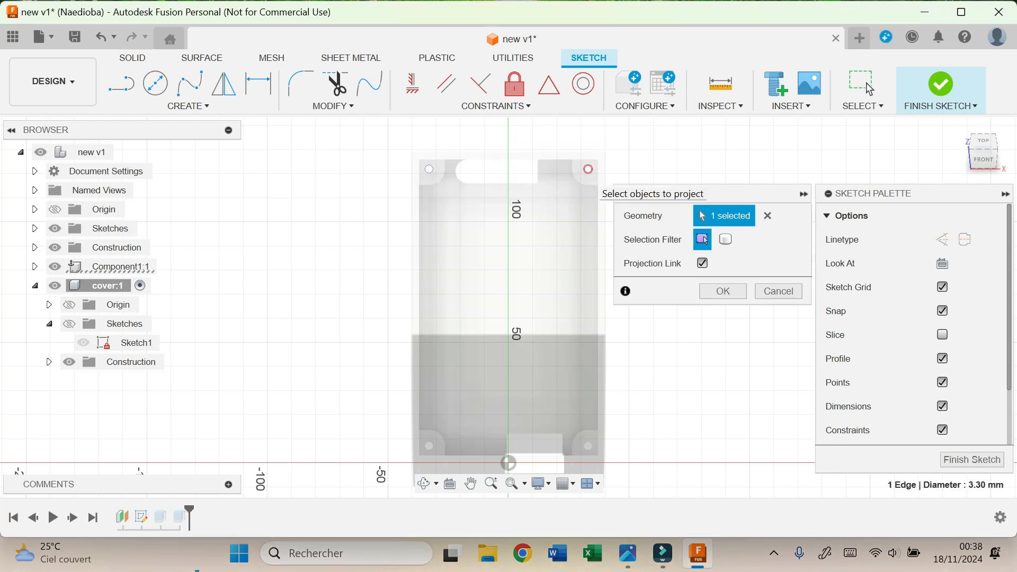
left_click(588, 172)
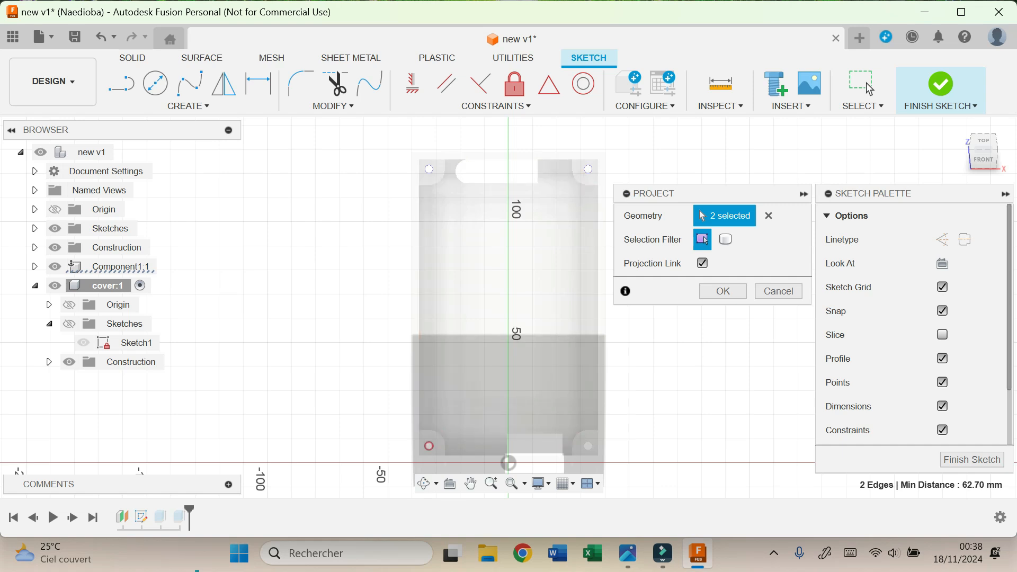
left_click(429, 448)
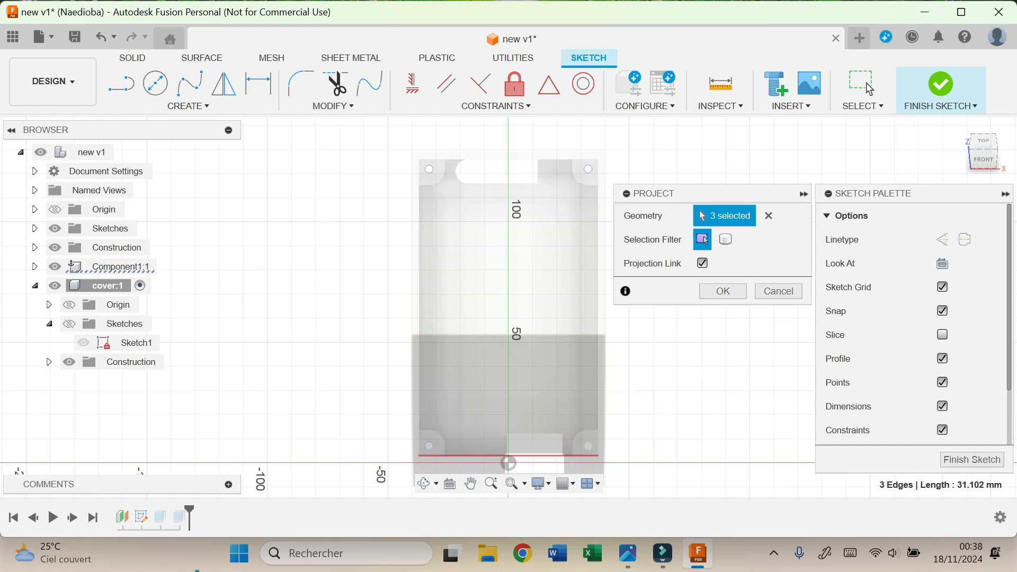
key("Return")
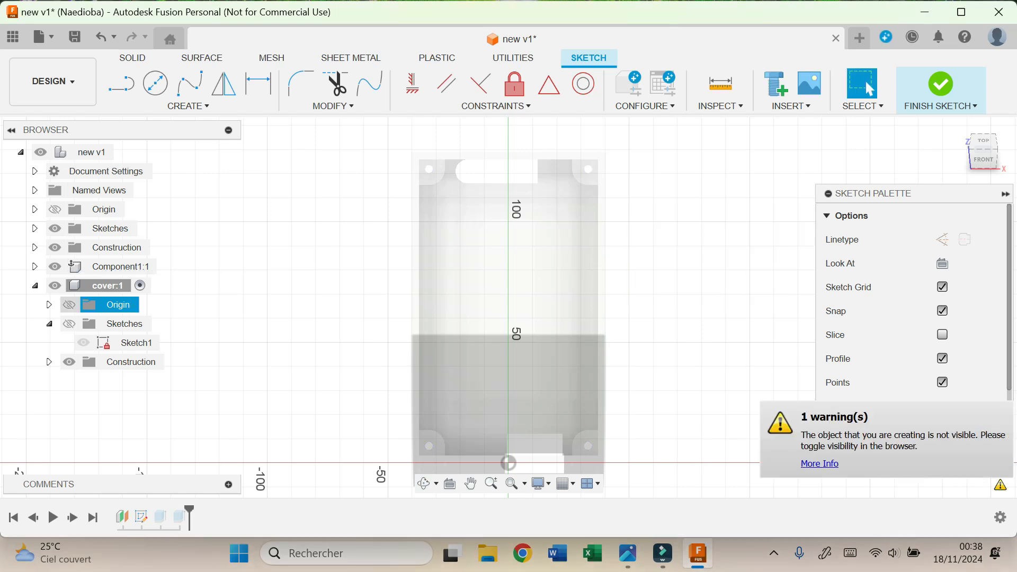
Show the cover's sketch geometry again, hide Component1 and finish the sketch
left_click(69, 323)
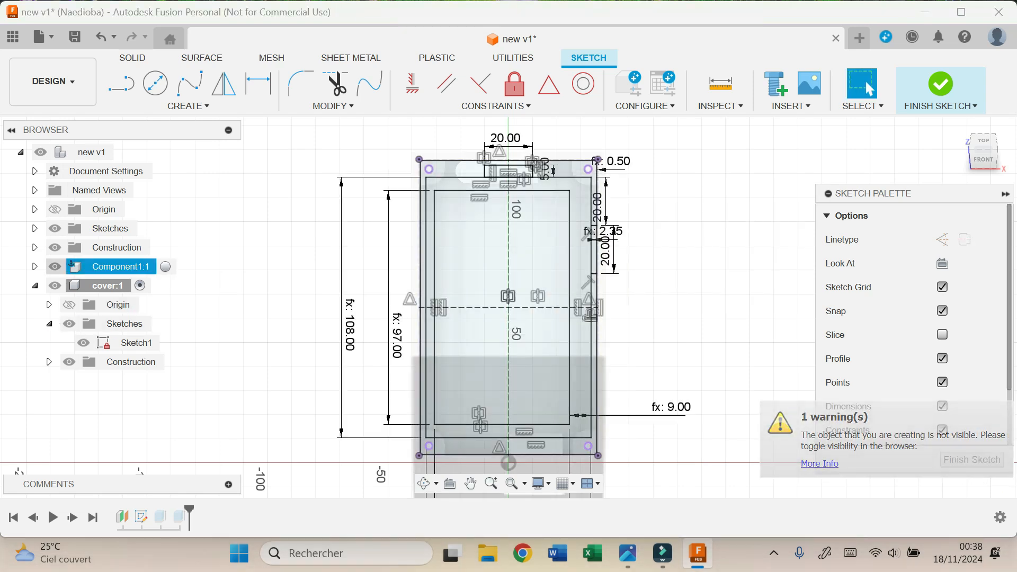
left_click(54, 266)
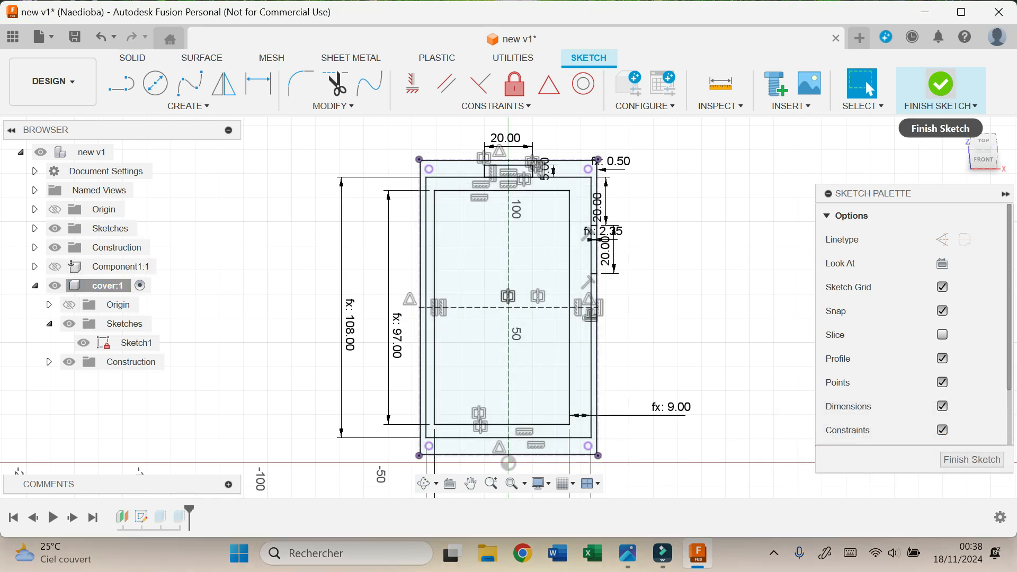
left_click(941, 83)
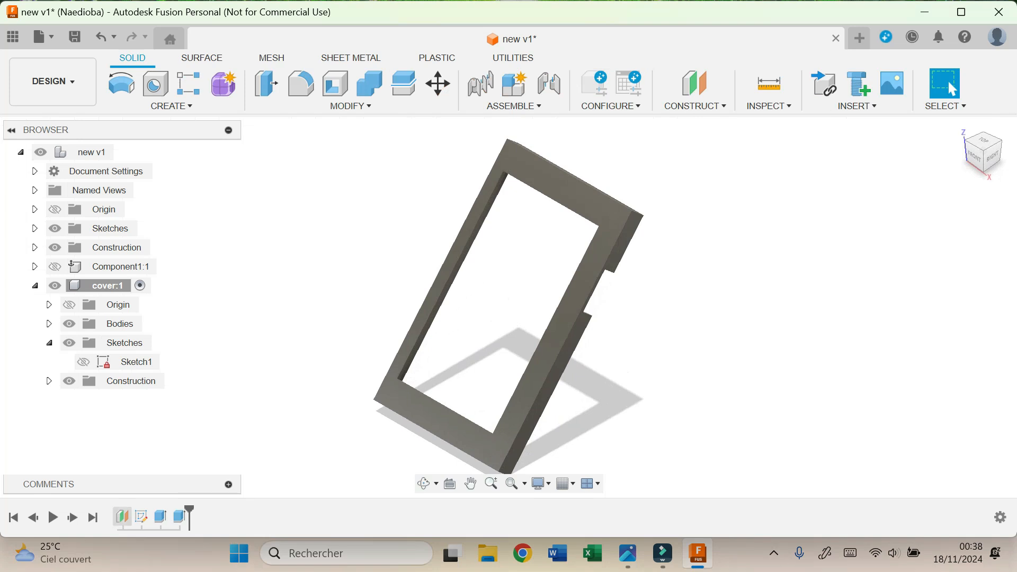
Show the cover's Sketch1 and hide the cover's bodies
left_click(84, 361)
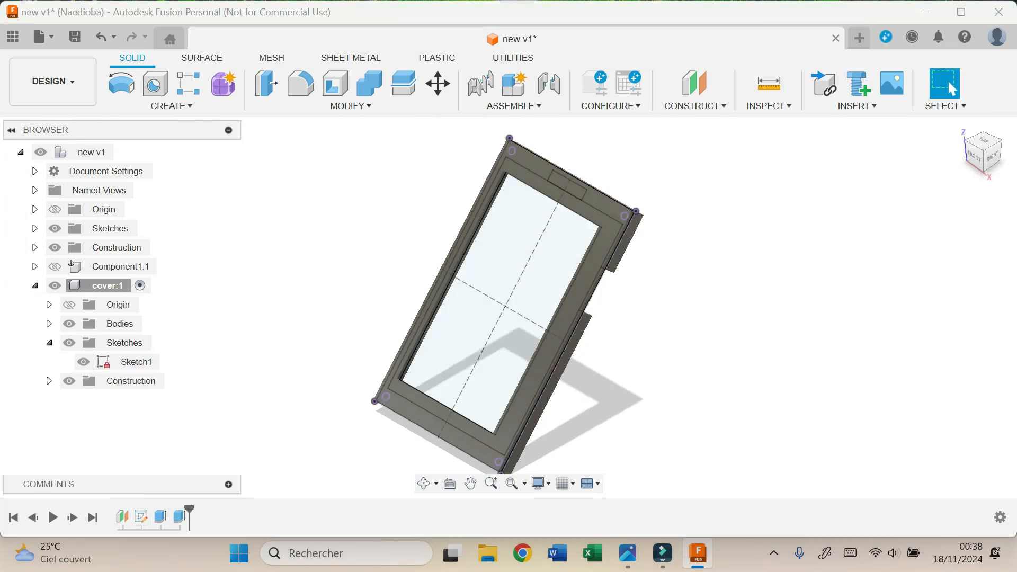
left_click(992, 155)
left_click(69, 323)
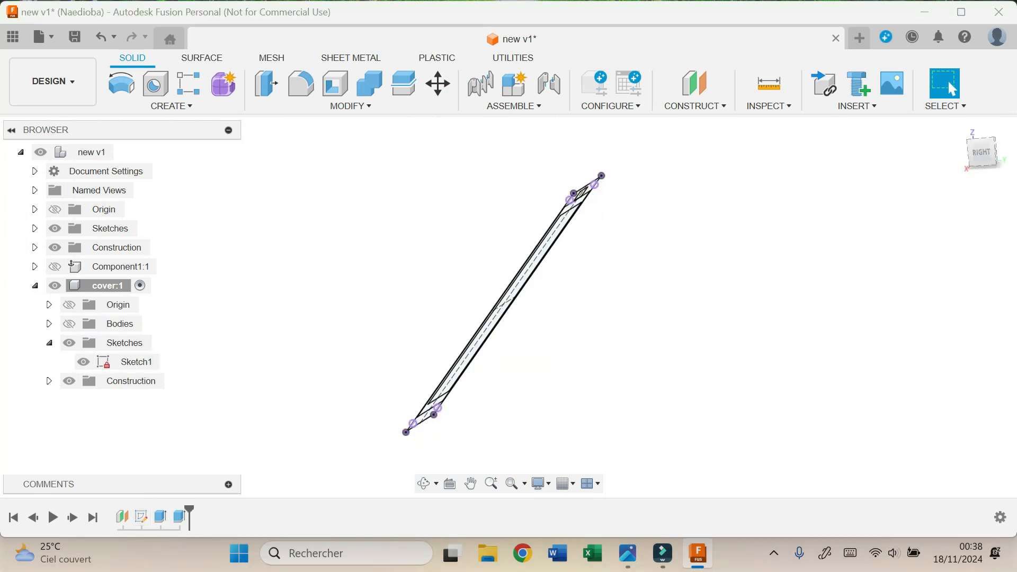
Extrude the four corner screw-hole circles by -7 mm as a cut through the cover
key("e")
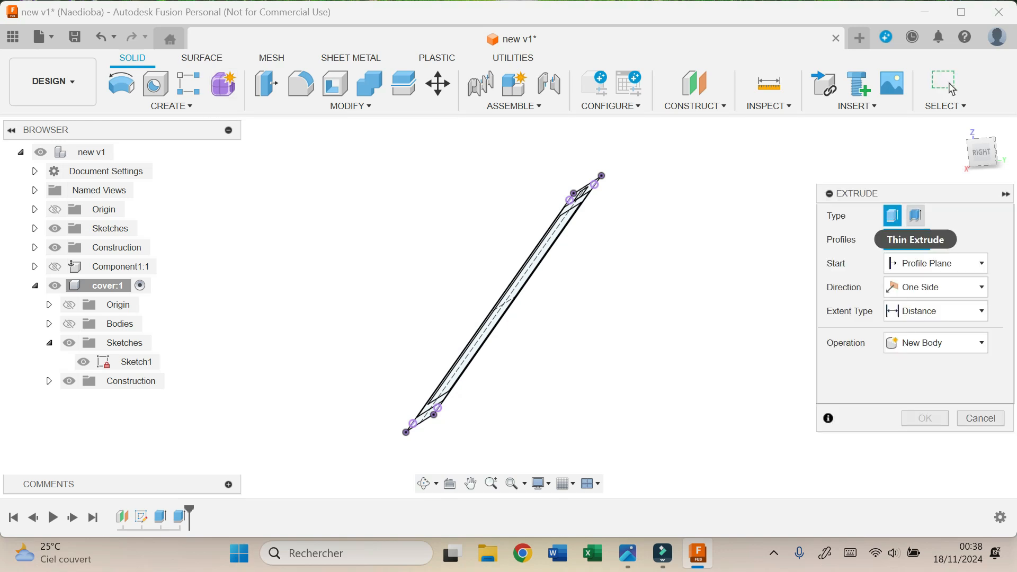
left_click_drag(977, 153, 1001, 153)
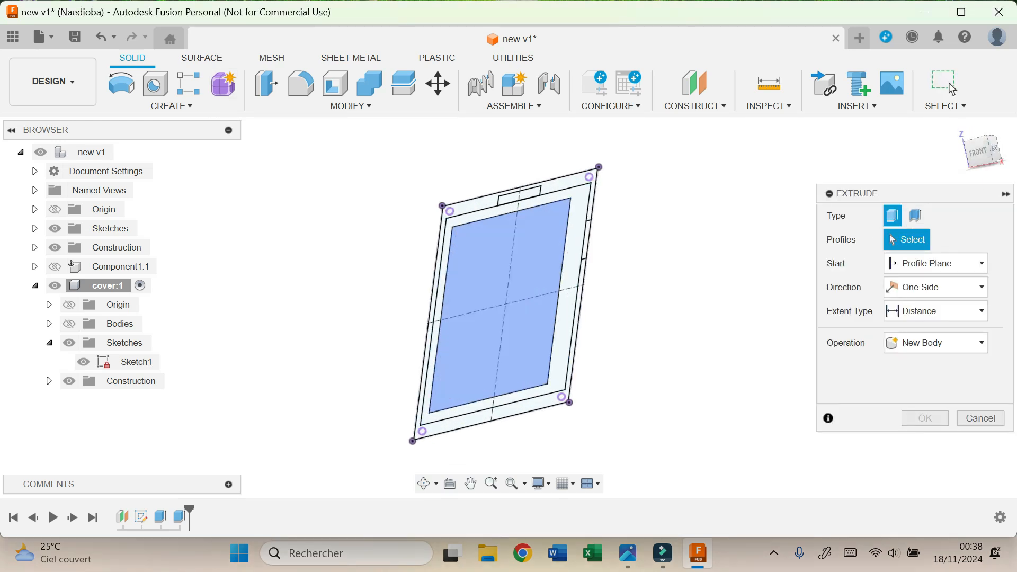
scroll(506, 347, "up", 1)
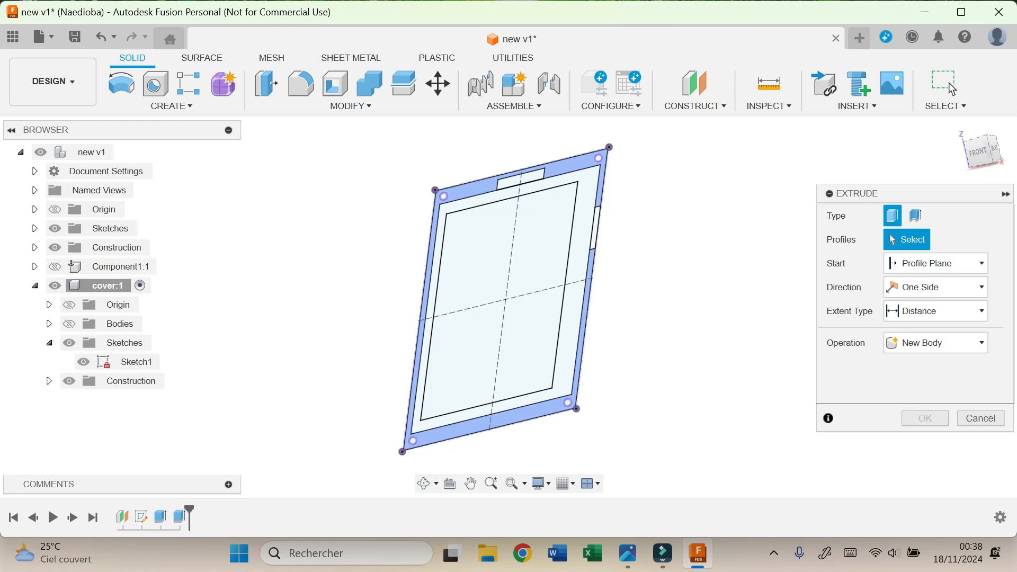
left_click(403, 430)
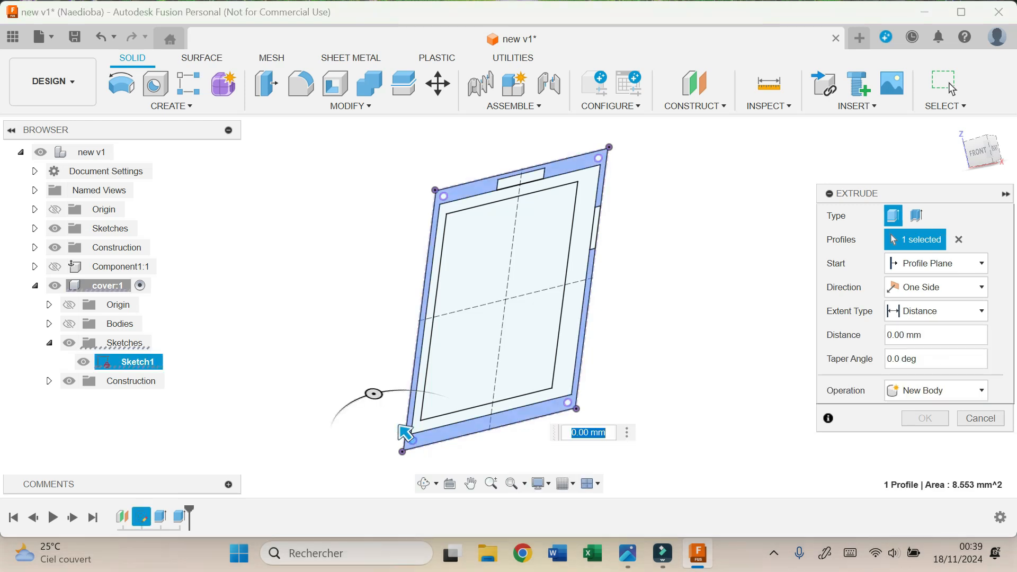
left_click(560, 394)
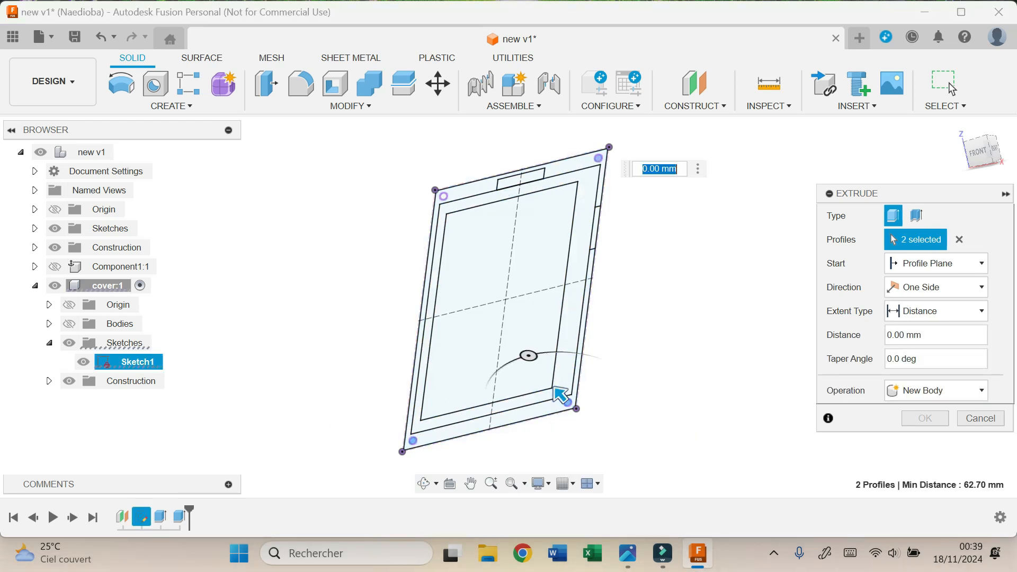
left_click(595, 150)
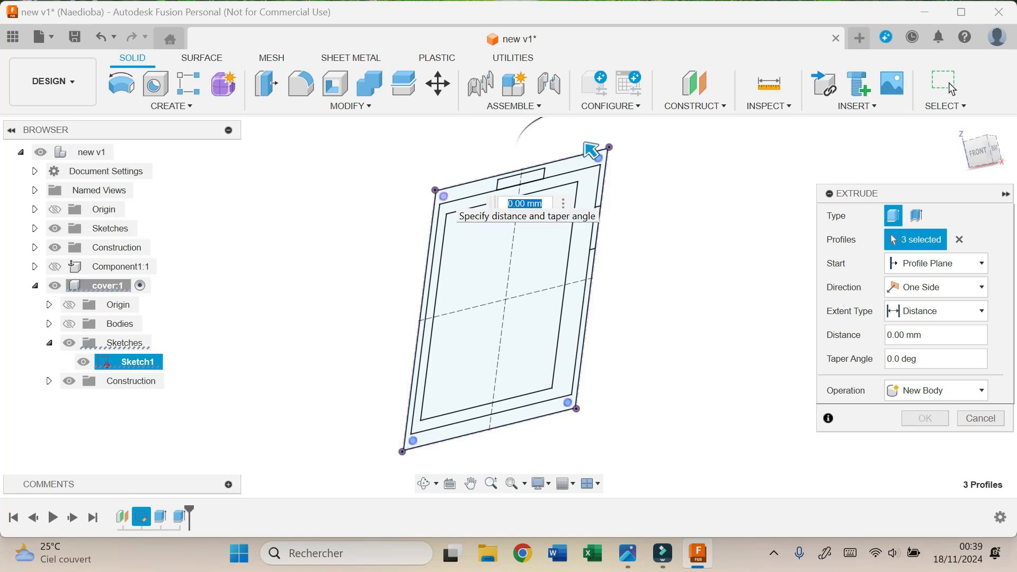
left_click(436, 188)
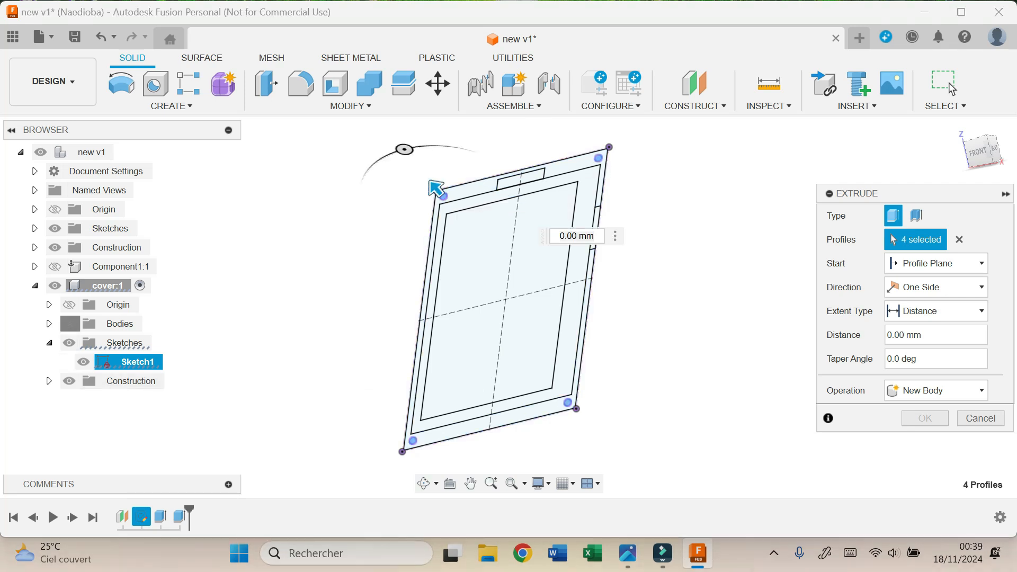
middle_click_drag(431, 188, 668, 303, "shift")
left_click_drag(671, 305, 686, 319)
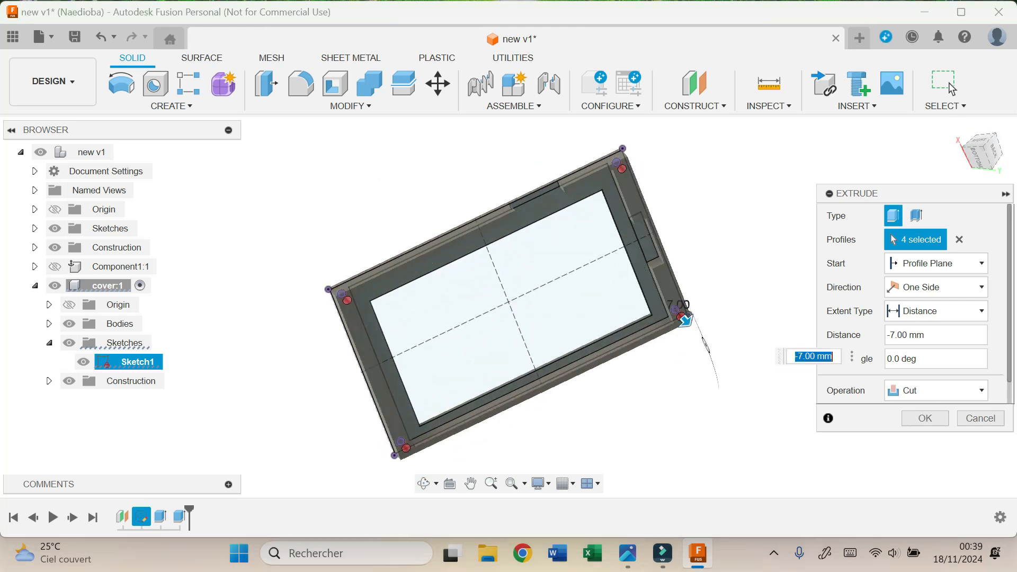
key("Return")
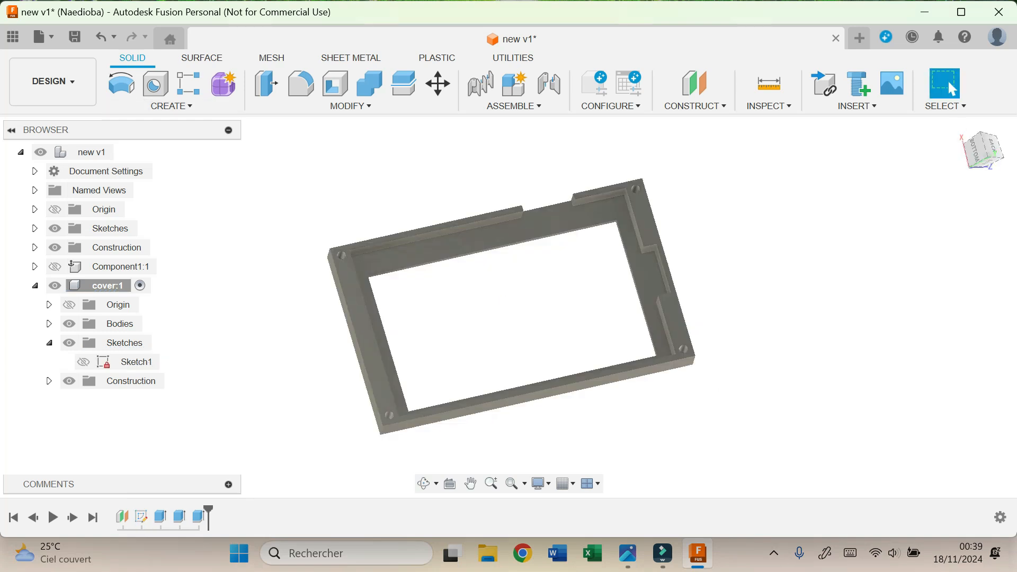
Add a modeled full-length ISO Metric M3x0.5 thread to one corner hole of the cover, with the size remembered
left_click(171, 106)
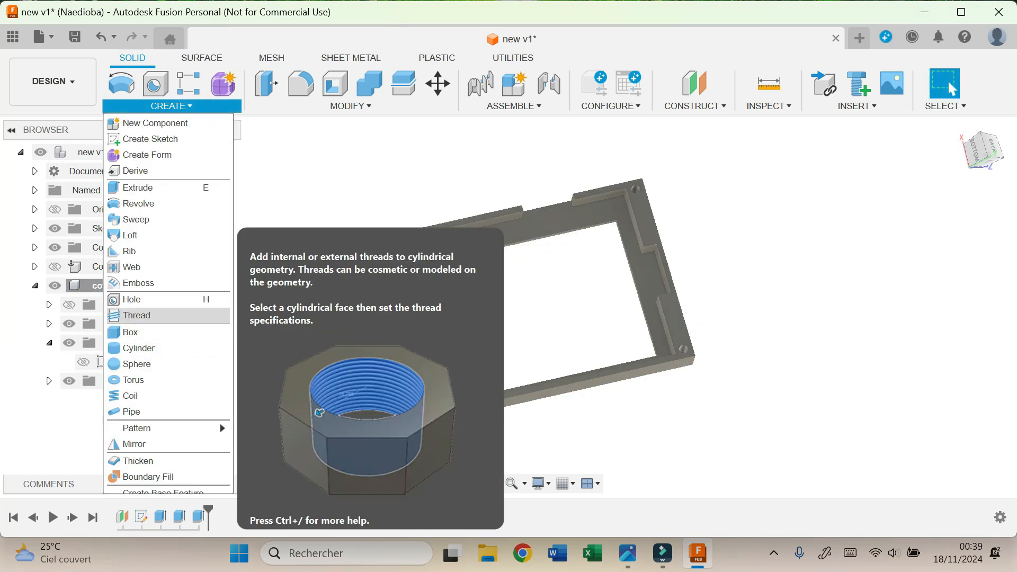
left_click(137, 315)
scroll(340, 264, "up", 2)
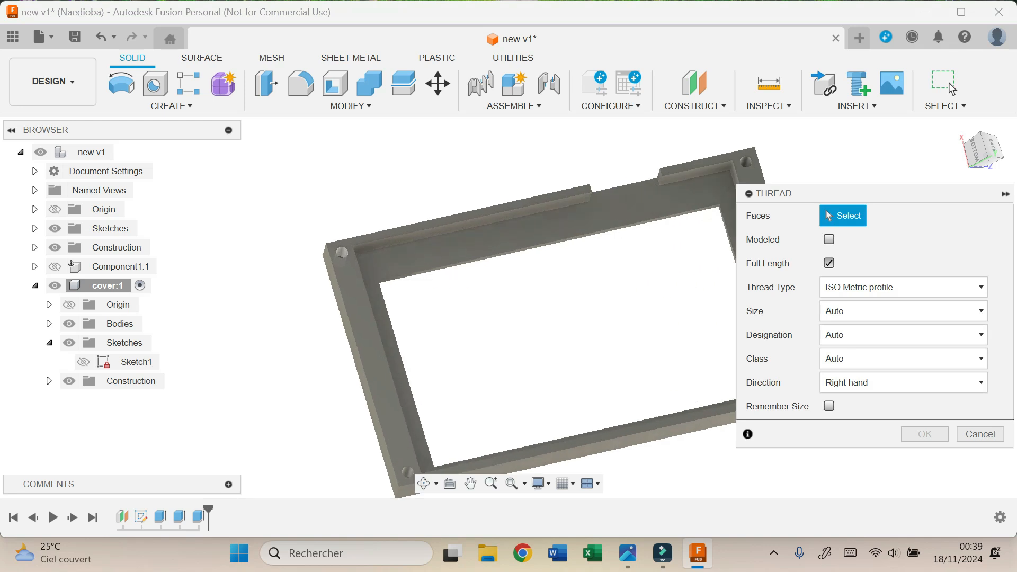
left_click(329, 237)
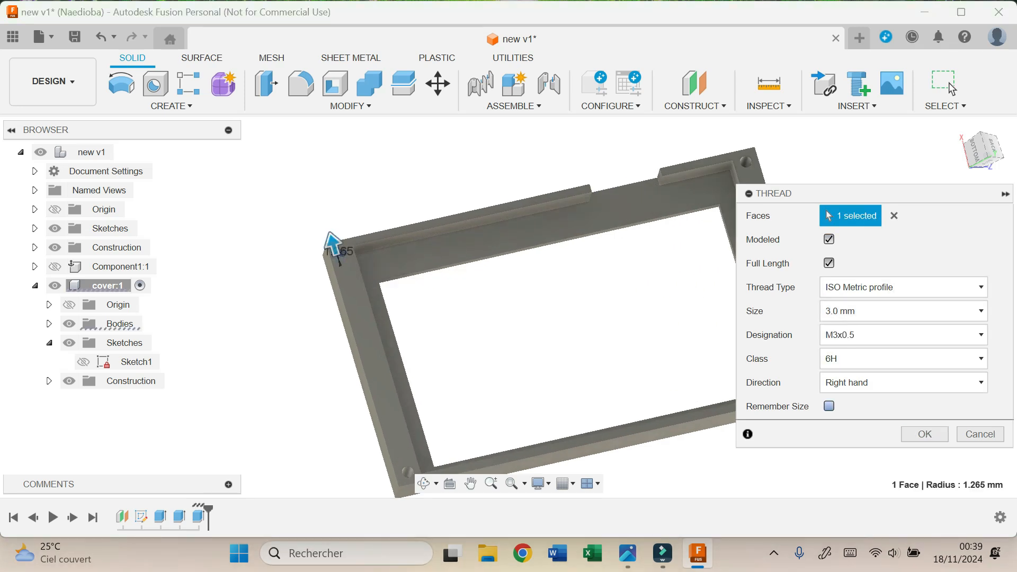
key("Return")
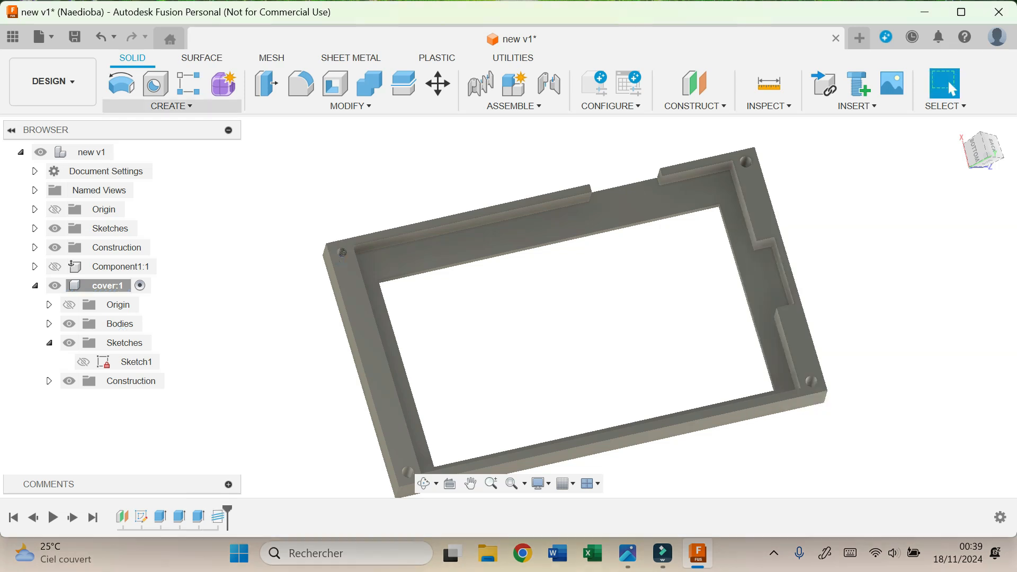
Add the same modeled M3x0.5 thread to the cover's remaining corner holes
left_click(172, 106)
left_click(159, 315)
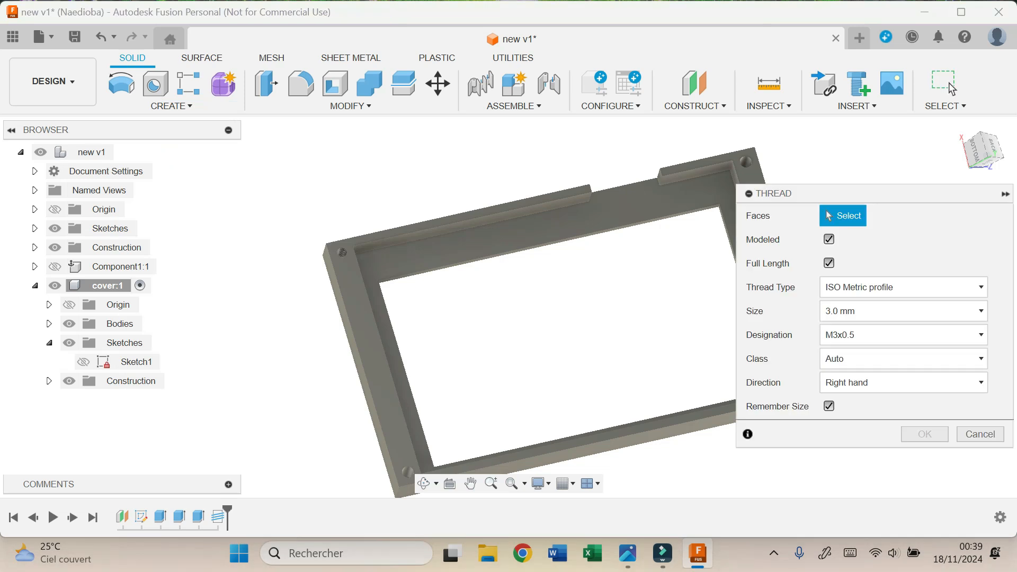
left_click(744, 157)
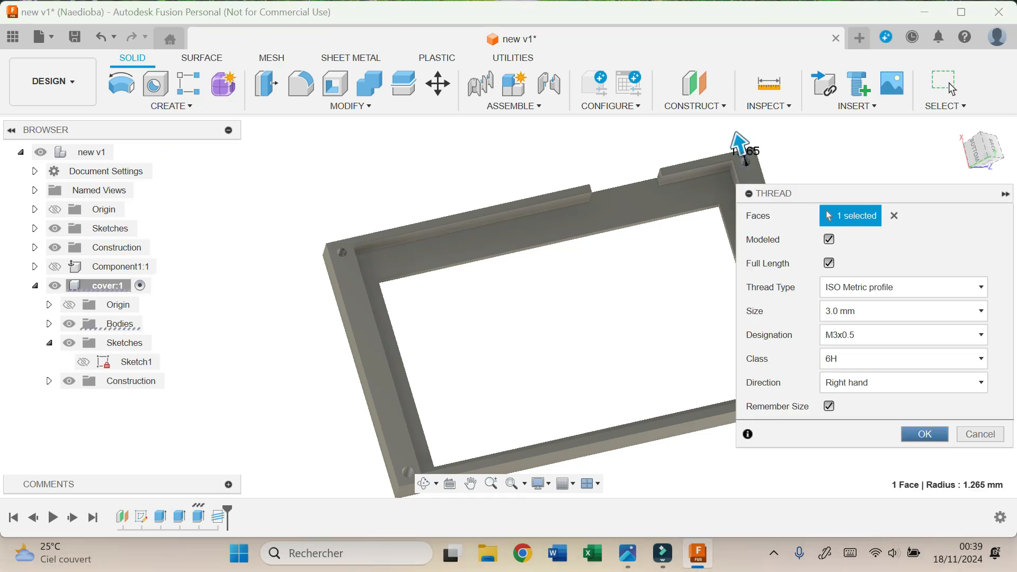
key("Return")
left_click(172, 106)
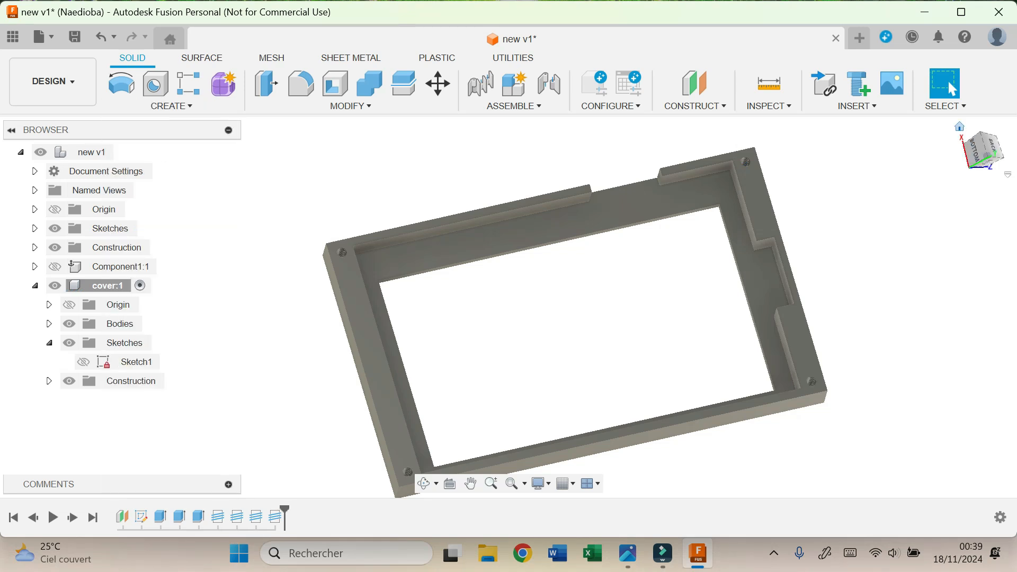
Return to the home view and apply a yellow plastic appearance to the cover
left_click(959, 127)
key("a")
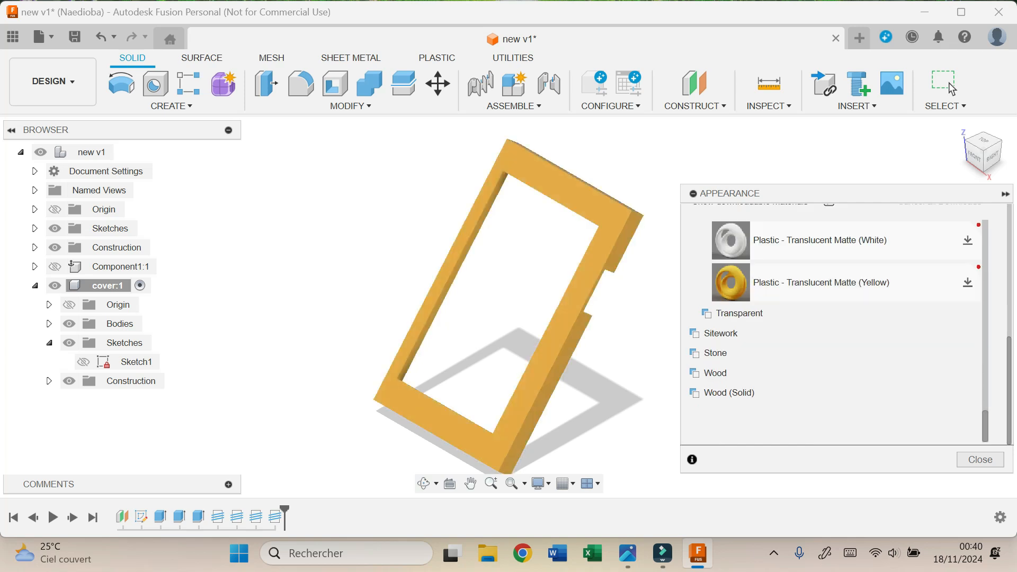
left_click(980, 460)
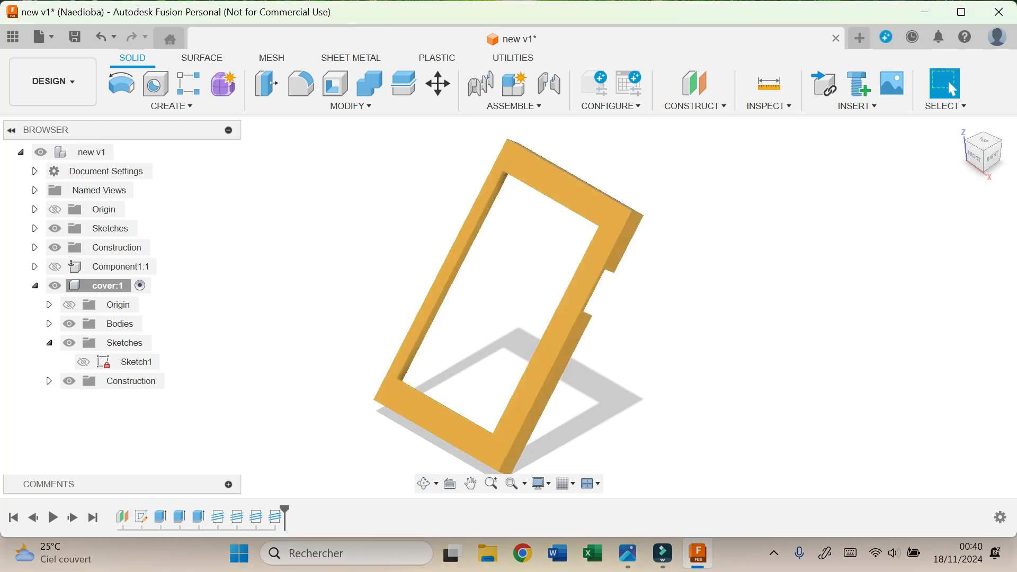
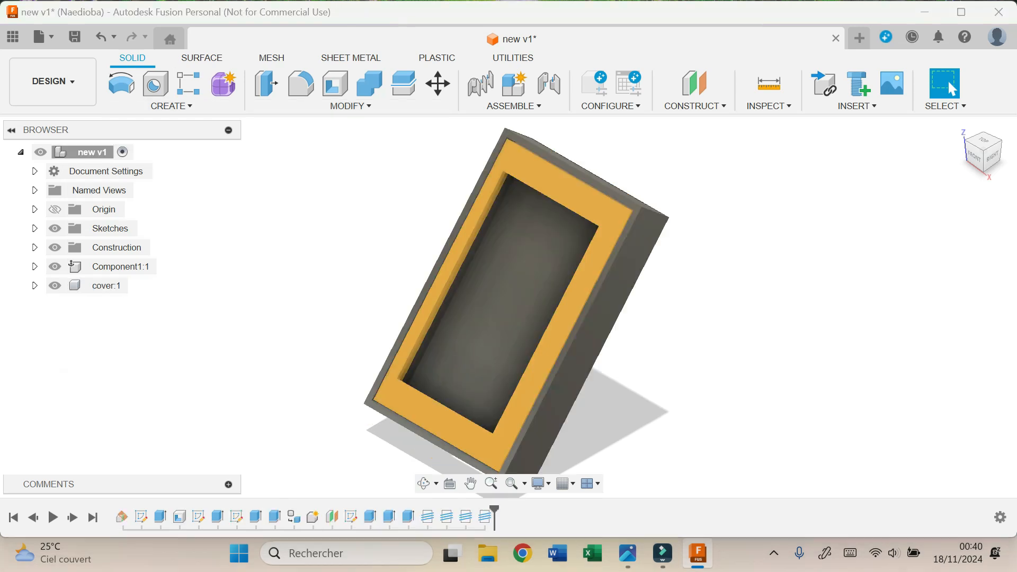
Apply the Plastic - Translucent Matte (Green) appearance to the base component
key("a")
scroll(837, 318, "down", 8)
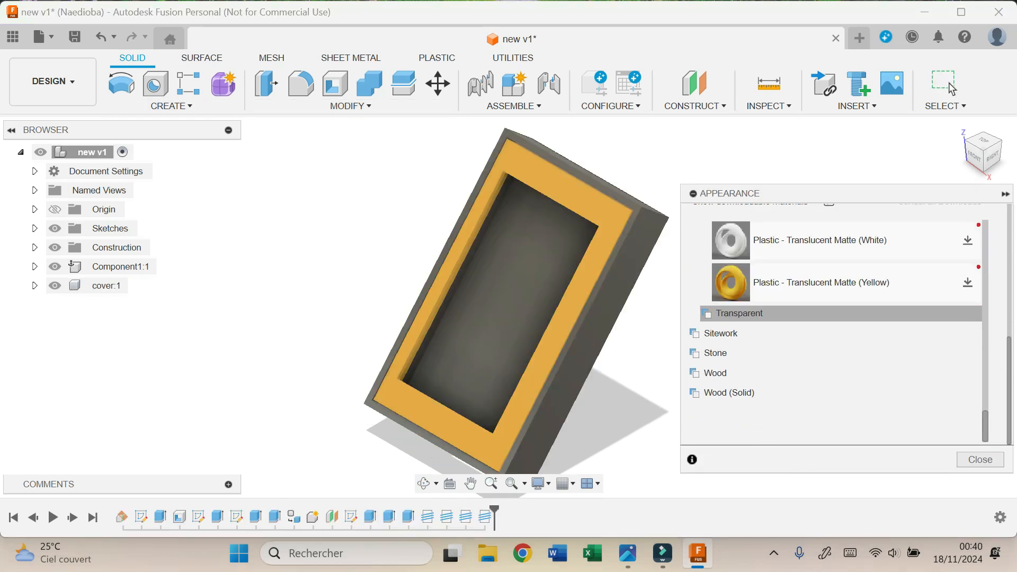
scroll(848, 297, "up", 3)
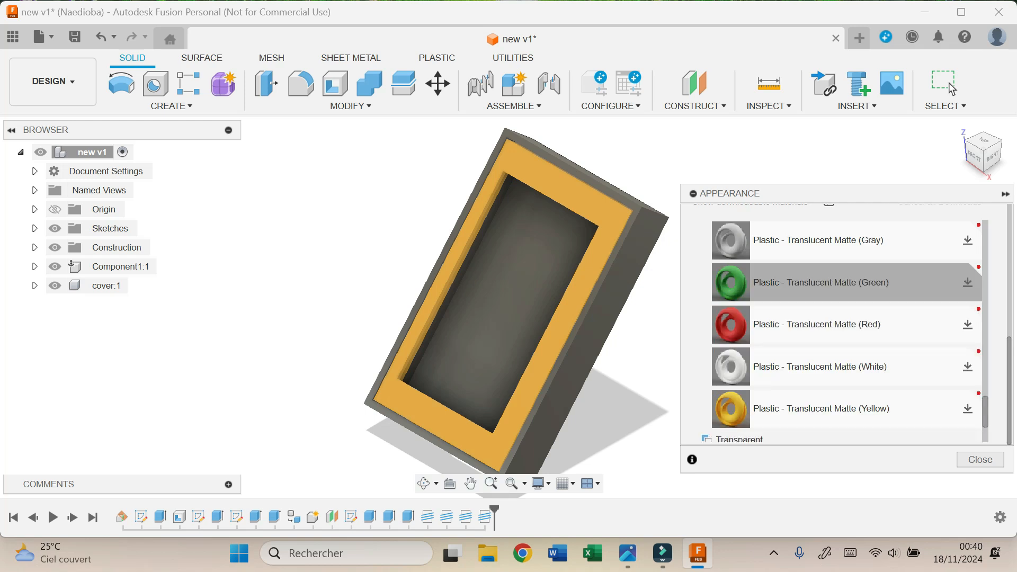
left_click_drag(731, 282, 520, 297)
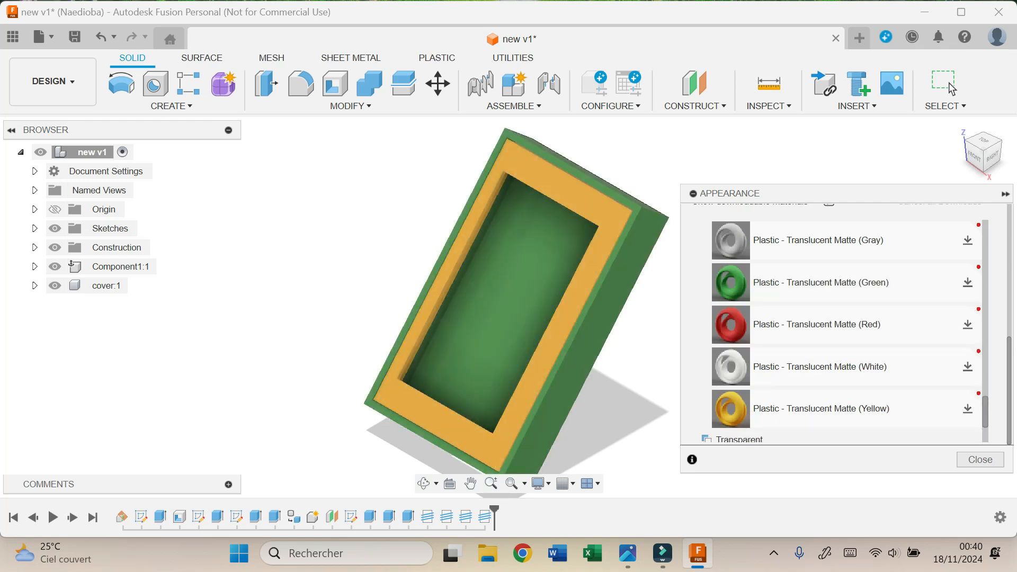
left_click(952, 89)
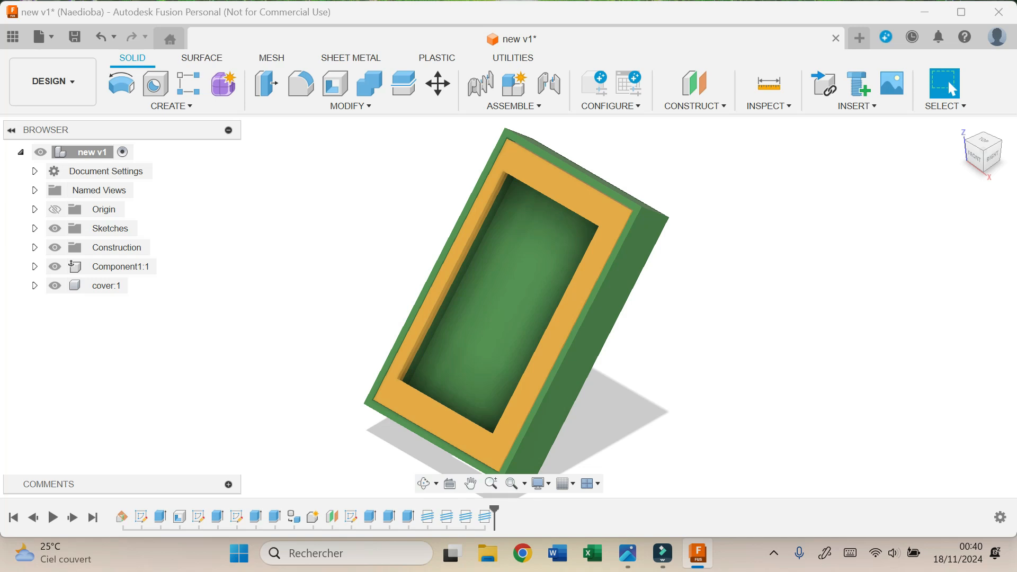
Create and activate a new internal standard component named mount under the root component
right_click(98, 152)
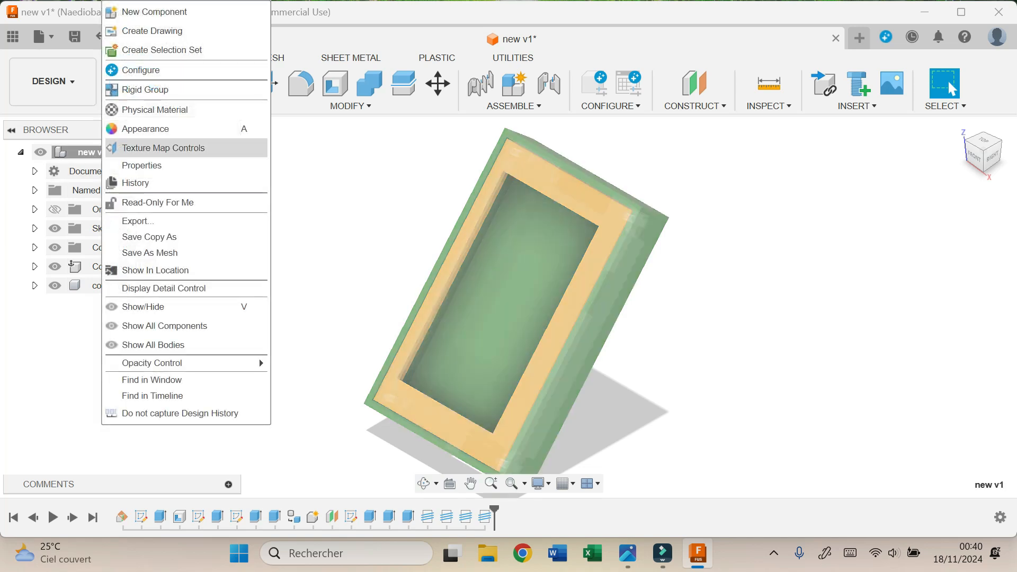
left_click(154, 12)
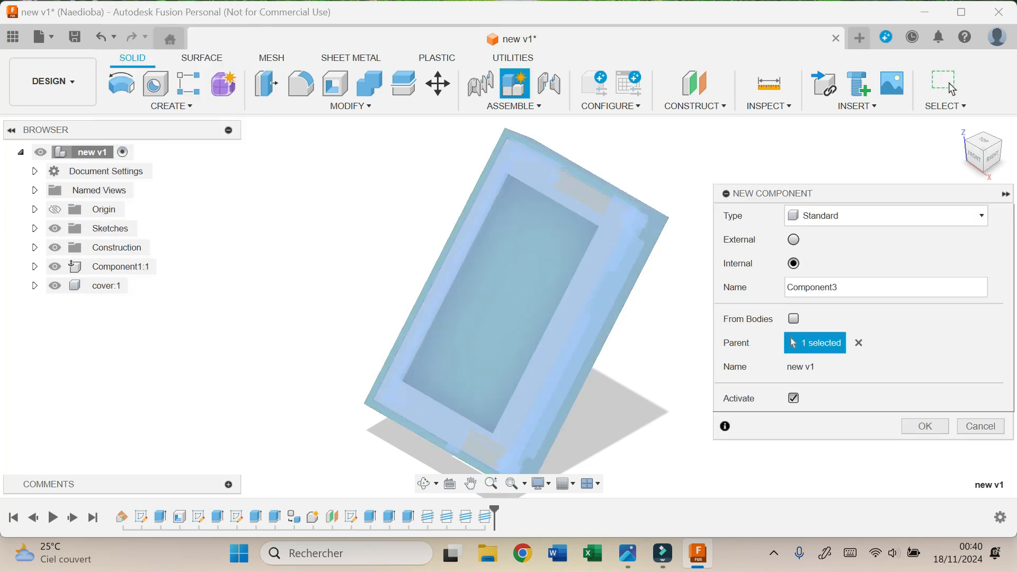
type("mo")
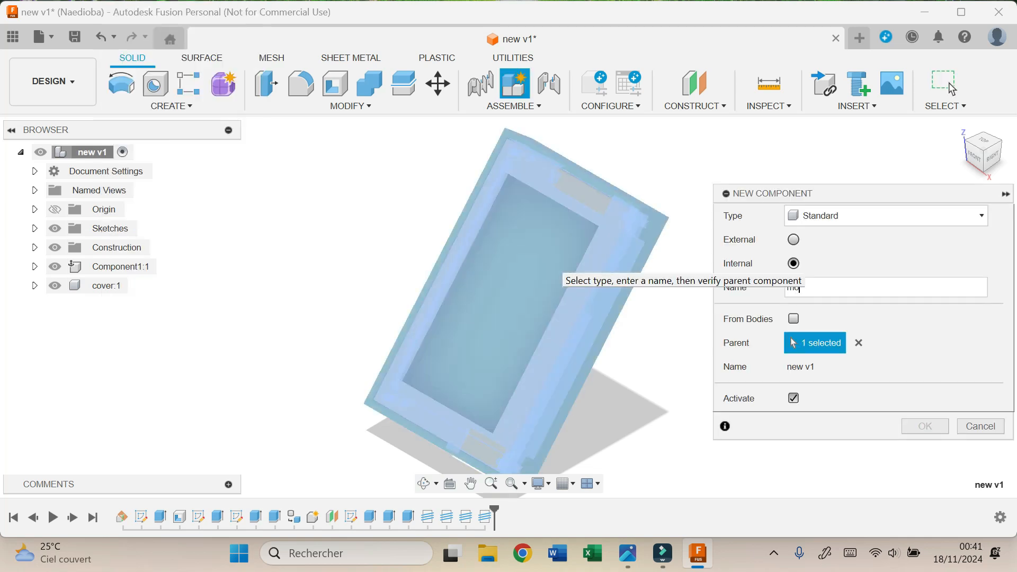
type("dnt")
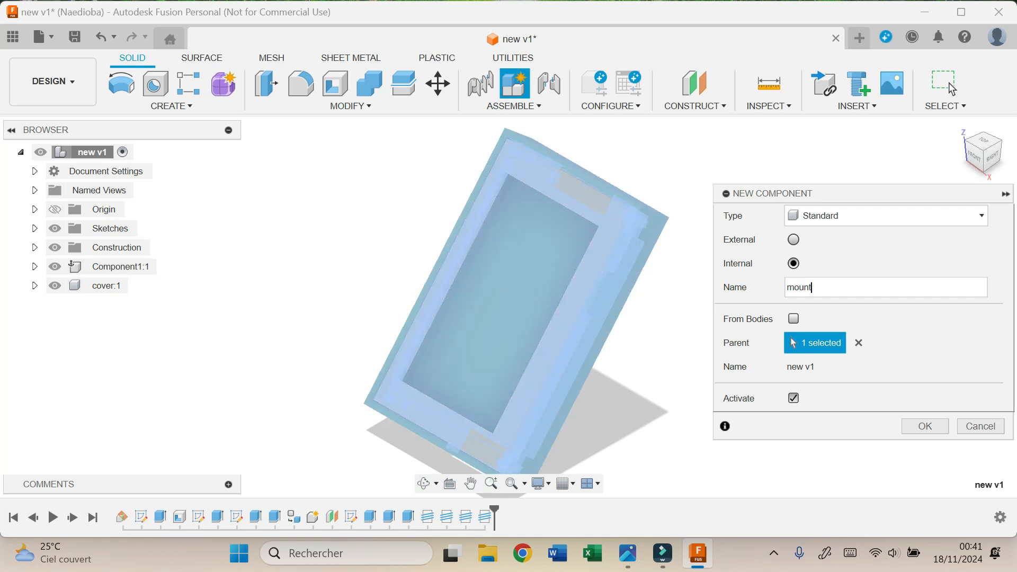
key("Return")
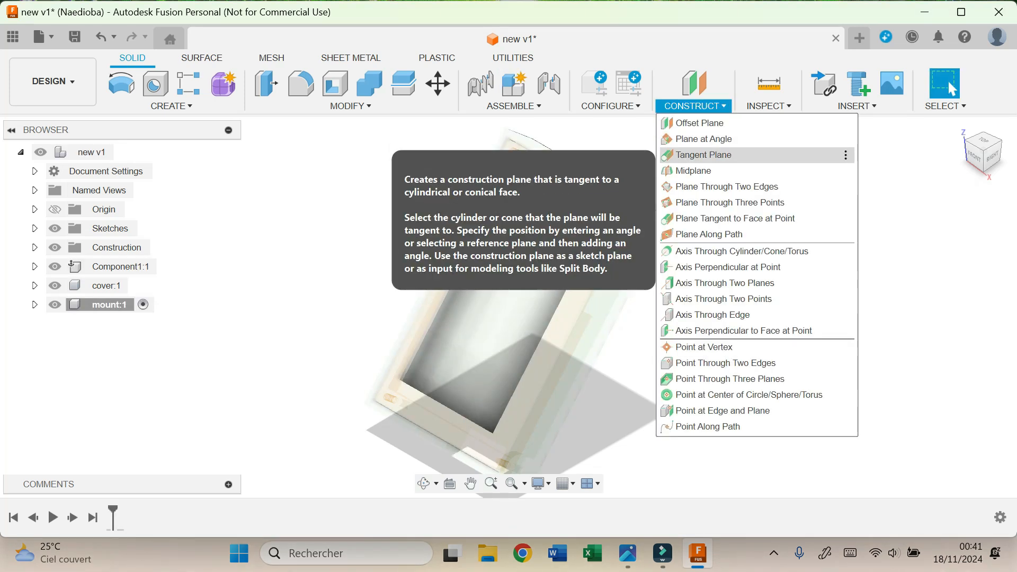
Construct a midplane in the mount component between the cover's front face and the parallel face of Component1
left_click(694, 170)
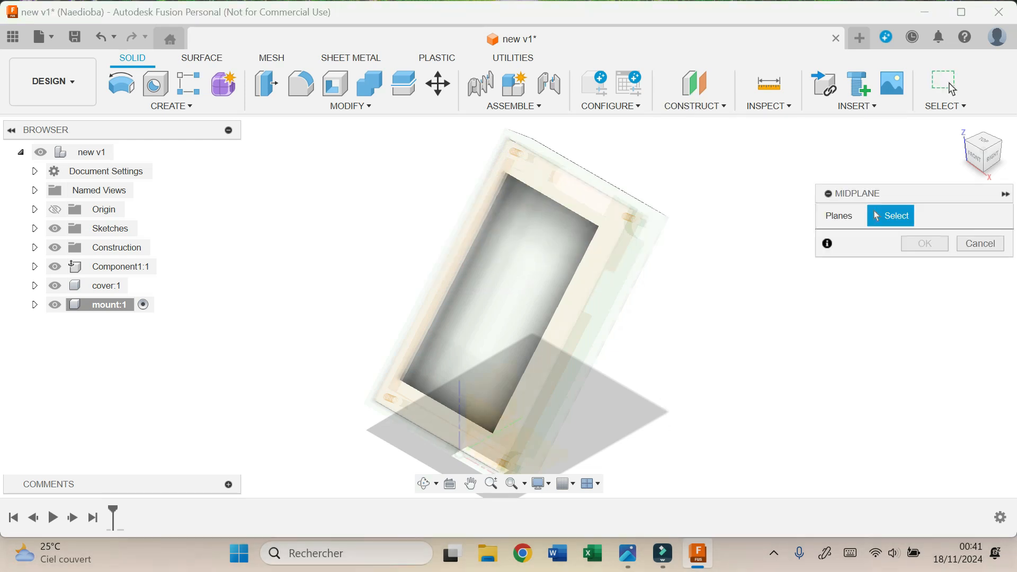
scroll(496, 284, "up", 3)
left_click(644, 313)
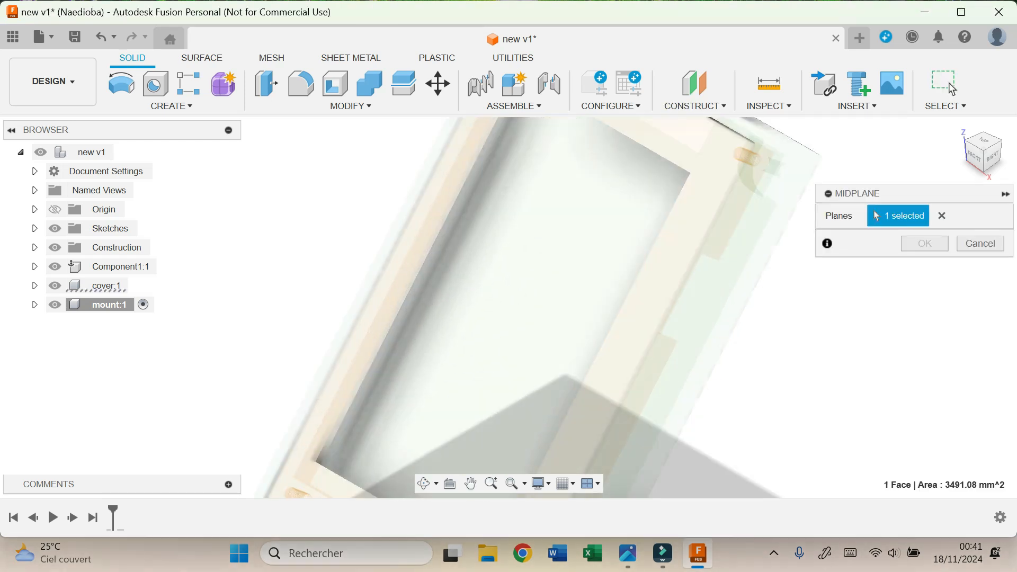
left_click_drag(981, 160, 942, 136)
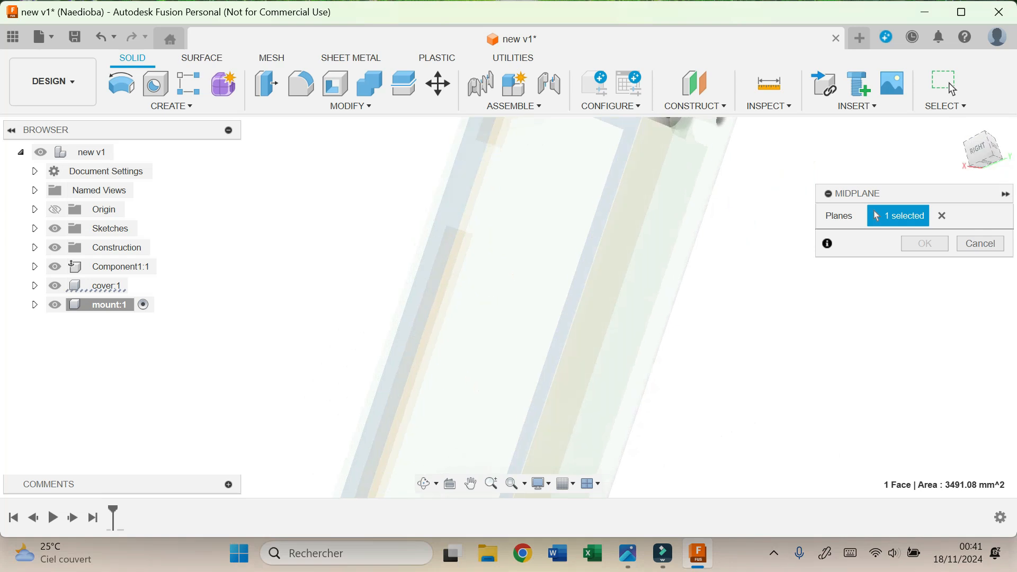
left_click(599, 297)
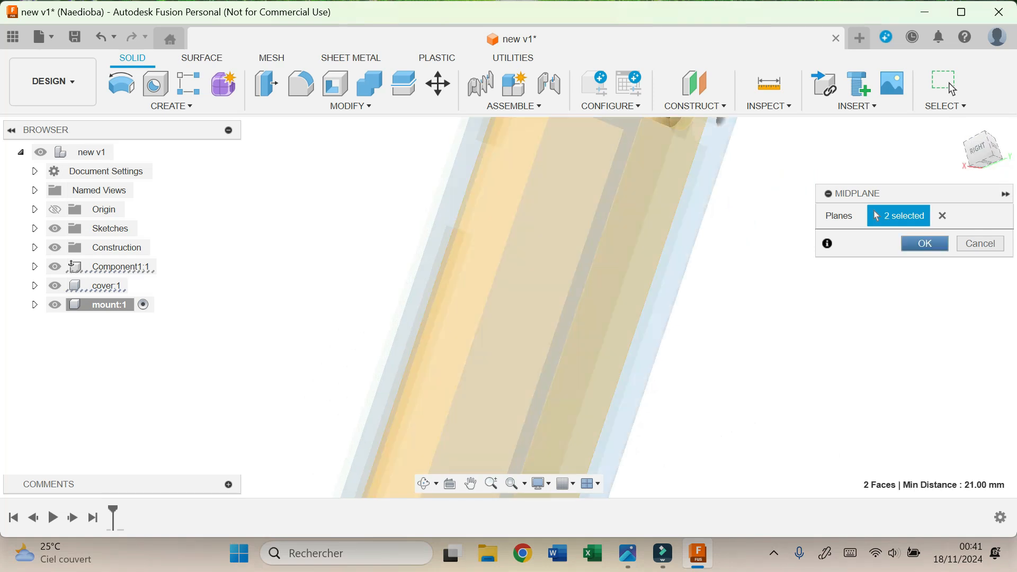
left_click(925, 244)
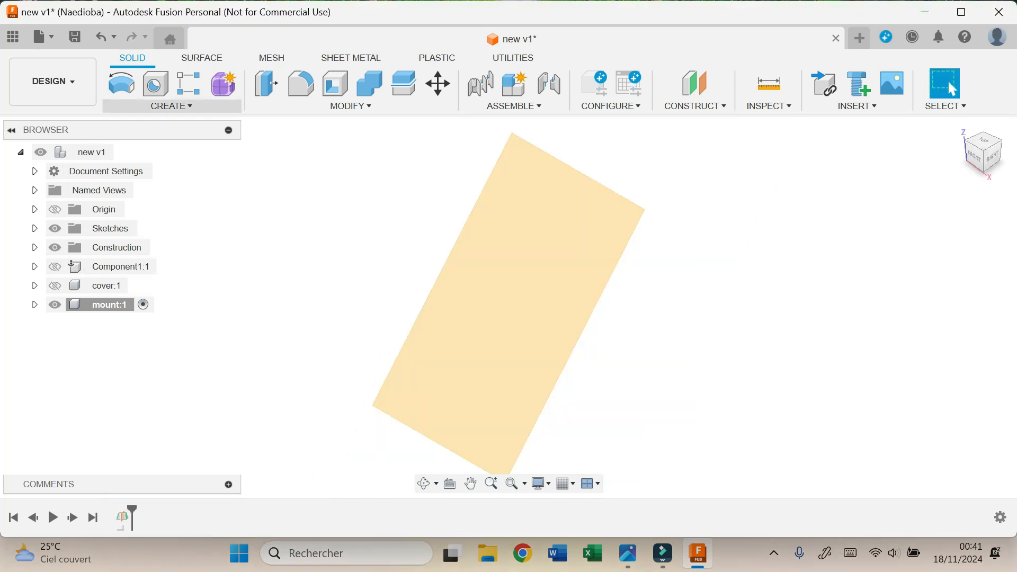
Start a sketch on the midplane of the mount component and show Component1 as reference, leaving the cover hidden
left_click(172, 106)
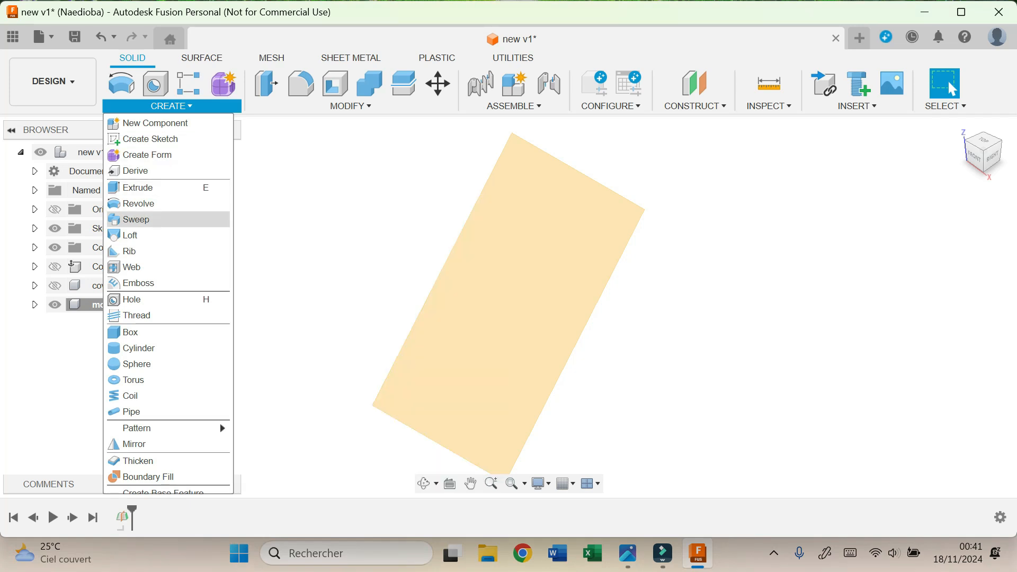
left_click(150, 139)
left_click(535, 244)
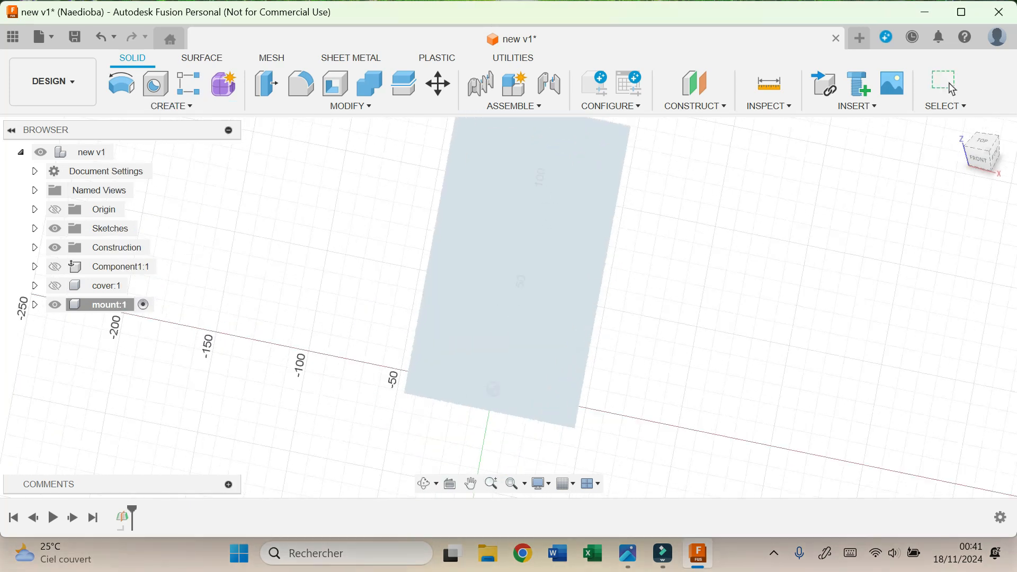
left_click(471, 483)
left_click_drag(392, 297, 398, 361)
left_click(55, 267)
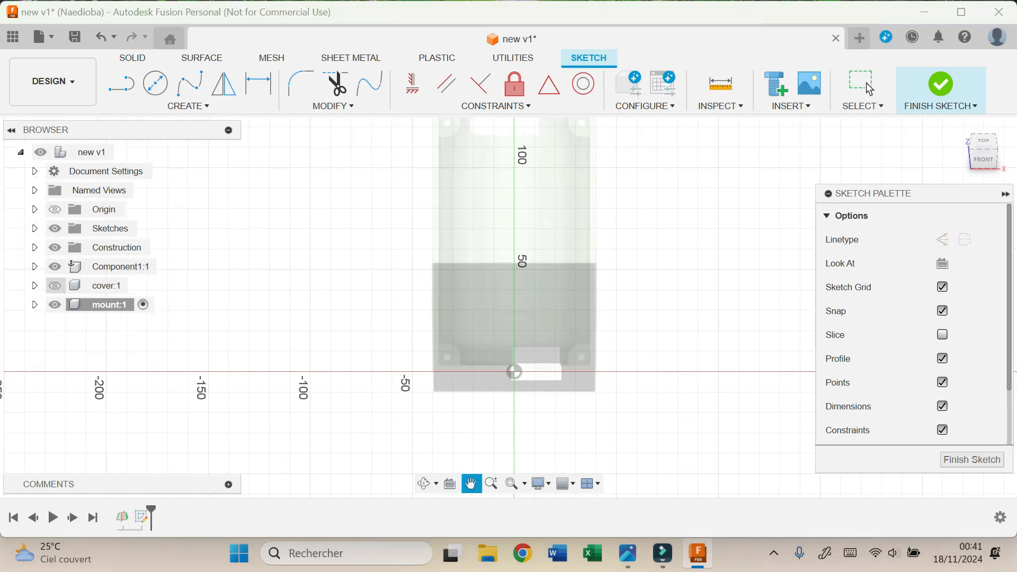
left_click(56, 286)
left_click(55, 286)
Project the Component1 body into the sketch with the body selection filter and projection link on, and hide Component1
left_click(188, 106)
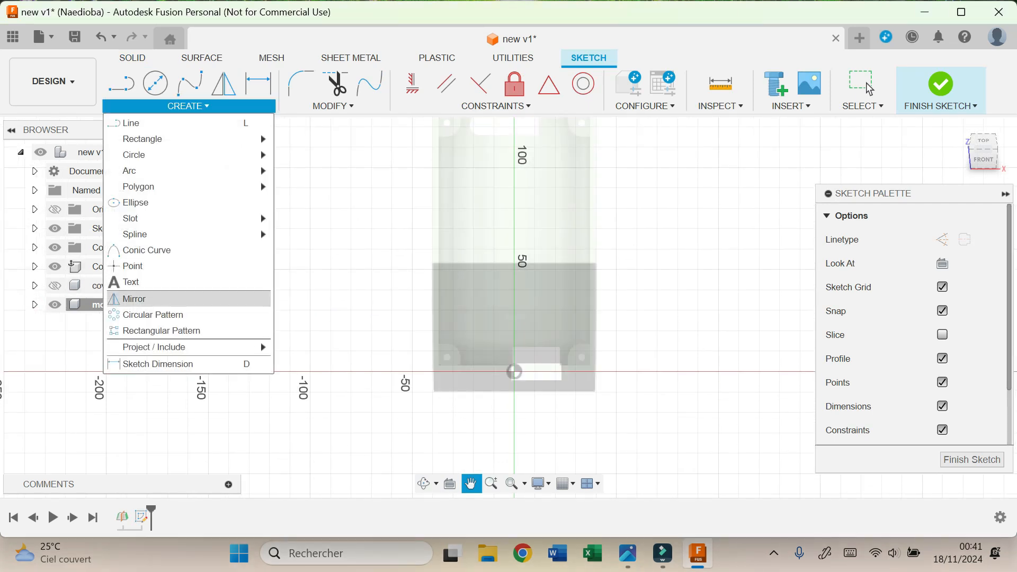
mouse_move(159, 347)
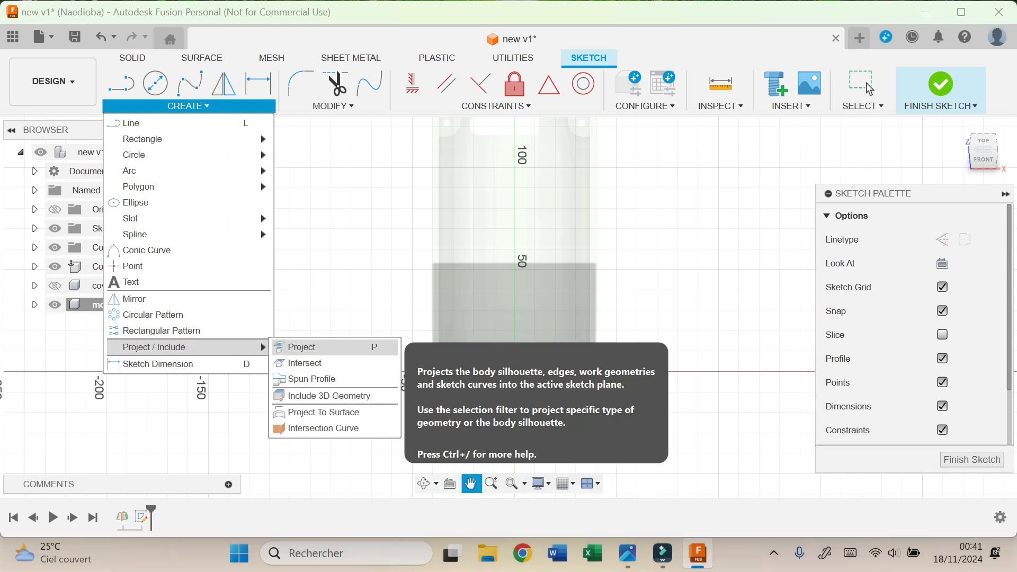
left_click(302, 347)
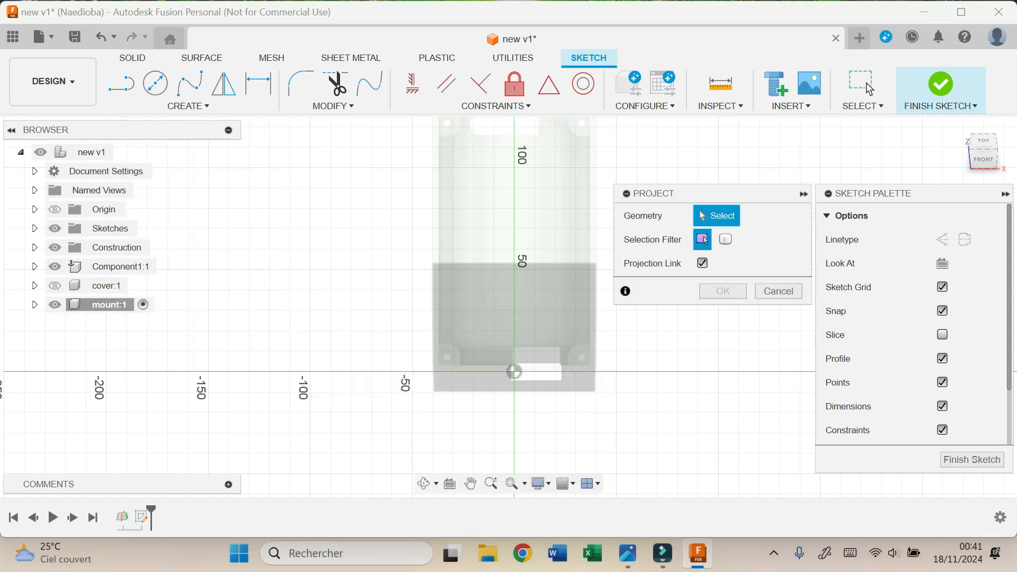
left_click(726, 240)
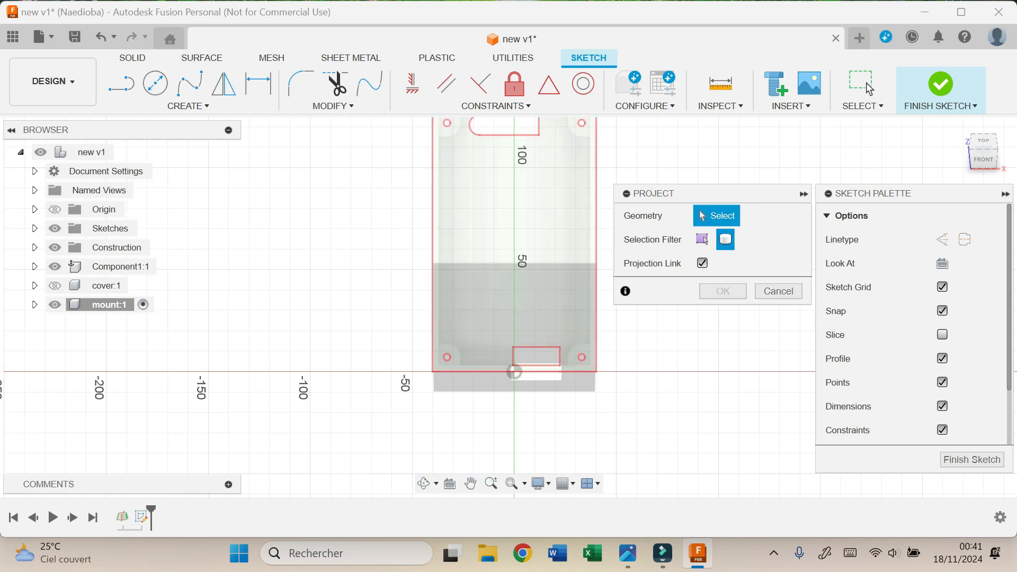
left_click(517, 369)
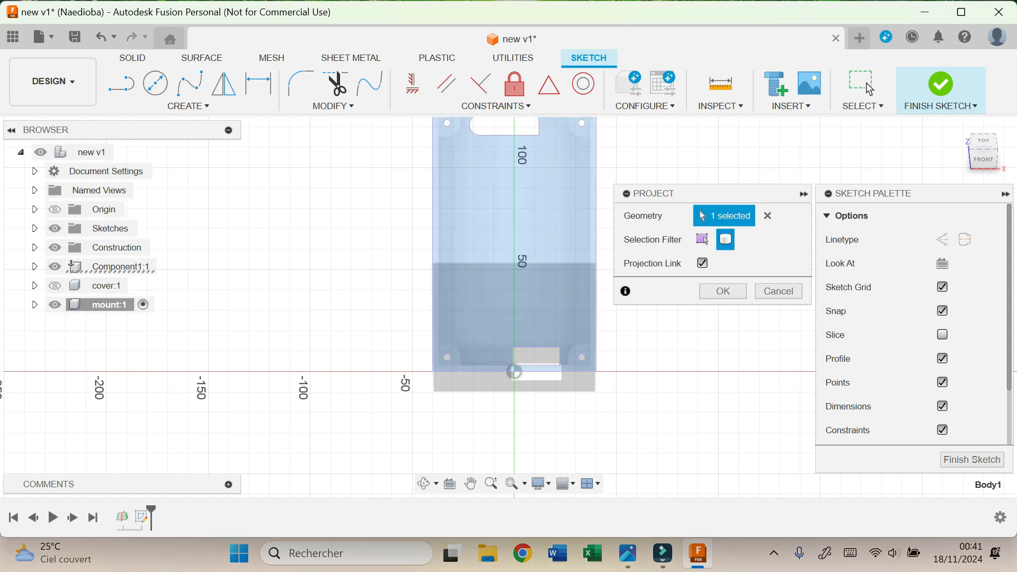
left_click(870, 88)
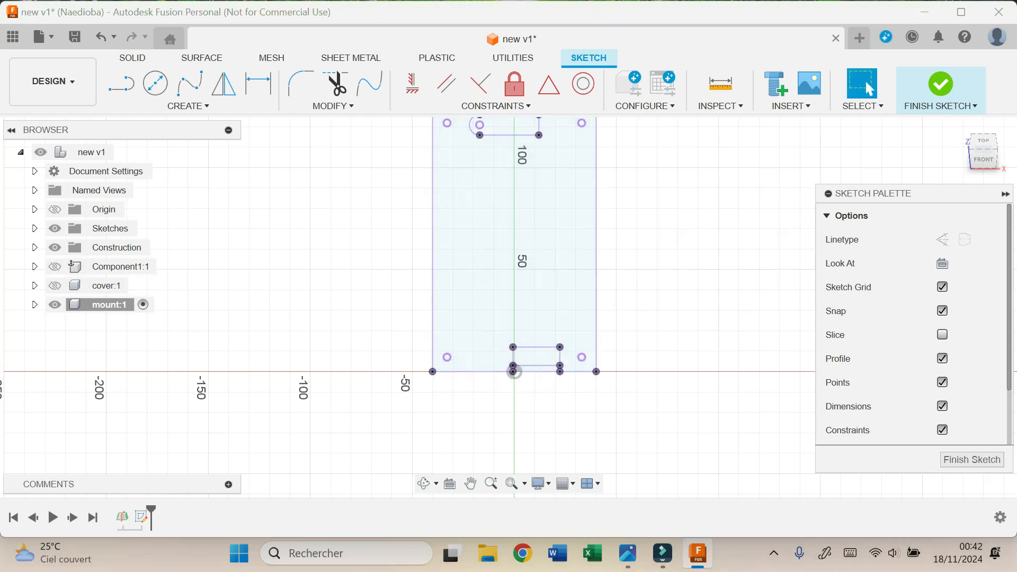
Delete the projected rectangular cutout, rounded slot and corner hole circles, keeping only the outer rectangular outline
double_click(531, 347)
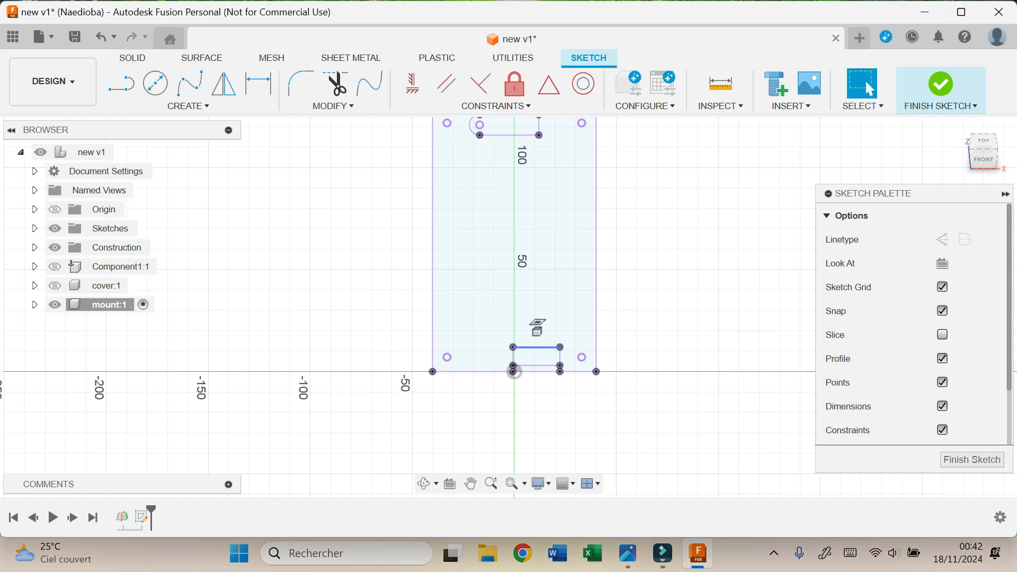
key("Delete")
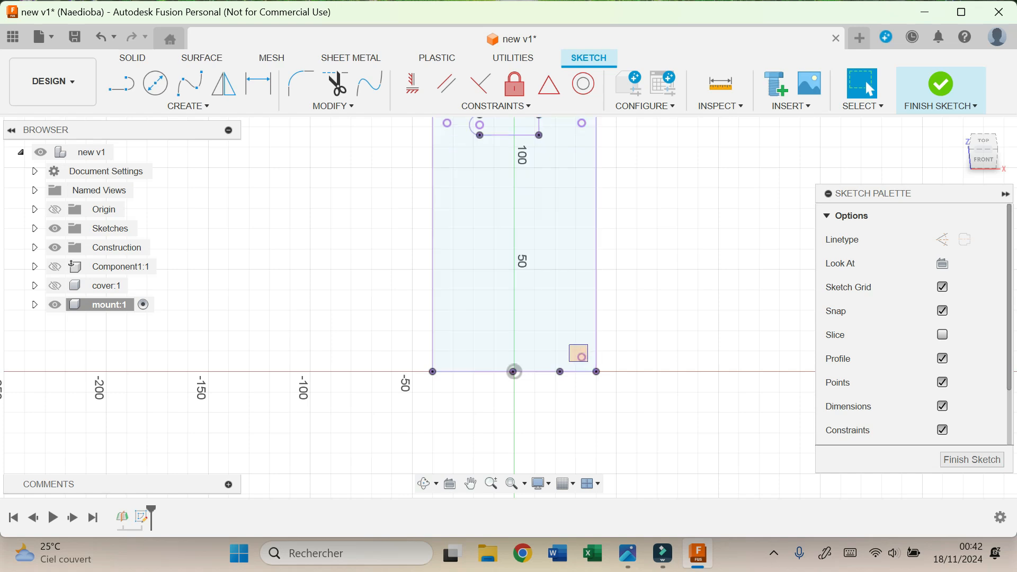
scroll(614, 378, "down", 2)
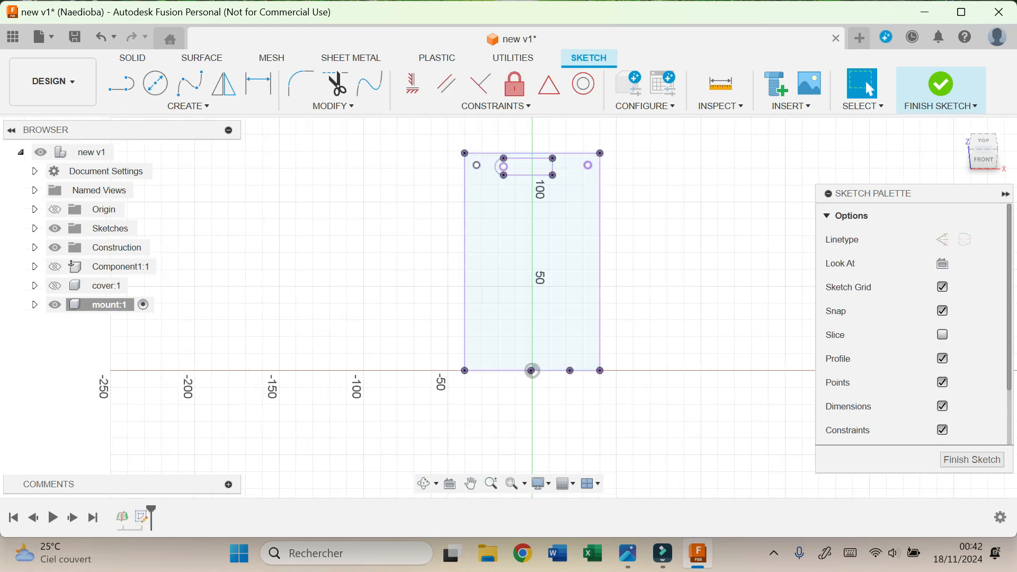
mouse_move(470, 158)
left_mouse_down()
mouse_move(529, 182)
mouse_move(606, 187)
mouse_move(501, 178)
mouse_move(489, 159)
left_mouse_up()
key("Delete")
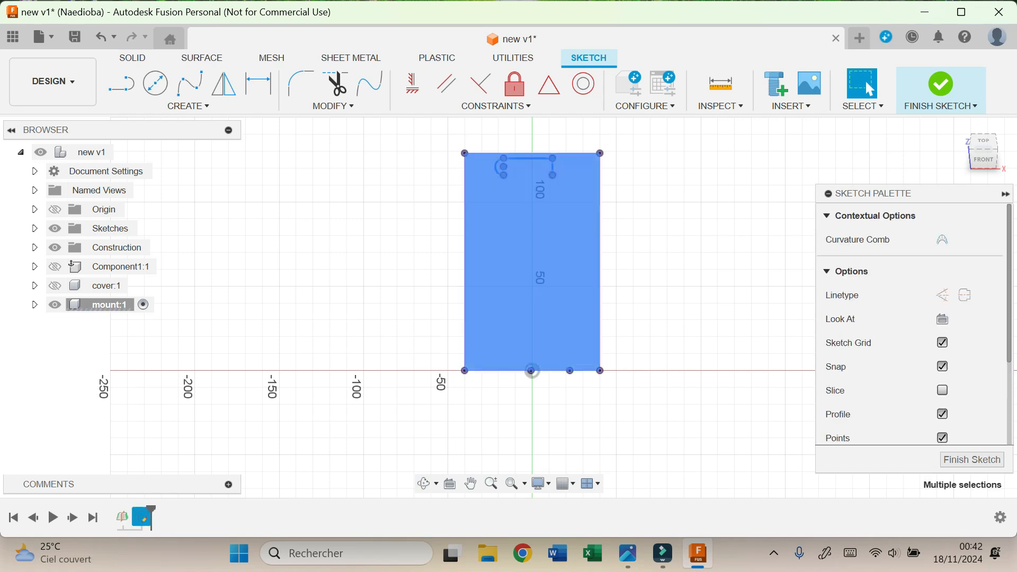
key("Delete")
Convert all remaining projected outline curves to construction lines
scroll(593, 294, "up", 2)
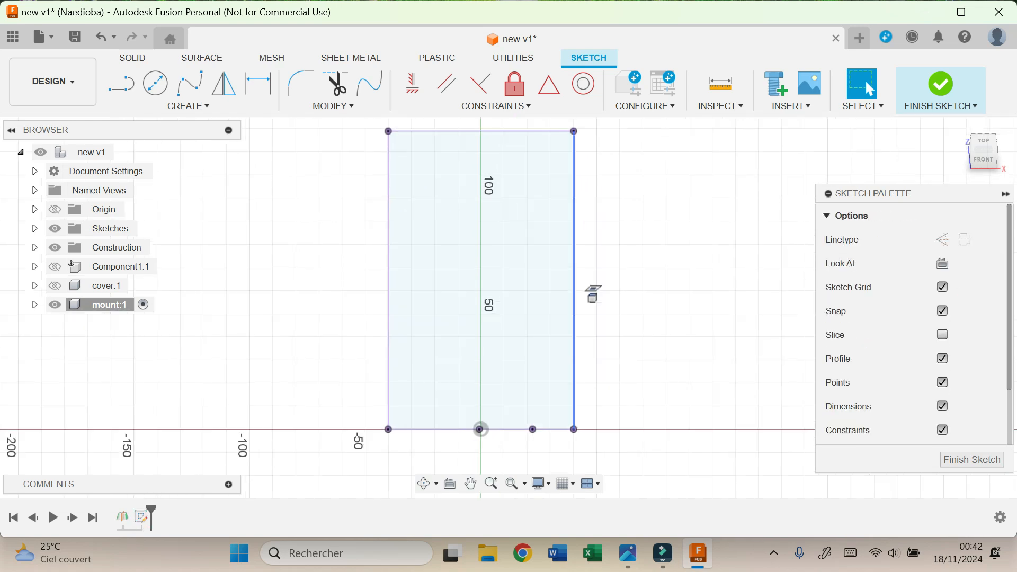
key("ctrl+a")
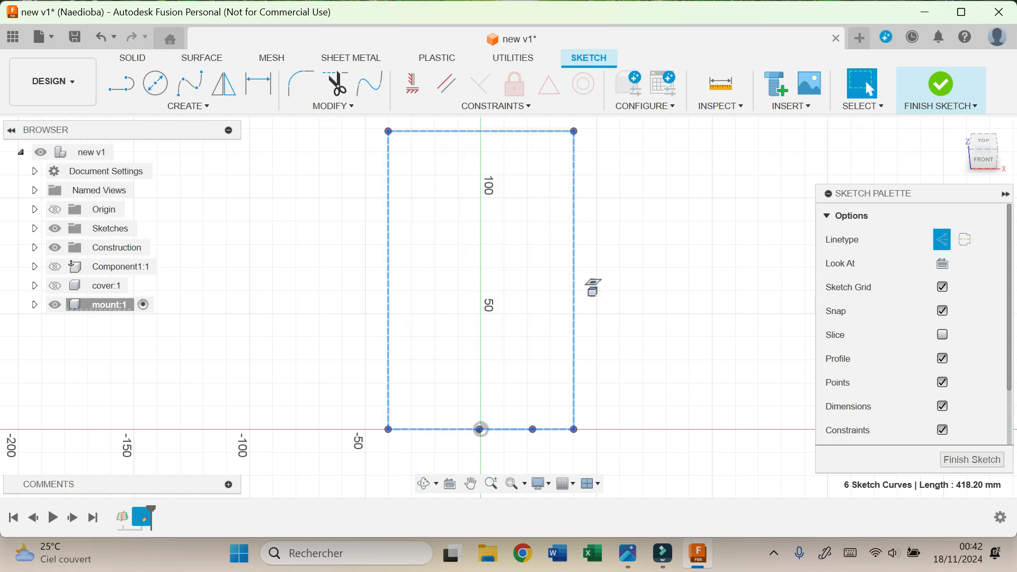
key("Escape")
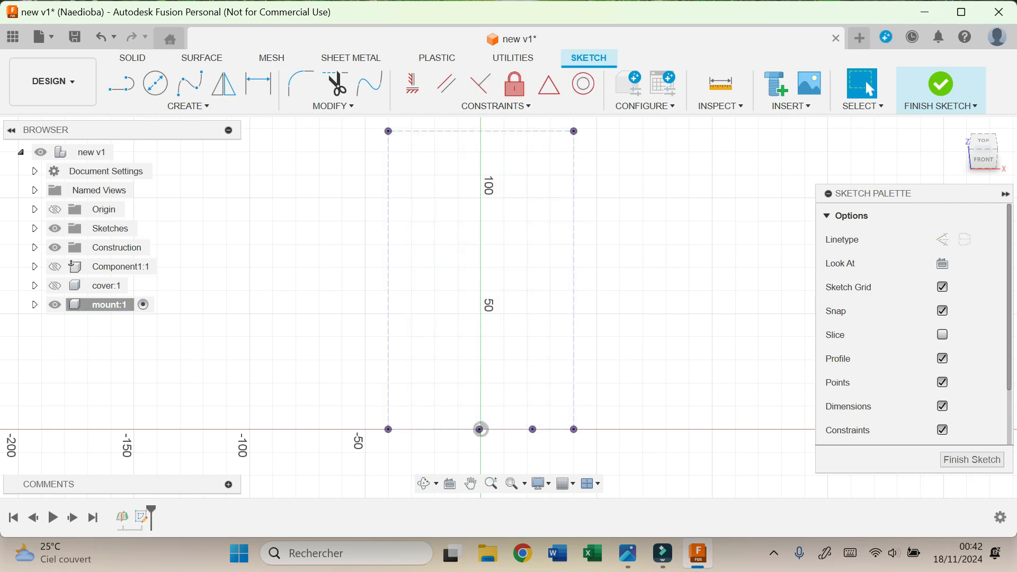
Offset the construction outline outward using the distance -C_gap - B_thickness, and place its dimension outside the rectangle
key("o")
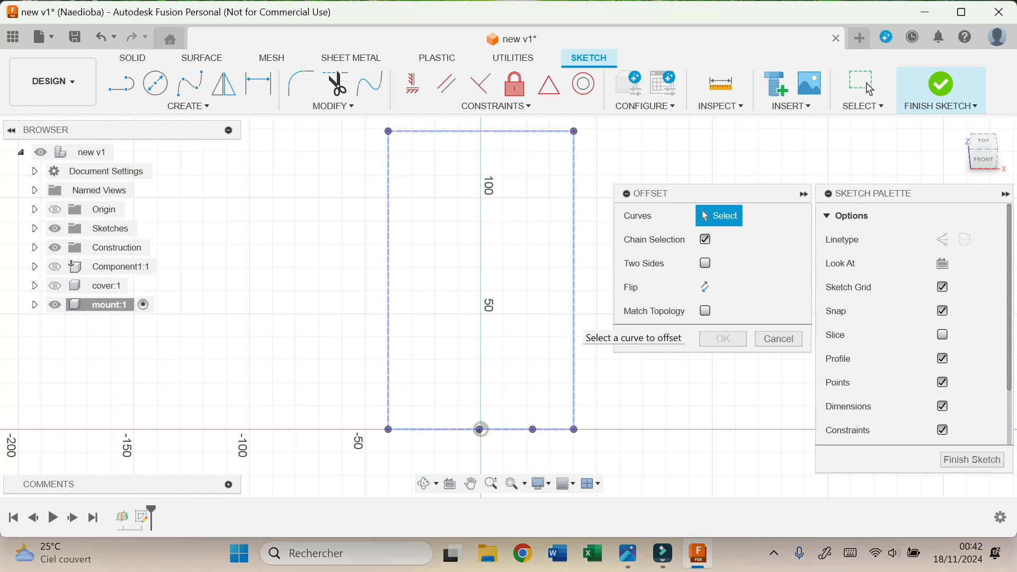
left_click(574, 318)
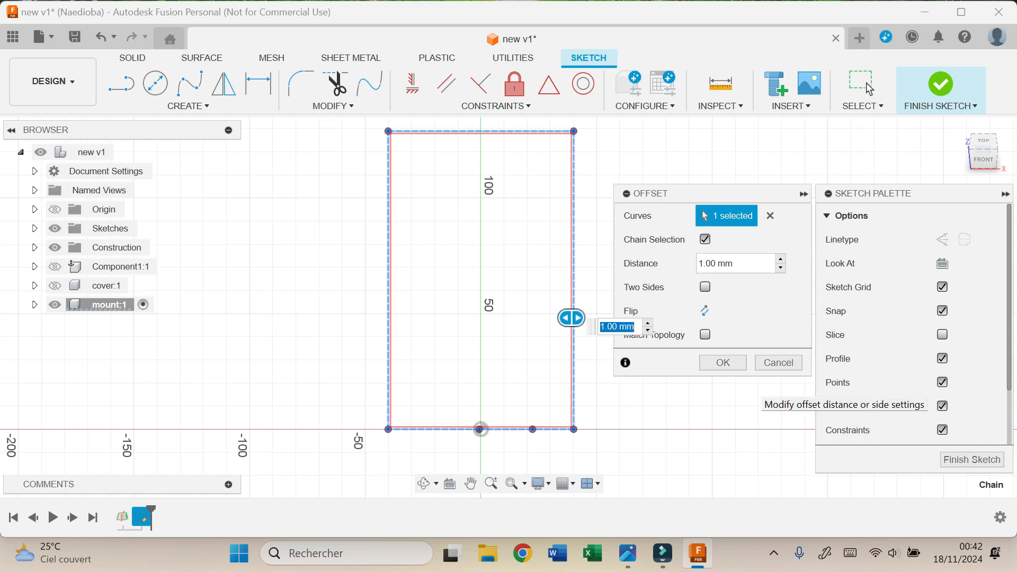
type("6")
key("Return")
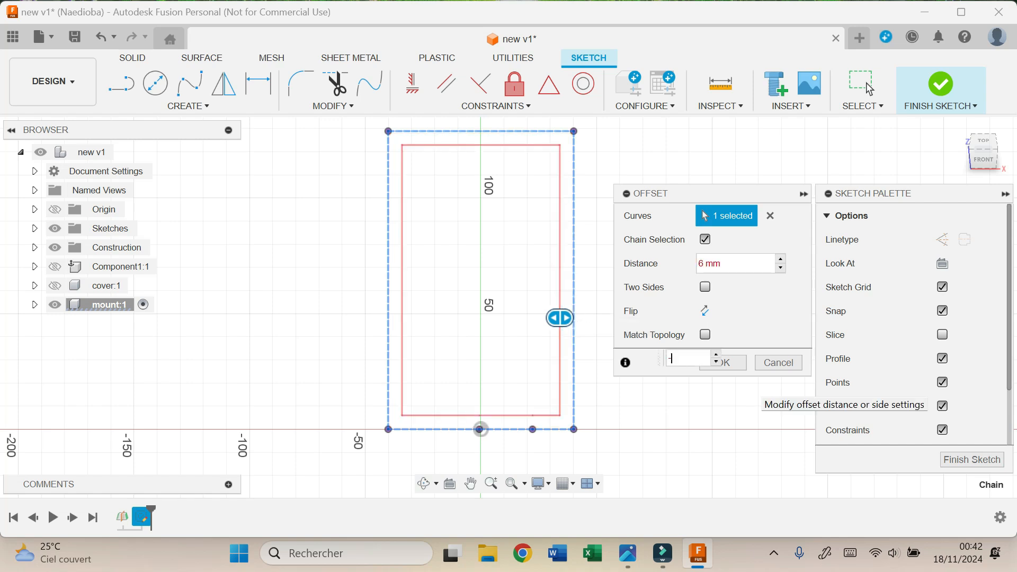
type("c")
key("Down")
key("Down")
key("Down")
key("Down")
key("Down")
key("Up")
key("Up")
key("Up")
key("Up")
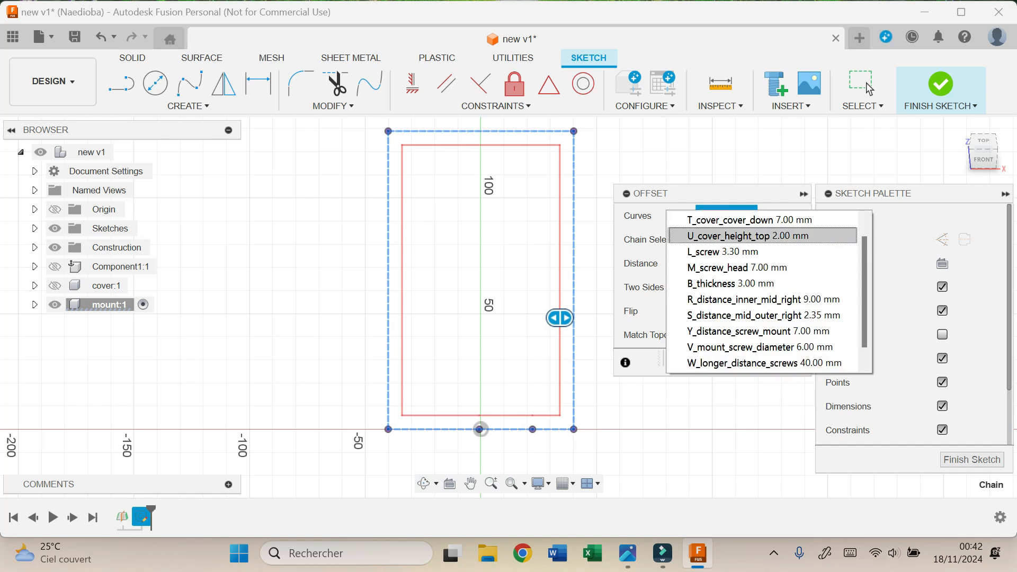
key("Down")
key("Down")
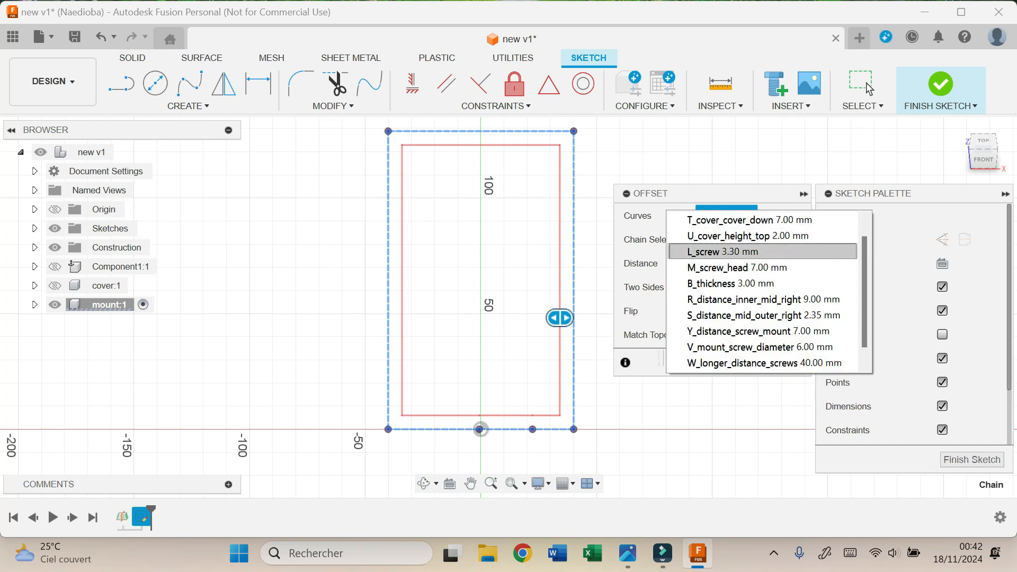
key("Down")
key("Down")
key("Down")
key("Down")
key("Down")
key("Up")
key("Up")
key("Up")
key("Up")
key("Up")
key("Up")
key("Up")
key("Up")
key("Return")
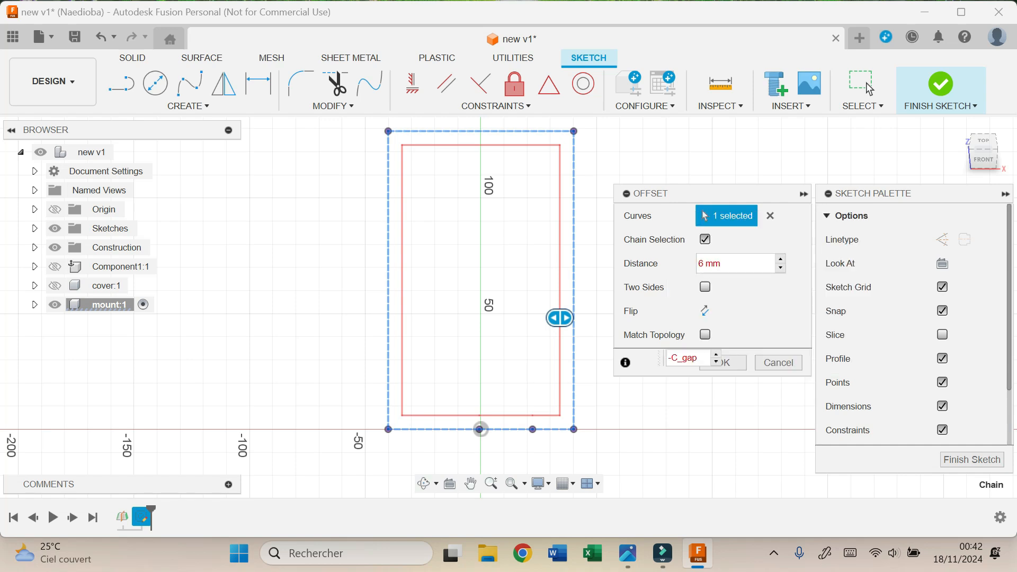
type("-THI")
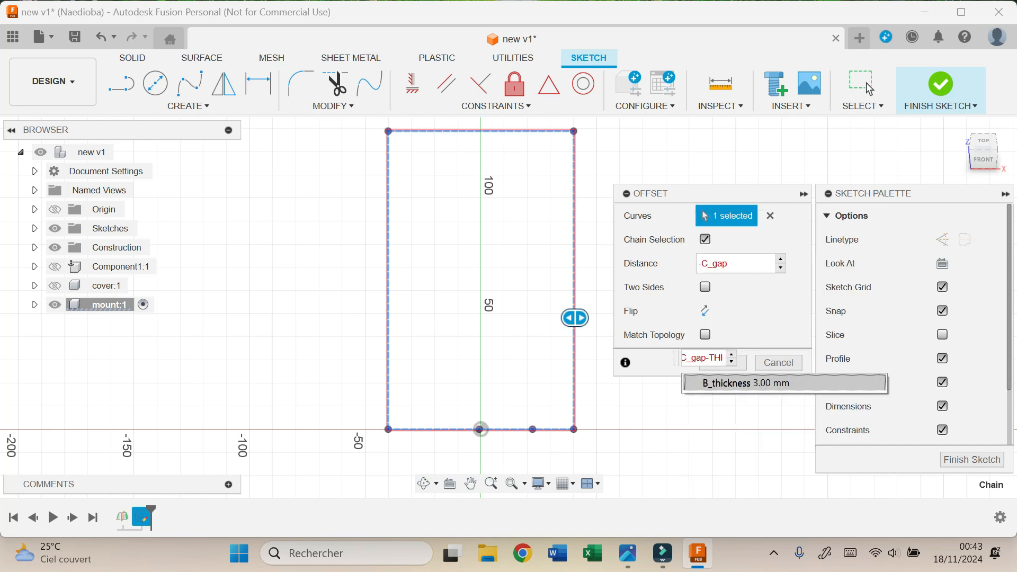
key("Return")
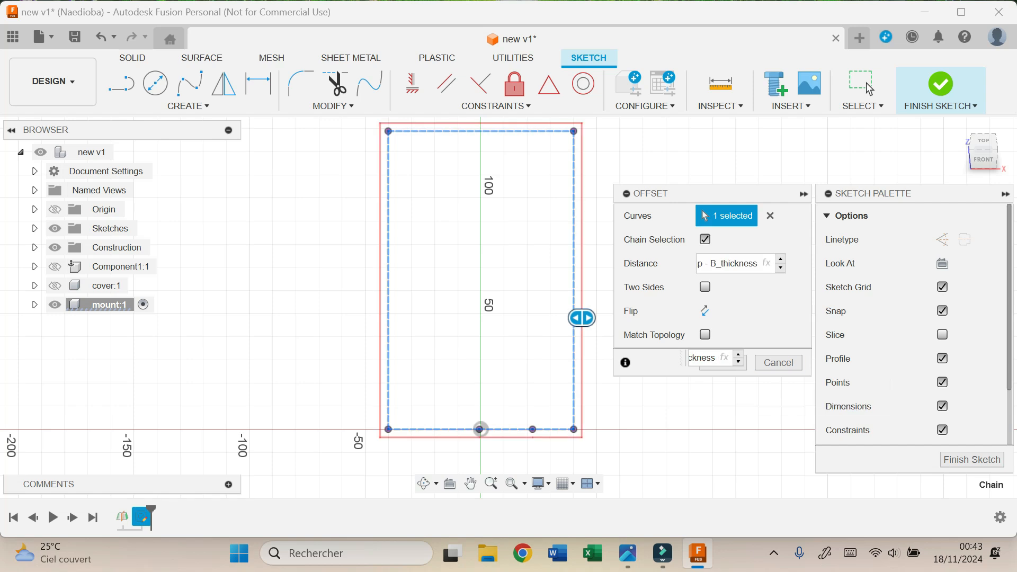
key("Return")
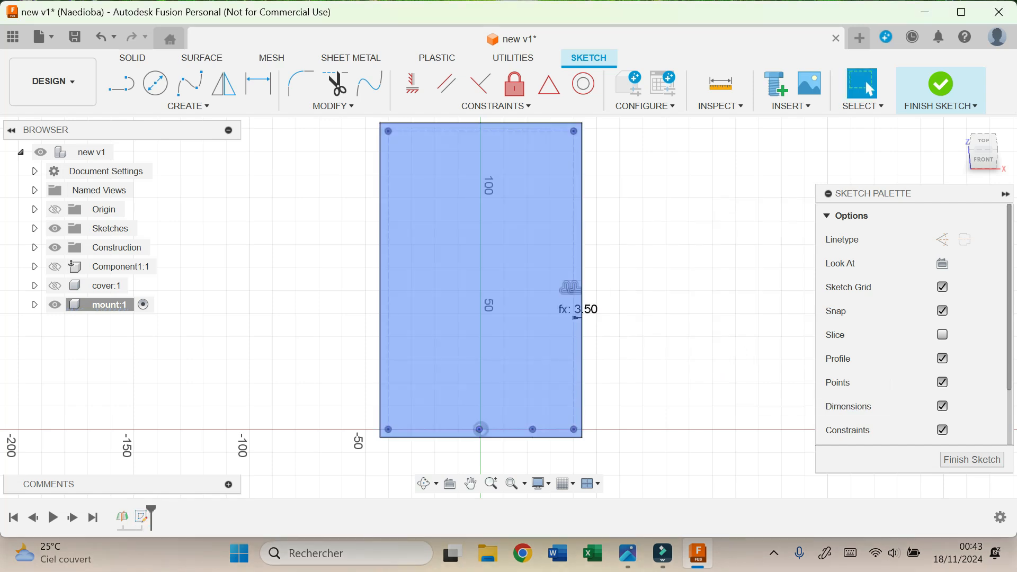
left_click_drag(578, 308, 604, 305)
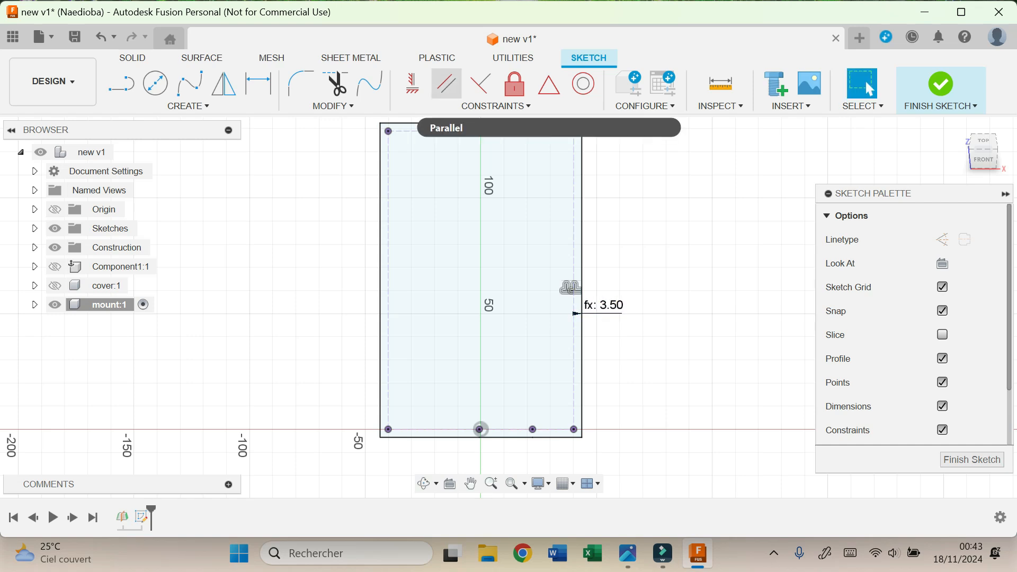
Offset the construction outline outward again by -C_gap for the inner wall line
key("o")
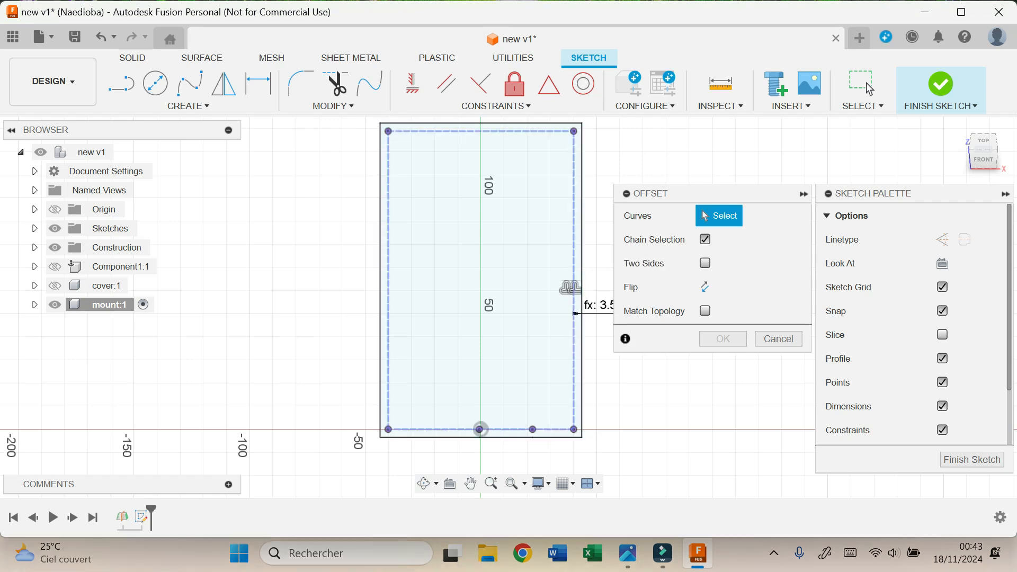
left_click(572, 287)
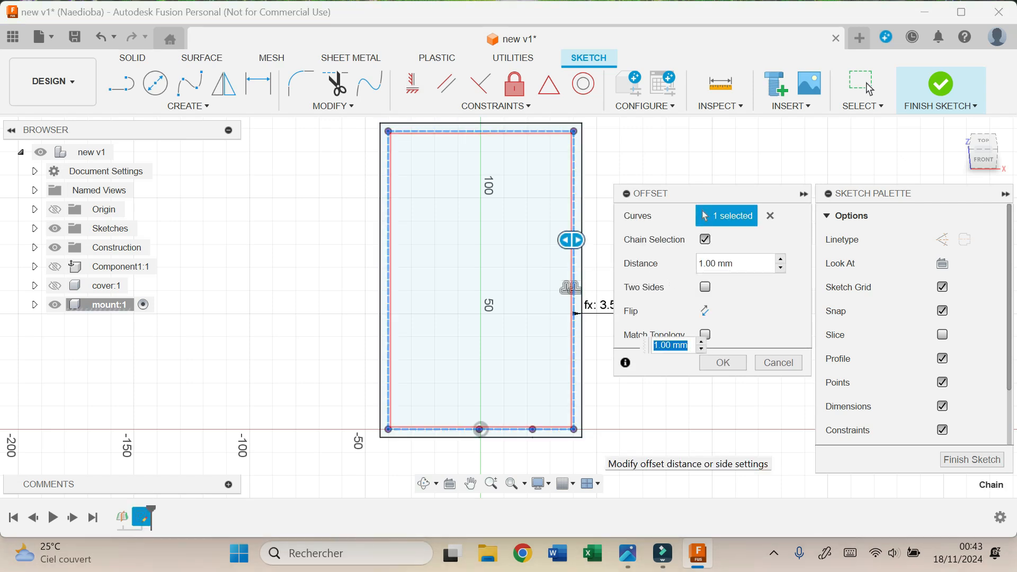
type("-C")
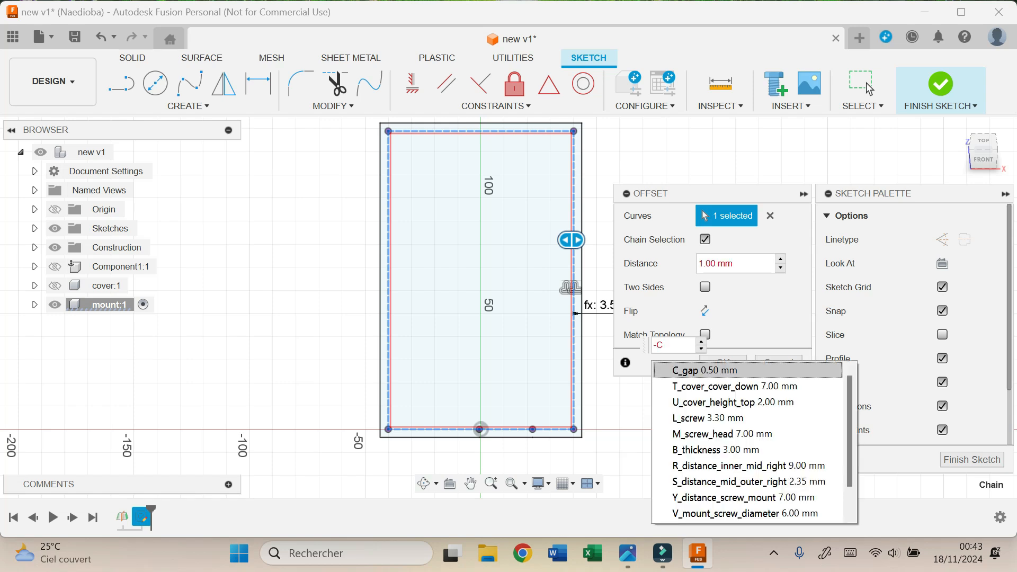
key("Return")
key("Return")
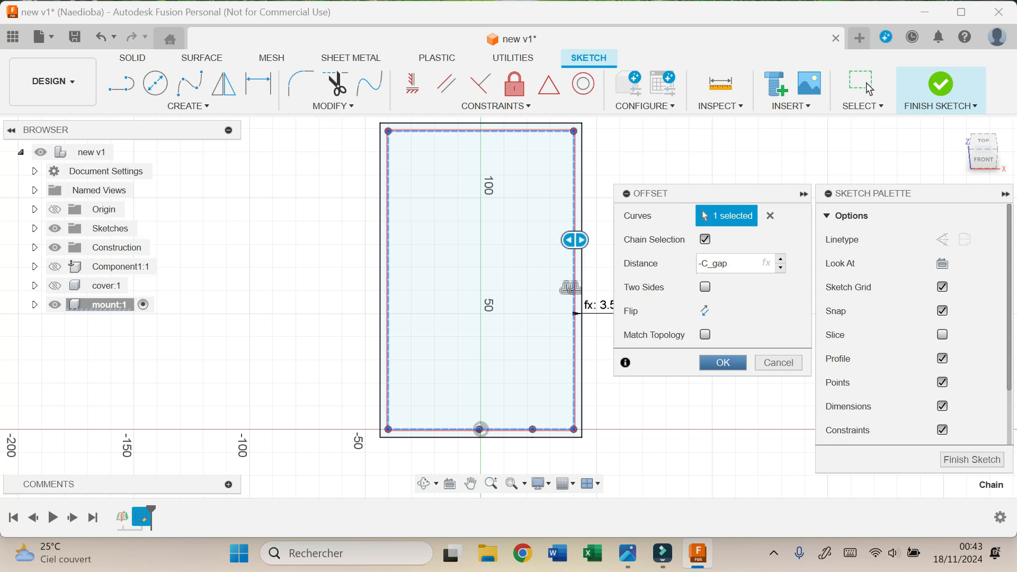
Draw a horizontal line across the outline between its outer vertical edges, about 40 mm above the origin
scroll(603, 333, "up", 2)
scroll(411, 330, "up", 3)
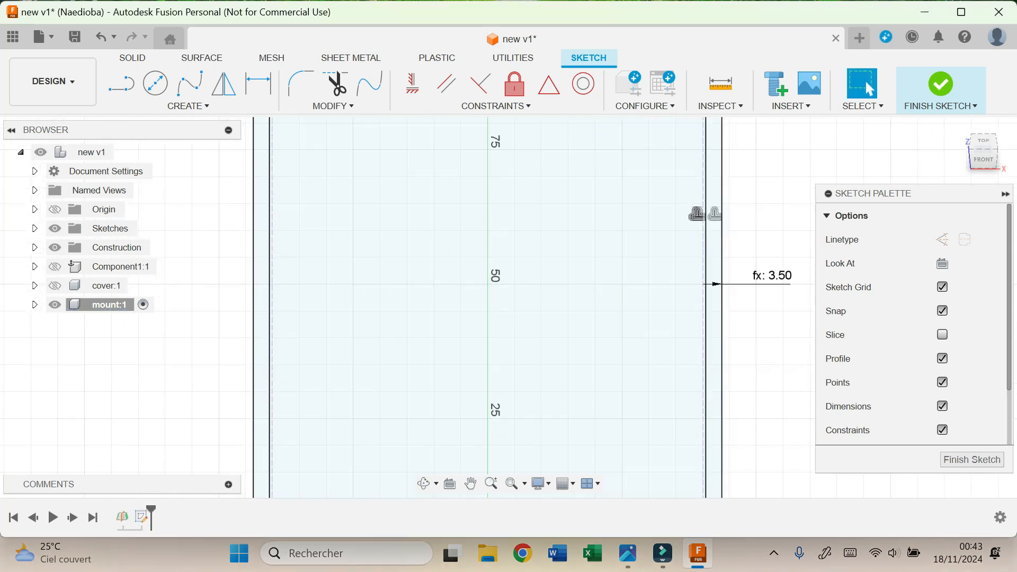
key("l")
left_click(254, 338)
left_click(721, 339)
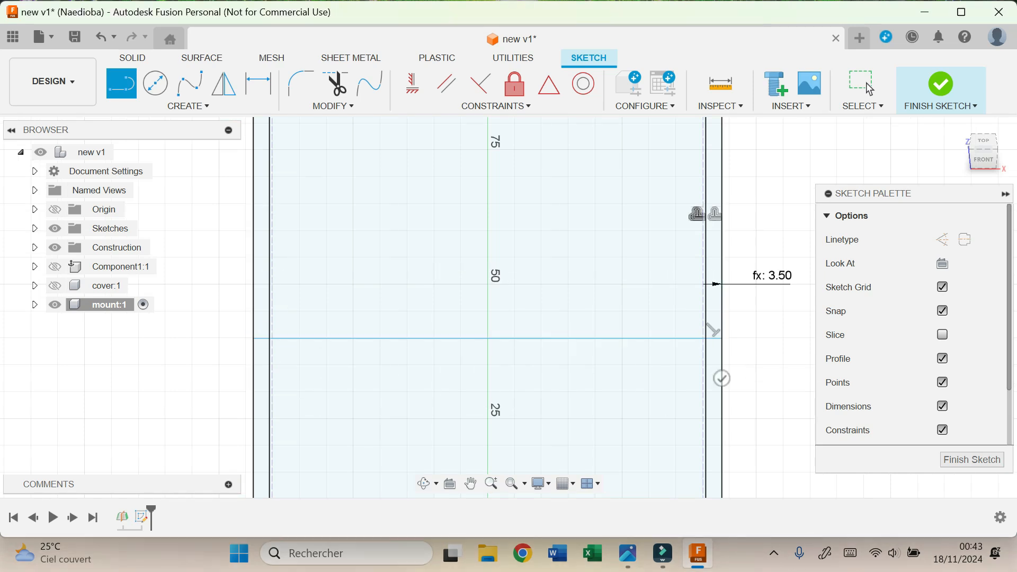
Trim away the inner and outer offset wall lines on both sides above the horizontal line
scroll(763, 416, "down", 2)
scroll(761, 417, "down", 1)
scroll(759, 412, "up", 1)
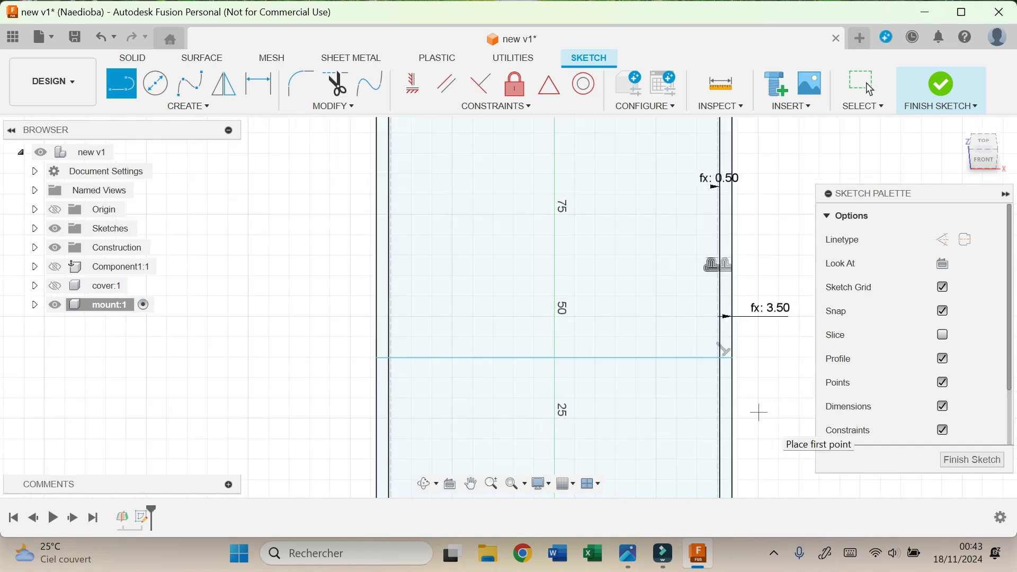
key("t")
left_click(377, 265)
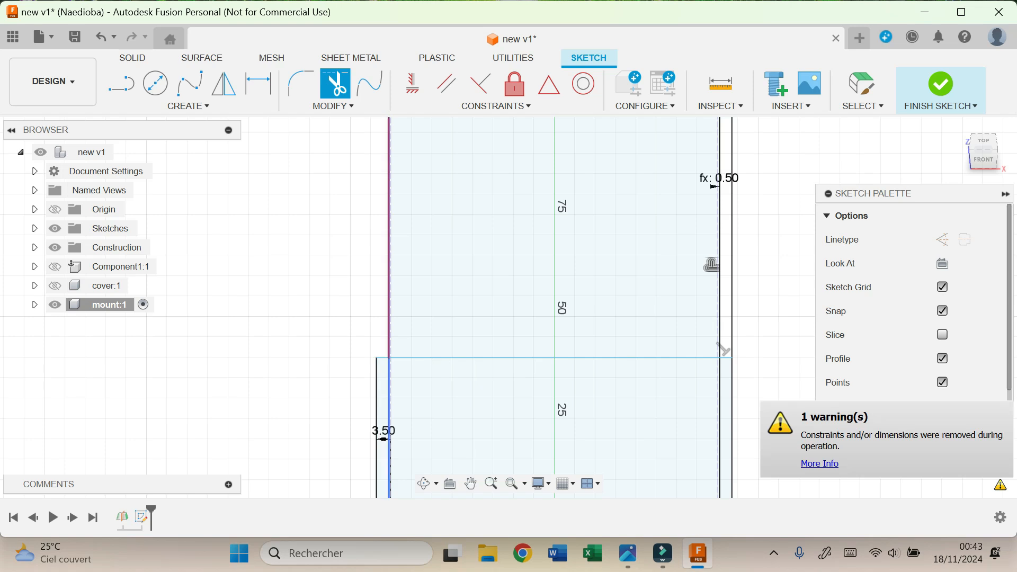
left_click(389, 254)
left_click(719, 248)
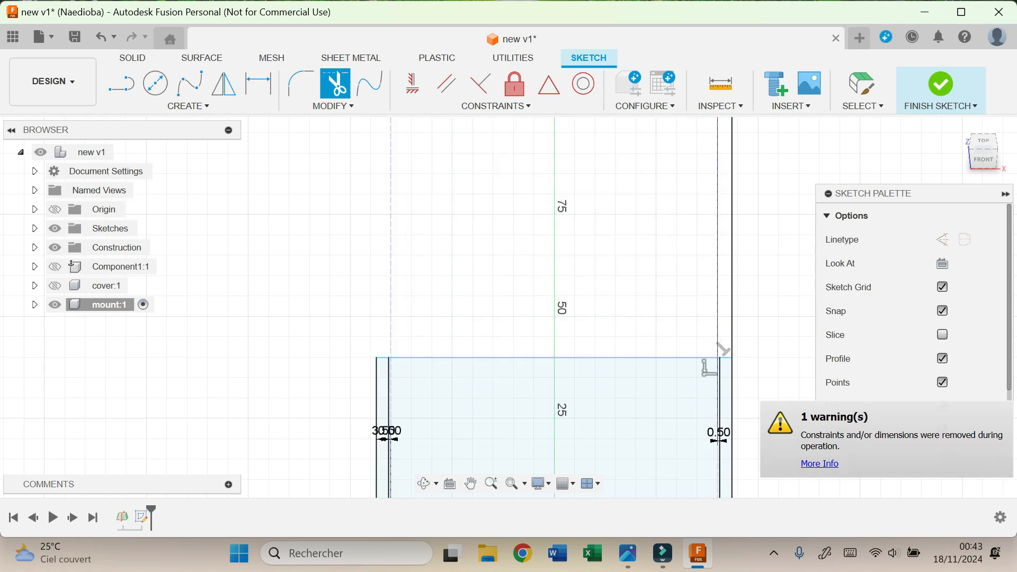
left_click(733, 347)
Delete the two leftover offset lines at the upper end of the outline
scroll(741, 347, "down", 3)
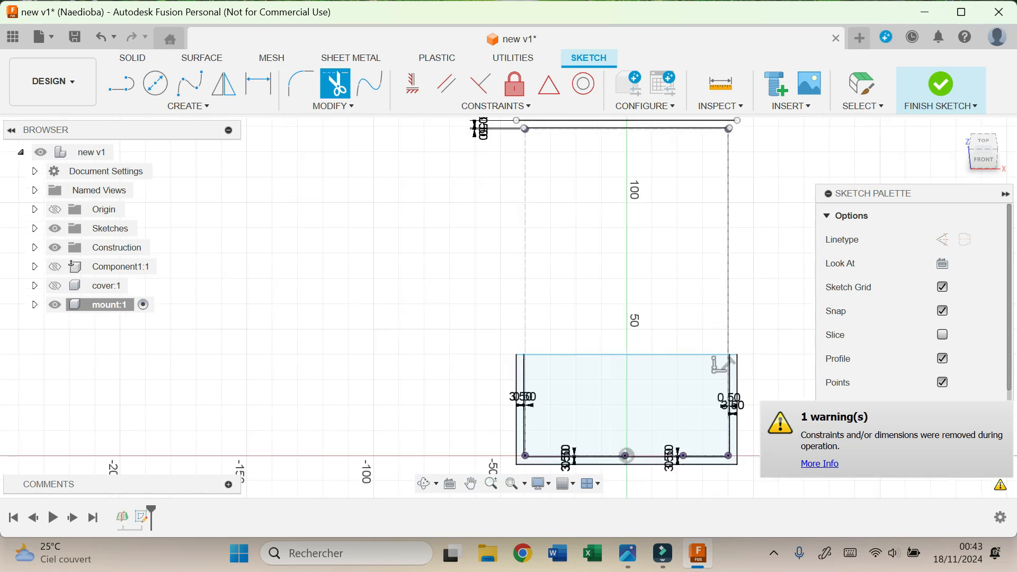
scroll(737, 344, "down", 2)
left_click(863, 86)
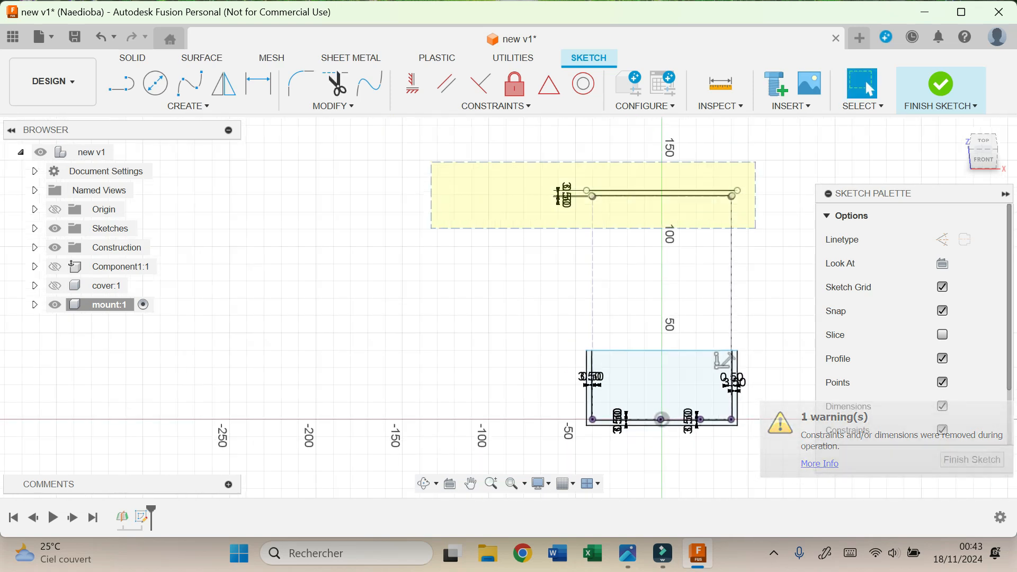
left_click_drag(756, 163, 432, 228)
key("Delete")
left_click_drag(540, 160, 752, 203)
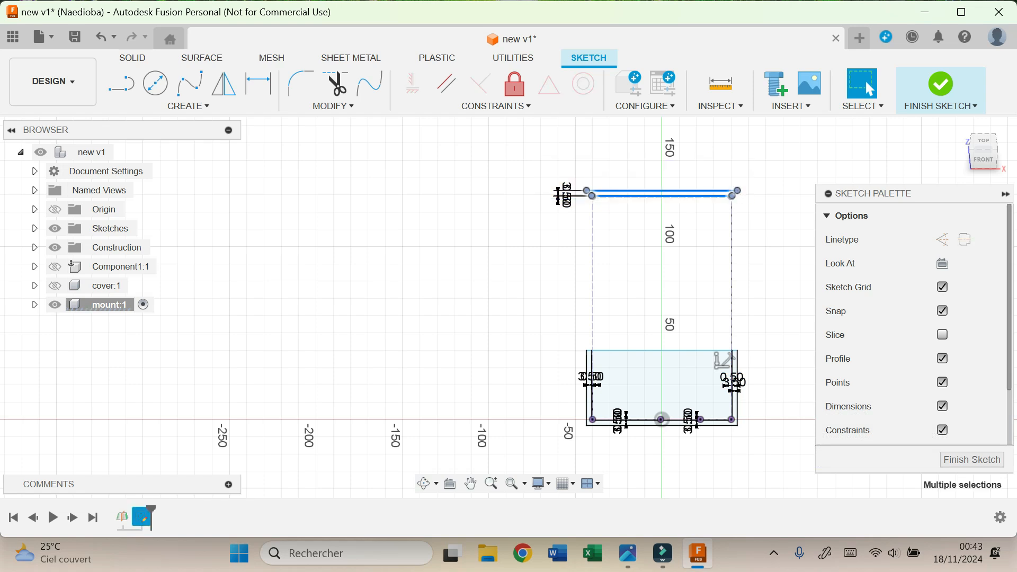
key("Delete")
scroll(493, 350, "down", 1)
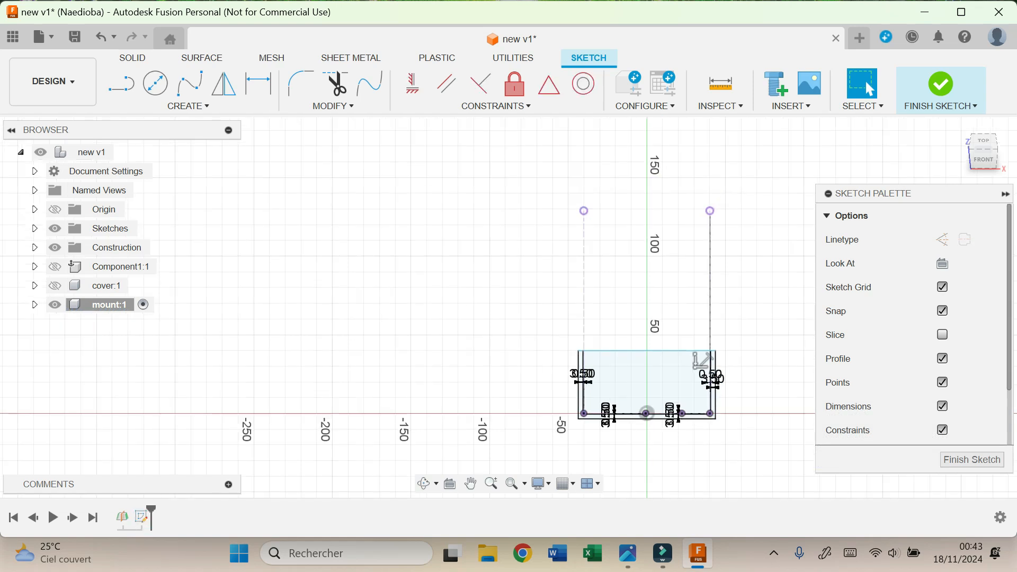
Dimension the distance between the horizontal closing line and the lowest outer edge with the parameter G_mount_lenght
left_click(471, 483)
left_click_drag(529, 402, 377, 270)
scroll(492, 269, "up", 5)
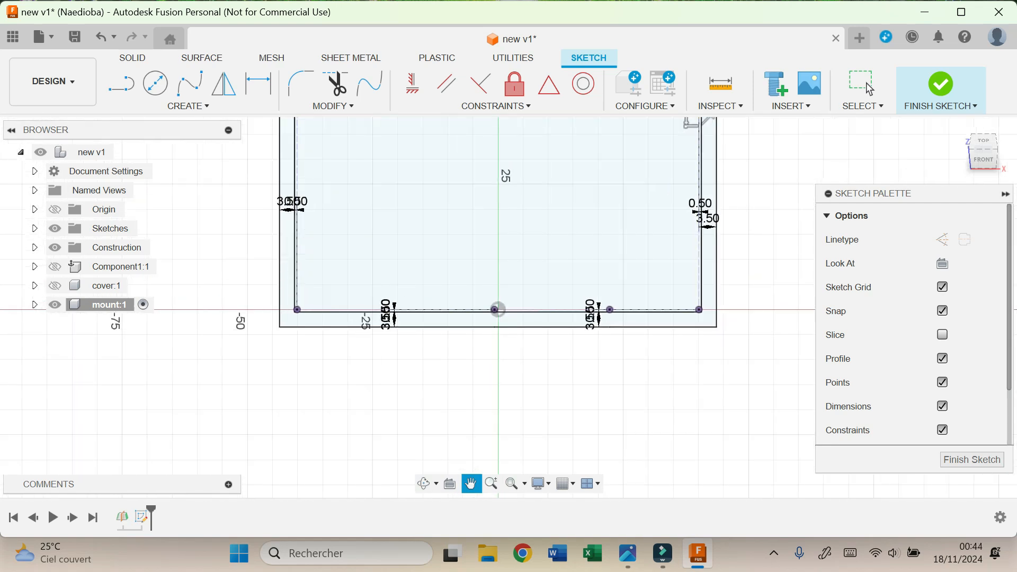
left_click_drag(498, 310, 481, 383)
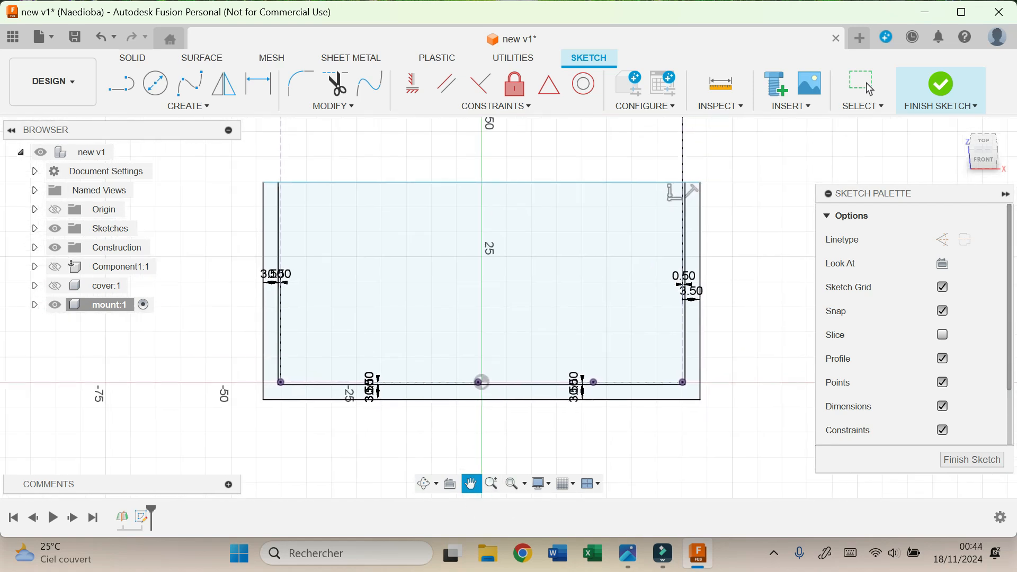
key("d")
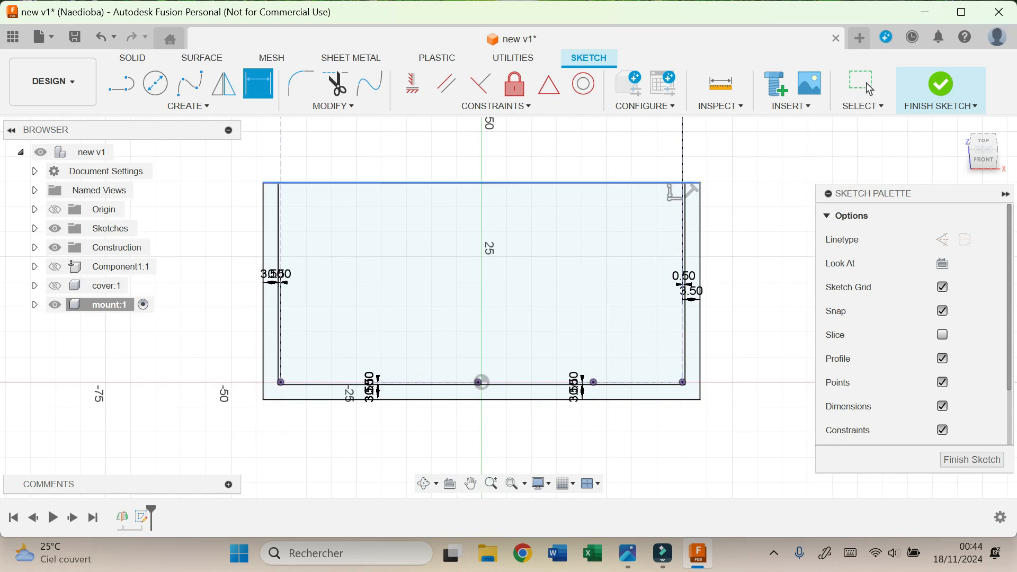
left_click(622, 183)
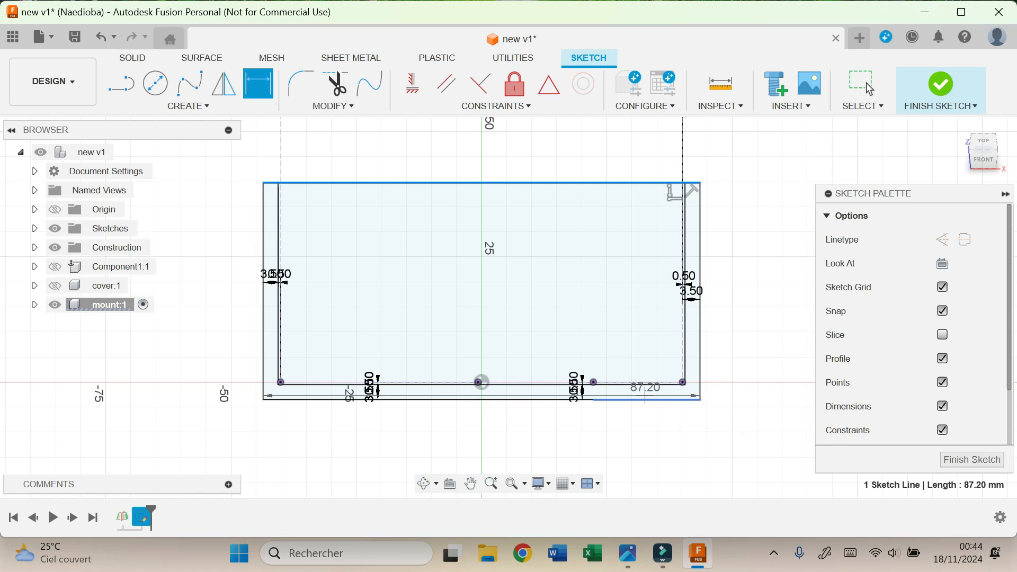
left_click(645, 400)
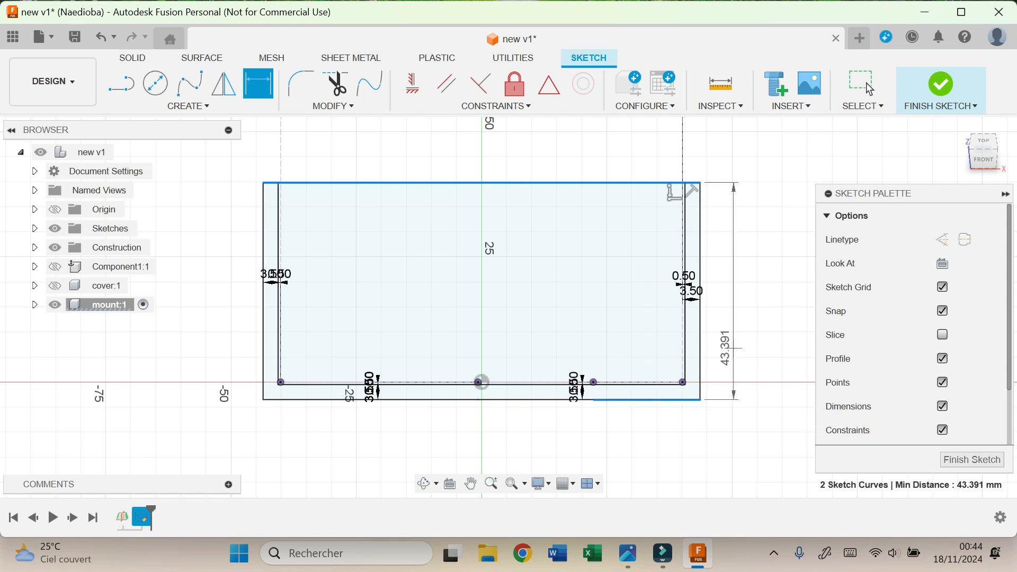
left_click(782, 345)
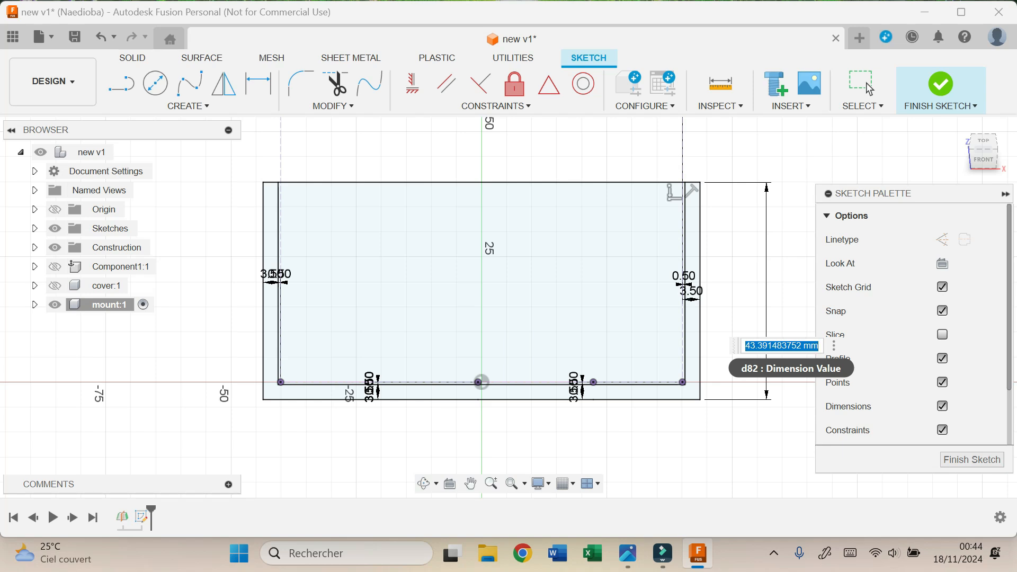
type("MO")
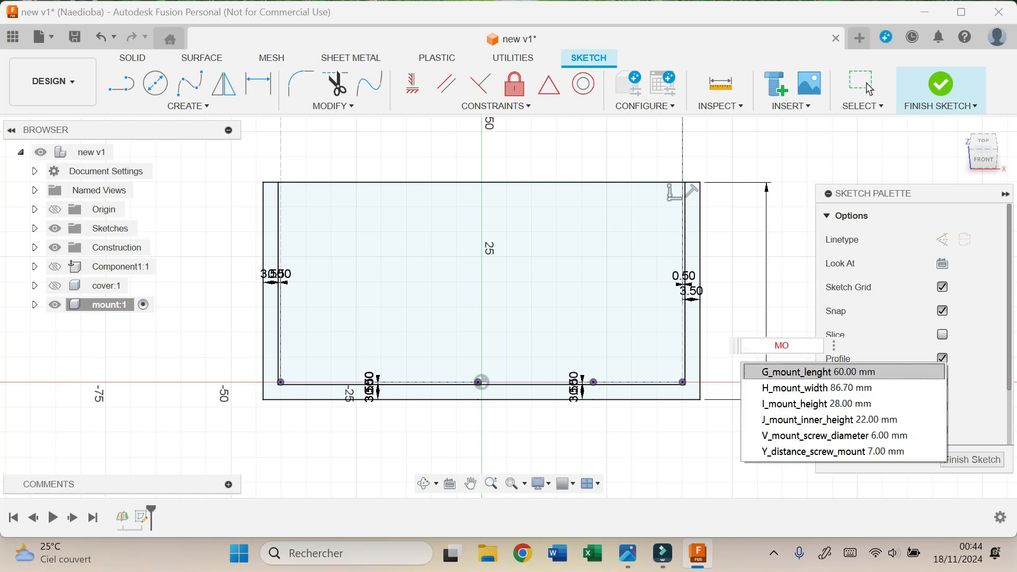
key("Return")
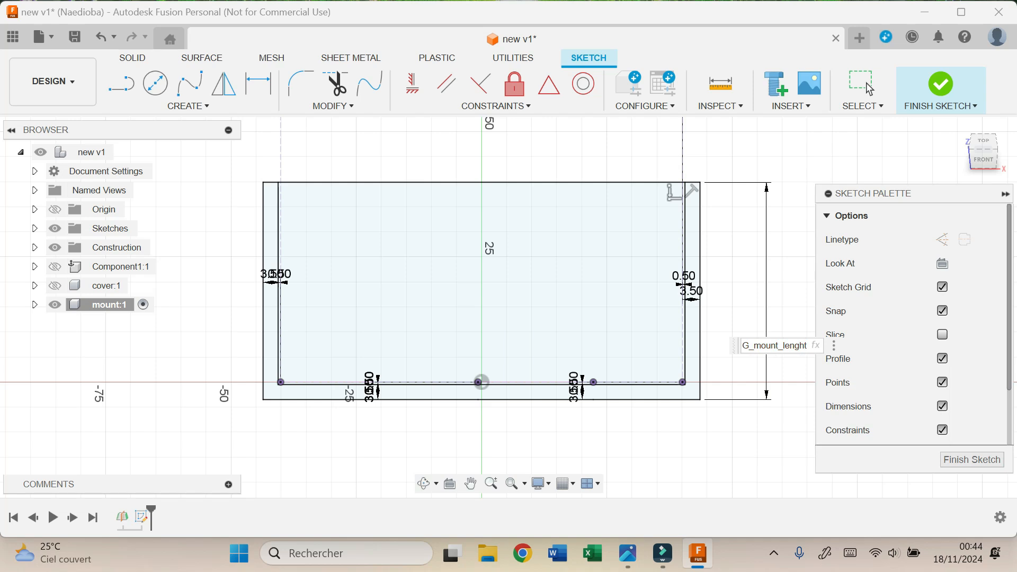
key("Return")
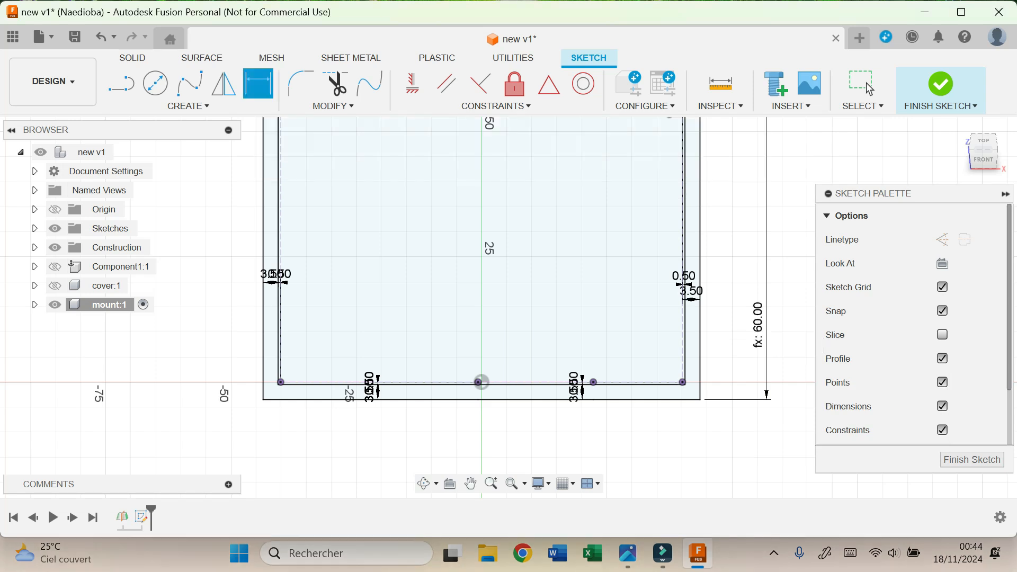
double_click(758, 324)
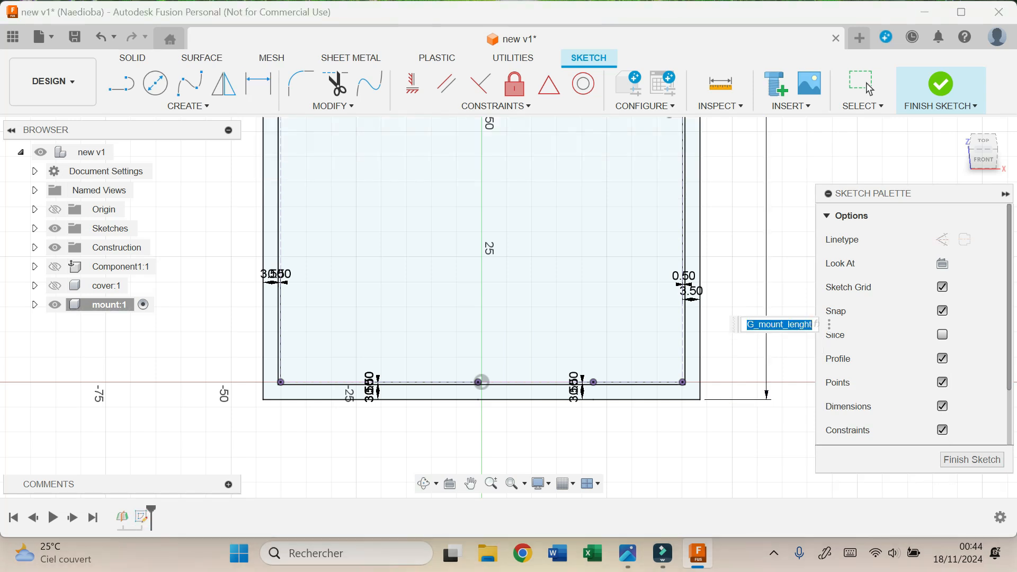
key("Return")
key("r")
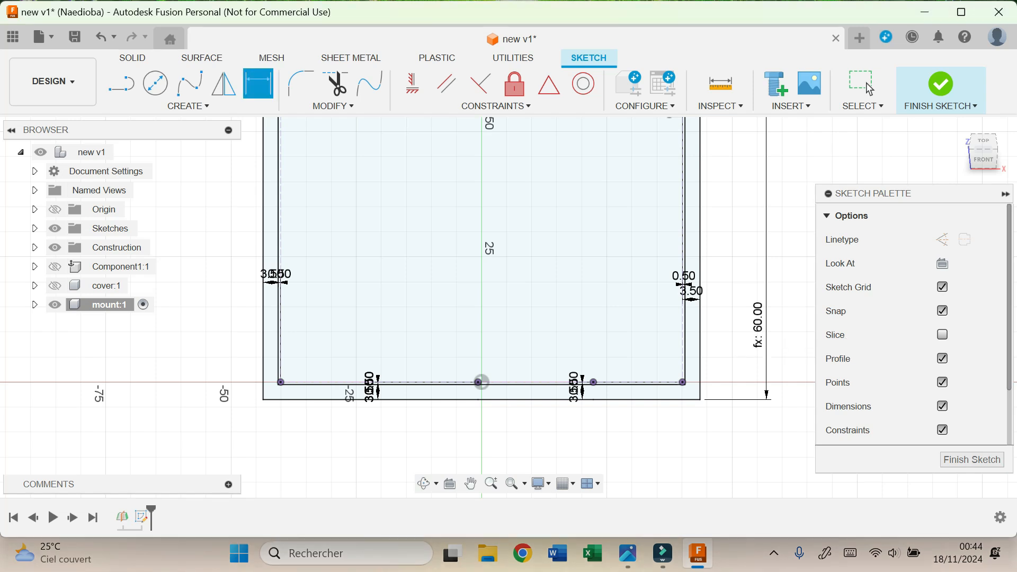
Fillet the two lower outer corners of the profile with a 4 mm radius and finish the sketch
scroll(761, 413, "down", 2)
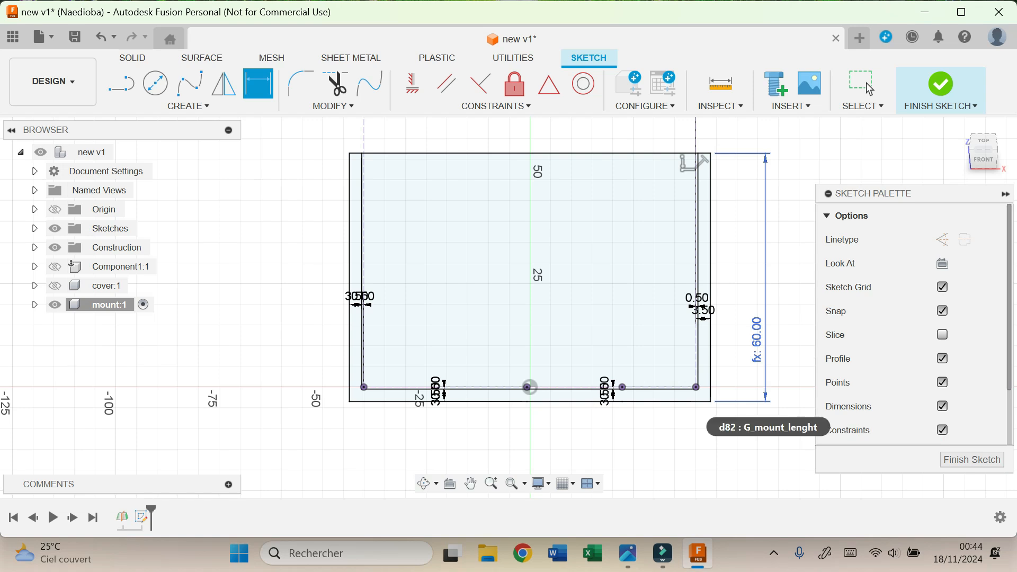
key("f")
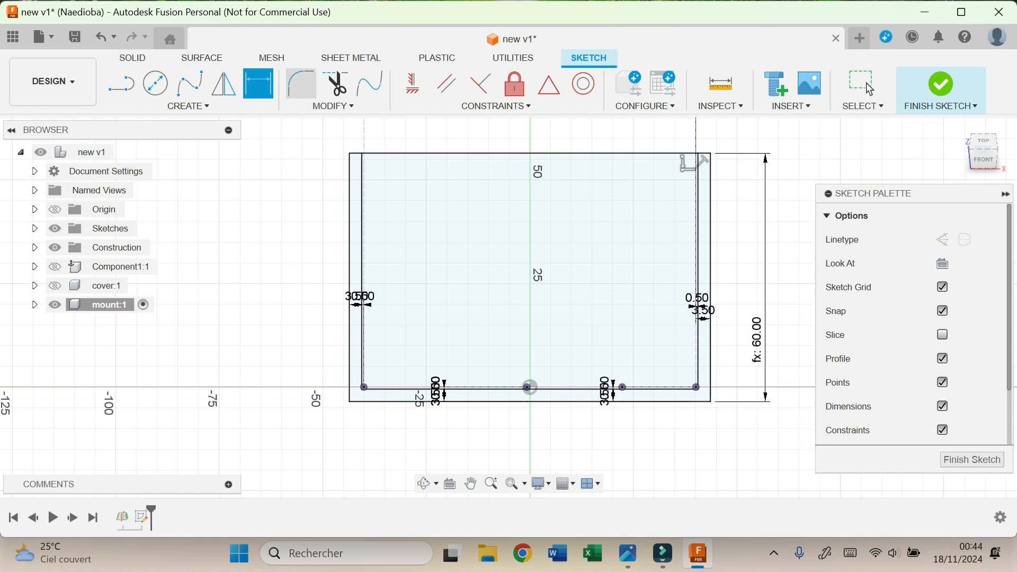
left_click(350, 398)
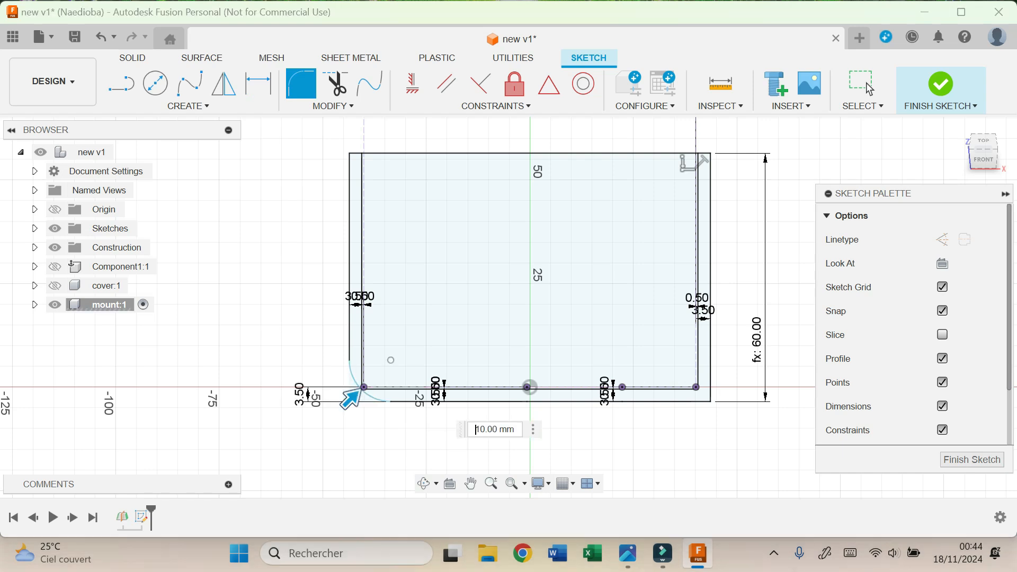
key("Return")
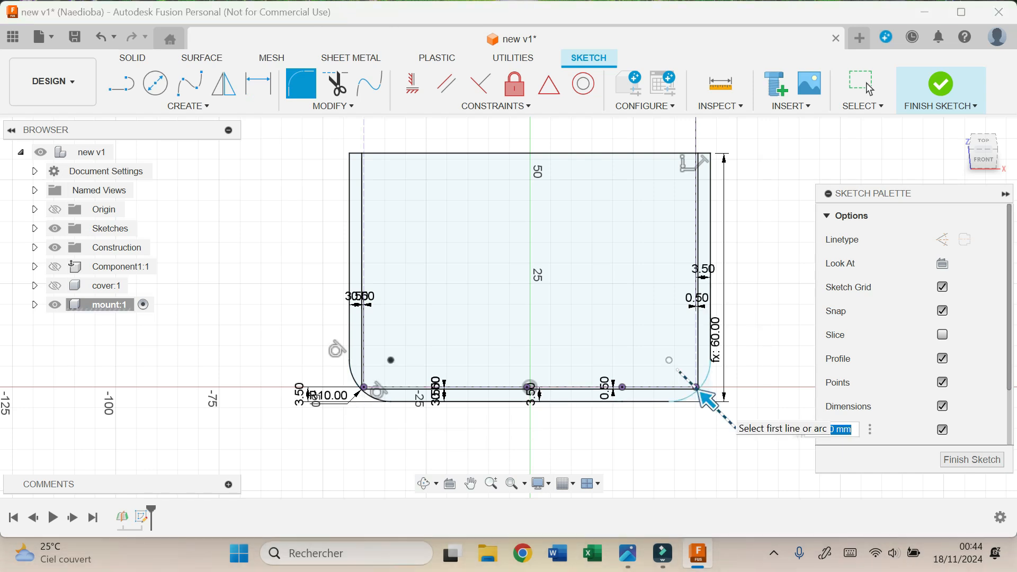
type("4")
key("Return")
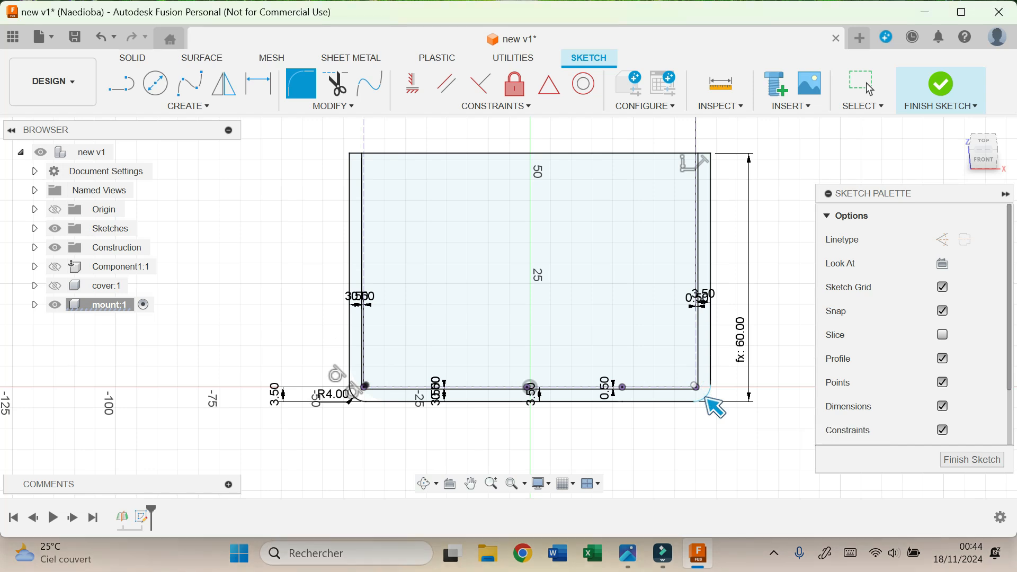
left_click(867, 85)
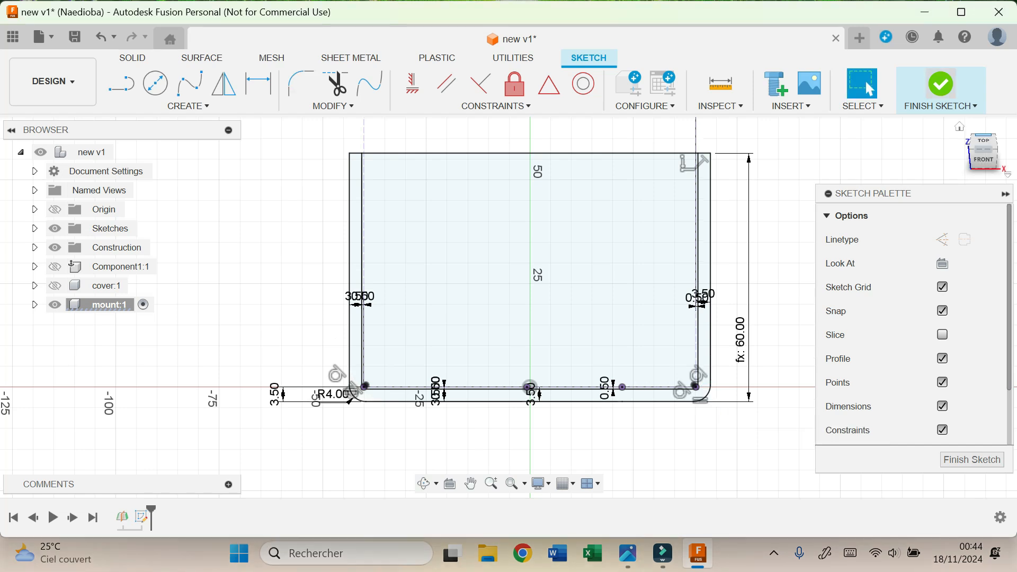
left_click(943, 84)
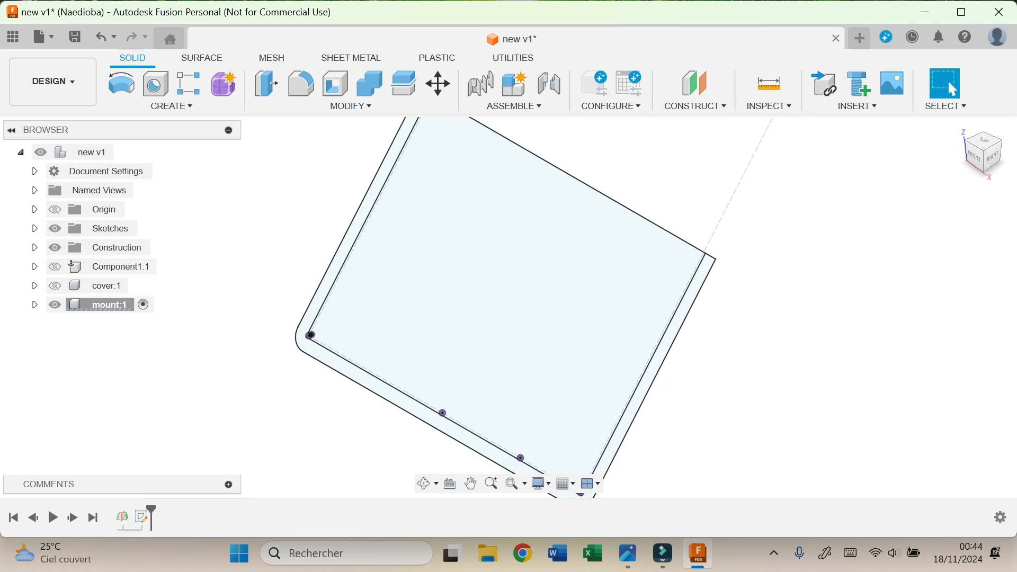
Extrude both the inner area and the U-shaped wall profile symmetrically as a new body, with a whole length of I_mount_height
key("e")
left_click(498, 293)
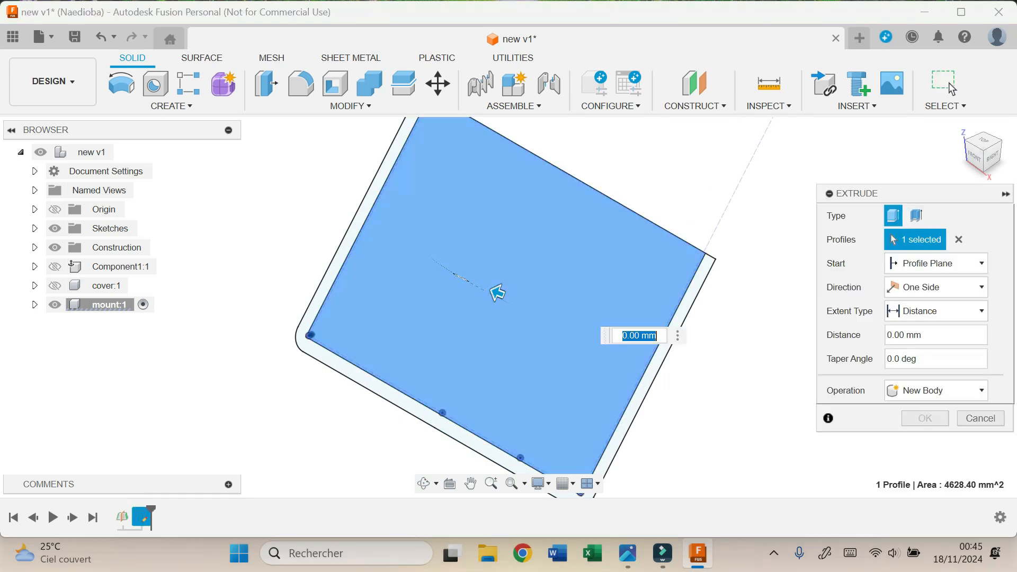
left_click(437, 410)
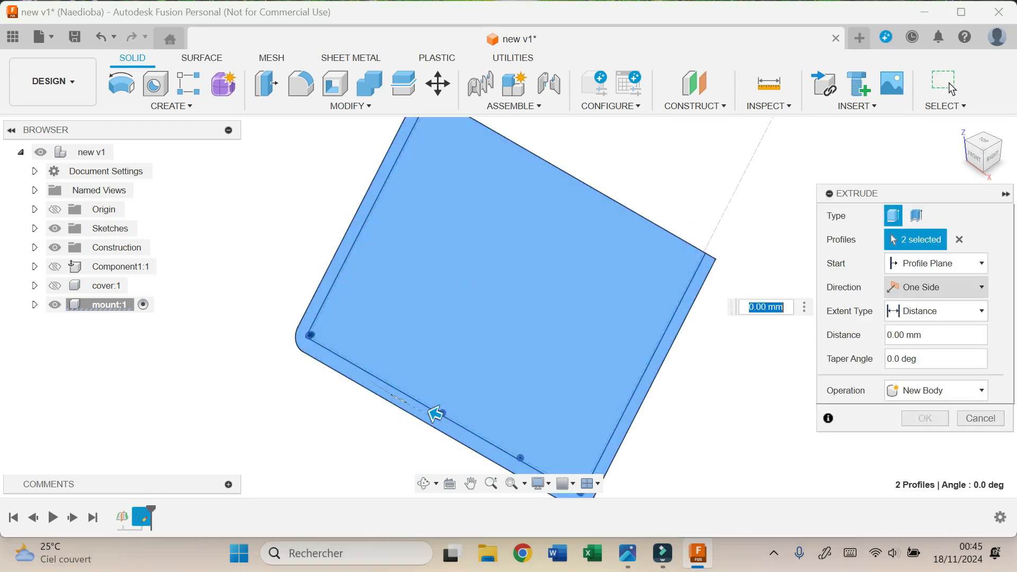
left_click(936, 287)
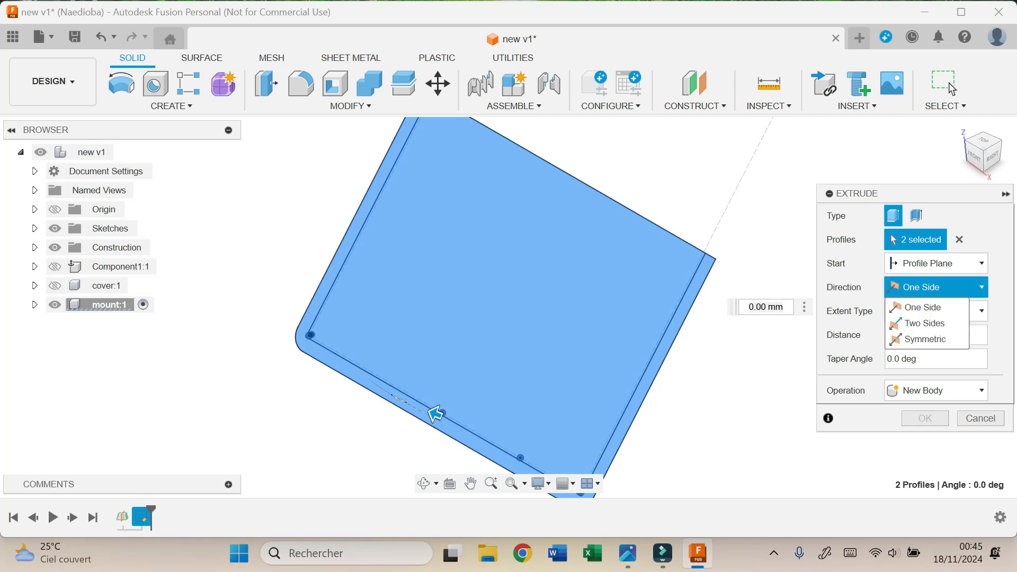
left_click(922, 351)
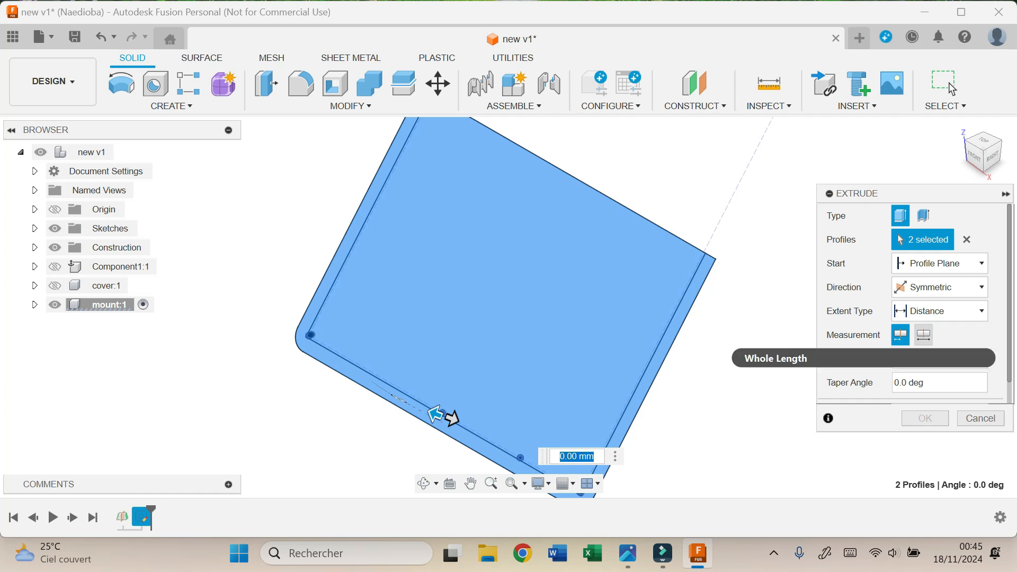
left_click(923, 335)
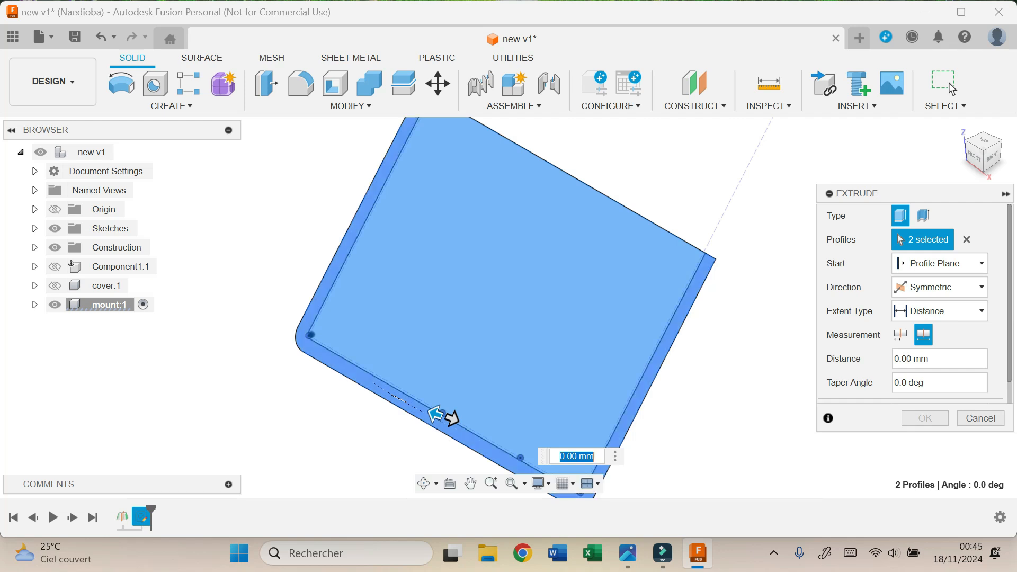
type("i")
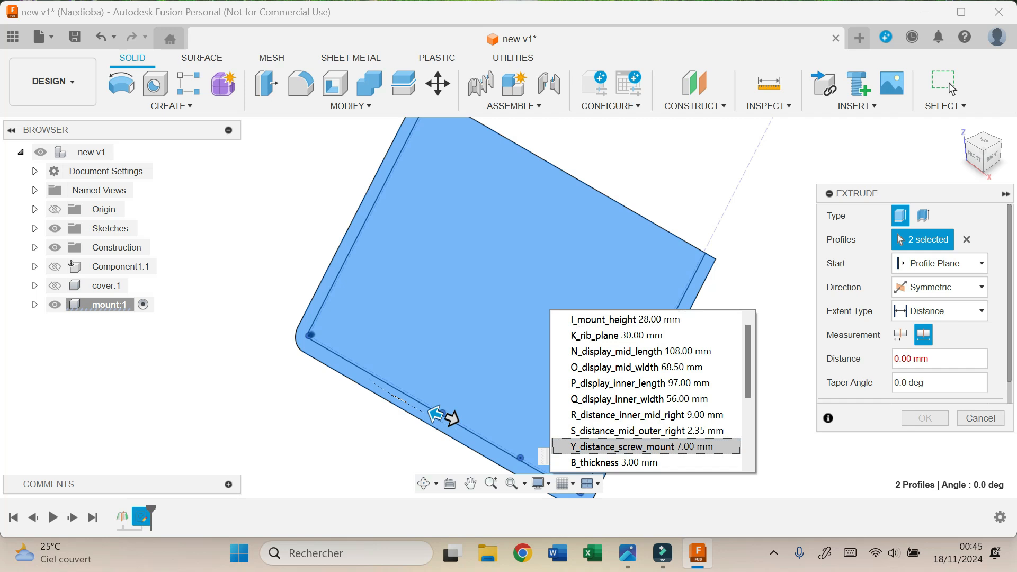
key("Up")
key("Up")
key("Up")
key("Up")
key("Up")
key("Up")
key("Up")
key("Up")
key("Return")
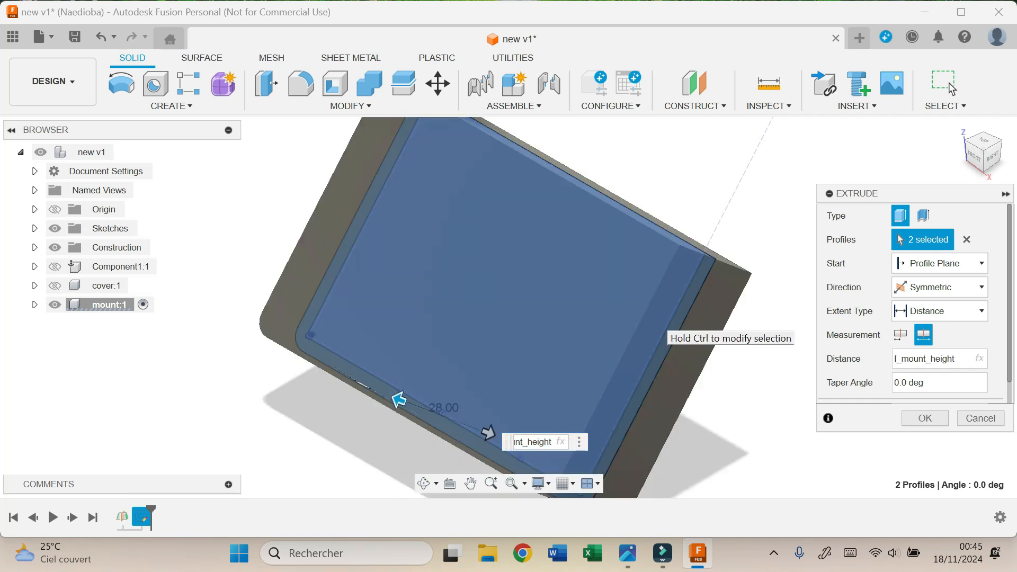
key("Return")
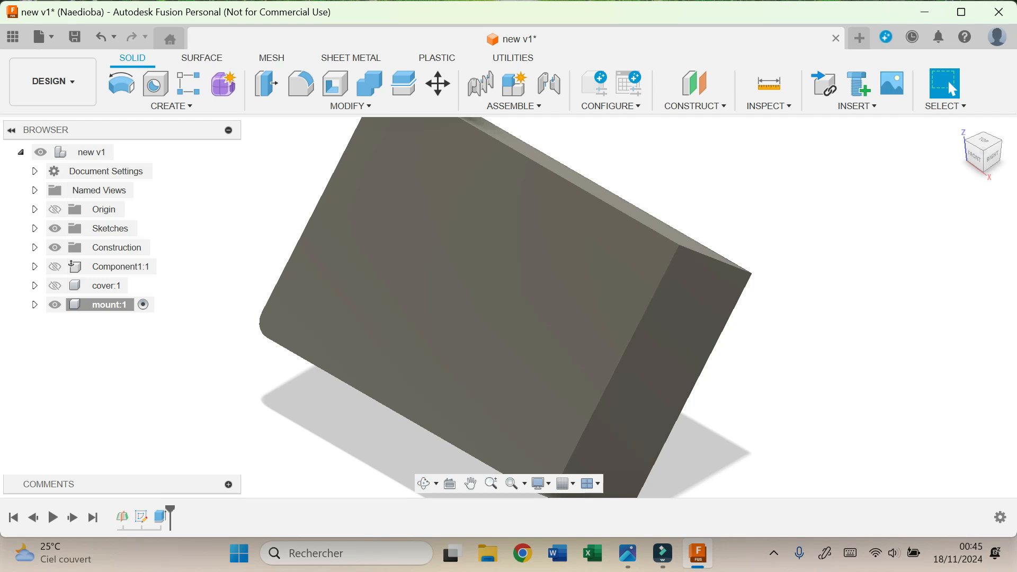
Make Sketch1 of the mount component visible again
left_click(35, 305)
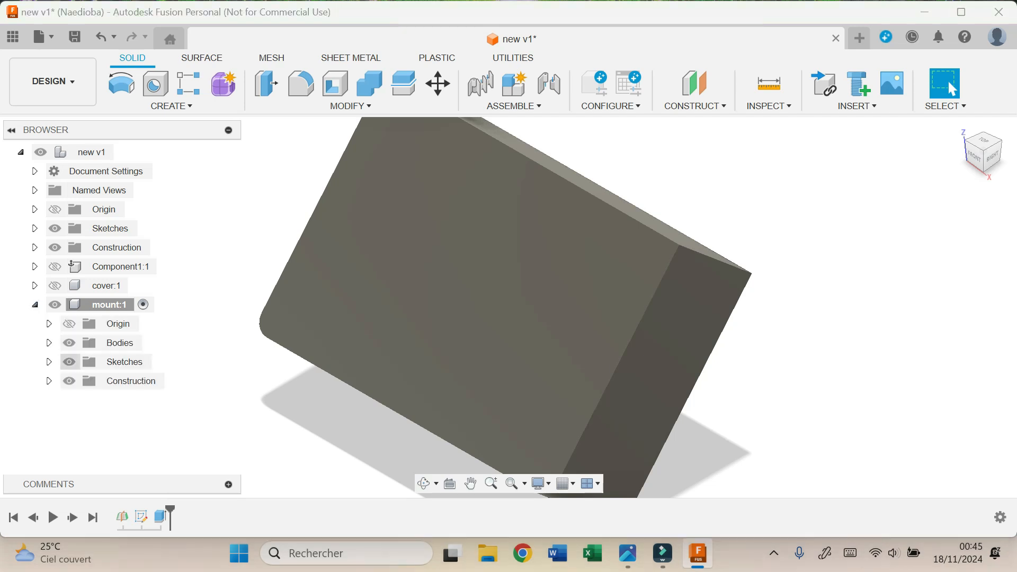
left_click(49, 362)
left_click(83, 381)
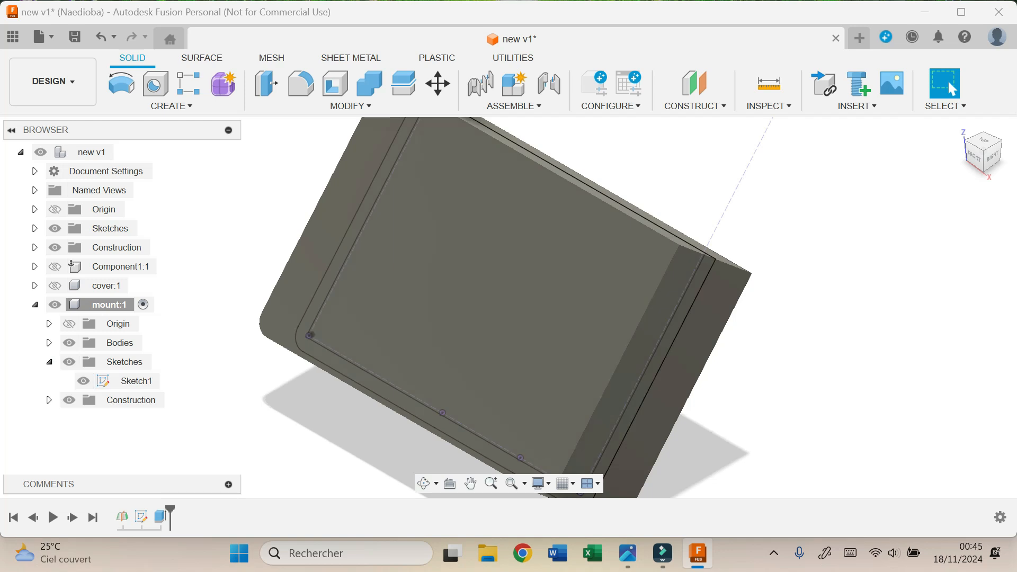
Cut the inner area of Sketch1 symmetrically from the mount body with a whole length of J_mount_inner_height, and hide the sketch
left_click(69, 343)
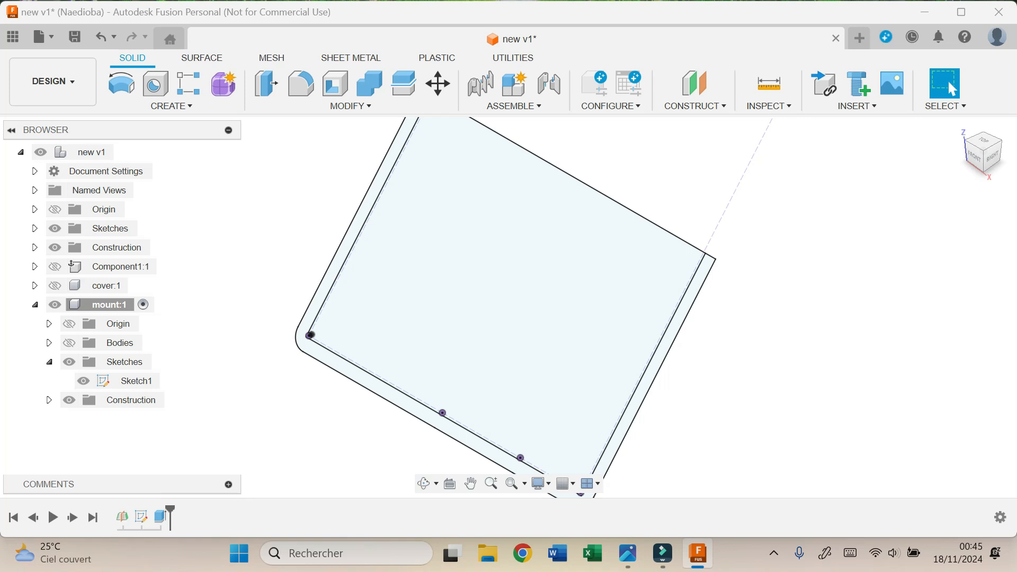
key("e")
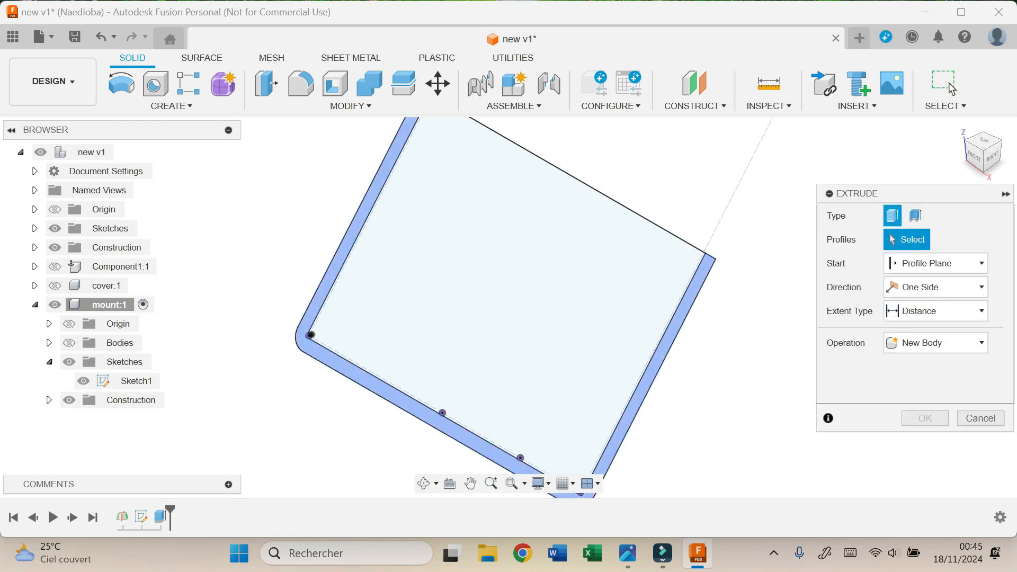
left_click(498, 292)
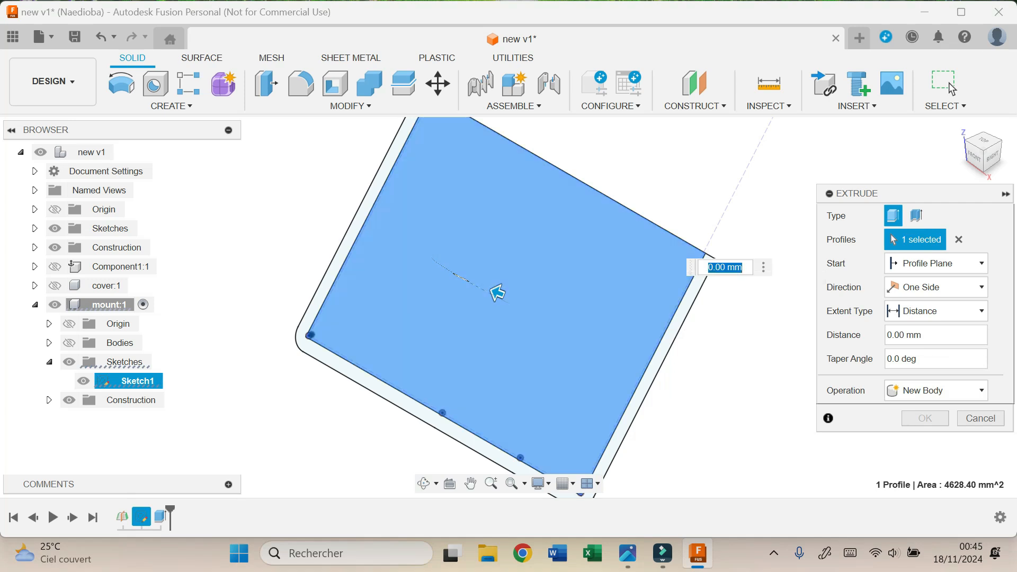
left_click(69, 343)
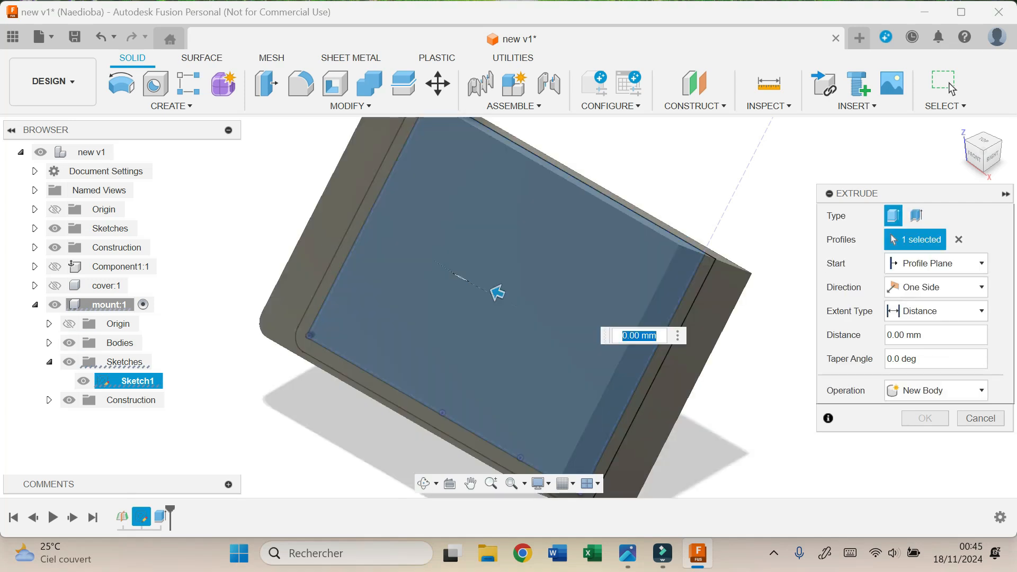
left_click(982, 287)
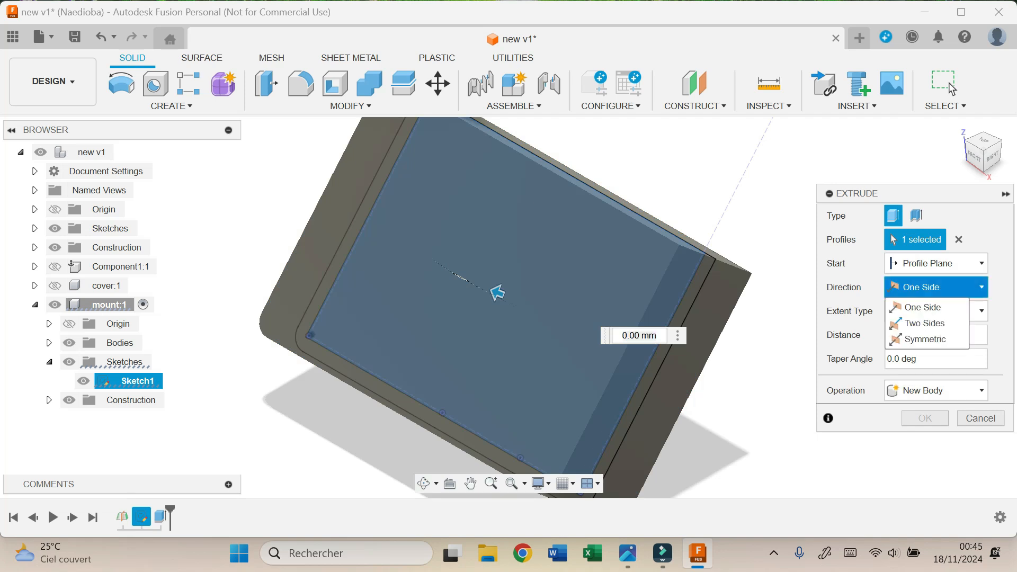
left_click(922, 339)
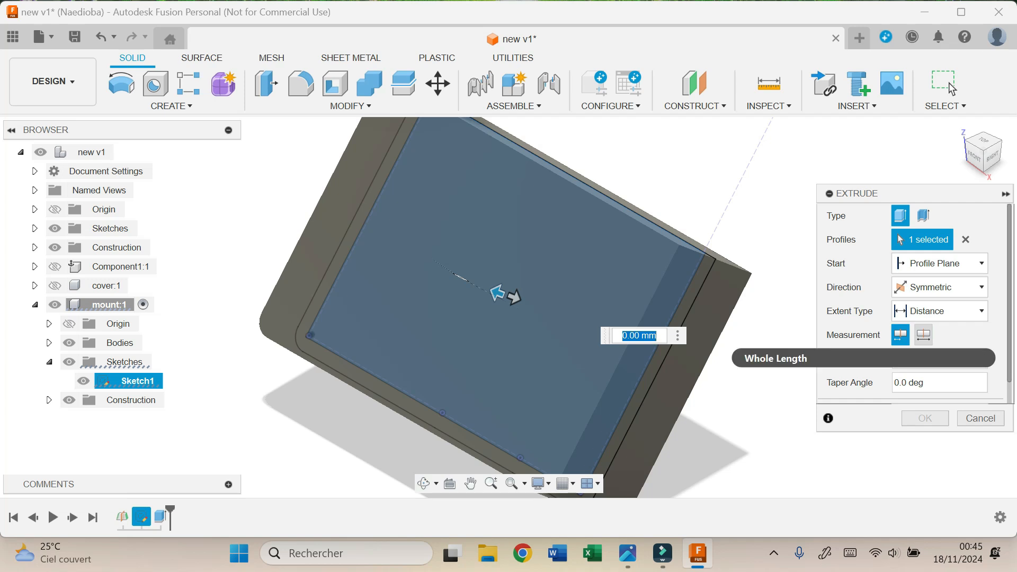
left_click(924, 335)
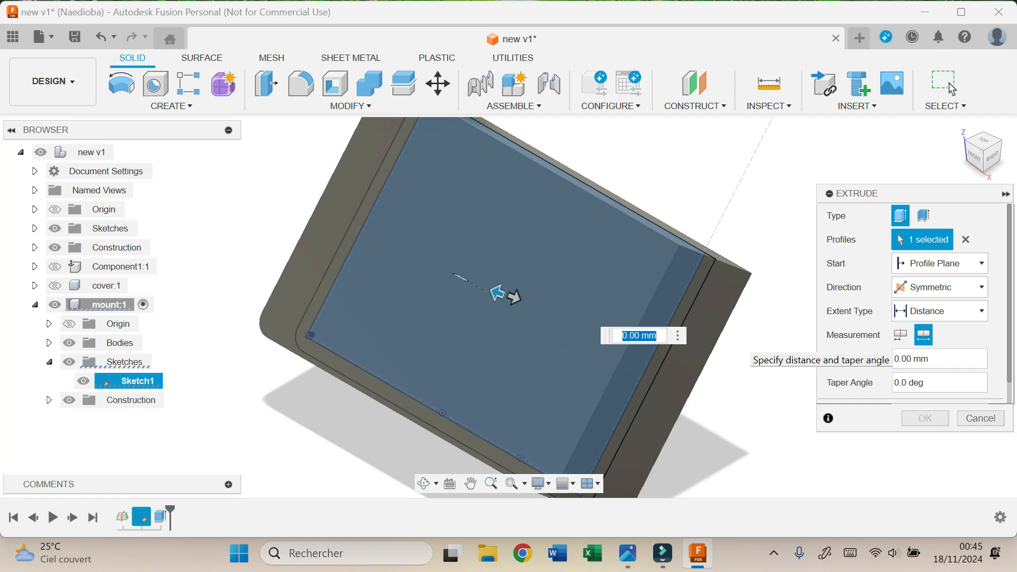
type("J")
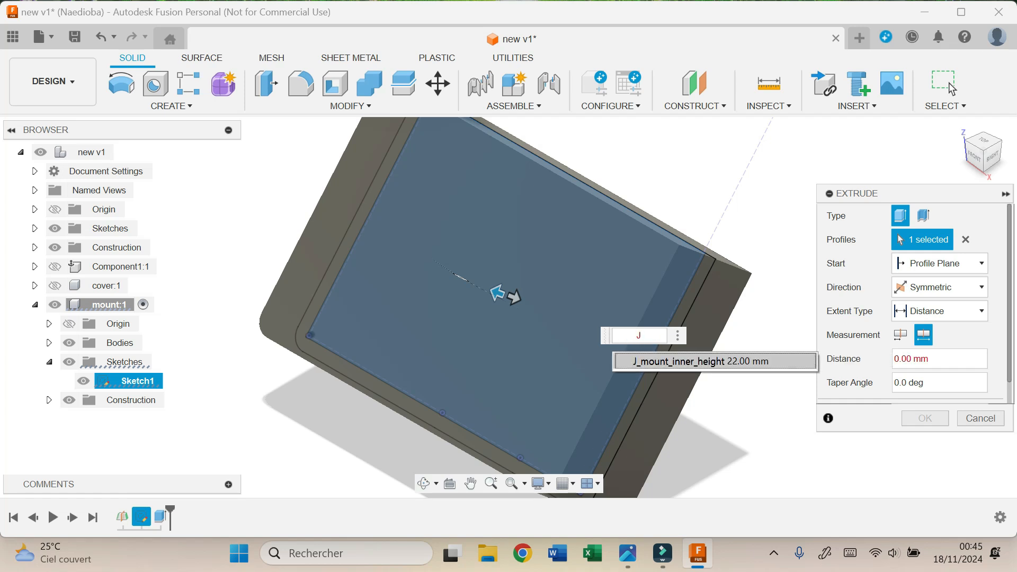
key("Return")
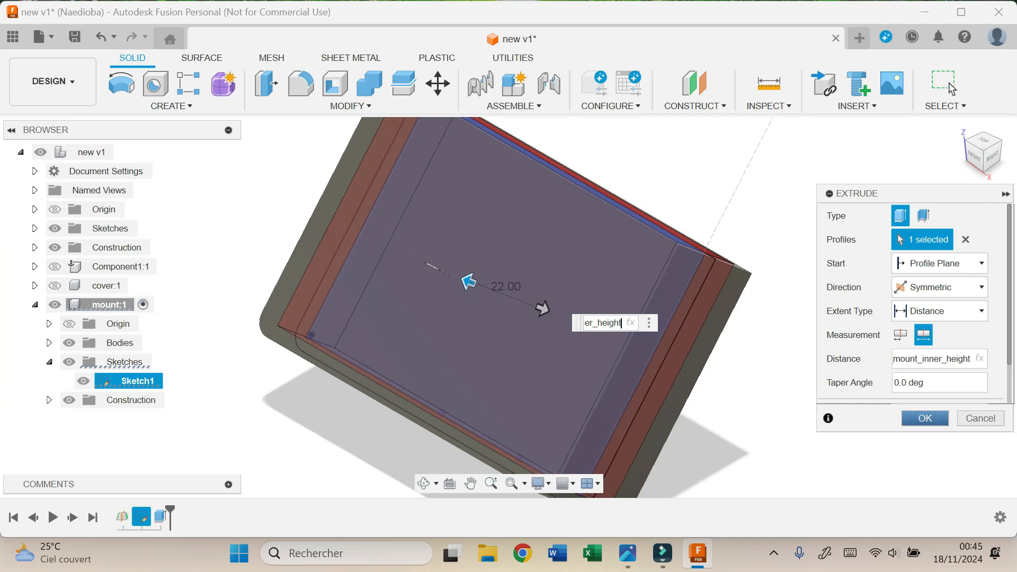
scroll(939, 371, "down", 1)
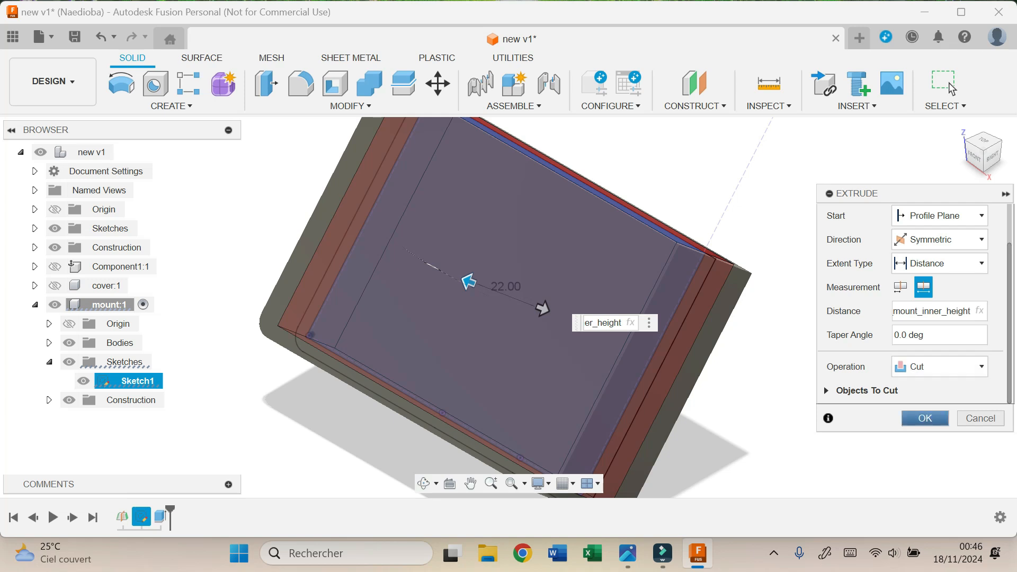
left_click(952, 89)
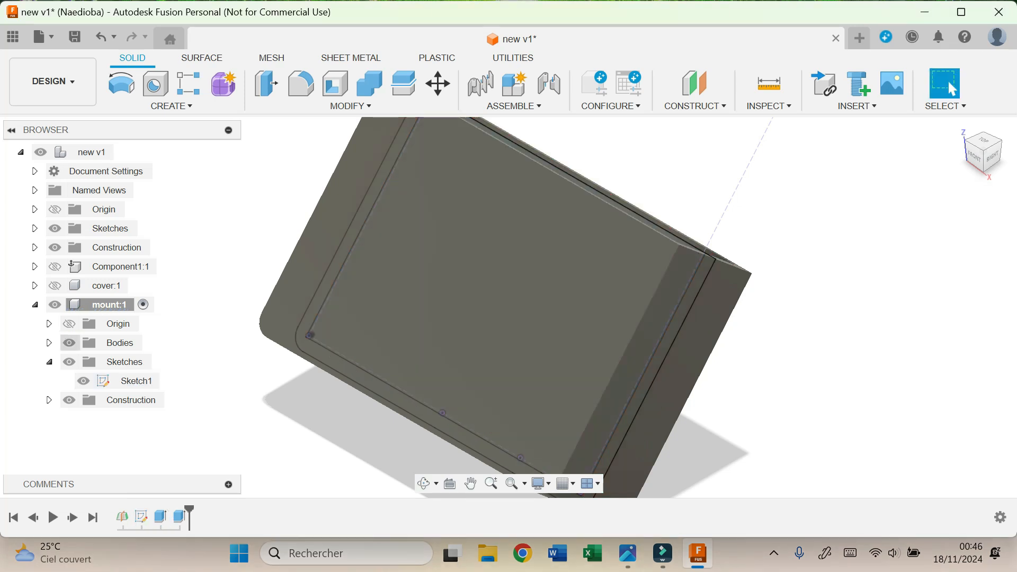
left_click(83, 380)
Start a new sketch on the mount's large front face, with Component1 hidden and the cover component visible
mouse_move(508, 307)
middle_mouse_down("shift")
mouse_move(507, 366)
mouse_move(473, 299)
mouse_move(466, 319)
mouse_move(509, 350)
middle_mouse_up("shift")
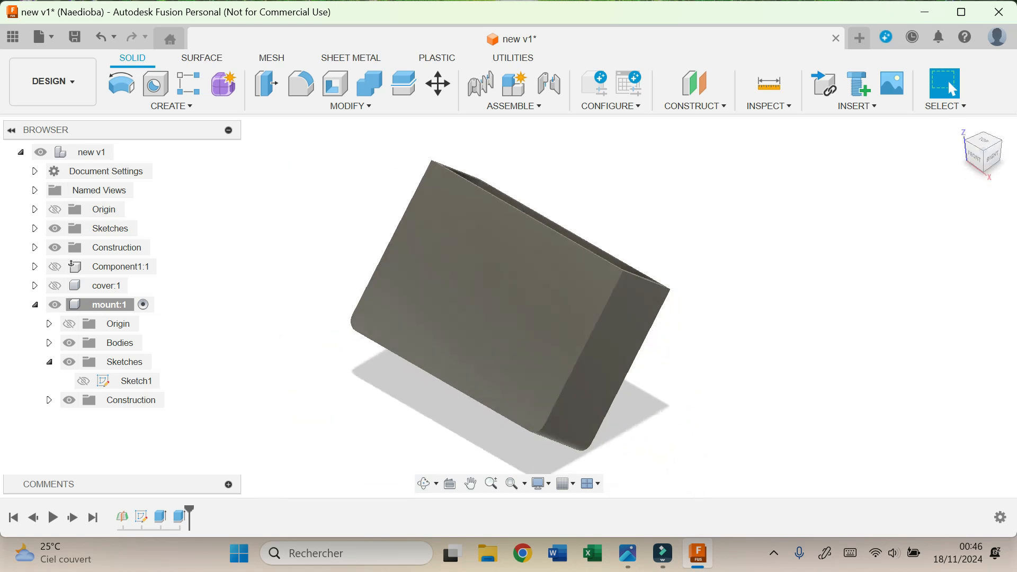
left_click(171, 106)
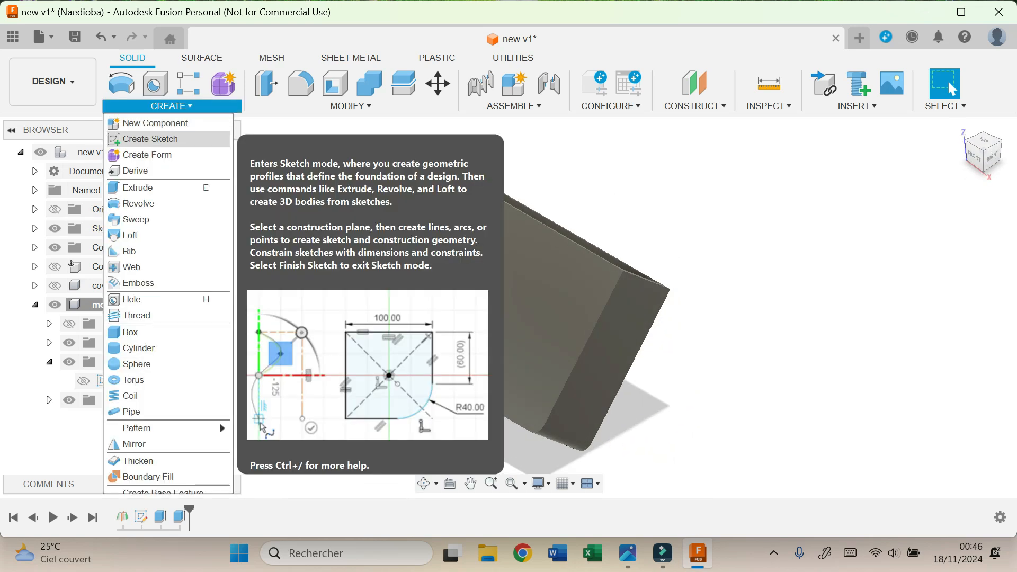
left_click(153, 139)
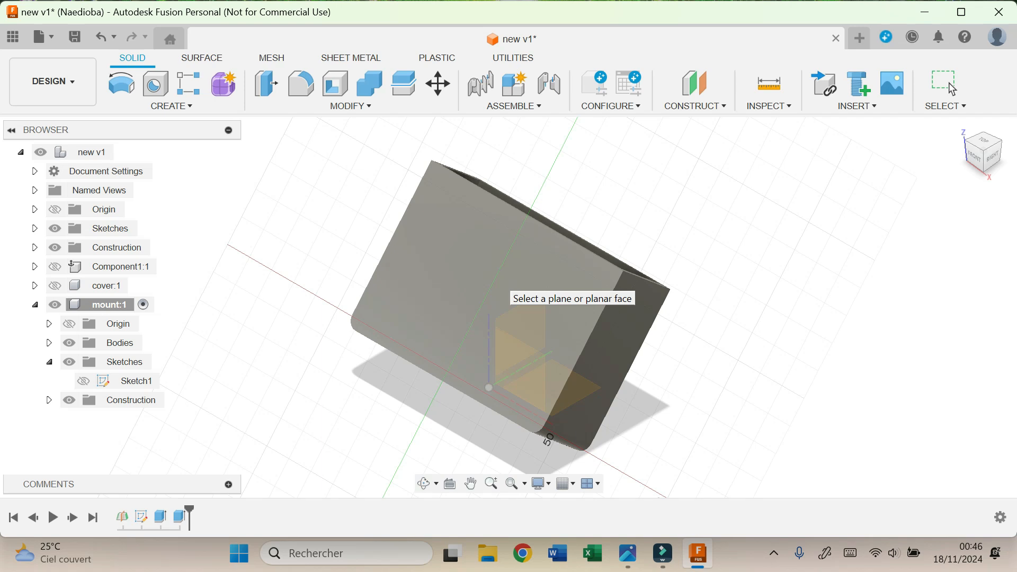
left_click(506, 297)
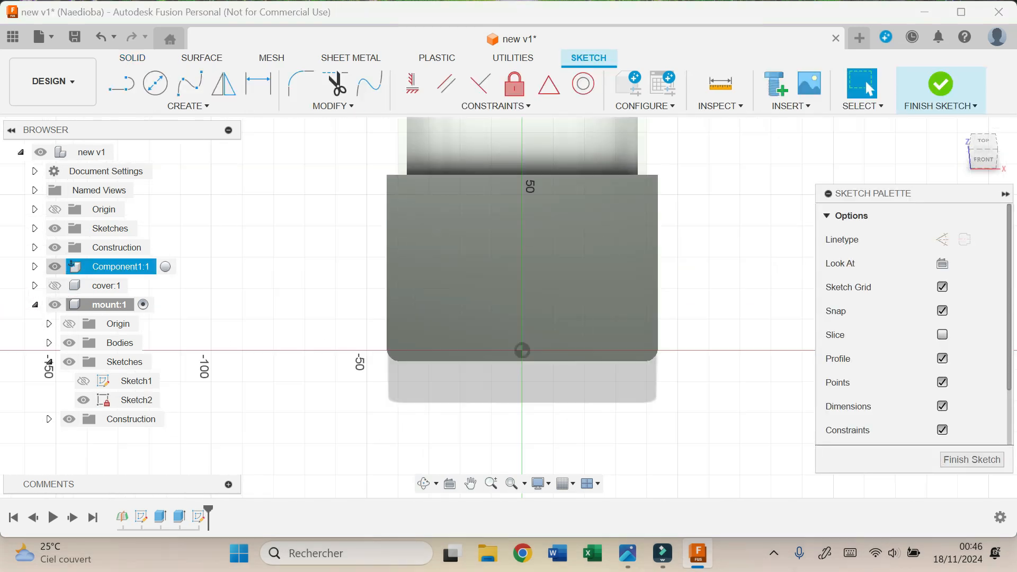
left_click(55, 266)
left_click(54, 285)
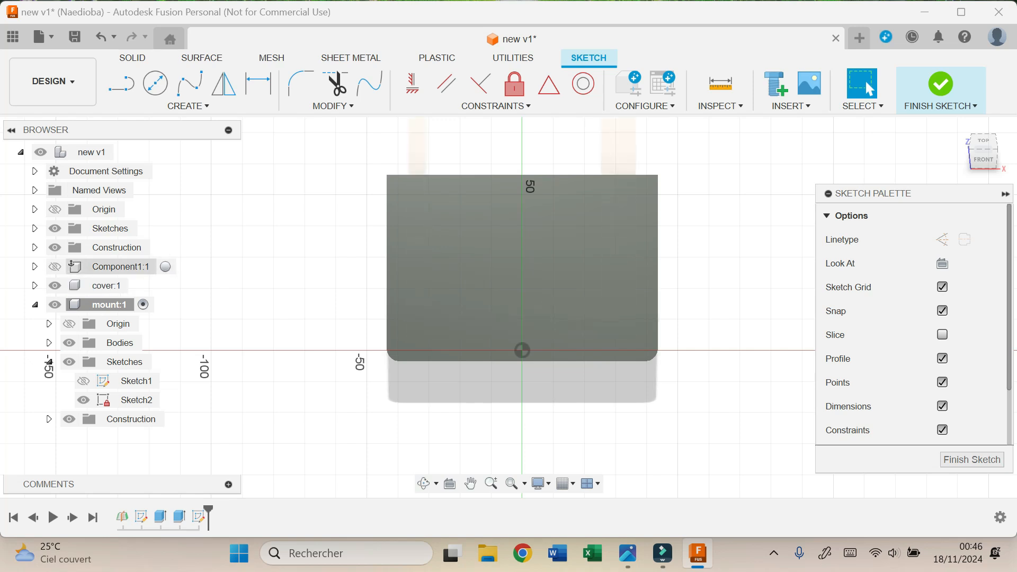
Project the cover body into the sketch with a projection link, and hide the cover component
key("p")
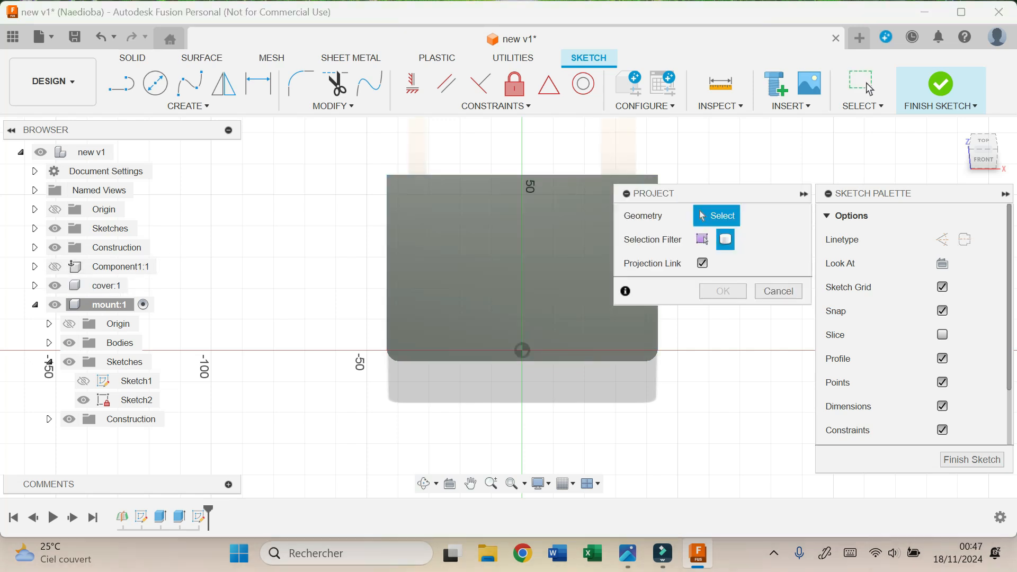
left_click(417, 158)
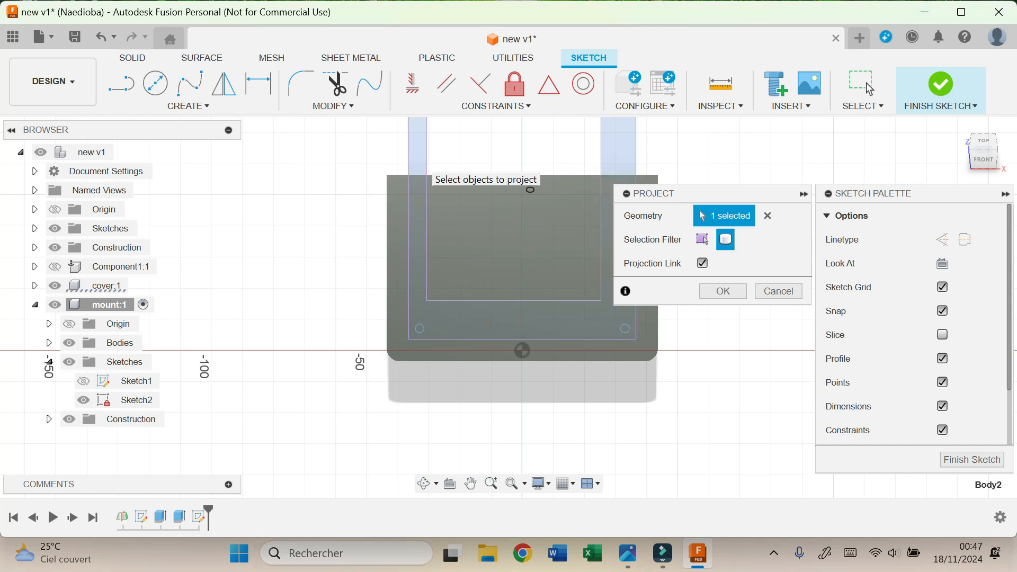
key("Return")
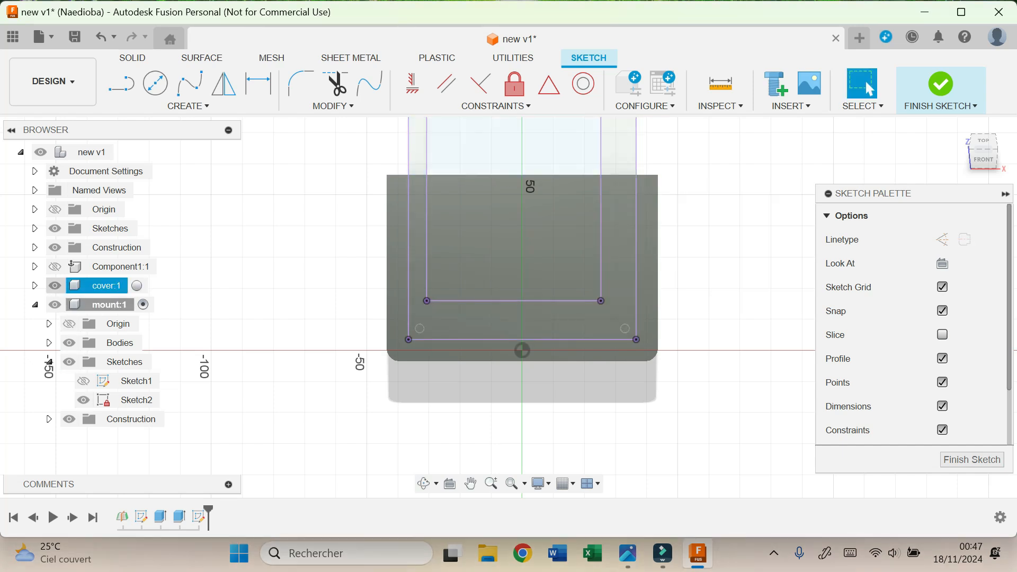
left_click(55, 285)
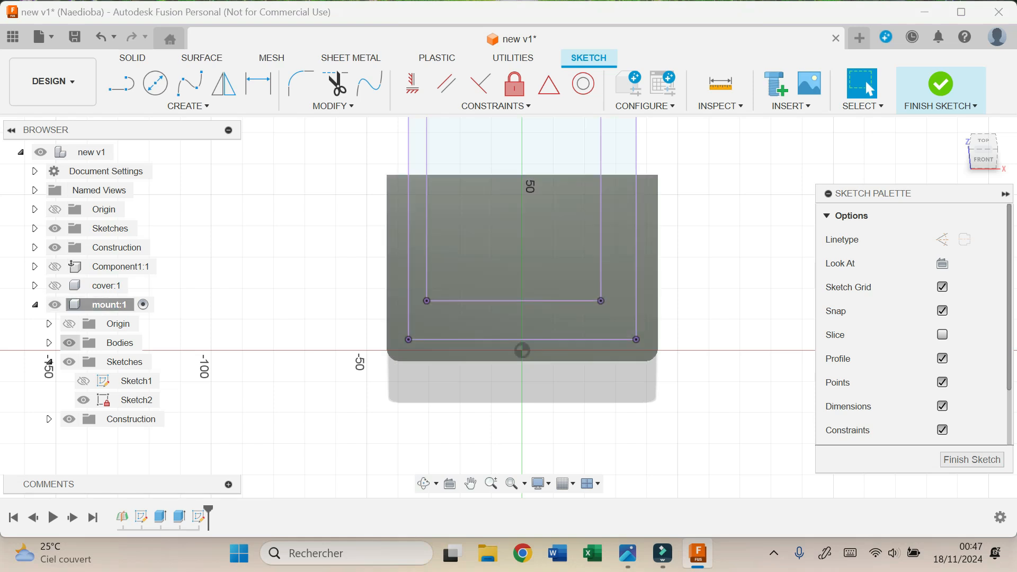
Delete the outer projected cover outline, keeping only the inner window outline, and finish the sketch
left_click(69, 343)
scroll(768, 313, "down", 1)
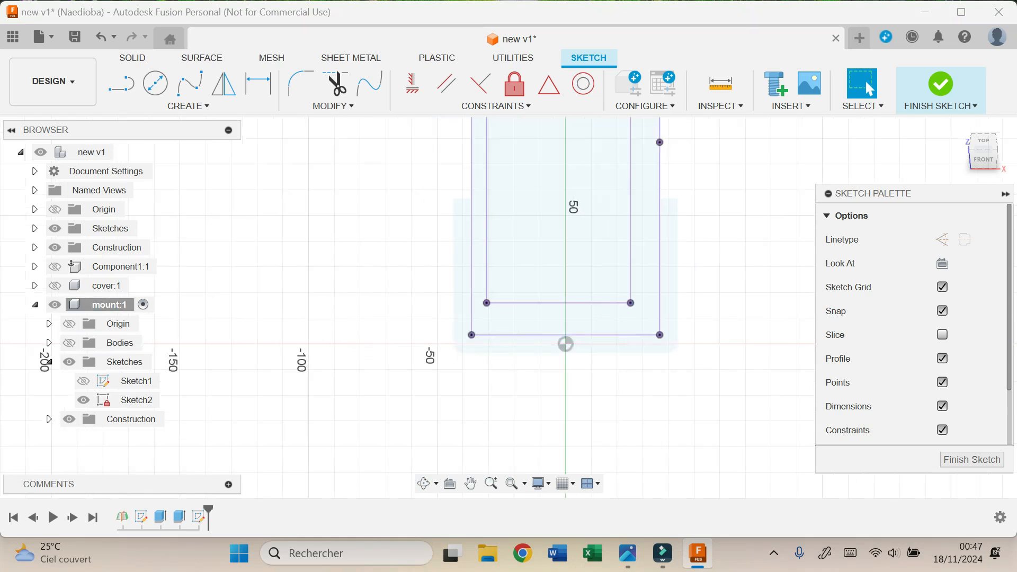
double_click(472, 307)
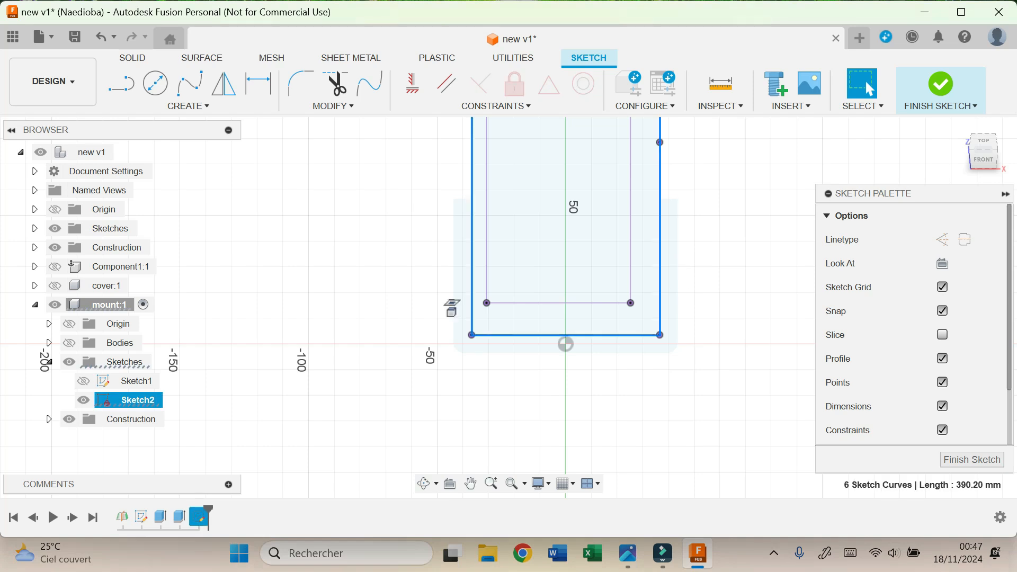
key("Delete")
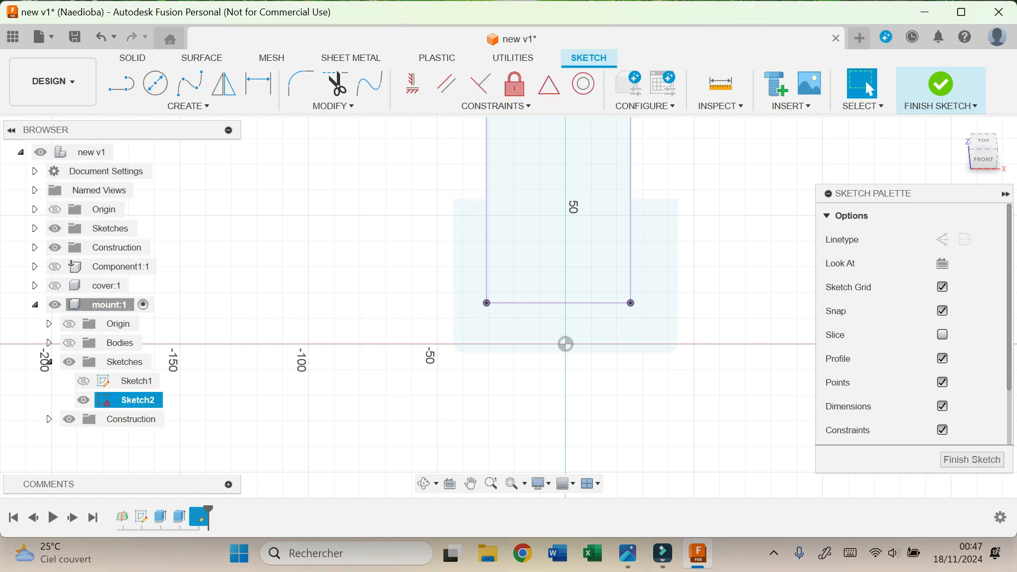
left_click(942, 84)
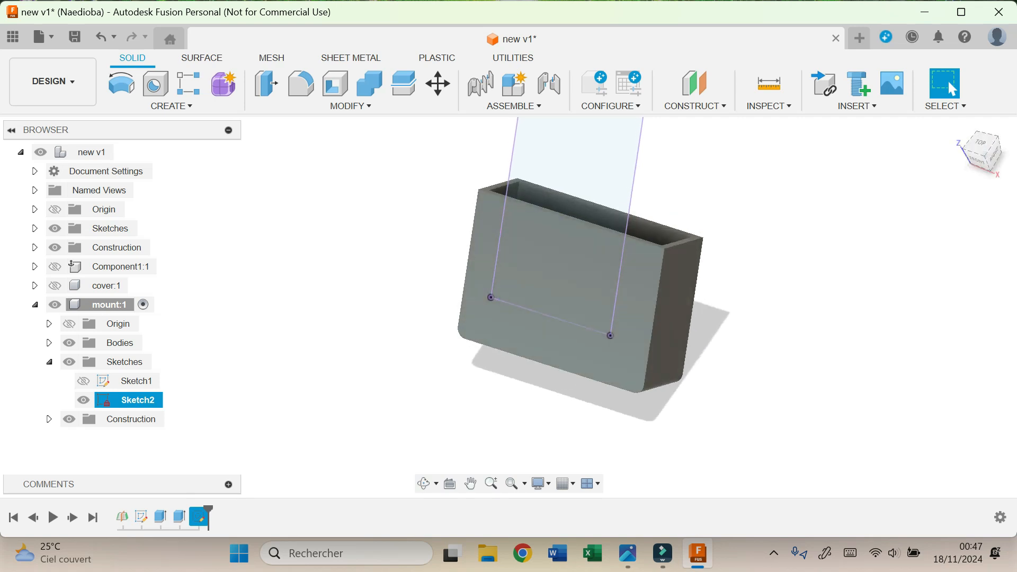
Extrude the part of the window profile overlapping the mount by -28 mm to cut the opening through the body
key("e")
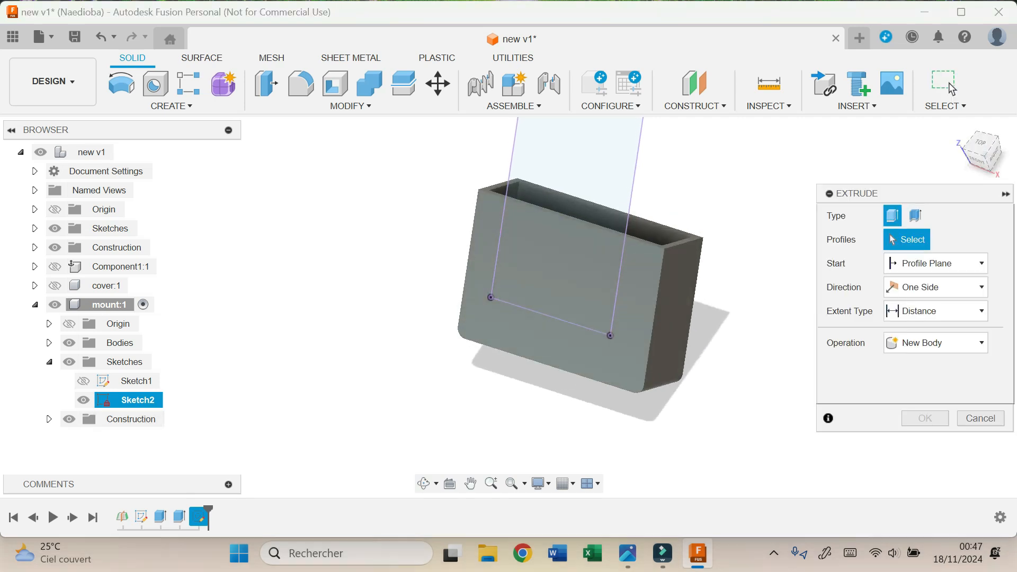
left_click_drag(980, 143, 948, 142)
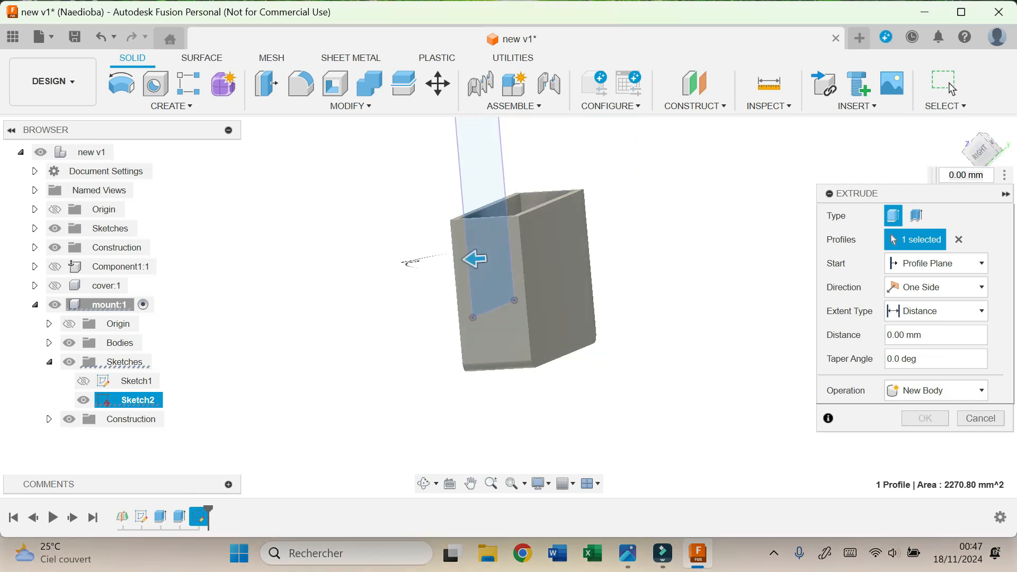
type("-28")
key("Return")
key("Return")
left_click_drag(980, 152, 1009, 167)
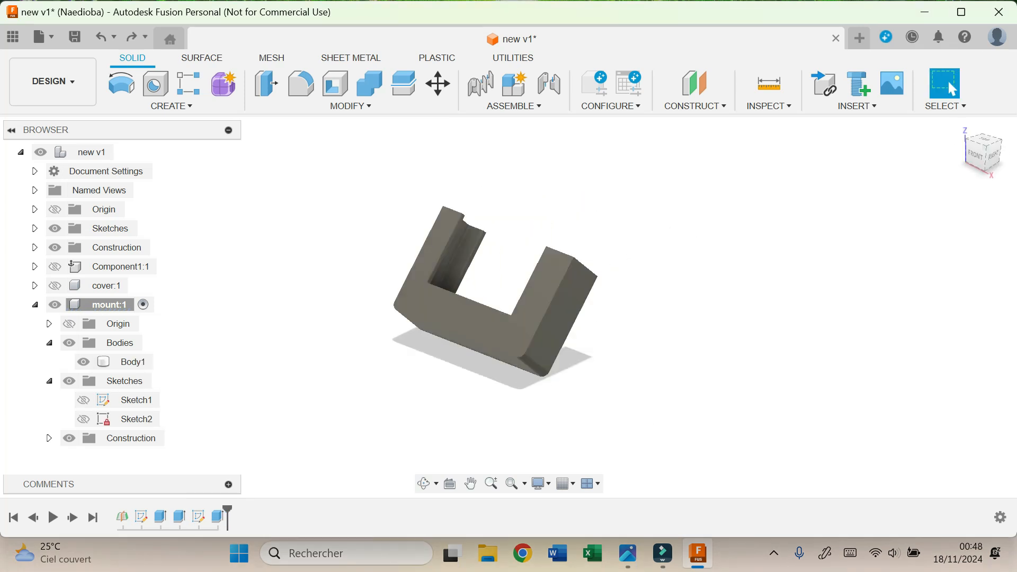
Create a copy of the mount body, move it aside along the X axis, and hide the copy
right_click(130, 362)
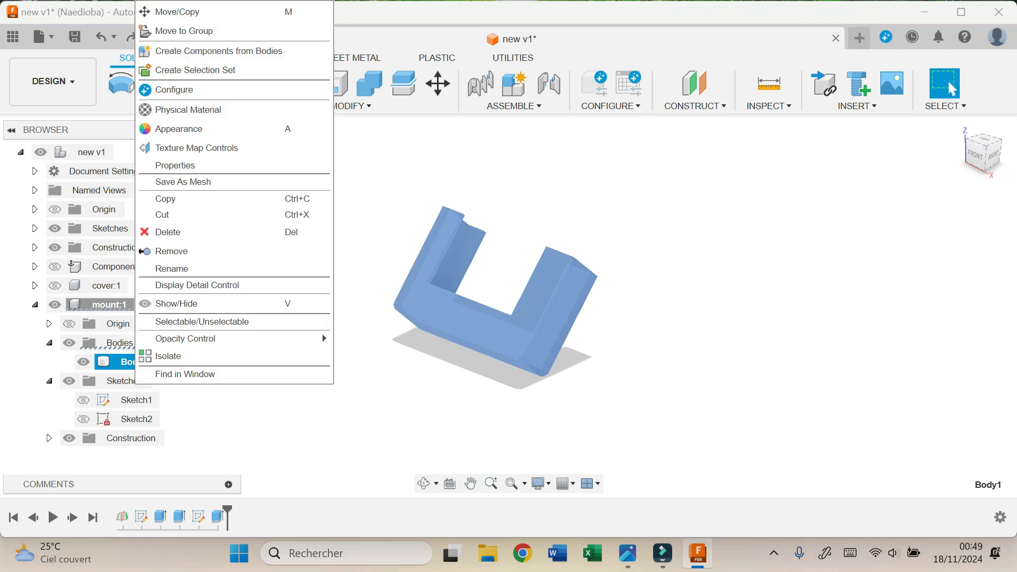
left_click(175, 11)
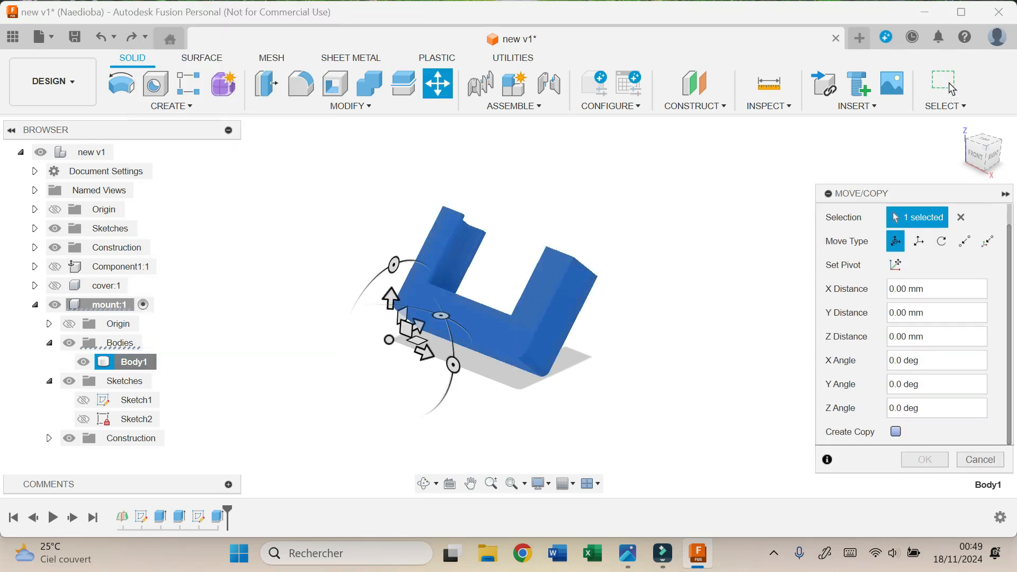
left_click(895, 432)
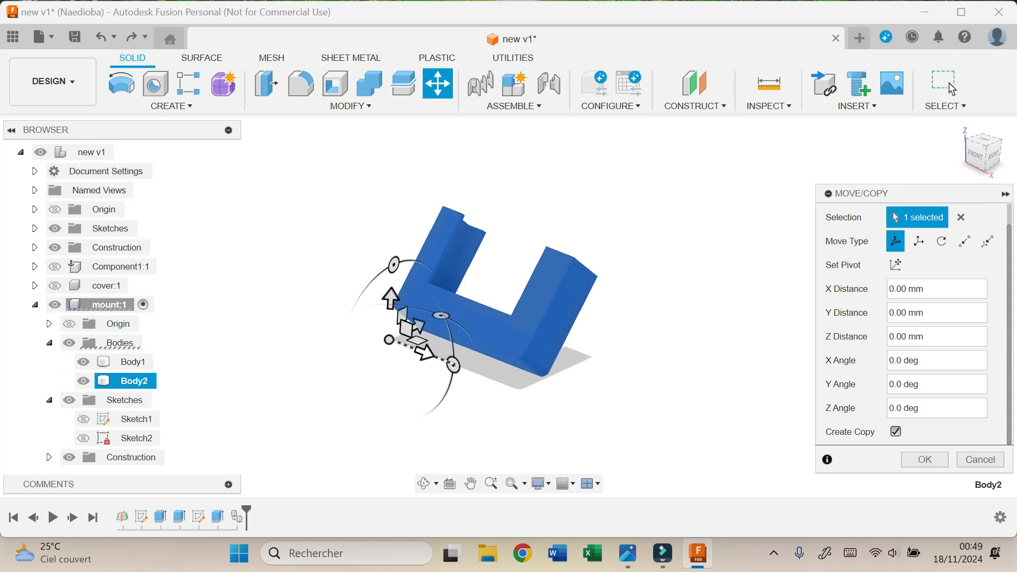
left_click_drag(423, 351, 228, 275)
key("Return")
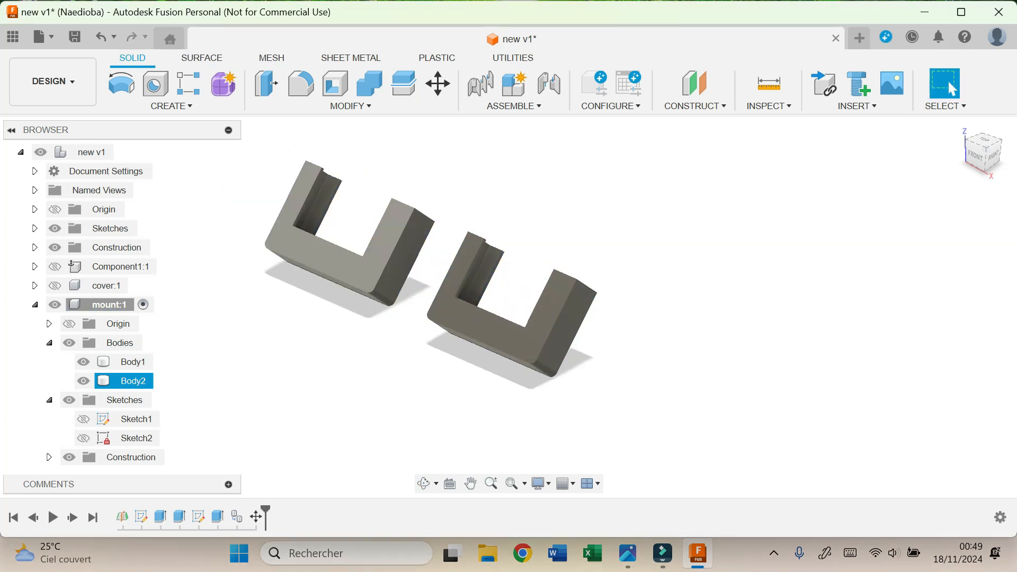
left_click(83, 381)
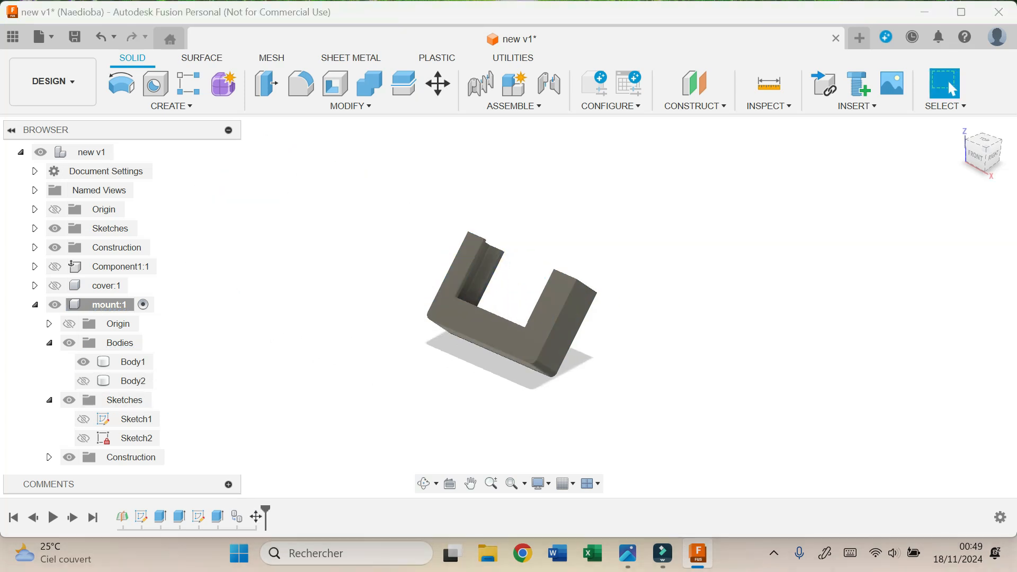
Start a new sketch on the left end face of the mount body
left_click_drag(968, 153, 1014, 142)
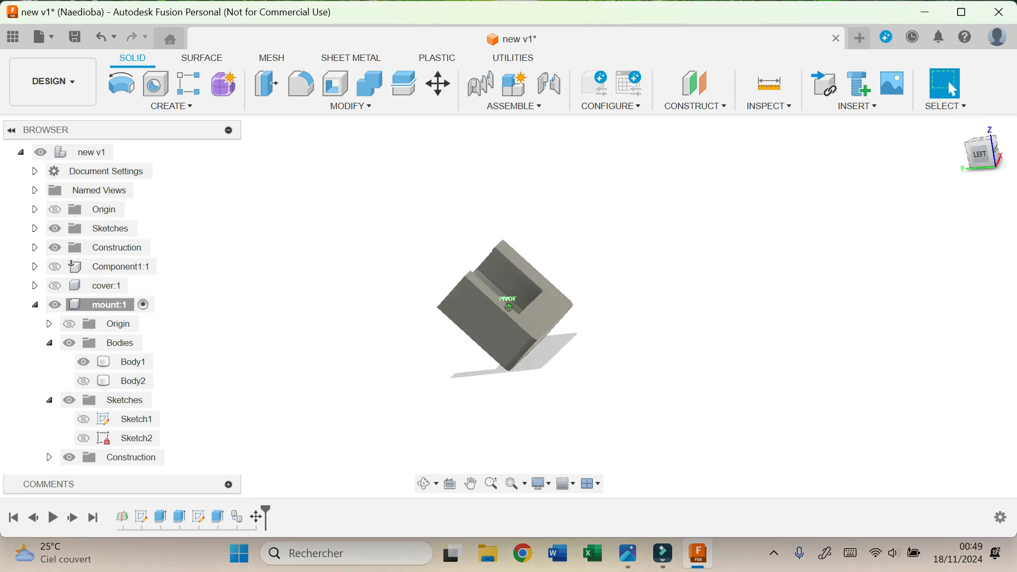
left_click(171, 106)
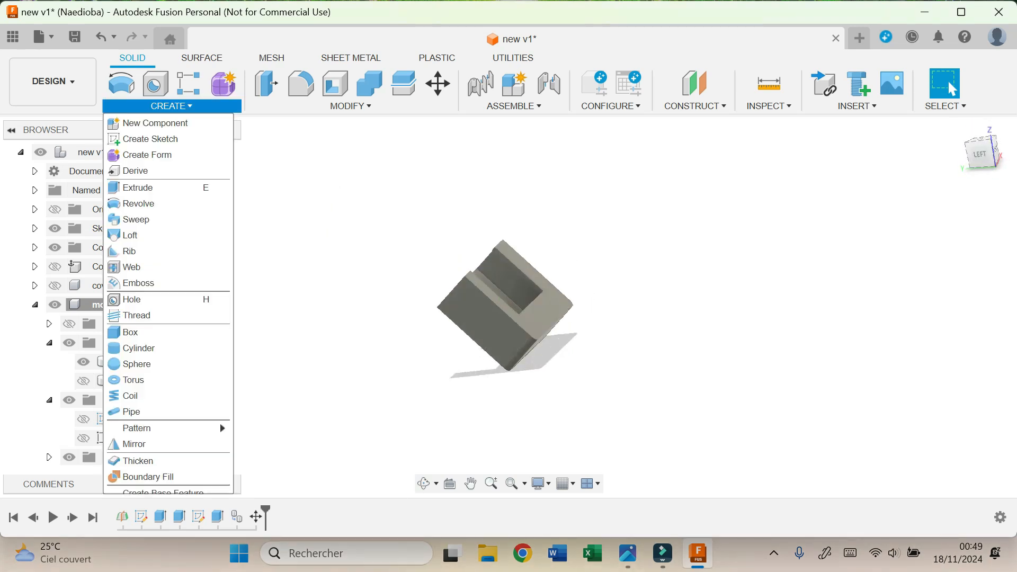
left_click(150, 139)
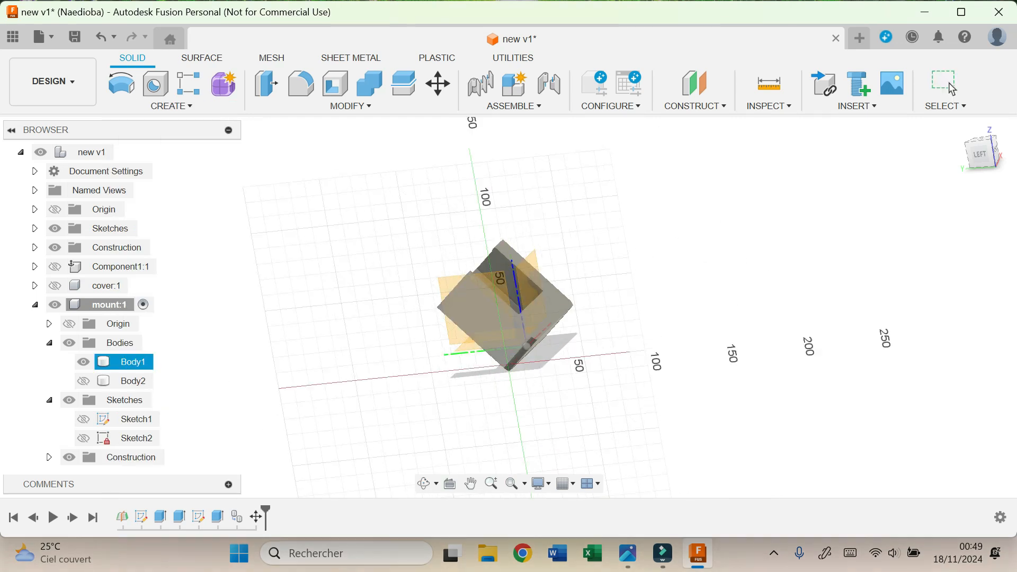
left_click(498, 347)
left_click(471, 483)
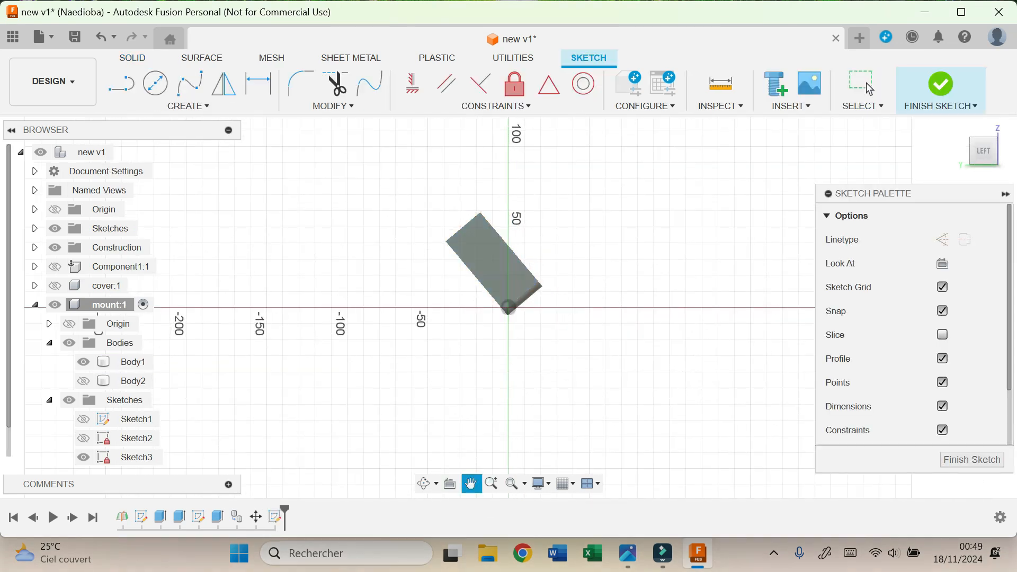
Draw a right triangle about 40 mm wide and 18 mm high beside the mount, and convert its lines to construction
scroll(399, 269, "up", 5)
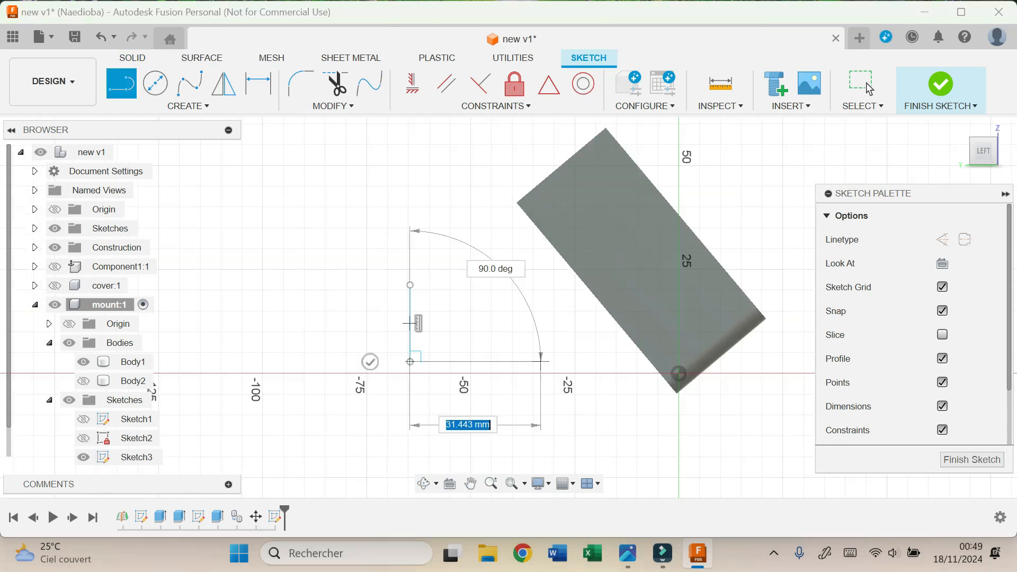
left_click(575, 362)
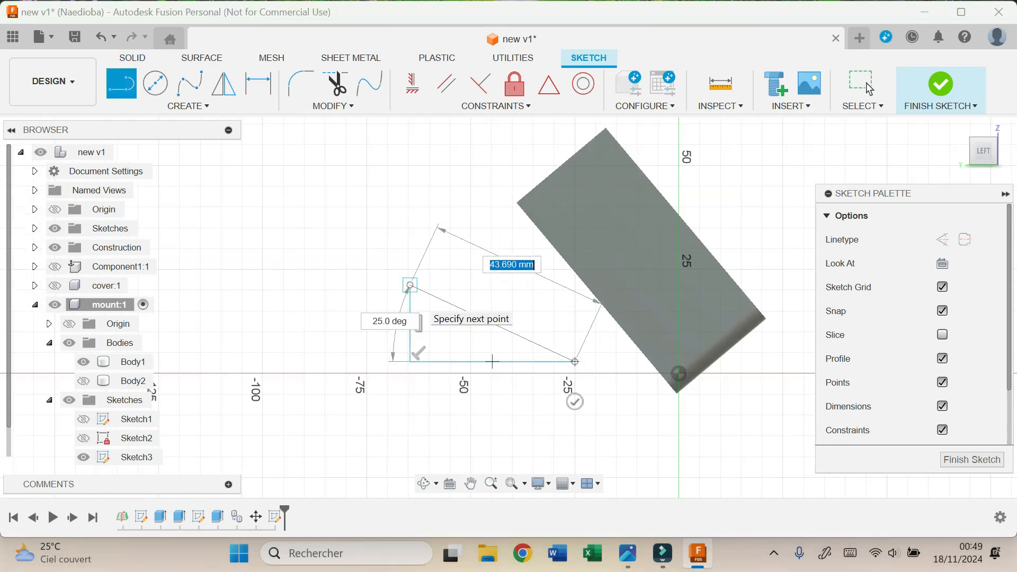
left_click(409, 285)
key("Escape")
double_click(410, 323)
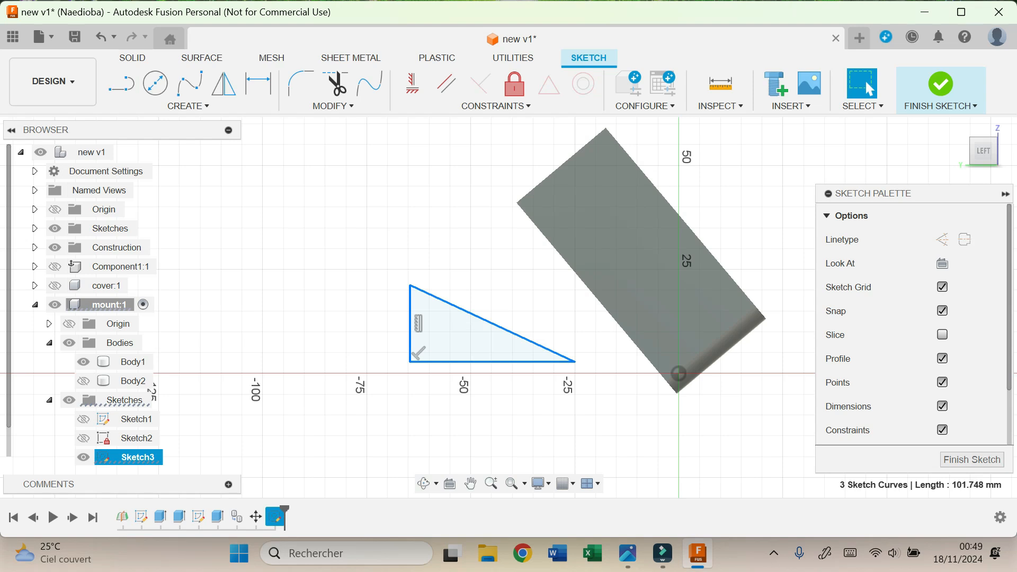
key("x")
key("Escape")
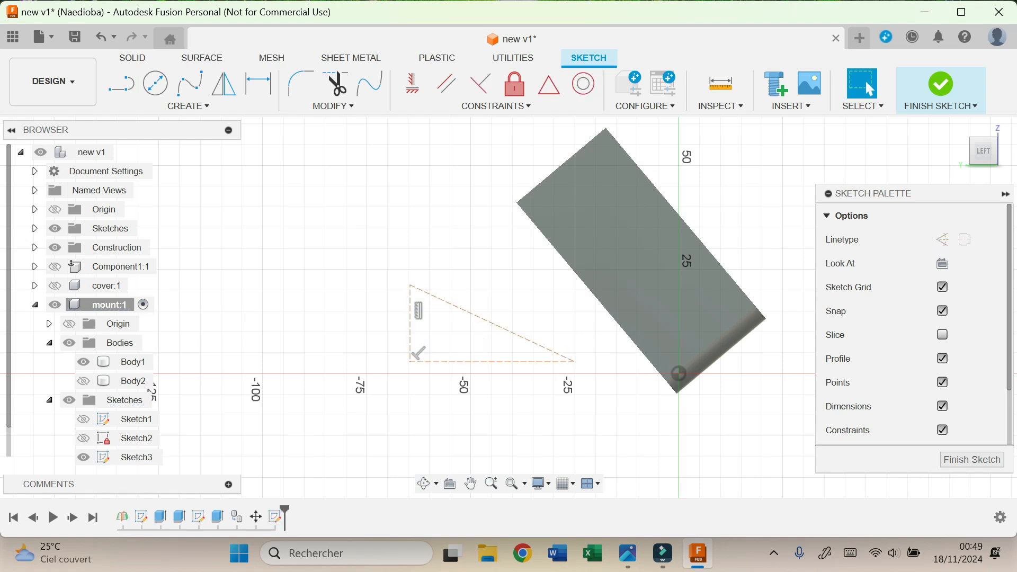
Dimension the triangle's horizontal leg with the parameter W_longer_distance_screws (40 mm)
key("d")
left_click(493, 362)
left_click(473, 427)
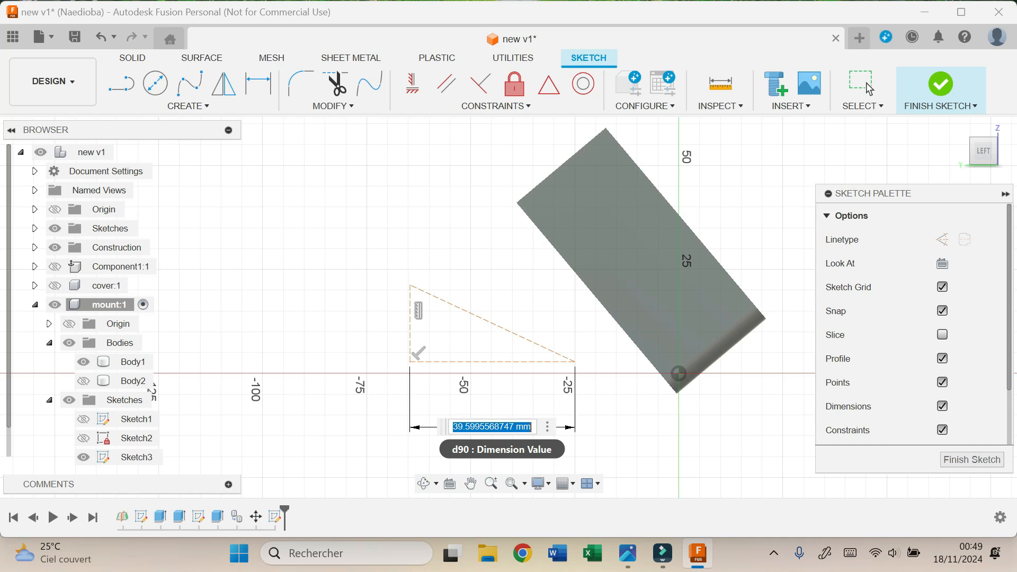
type("scr")
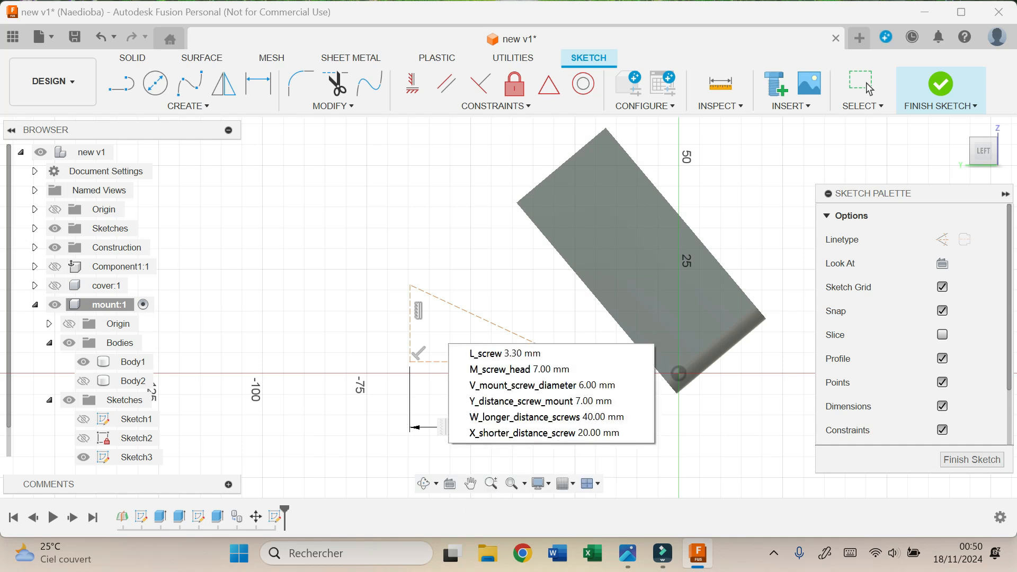
key("Up")
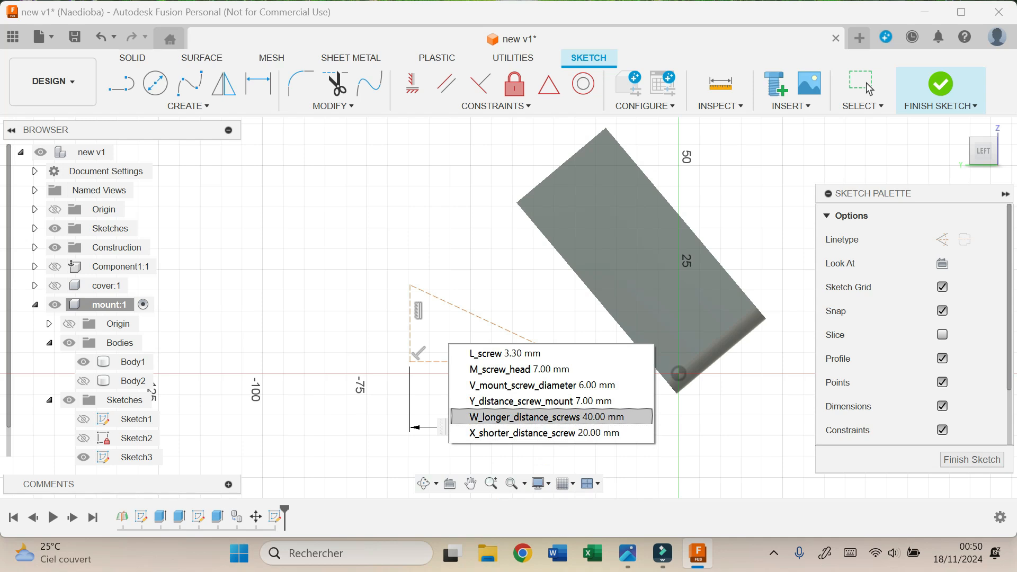
key("Return")
key("Return")
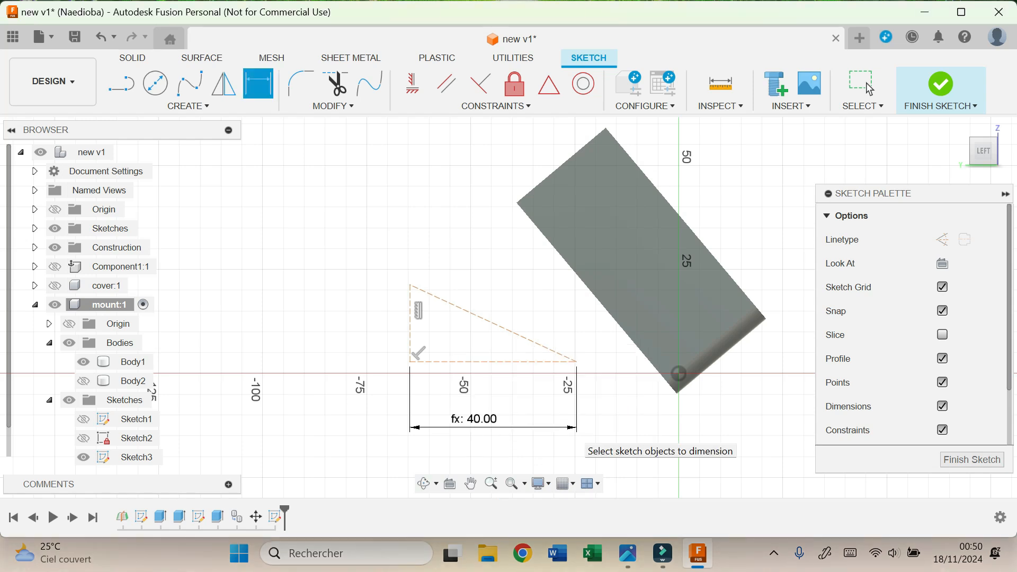
Dimension the triangle's vertical leg with the parameter X_shorter_distance_screw (20 mm)
left_click(410, 333)
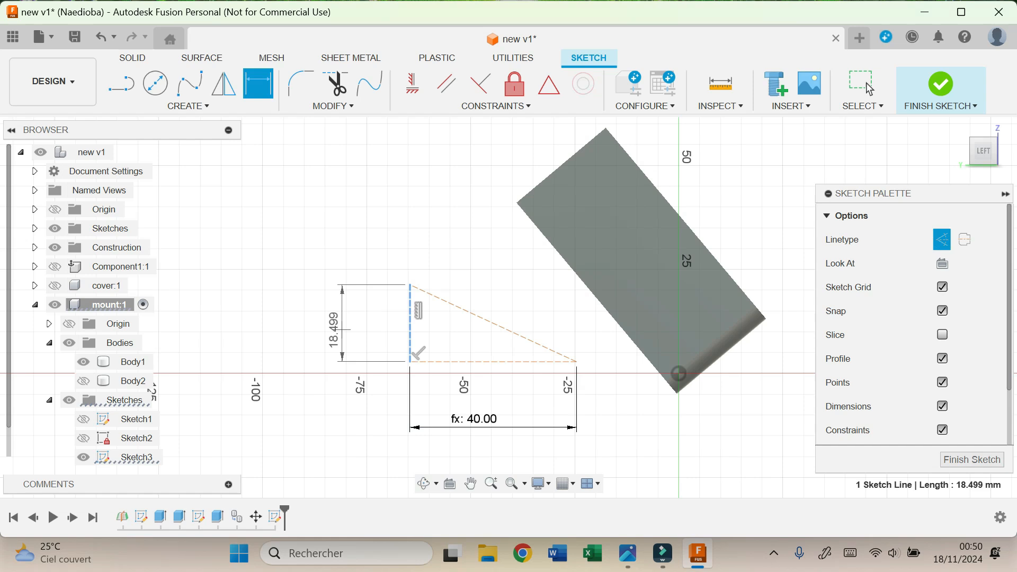
left_click(293, 329)
type("SH")
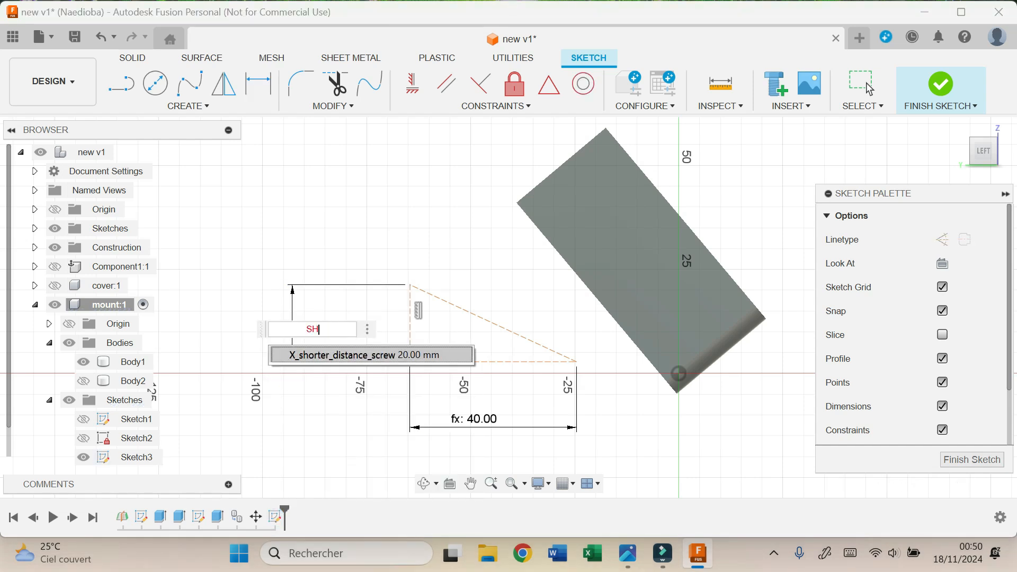
key("Return")
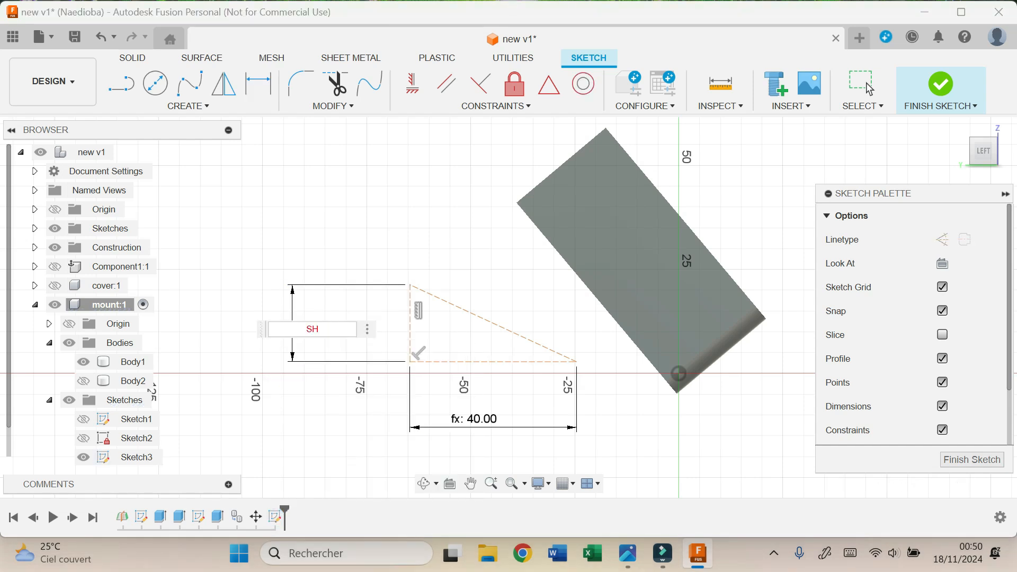
key("Return")
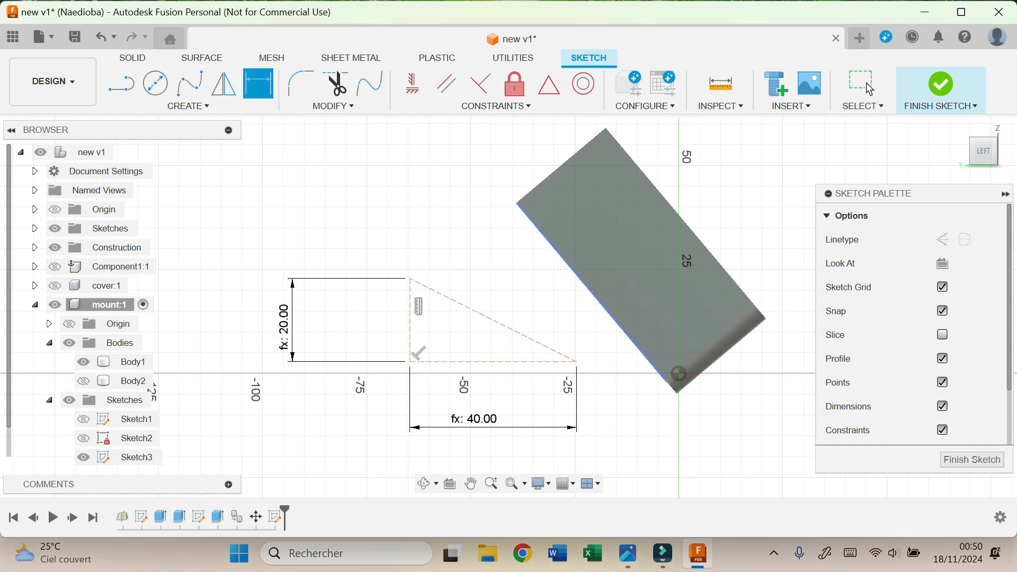
Draw a center-diameter circle on each of the three corners of the construction triangle
key("c")
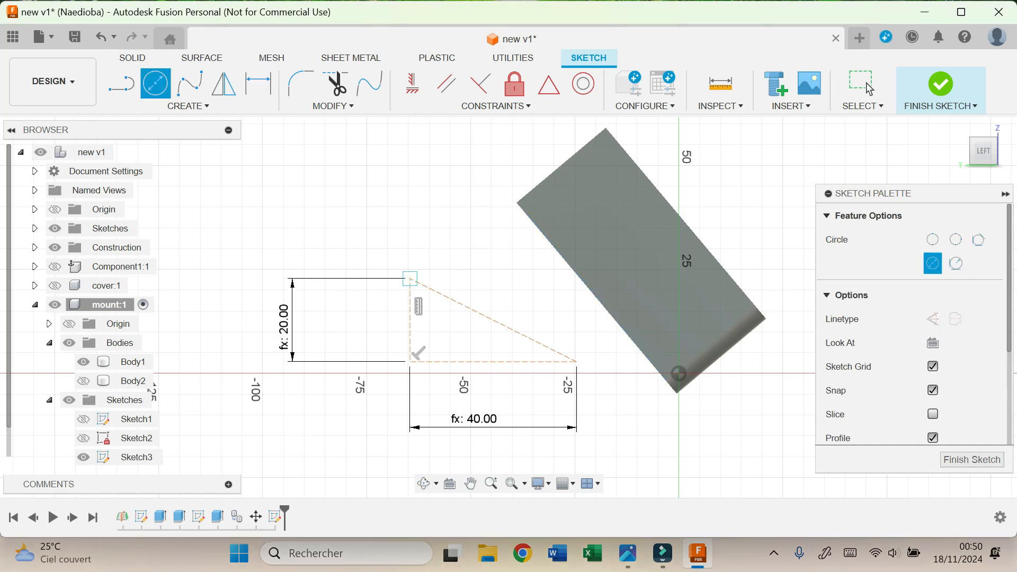
left_click(411, 278)
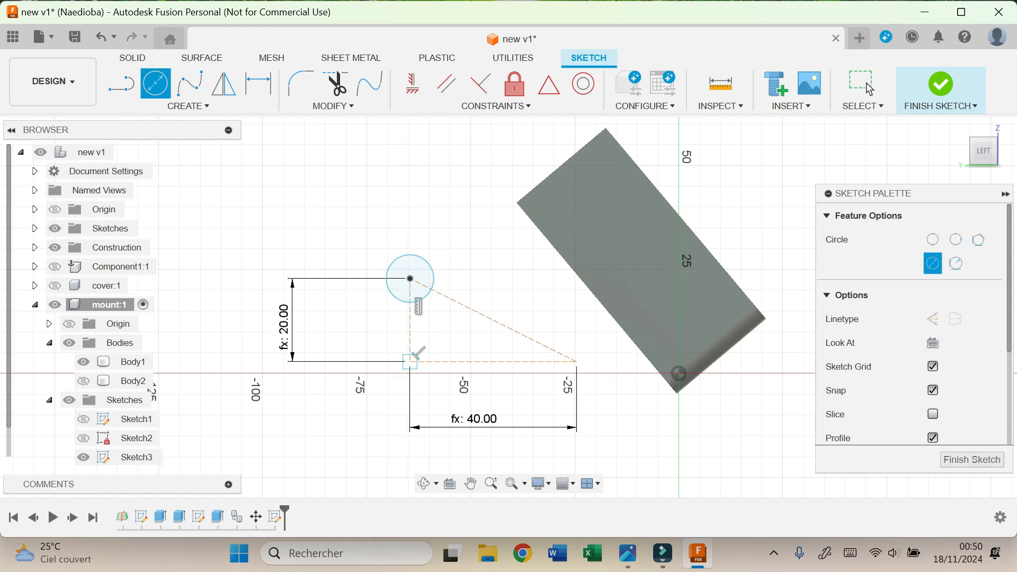
left_click(410, 362)
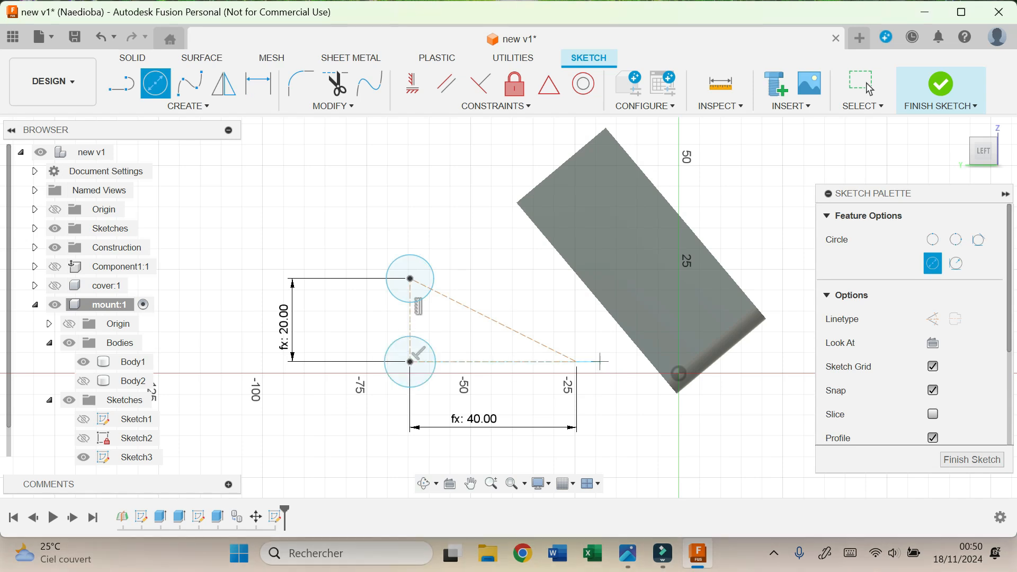
left_click(576, 362)
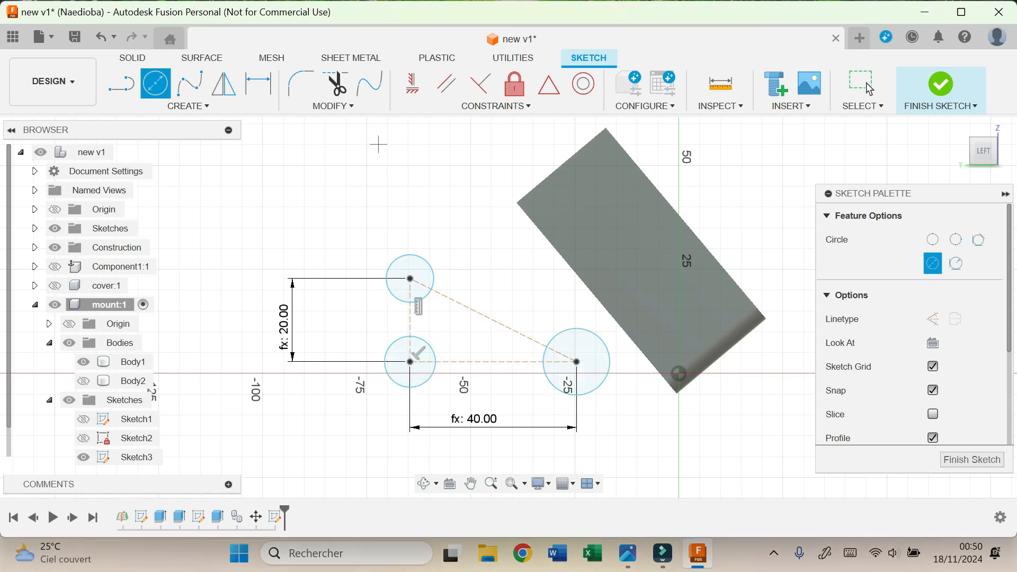
Apply equal constraints so the two other corner circles match the circle at the triangle's upper corner
left_click(495, 106)
left_click(424, 170)
left_click(433, 286)
left_click(432, 371)
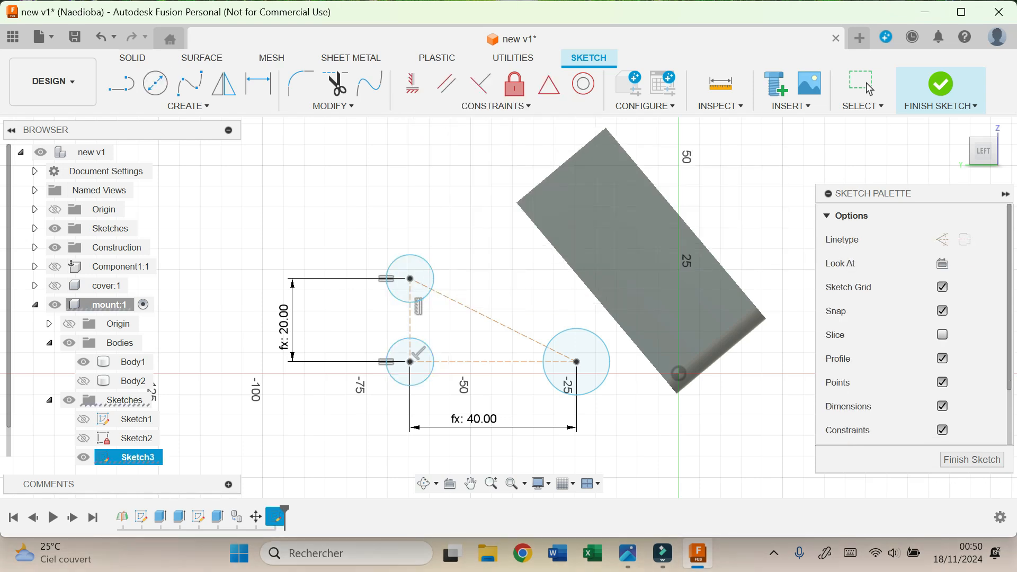
left_click(432, 287)
left_click(547, 345)
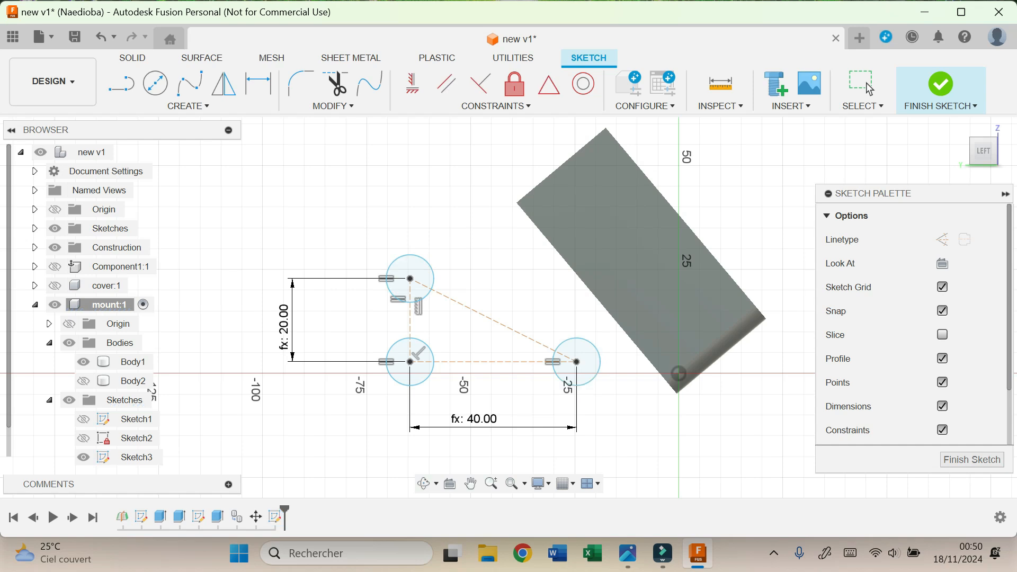
Dimension the upper circle's diameter with the parameter V_mount_screw_diameter (6 mm)
key("d")
left_click(402, 257)
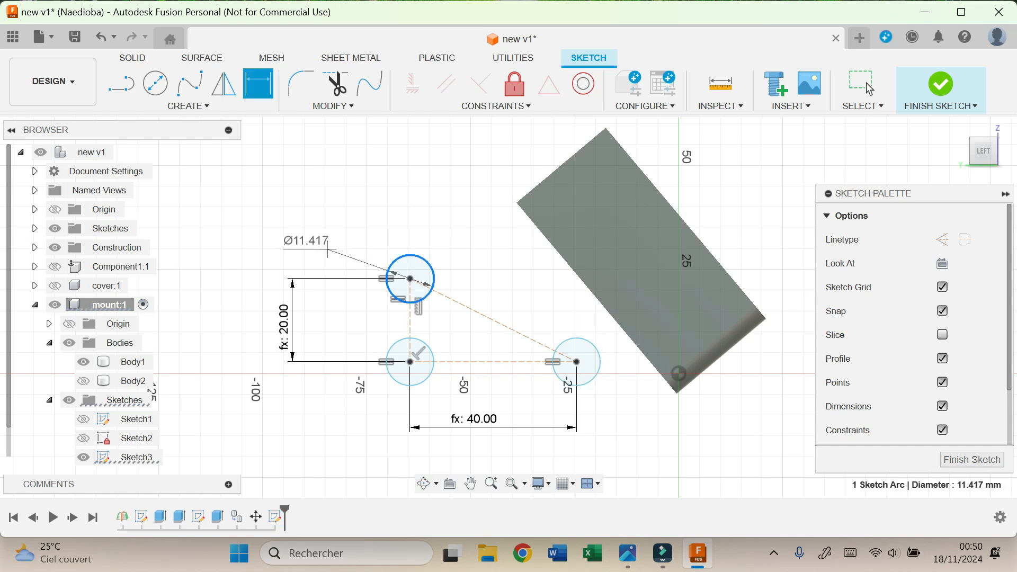
left_click(310, 241)
type("sc")
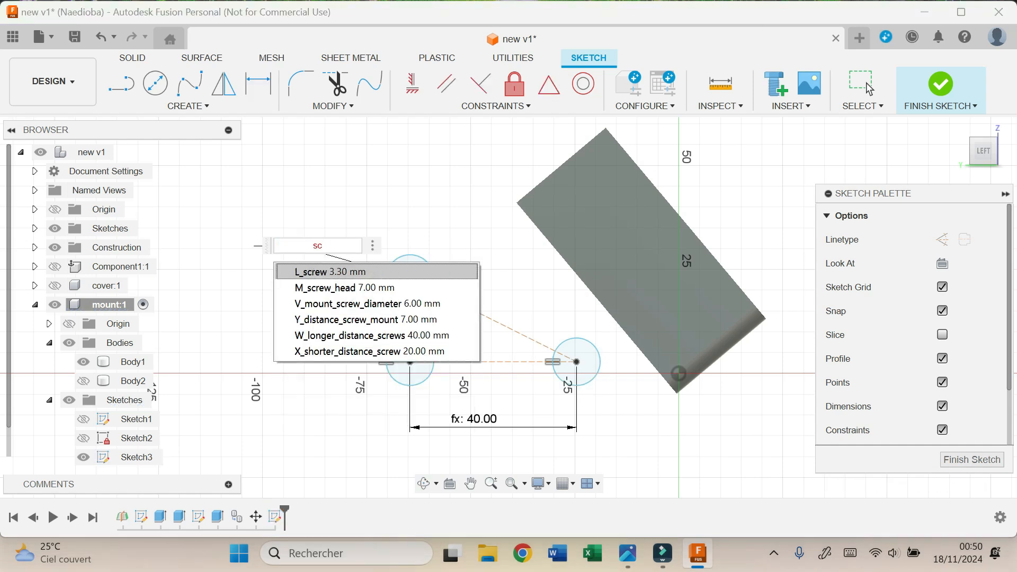
key("Down")
key("Down")
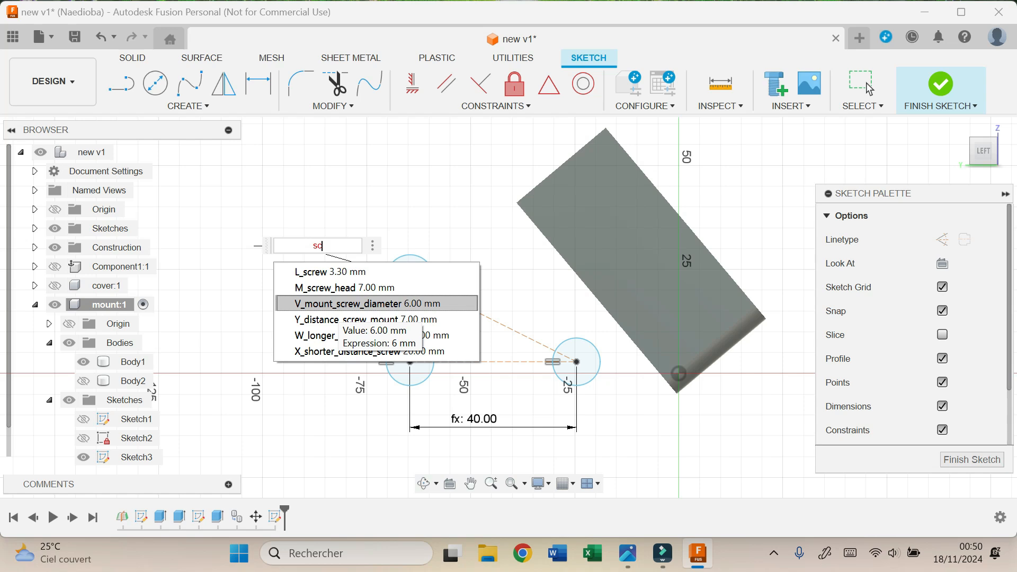
key("Return")
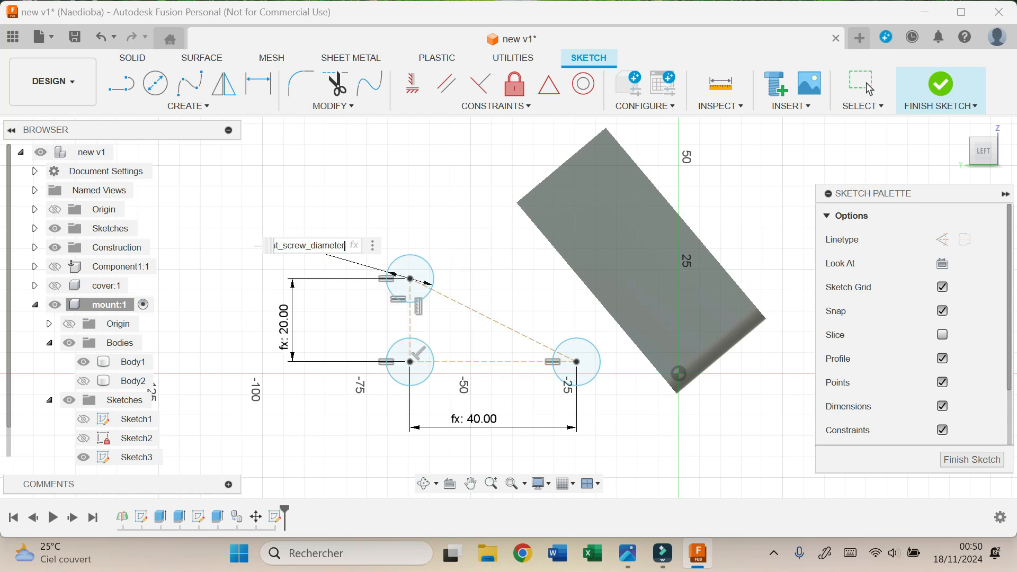
key("Return")
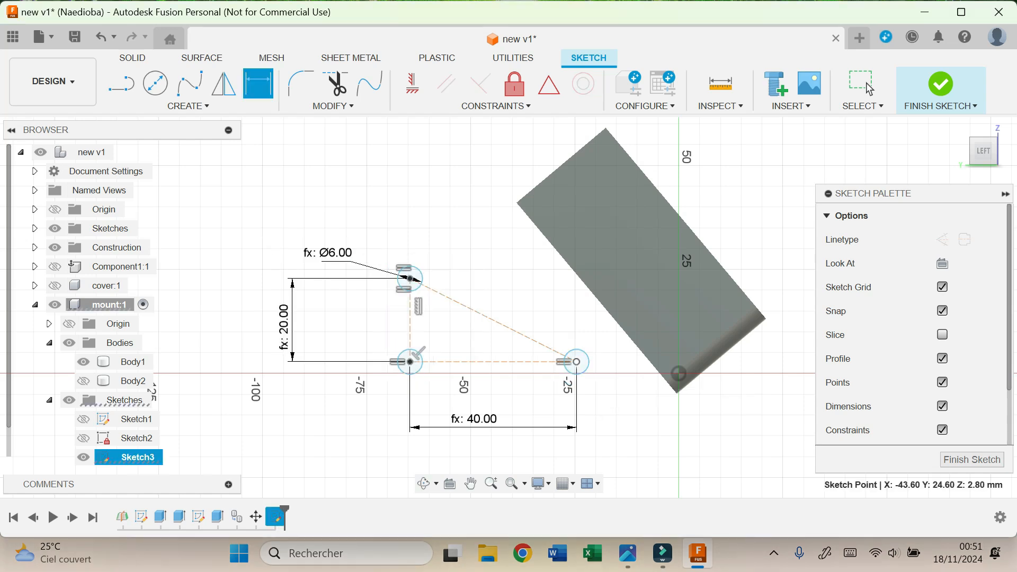
Dimension the distance from the circle center nearest the mount to the body's slanted edge with Y_distance_screw_mount (7 mm)
left_click(639, 346)
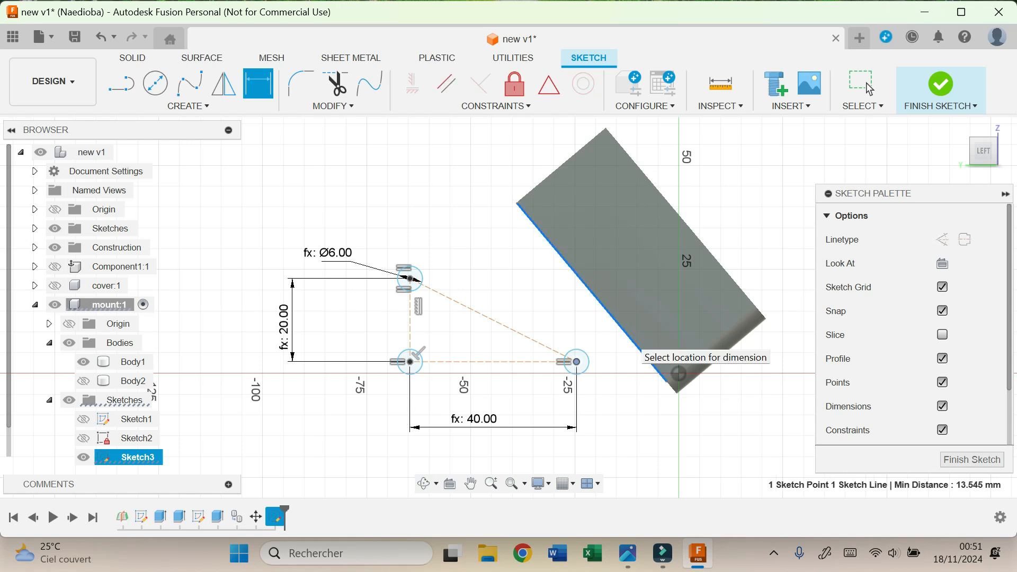
left_click(566, 290)
type("s")
key("Up")
key("Up")
key("Down")
key("Up")
key("Up")
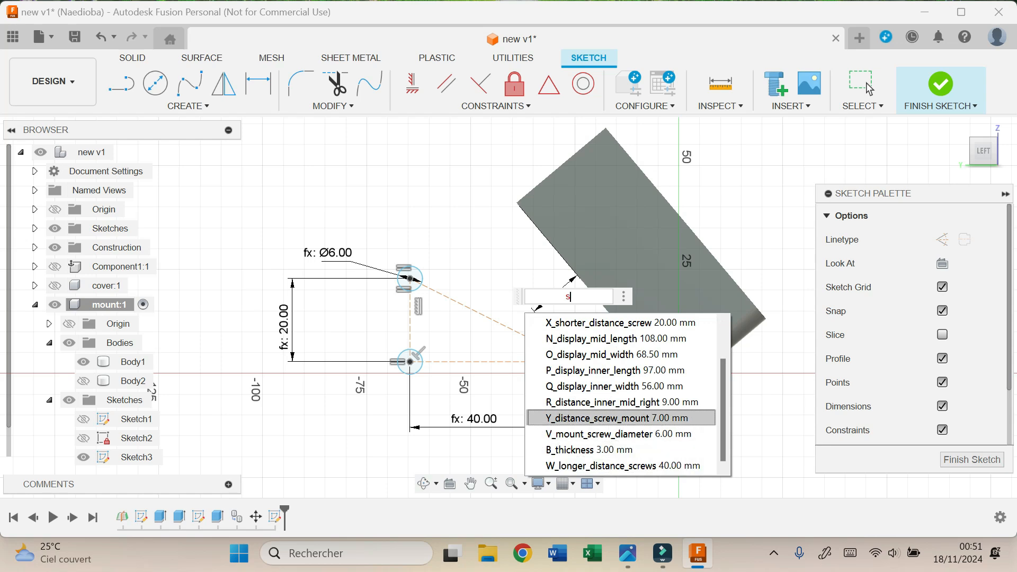
key("Return")
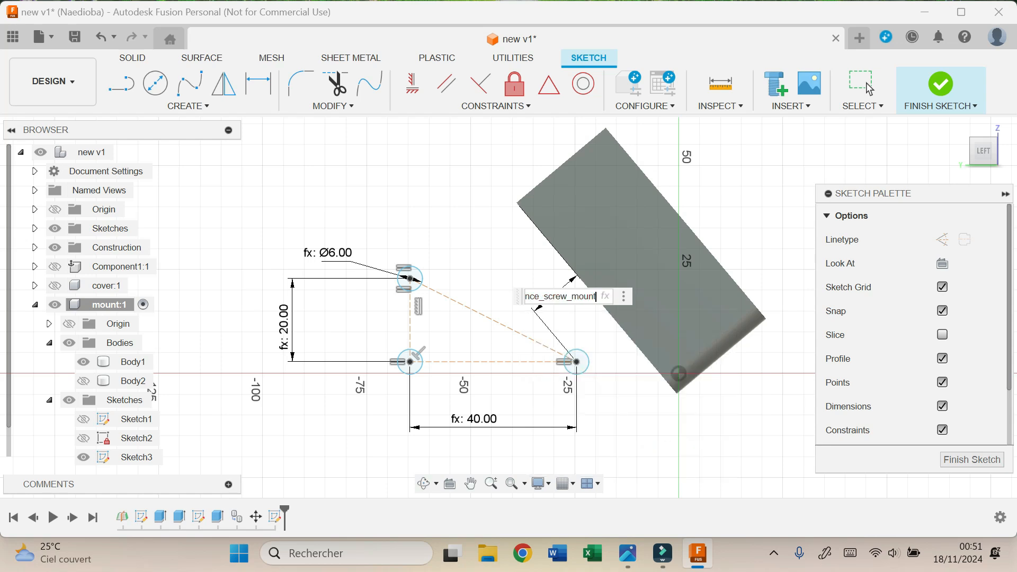
key("Return")
Draw a three-line outline around the screw circles from the body's lower corner back to its slanted edge, the upper line about 39 mm long
key("l")
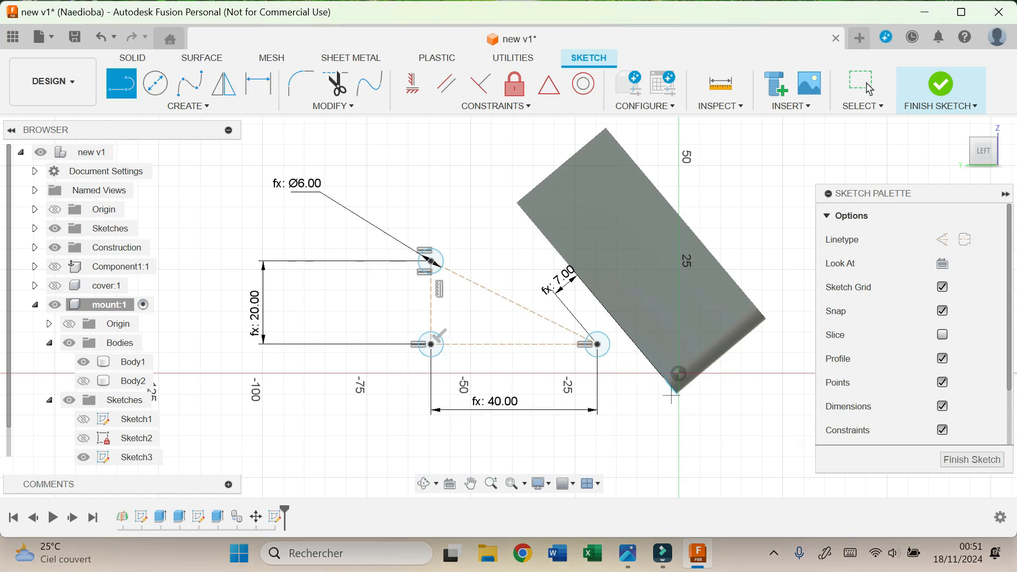
left_click(666, 381)
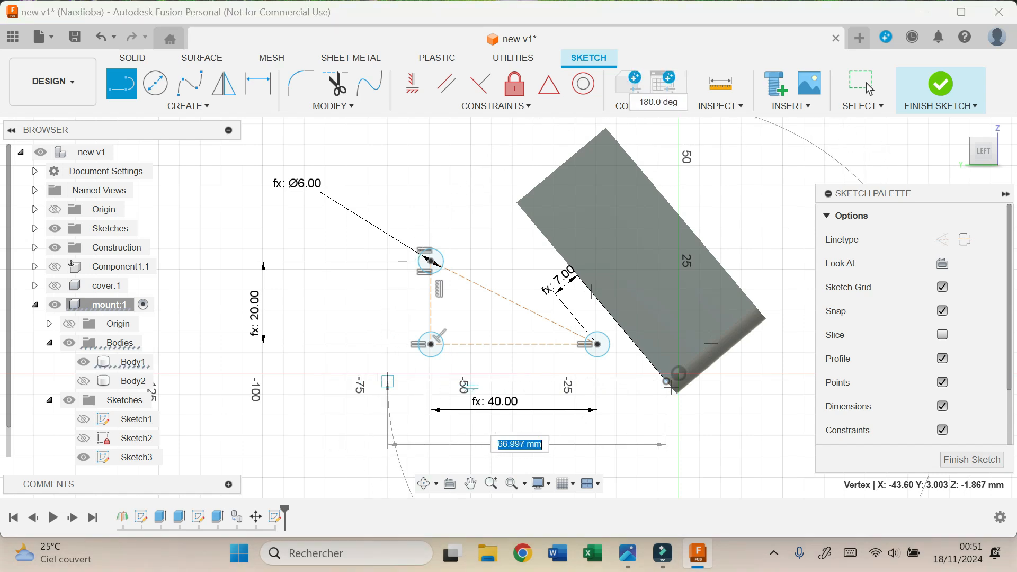
left_click(383, 381)
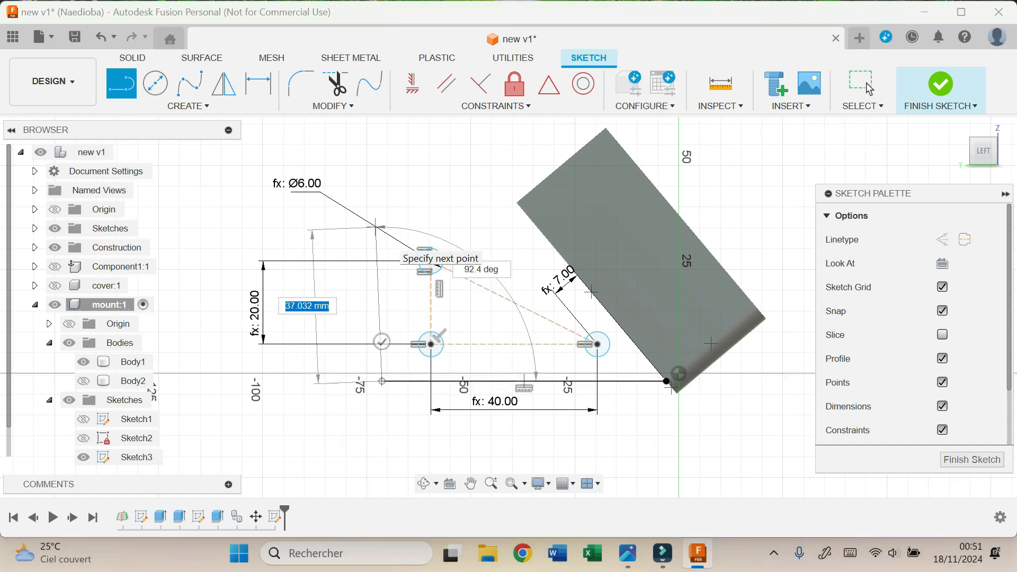
left_click(382, 233)
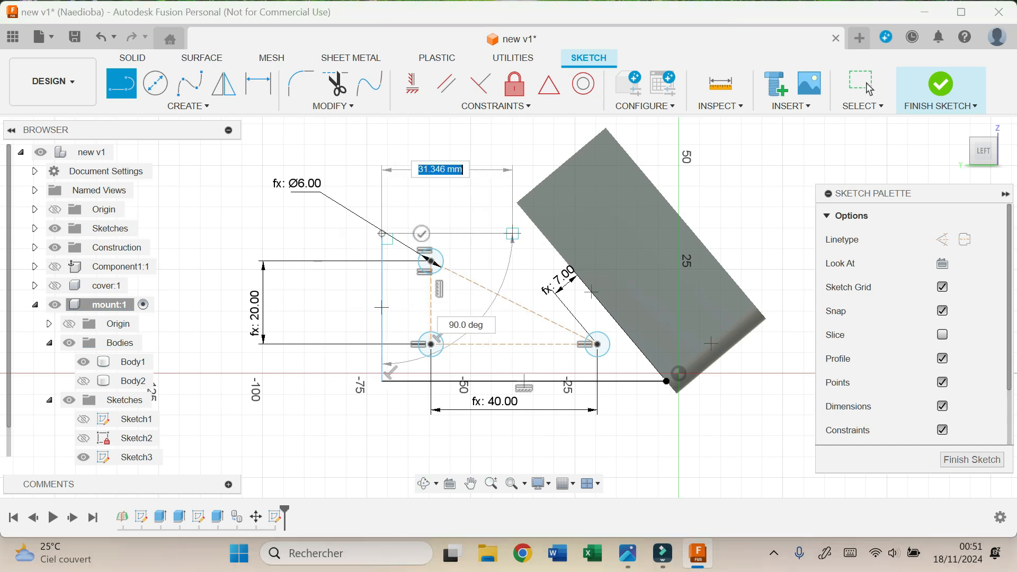
left_click(544, 234)
Apply a perpendicular constraint between the bracket outline's upper line and its vertical outer line
left_click(480, 83)
left_click(466, 234)
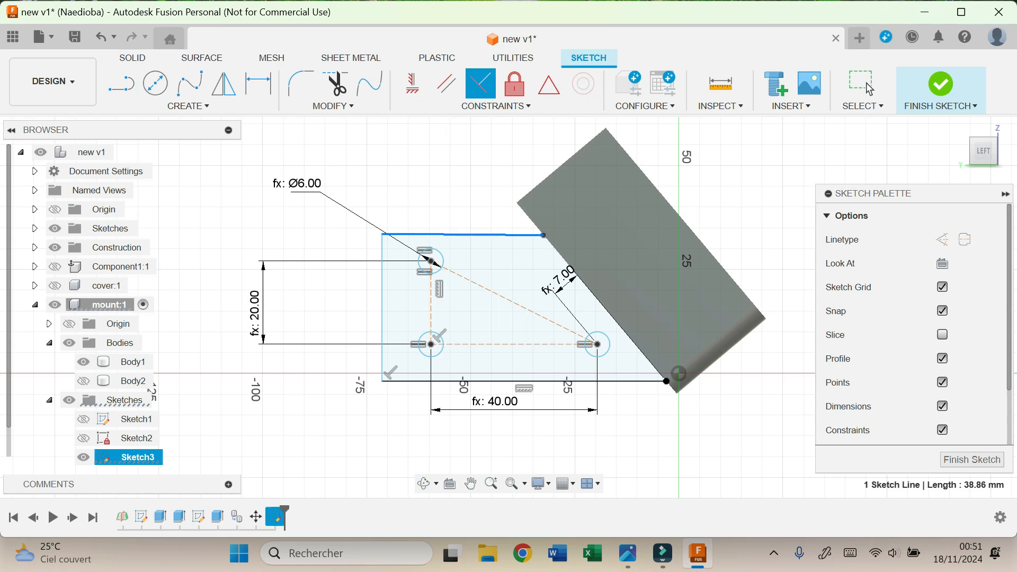
left_click(382, 308)
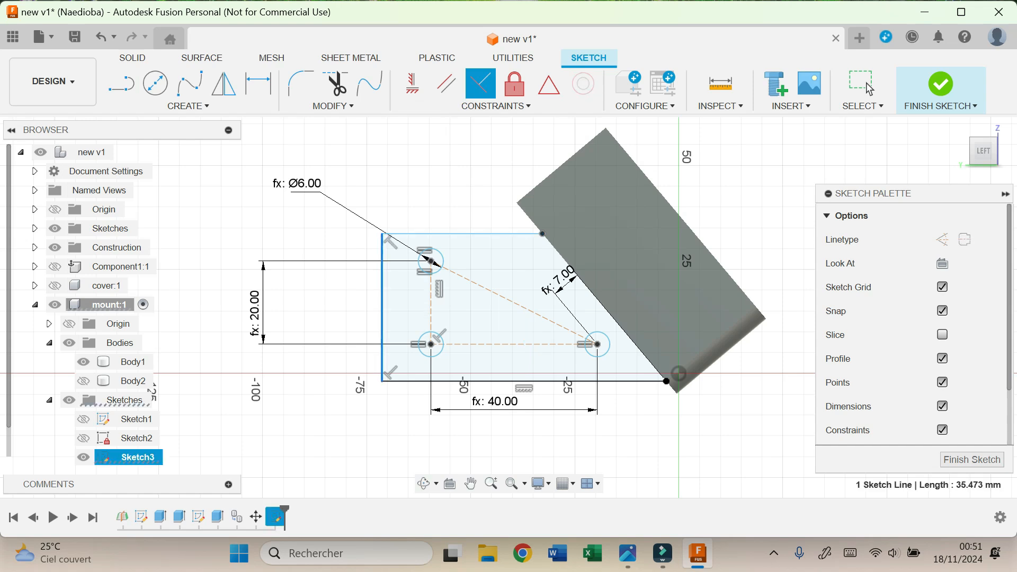
left_click(450, 381)
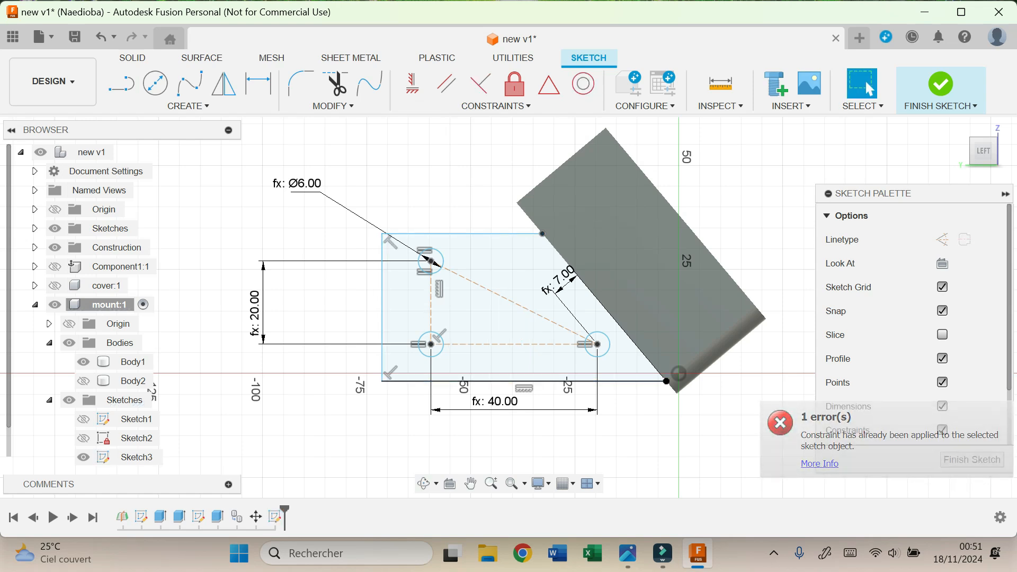
Dimension the distance between the screw triangle's lower side and the outline's bottom line with a 7 mm parameter
key("d")
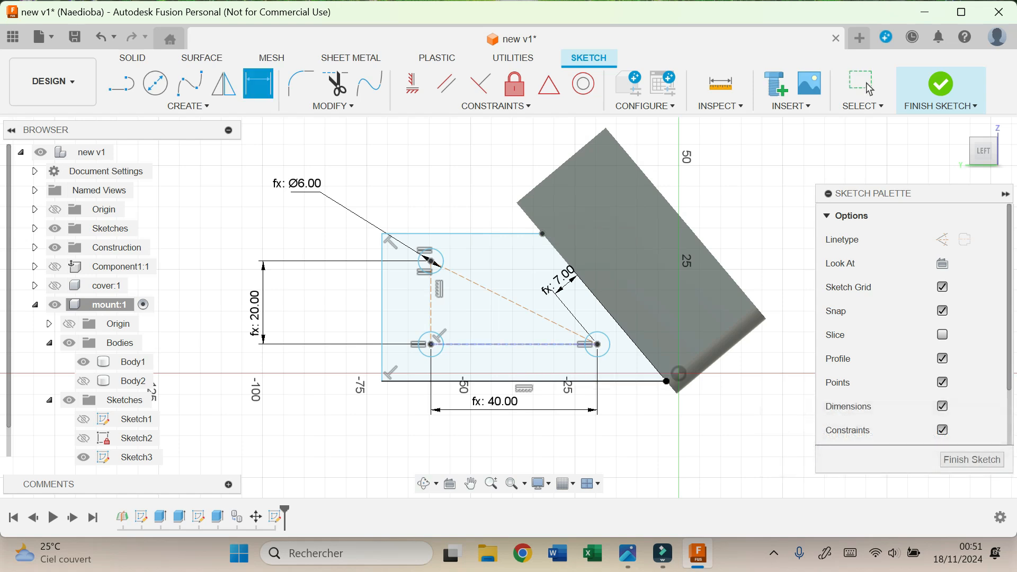
left_click(501, 344)
left_click(502, 377)
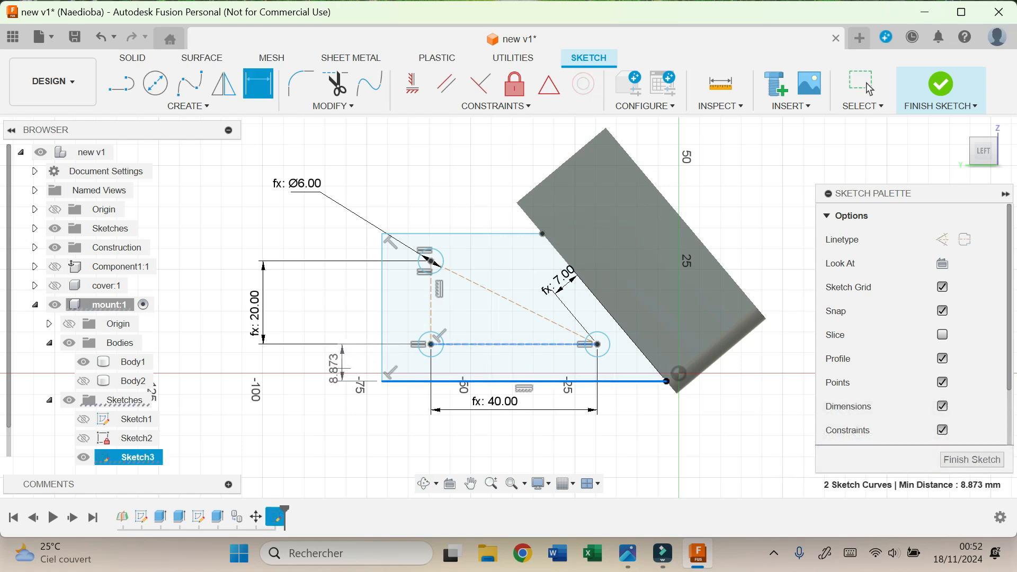
left_click(340, 364)
type("7")
key("Return")
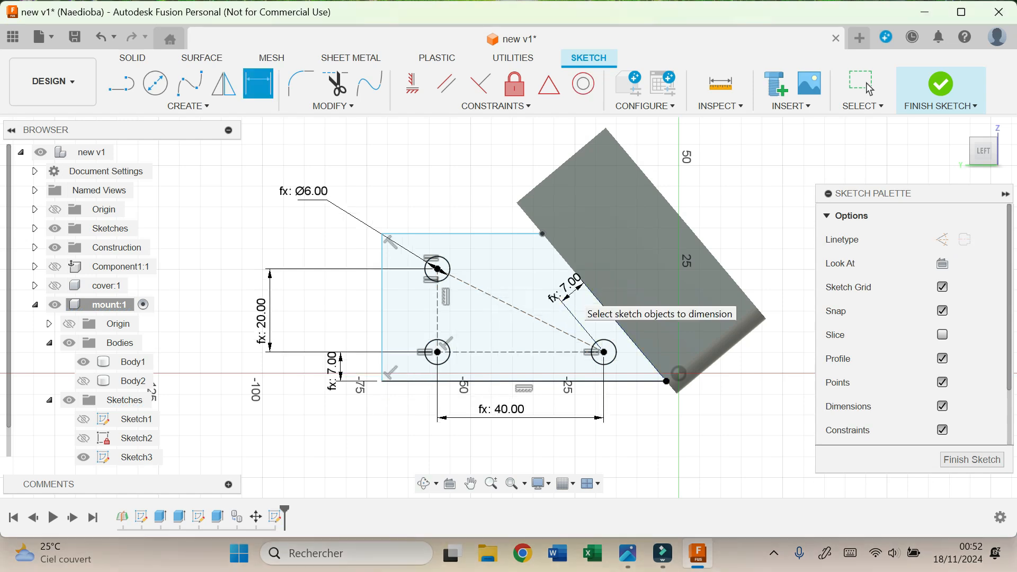
Dimension the triangle's vertical side to the outline's outer line with a 7 mm parameter, and set the outline's height to 36 mm
left_click(437, 312)
left_click(387, 323)
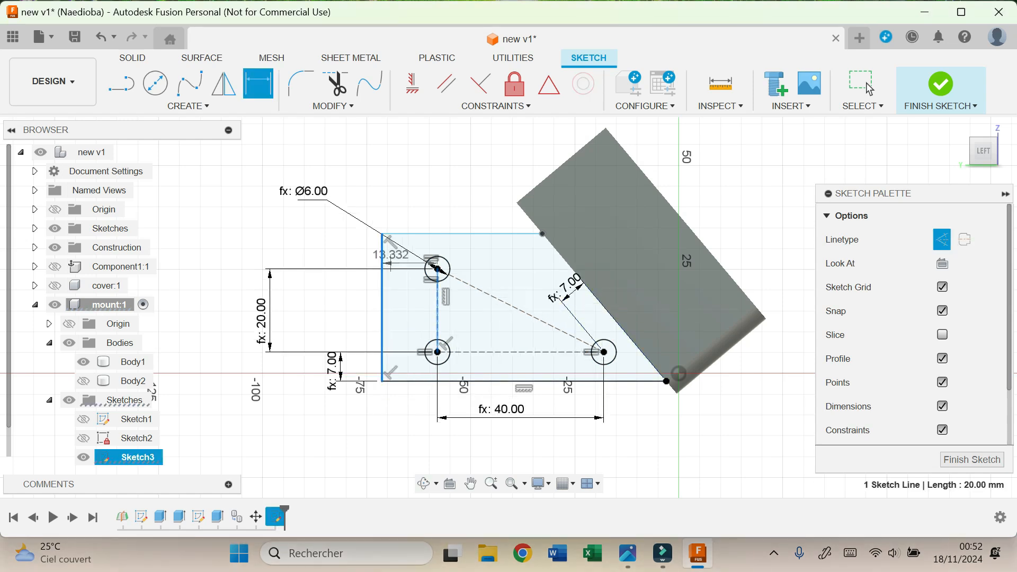
left_click(404, 424)
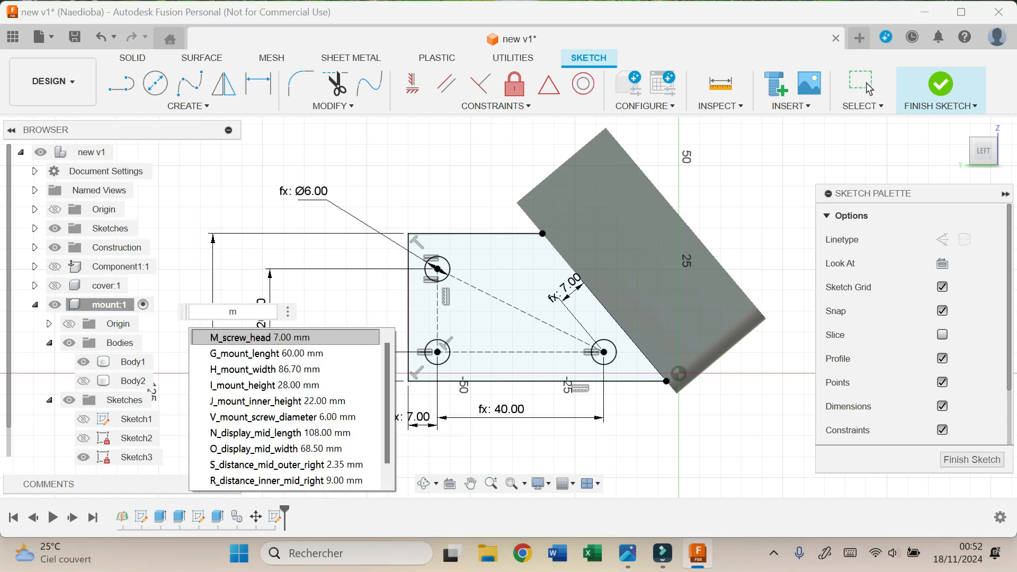
key("BackSpace")
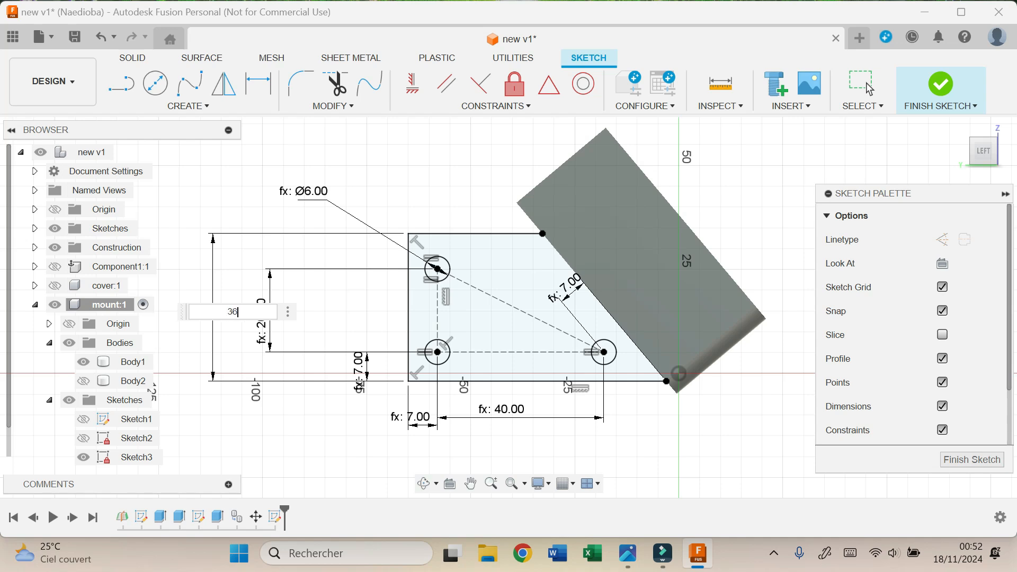
key("Return")
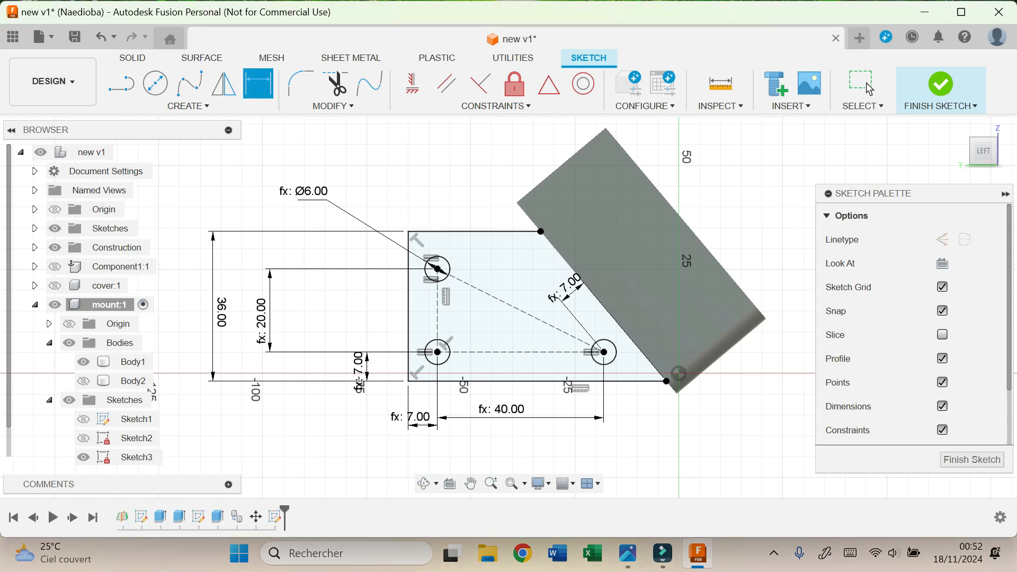
Fillet the outline's two outer corners with a 4 mm radius and finish the sketch
key("f")
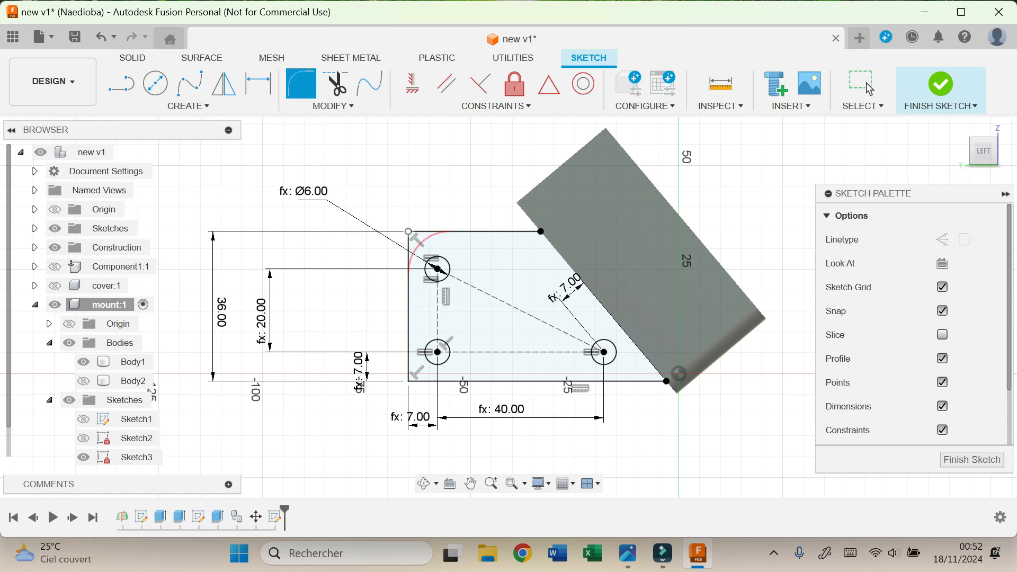
left_click(409, 232)
left_click(409, 377)
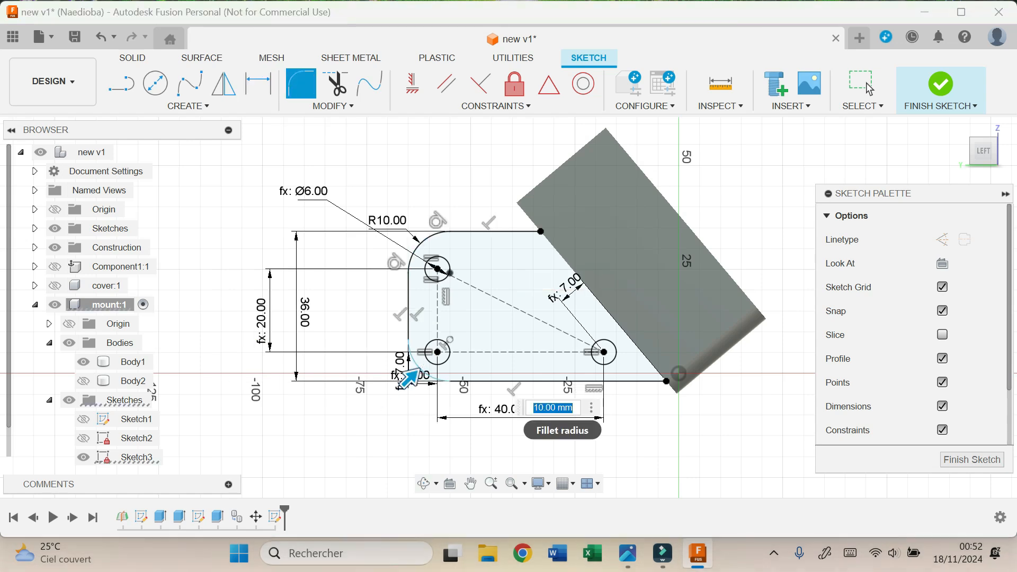
type("1")
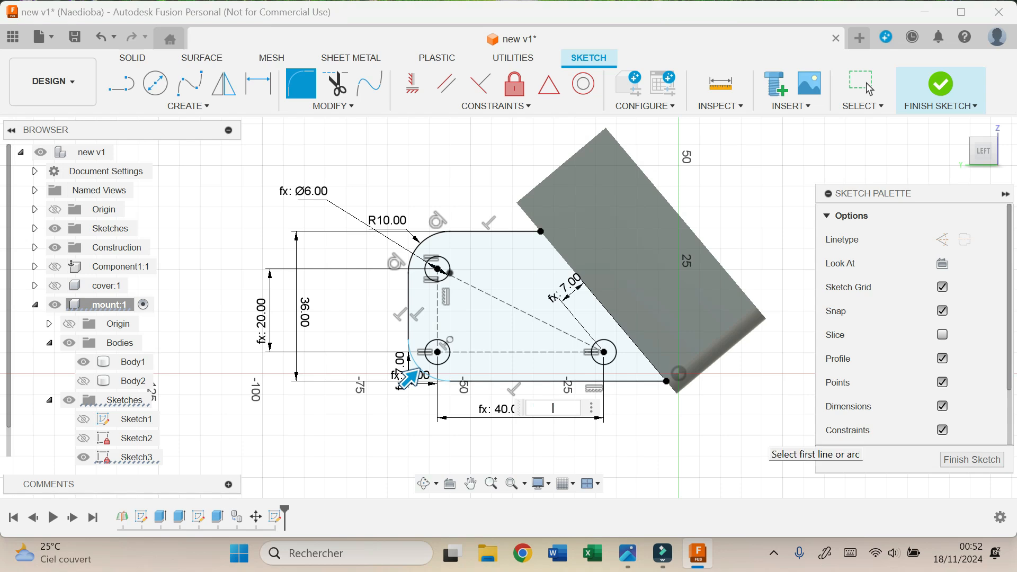
key("Return")
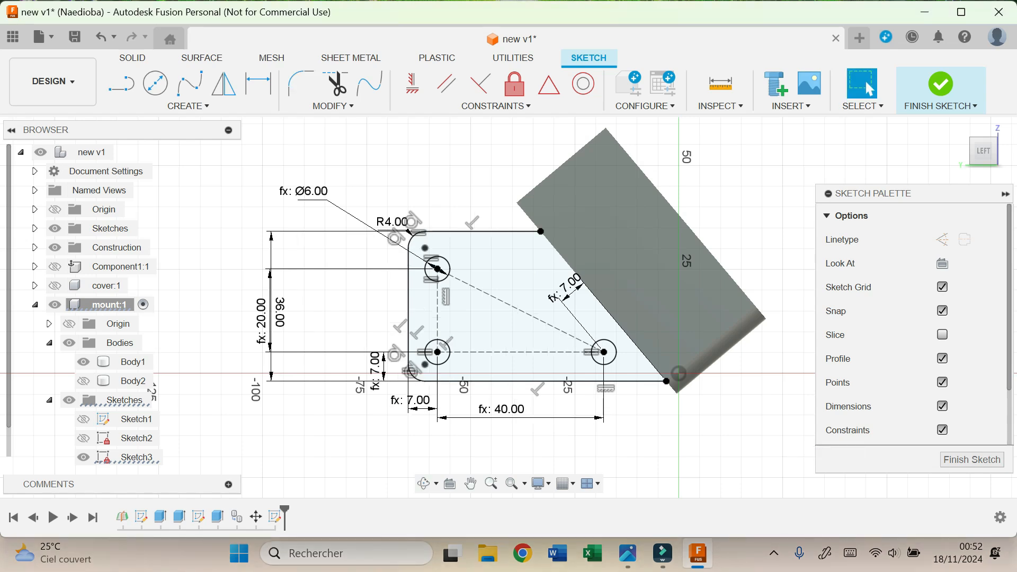
left_click(940, 84)
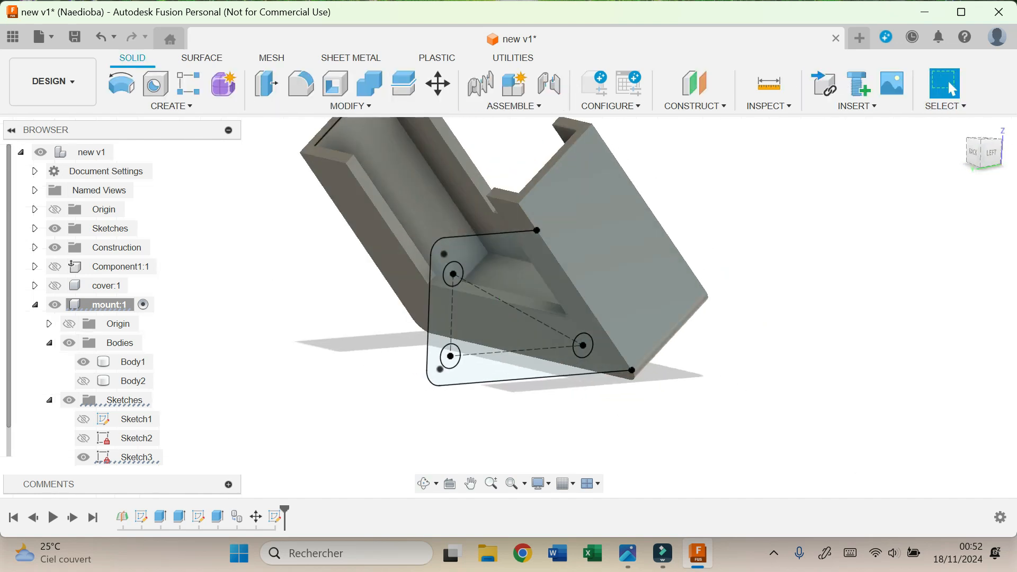
Extrude the bracket profile around the screw holes by -B_thickness, joining it to the first mount body
key("e")
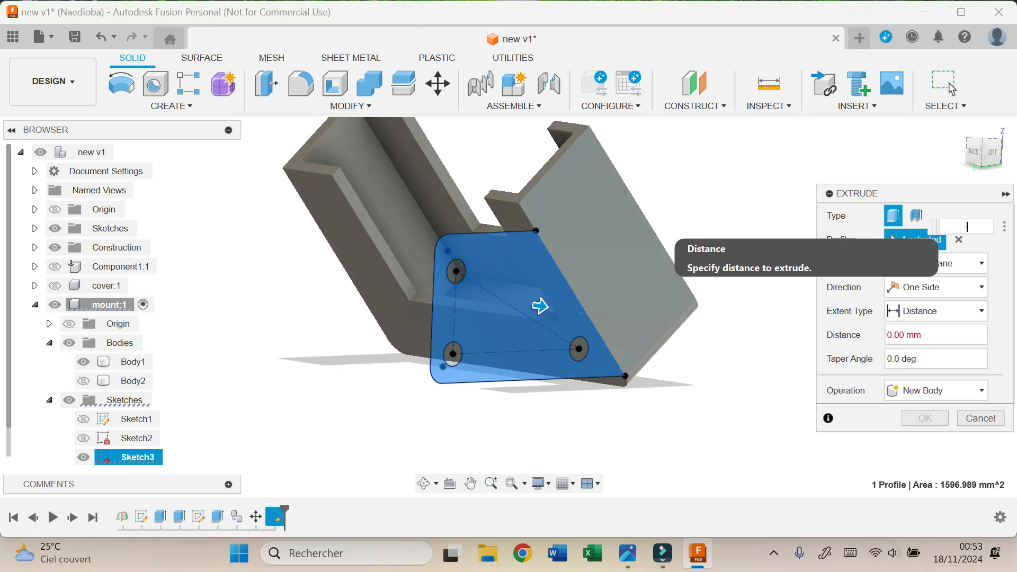
type("-B_thickness")
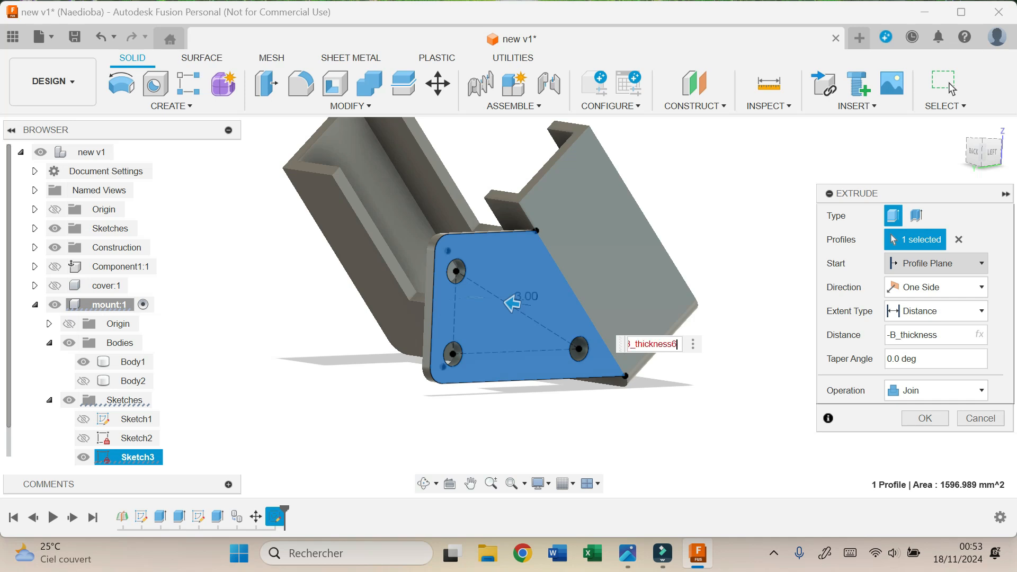
key("Return")
key("Return")
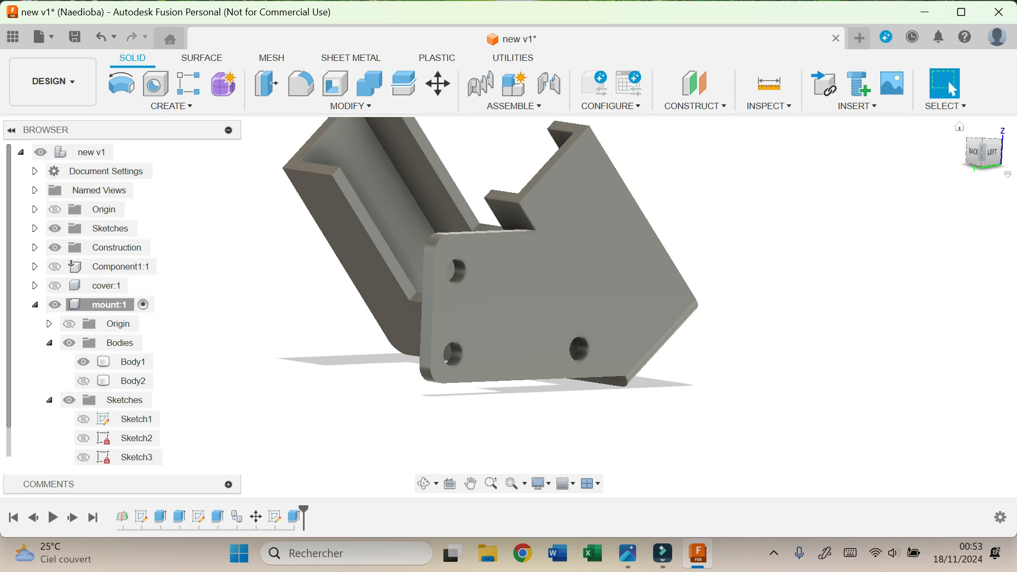
Show the second mount body, Body2, and the bracket sketch, Sketch3
middle_click_drag(509, 308, 609, 311, "shift")
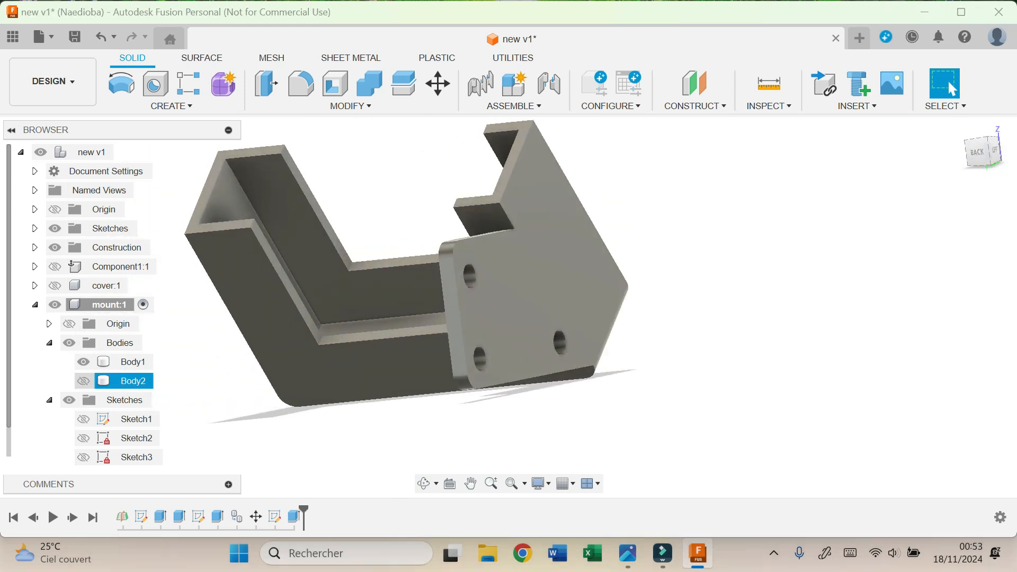
left_click(83, 381)
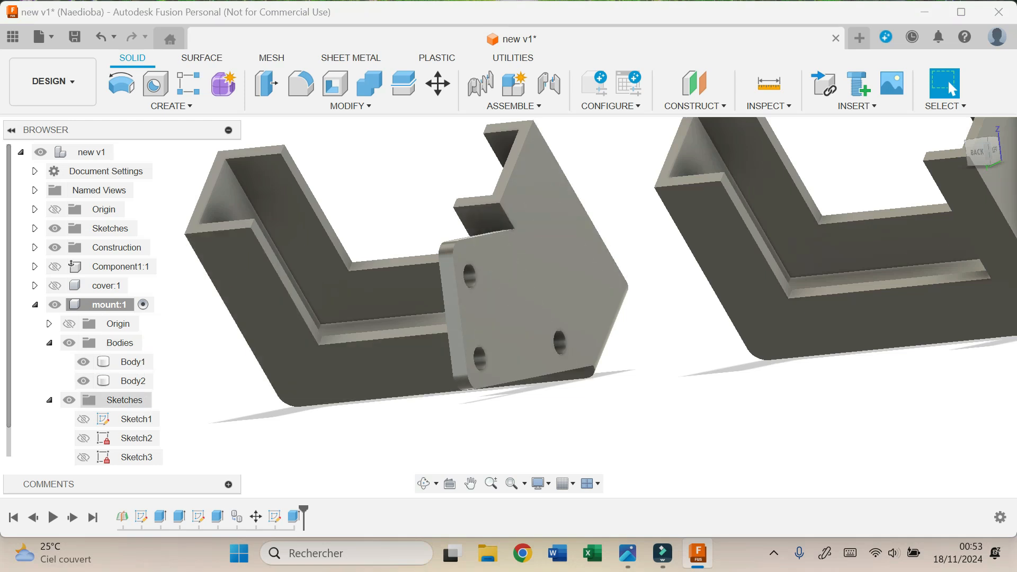
left_click(84, 458)
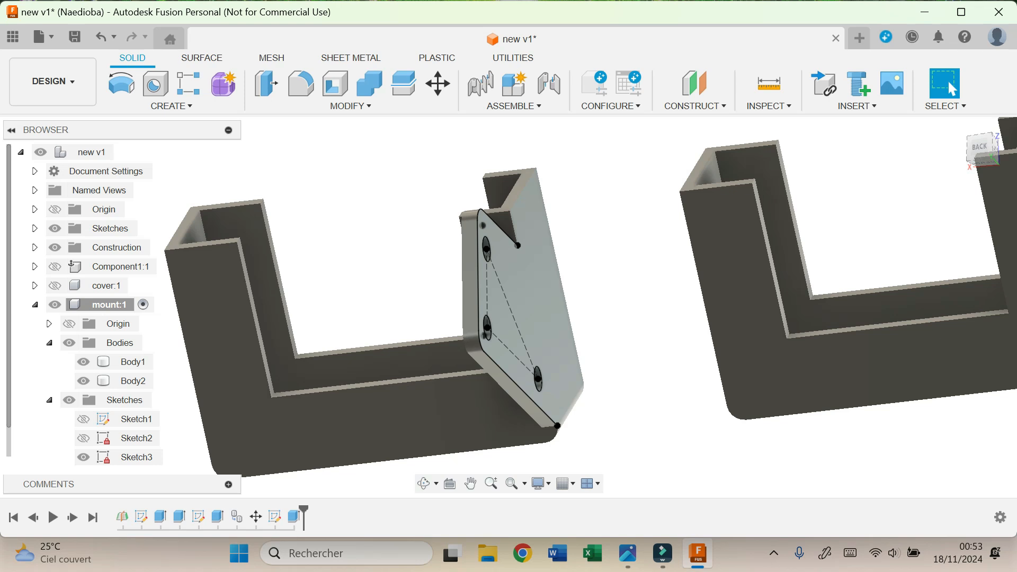
Extrude the bracket profile by B_thickness with Body2's facing side as the start object, and hide Sketch3
key("e")
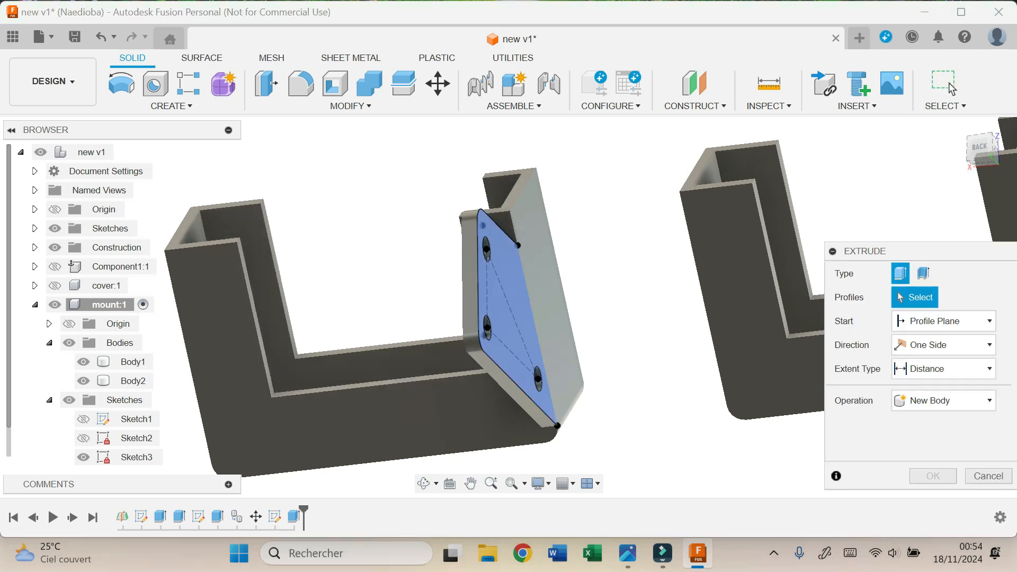
left_click(525, 316)
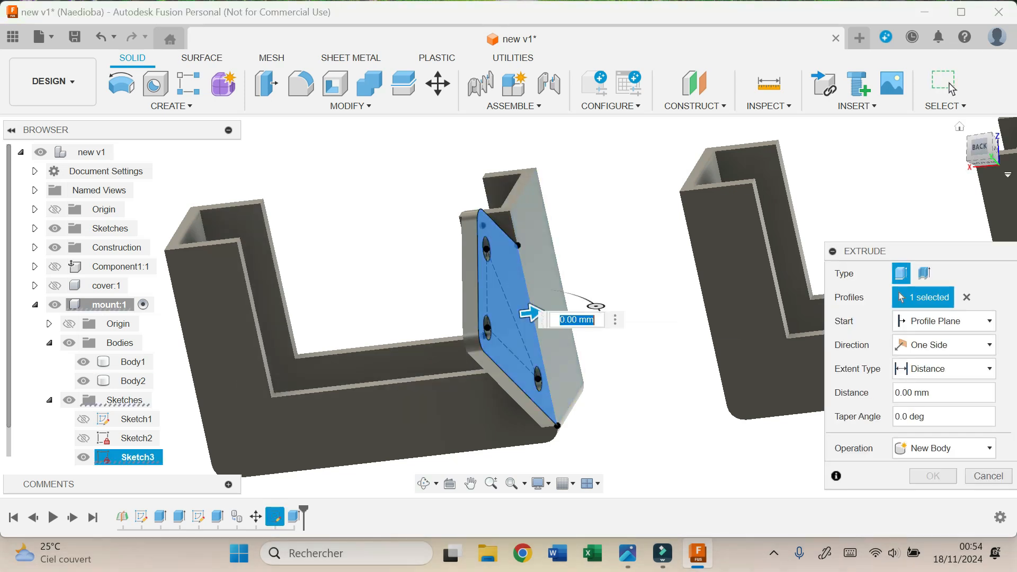
left_click(944, 321)
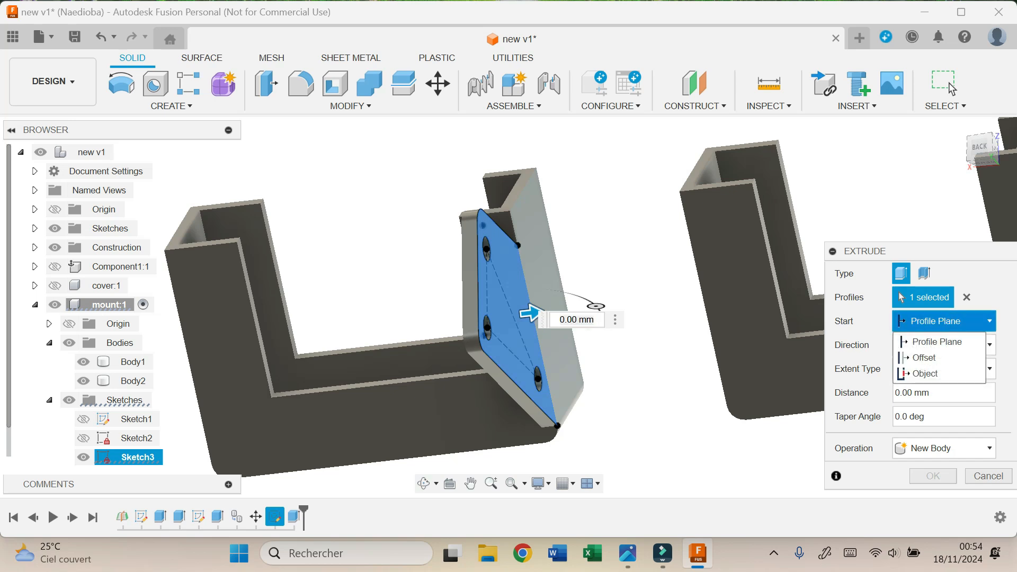
left_click(933, 374)
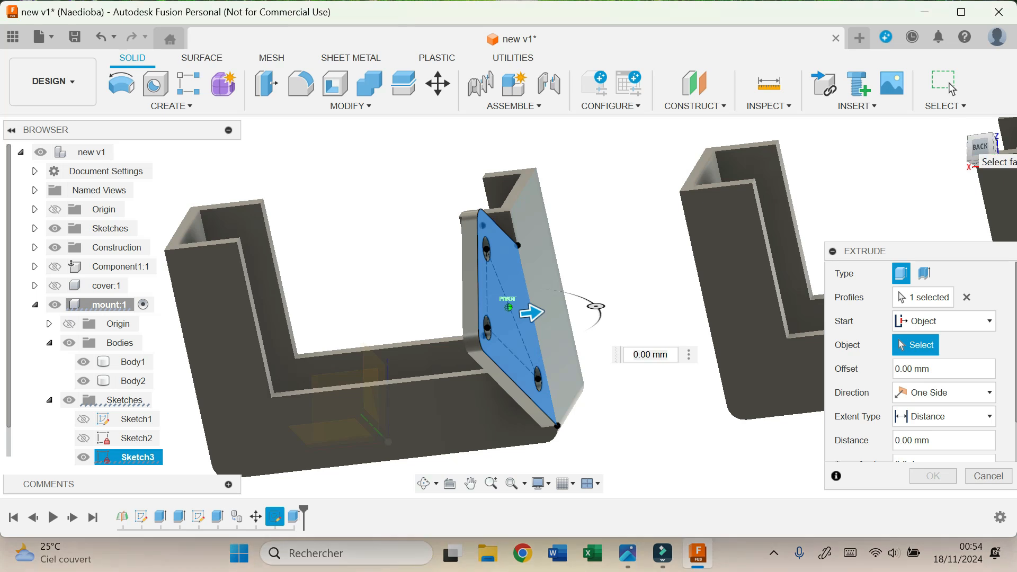
left_click(969, 147)
left_click(535, 212)
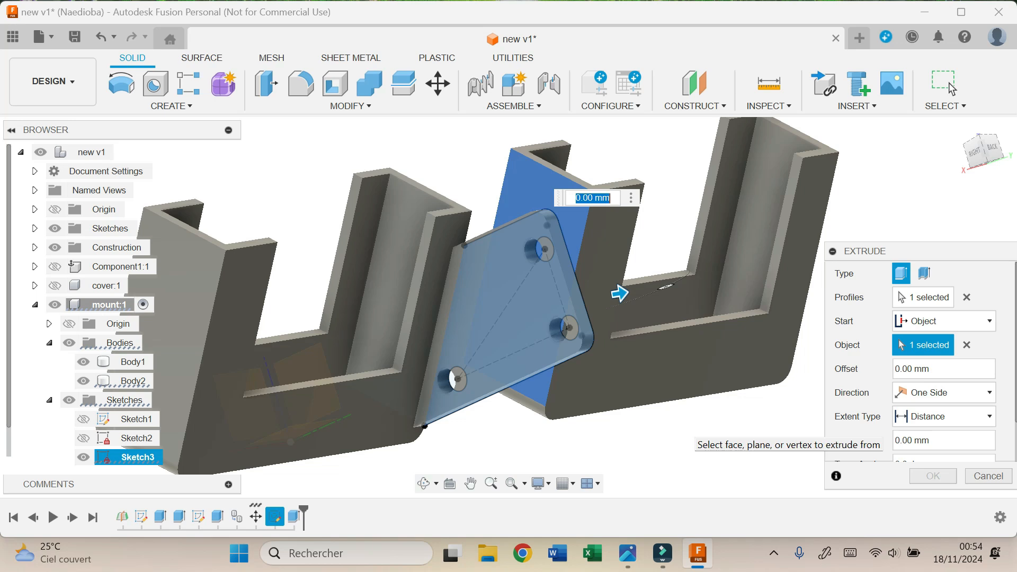
type("th")
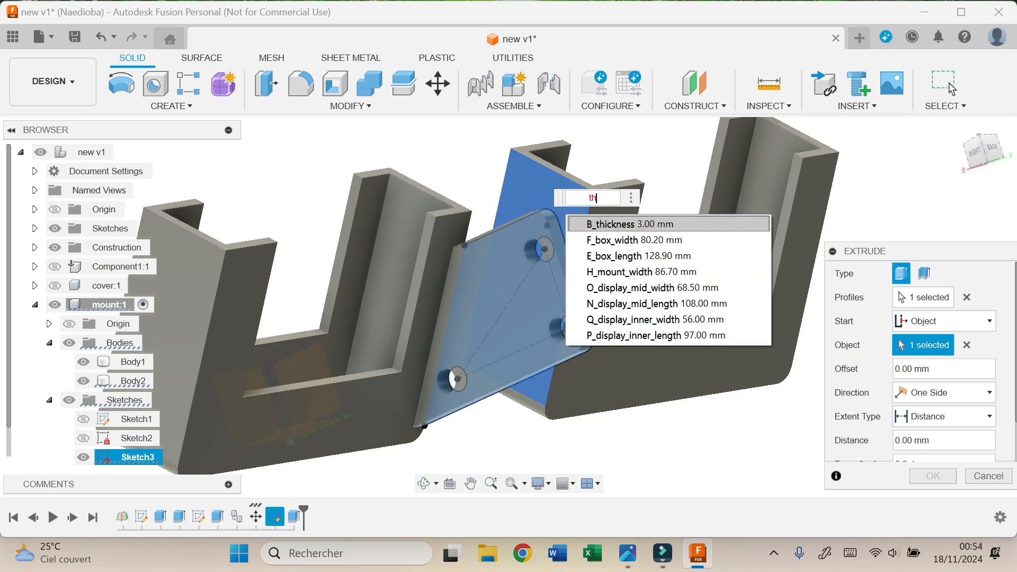
left_click(657, 225)
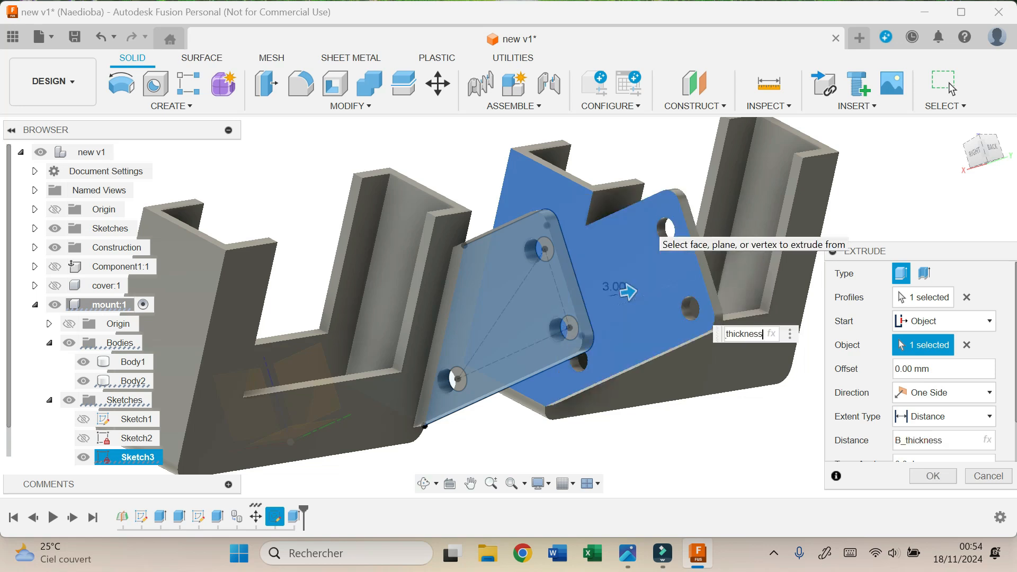
key("Return")
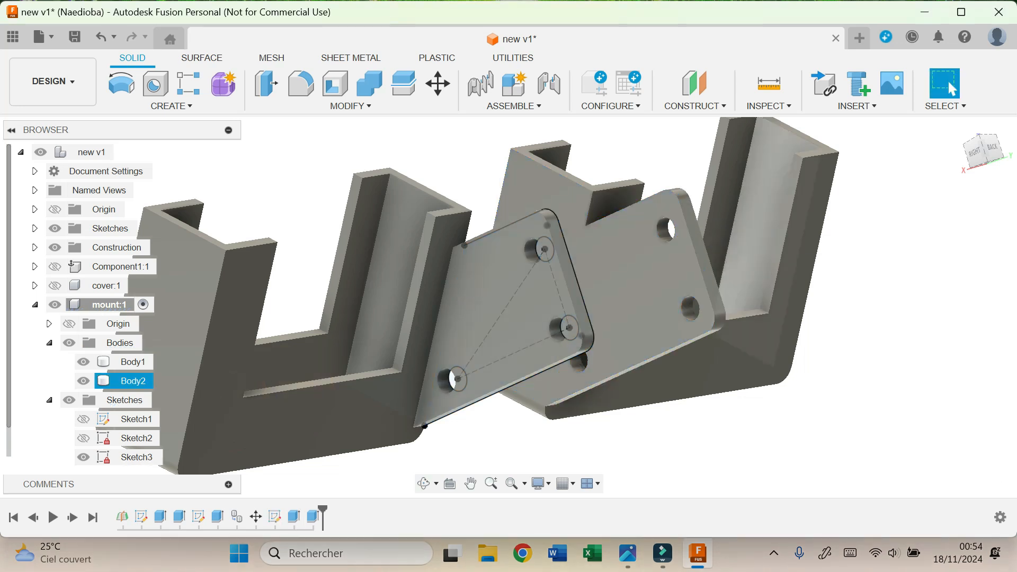
left_click(83, 457)
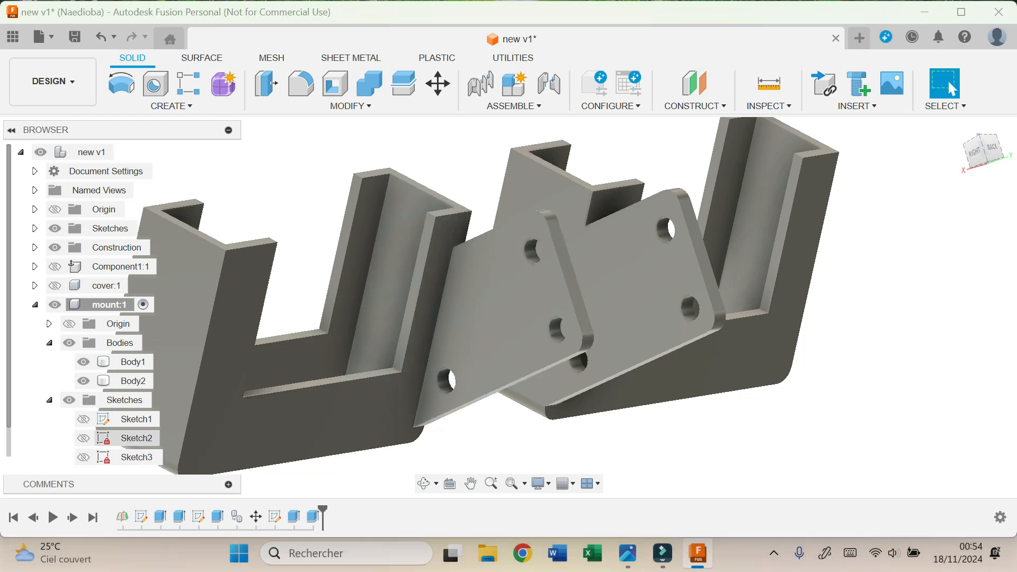
Construct a plane offset by -K_rib_plane from the underside of the first mount body
scroll(909, 290, "down", 3)
left_click(958, 127)
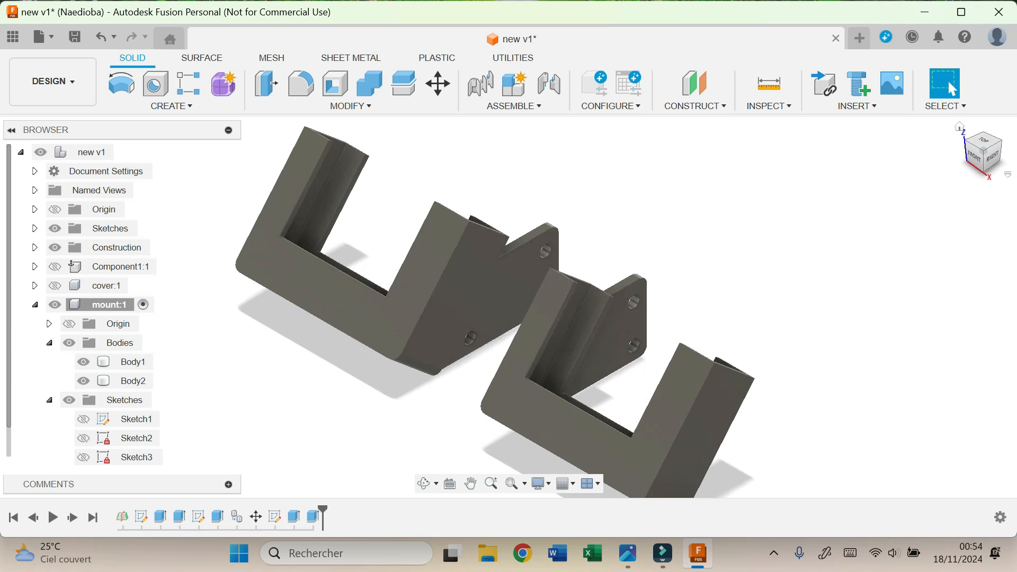
mouse_move(968, 153)
left_mouse_down()
mouse_move(992, 159)
mouse_move(990, 173)
mouse_move(977, 158)
mouse_move(992, 146)
mouse_move(985, 159)
left_mouse_up()
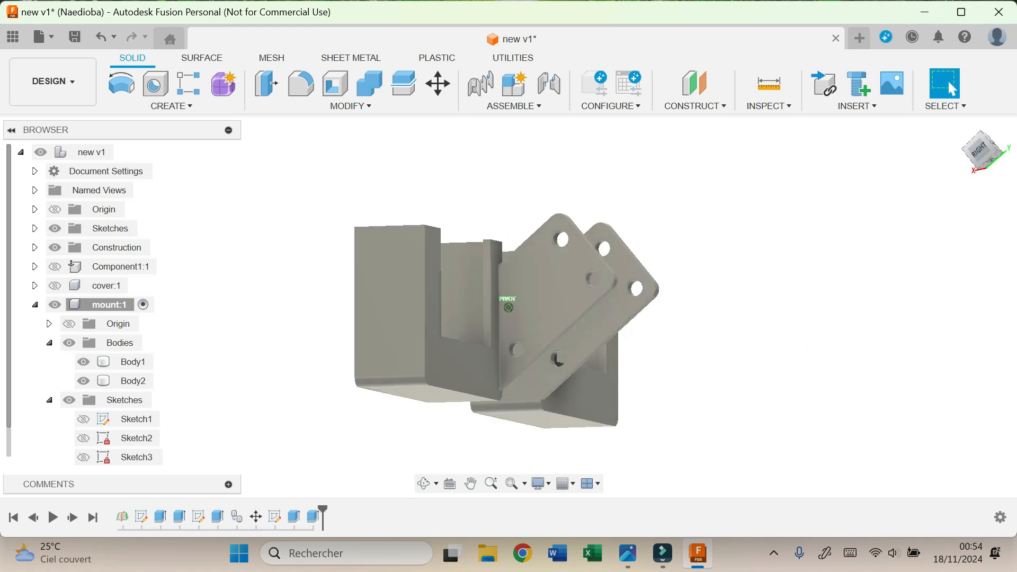
left_click(694, 106)
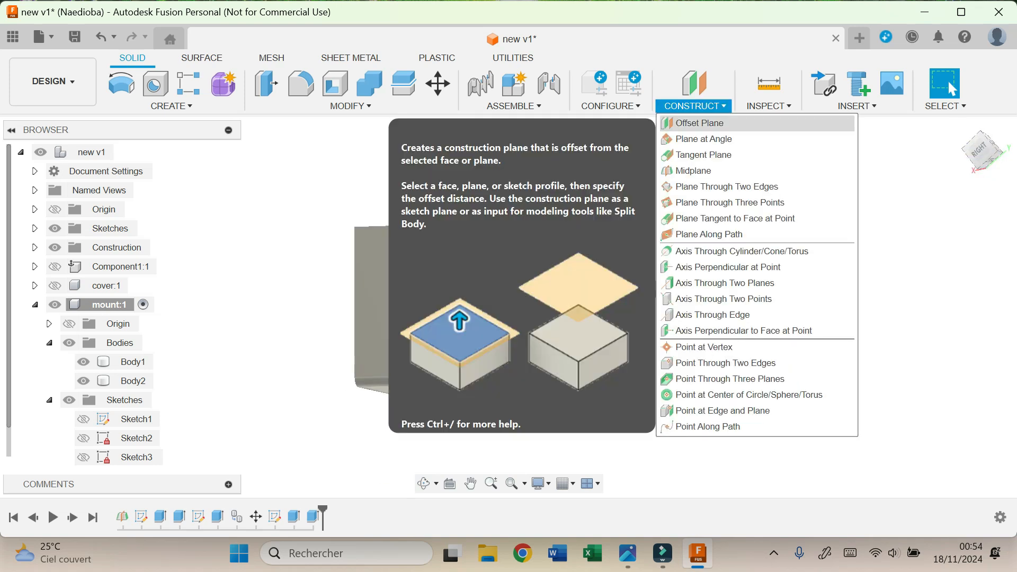
left_click(699, 123)
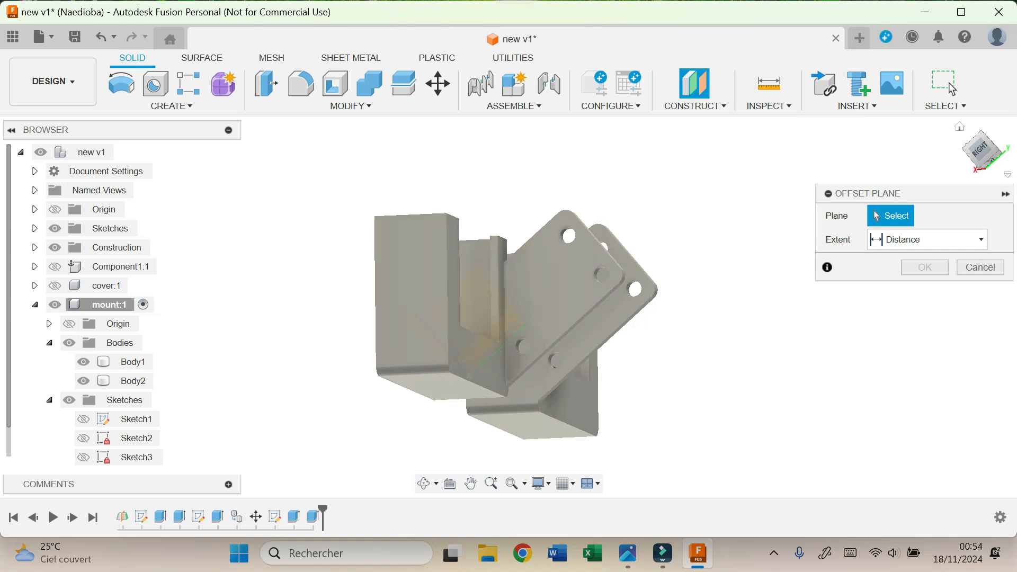
left_click(445, 389)
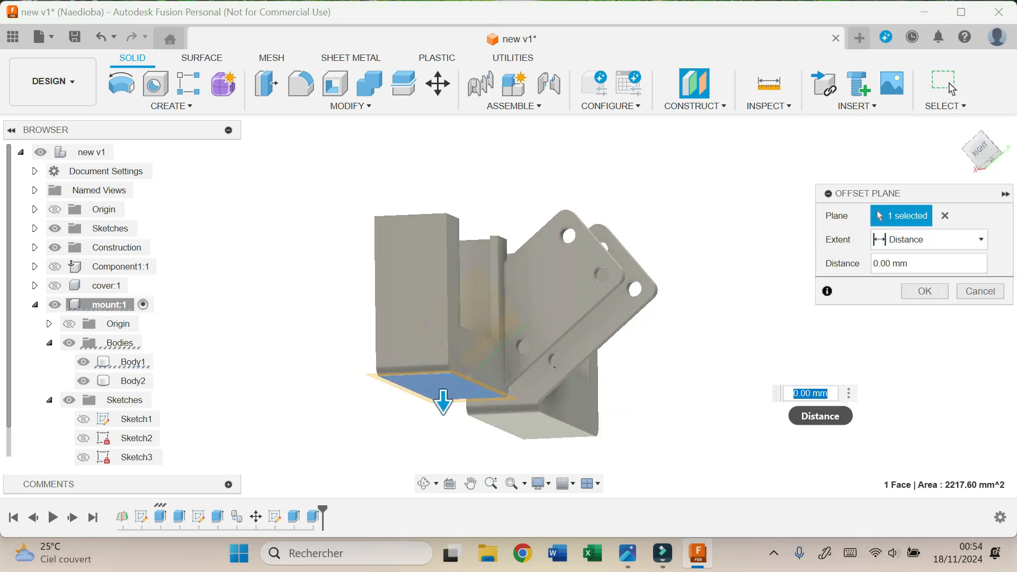
type("6")
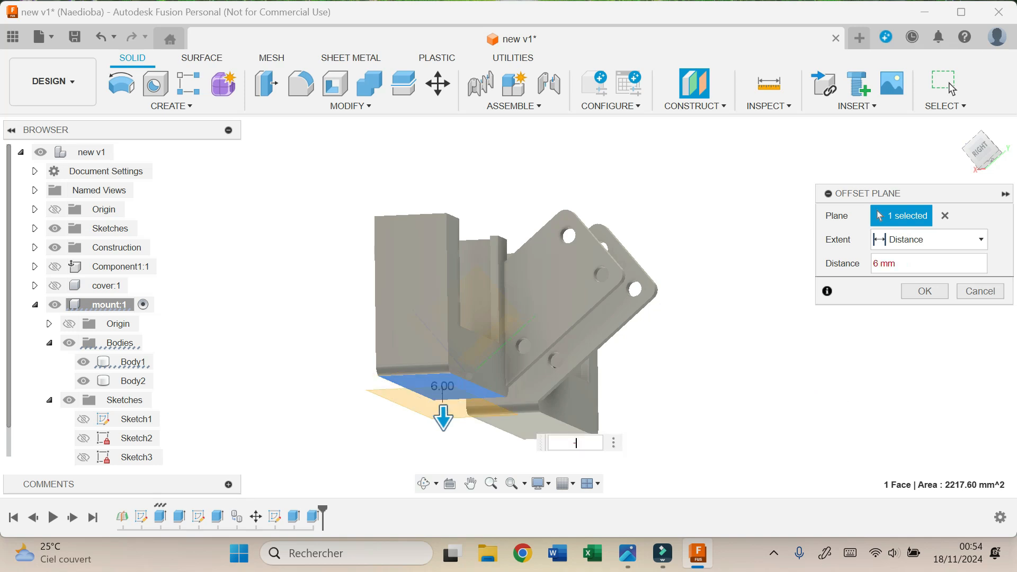
type("K_rib_plane")
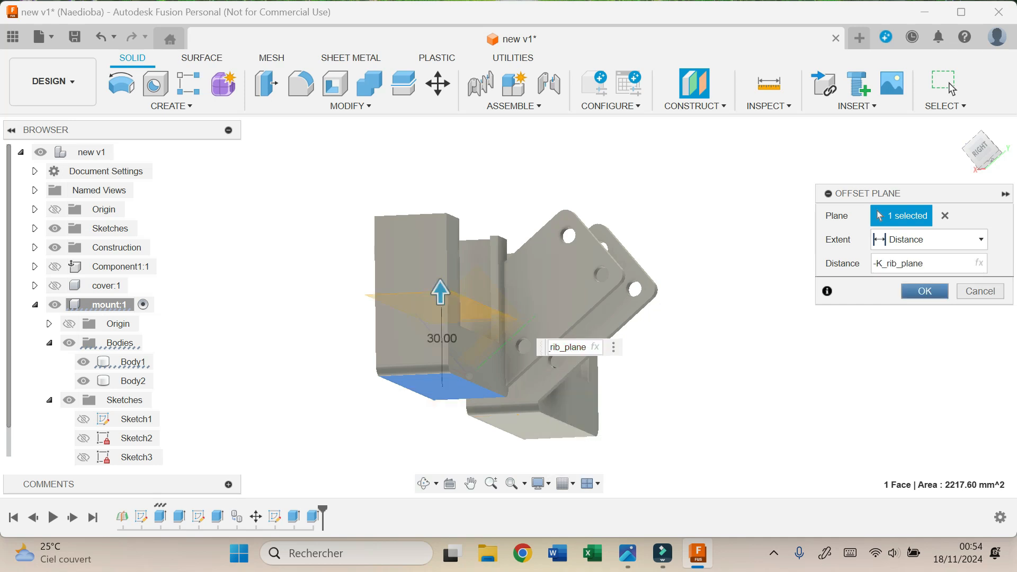
left_click(925, 292)
Start a sketch on the new offset plane and project Body1 and Body2 into it
left_click_drag(980, 150, 969, 210)
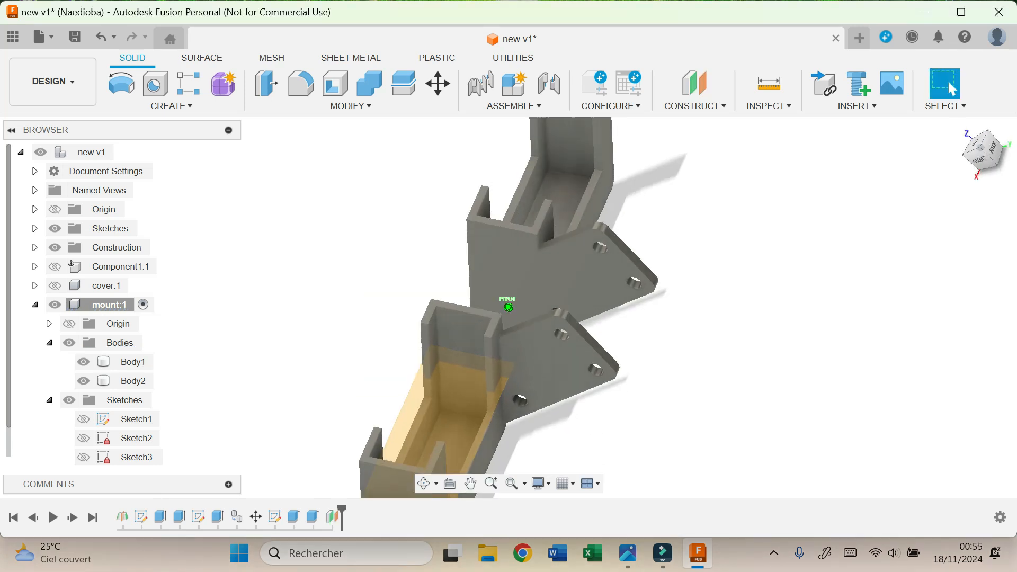
left_click(170, 105)
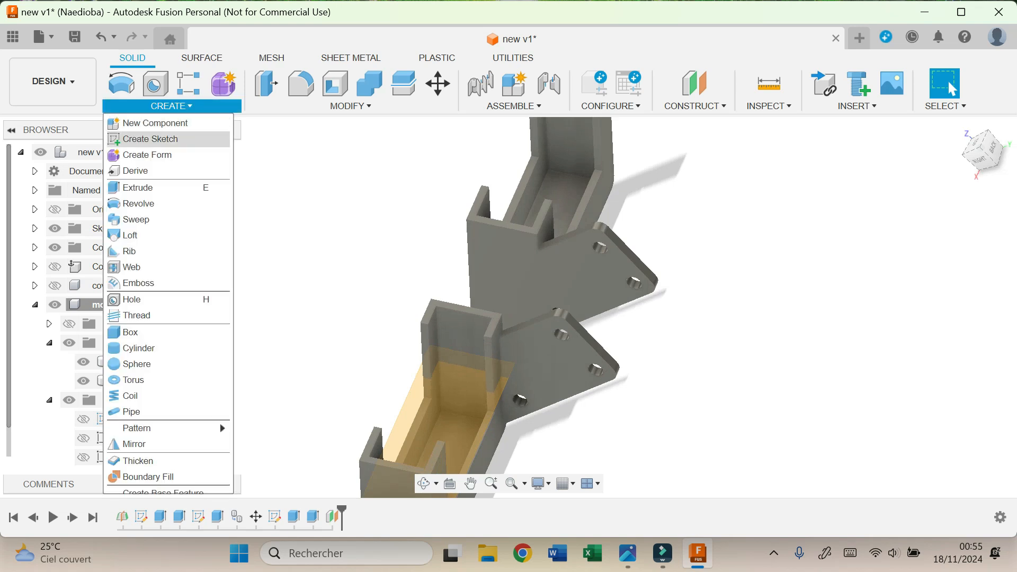
left_click(150, 138)
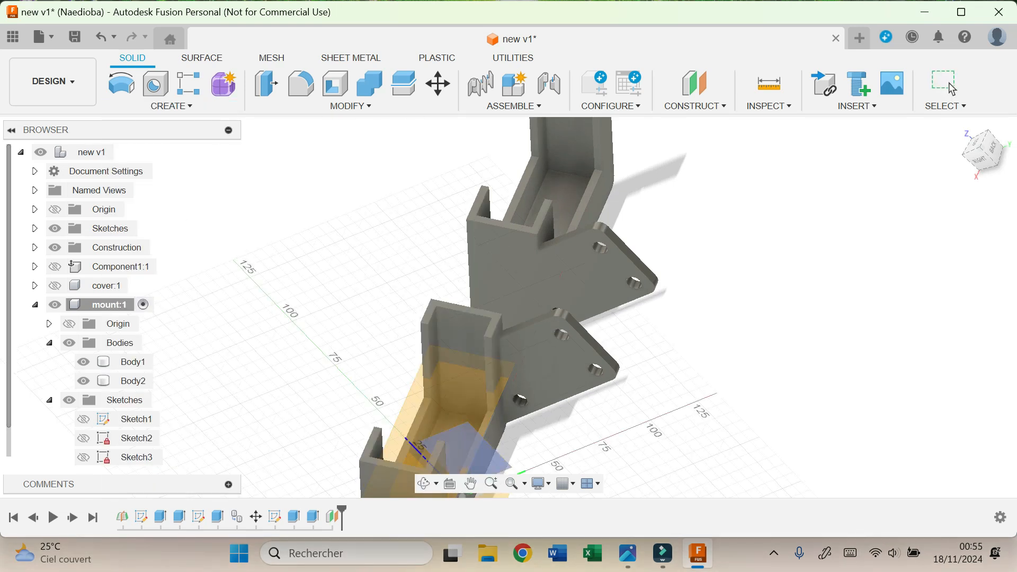
left_click(424, 401)
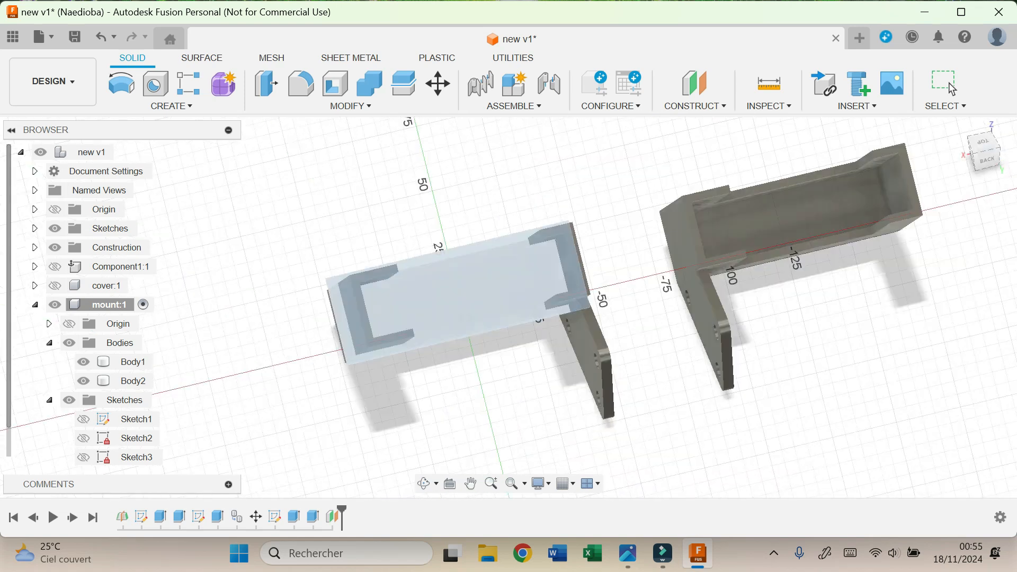
left_click(471, 484)
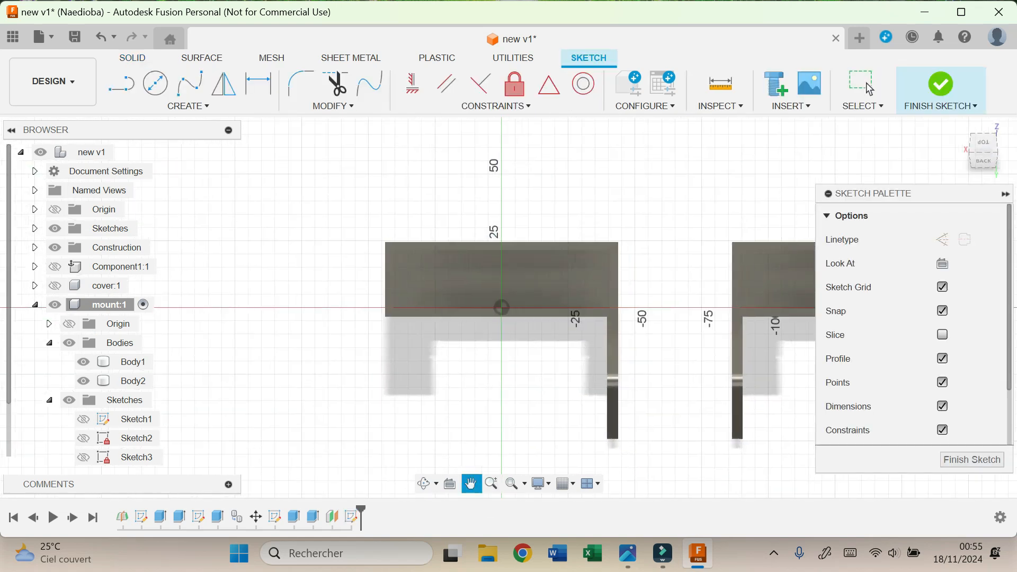
middle_click_drag(583, 339, 412, 304)
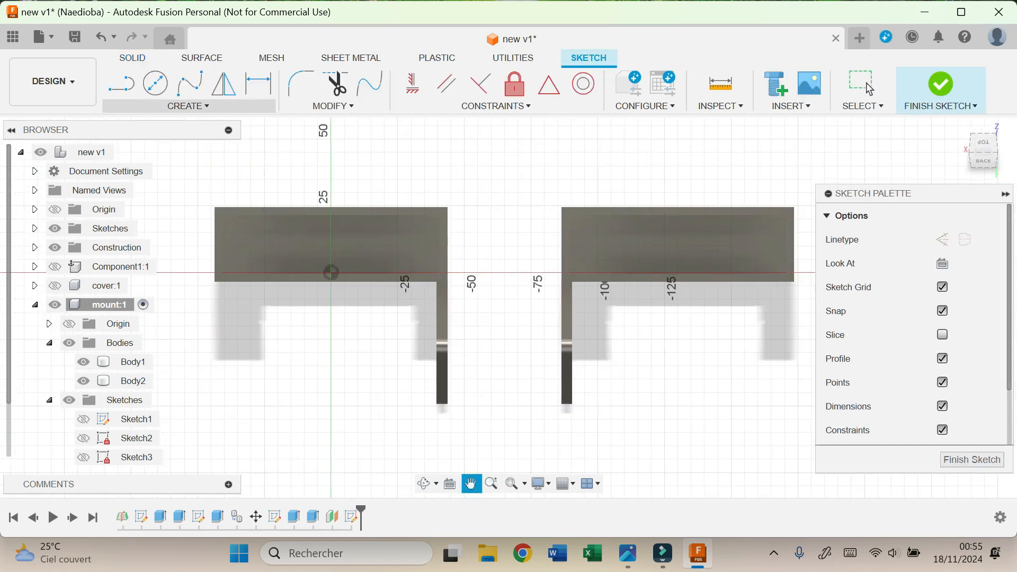
key("p")
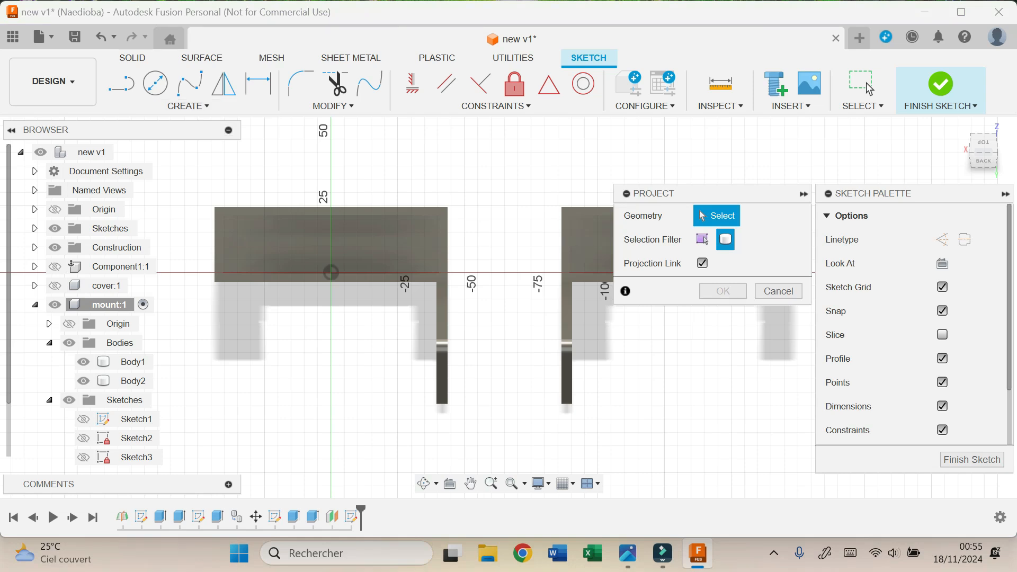
left_click(126, 362)
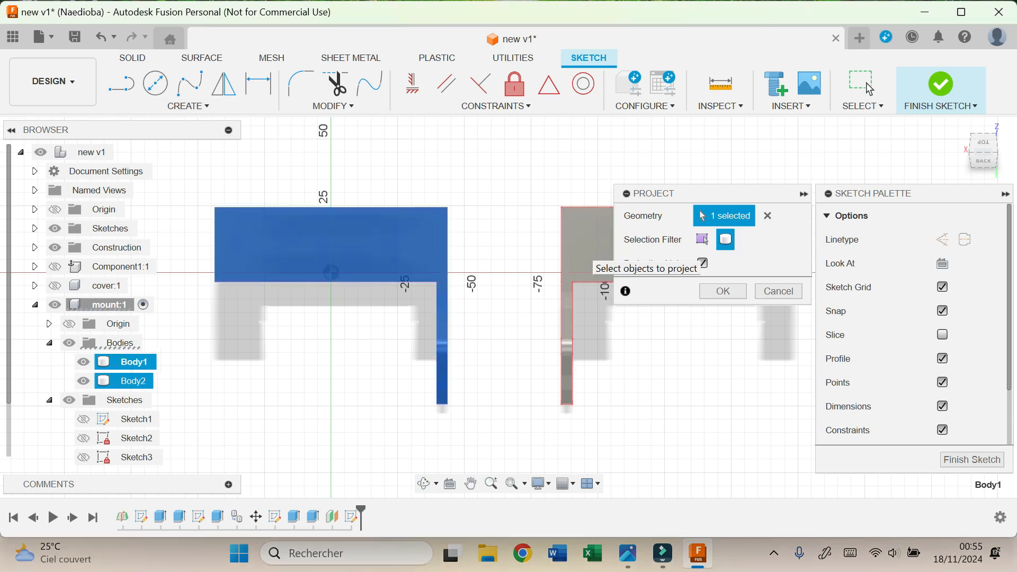
key("Return")
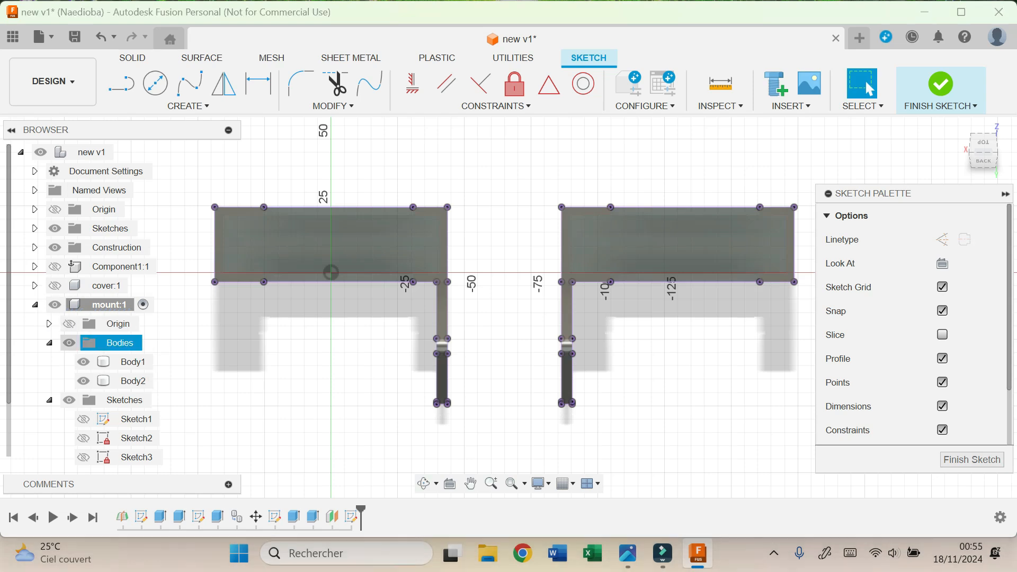
Hide the mount bodies and draw a vertical construction line between the projections, constraining their facing edges symmetric about it
left_click(69, 342)
key("l")
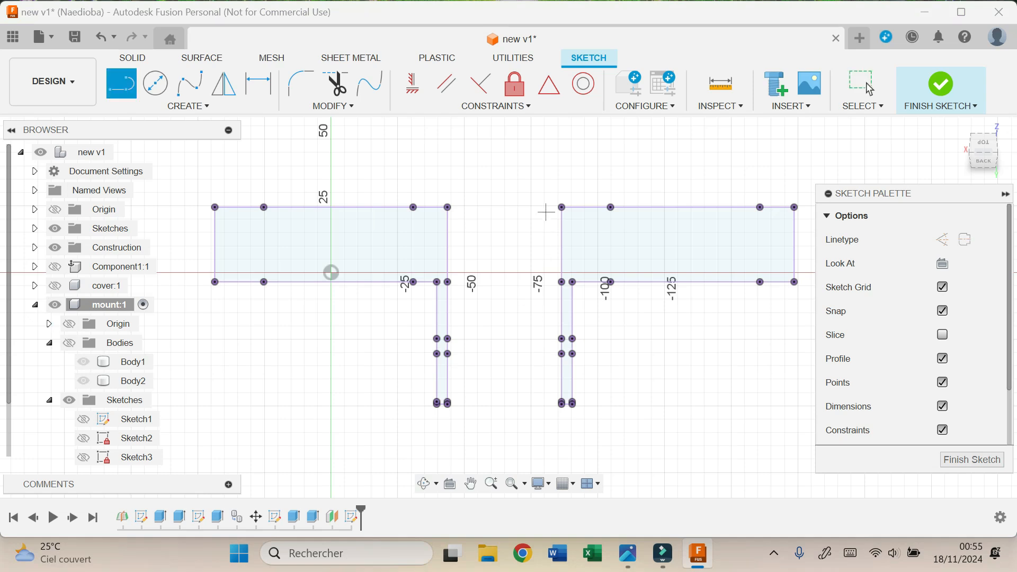
left_click(496, 151)
left_click(497, 458)
left_click(868, 87)
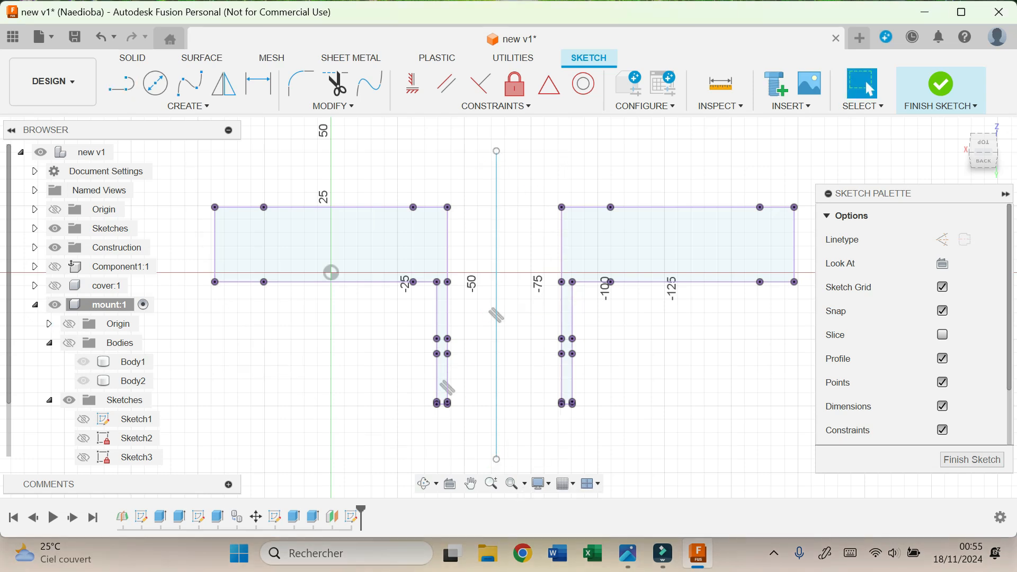
key("x")
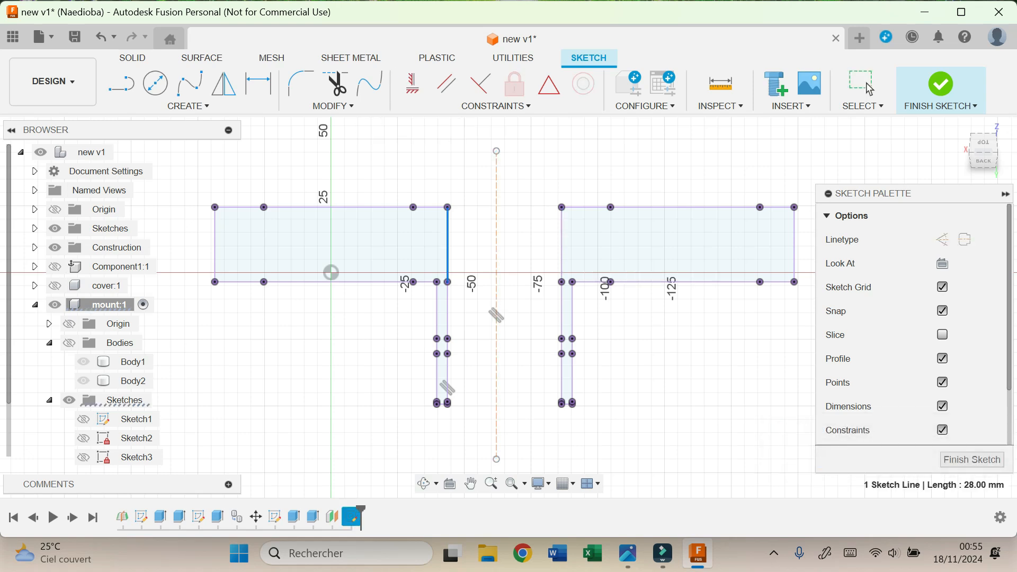
left_click(561, 242)
left_click(497, 231)
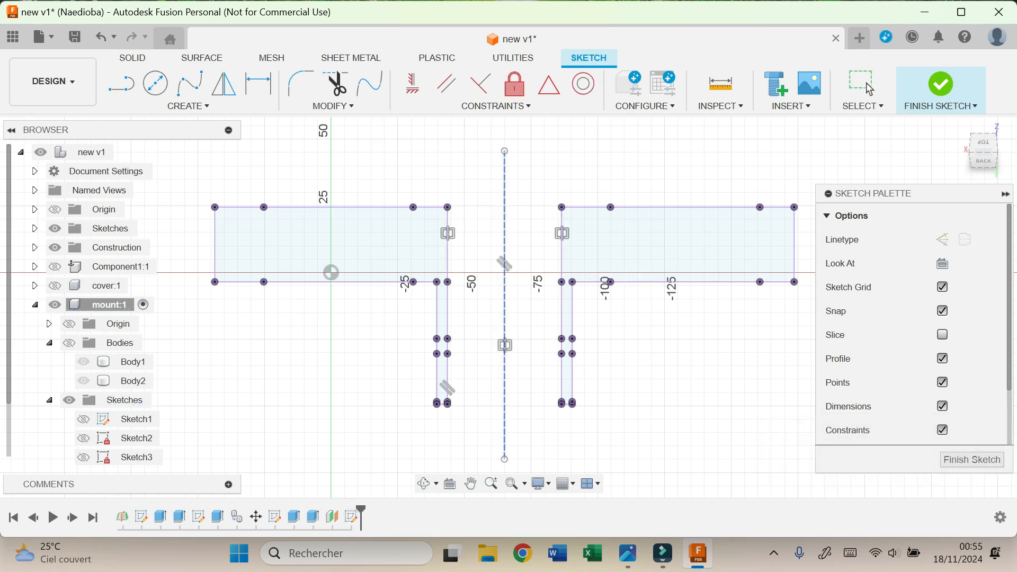
Sketch the rib outline from the first bracket's inner edge, running parallel to the body, then slanting to the body's outer corner
key("l")
left_click(437, 325)
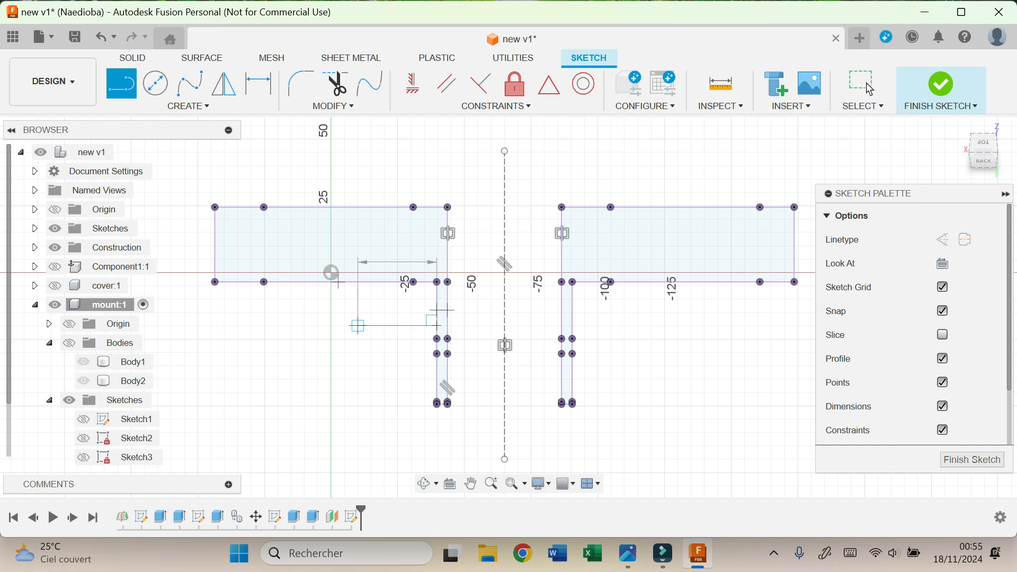
left_click(251, 325)
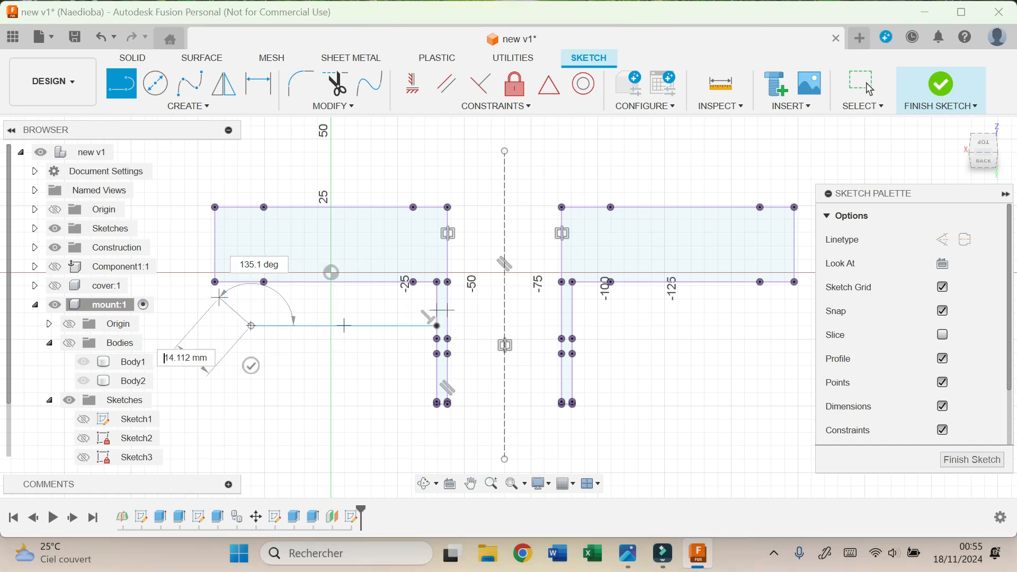
left_click(215, 282)
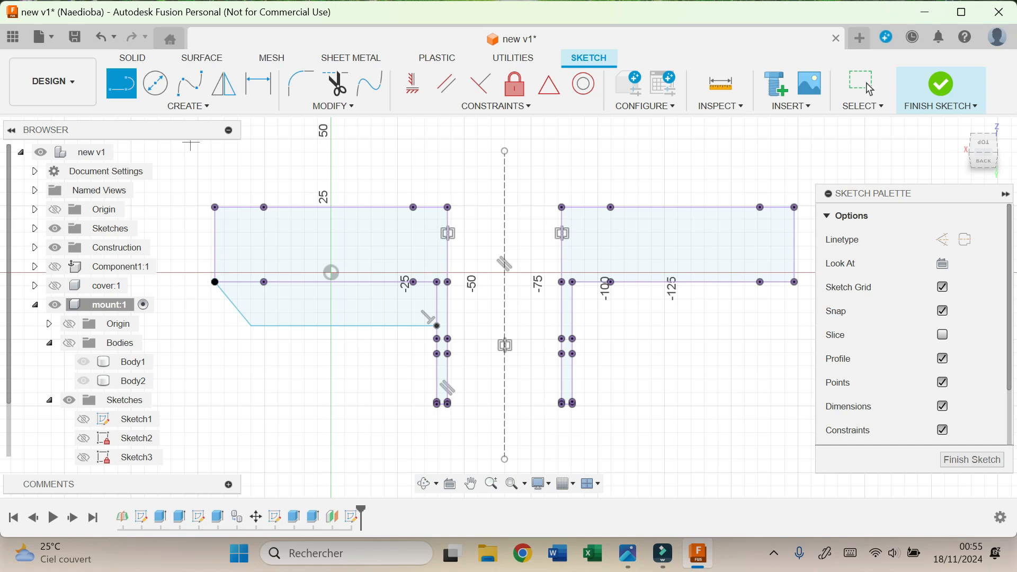
Fillet the corner between the rib's long line and slanted line with a 4 mm radius
left_click(300, 83)
left_click(252, 325)
key("BackSpace")
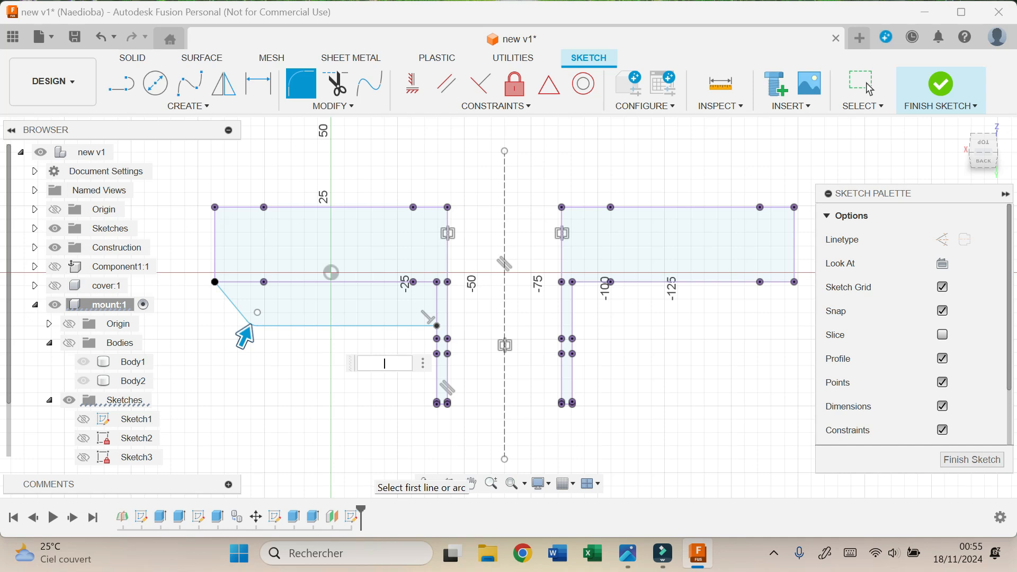
type("4")
key("Return")
Try to dimension the rib fillet 7 mm horizontally from the body's outer corner and vertically from the body's edge
scroll(271, 371, "up", 1)
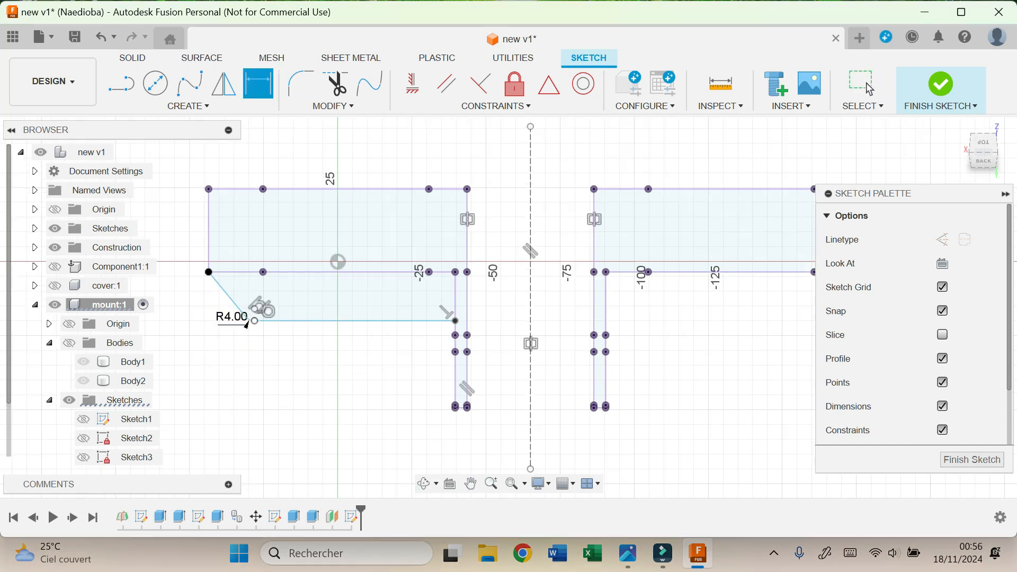
left_click(254, 321)
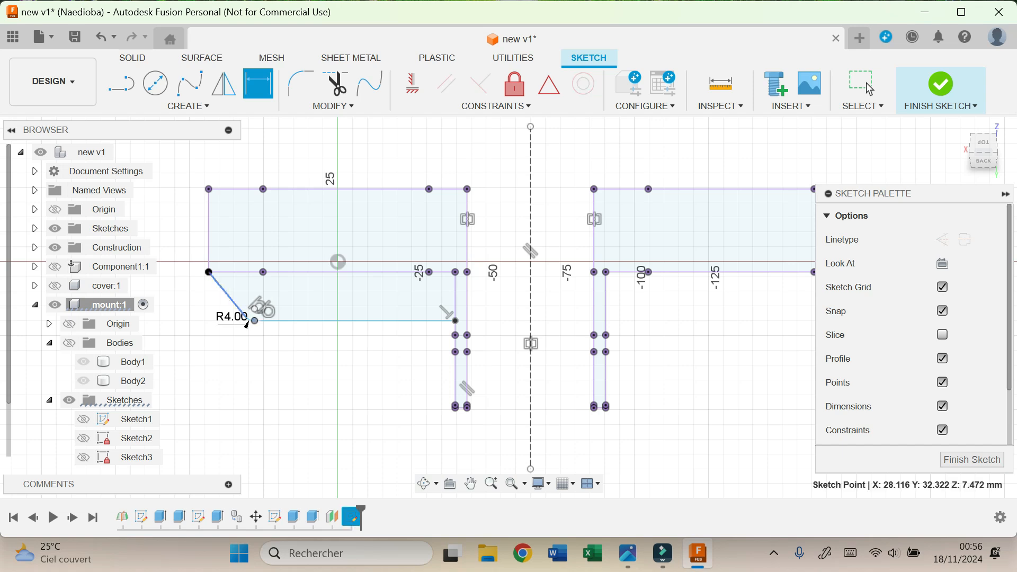
left_click(208, 272)
left_click(231, 393)
type("7")
key("Return")
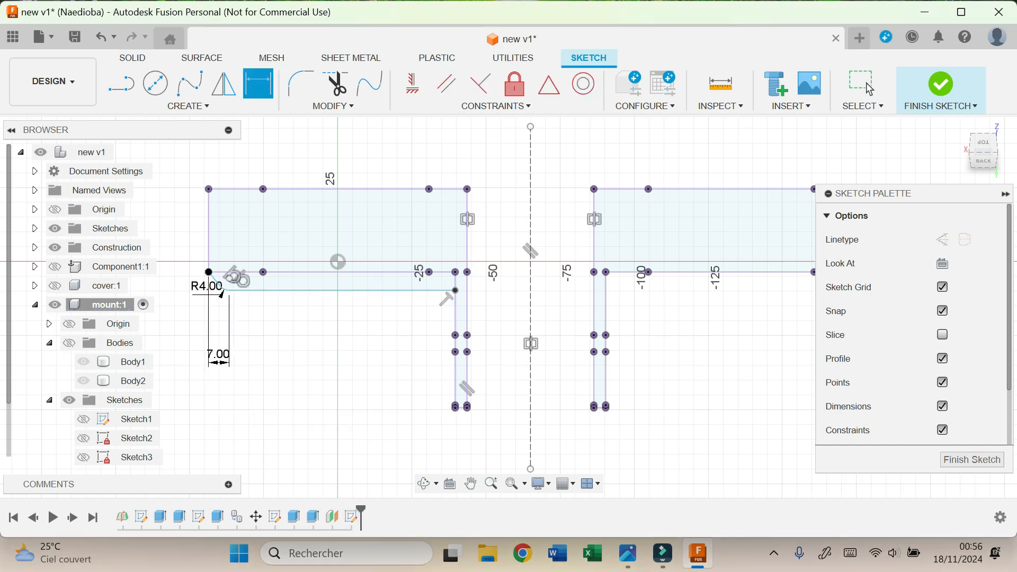
scroll(223, 315, "up", 3)
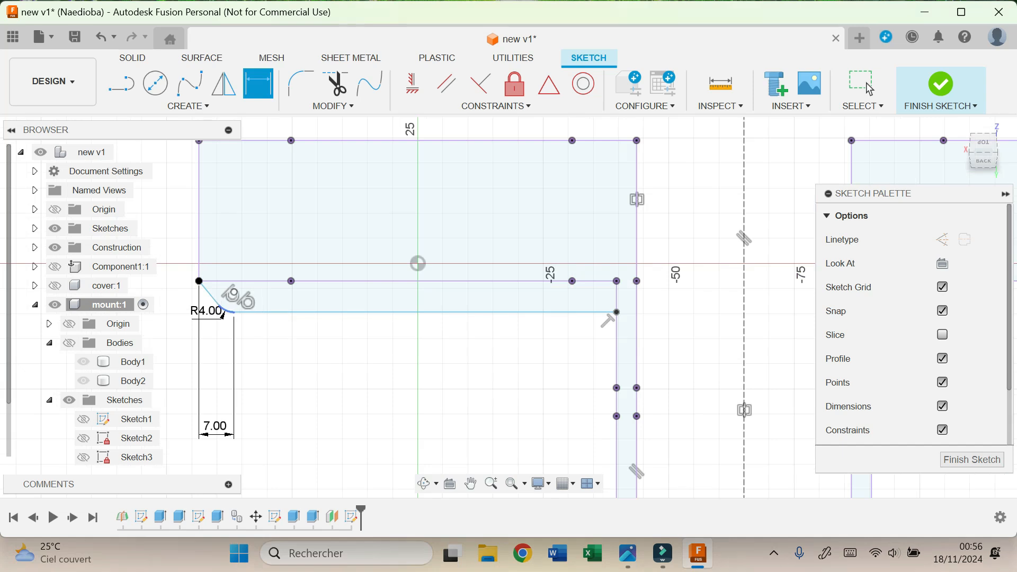
left_click(223, 313)
left_click(228, 282)
left_click(170, 298)
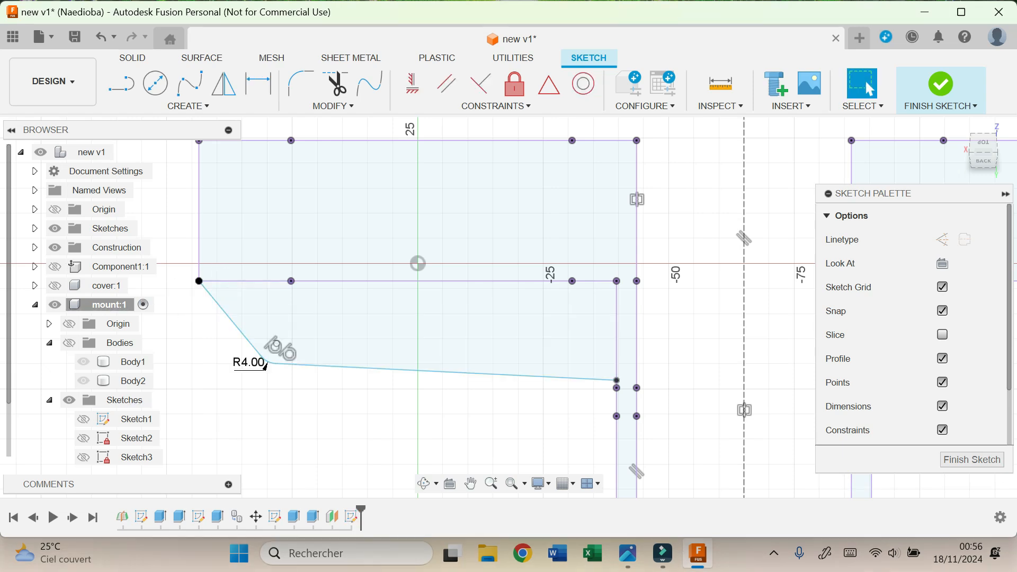
Dimension the rib fillet's center 7 mm horizontally from the first body's outer side edge
key("d")
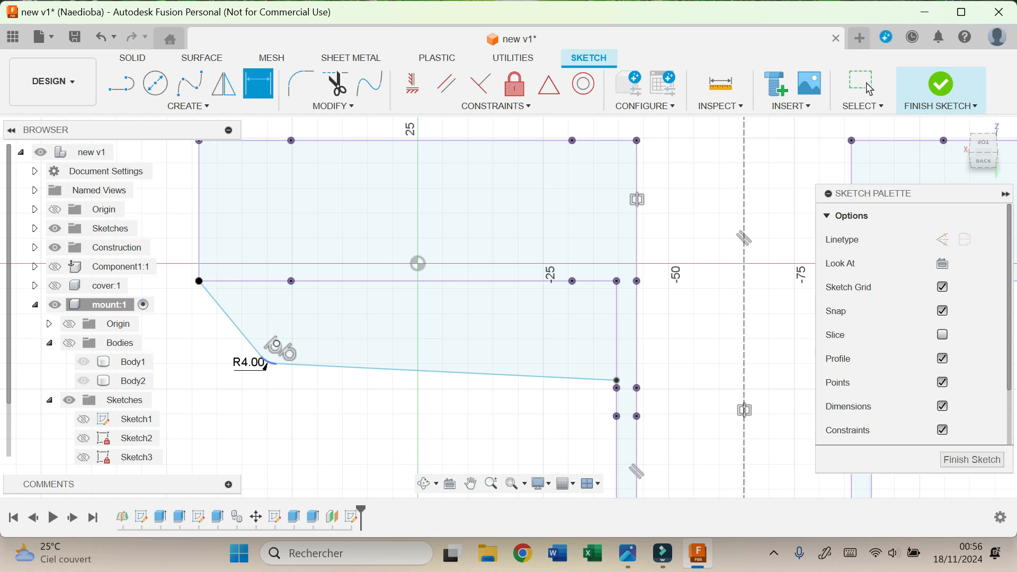
left_click(265, 366)
left_click(199, 249)
left_click(236, 420)
type("7")
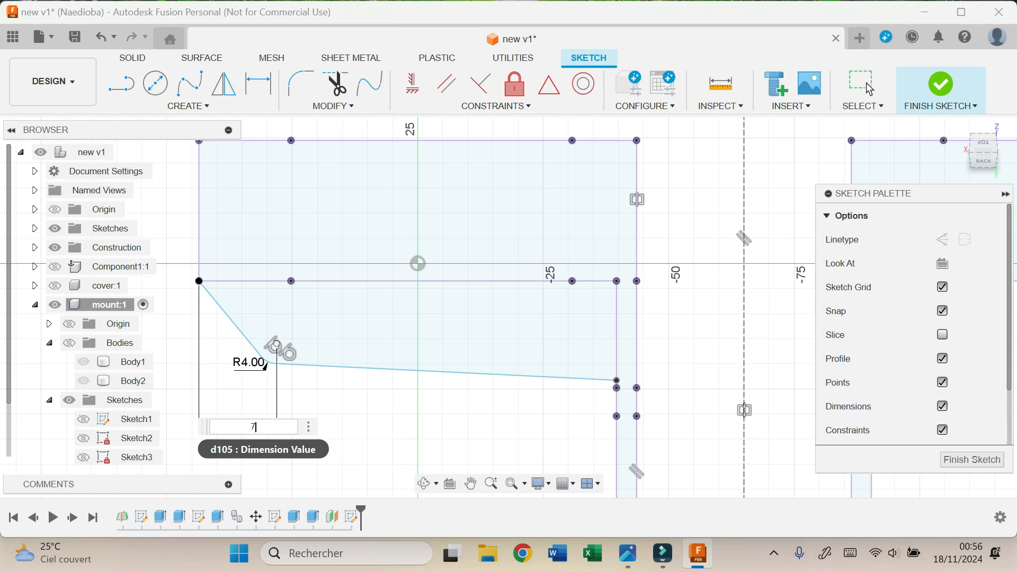
key("Return")
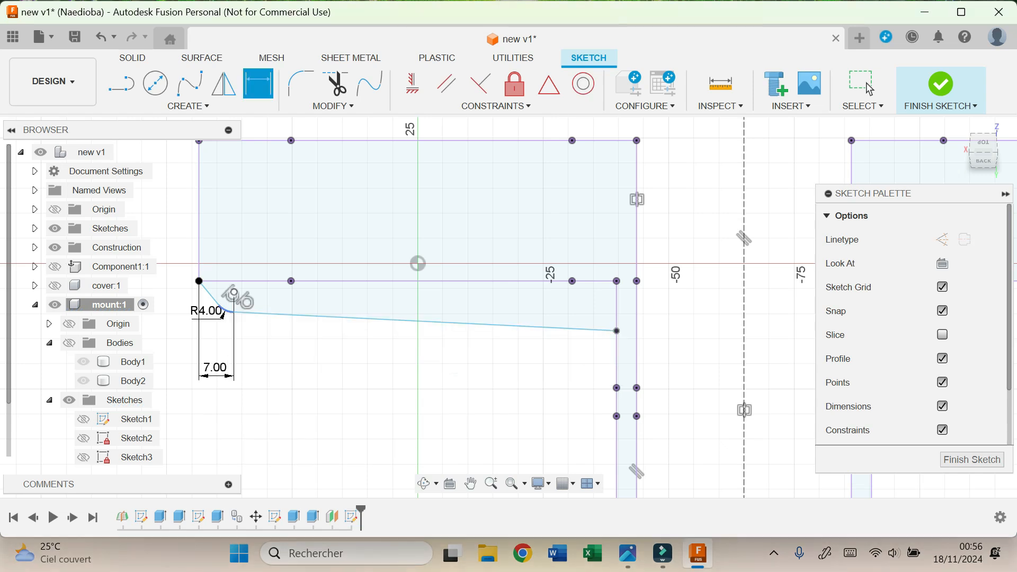
Dimension the rib fillet's center 4 mm vertically from the body's long edge
left_click(223, 314)
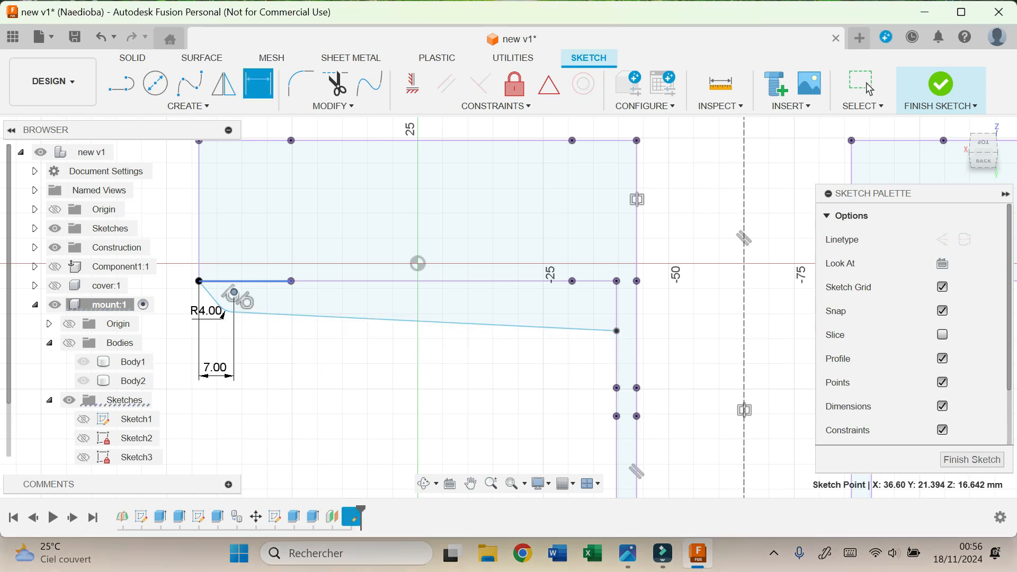
left_click(238, 281)
left_click(162, 288)
type("4")
key("Return")
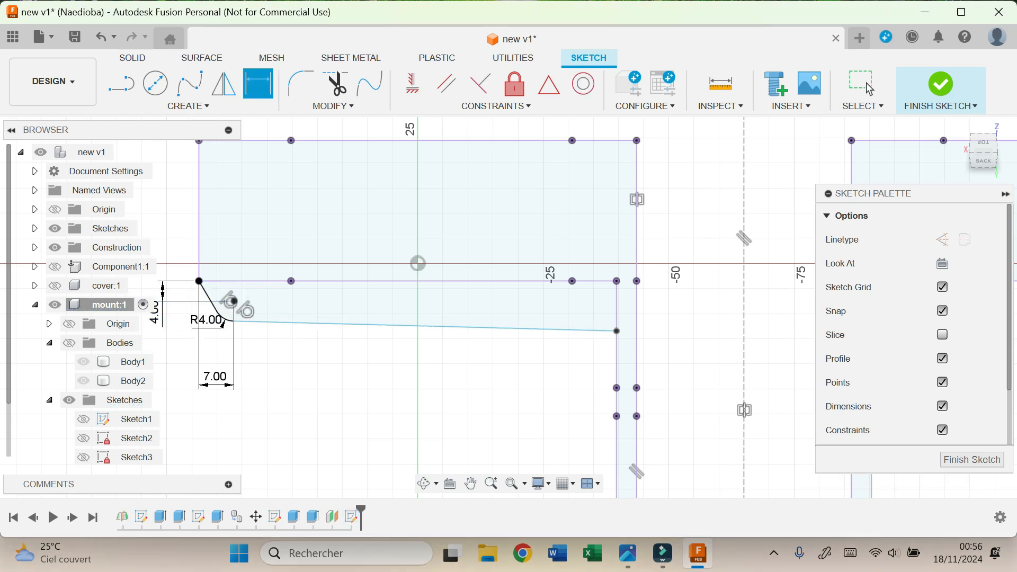
Dimension the inner endpoint of the rib's long line 15 mm vertically from the first body's long edge
left_click(616, 281)
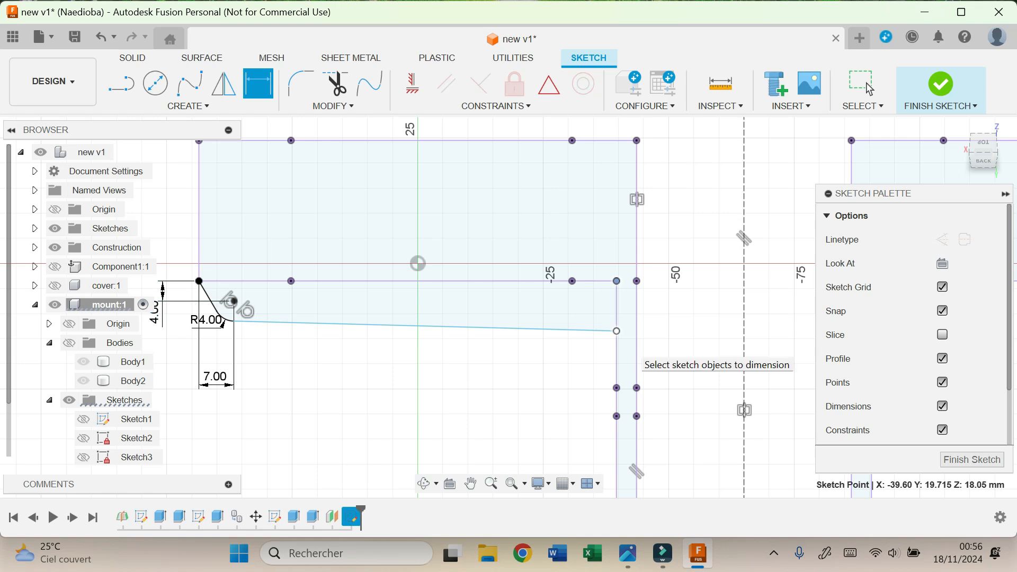
left_click(617, 331)
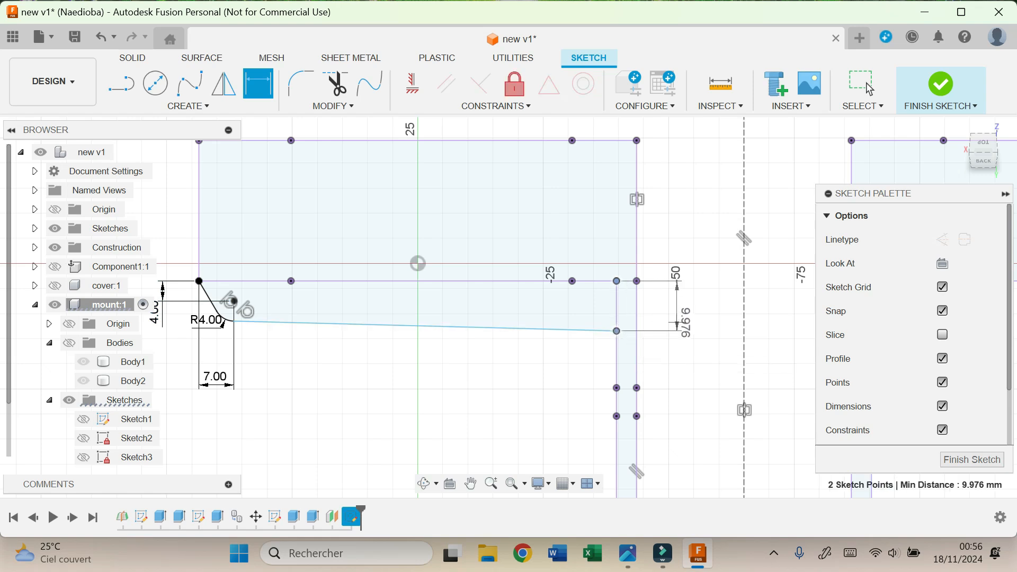
left_click(683, 319)
type("15")
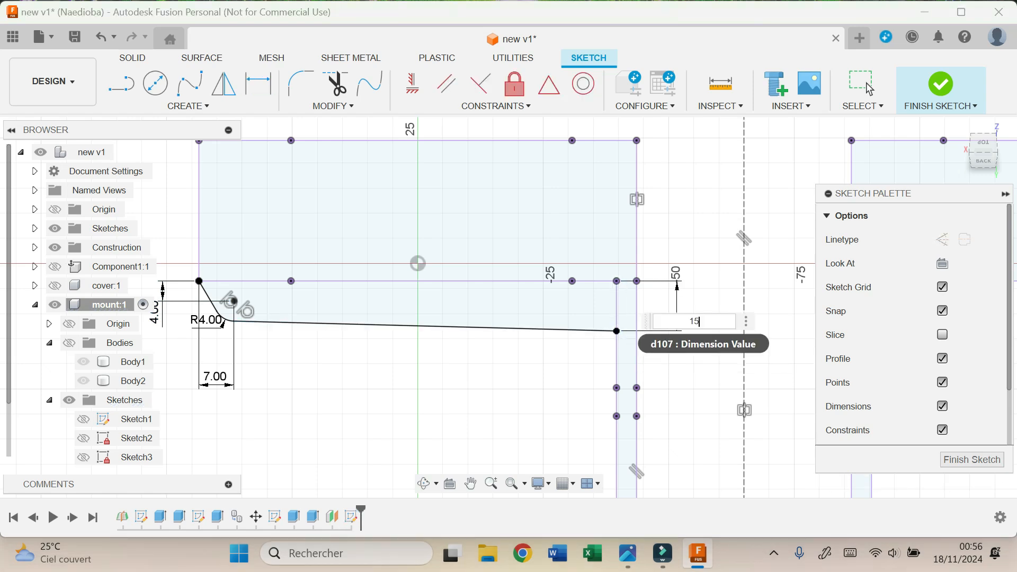
key("Return")
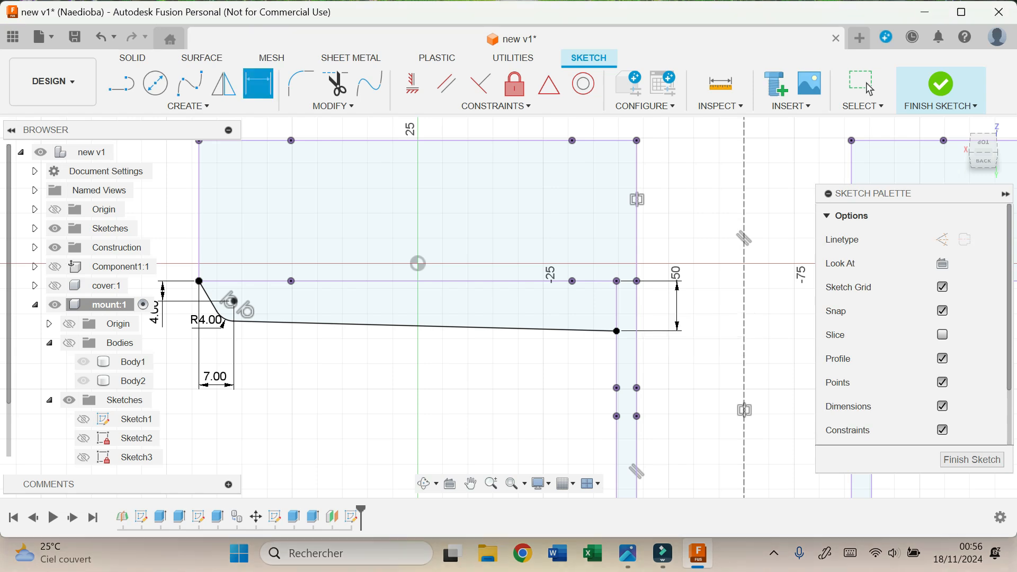
Mirror the rib's two lines and fillet arc across the dashed centerline to the second mount body, and finish the sketch
scroll(631, 399, "down", 2)
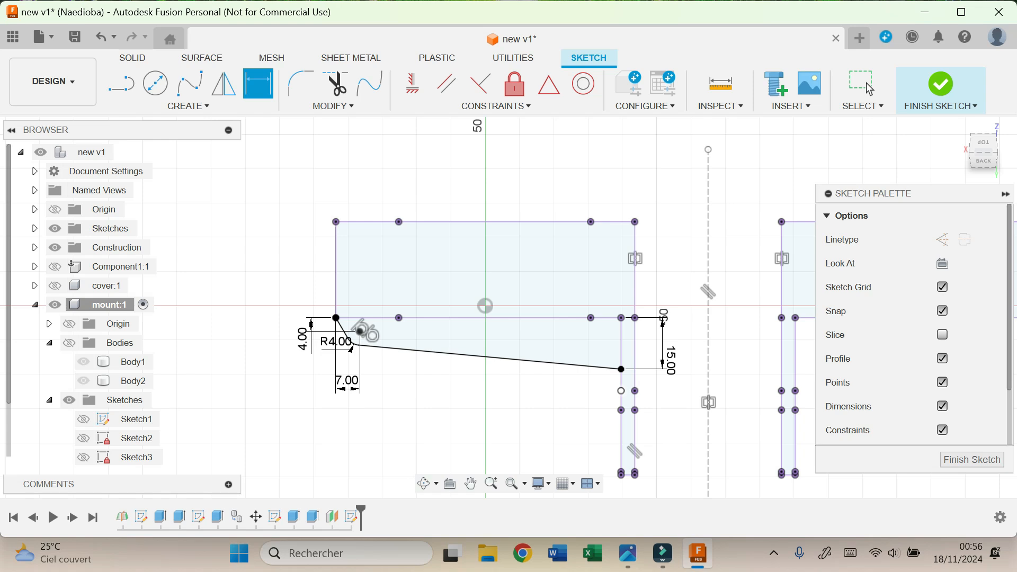
left_click(225, 84)
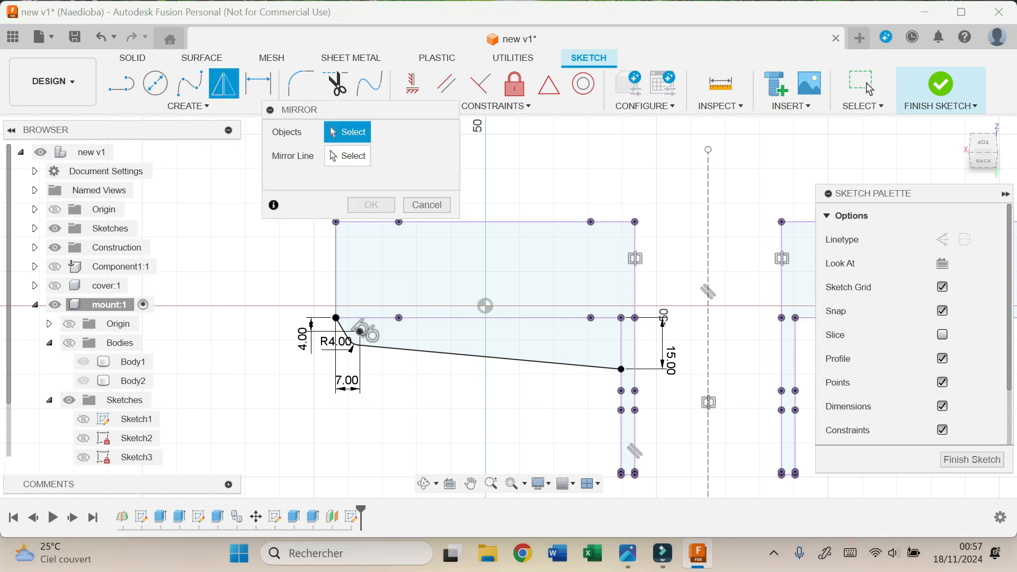
double_click(556, 363)
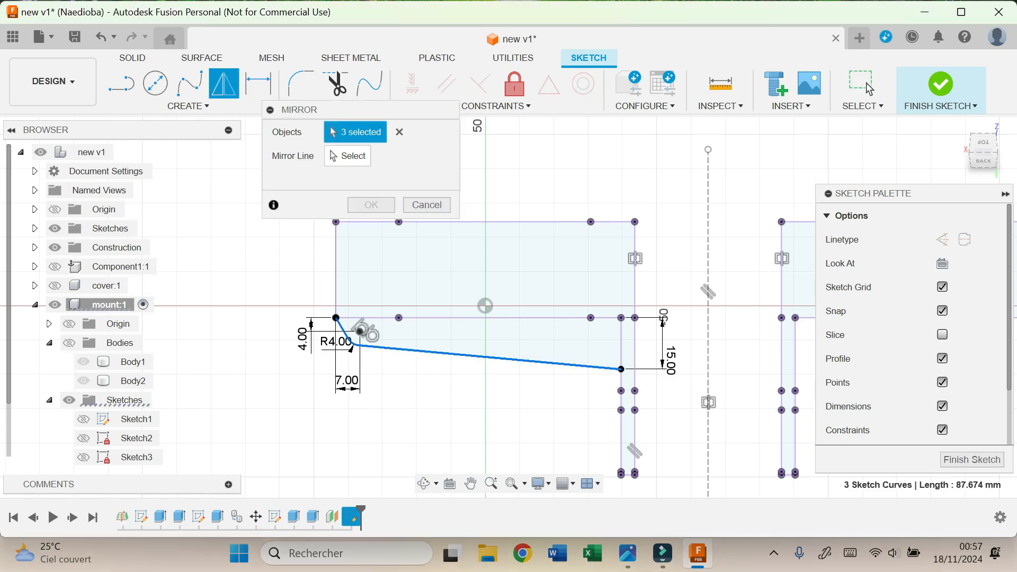
left_click(348, 155)
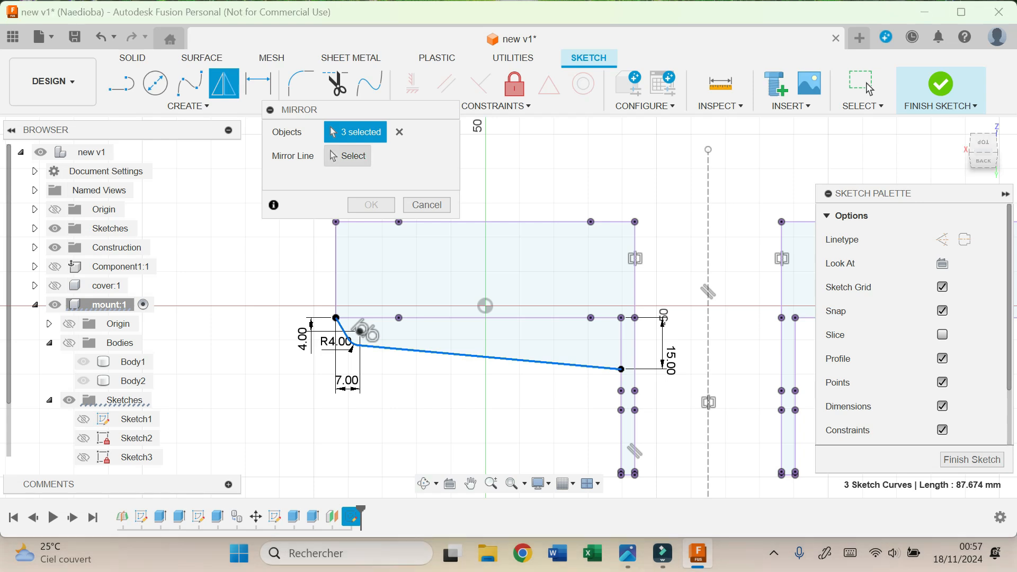
left_click(708, 227)
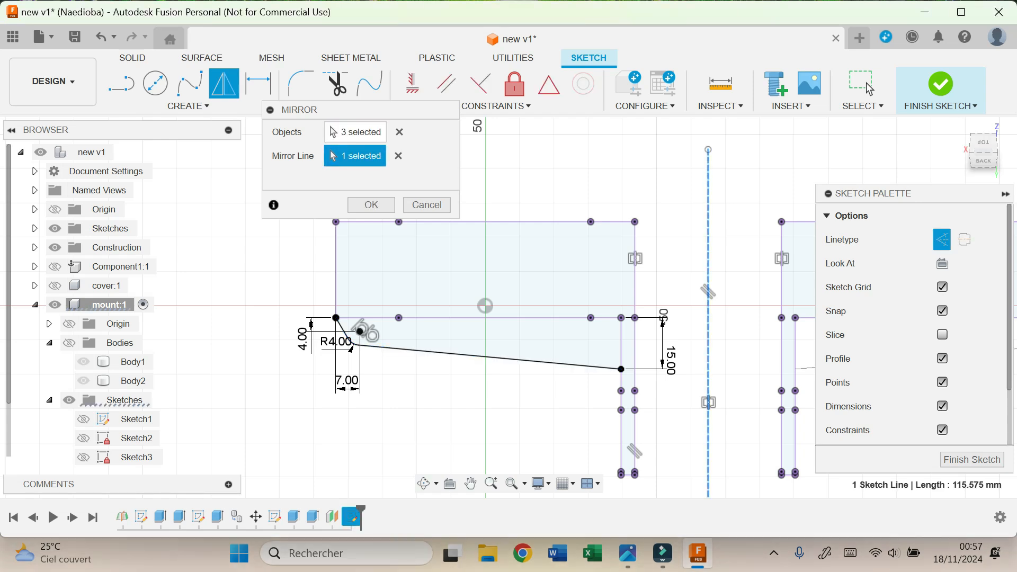
key("Return")
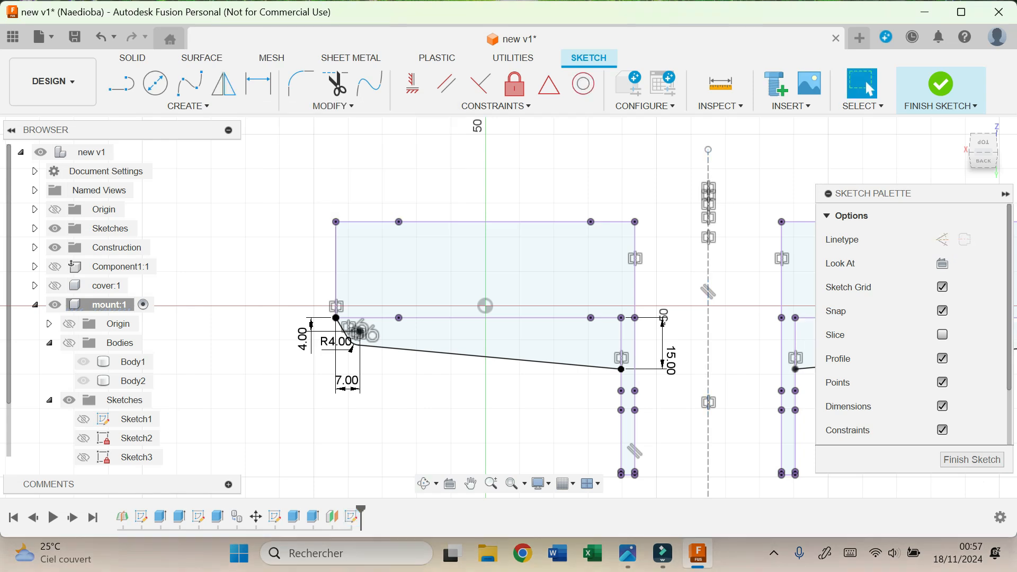
scroll(306, 330, "down", 3)
scroll(710, 390, "up", 2)
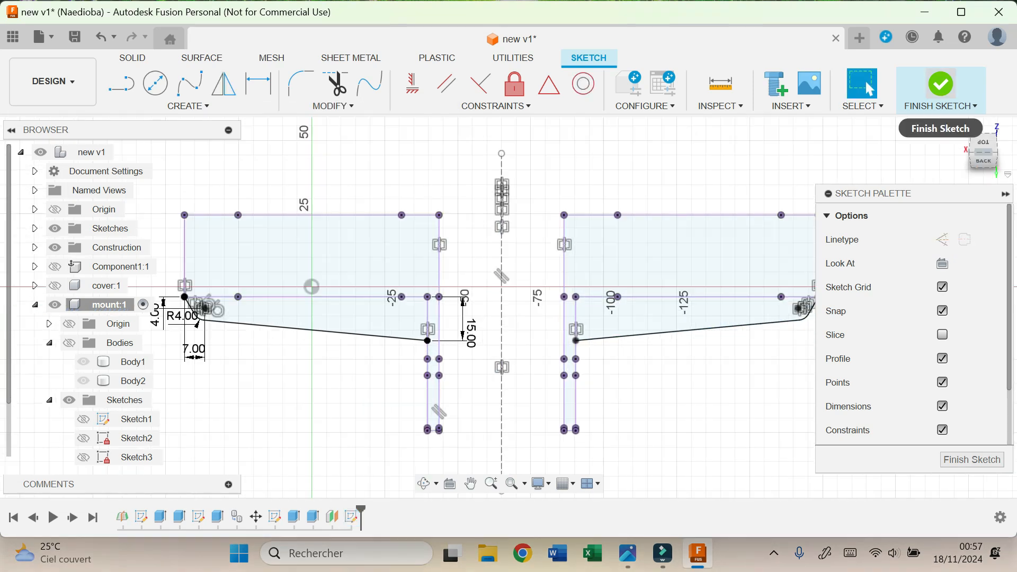
left_click(945, 89)
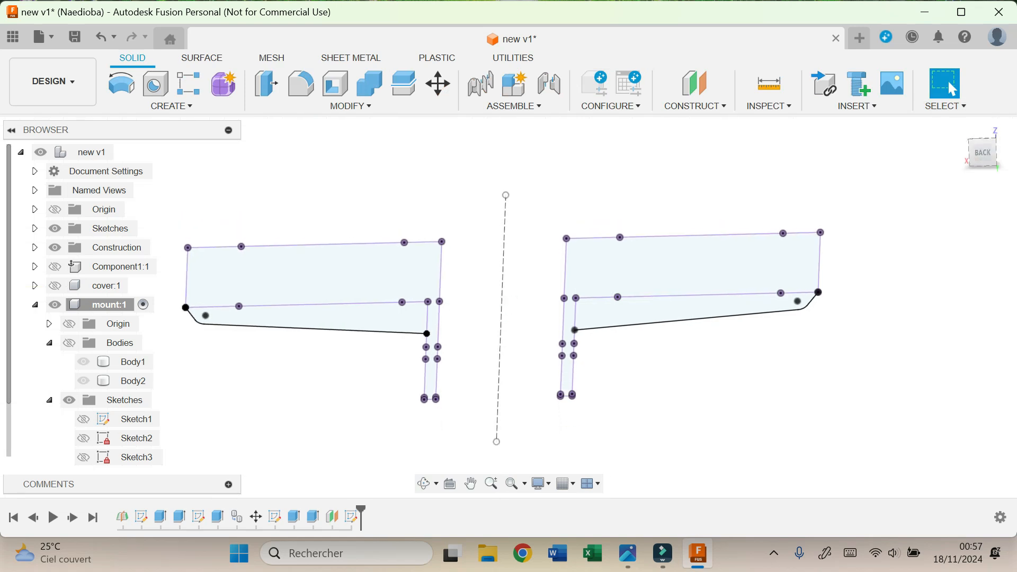
Show the mount bodies and extrude both rib profiles by an expression based on B_thickness, joining them to the bodies
left_click(69, 343)
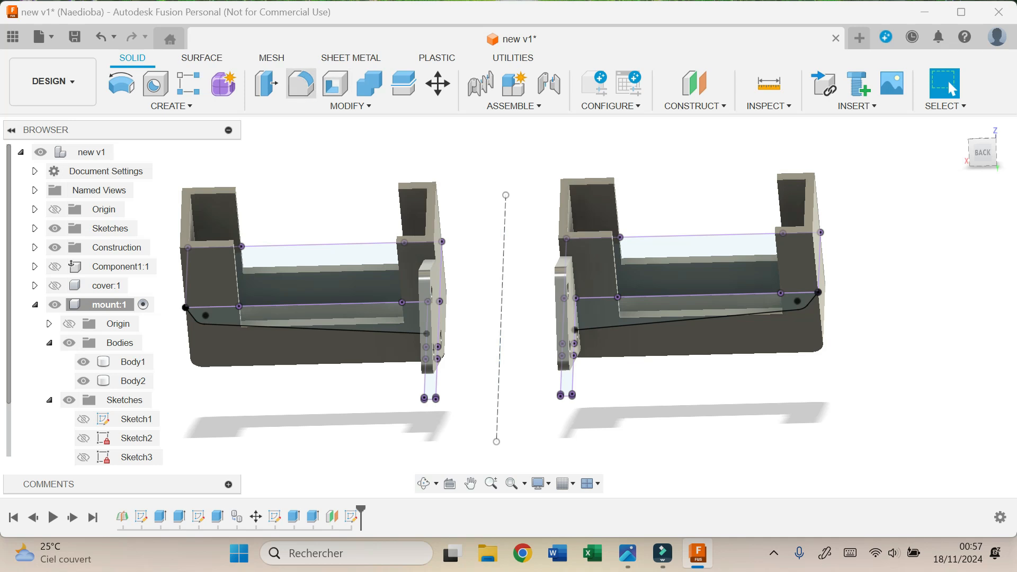
key("e")
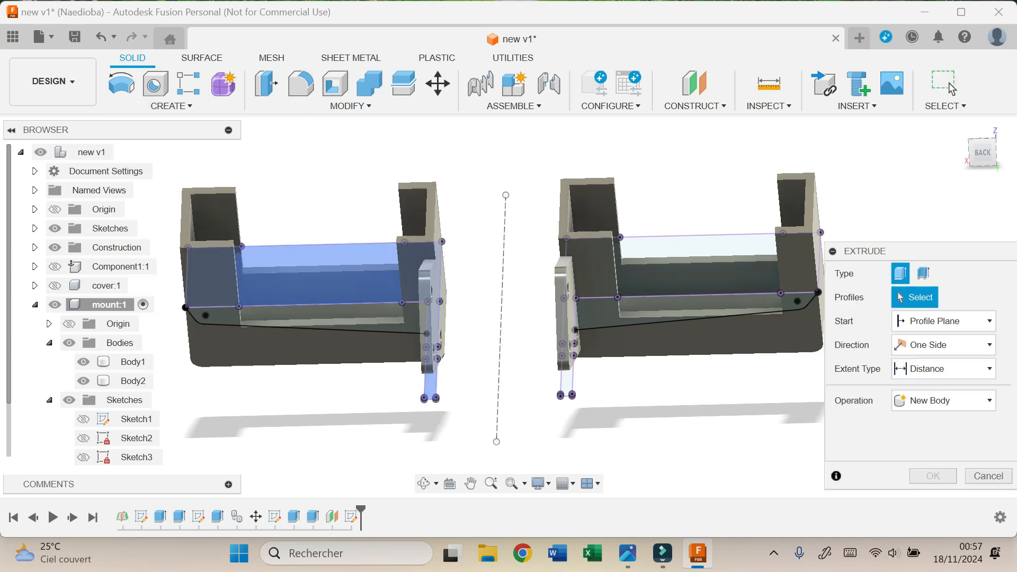
left_click(302, 317)
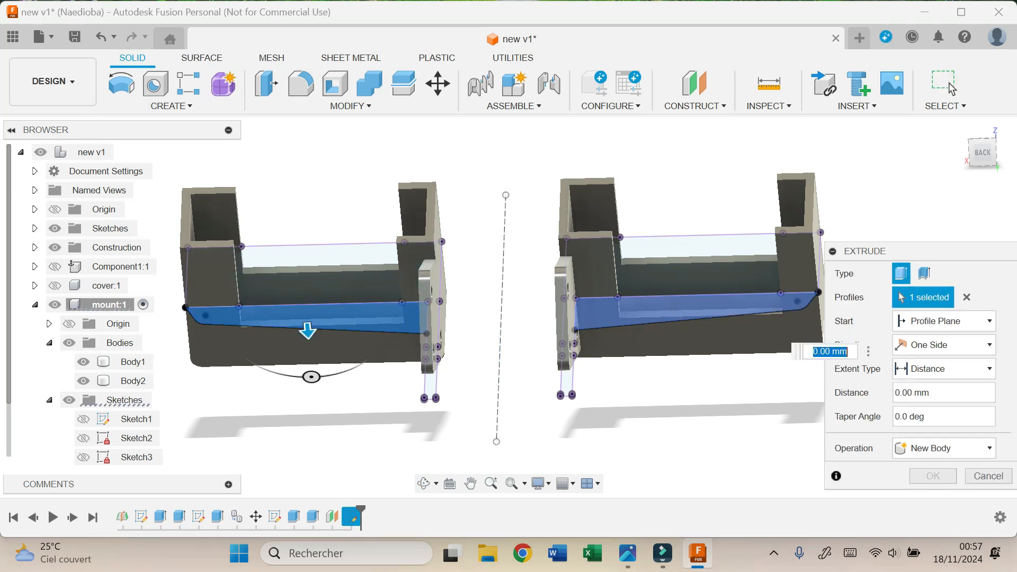
left_click(689, 313)
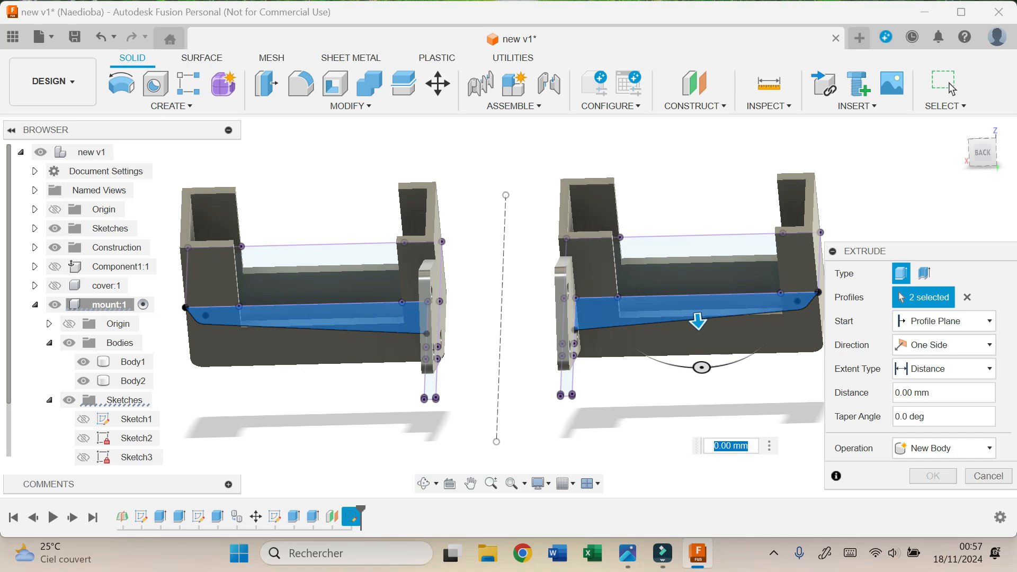
type("THI")
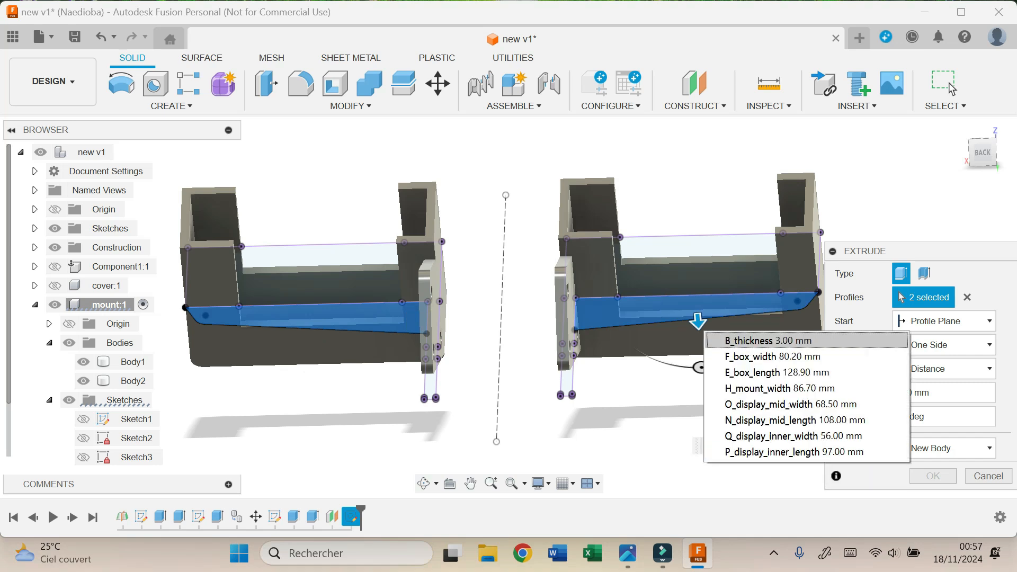
key("Return")
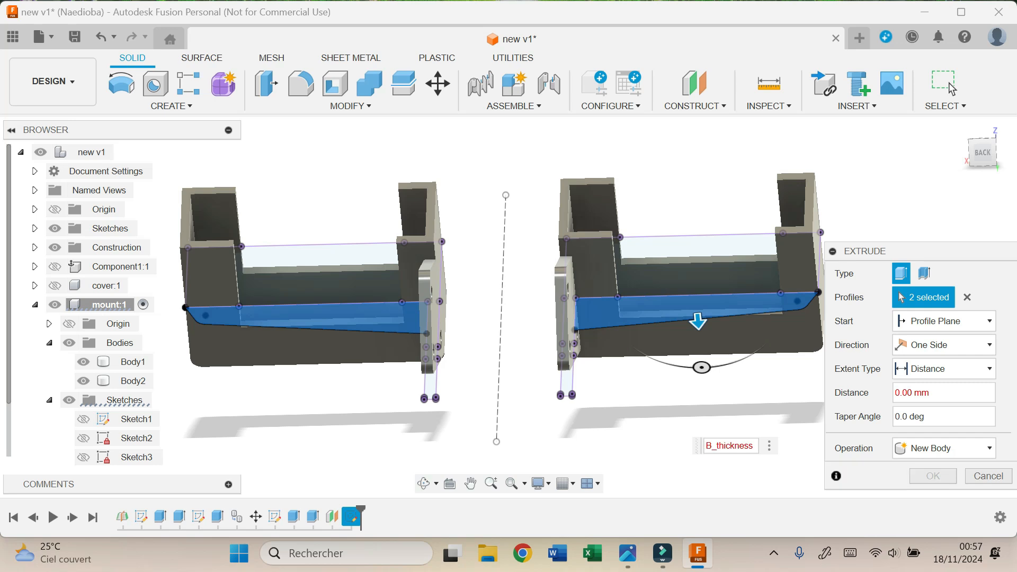
type("+&")
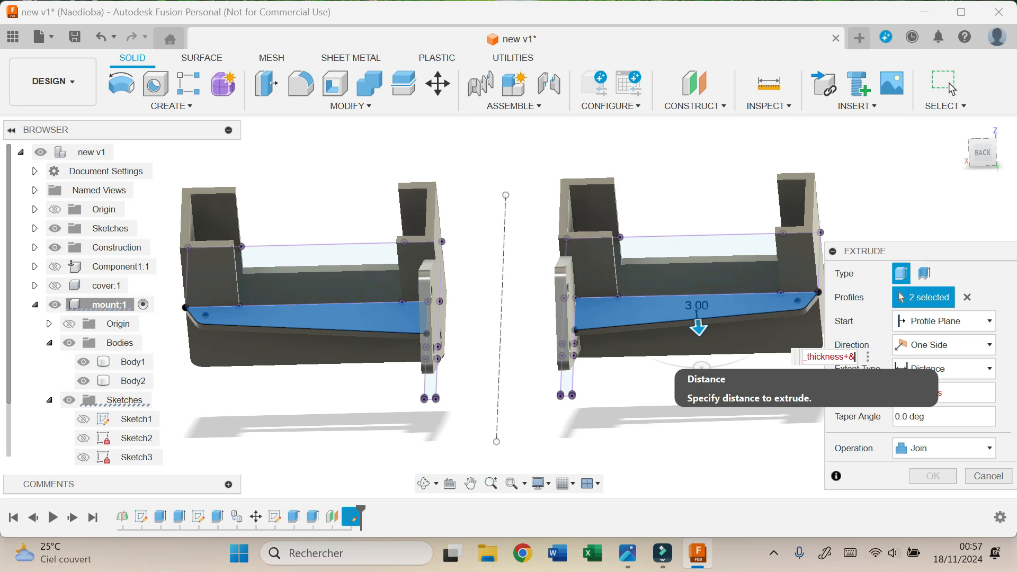
key("Return")
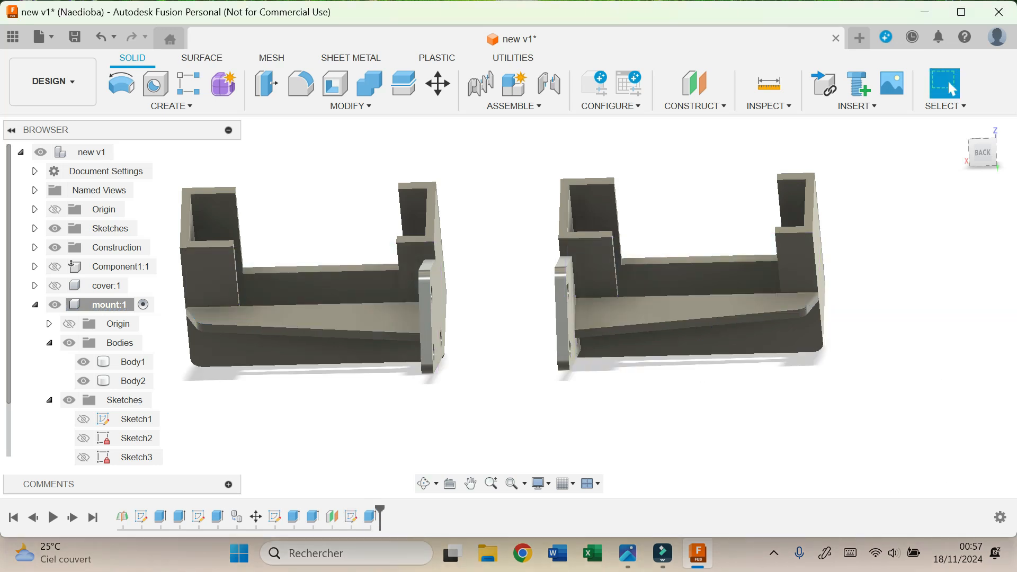
Fillet the nine junction edges between the rib, side bracket and walls of the first mount body with a 2 mm radius
middle_click_drag(493, 318, 546, 286, "shift")
key("f")
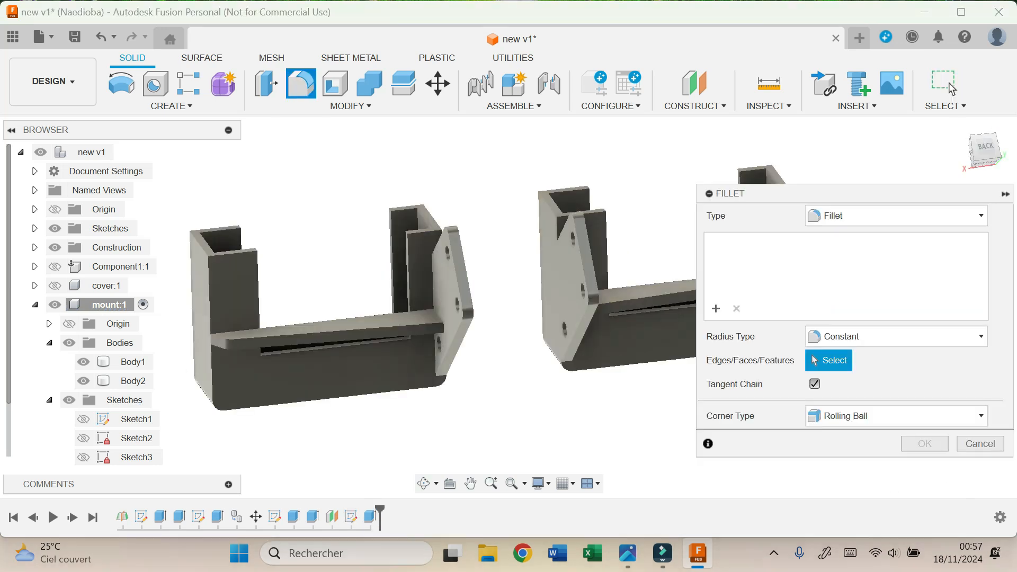
scroll(307, 191, "up", 3)
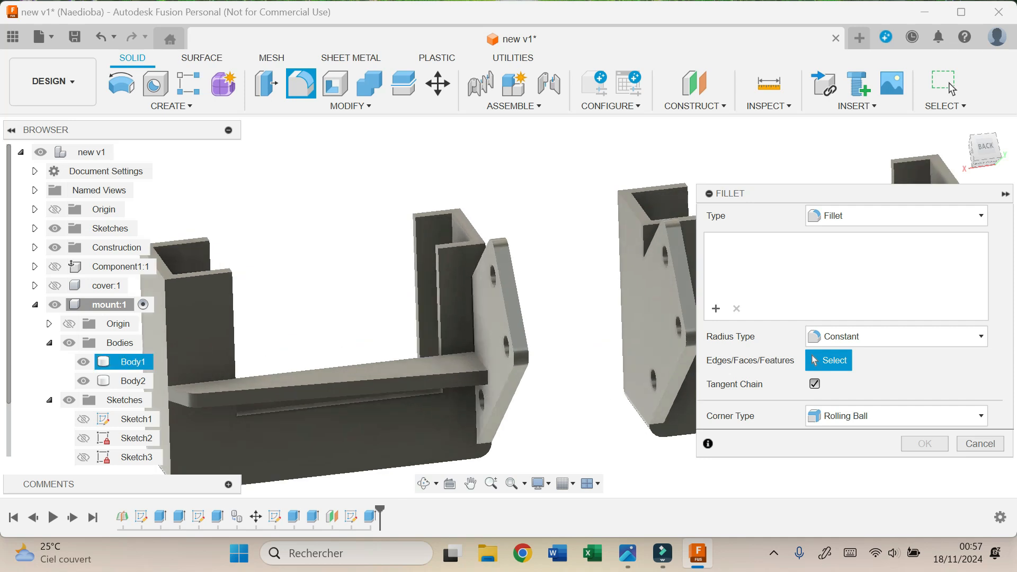
left_click(471, 334)
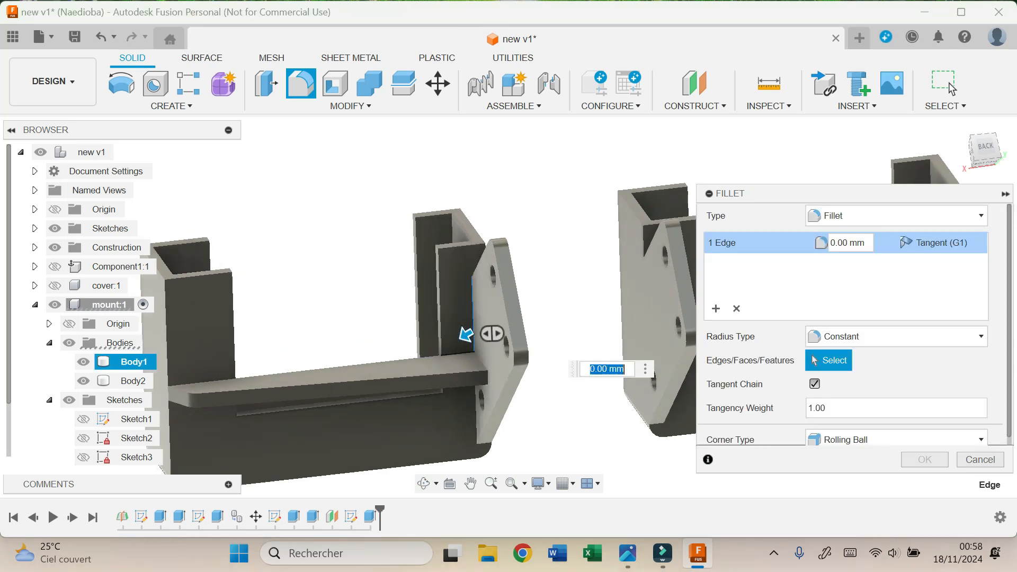
left_click(212, 378)
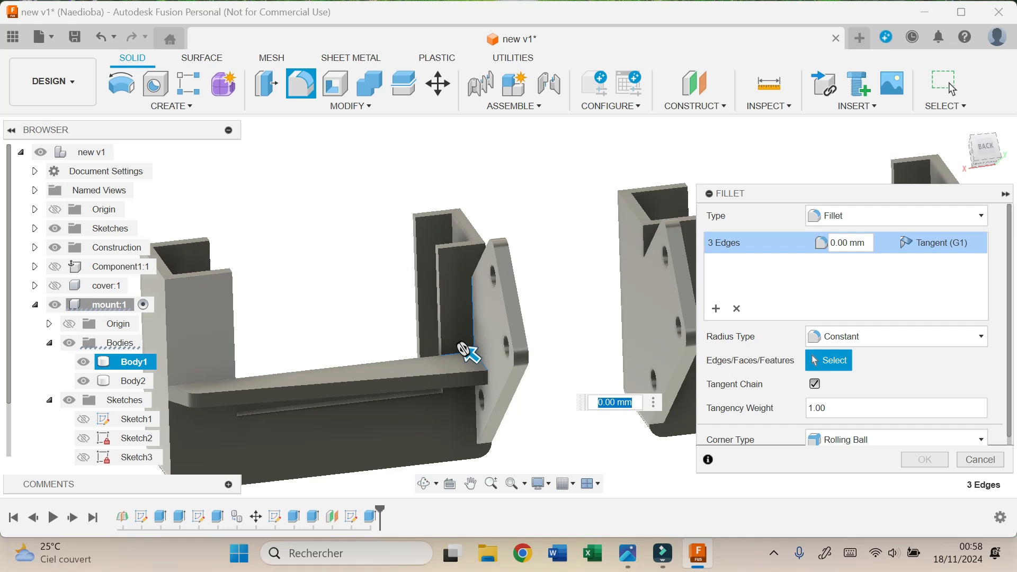
left_click(212, 376)
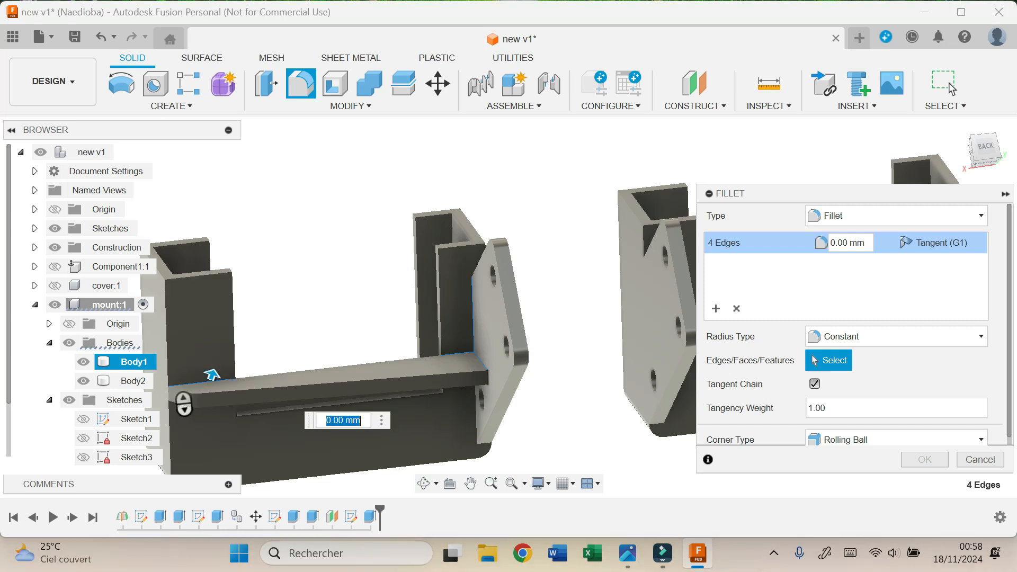
left_click(480, 382)
middle_click_drag(482, 381, 488, 302, "shift")
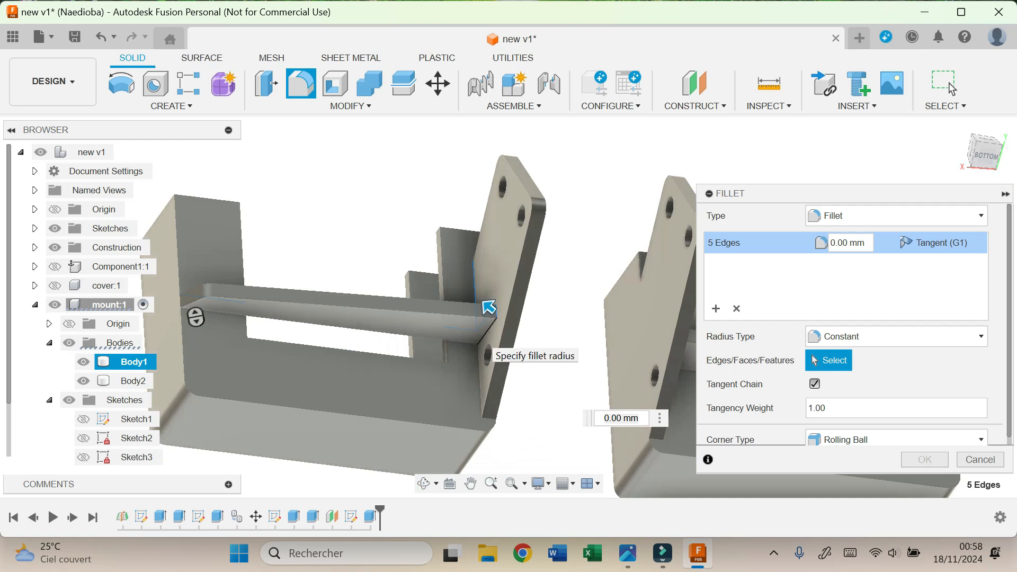
left_click(469, 351)
left_click(470, 357)
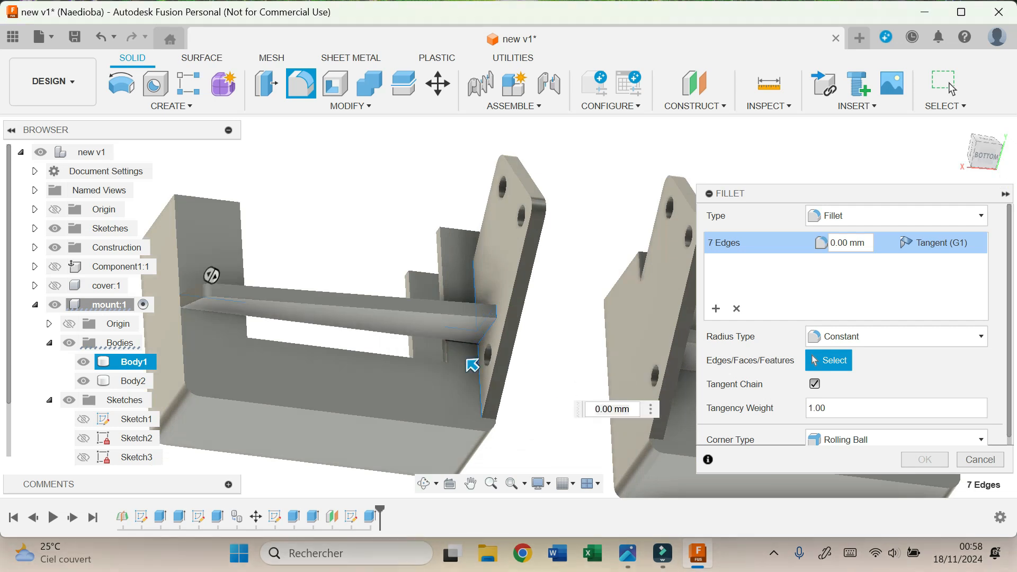
left_click(461, 347)
left_click(214, 309)
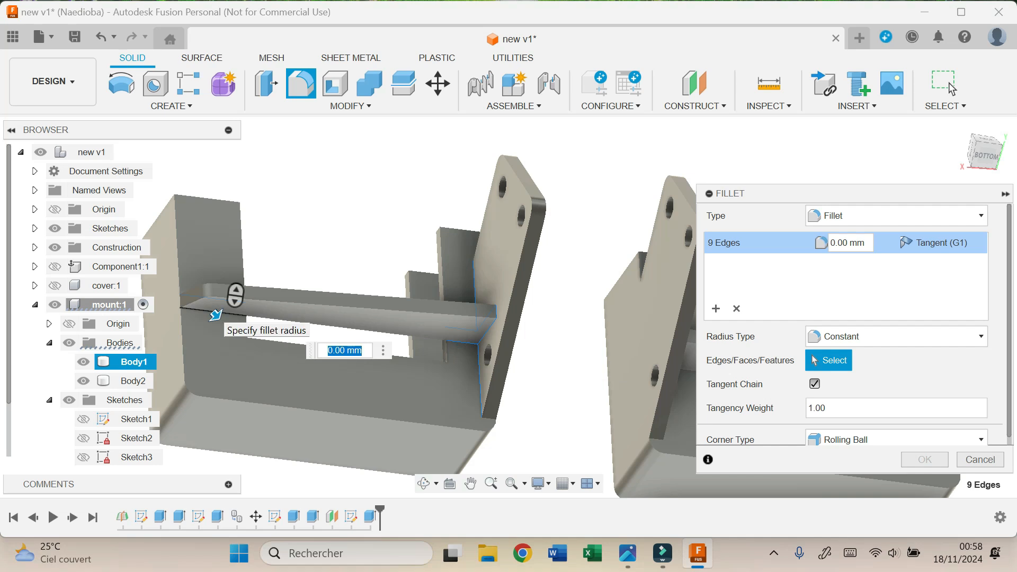
type("e")
key("BackSpace")
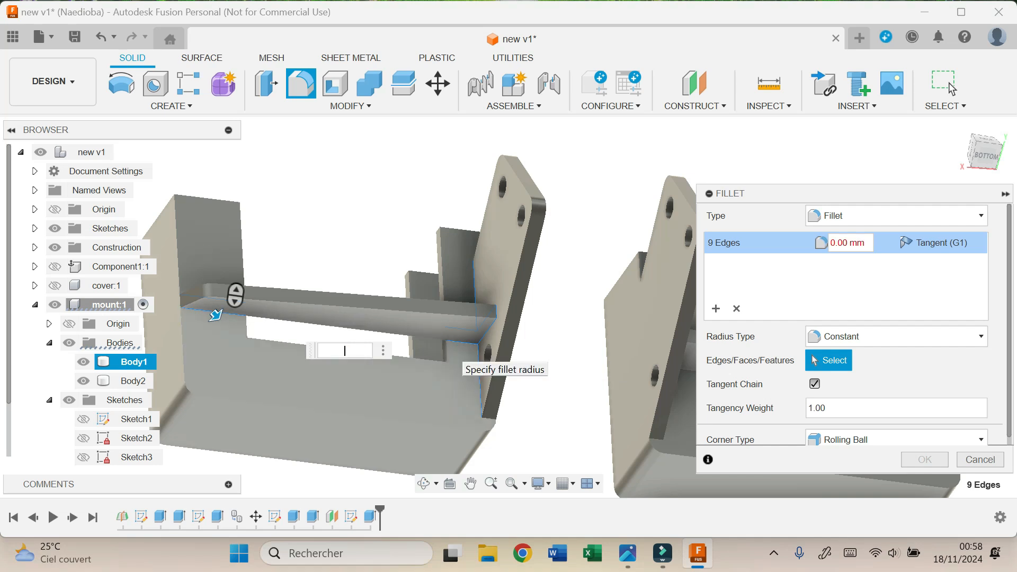
type("2")
key("Return")
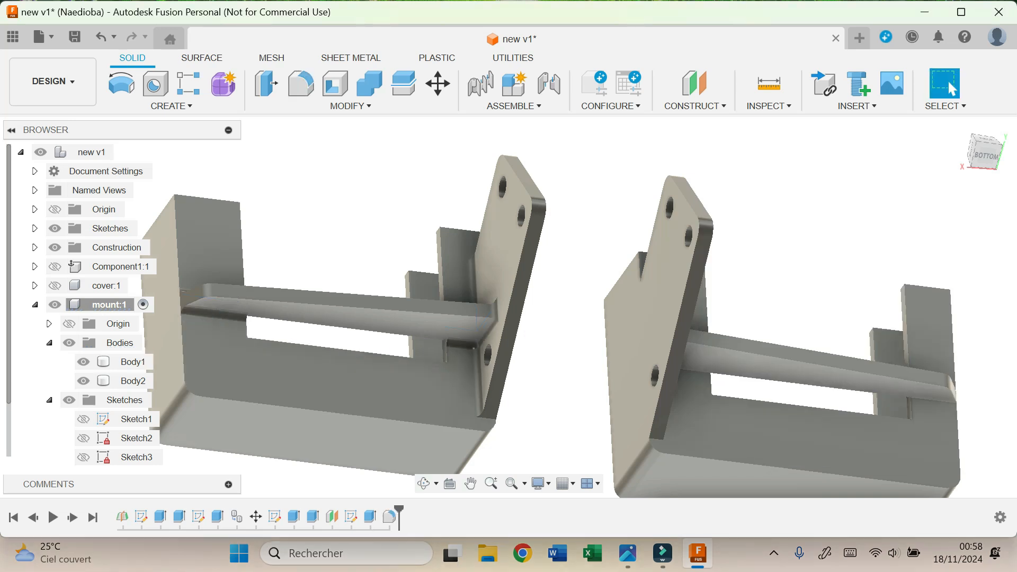
Fillet the eight junction edges between the rib, side bracket and walls of the second mount body with a 2 mm radius
left_click_drag(986, 155, 927, 169)
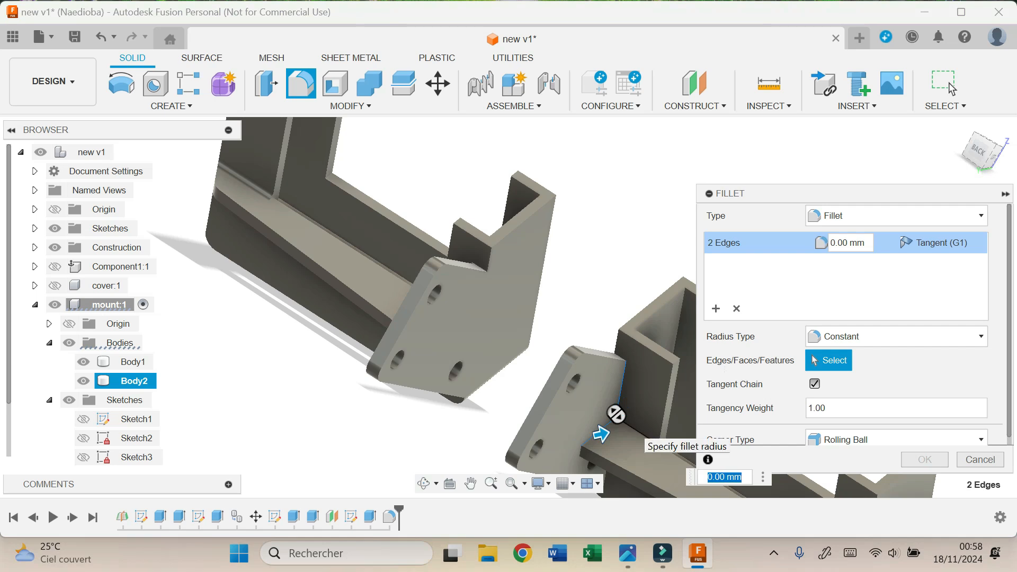
left_click(630, 428)
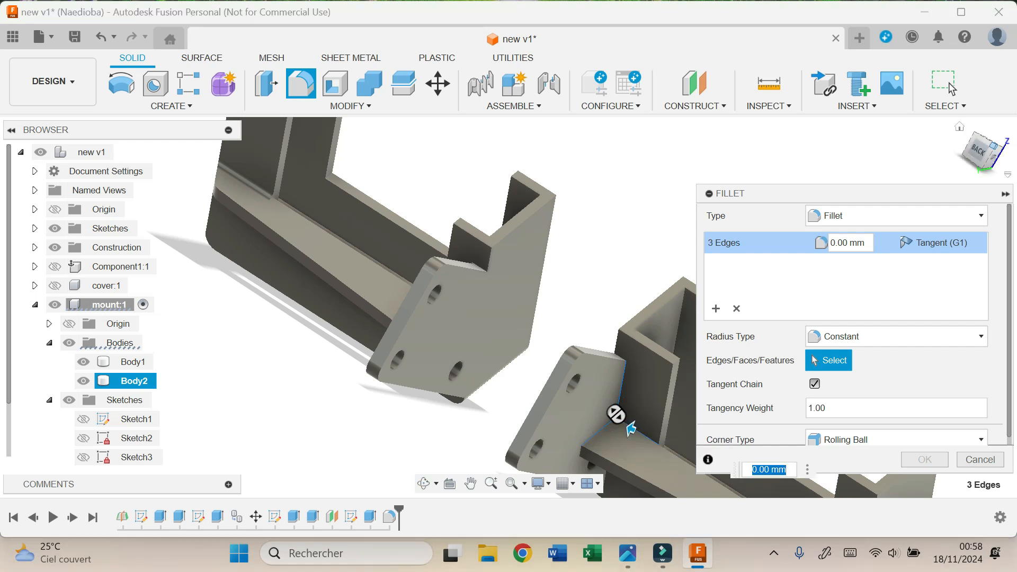
middle_click_drag(631, 428, 618, 297, "shift")
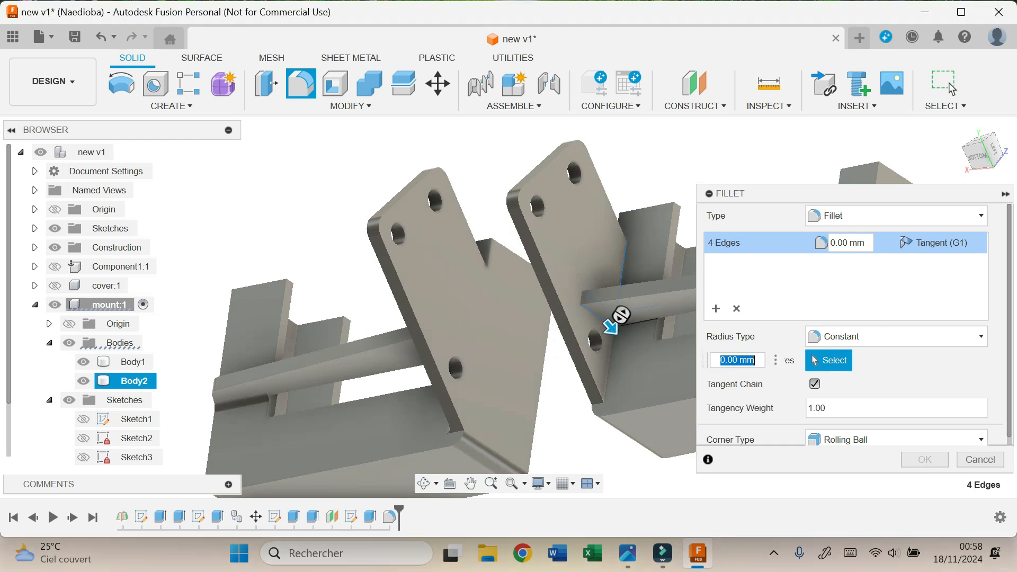
left_click(615, 298)
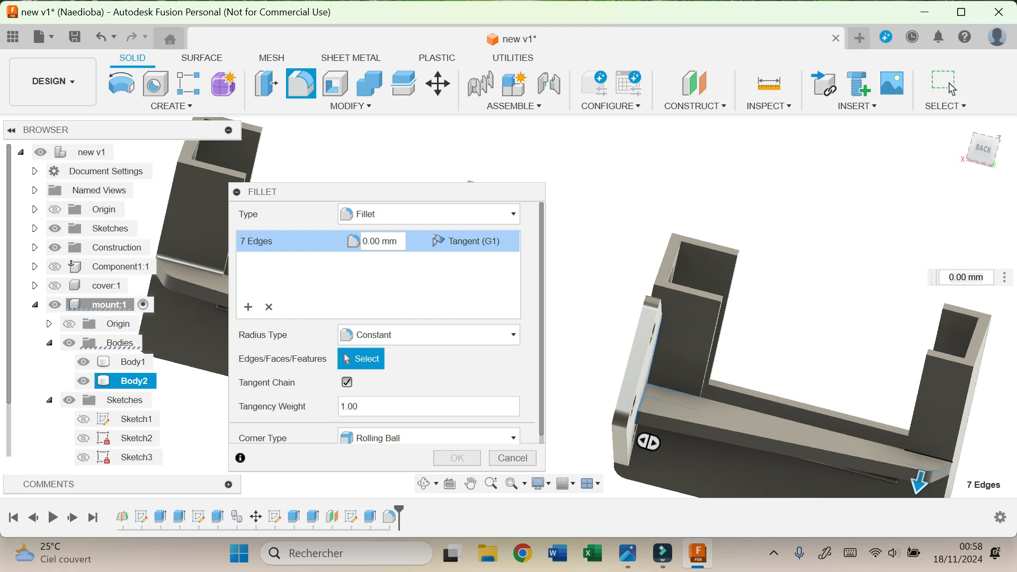
left_click(928, 457)
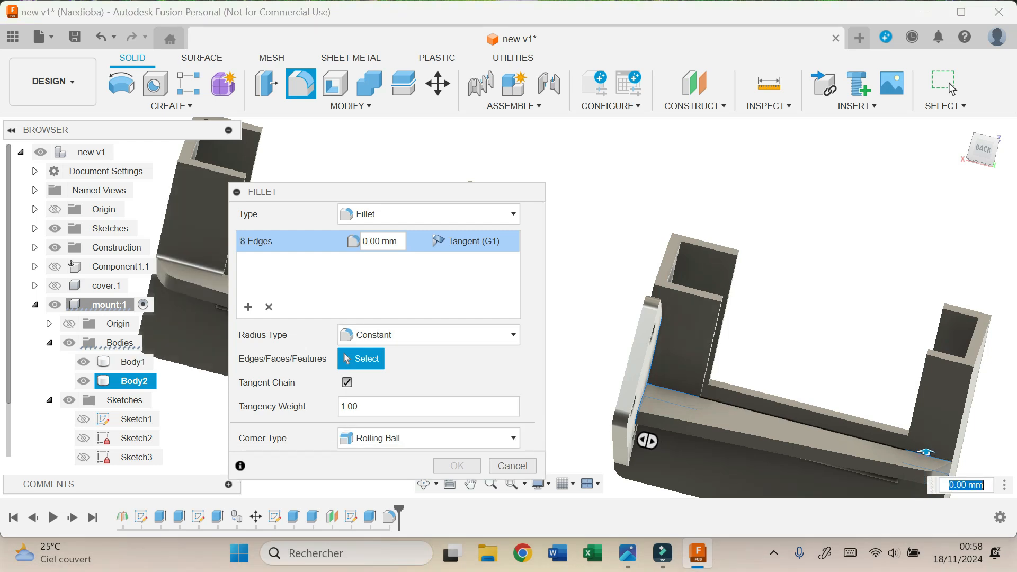
type("2")
key("Return")
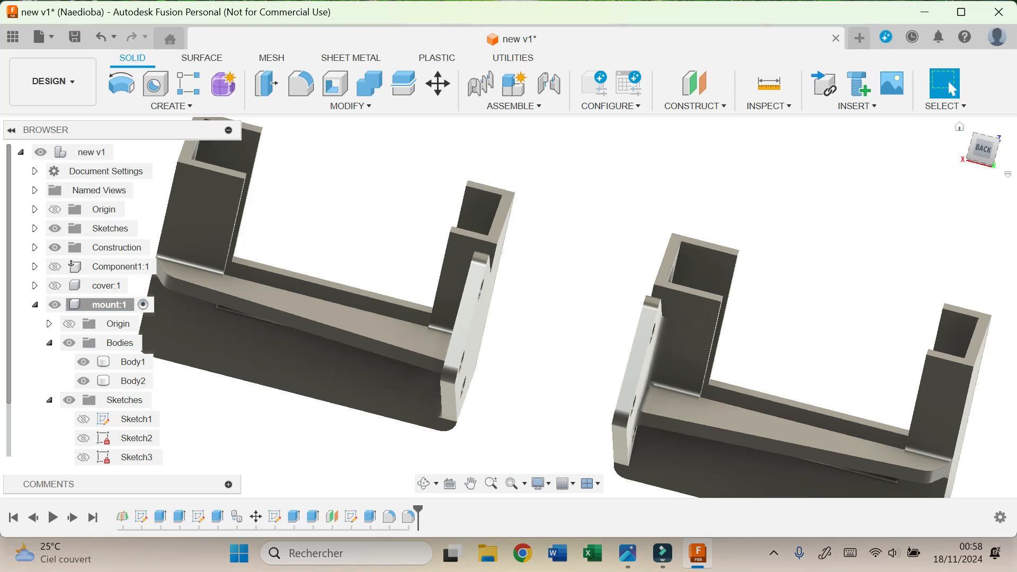
Fillet the edges of the U-shaped front faces on both mount bodies with a 2 mm radius
left_click(959, 126)
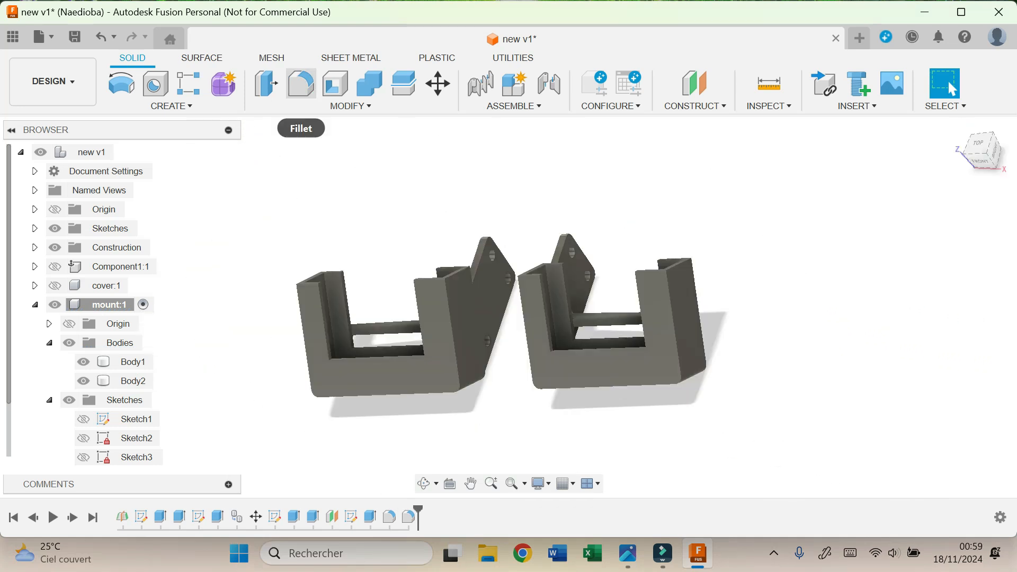
left_click(300, 83)
left_click_drag(349, 192, 937, 133)
left_click(642, 370)
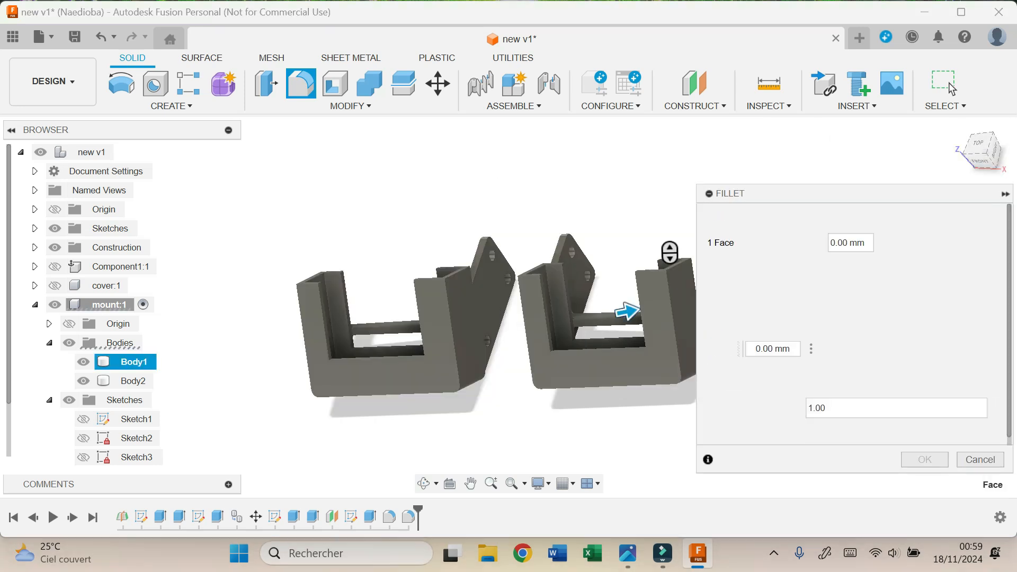
left_click(420, 377)
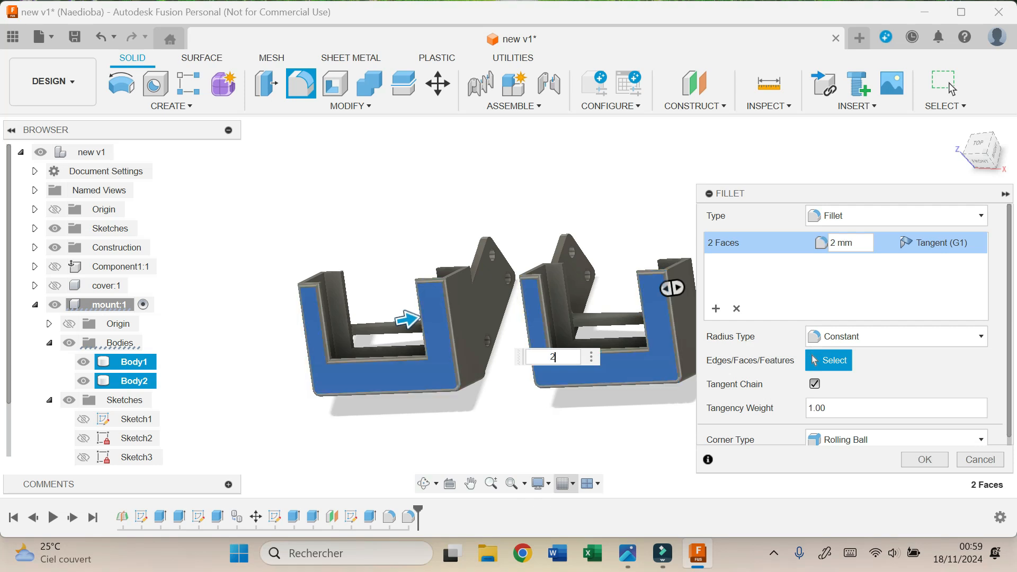
key("Return")
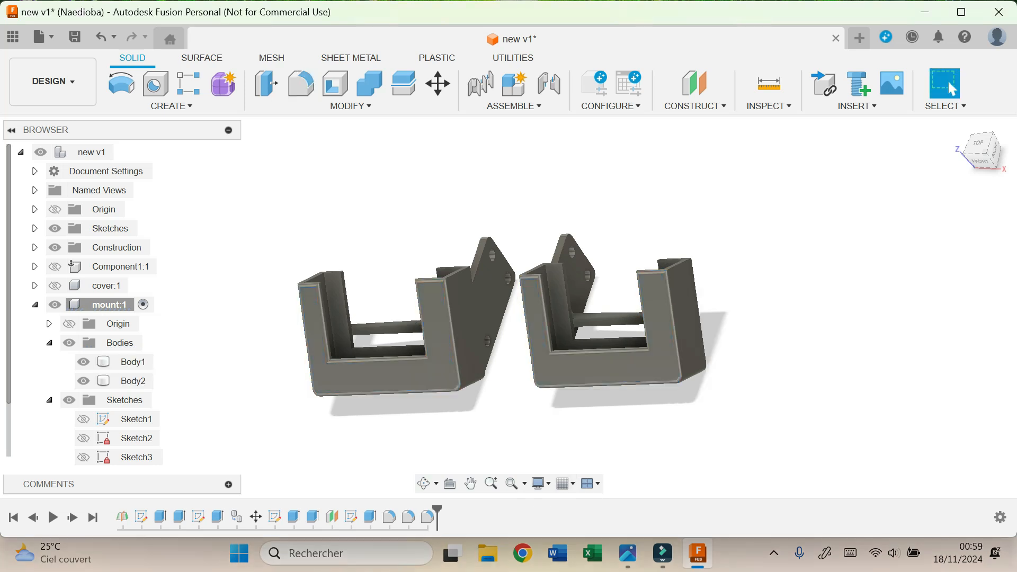
Apply the Plastic - Translucent Matte (Red) appearance to Body1 and Plastic - Translucent Matte (Blue) to Body2
left_click(960, 127)
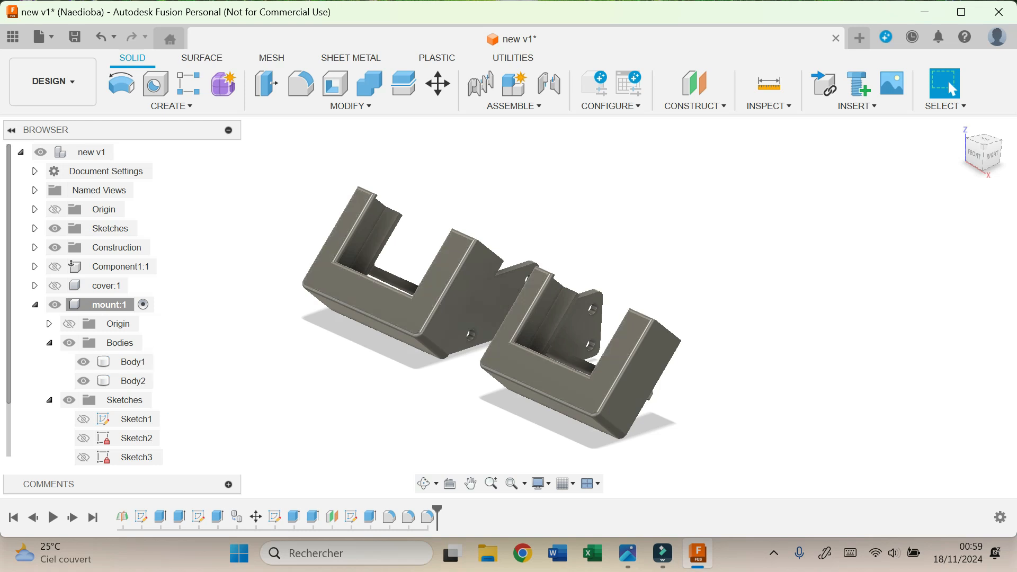
key("a")
scroll(753, 339, "down", 3)
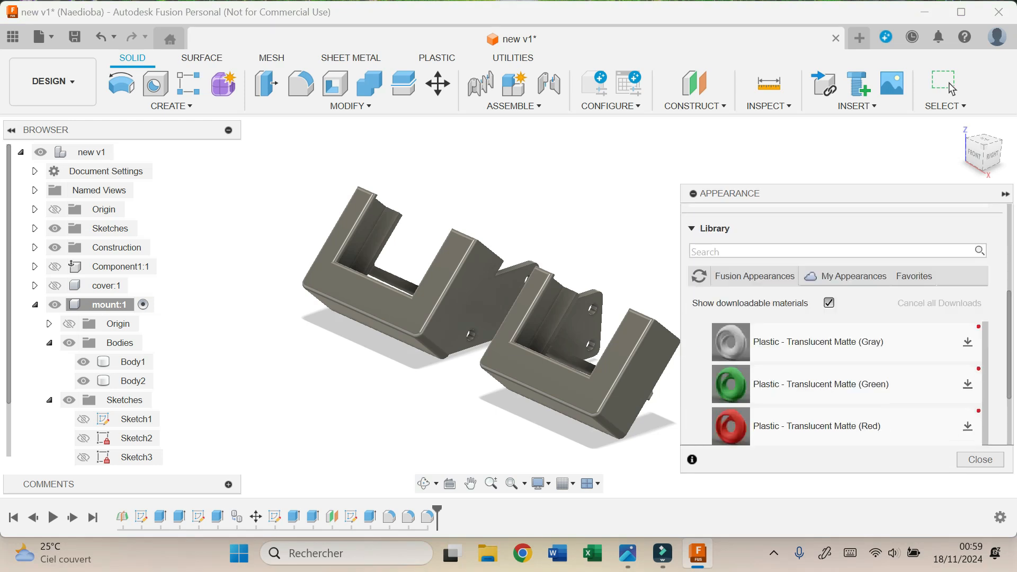
left_click_drag(742, 426, 628, 375)
scroll(752, 360, "down", 5)
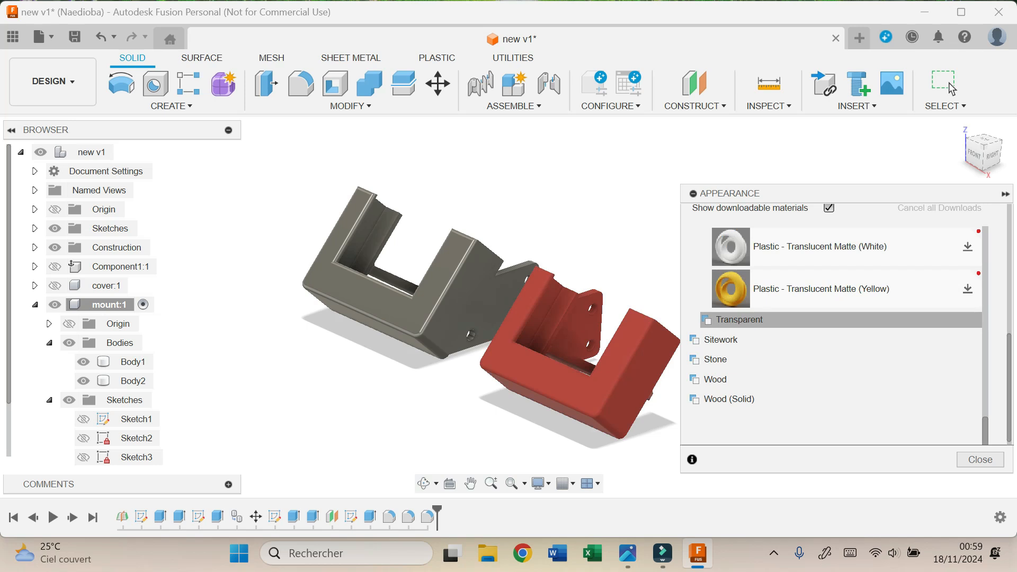
scroll(837, 326, "up", 5)
left_click_drag(741, 331, 477, 297)
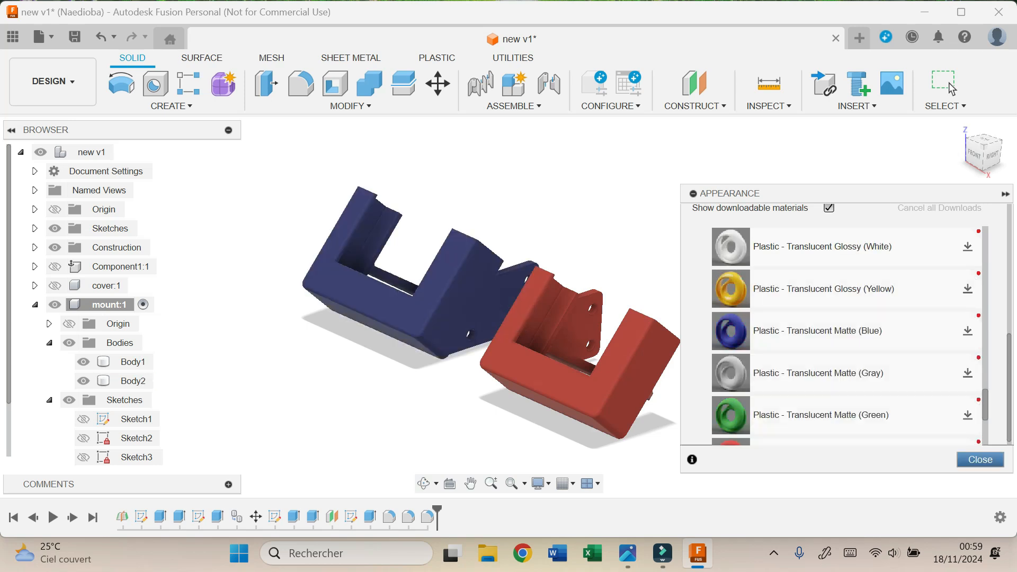
Activate the top-level assembly with the enclosure, cover and mount components all shown, and inspect it from the front
left_click(949, 83)
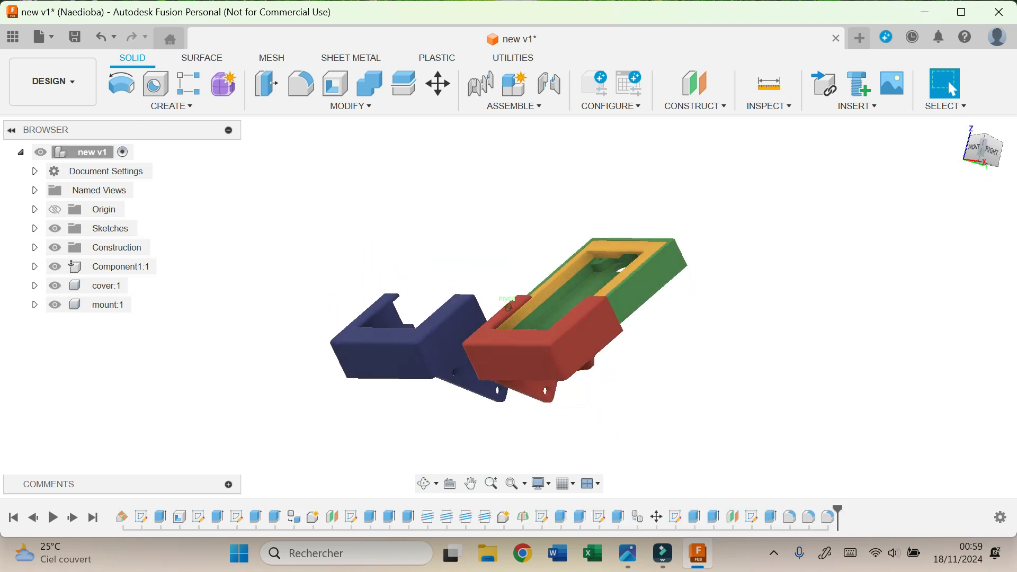
mouse_move(509, 307)
middle_mouse_down("shift")
mouse_move(450, 381)
mouse_move(402, 352)
mouse_move(384, 302)
mouse_move(233, 339)
mouse_move(175, 342)
mouse_move(24, 295)
middle_mouse_up("shift")
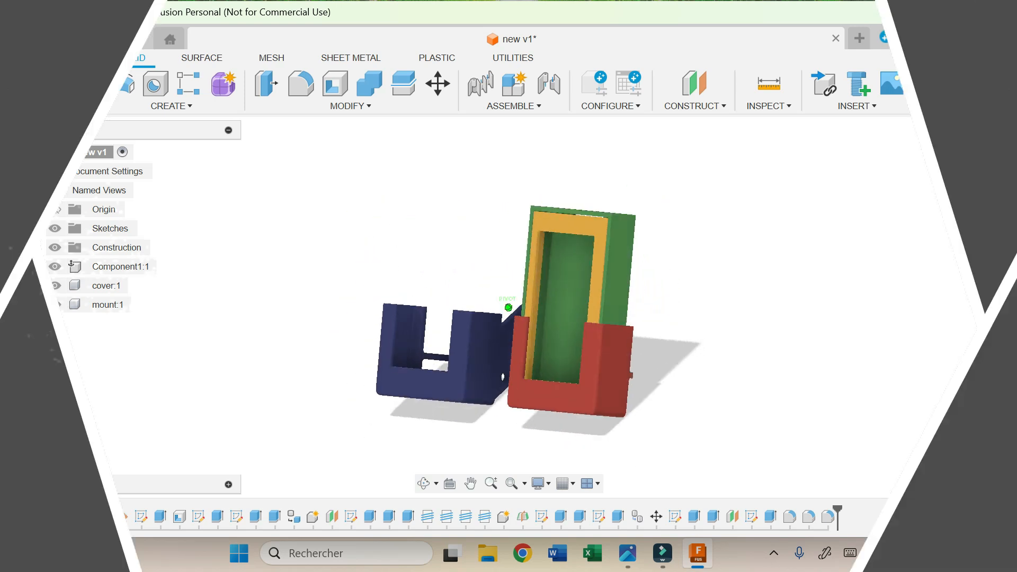